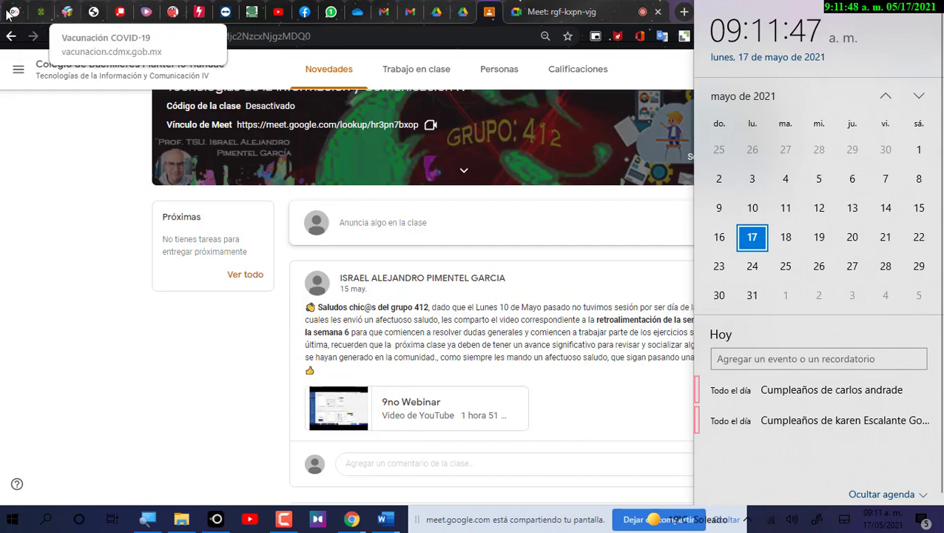
Review the 2020-21 SEP school calendar legend, then go to the SiiAA class schedule page.
click(93, 12)
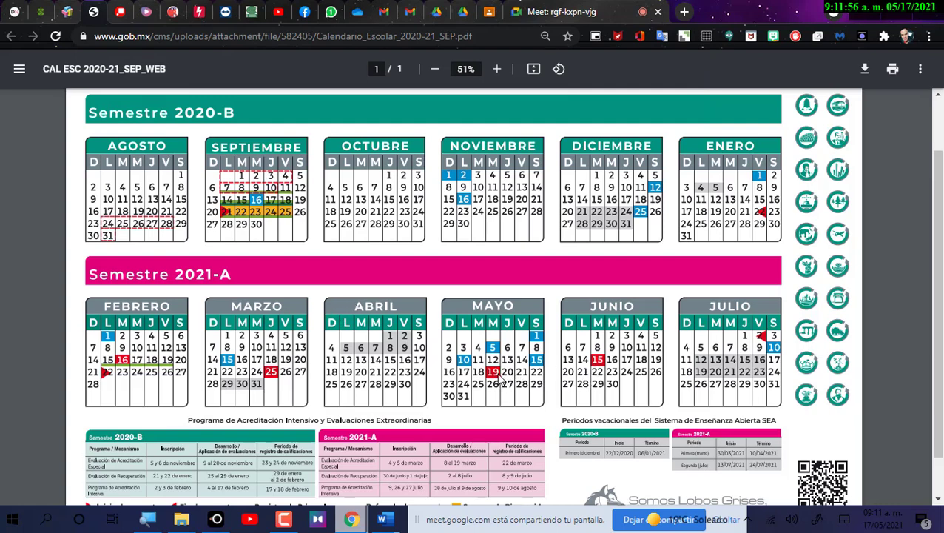
scroll(494, 402, down, 1)
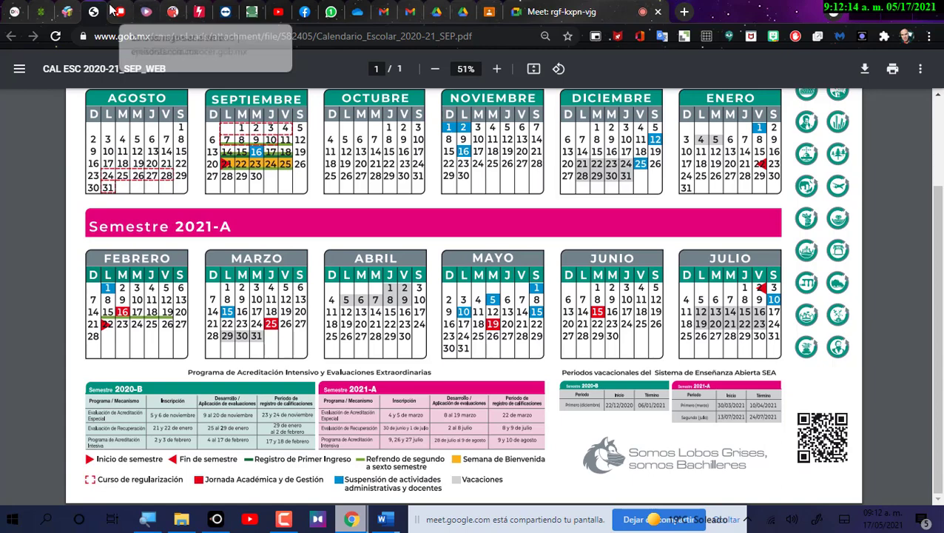
click(252, 12)
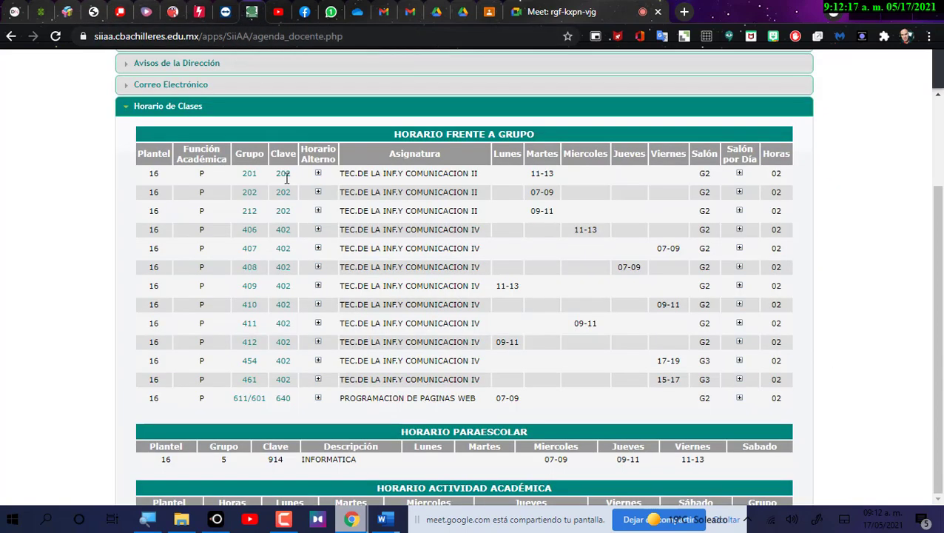
Look up the Segundo Parcial grade-registration dates in SIIAA's notices, then return to the Meet call.
click(161, 86)
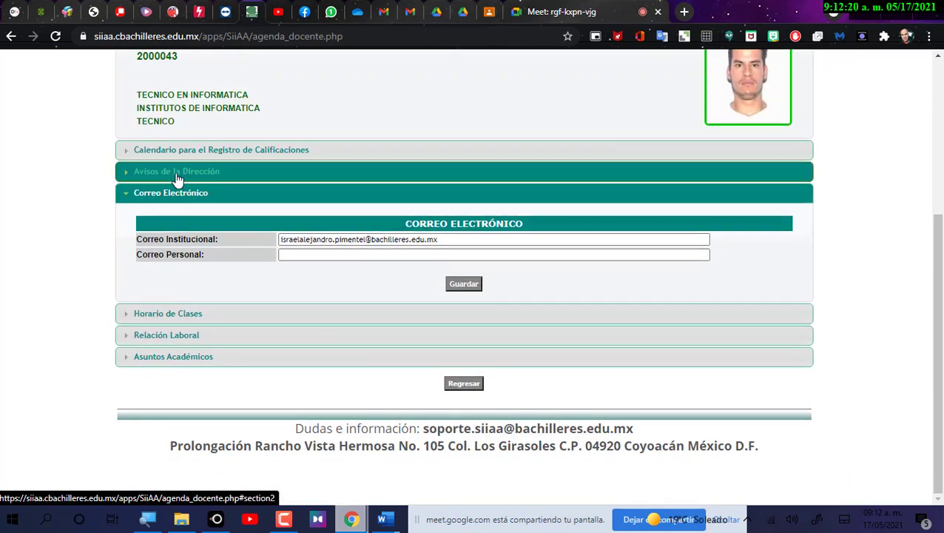
click(178, 174)
click(185, 153)
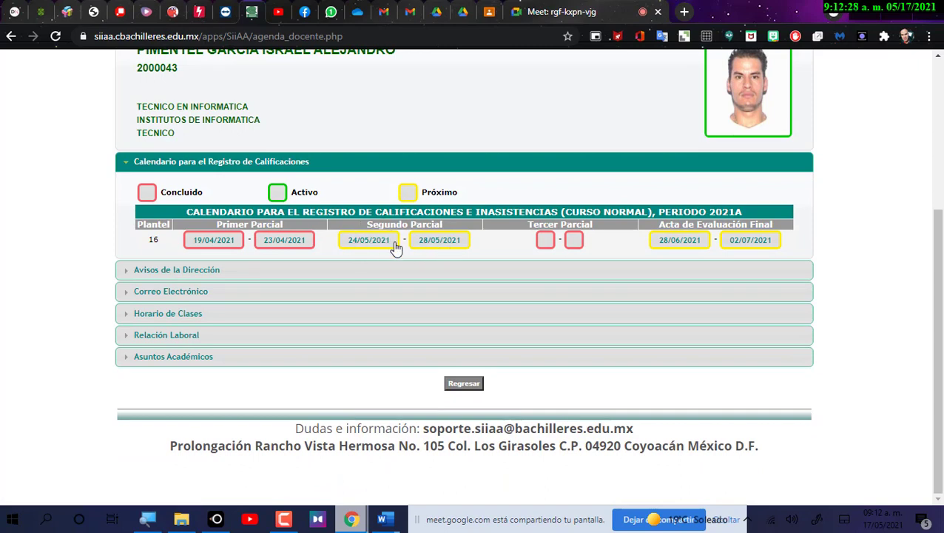
drag(366, 224, 456, 225)
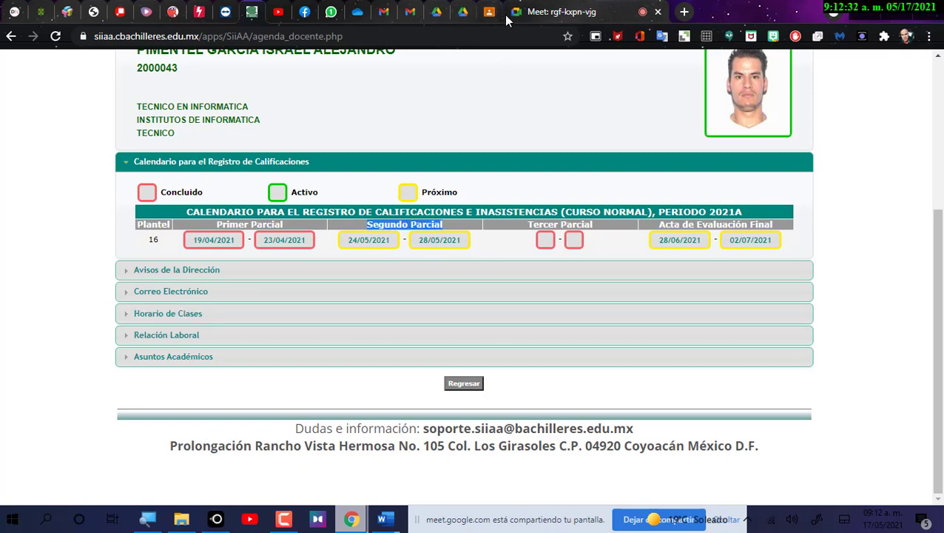
click(555, 11)
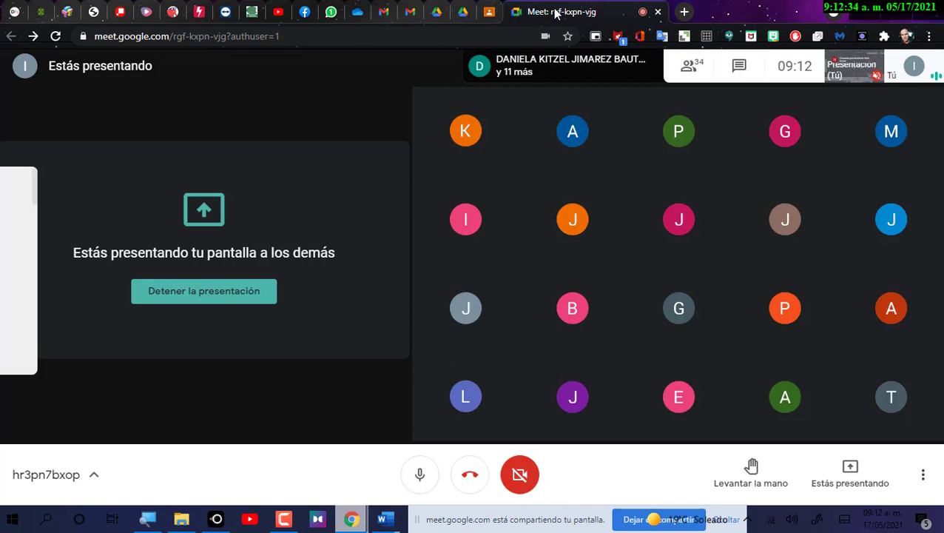
Open the class's Trabajo en clase page and scroll down to the Semana 5 topic.
click(489, 13)
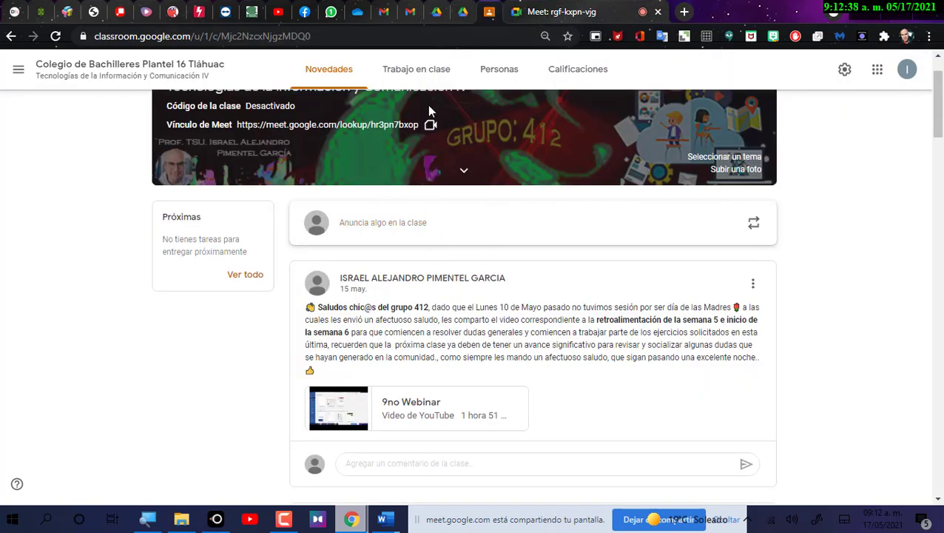
click(423, 70)
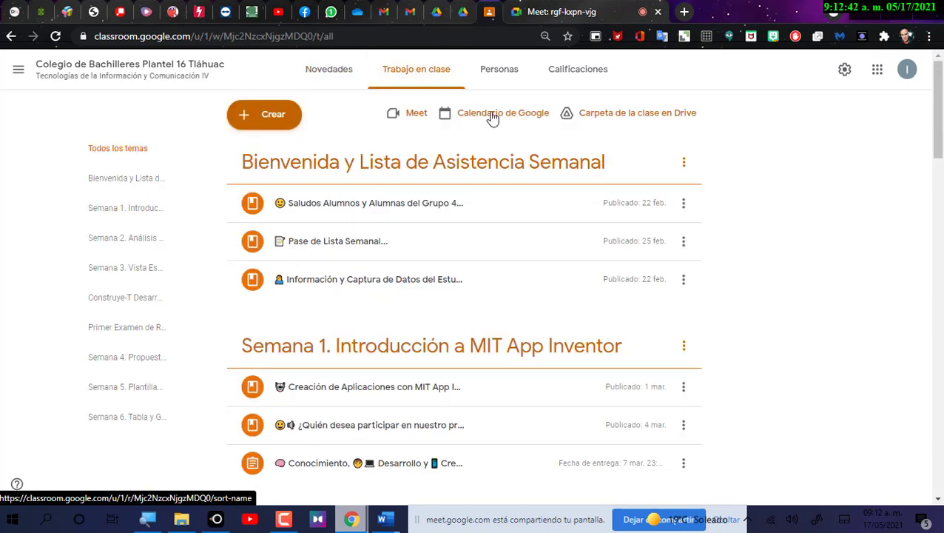
scroll(495, 174, down, 1)
scroll(499, 180, down, 6)
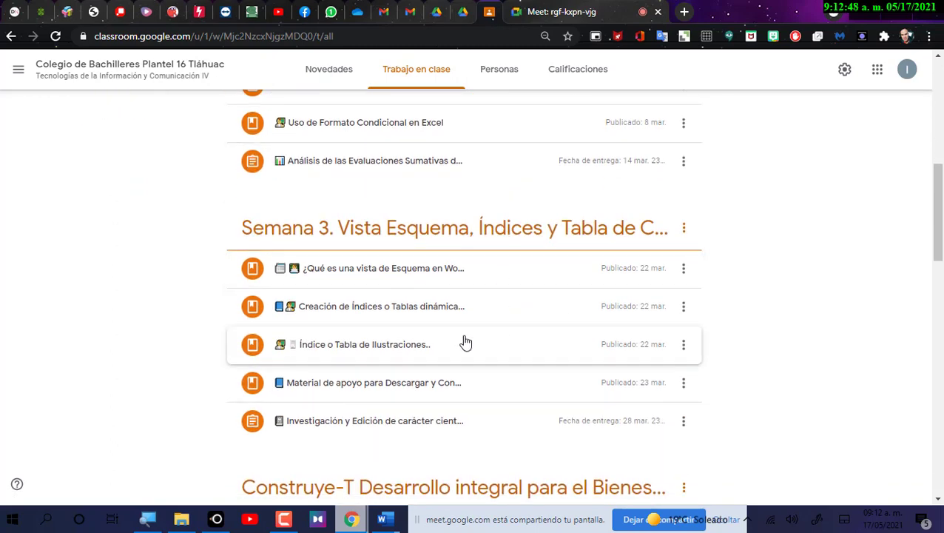
scroll(348, 388, down, 1)
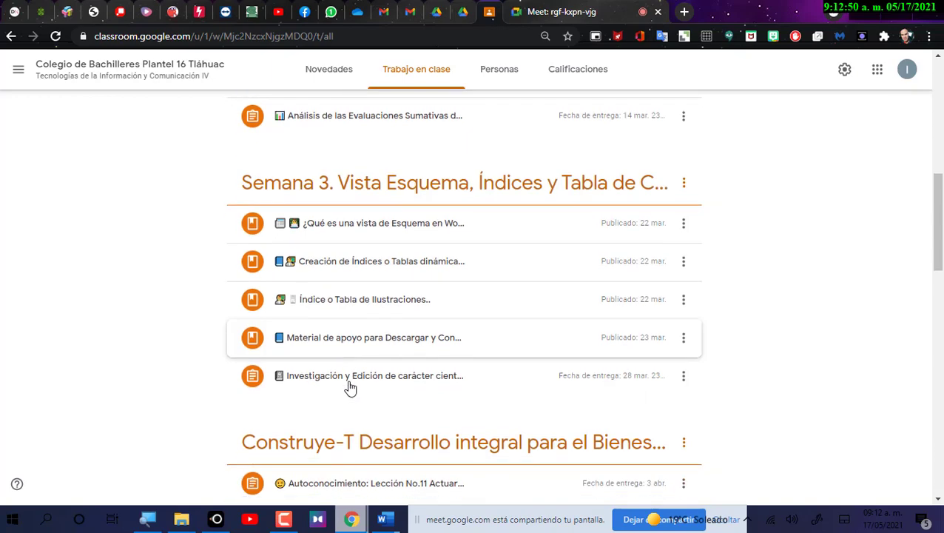
scroll(351, 388, down, 12)
Expand the master document and subdocument Entrega assignments to read their submission counts.
click(354, 390)
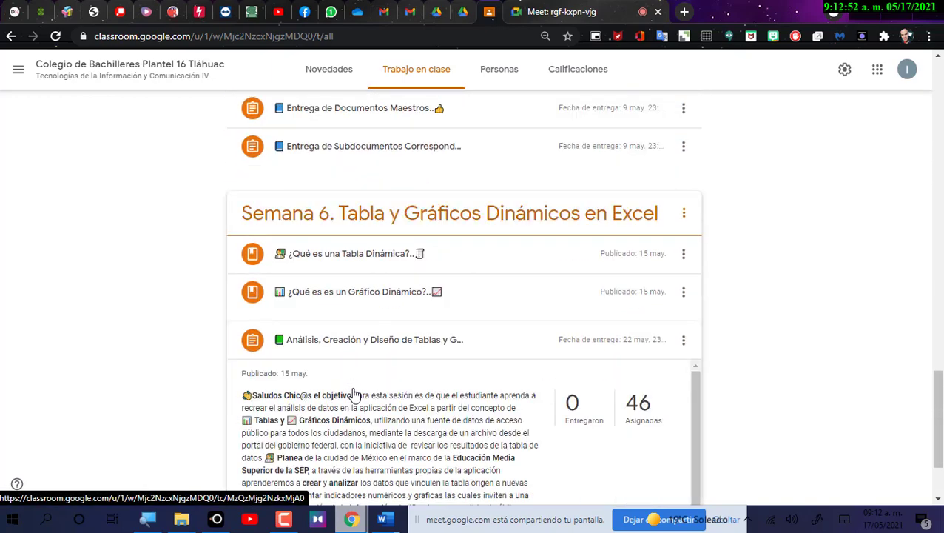
scroll(354, 390, up, 4)
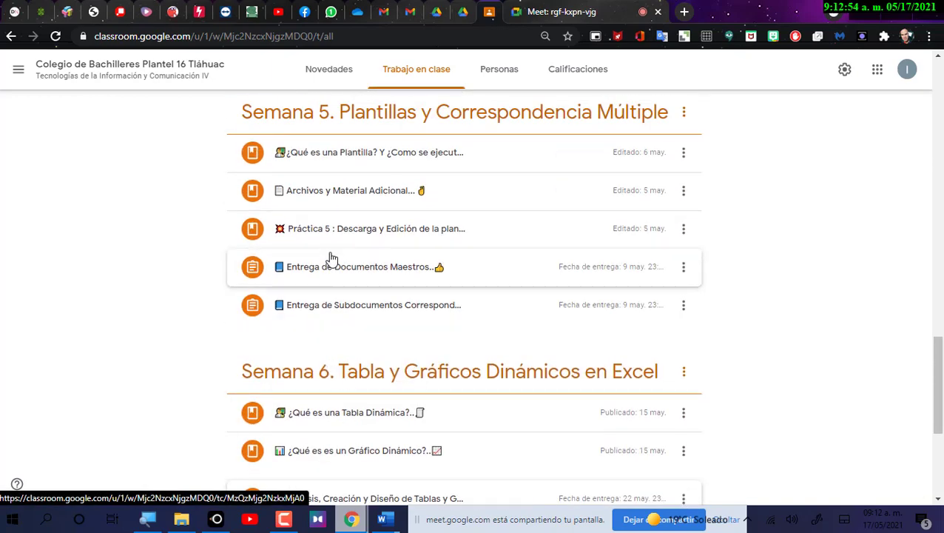
click(339, 275)
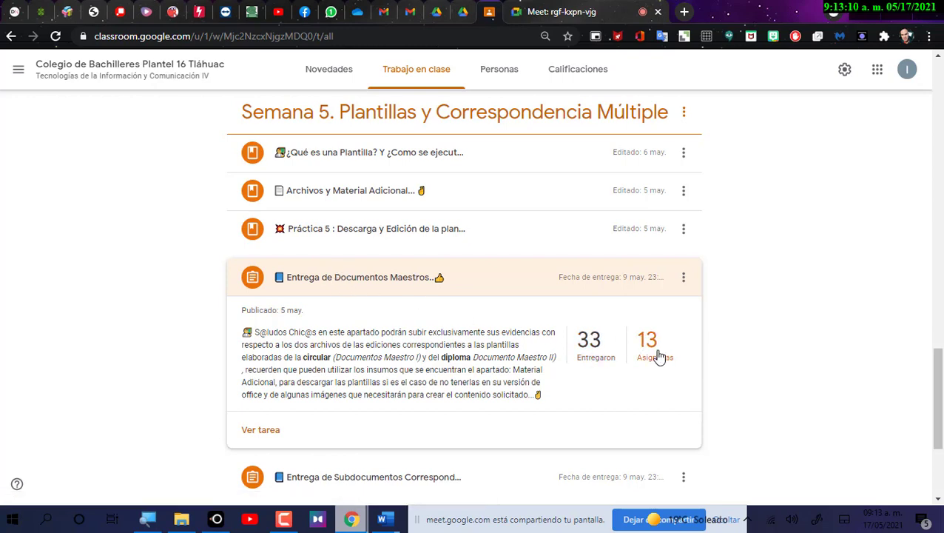
click(393, 277)
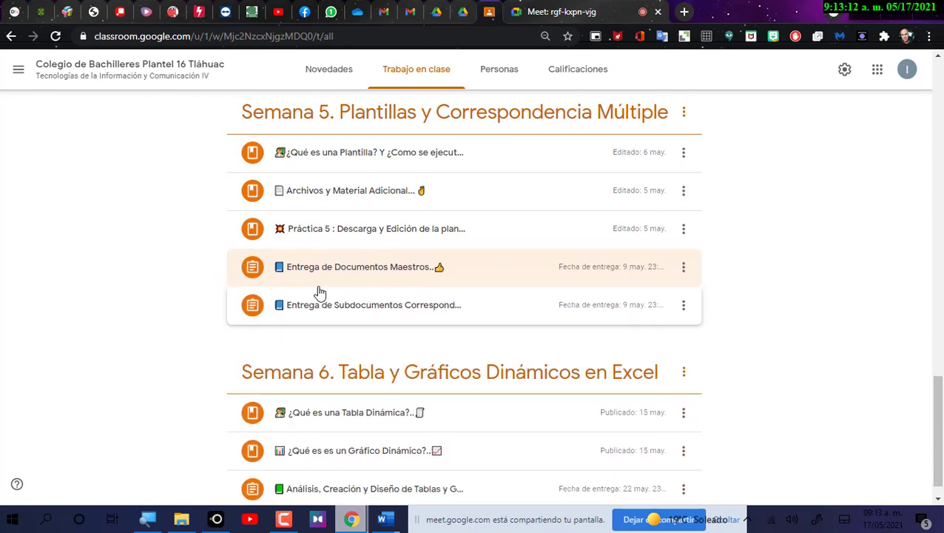
click(354, 315)
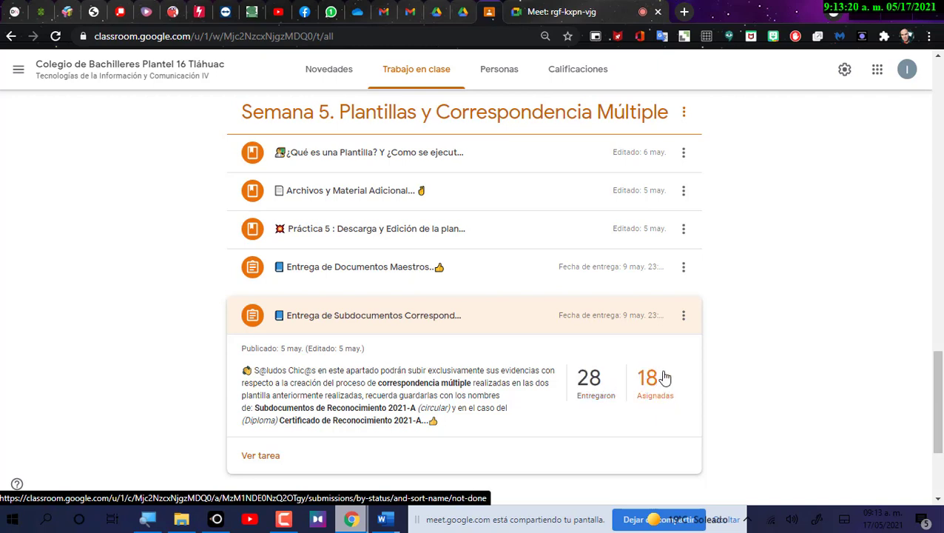
click(418, 327)
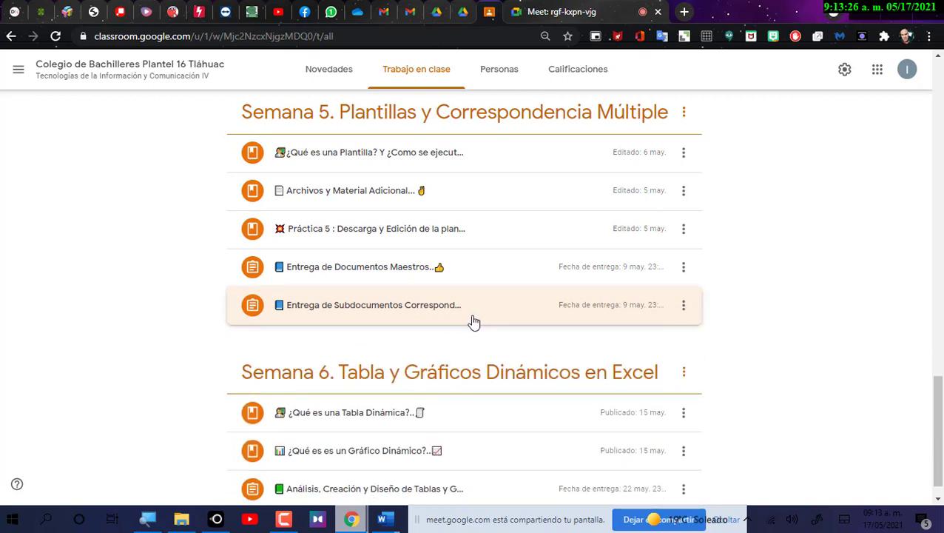
scroll(473, 323, down, 1)
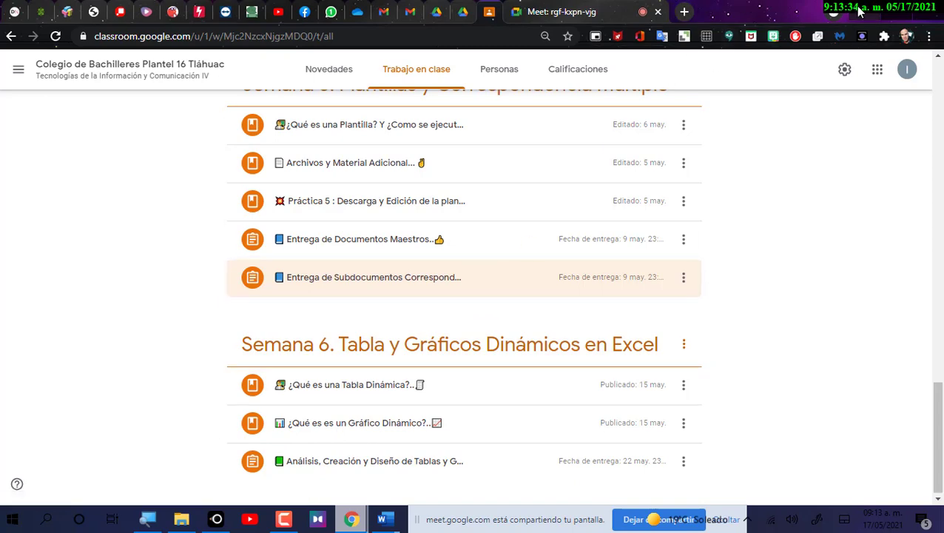
Snap the parent letter master document to the right half and the certificate to the left.
key(alt+Tab)
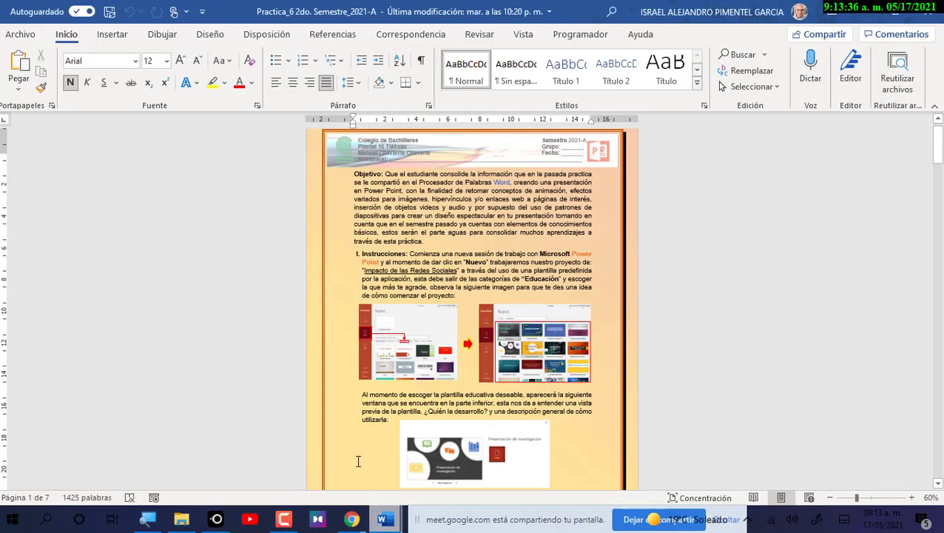
key(alt+Tab)
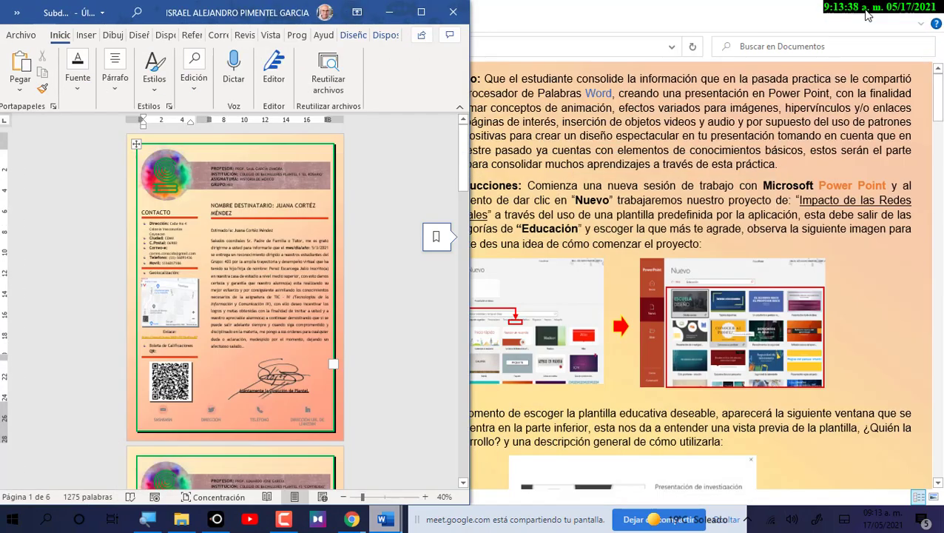
mouse_move(385, 519)
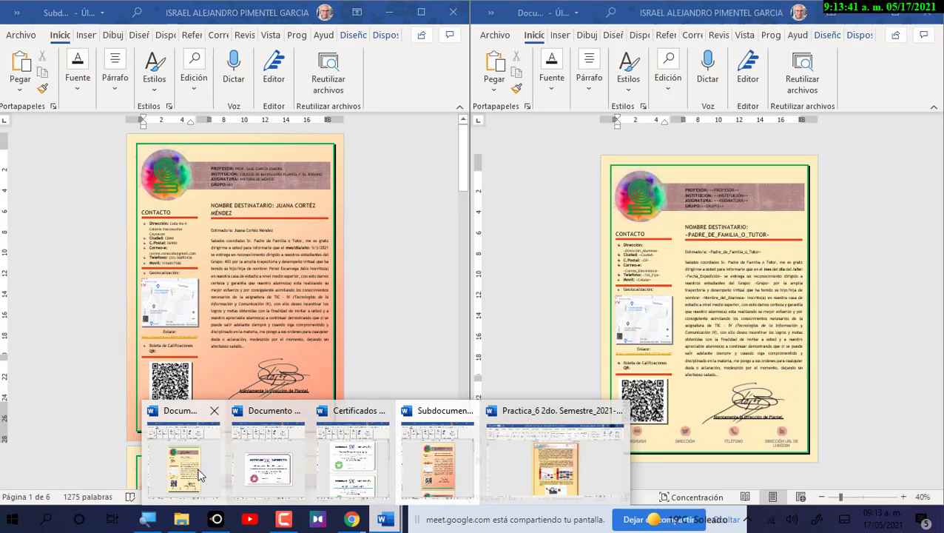
click(199, 474)
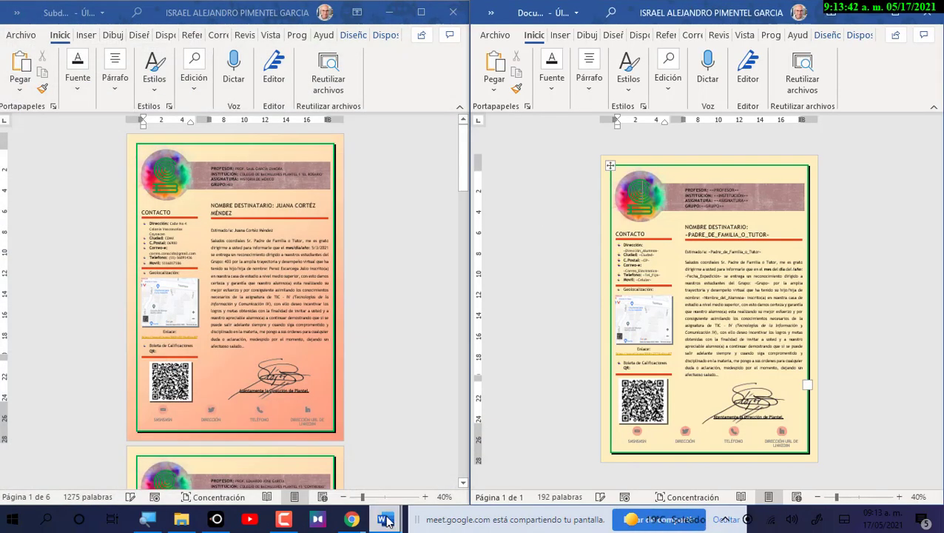
mouse_move(385, 523)
click(278, 478)
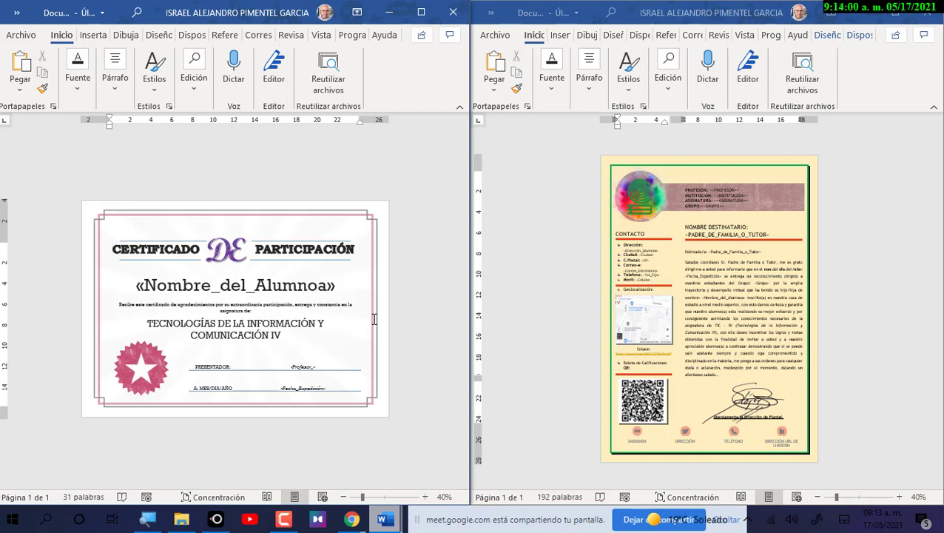
click(21, 36)
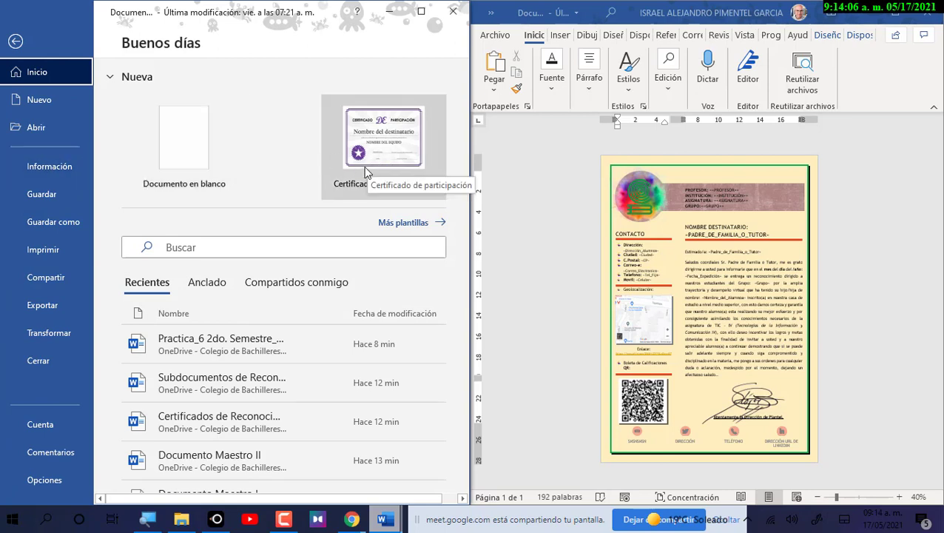
click(513, 176)
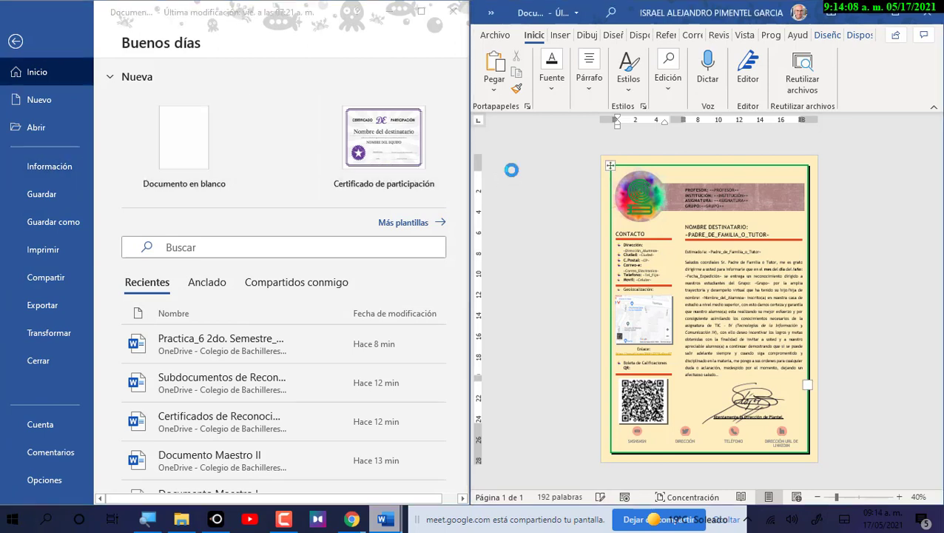
click(20, 48)
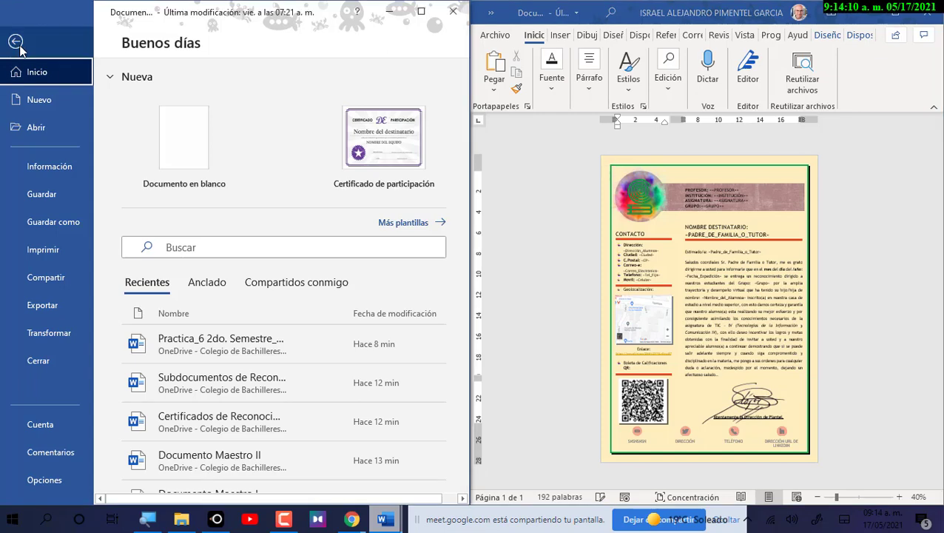
click(17, 43)
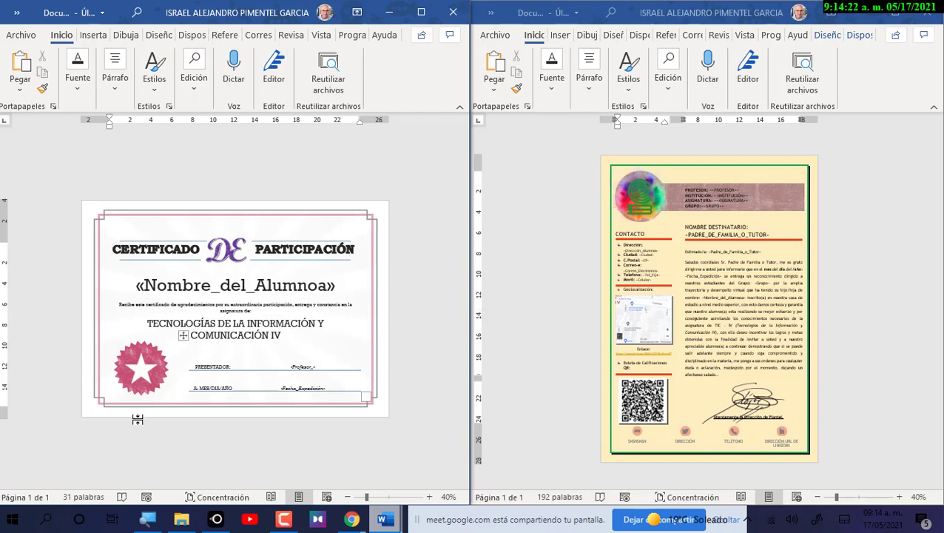
Check the certificate's merge fields, select «Nombre_del_Alumnoa», and maximize the certificate window.
click(158, 289)
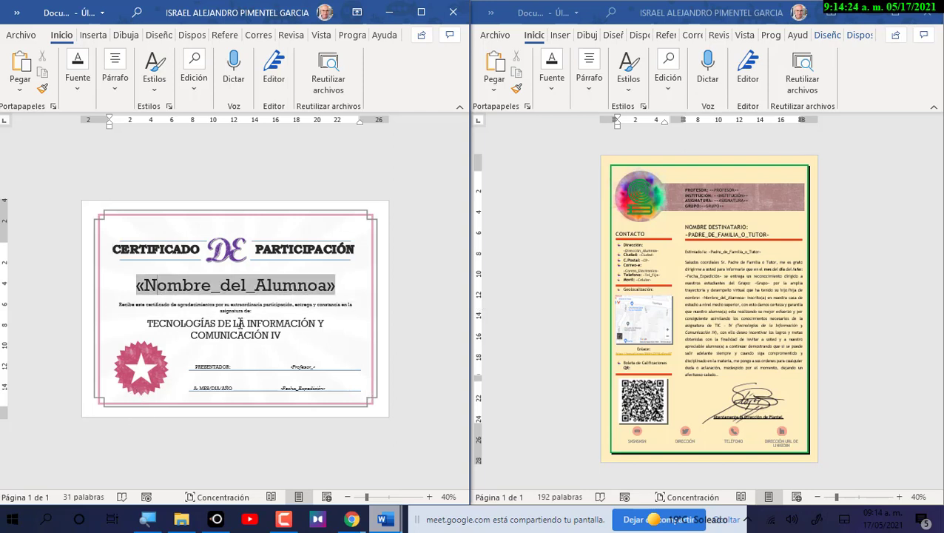
click(299, 366)
click(306, 394)
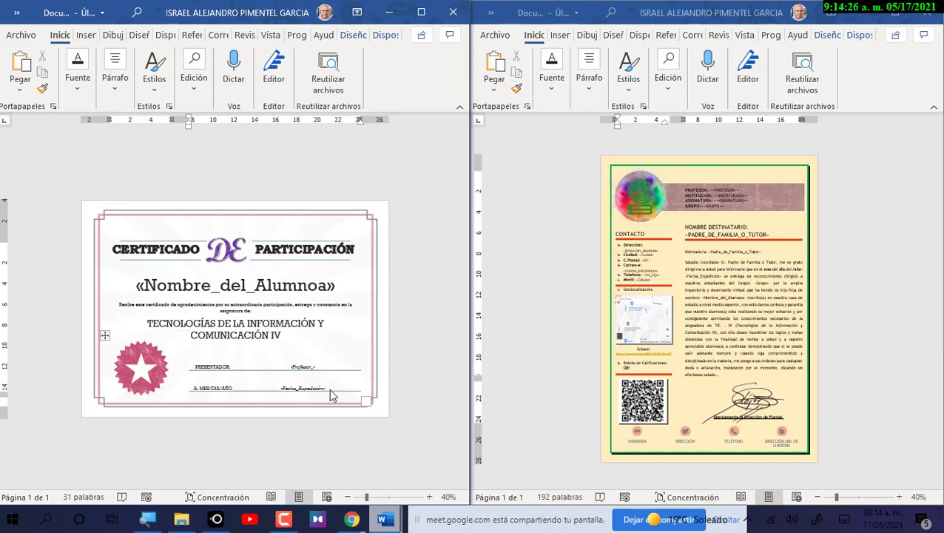
click(306, 365)
click(304, 389)
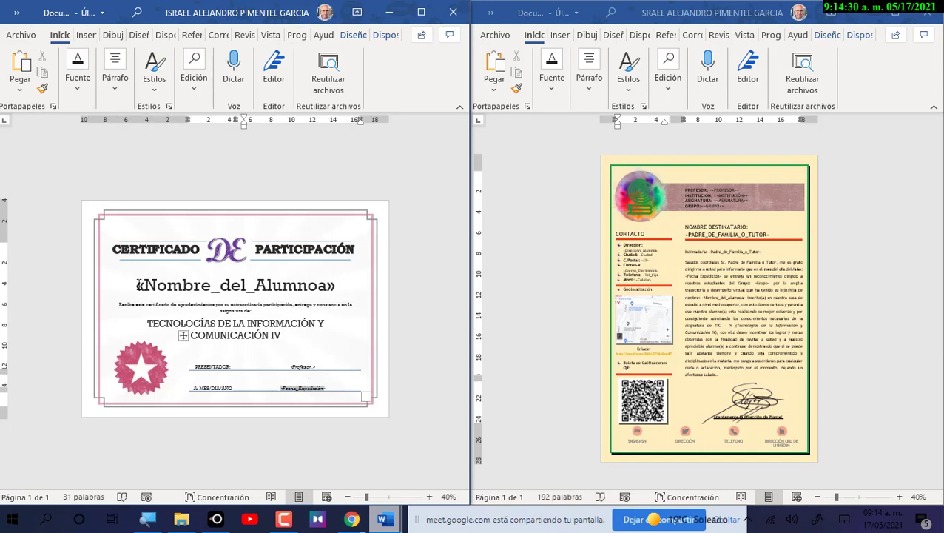
drag(138, 285, 341, 288)
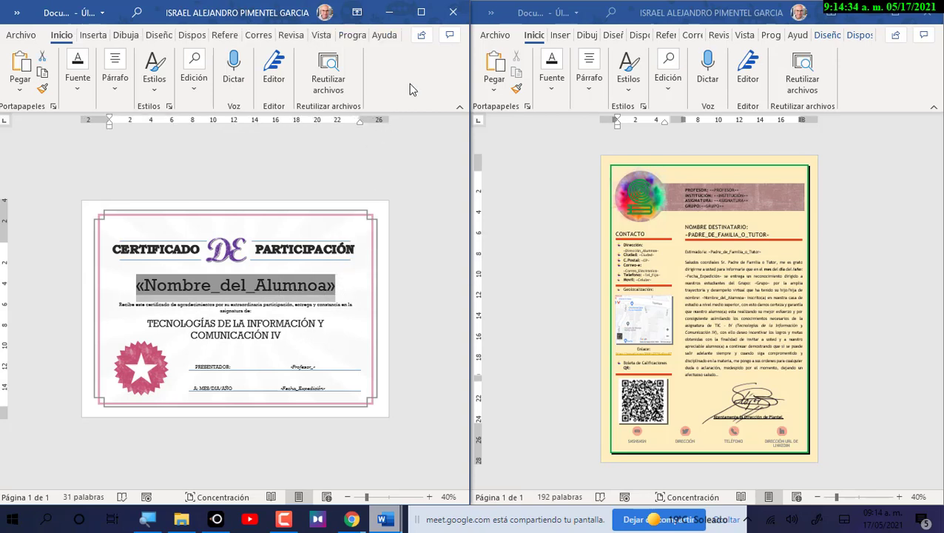
click(421, 11)
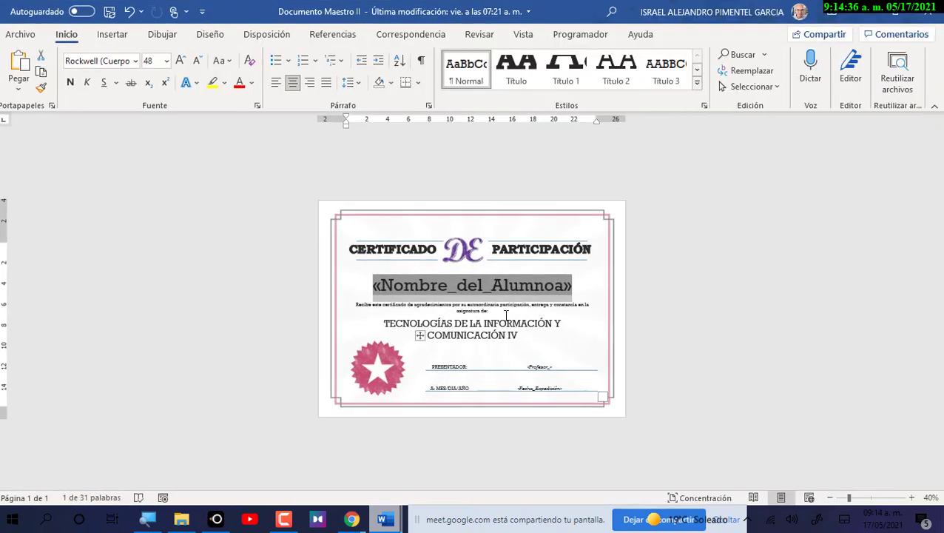
Toggle Resaltar campos de combinación on the Correspondencia tab so the certificate's merge fields appear shaded.
scroll(507, 315, up, 2)
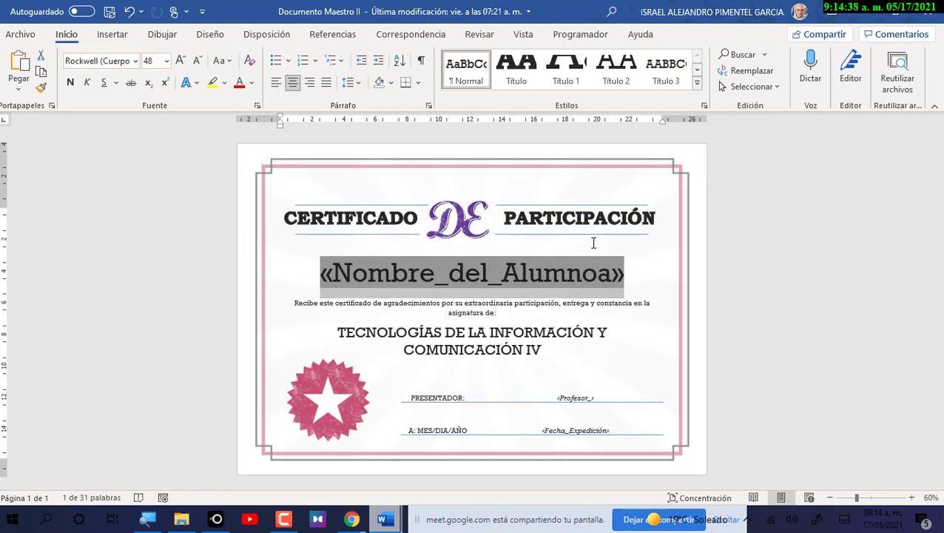
click(633, 277)
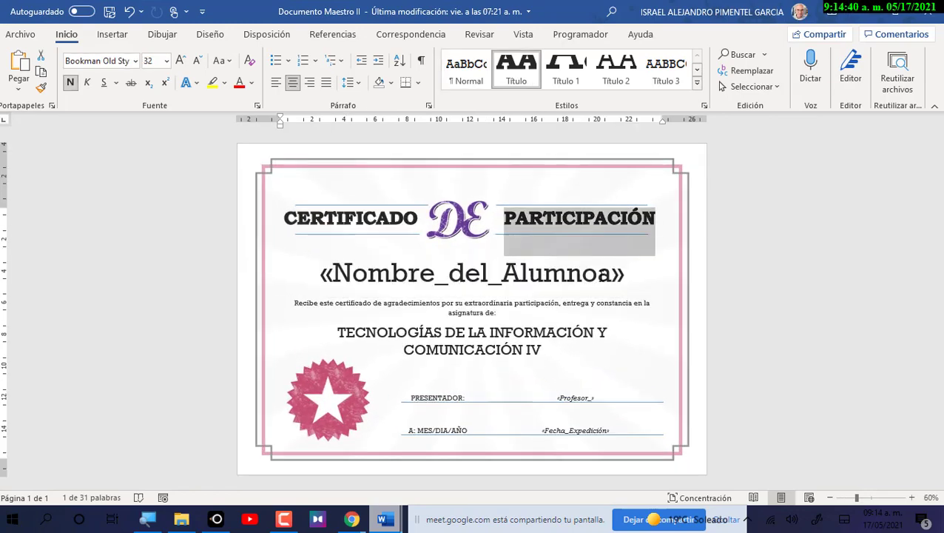
click(410, 37)
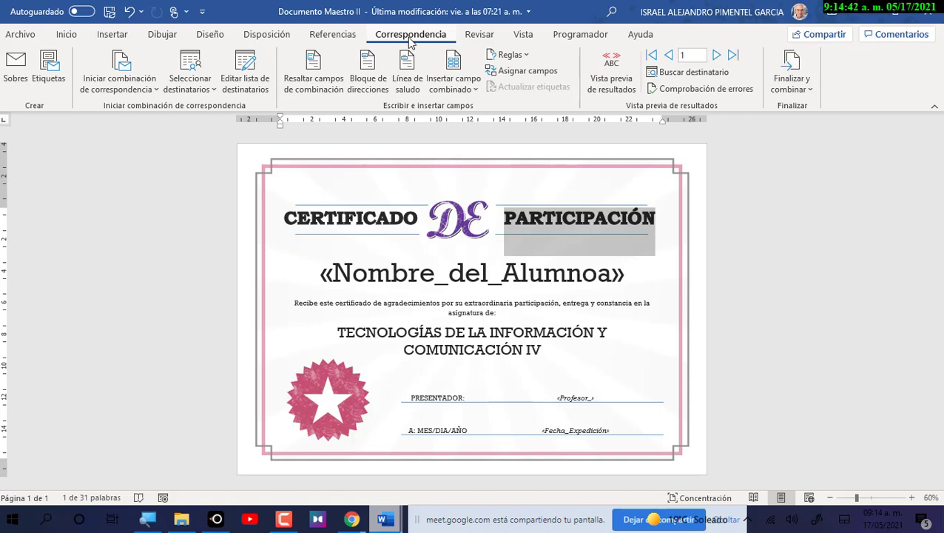
click(314, 74)
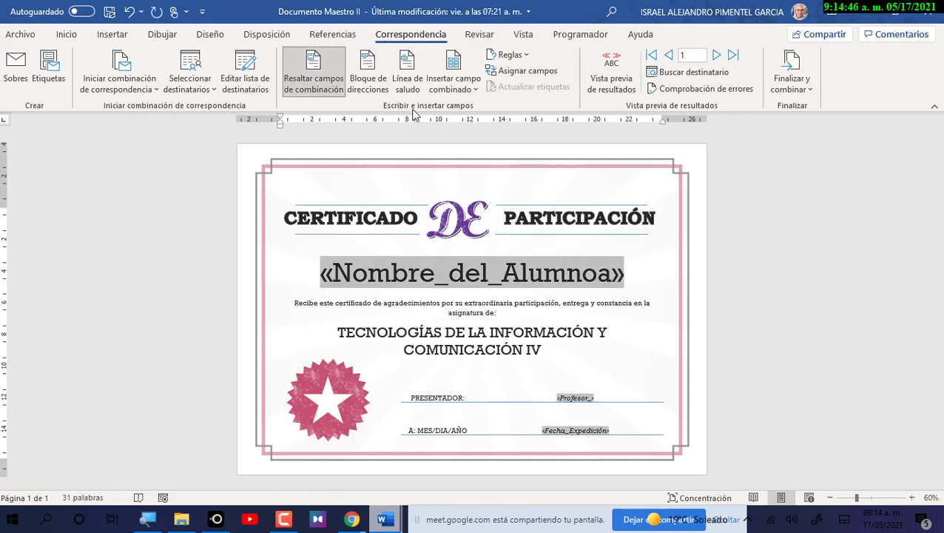
click(320, 74)
click(321, 74)
click(390, 523)
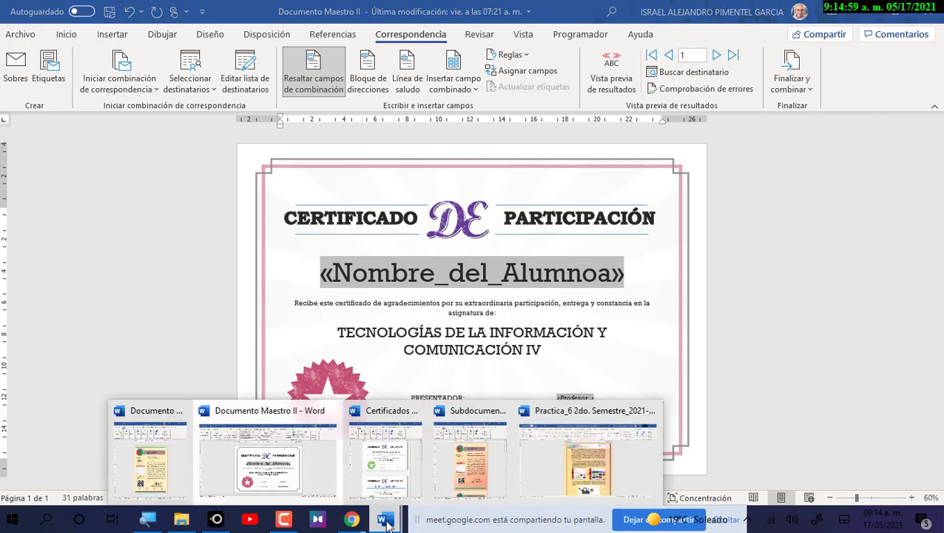
Maximize the parent letter and select its PROFESOR, INSTITUCIÓN and GRUPO header placeholders.
click(166, 471)
click(894, 13)
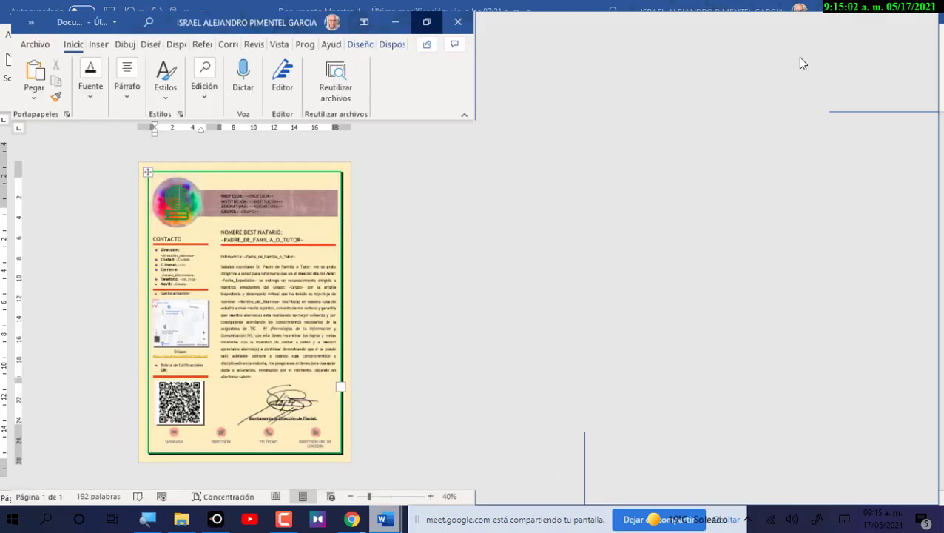
scroll(503, 285, up, 5)
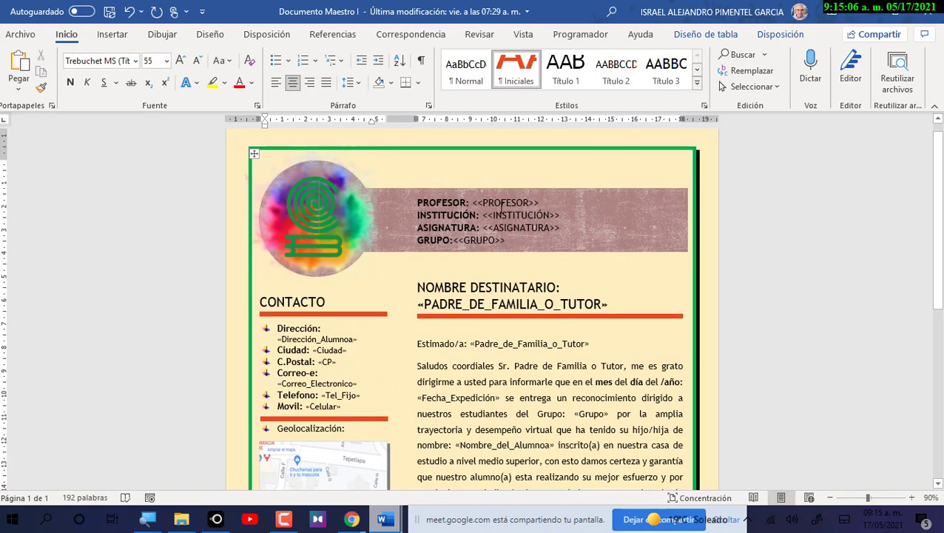
drag(475, 204, 540, 203)
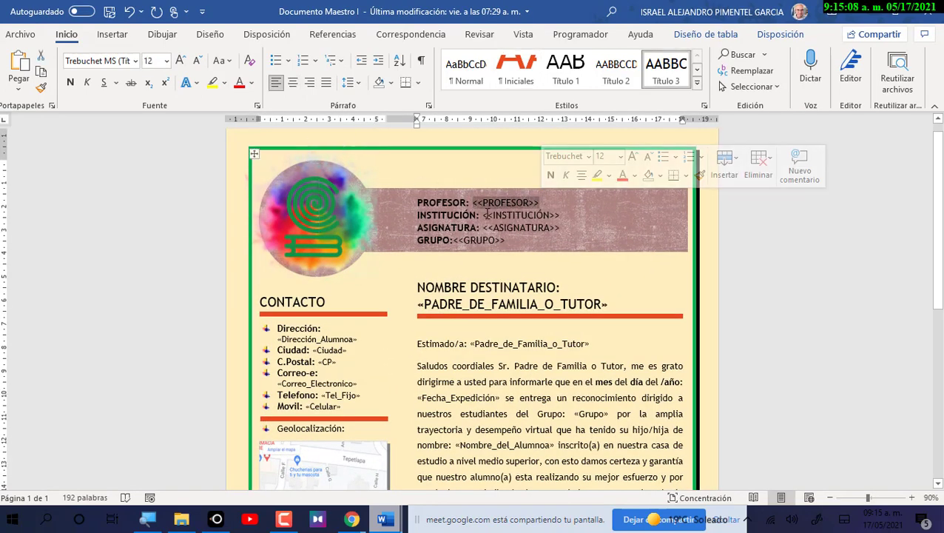
drag(481, 214, 566, 228)
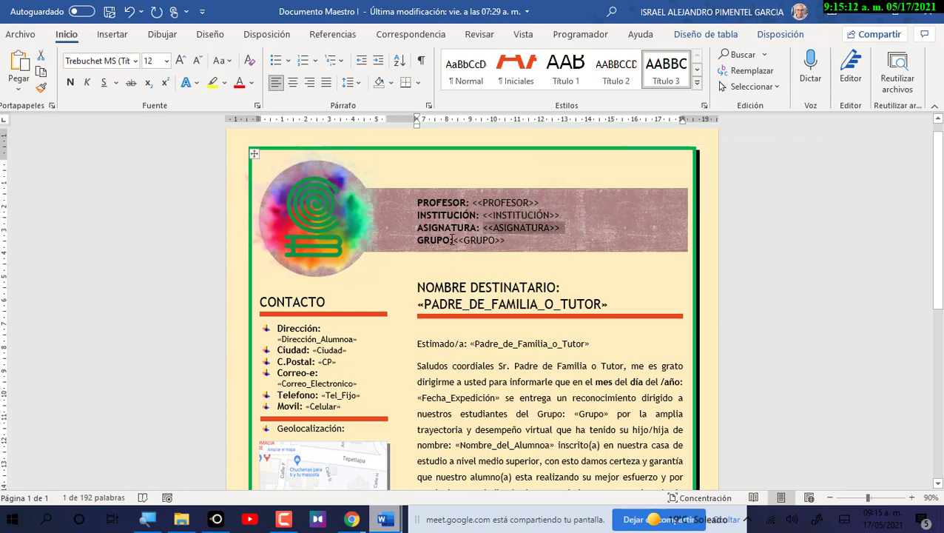
drag(482, 240, 511, 240)
ctrl+scroll(584, 281, up, 4)
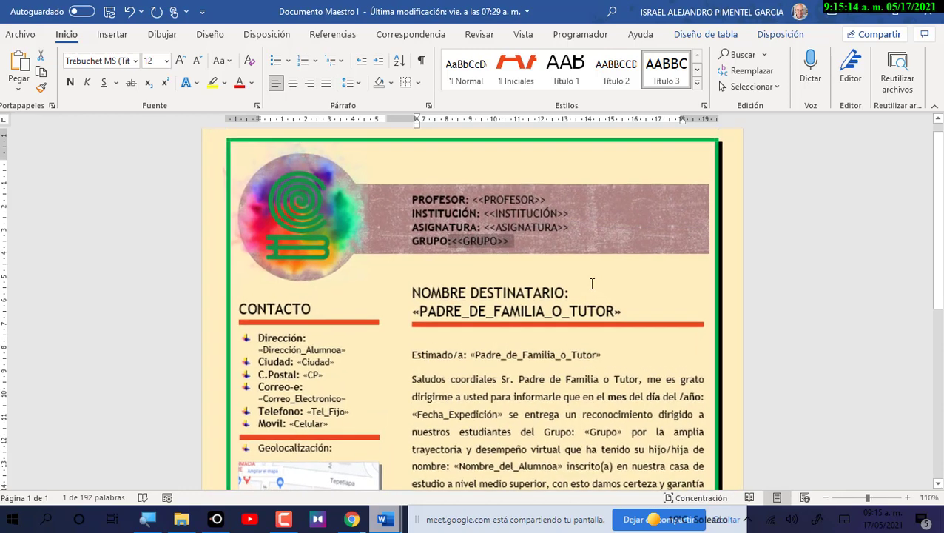
drag(473, 188, 570, 189)
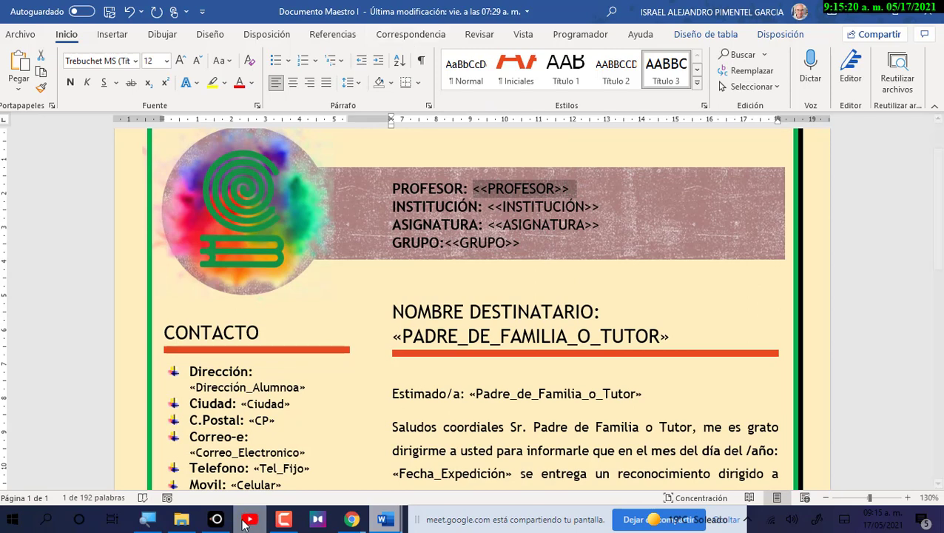
Open the Copia Tabla de Información workbook from Documentos and shrink the Explorer window over it.
mouse_move(283, 519)
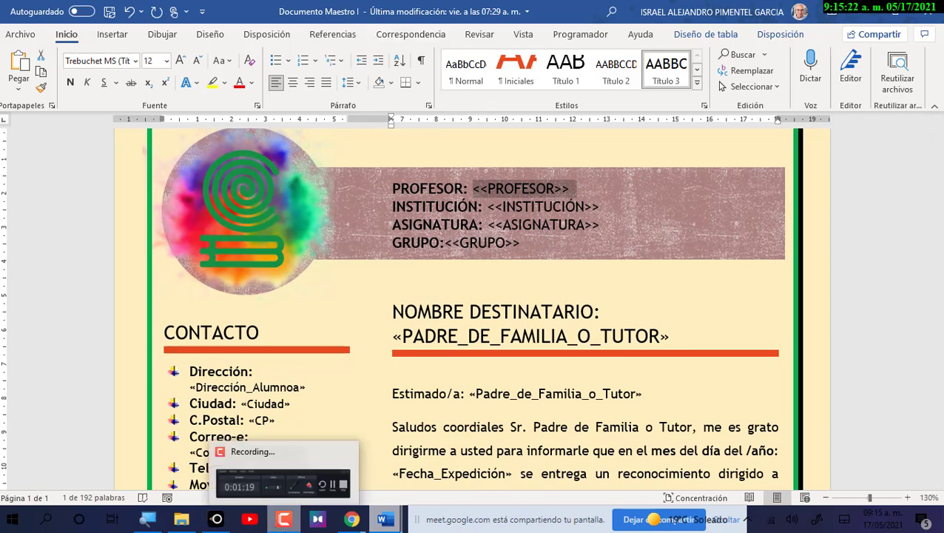
mouse_move(181, 518)
click(215, 444)
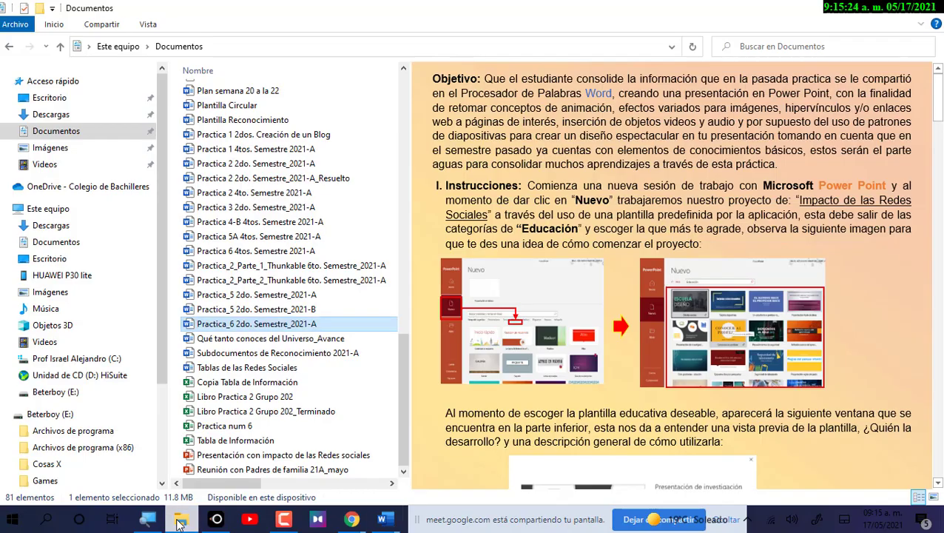
click(238, 384)
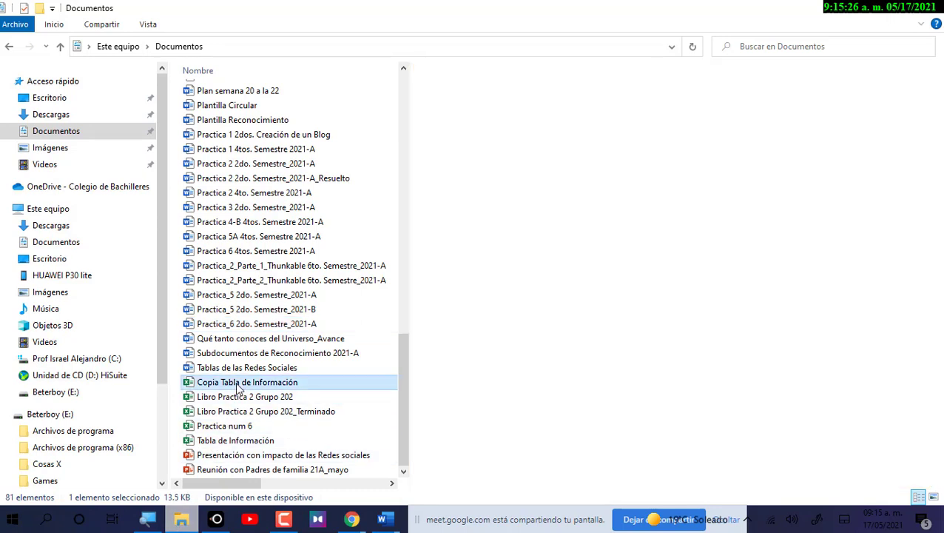
double_click(239, 384)
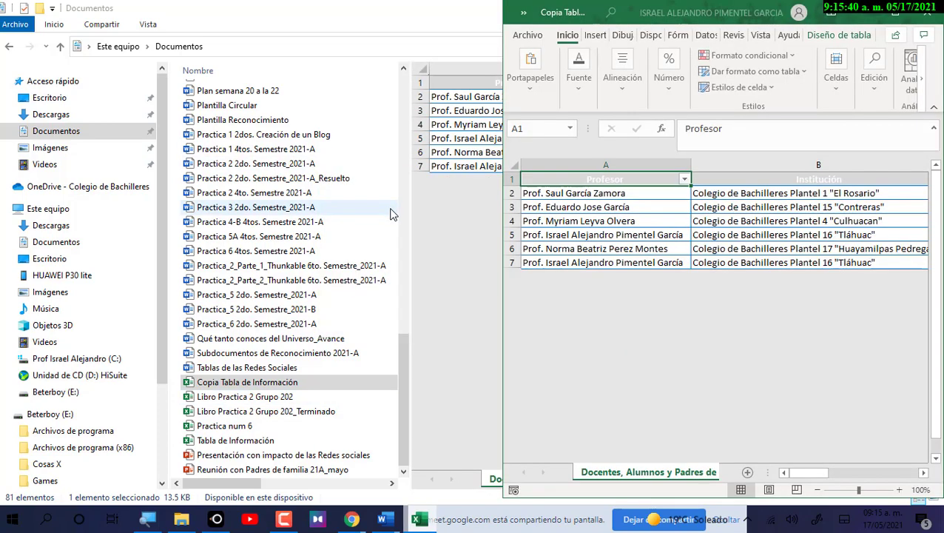
drag(898, 13, 392, 13)
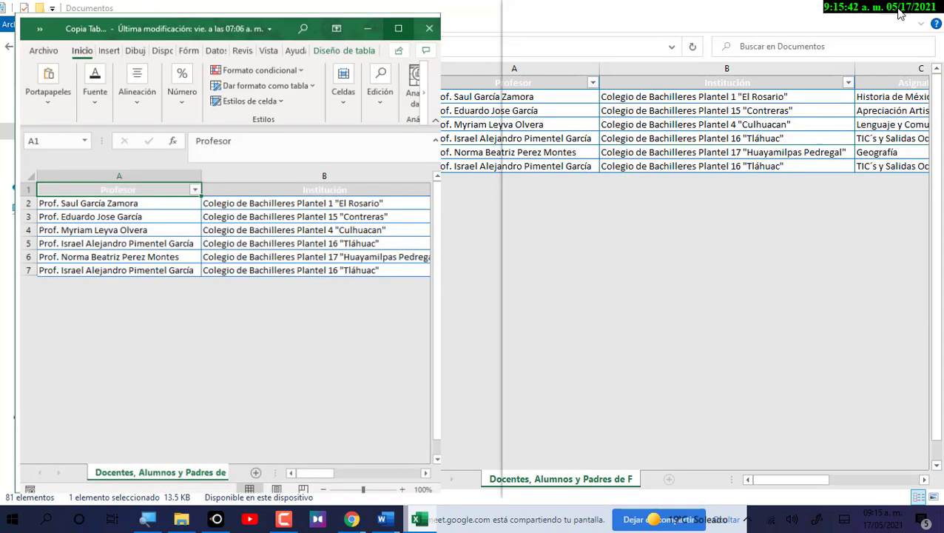
click(901, 7)
drag(710, 51, 737, 80)
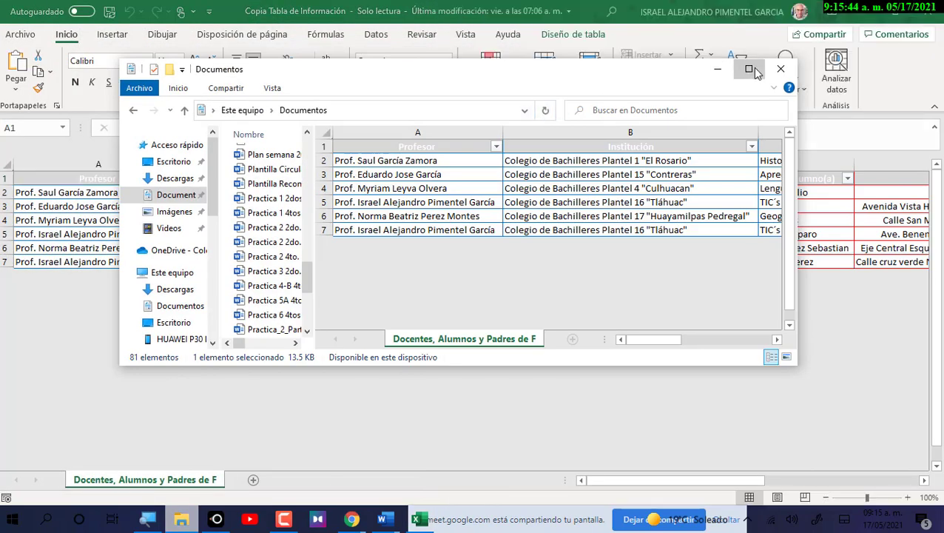
Hide Explorer and review the table's rows, then cells A7 through D7 of the last record.
click(749, 69)
click(858, 9)
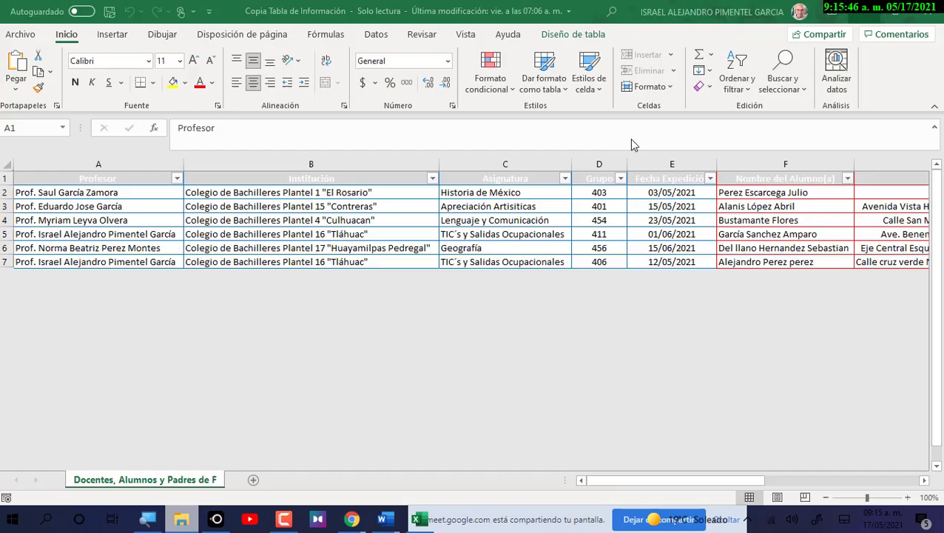
click(4, 262)
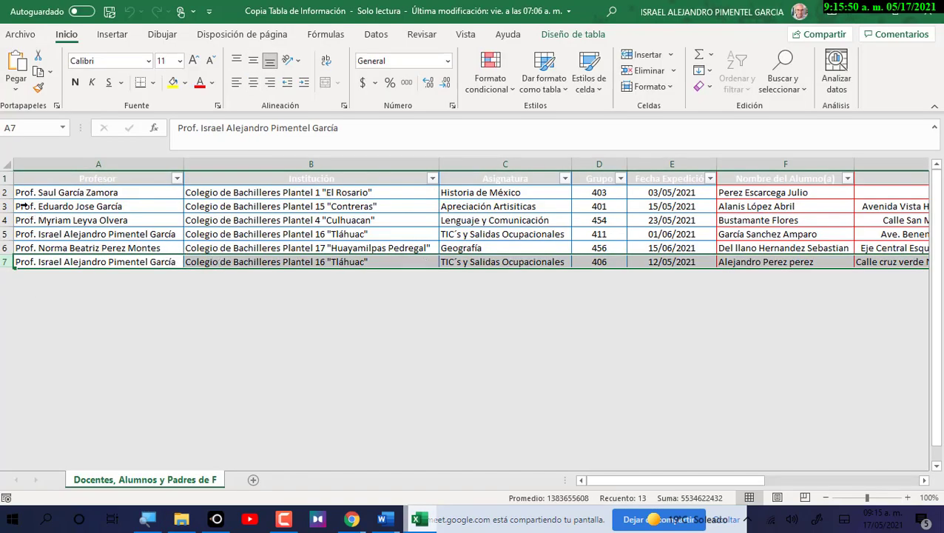
drag(23, 192, 16, 260)
click(16, 261)
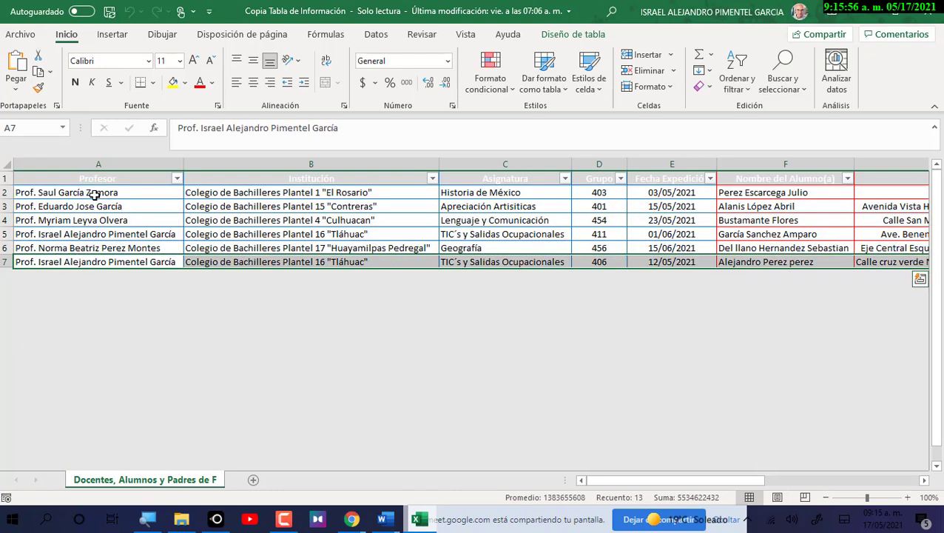
click(89, 262)
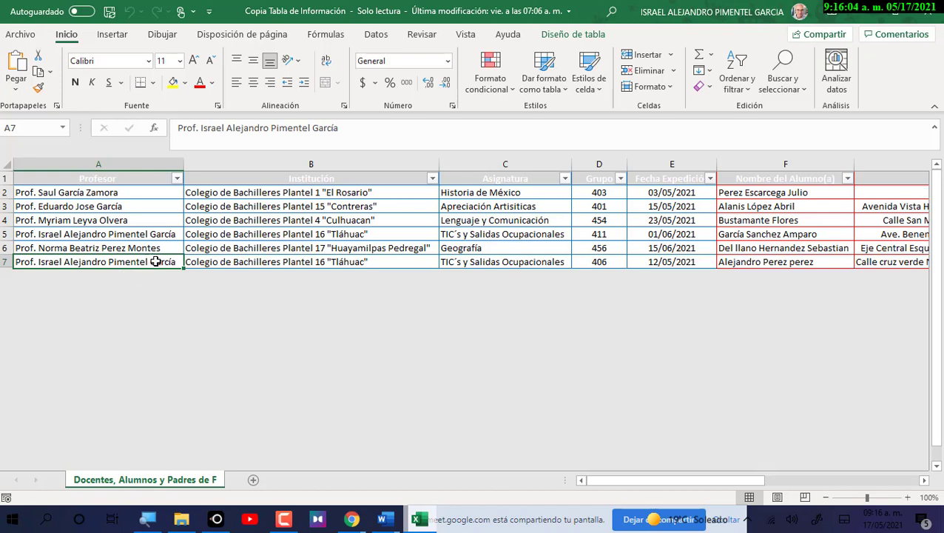
click(376, 263)
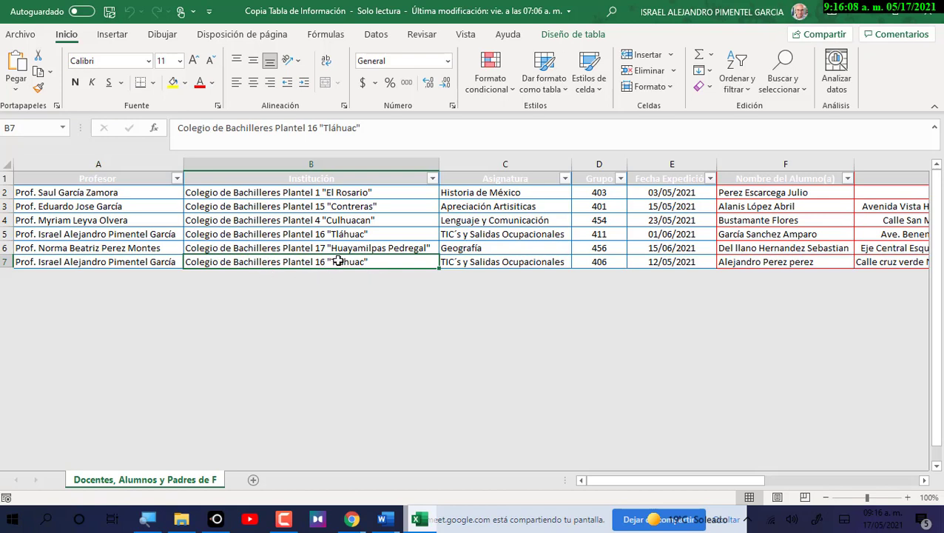
click(492, 262)
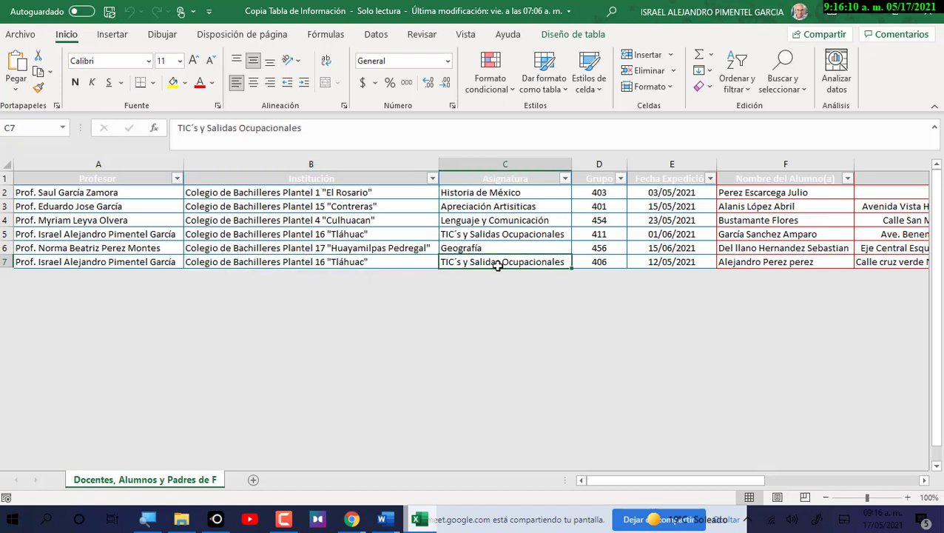
click(598, 262)
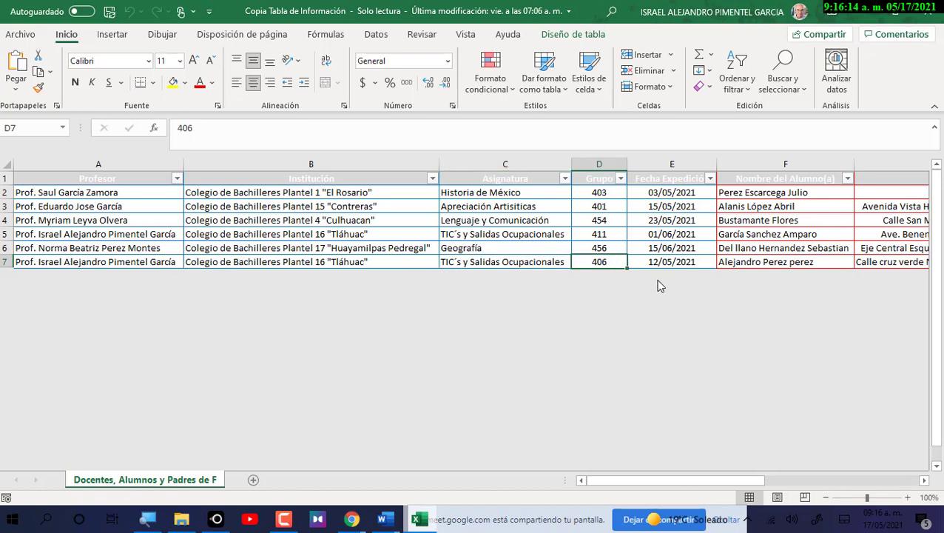
Set D7's group to 412 and check row 7's student name, address, city and postal code.
text(412)
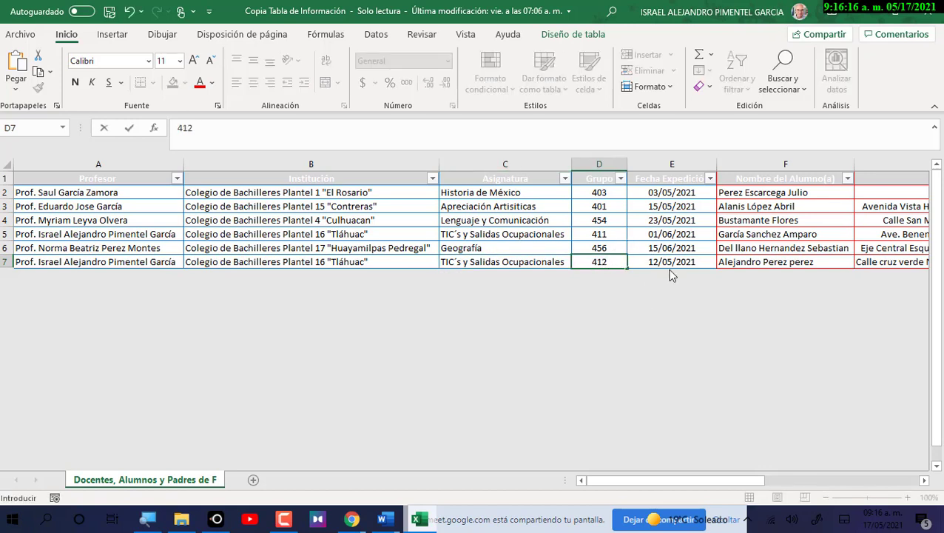
click(670, 261)
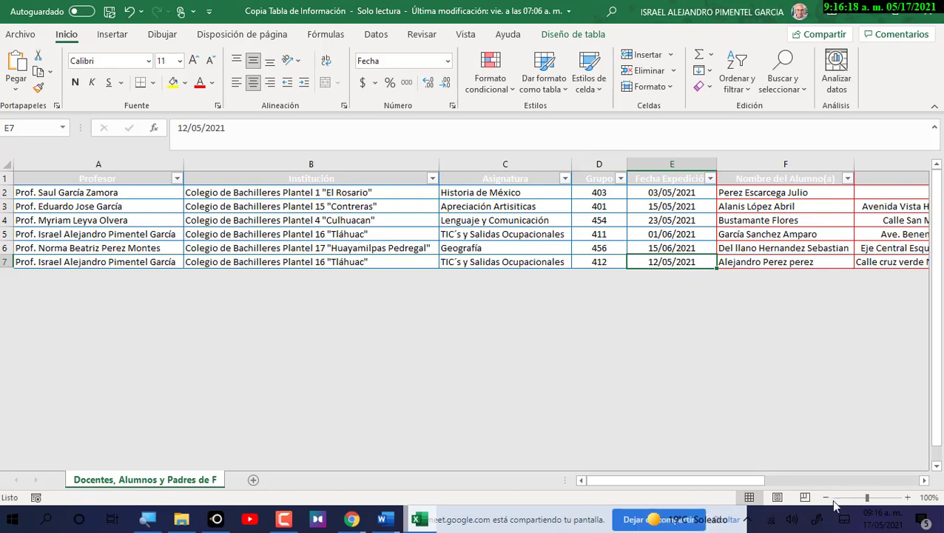
click(925, 480)
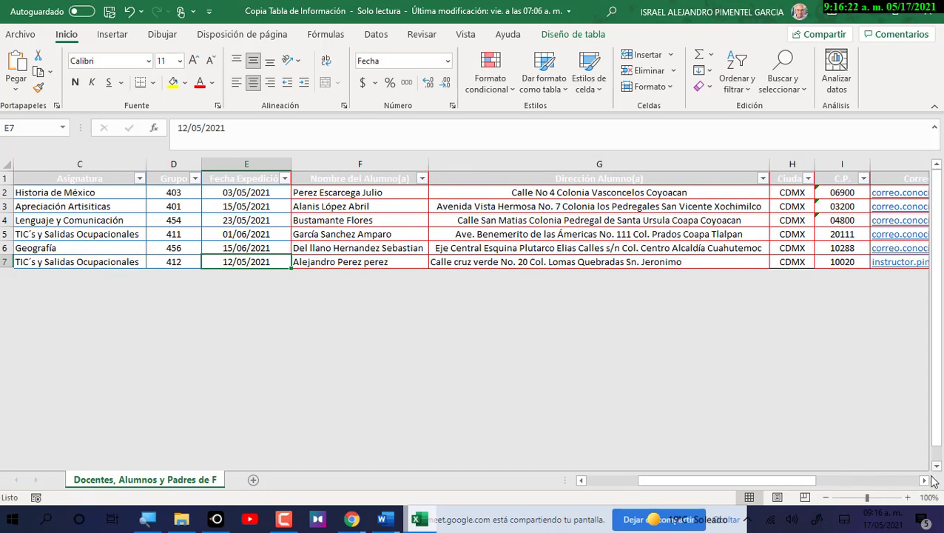
click(925, 480)
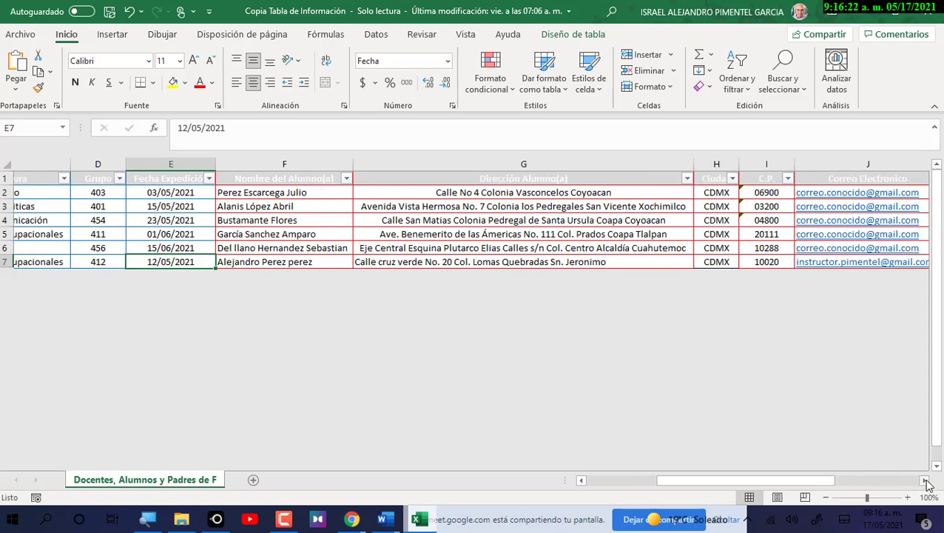
click(268, 262)
click(356, 262)
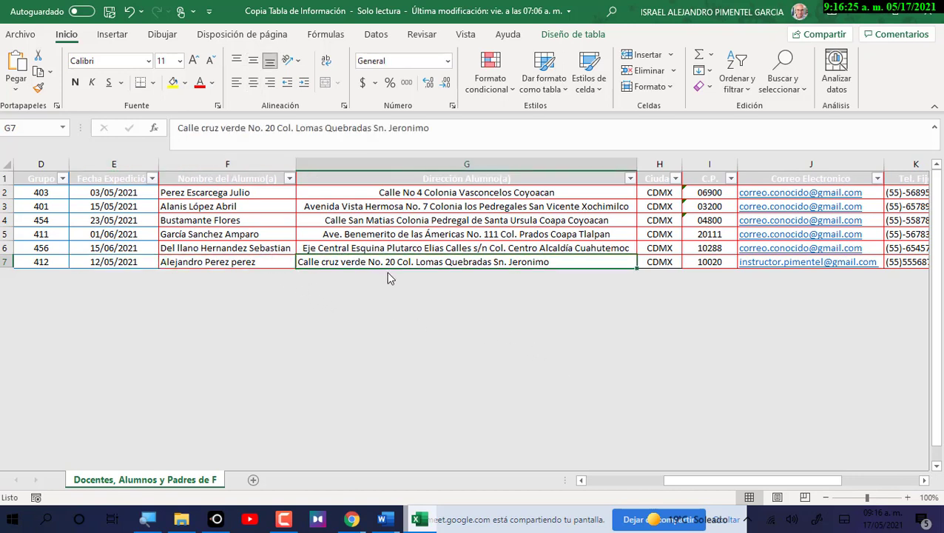
click(658, 260)
click(724, 262)
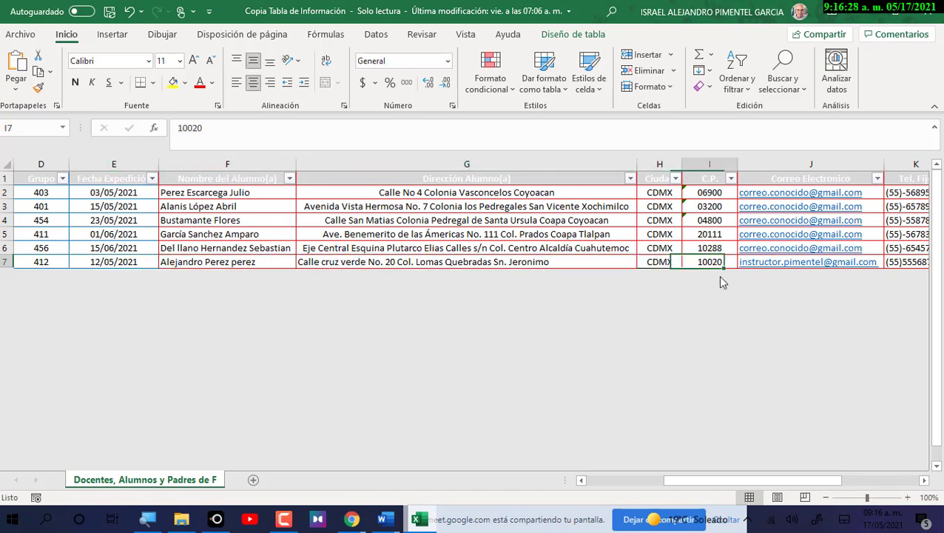
Check row 7's landline, mobile and parent or guardian, then close Excel without saving.
drag(786, 480, 869, 483)
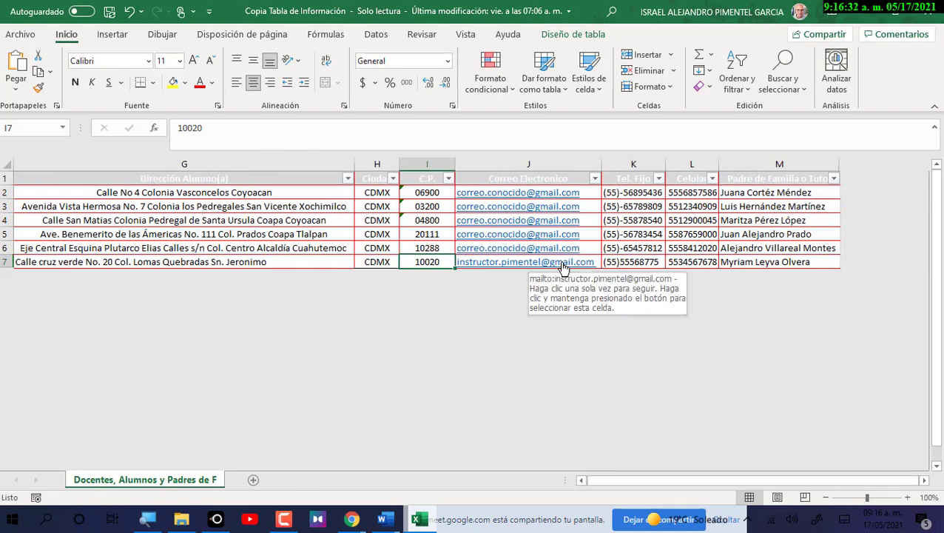
click(649, 264)
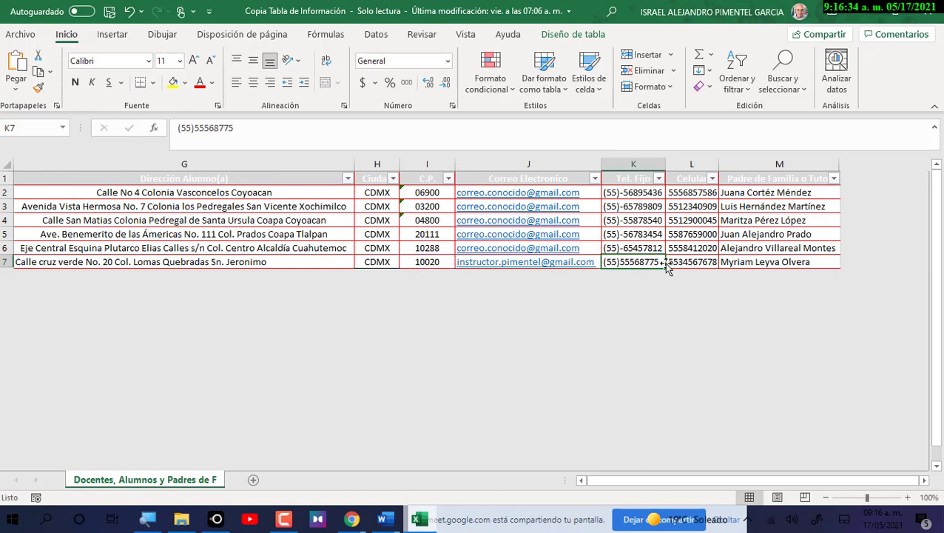
click(691, 268)
click(742, 263)
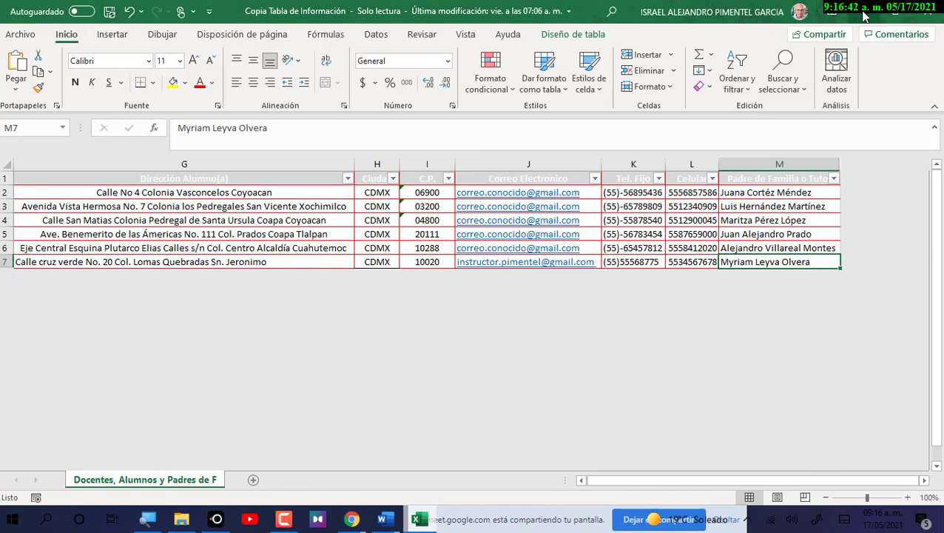
click(927, 12)
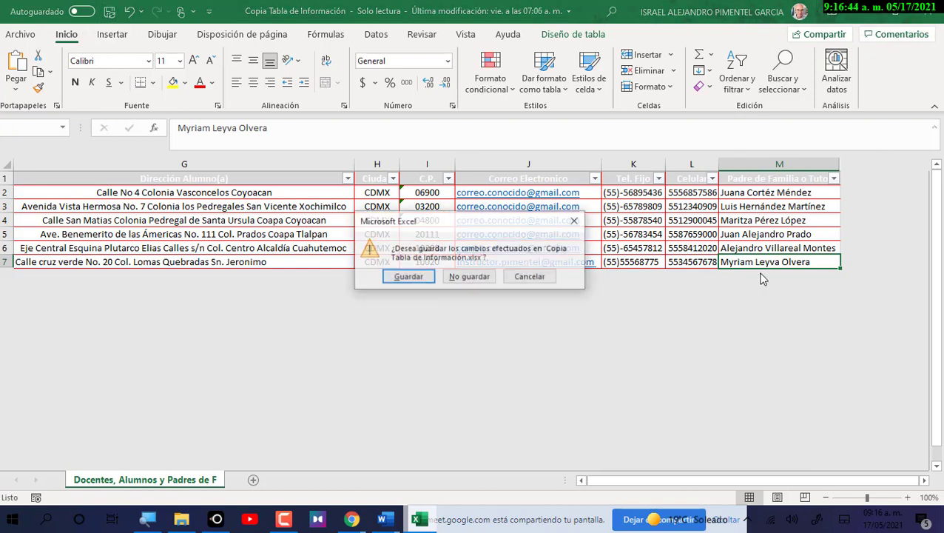
click(471, 279)
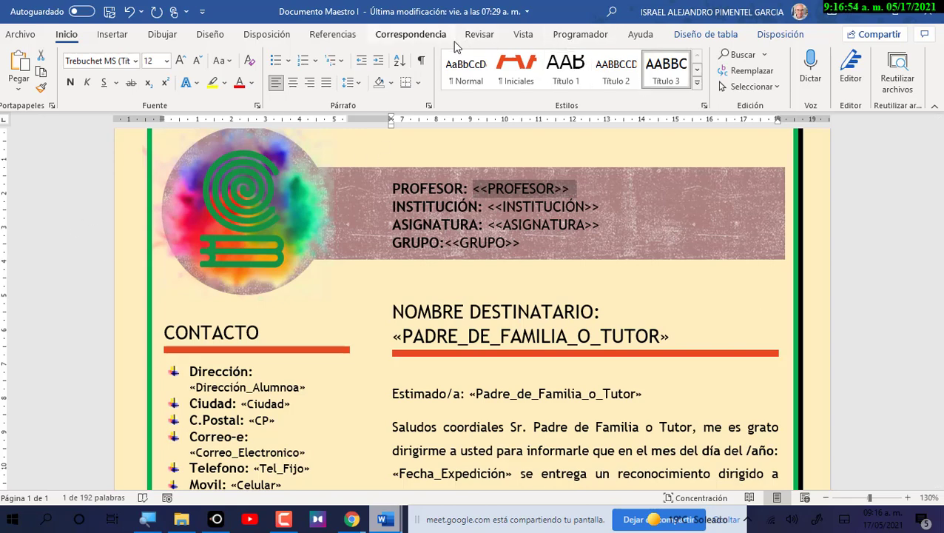
Use the 'Docentes, Alumnos y Padres de F$' sheet of Documentos\Tabla de Información as the recipient list.
click(421, 37)
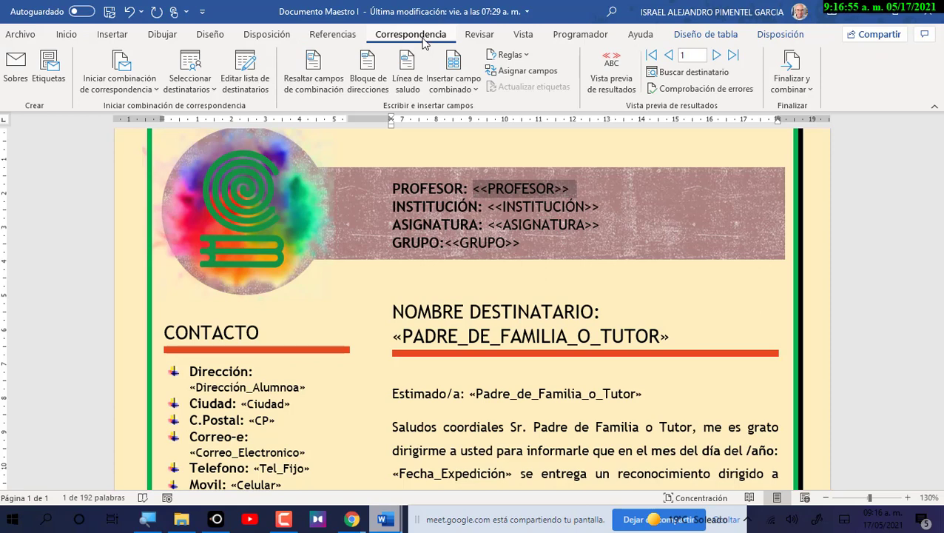
click(210, 87)
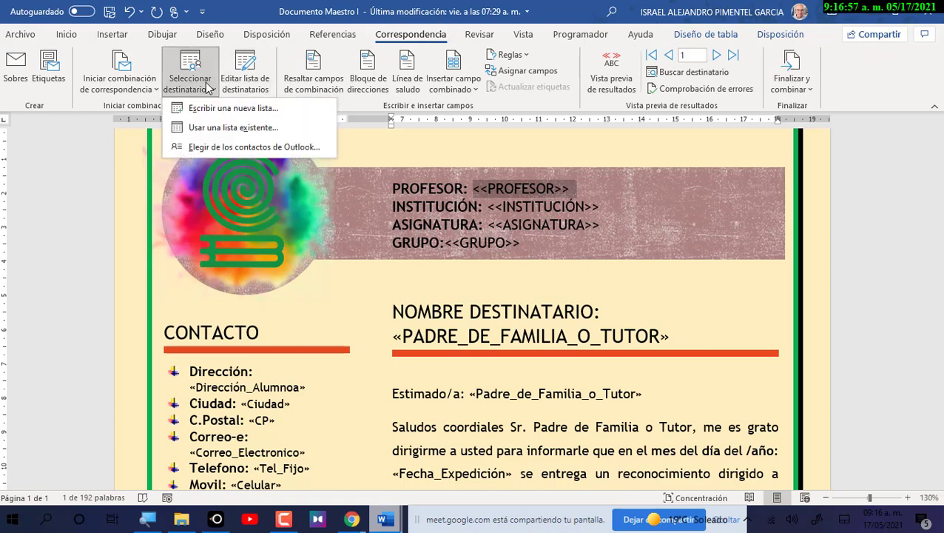
click(220, 128)
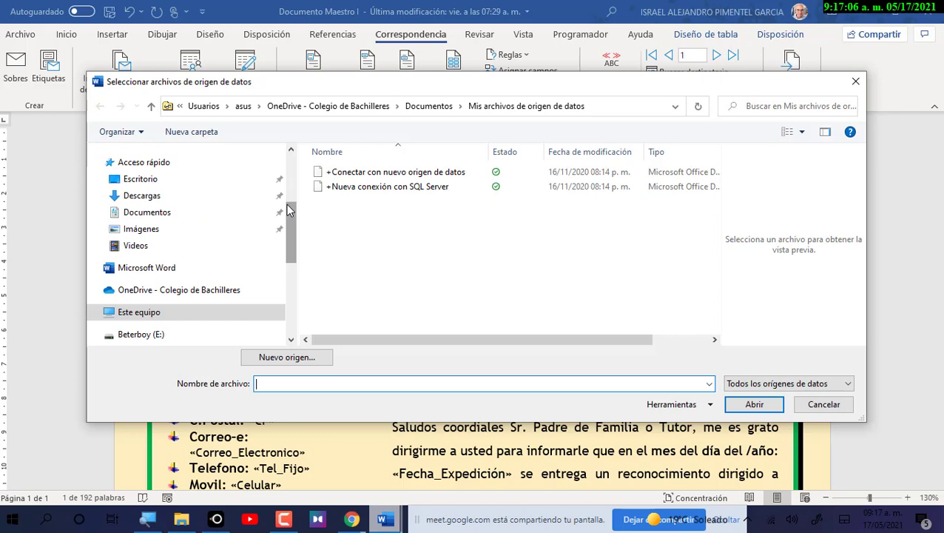
click(169, 191)
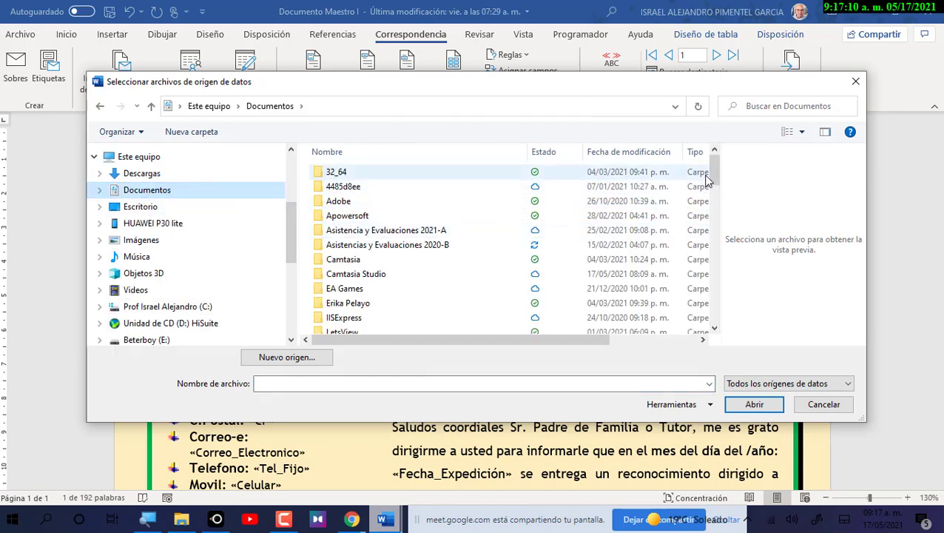
scroll(716, 211, down, 12)
scroll(717, 318, down, 2)
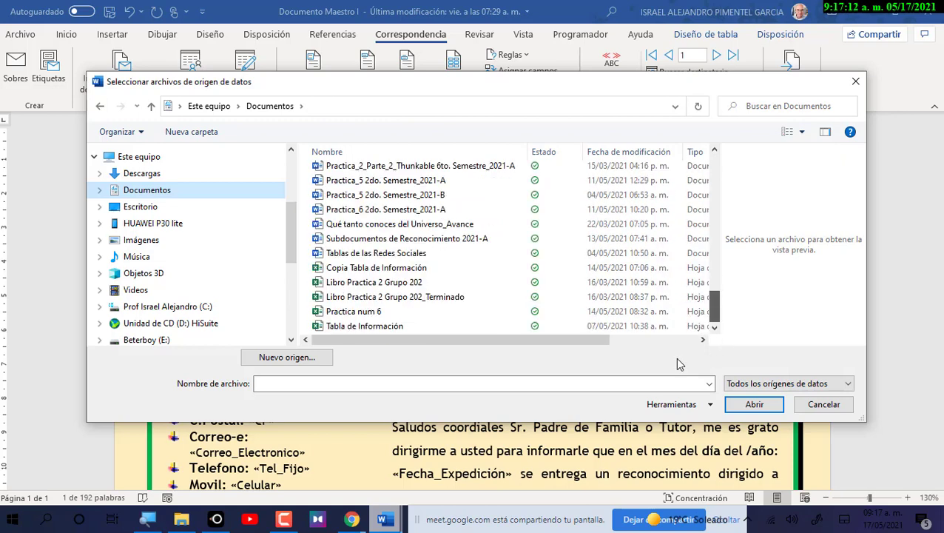
click(411, 326)
click(755, 405)
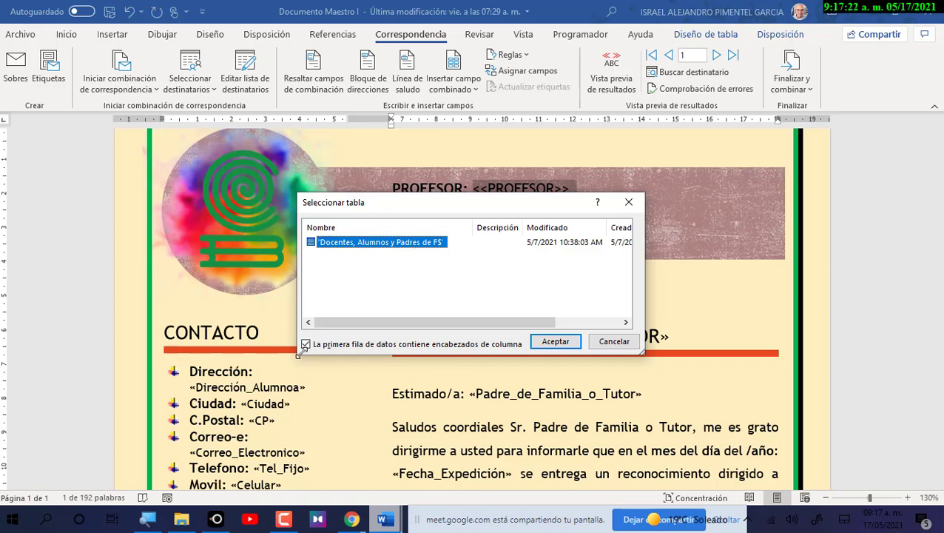
click(557, 341)
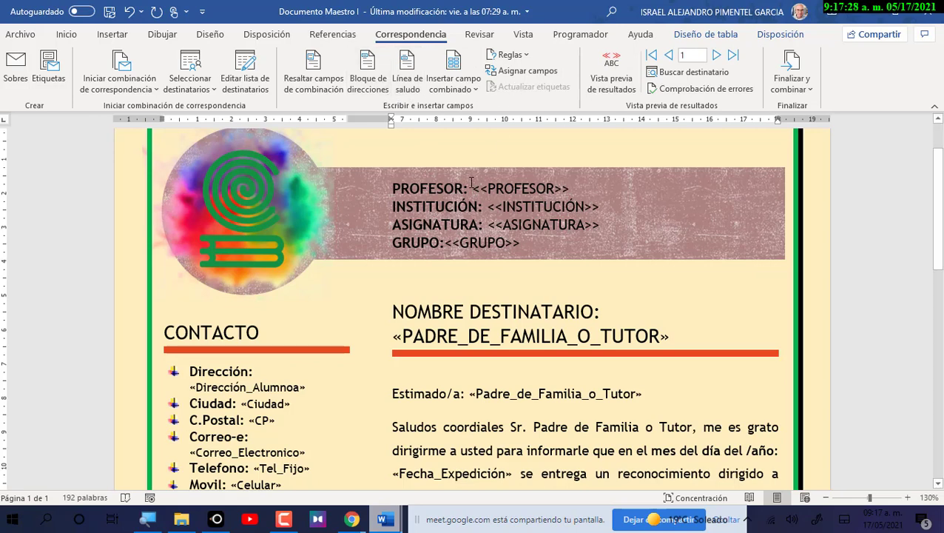
Replace <<PROFESOR>> with the Profesor merge field, then select <<INSTITUCIÓN>> for the same swap.
drag(476, 190, 479, 185)
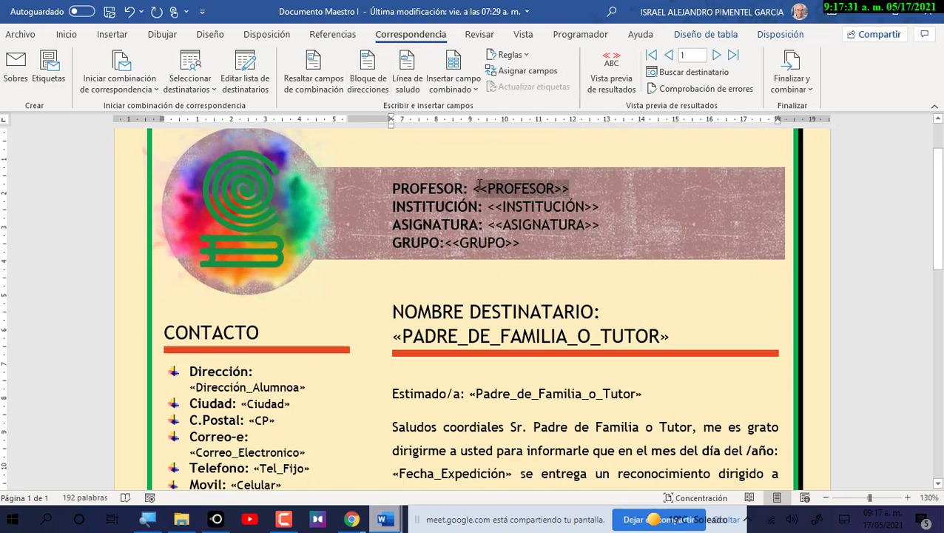
click(453, 82)
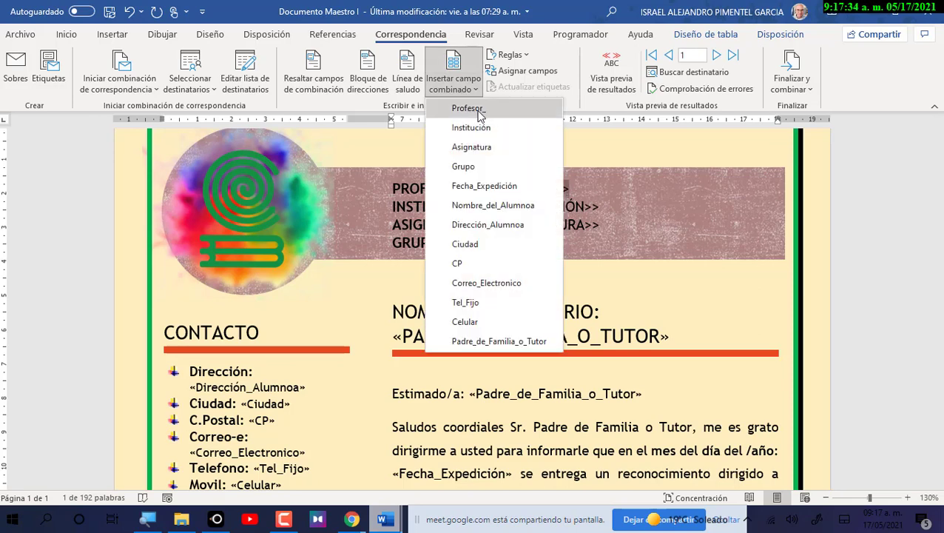
click(468, 108)
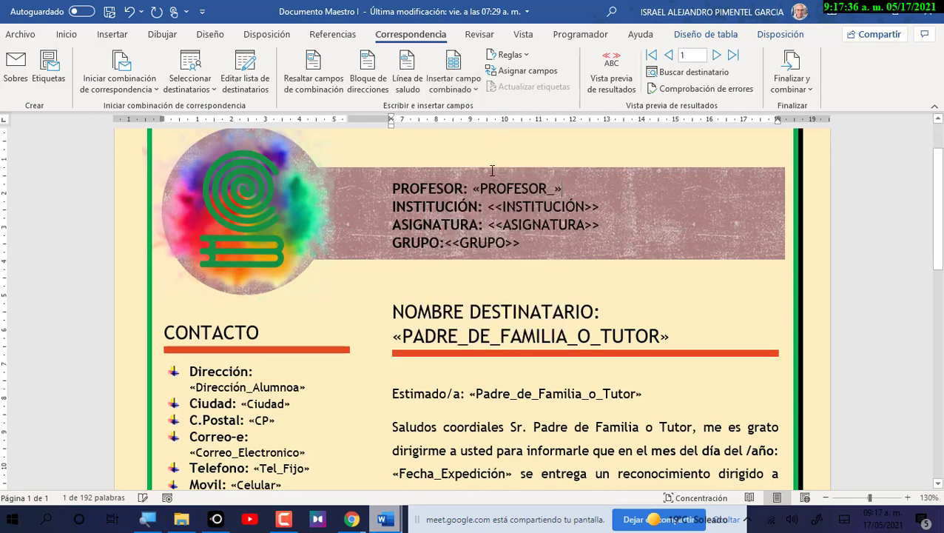
drag(490, 208, 600, 203)
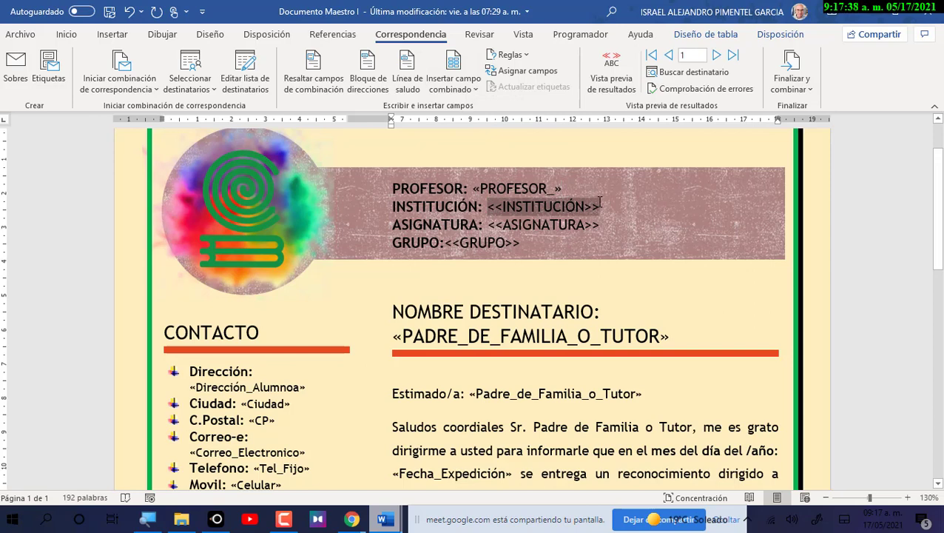
click(455, 87)
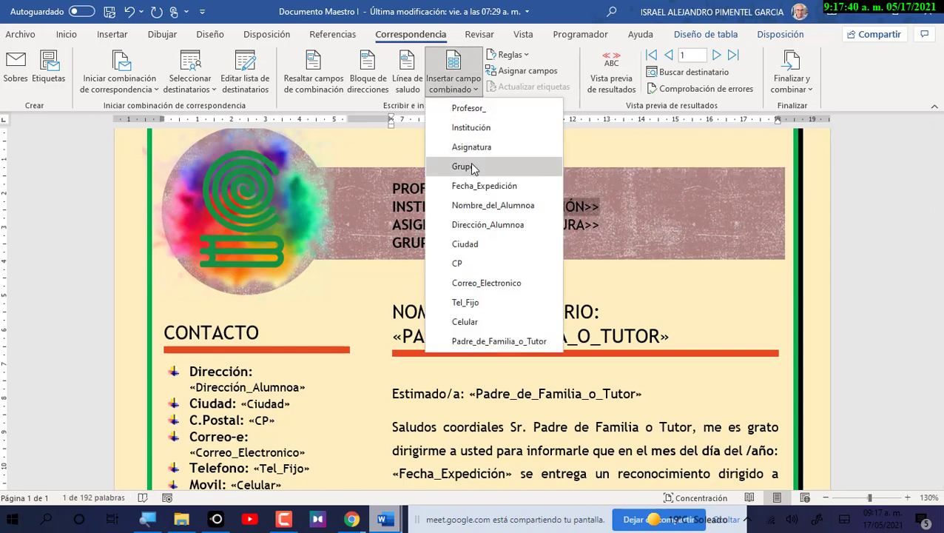
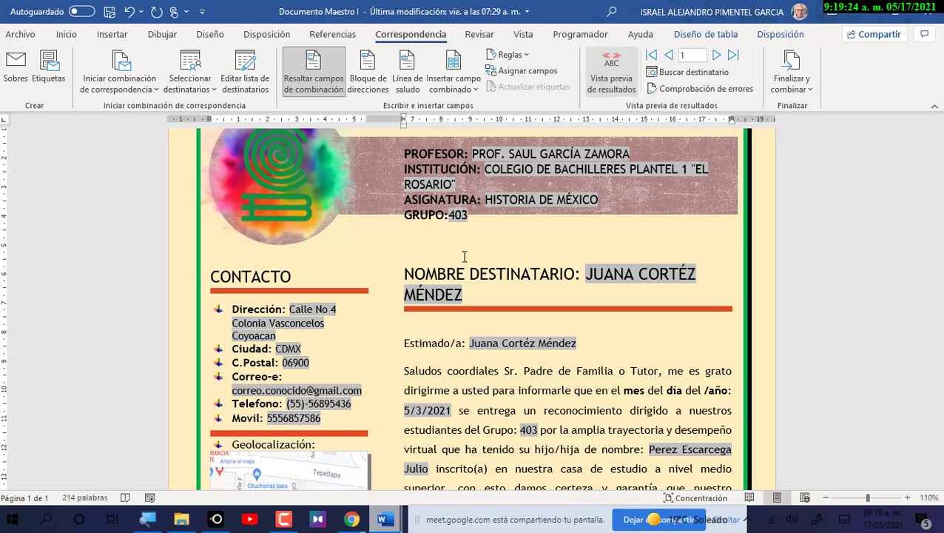
Toggle the merge preview off and back on, then browse the letters to recipient record 5.
click(611, 74)
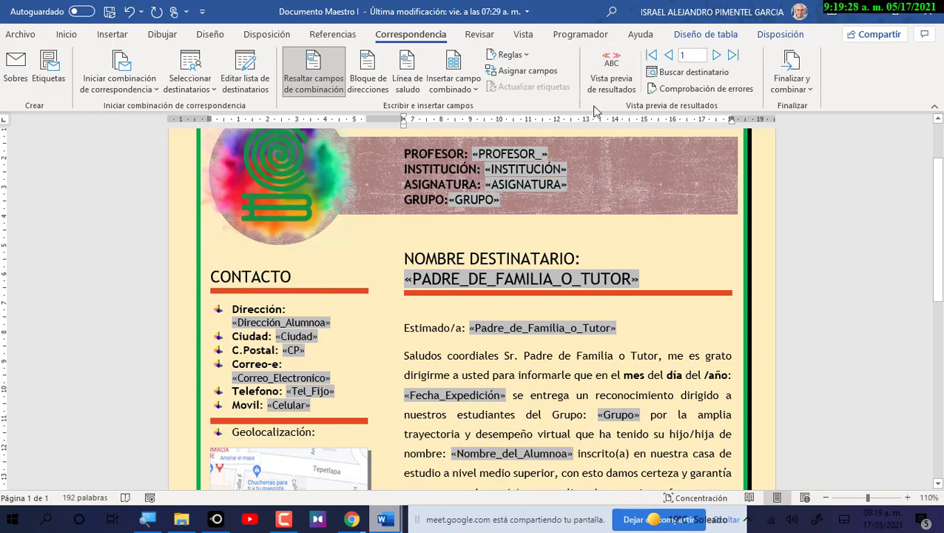
click(611, 74)
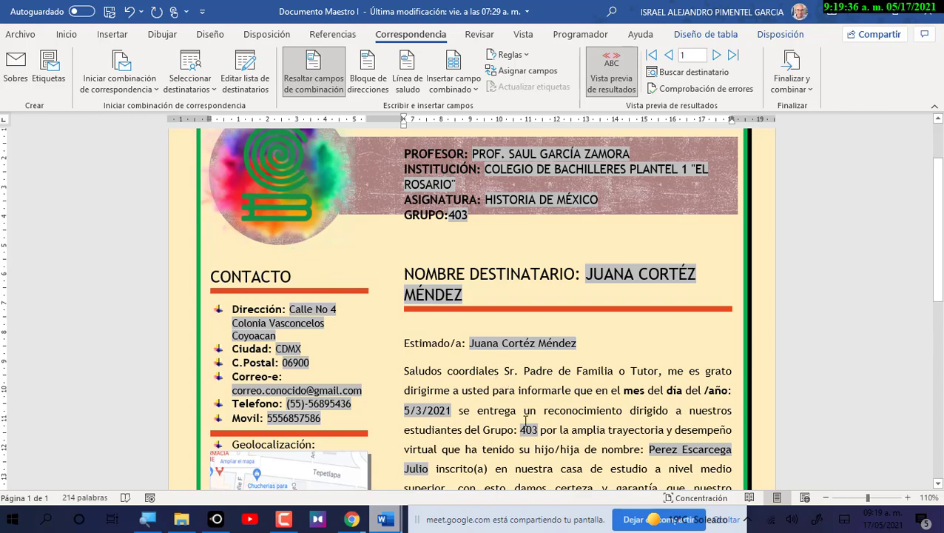
click(716, 56)
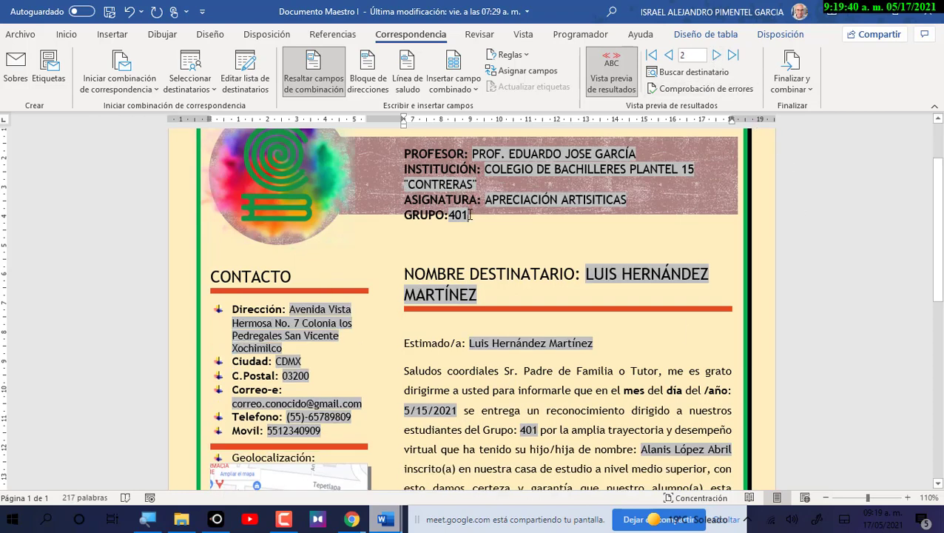
click(715, 54)
click(716, 54)
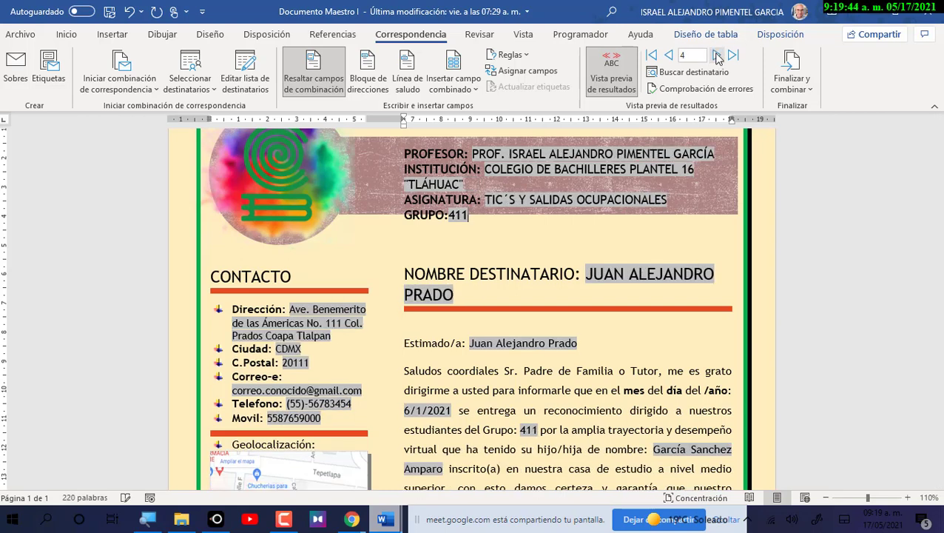
click(716, 54)
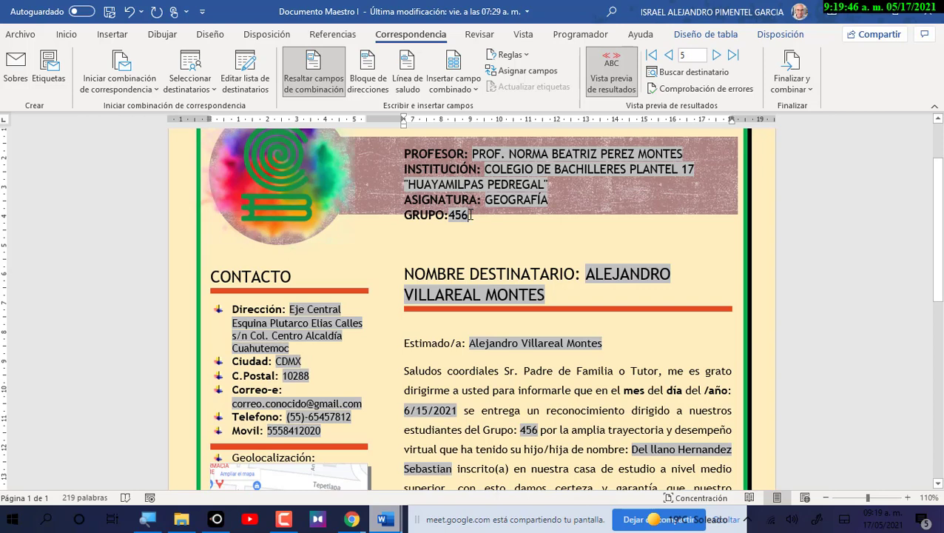
click(715, 54)
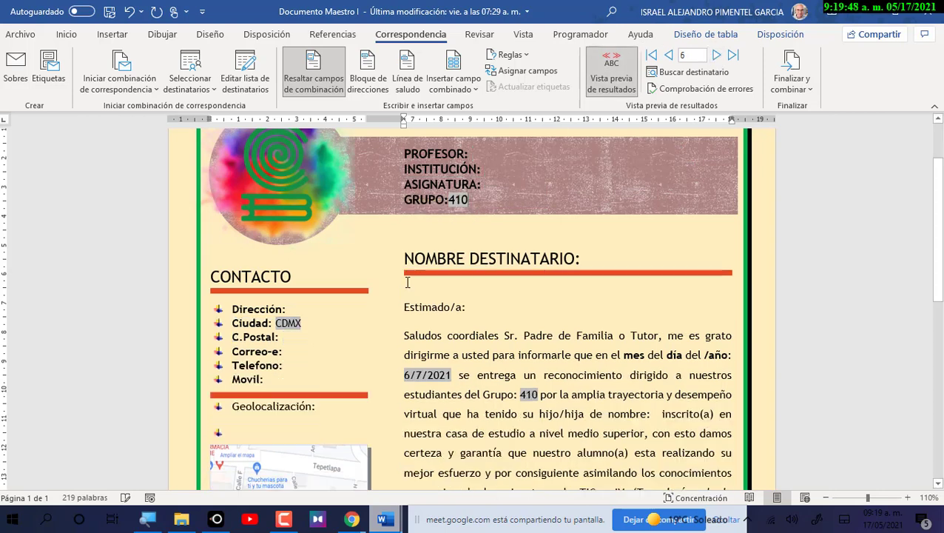
click(669, 54)
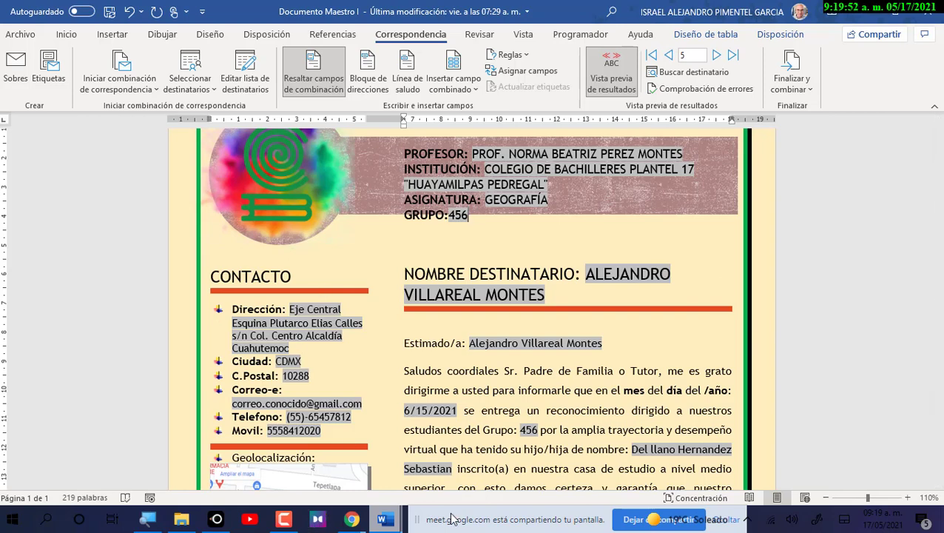
scroll(417, 420, down, 2)
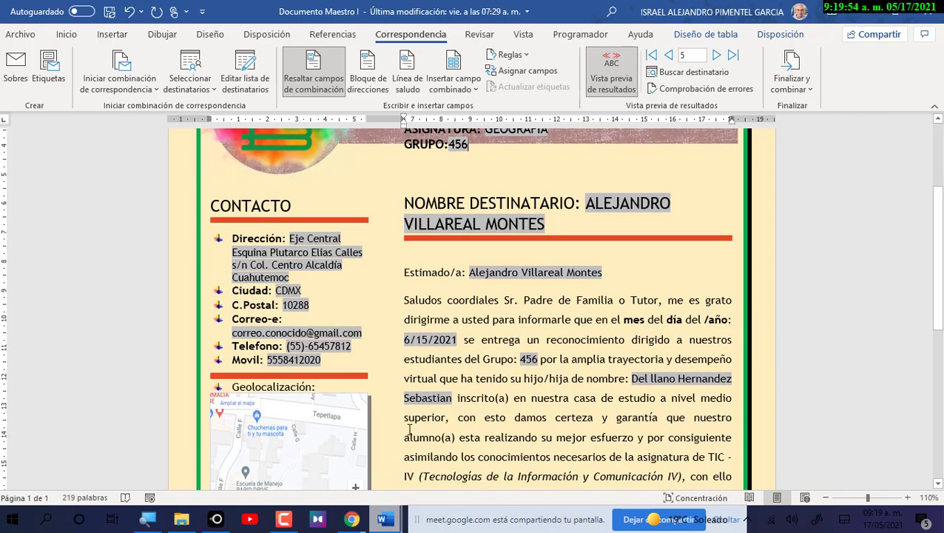
Open and dismiss the Finalizar y combinar options, then go back to record 4.
click(805, 88)
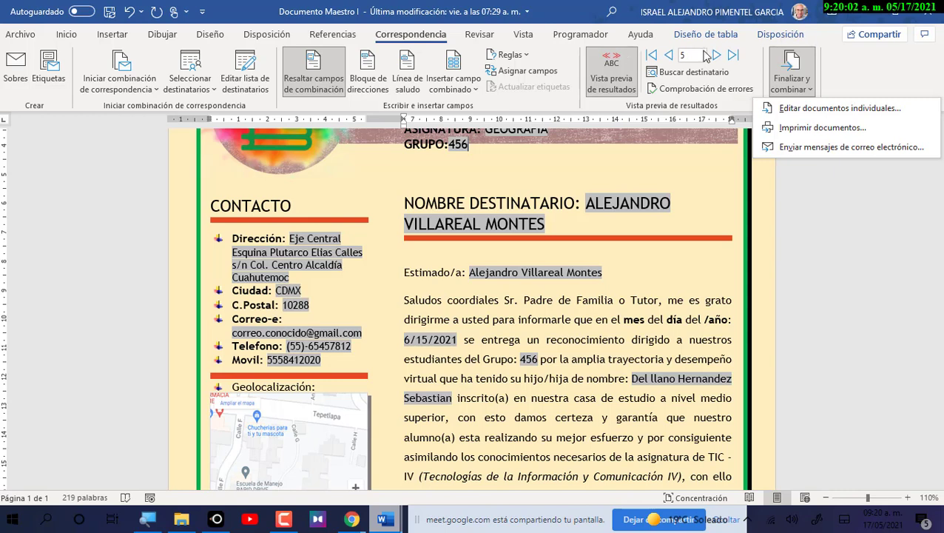
scroll(649, 182, up, 2)
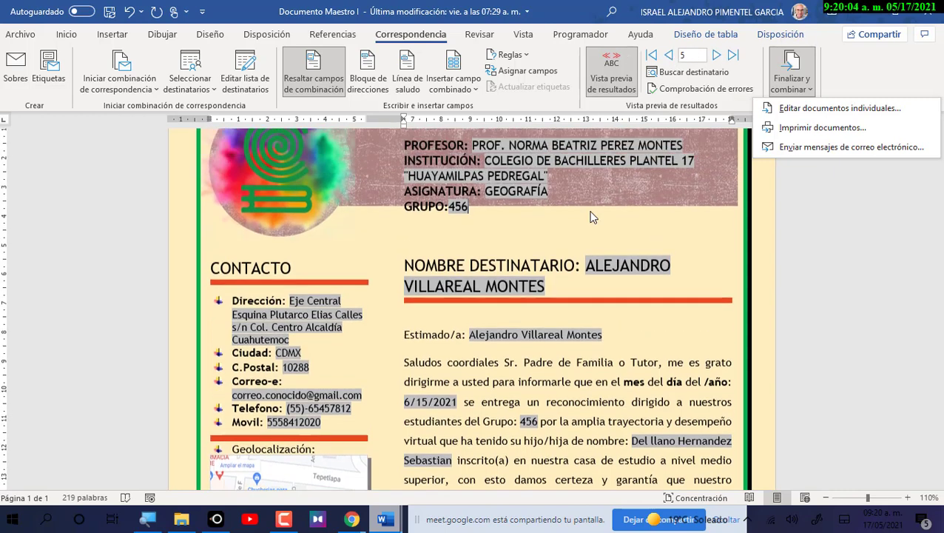
click(671, 59)
click(670, 56)
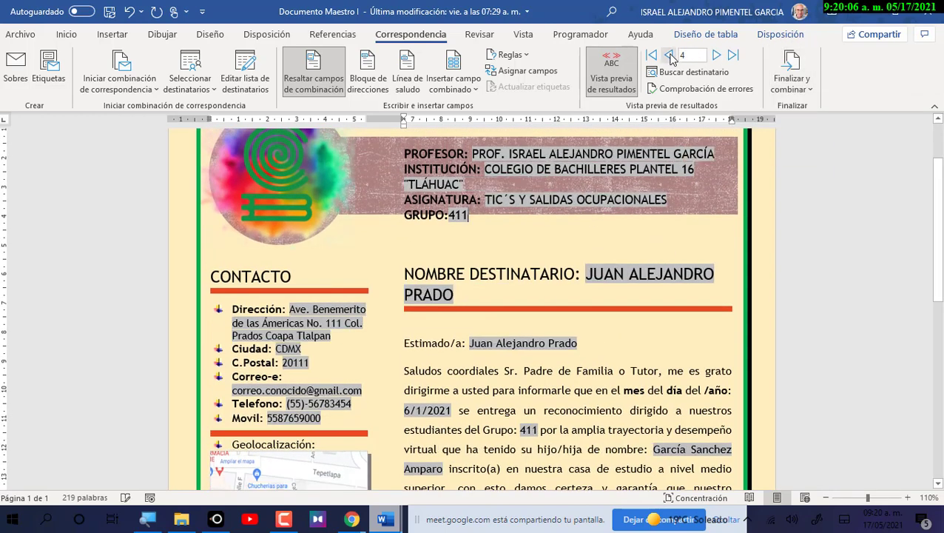
Select the institution name in the header and review the Inicio formatting options.
double_click(489, 179)
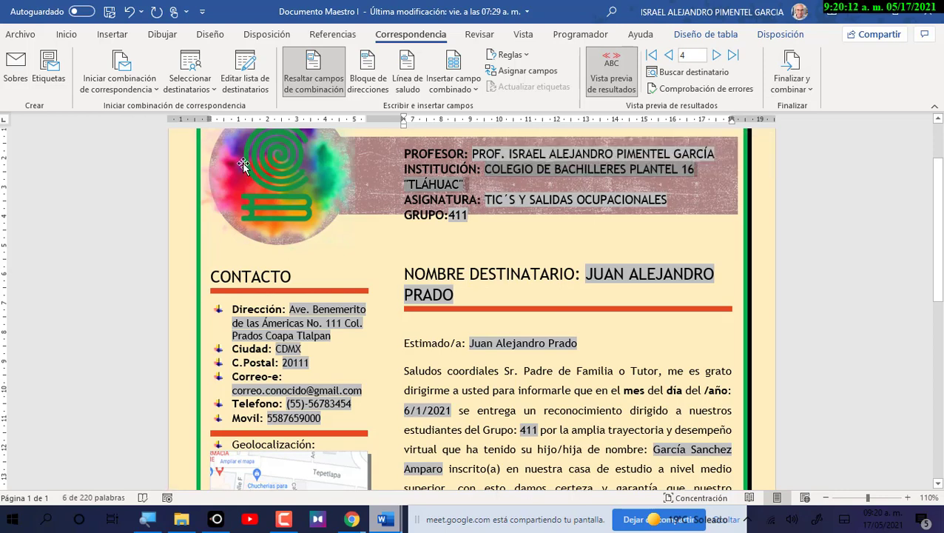
click(67, 34)
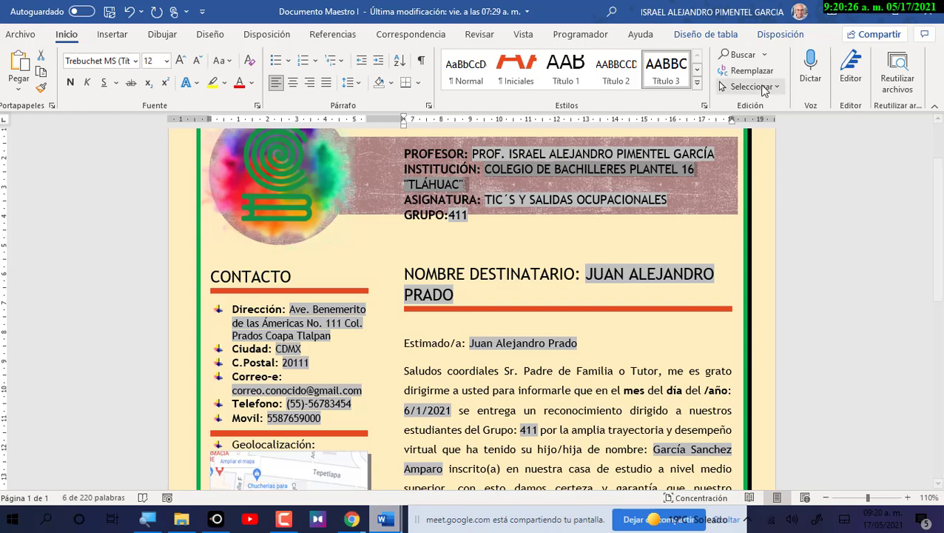
scroll(513, 296, down, 6)
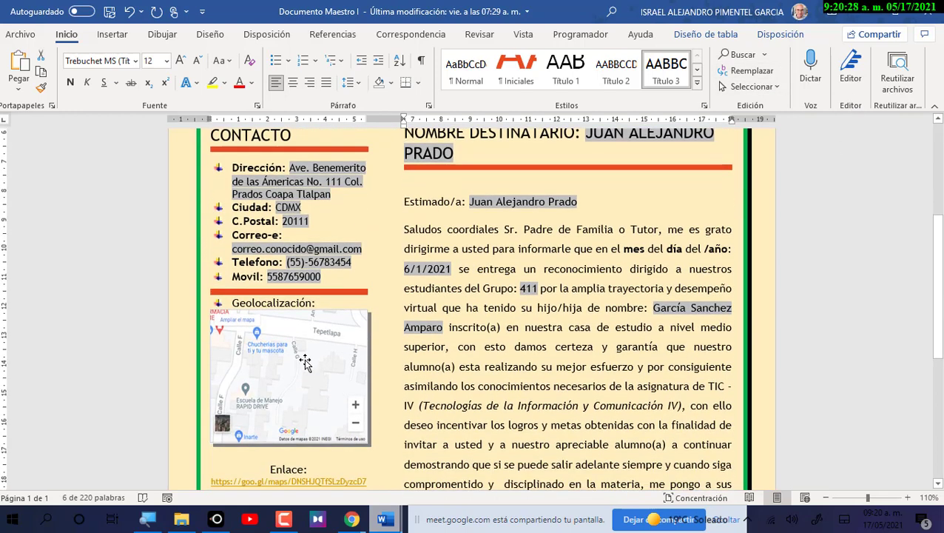
scroll(539, 276, up, 7)
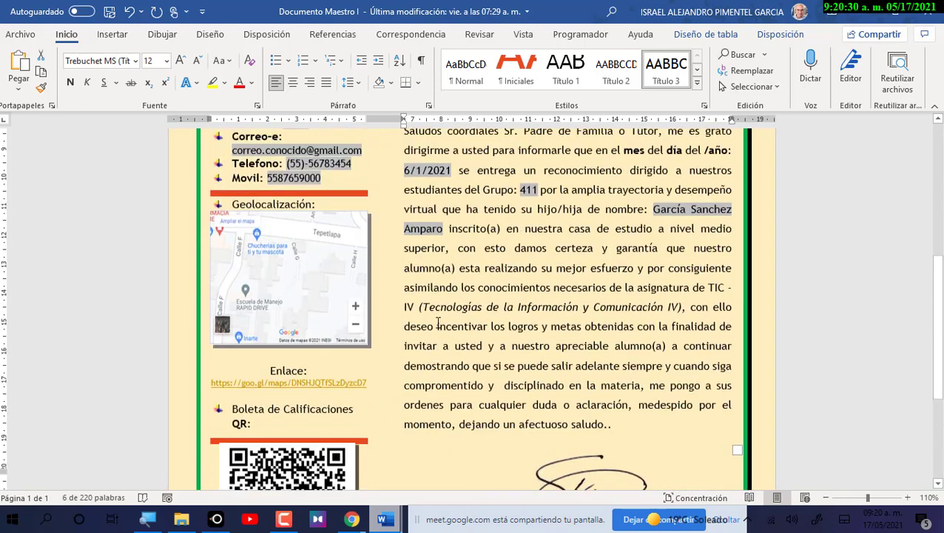
click(525, 268)
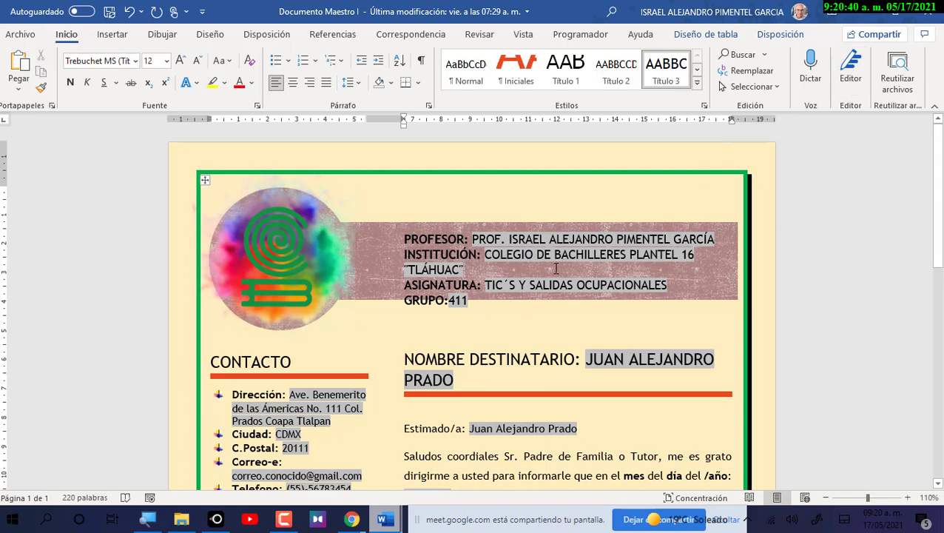
scroll(556, 269, down, 3)
Bring up the generated recognition letters document and maximize it.
key(alt+Tab)
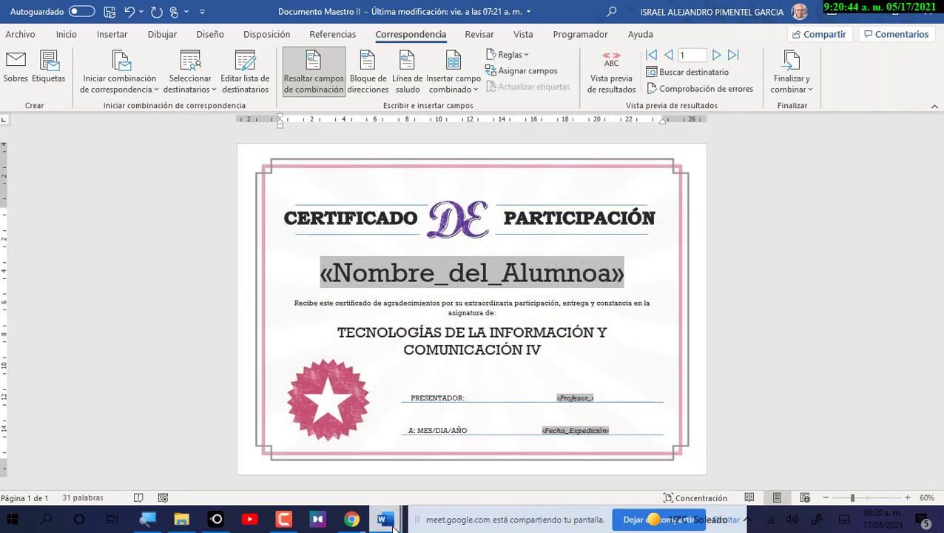
mouse_move(393, 523)
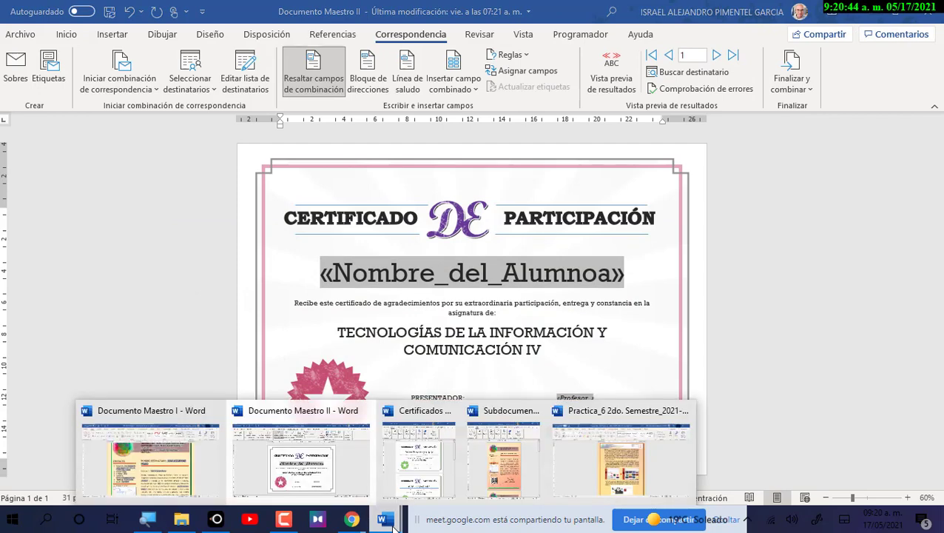
click(518, 483)
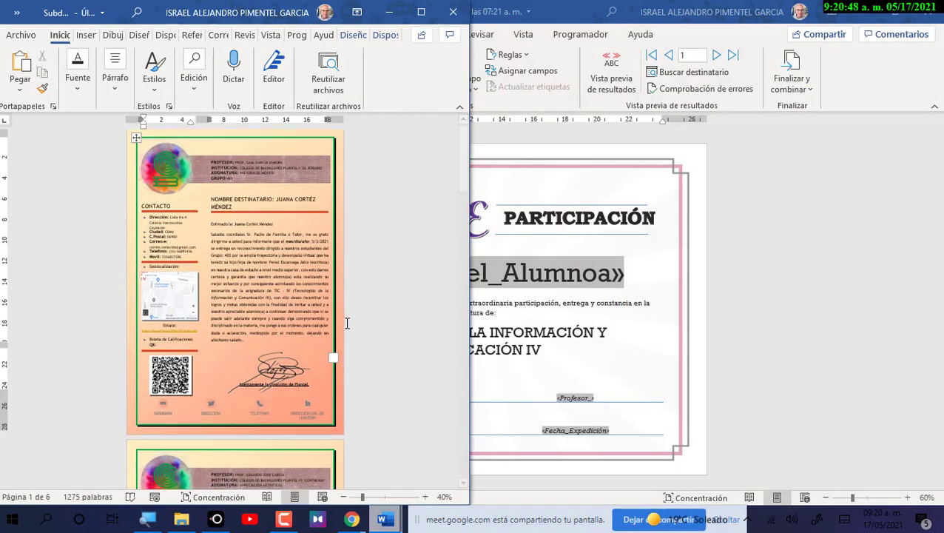
scroll(347, 323, down, 5)
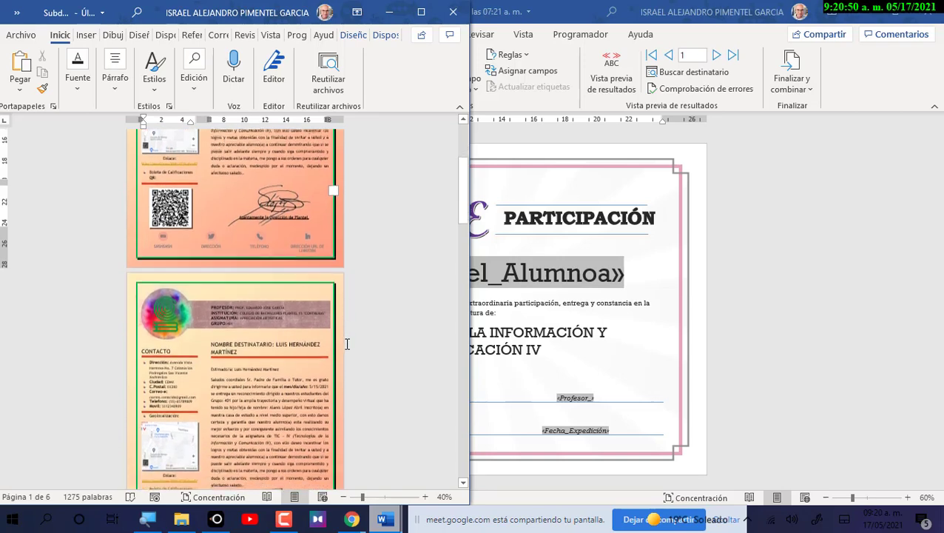
scroll(347, 344, down, 3)
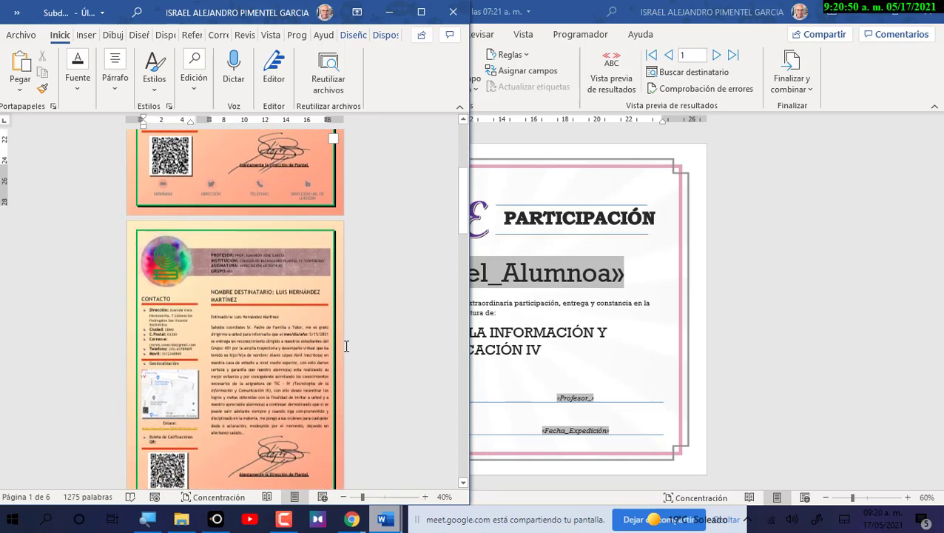
click(421, 12)
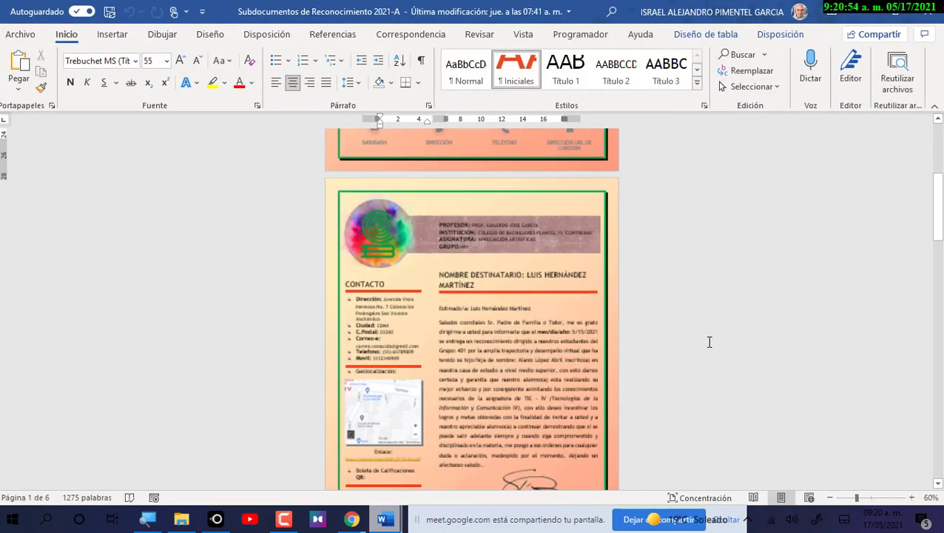
scroll(709, 342, up, 2)
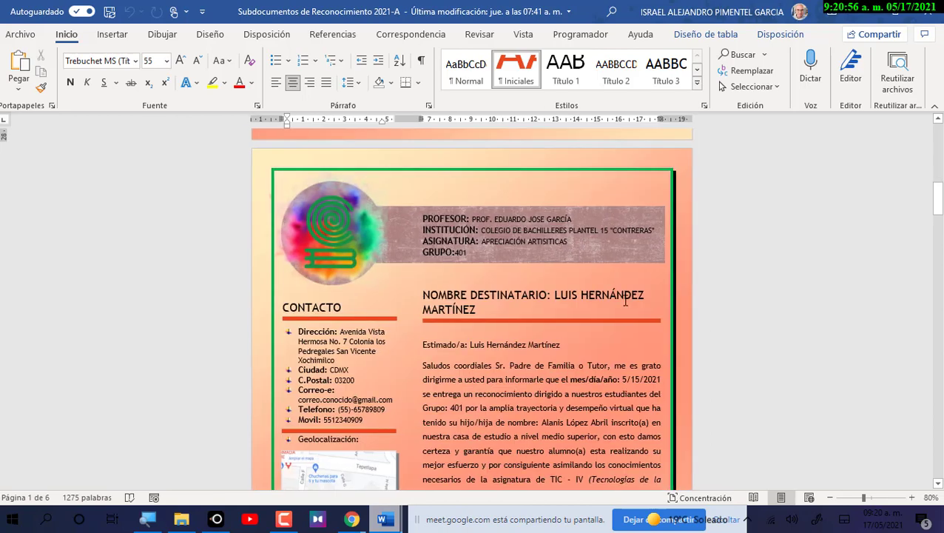
Review the merged letters, selecting the teacher's name in the header and the student's name in the body.
drag(472, 218, 567, 231)
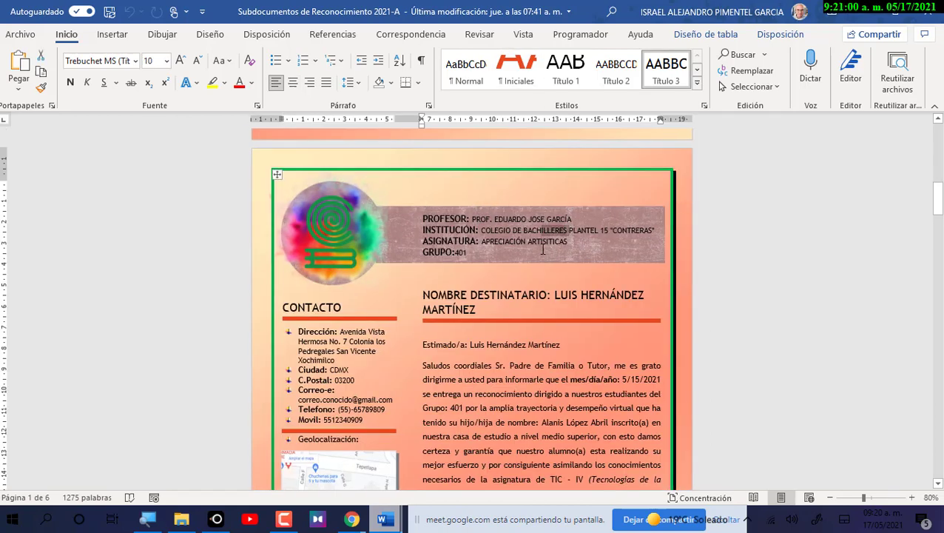
scroll(490, 305, up, 15)
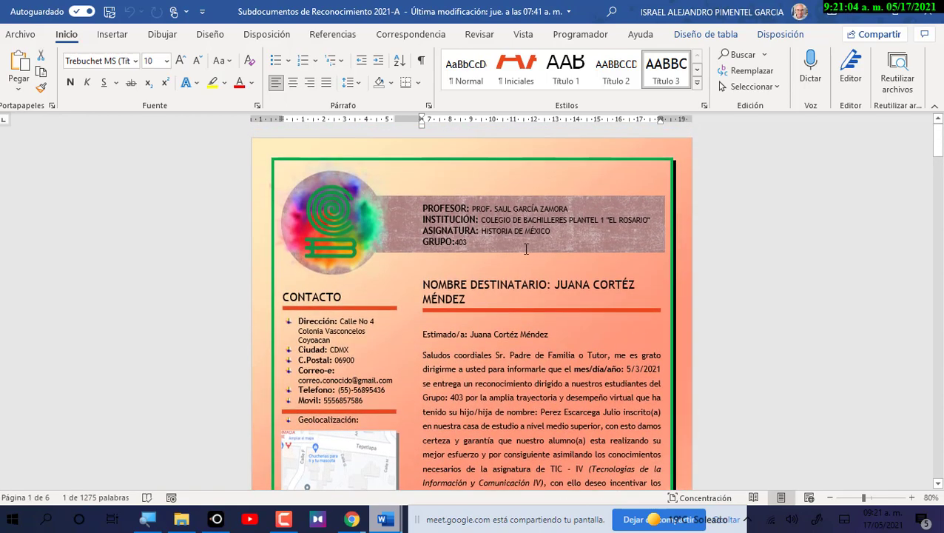
scroll(525, 332, down, 15)
scroll(522, 304, down, 20)
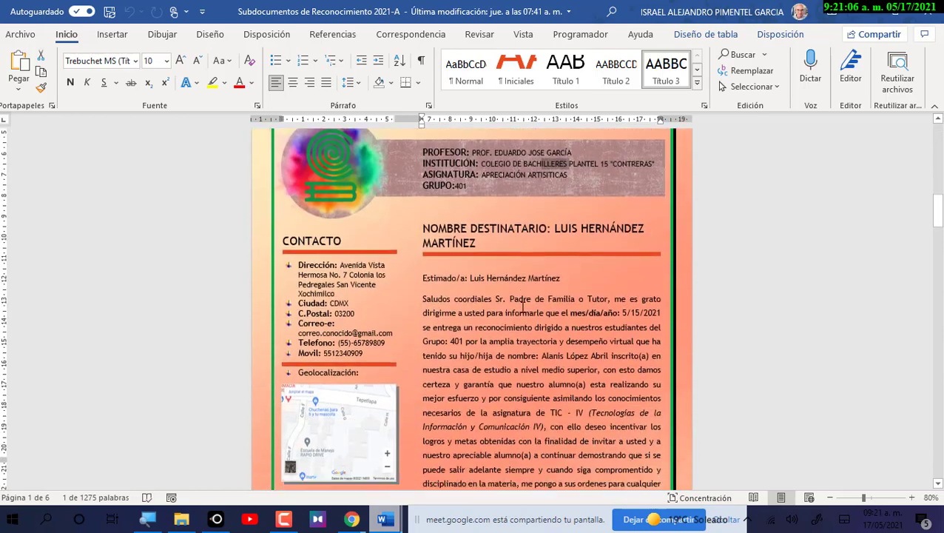
scroll(489, 243, down, 5)
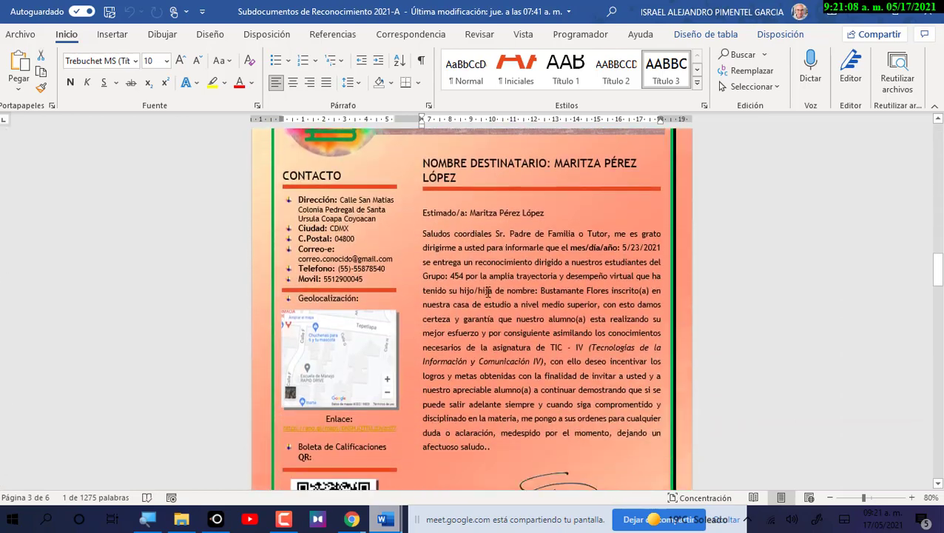
scroll(382, 400, down, 15)
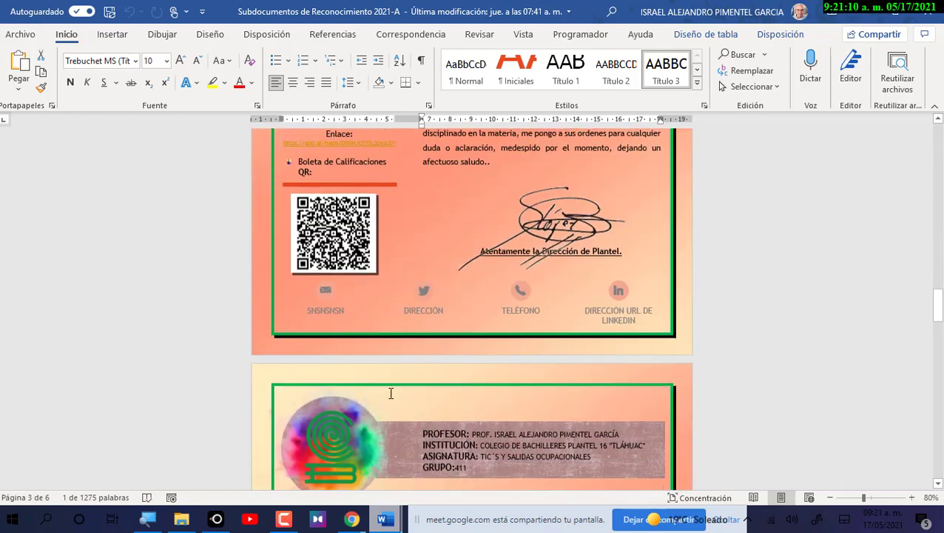
scroll(482, 326, down, 15)
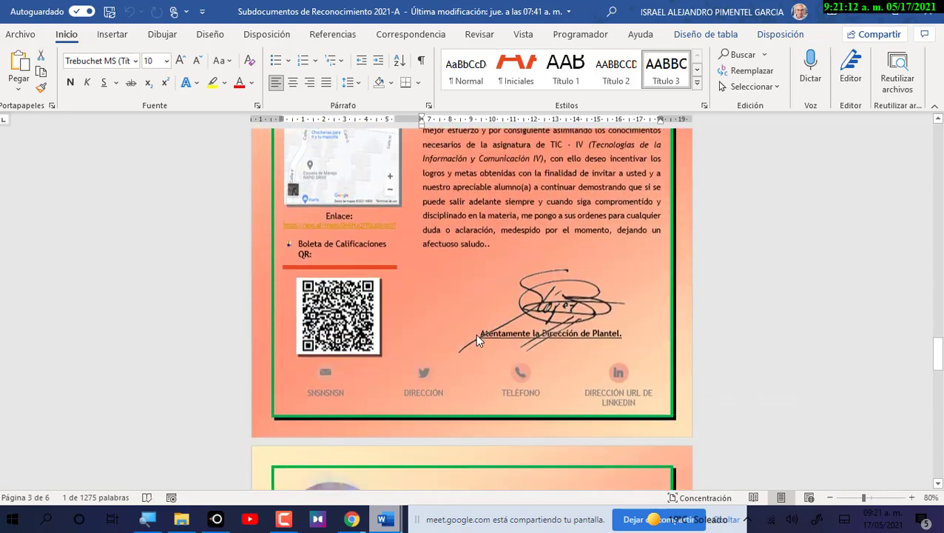
scroll(501, 266, down, 15)
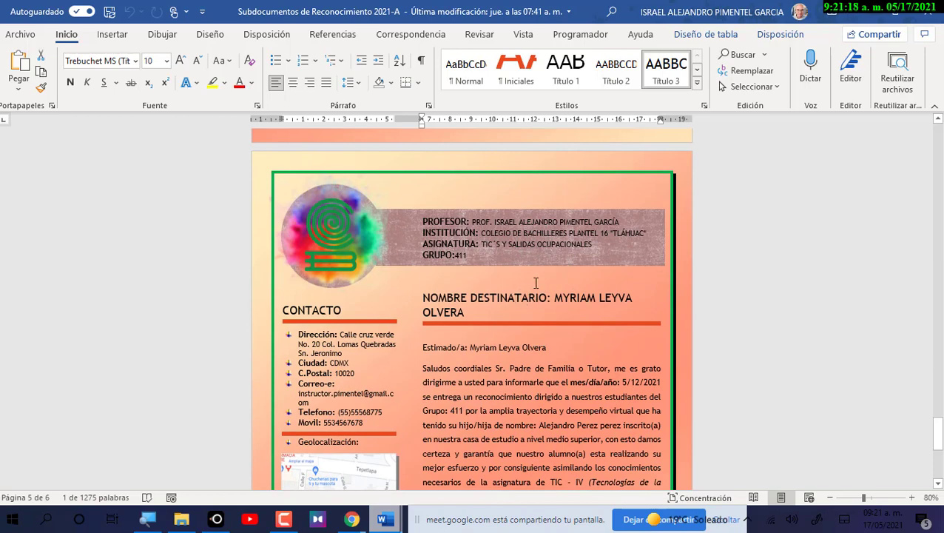
scroll(536, 283, down, 1)
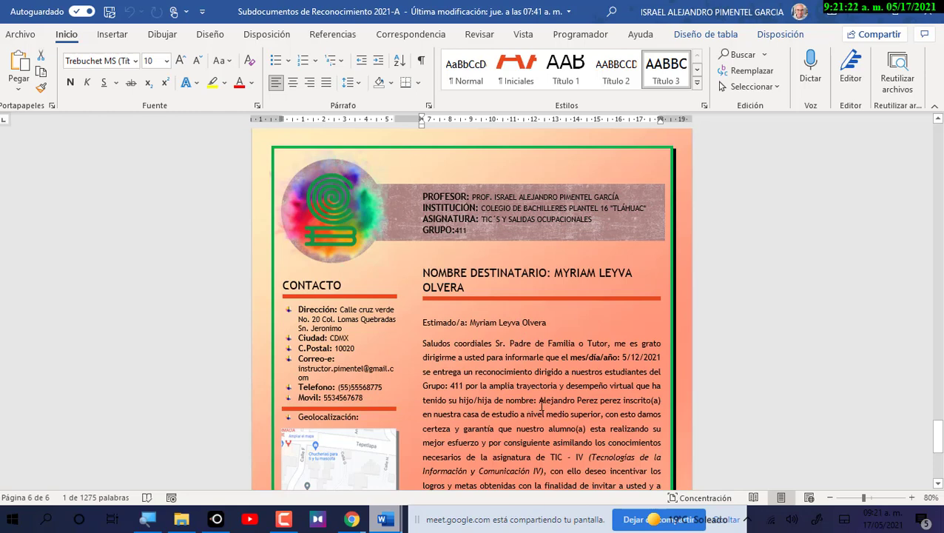
drag(540, 403, 650, 403)
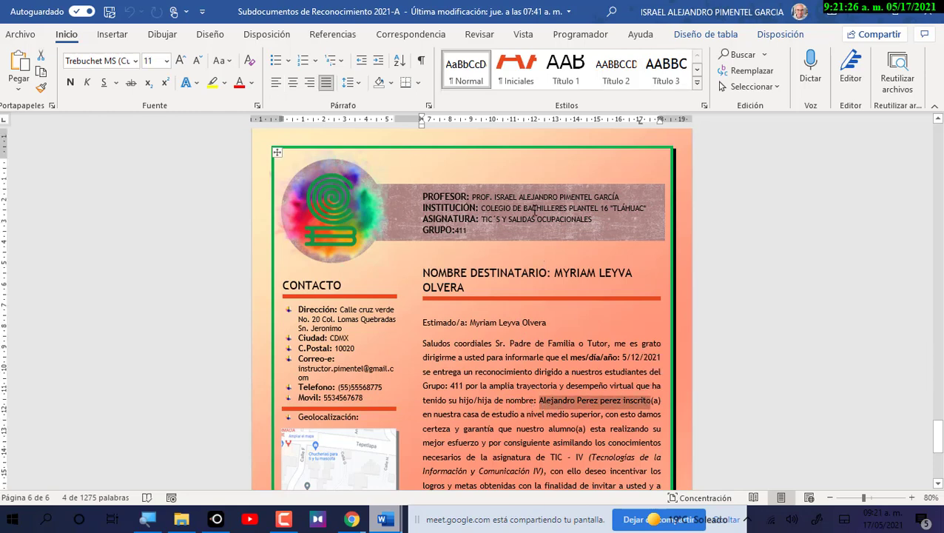
scroll(543, 284, down, 6)
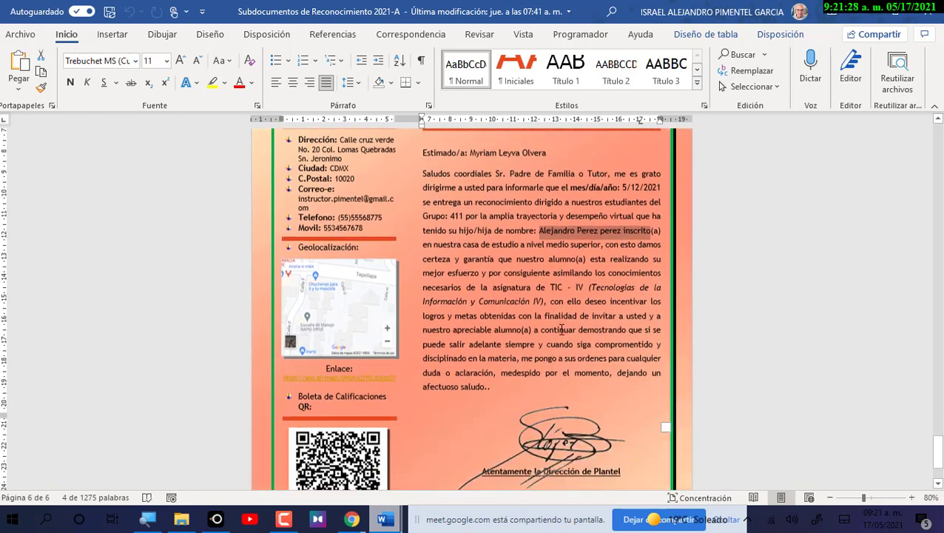
scroll(546, 332, down, 1)
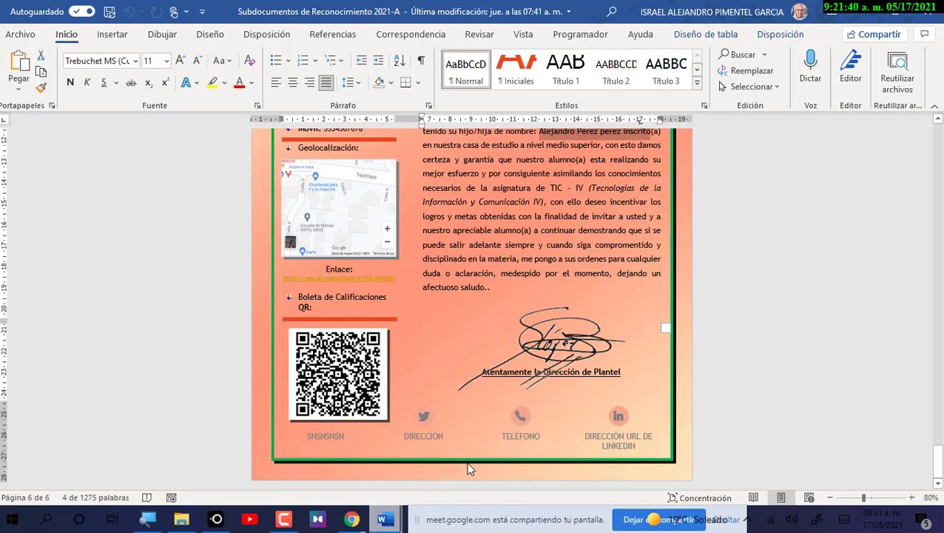
scroll(468, 468, up, 5)
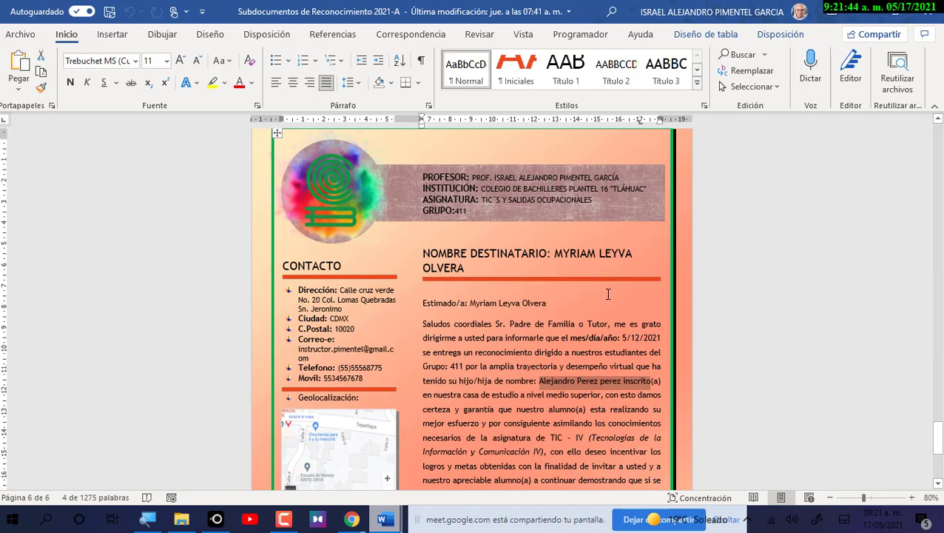
ctrl+scroll(615, 294, down, 3)
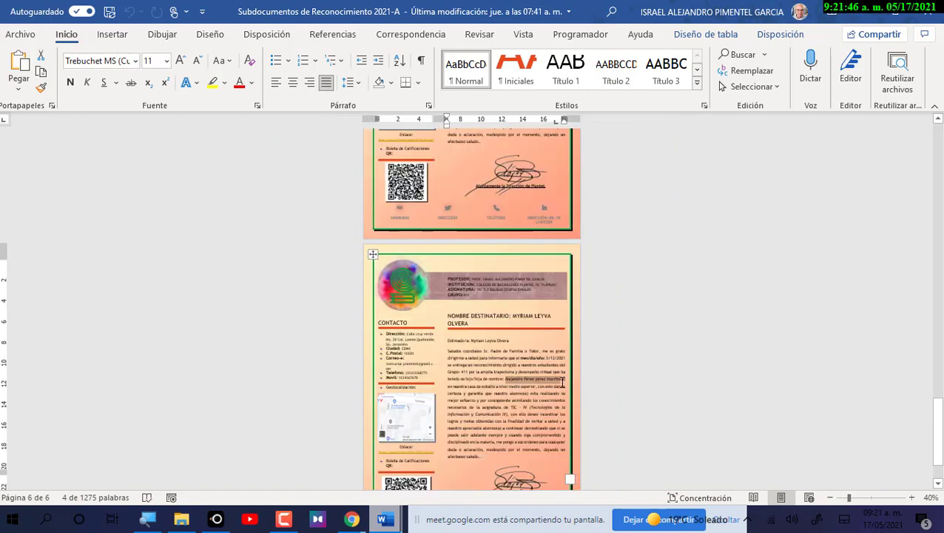
scroll(569, 382, up, 4)
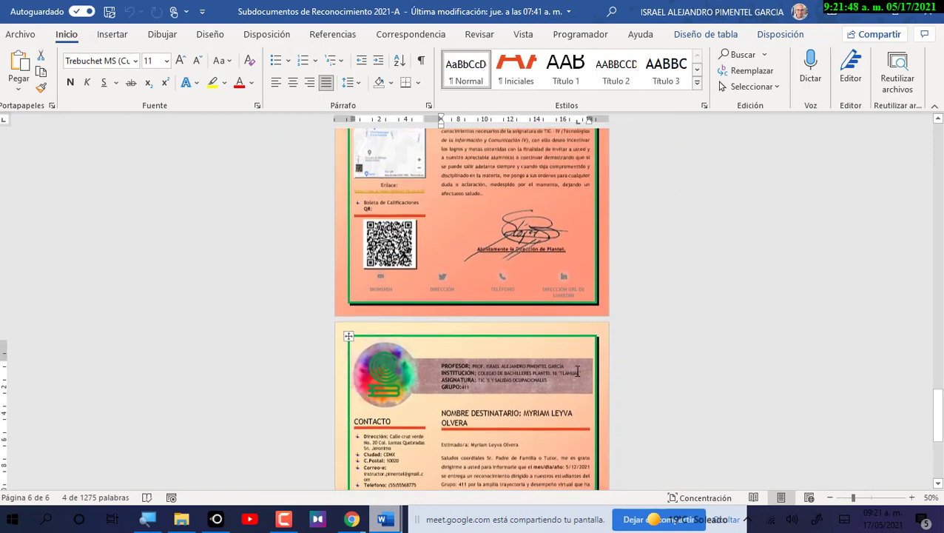
scroll(581, 382, down, 10)
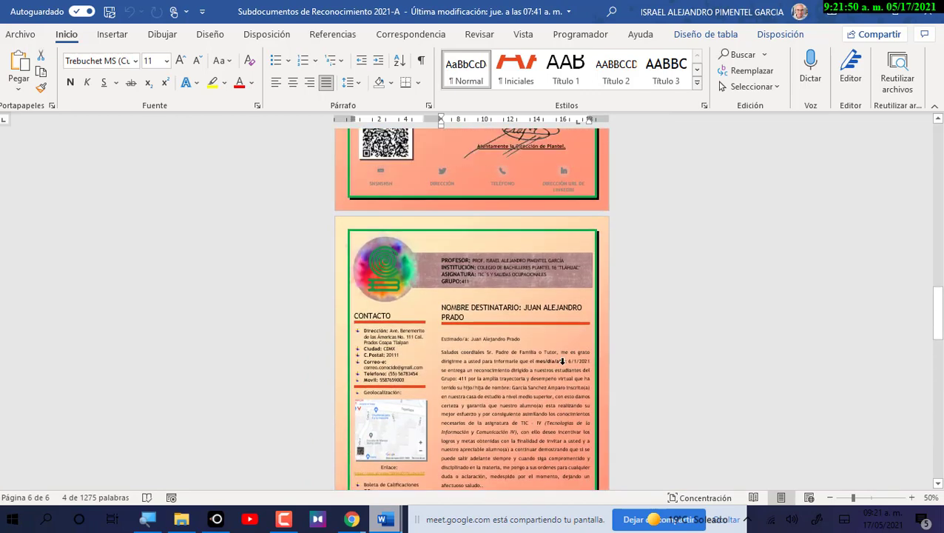
scroll(557, 368, up, 15)
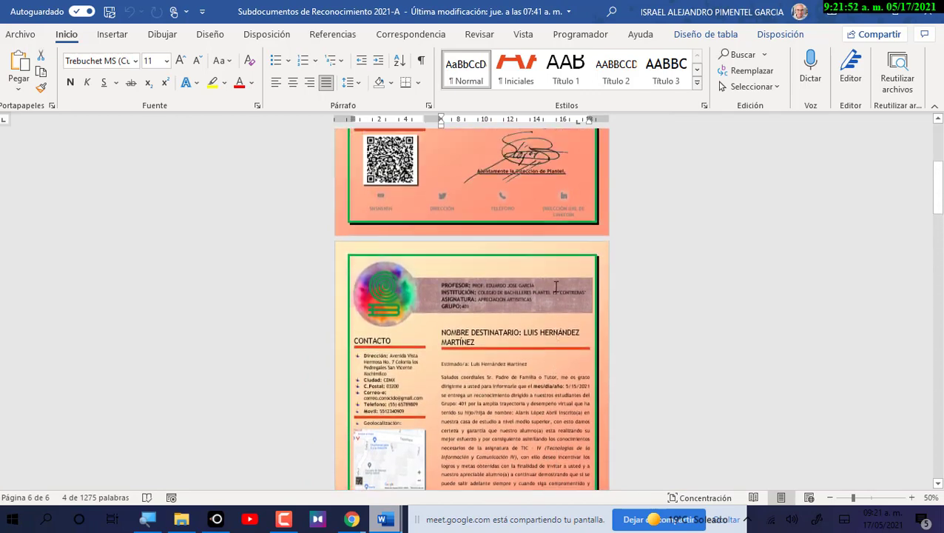
scroll(555, 282, up, 2)
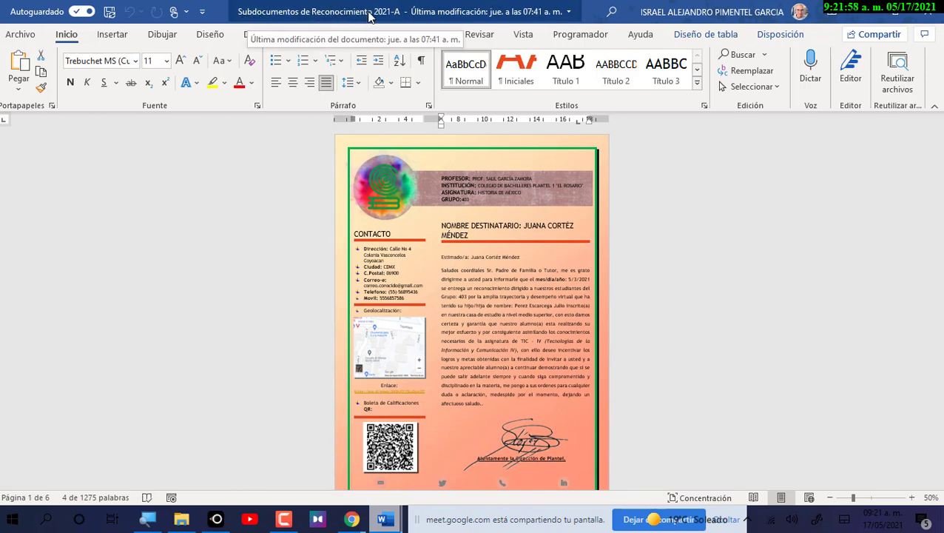
Minimise the recognition letters, Documento Maestro II and merged certificates windows.
click(871, 16)
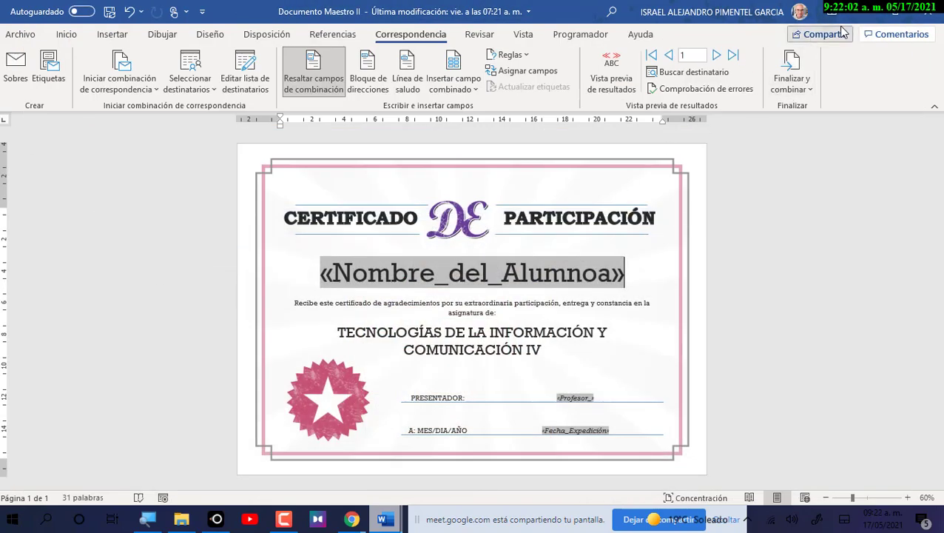
click(871, 16)
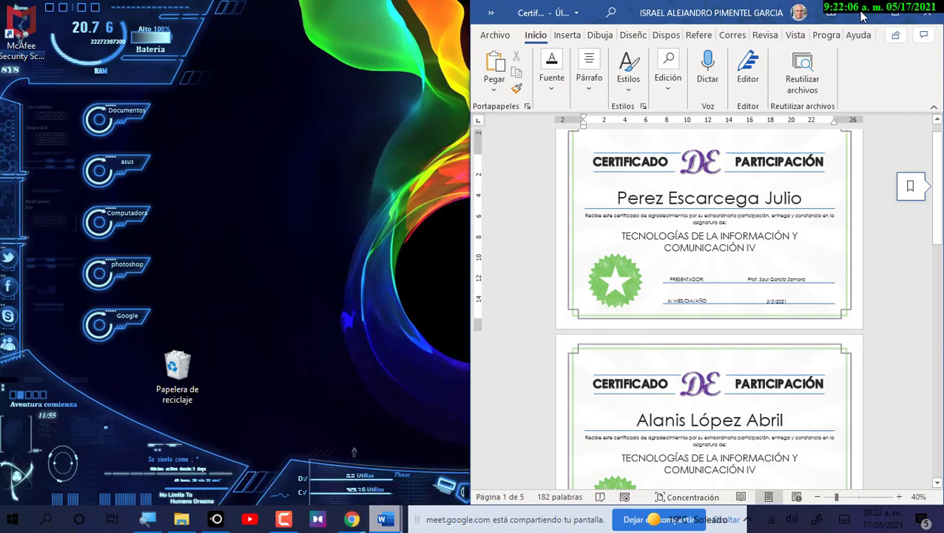
click(382, 519)
Bring up Practica_6, then switch to the Documento Maestro I letter and scroll through it.
mouse_move(383, 516)
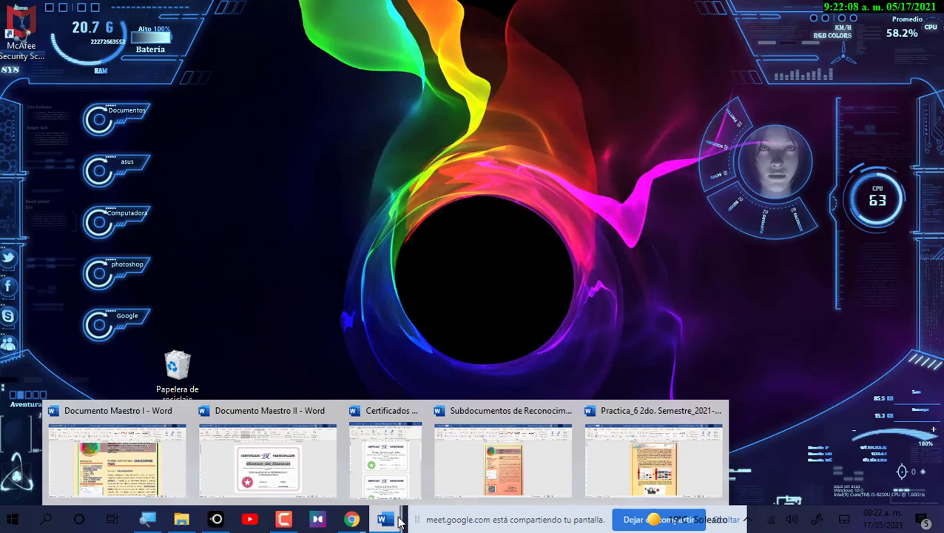
click(647, 464)
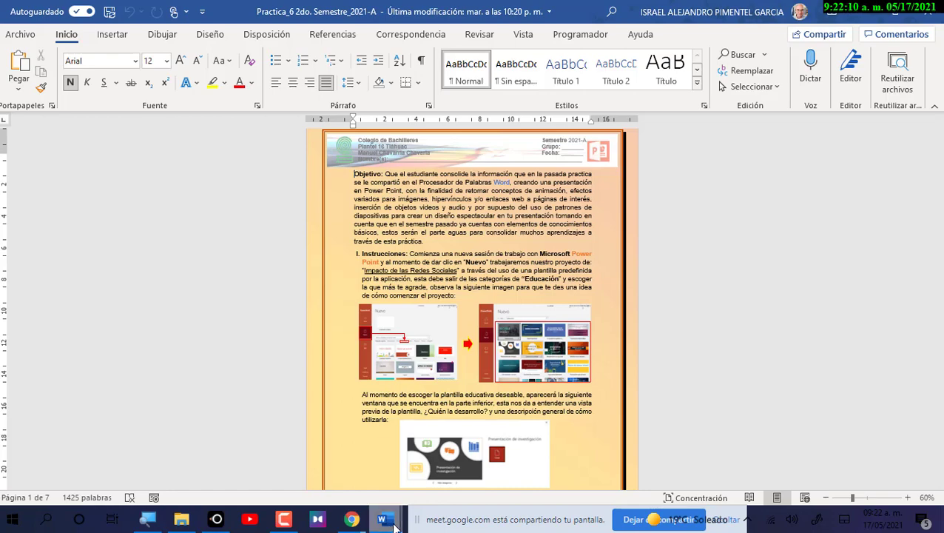
click(126, 466)
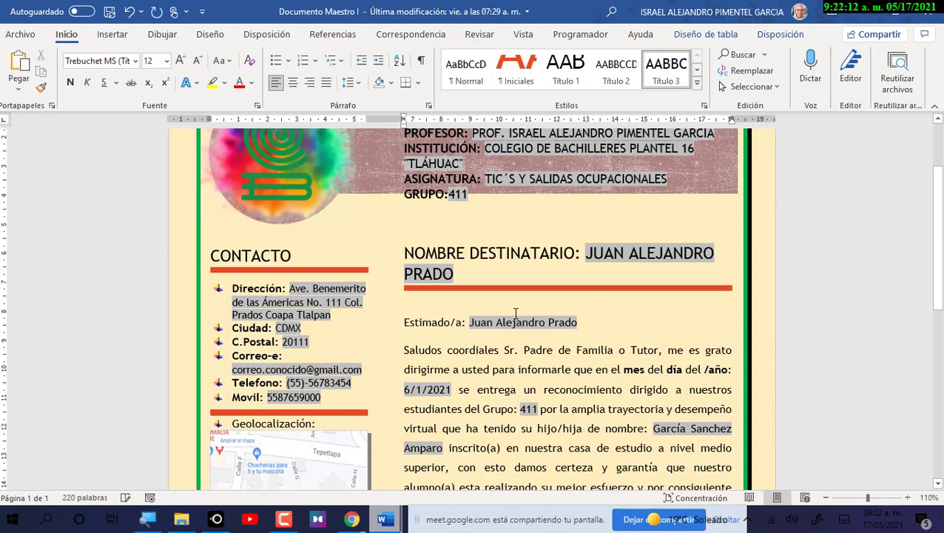
ctrl+scroll(553, 274, down, 3)
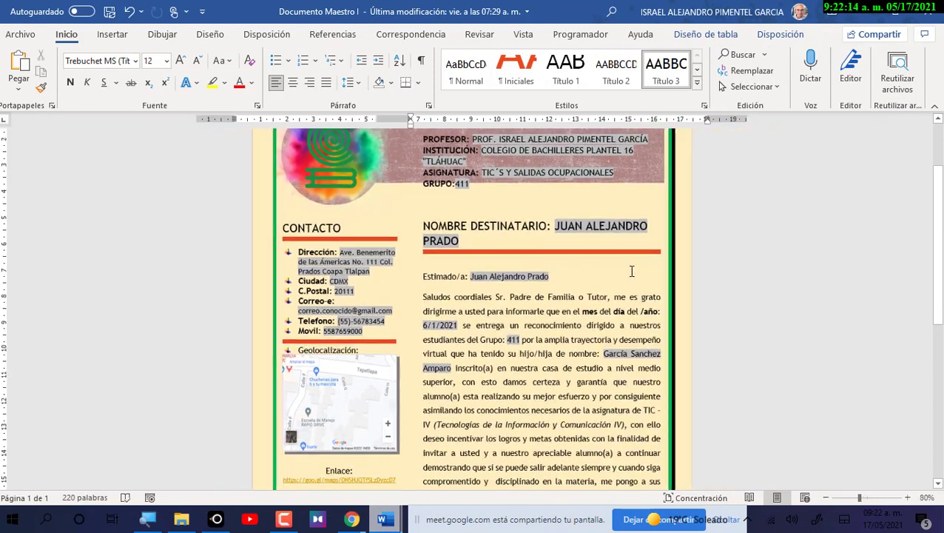
scroll(745, 259, down, 5)
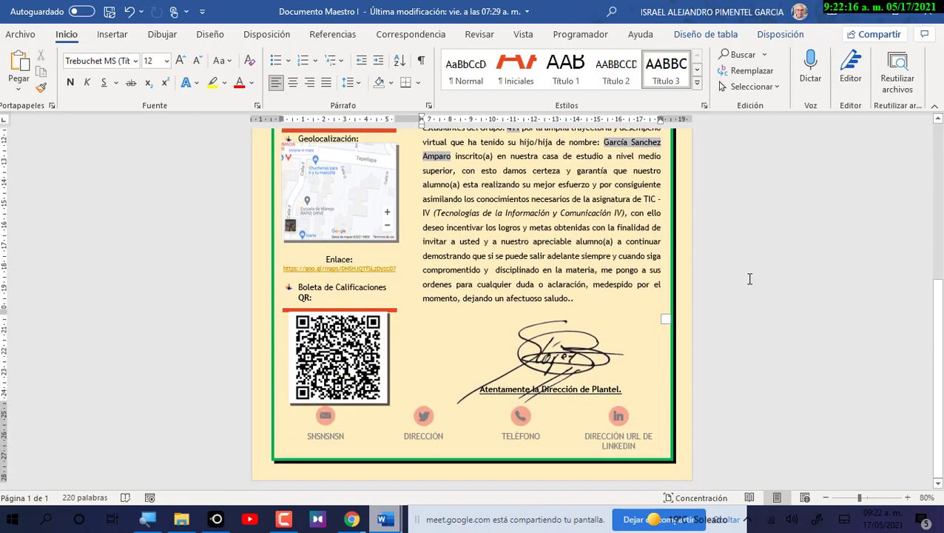
scroll(761, 300, up, 5)
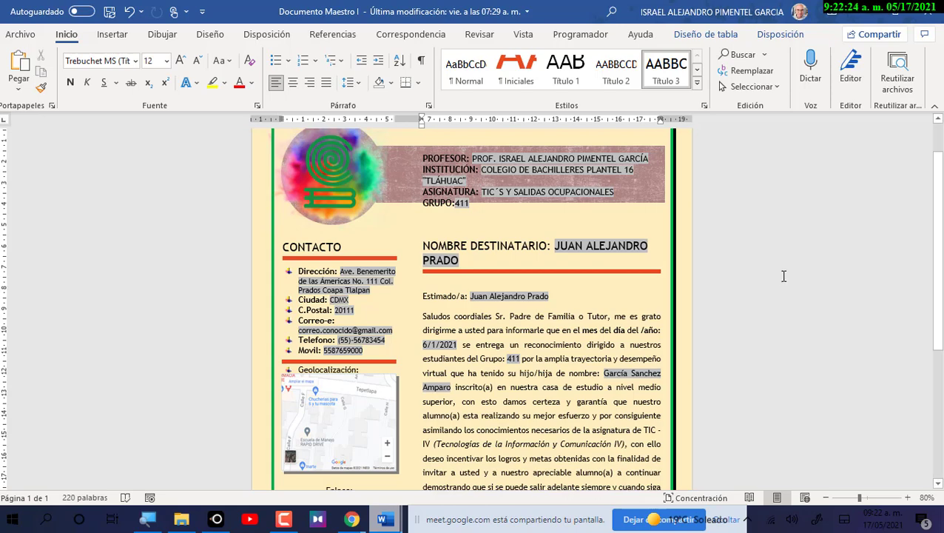
scroll(777, 278, down, 1)
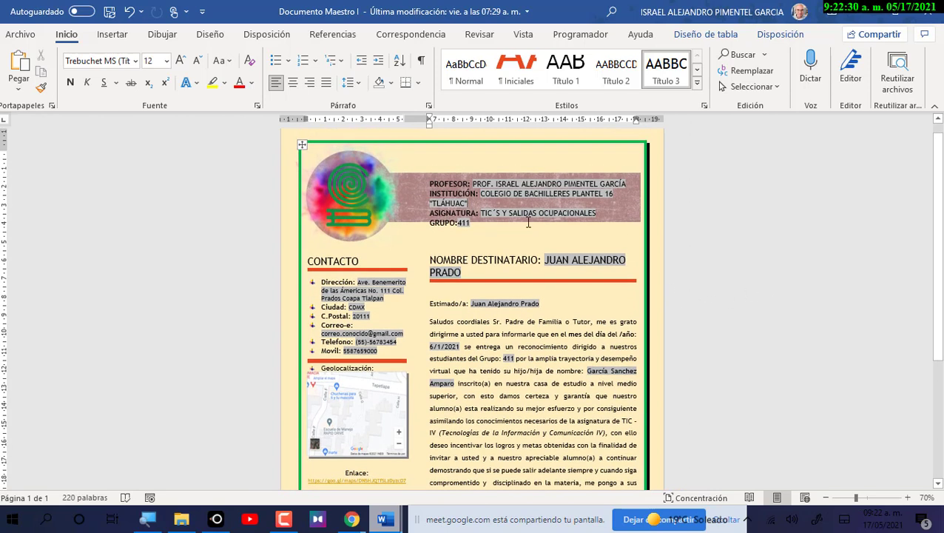
Minimise Documento Maestro I and Practica_6, and restore Documento Maestro II.
click(862, 12)
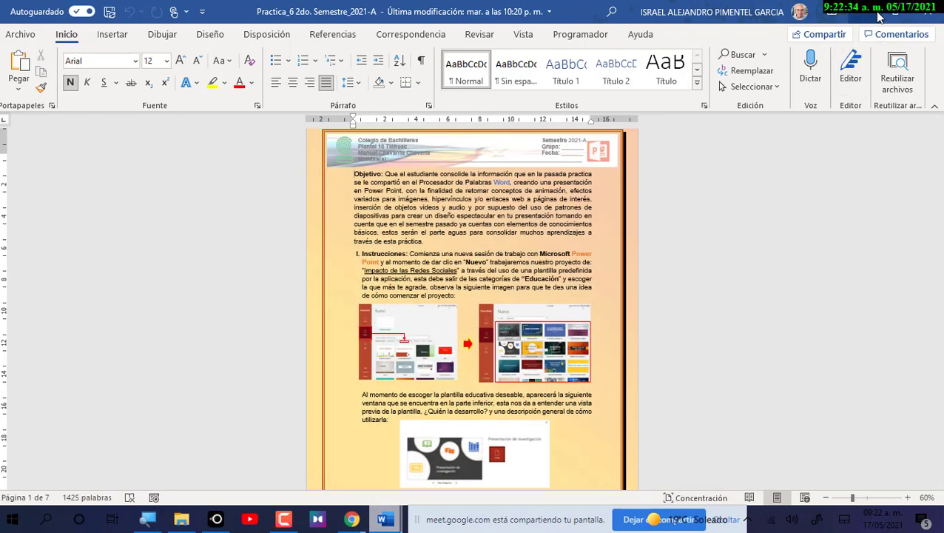
click(866, 14)
mouse_move(384, 522)
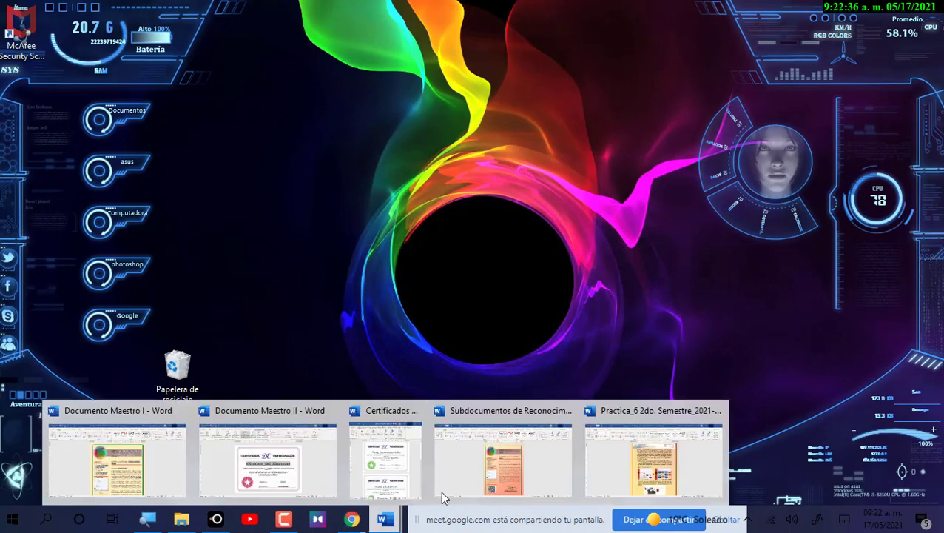
click(293, 474)
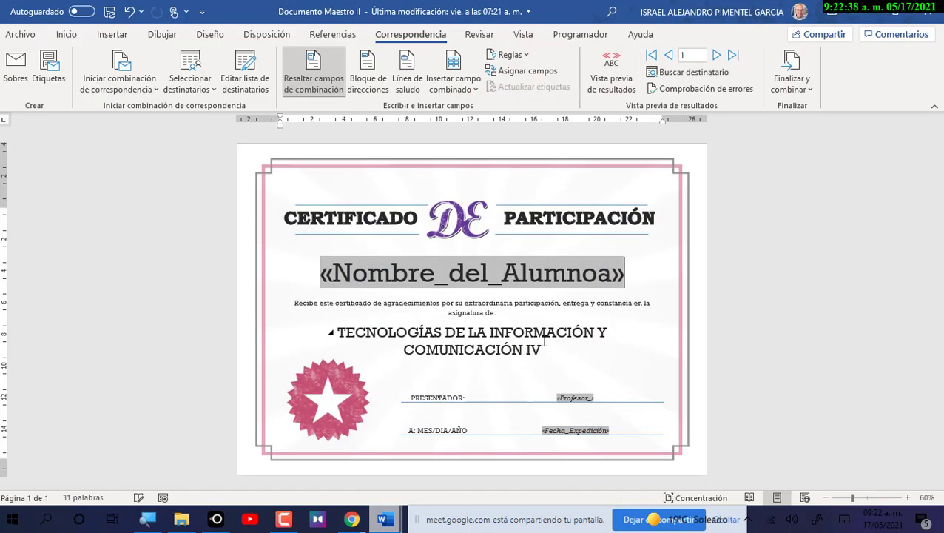
scroll(544, 341, up, 1)
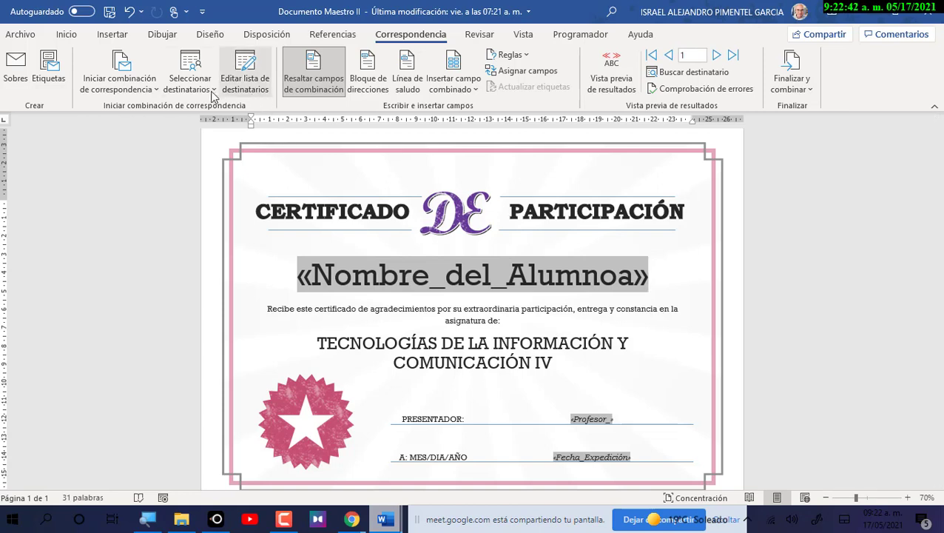
click(190, 78)
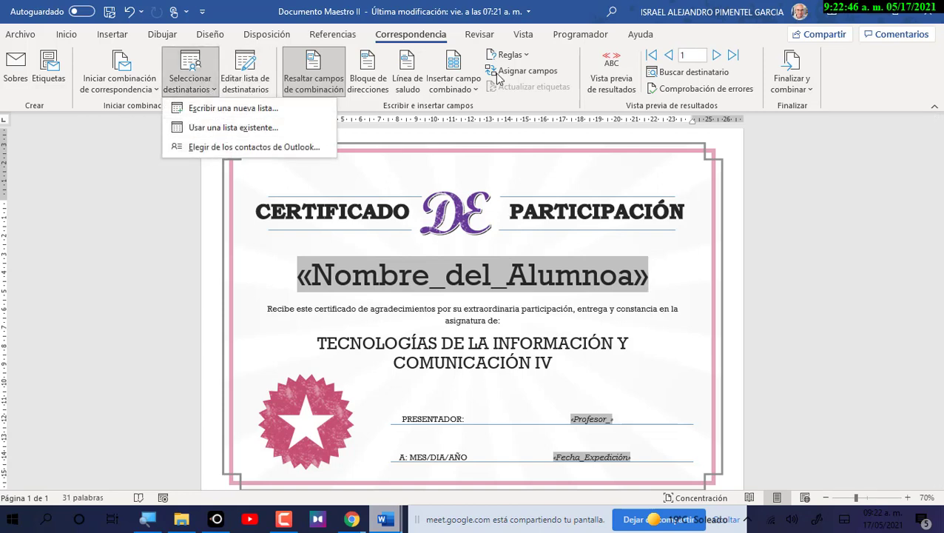
click(476, 90)
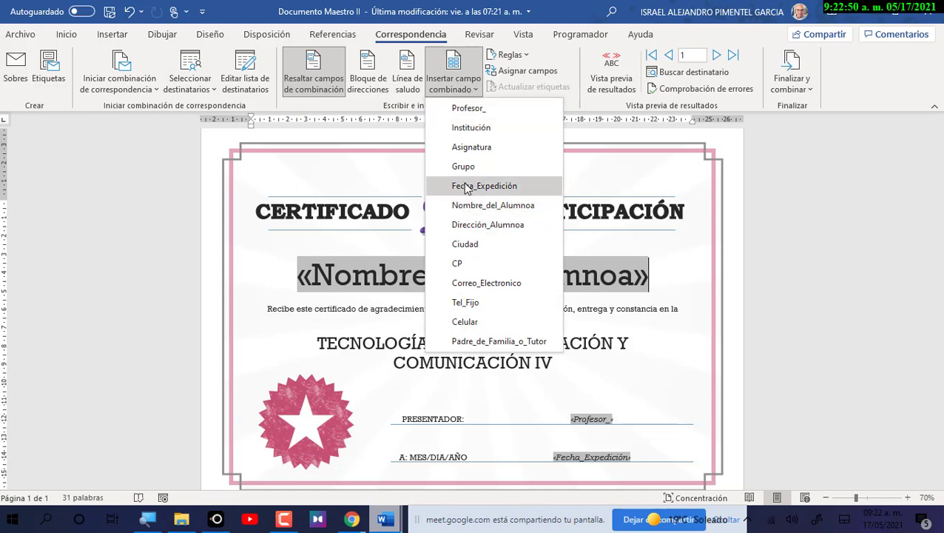
click(341, 274)
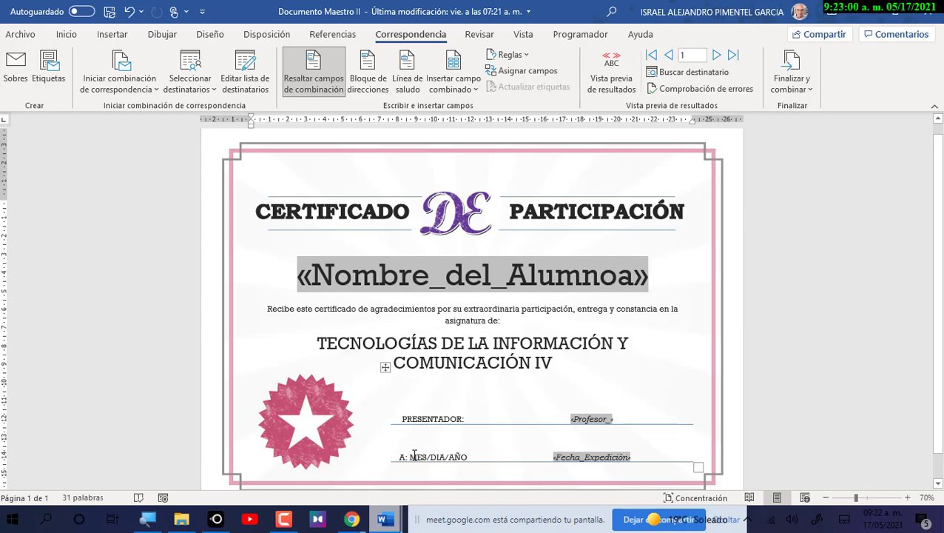
drag(409, 456, 467, 457)
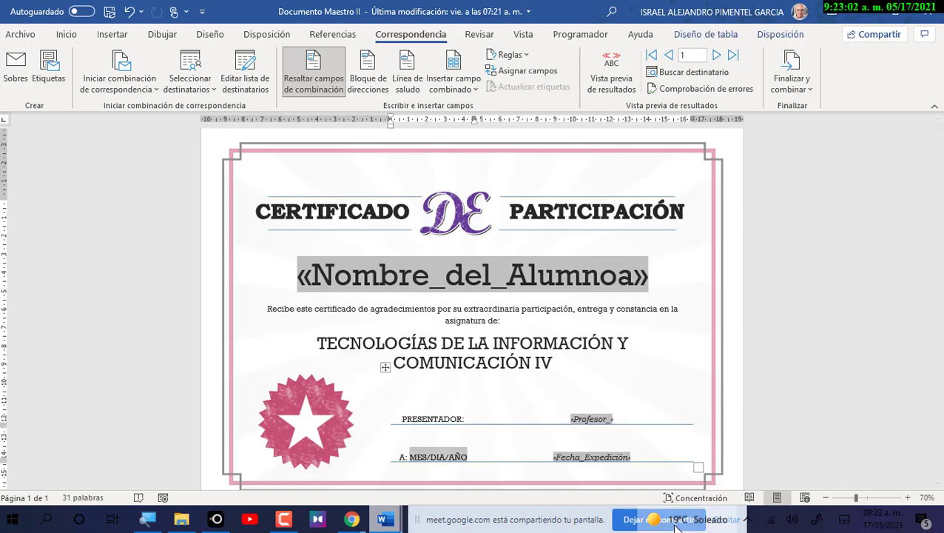
mouse_move(675, 525)
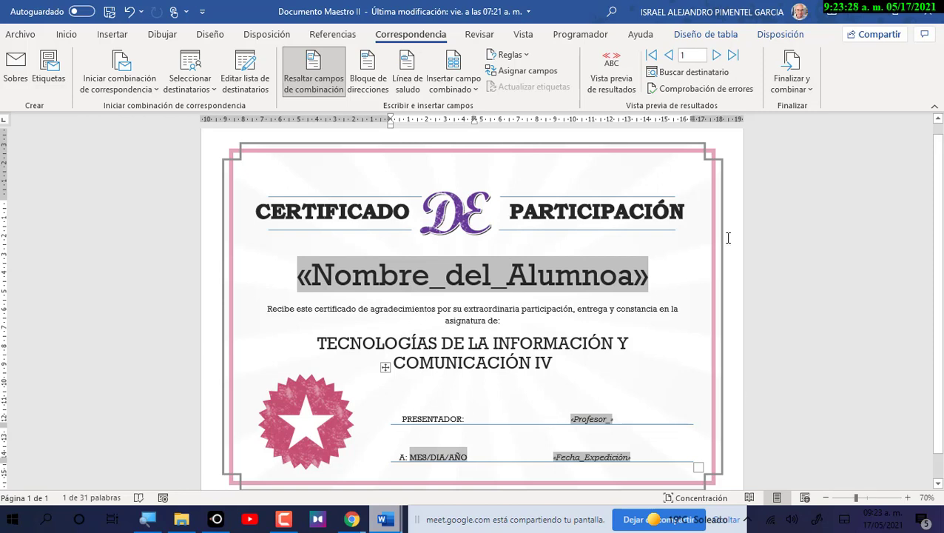
Preview the certificate with recipient data and step through records 2 to 6, ending on the blank-name record.
click(611, 74)
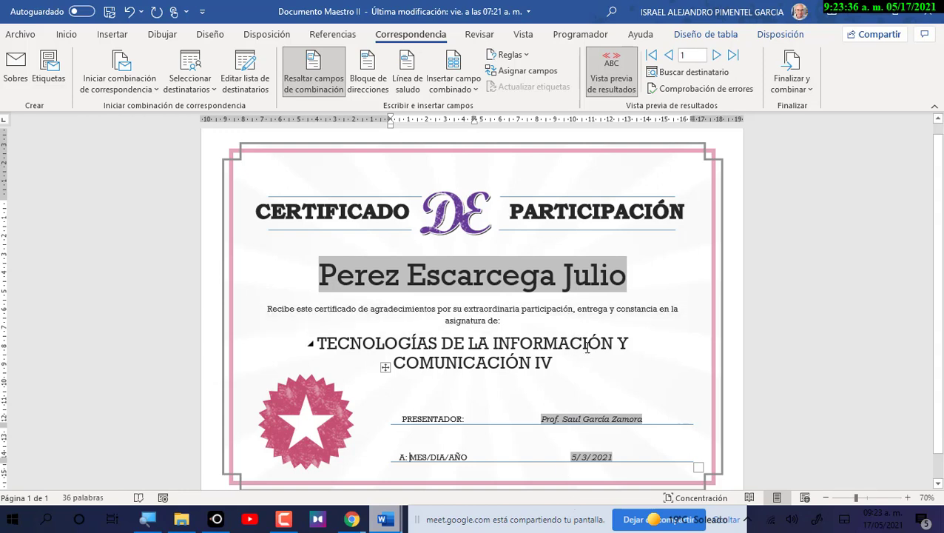
click(717, 56)
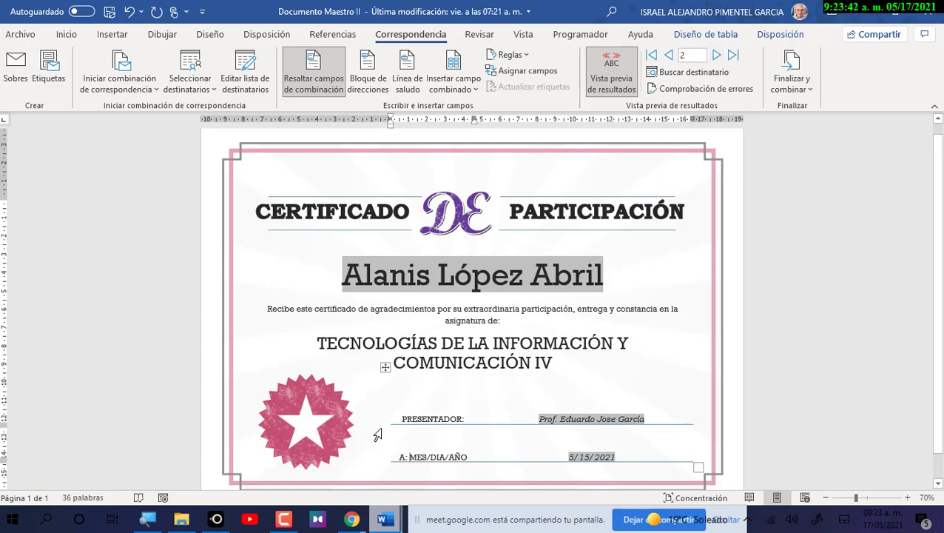
click(716, 57)
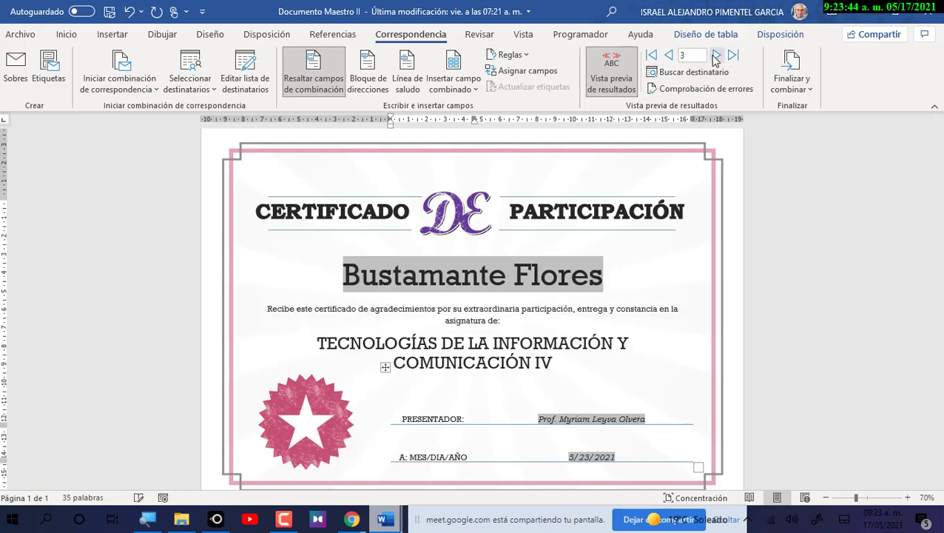
click(715, 56)
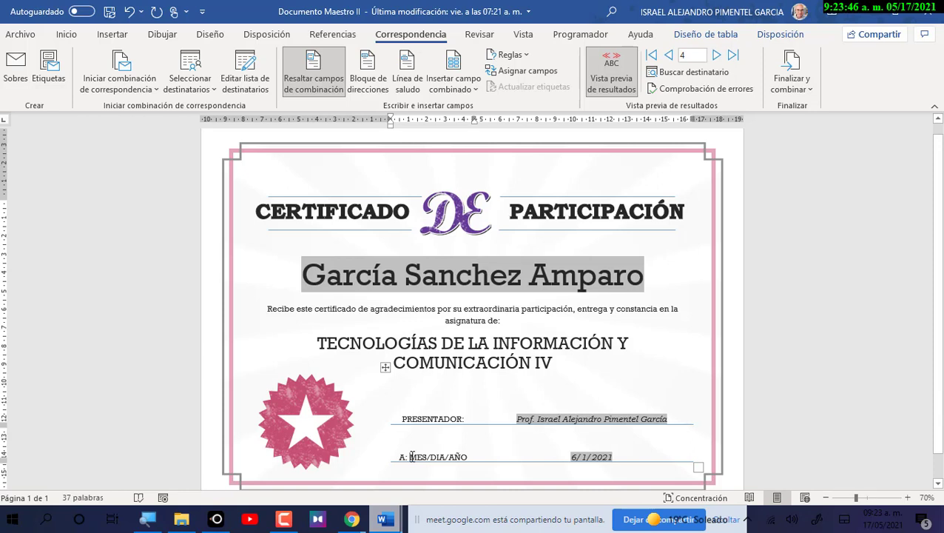
click(715, 56)
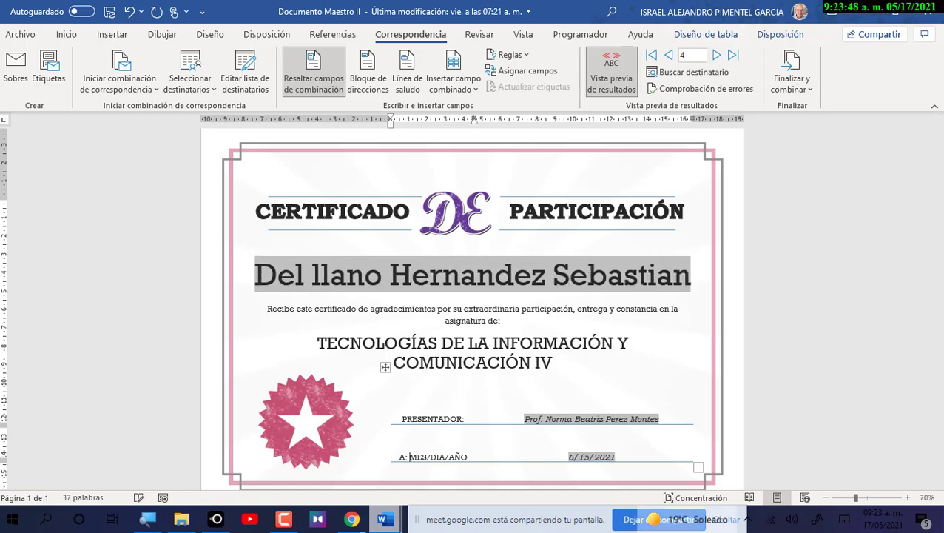
click(716, 56)
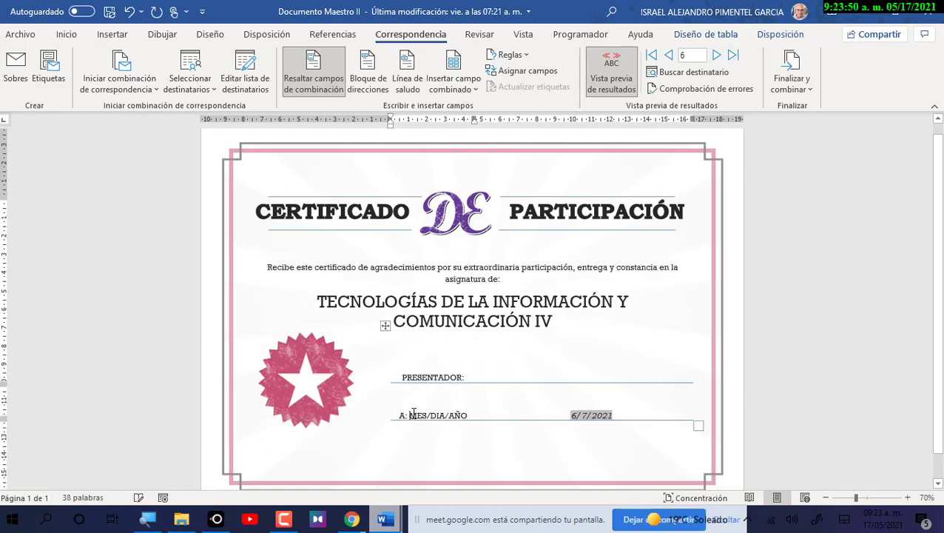
click(410, 415)
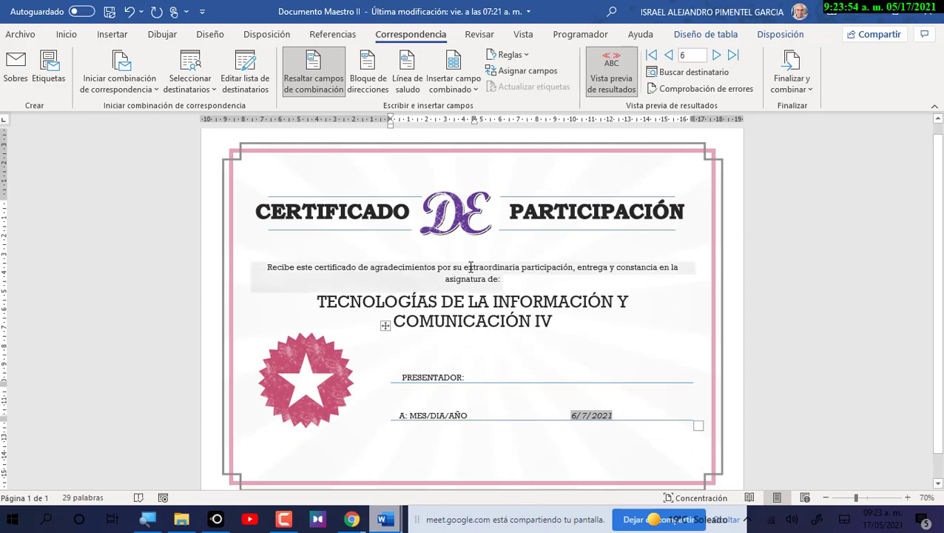
click(669, 56)
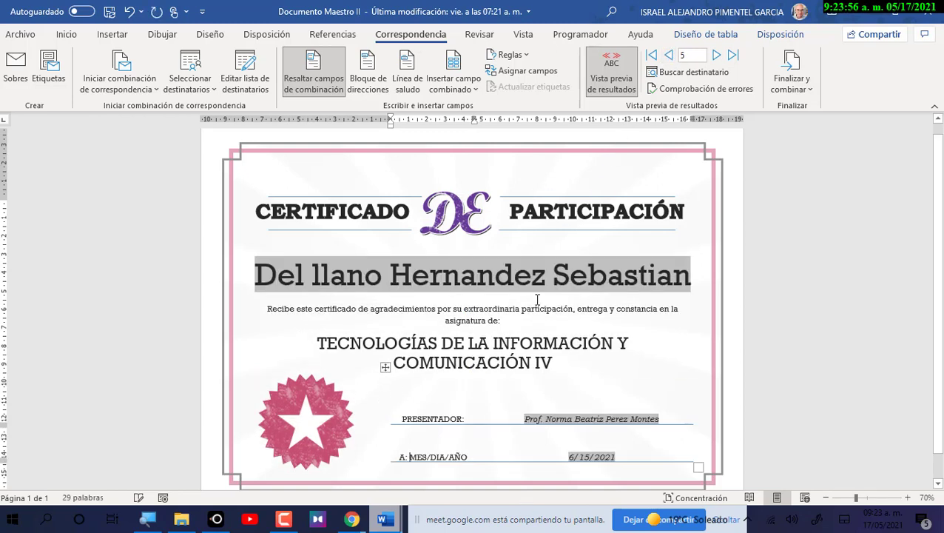
click(717, 55)
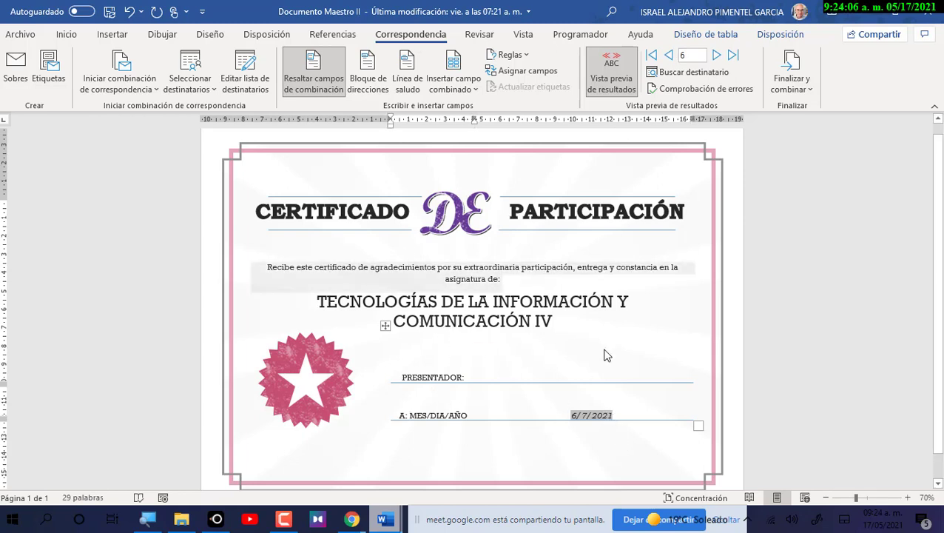
Trial-delete the subject line, seal, presenter table and the description box text.
drag(387, 321, 439, 351)
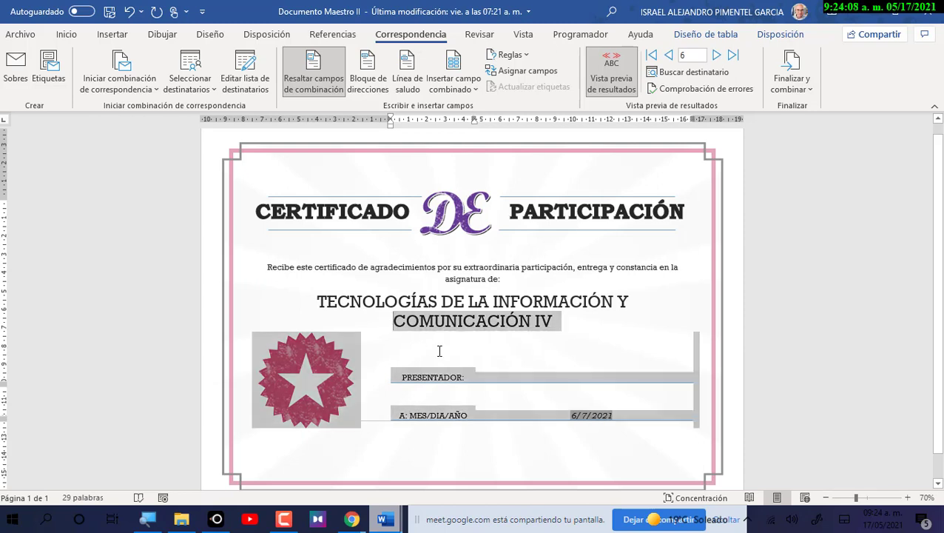
drag(584, 421, 585, 422)
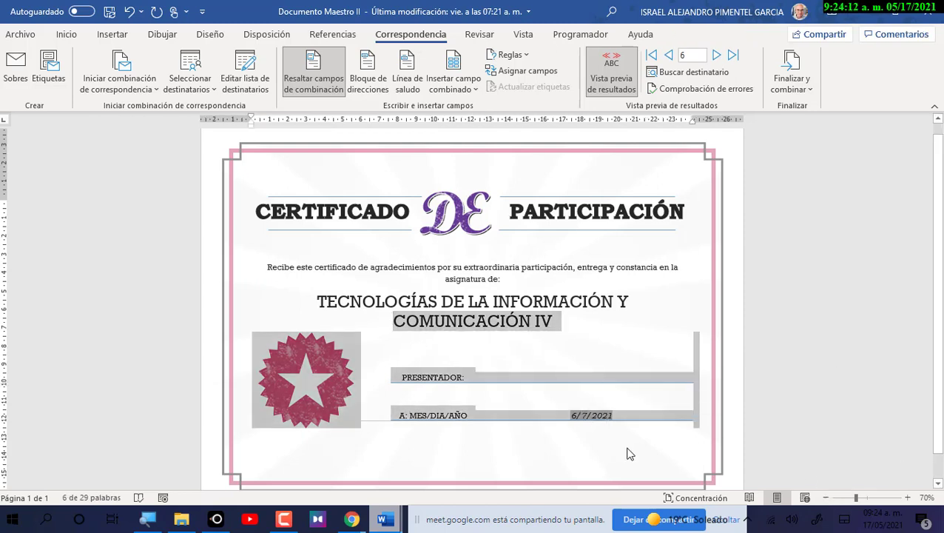
key(BackSpace)
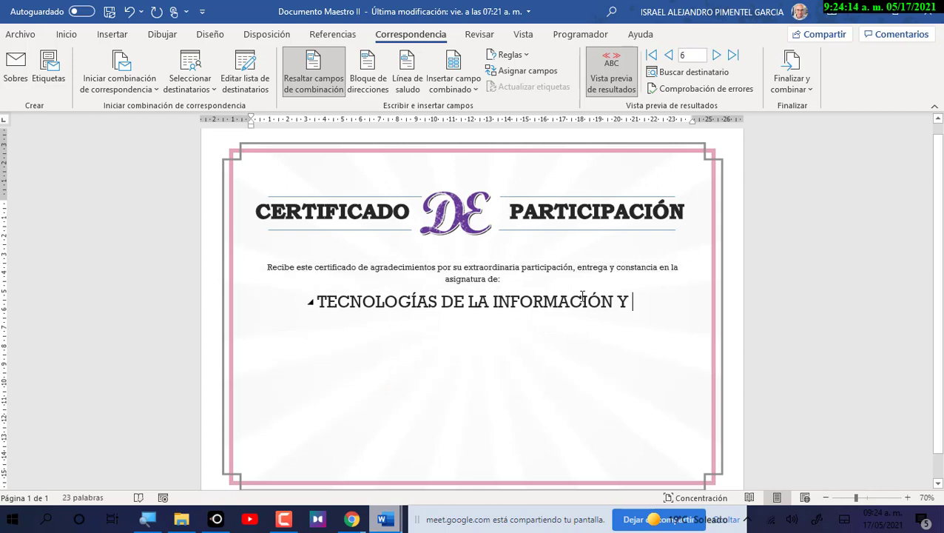
drag(633, 303, 478, 247)
key(BackSpace)
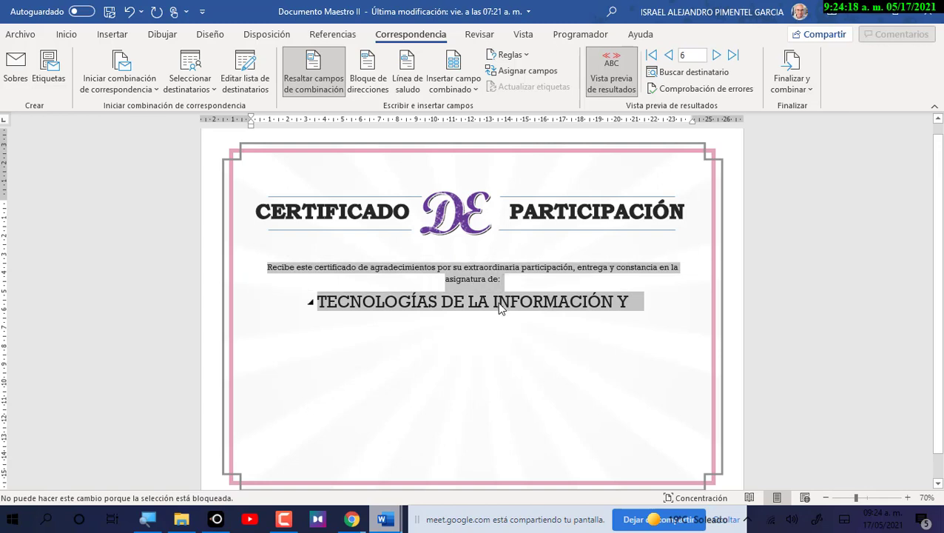
click(500, 308)
drag(630, 302, 264, 305)
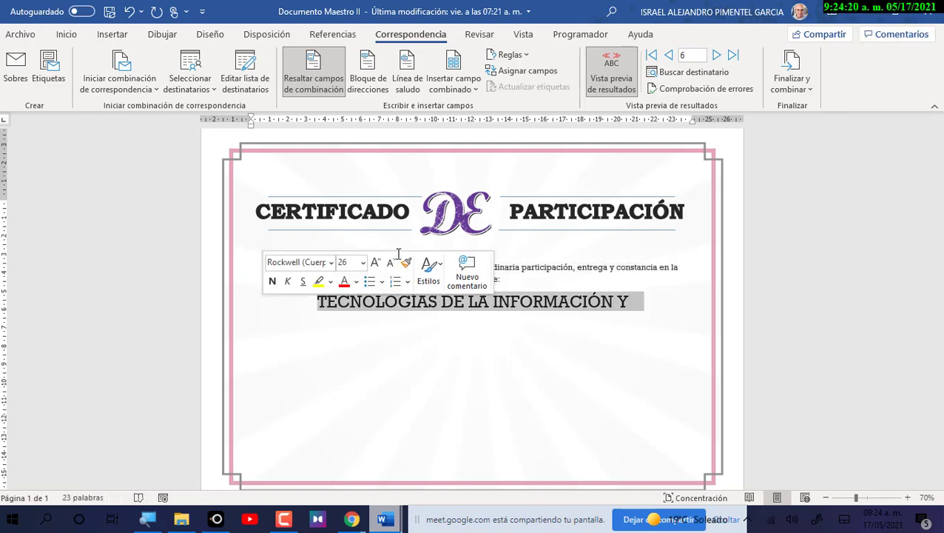
key(BackSpace)
click(416, 267)
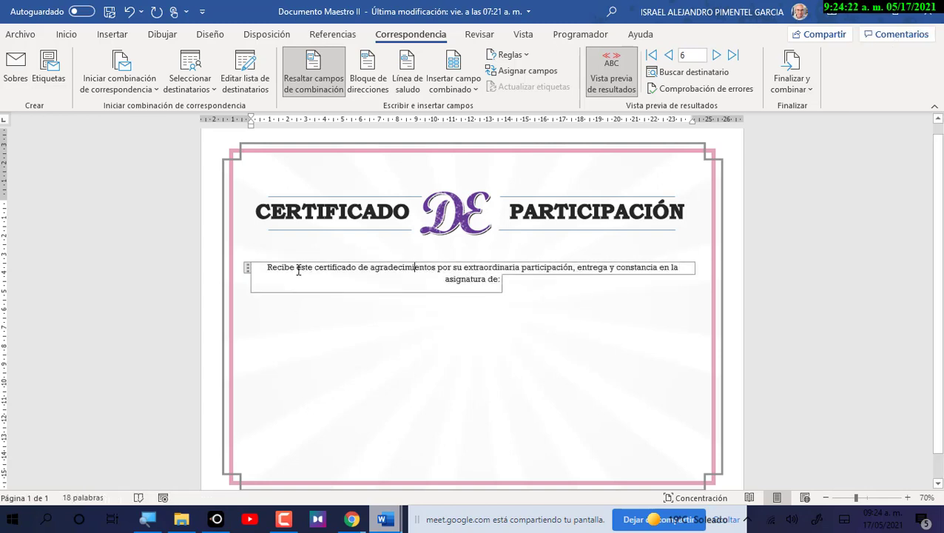
key(ctrl+a)
key(BackSpace)
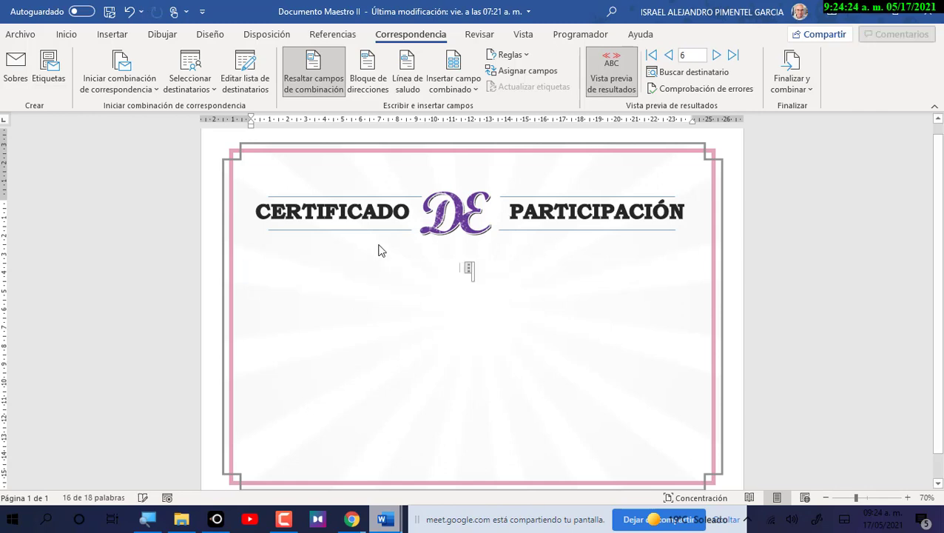
click(415, 267)
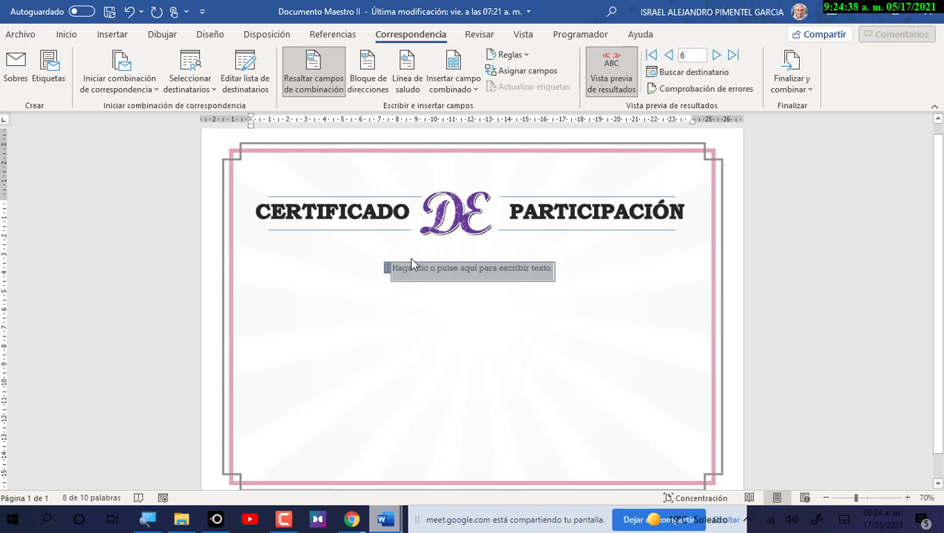
Undo the deletions with Ctrl+Z to restore the certificate's body text.
scroll(411, 259, up, 1)
scroll(444, 274, down, 1)
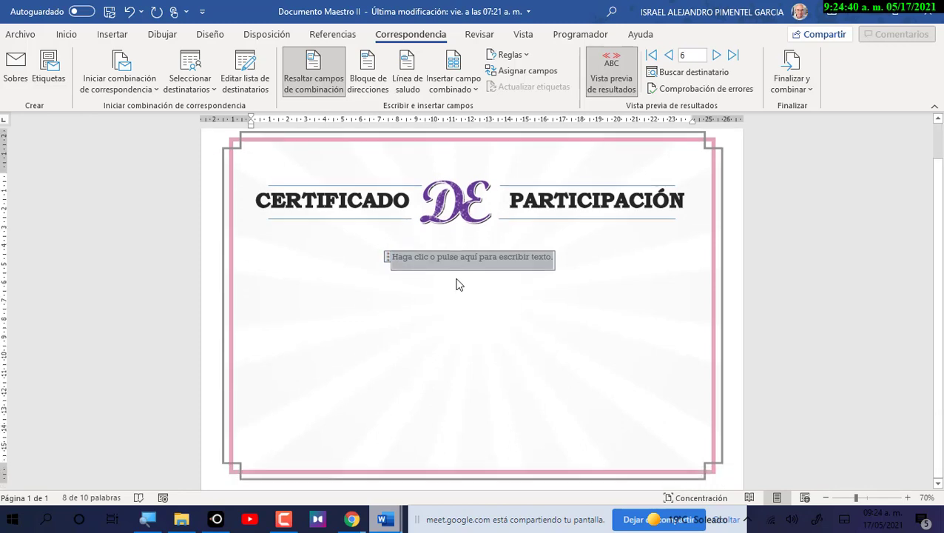
scroll(462, 281, up, 1)
scroll(485, 259, down, 1)
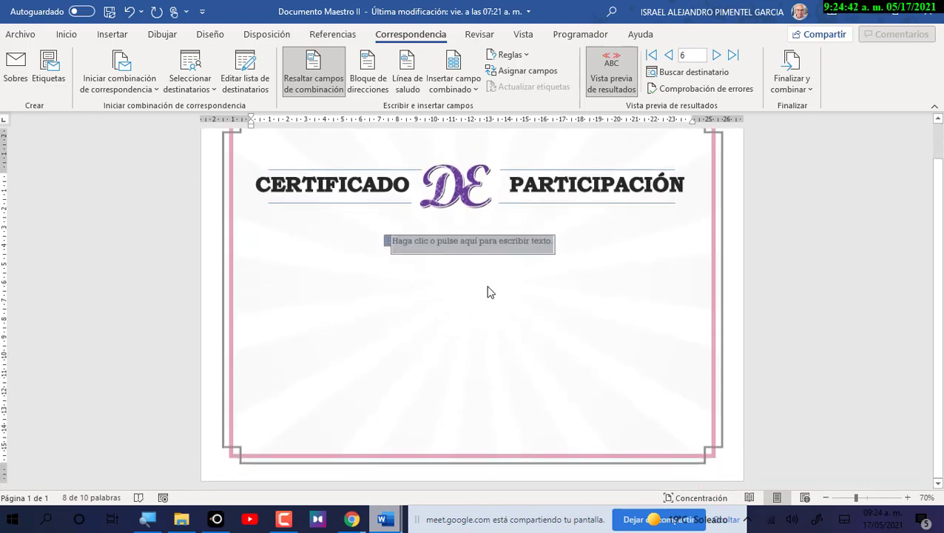
key(ctrl+z)
key(ctrl+z)
key(ctrl+z)
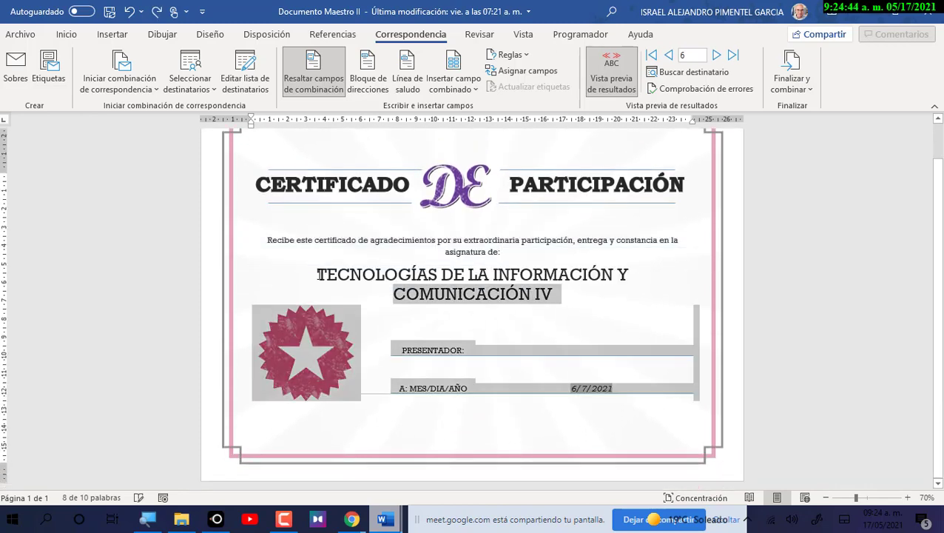
Undo back to showing merge field names, then minimize Documento Maestro II.
key(ctrl+z)
key(ctrl+z)
key(ctrl+z)
key(ctrl+z)
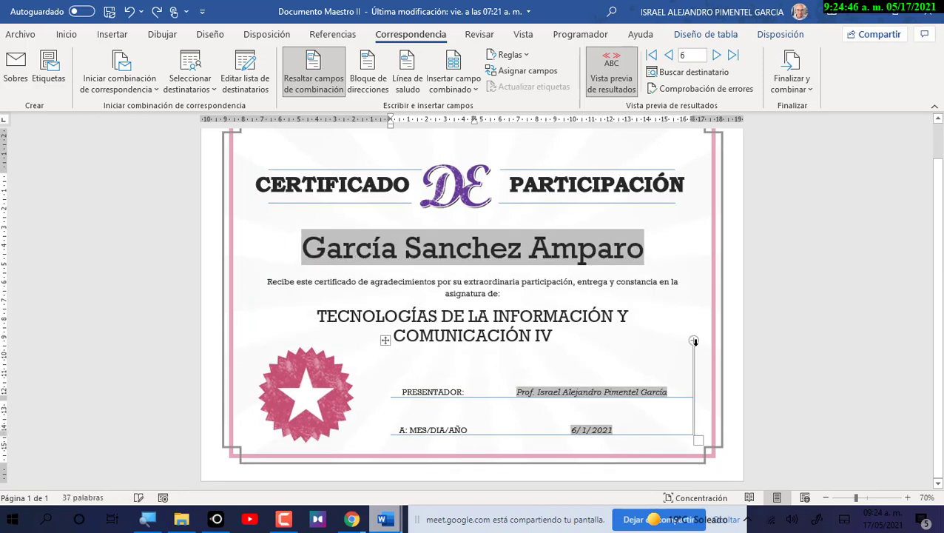
key(ctrl+z)
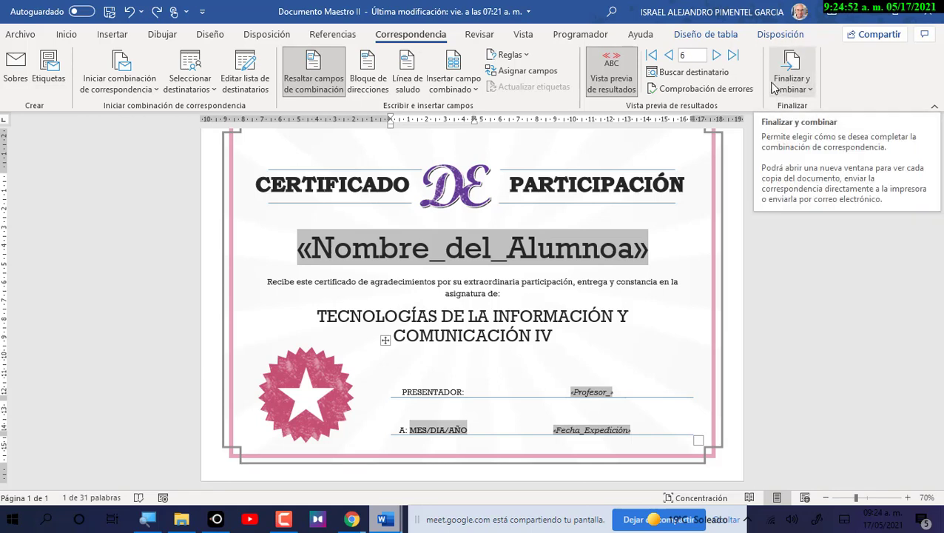
click(384, 519)
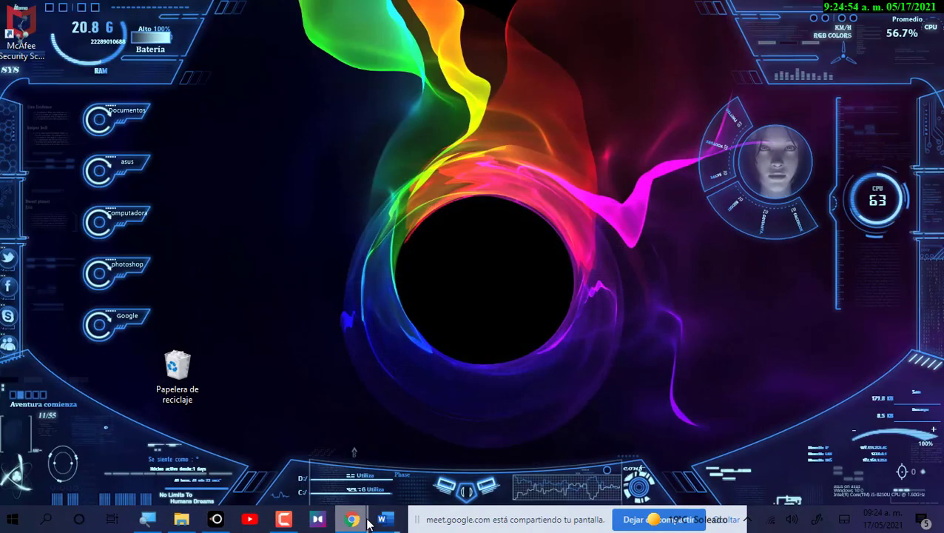
Open Certificados de Reconocimientos 2021-A full screen, scroll its five certificates, then minimize it.
mouse_move(384, 512)
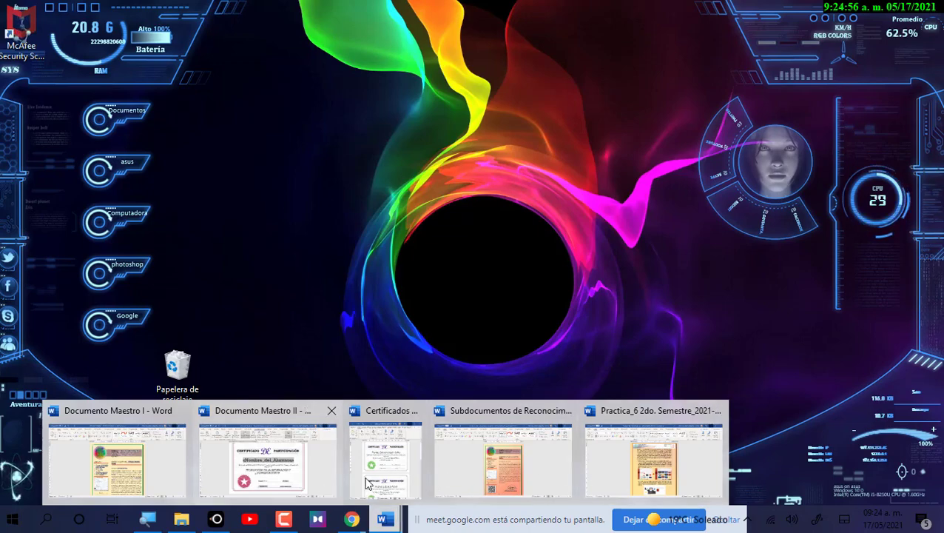
click(385, 458)
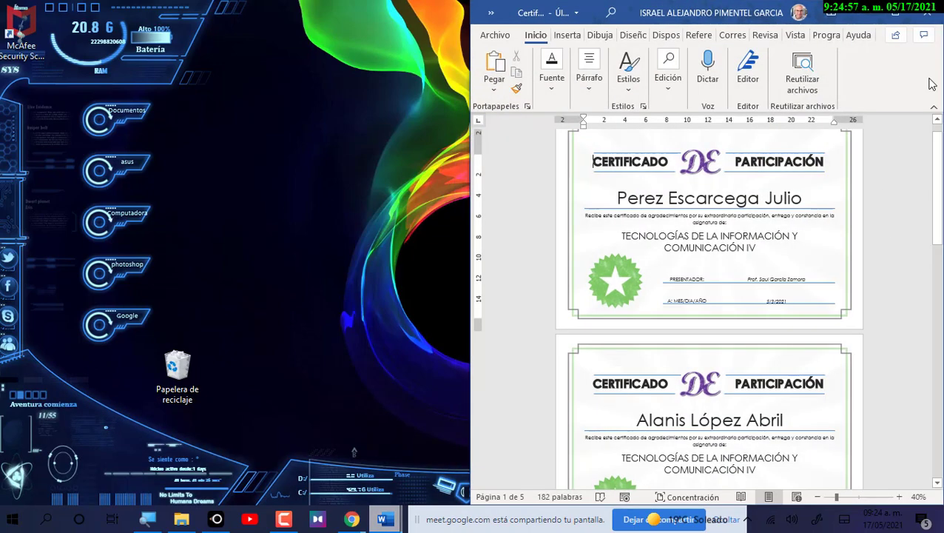
click(895, 13)
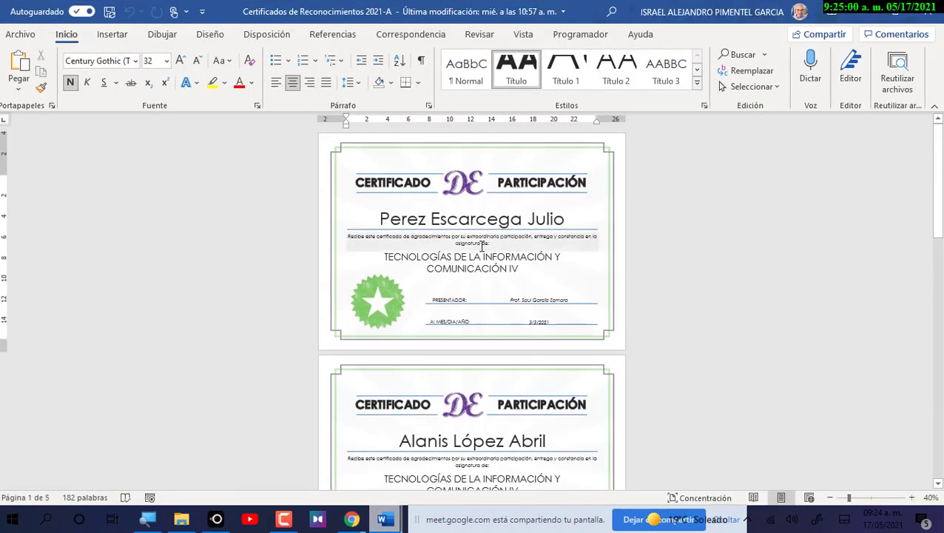
scroll(477, 237, down, 3)
scroll(547, 370, down, 8)
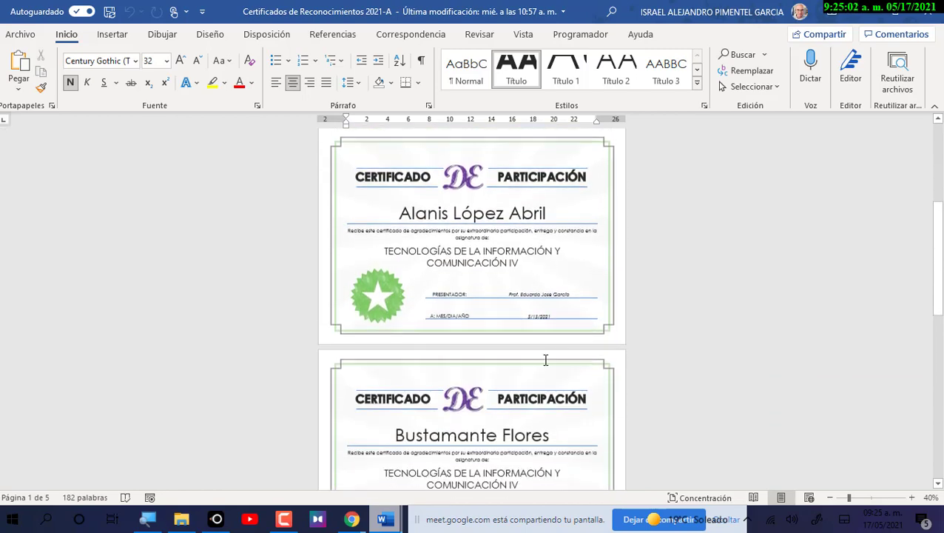
scroll(490, 324, down, 5)
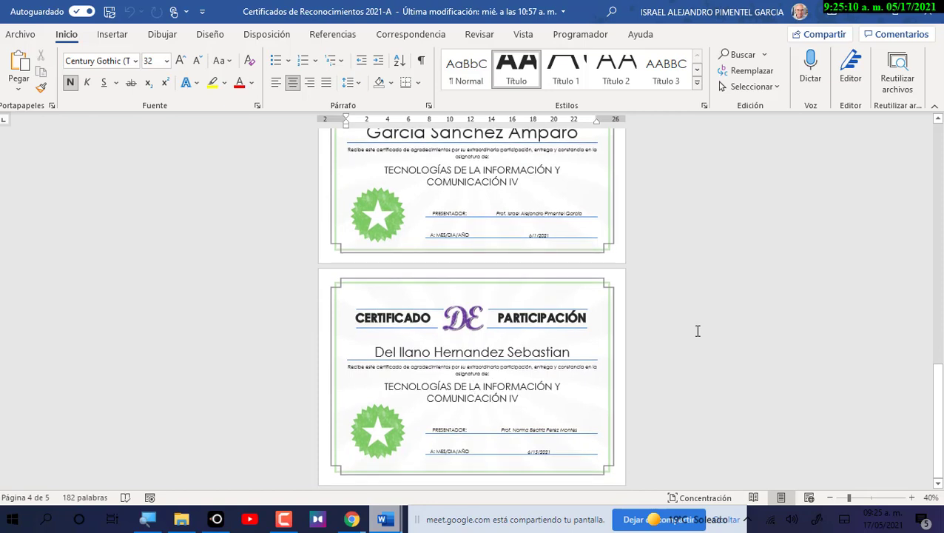
scroll(688, 326, up, 15)
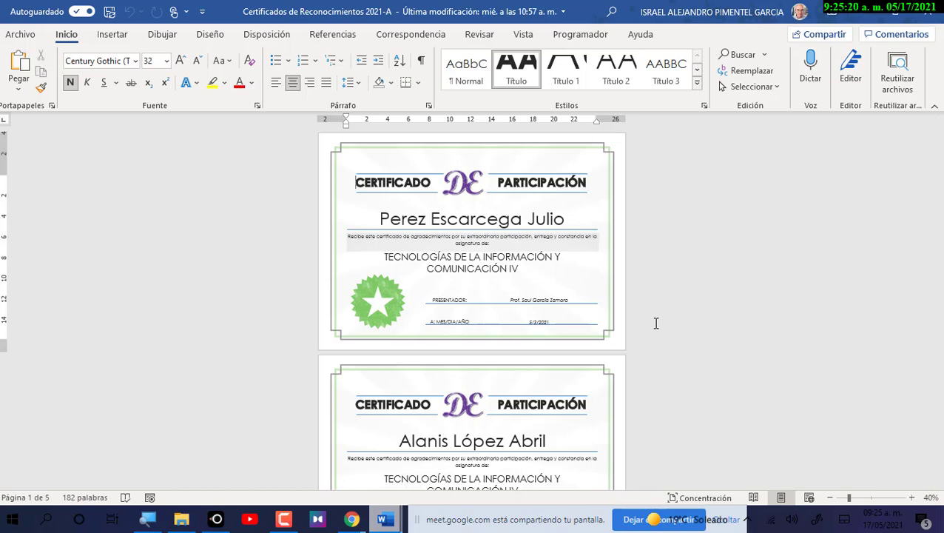
click(870, 14)
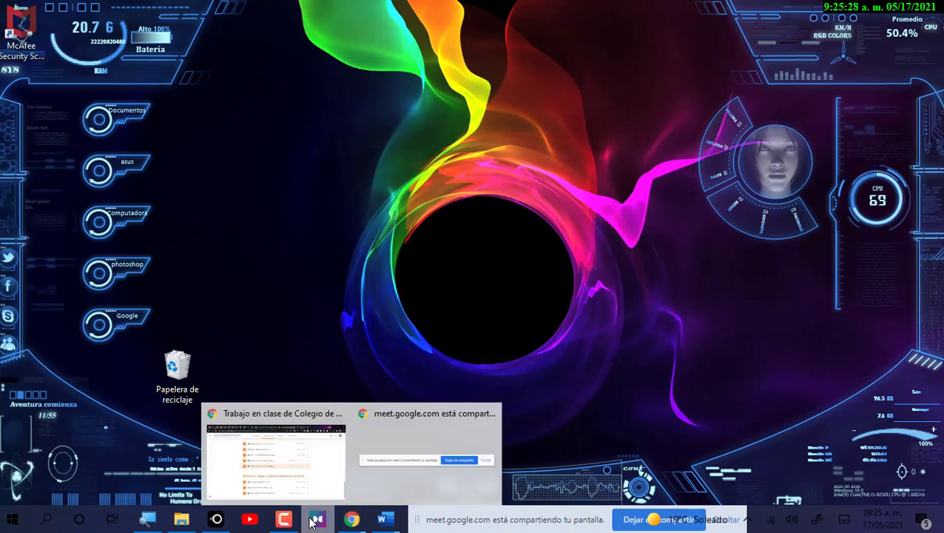
On Classwork, expand Entrega de Documentos Maestros, then Entrega de Subdocumentos showing 28 turned in, 18 assigned.
click(306, 418)
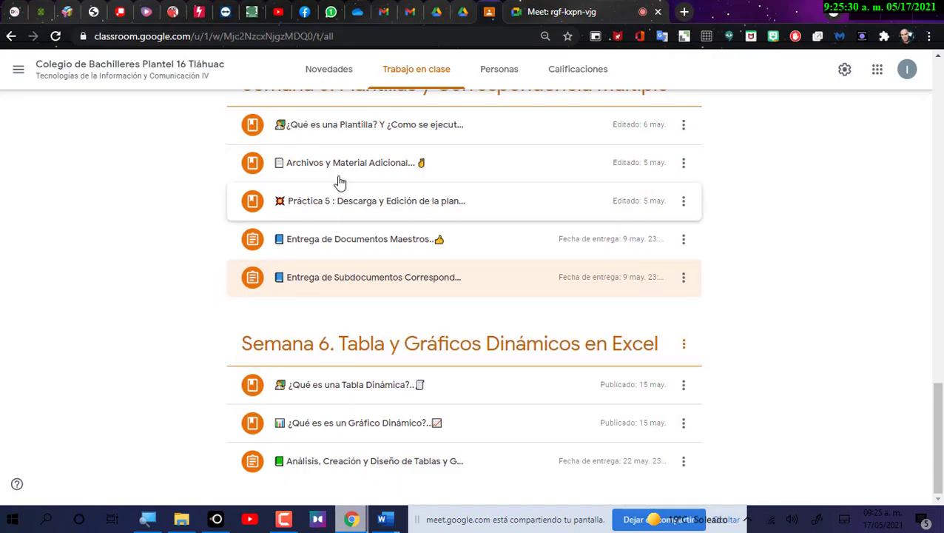
click(358, 247)
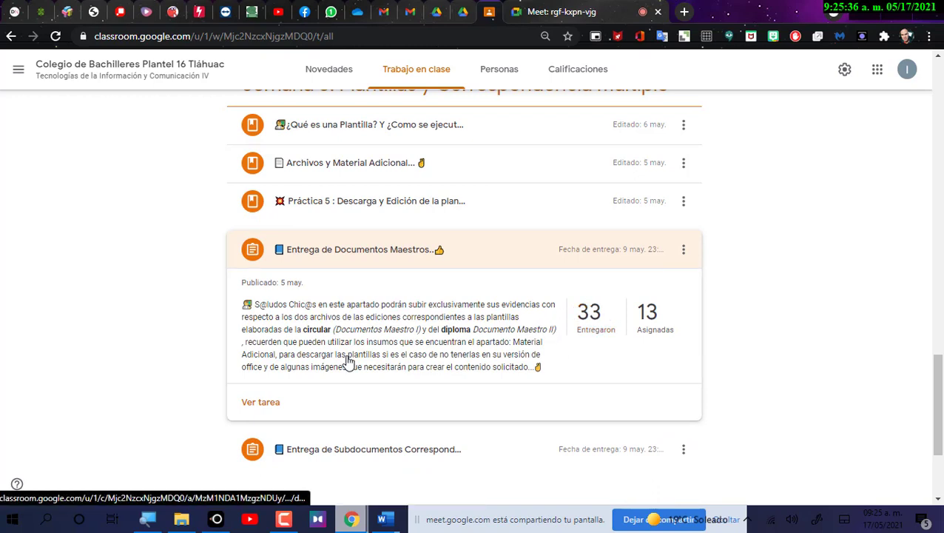
click(349, 449)
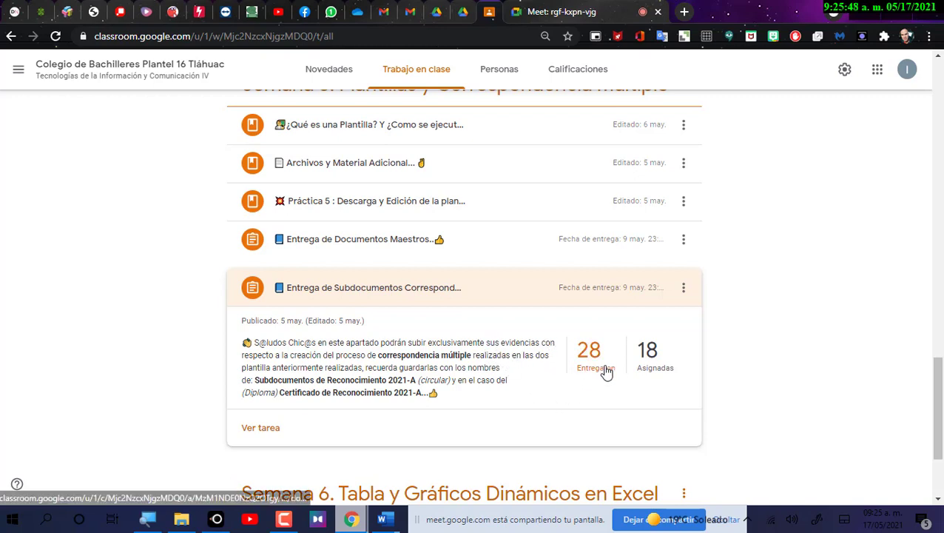
Collapse the Entrega de Subdocumentos card to reveal the Semana 6 Excel topic.
mouse_move(398, 527)
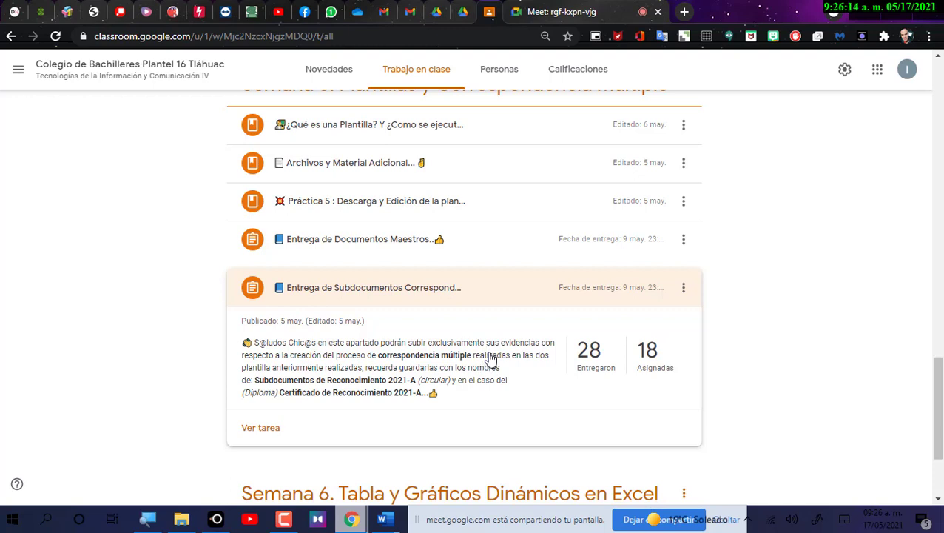
click(276, 288)
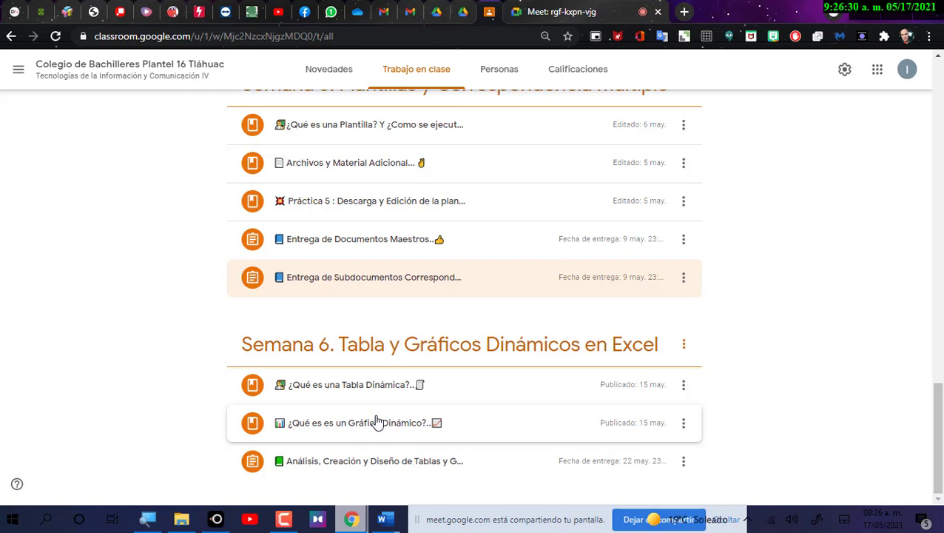
scroll(509, 208, up, 1)
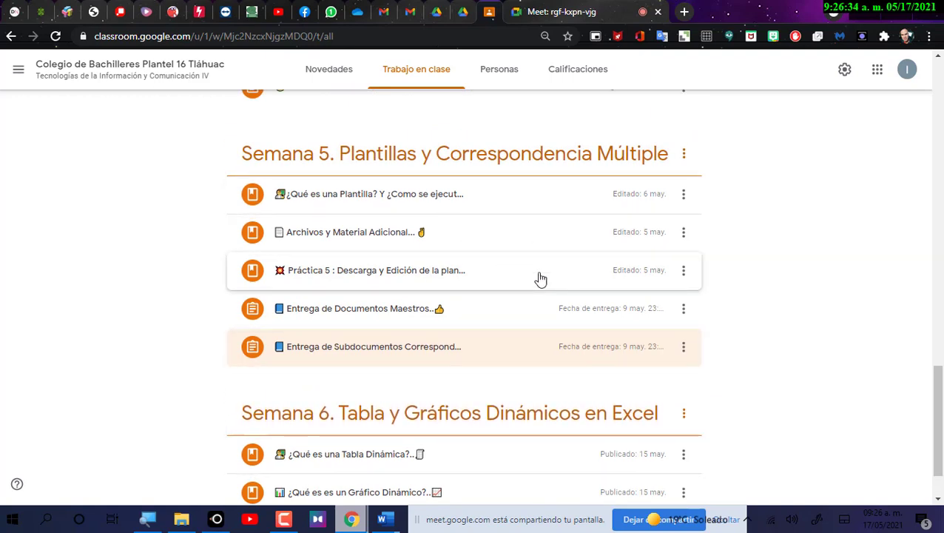
scroll(555, 299, down, 1)
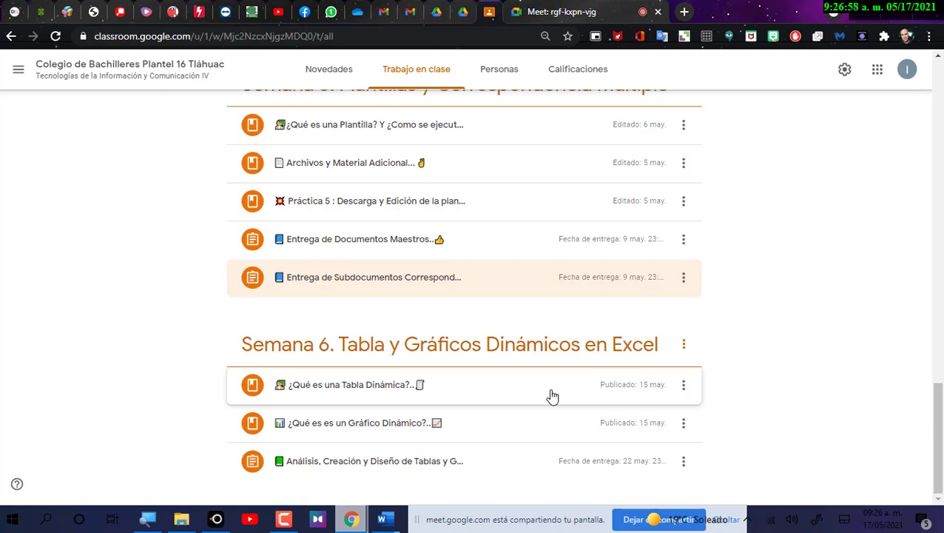
Expand '¿Qué es una Tabla Dinámica?' to read its definition and Excel link, then check today's date.
click(432, 399)
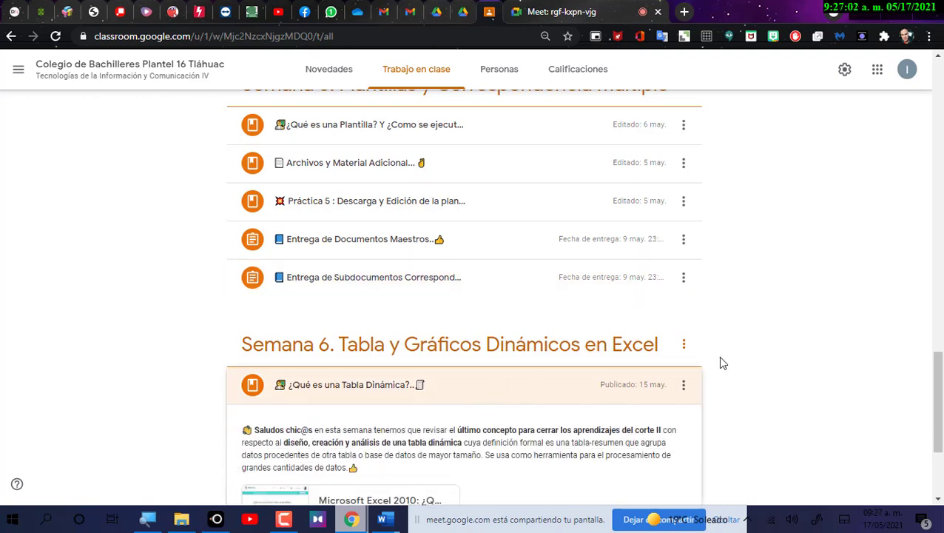
scroll(719, 363, down, 2)
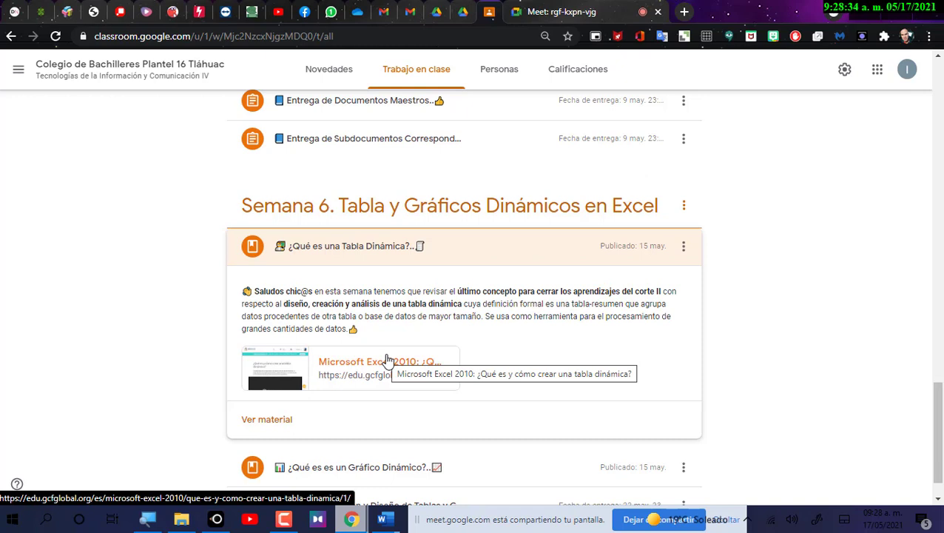
click(877, 520)
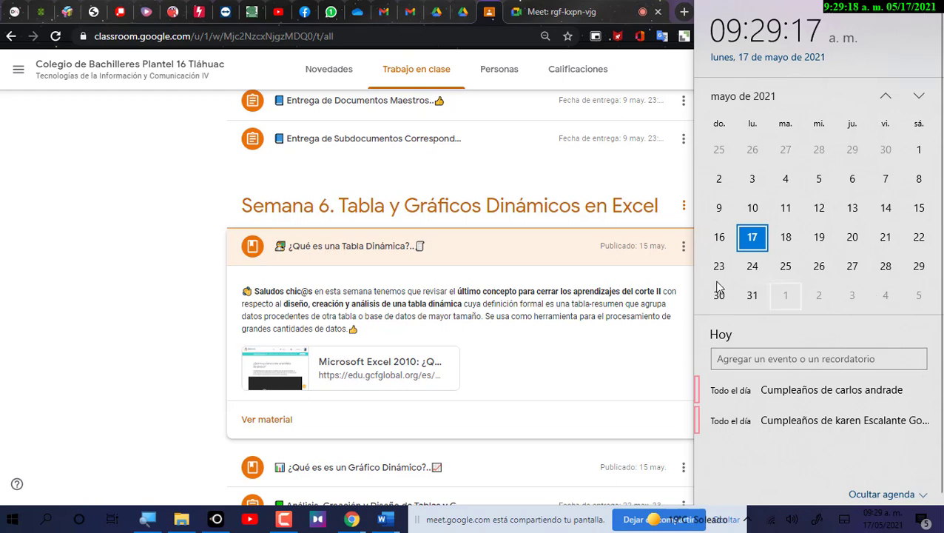
Close the calendar, collapse the Tabla Dinámica material and expand '¿Qué es es un Gráfico Dinámico?'.
click(558, 356)
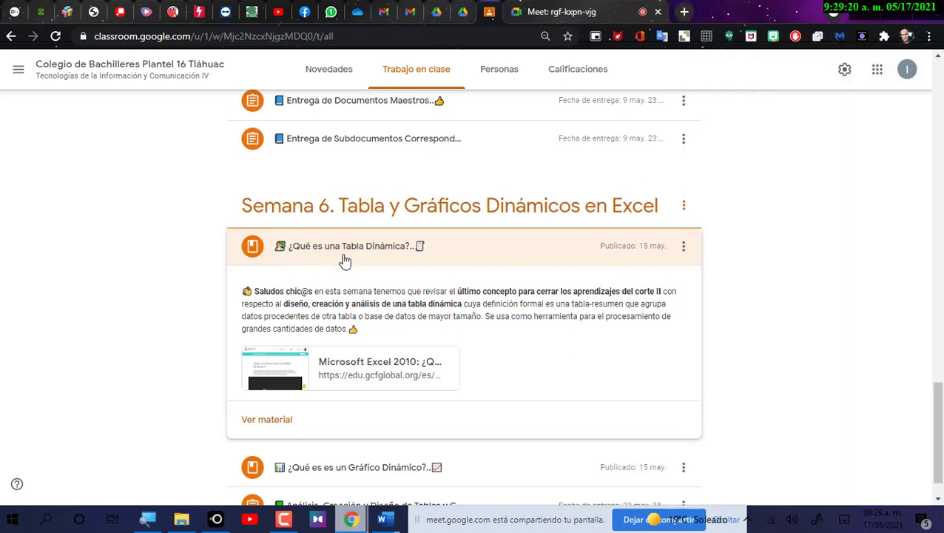
click(370, 259)
click(404, 408)
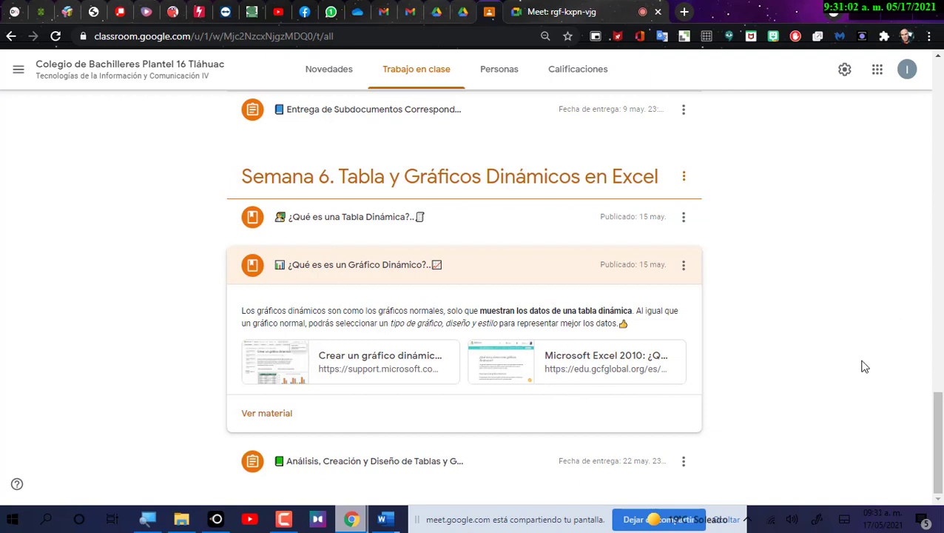
Expand the pivot table analysis assignment to read its details, then collapse it again.
click(396, 465)
scroll(480, 399, down, 1)
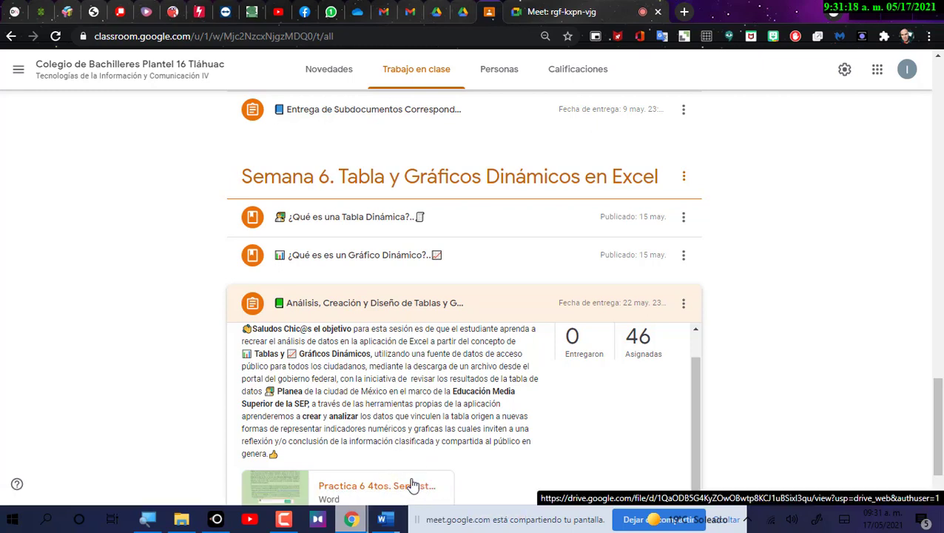
click(339, 302)
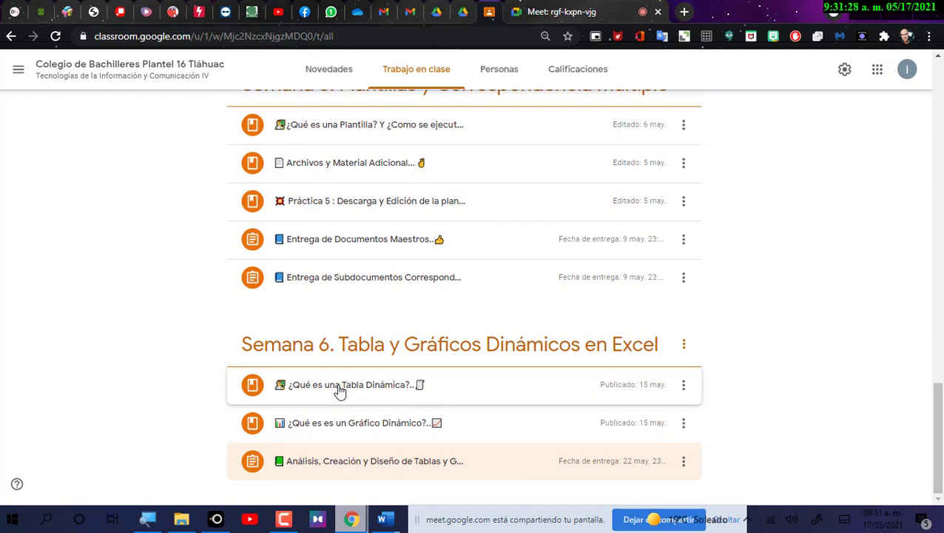
Show and hide the screen recorder's controls, then preview the open Word documents.
click(283, 519)
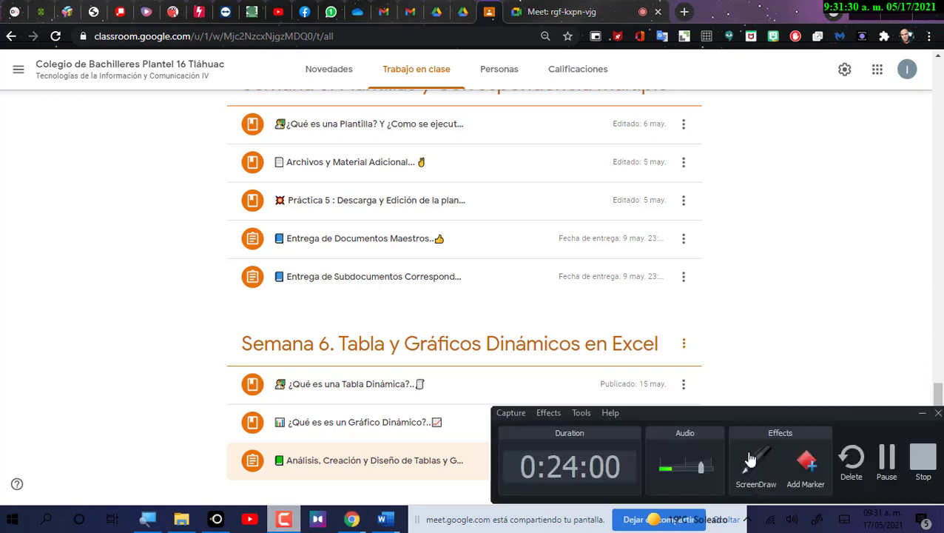
click(921, 415)
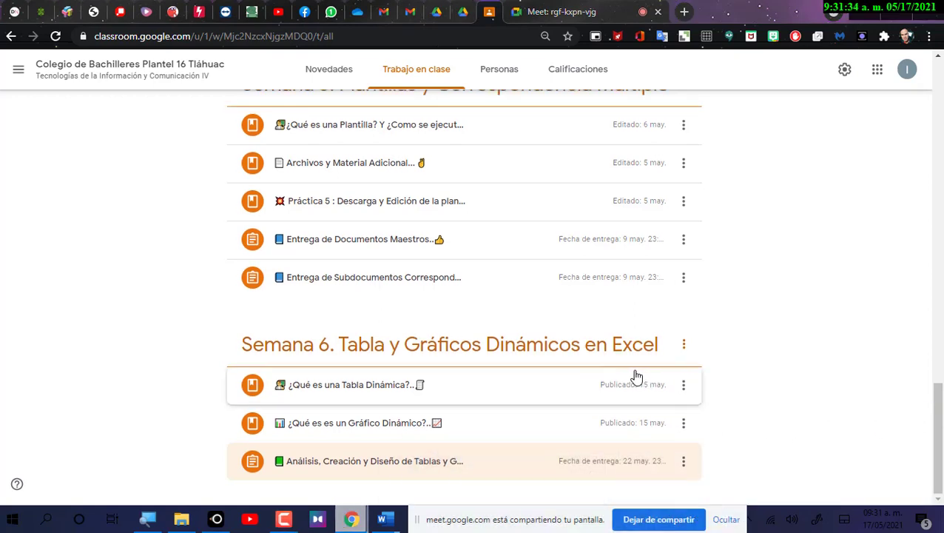
mouse_move(390, 522)
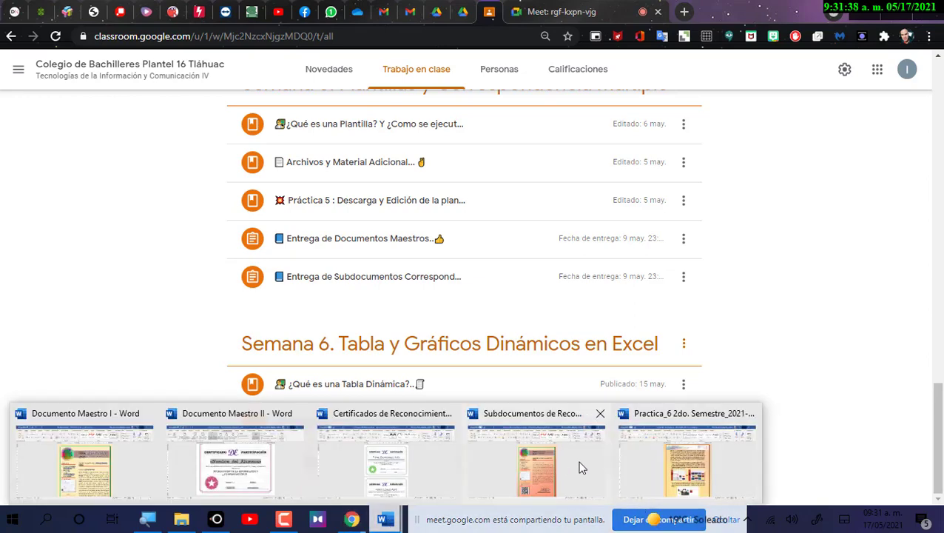
click(687, 455)
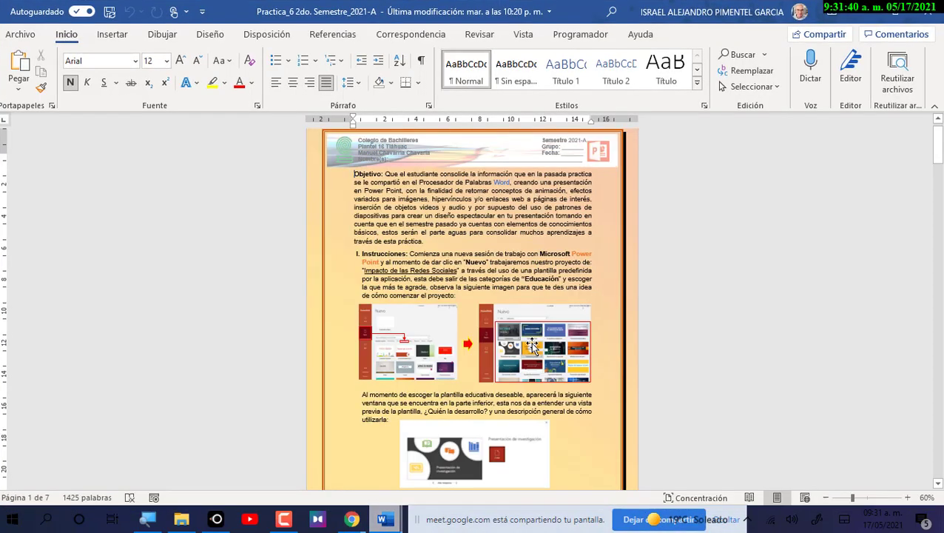
ctrl+scroll(567, 347, up, 5)
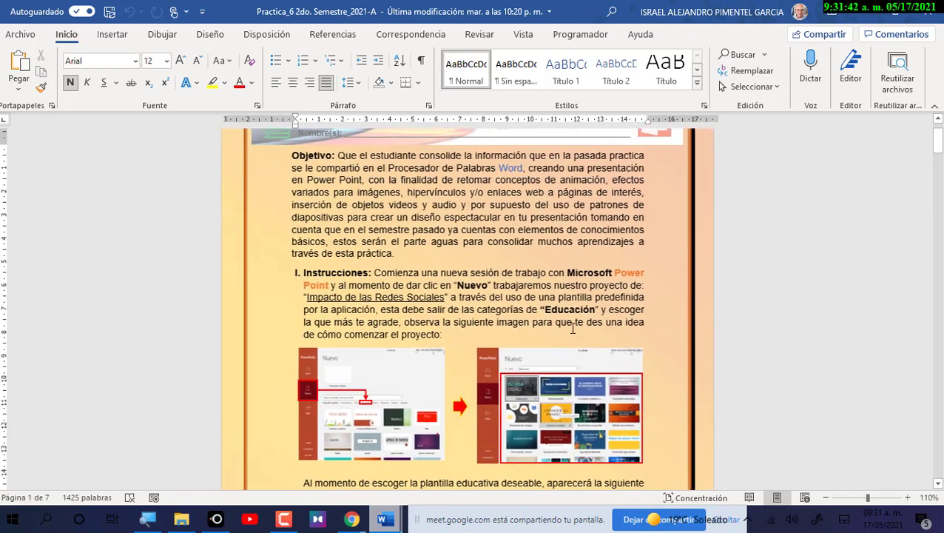
click(940, 16)
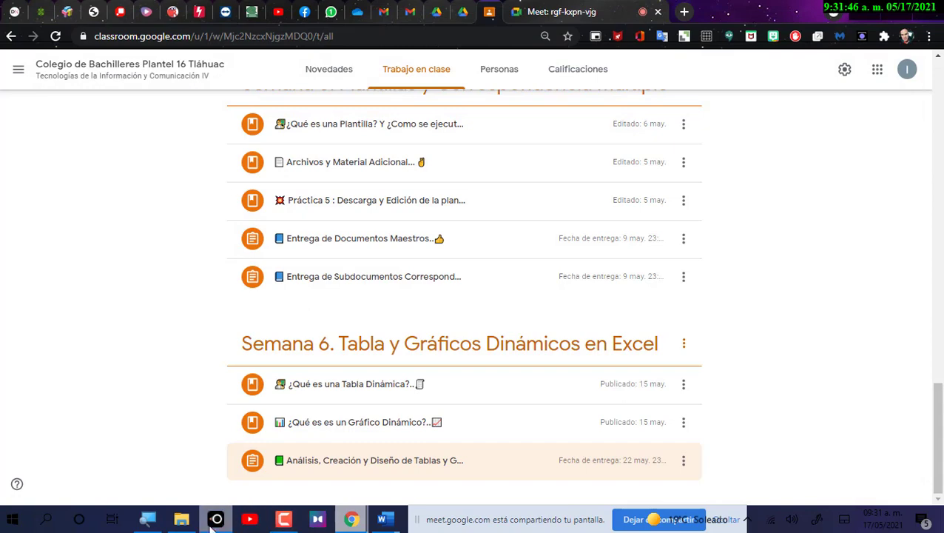
Open 'Practica 6 4tos. Semestre 2021-A' from the Documentos folder.
click(181, 518)
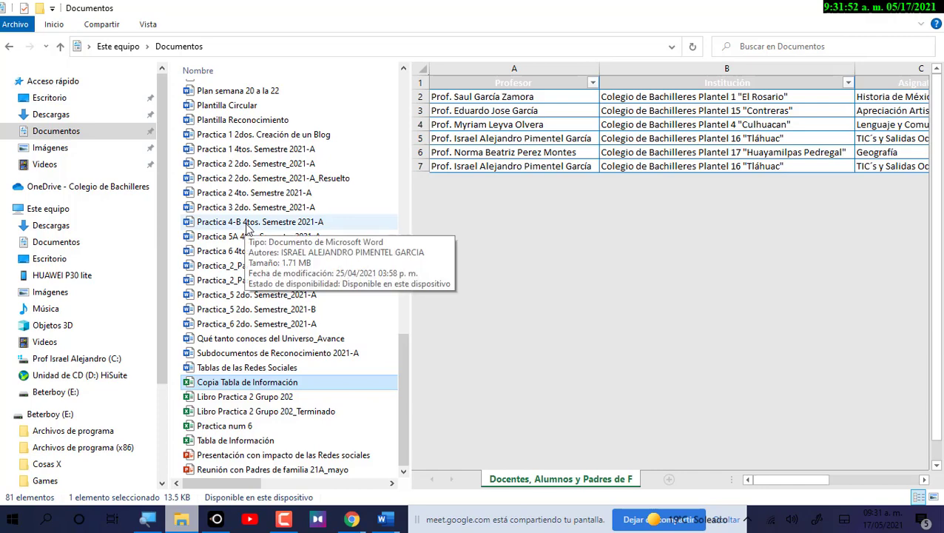
click(247, 253)
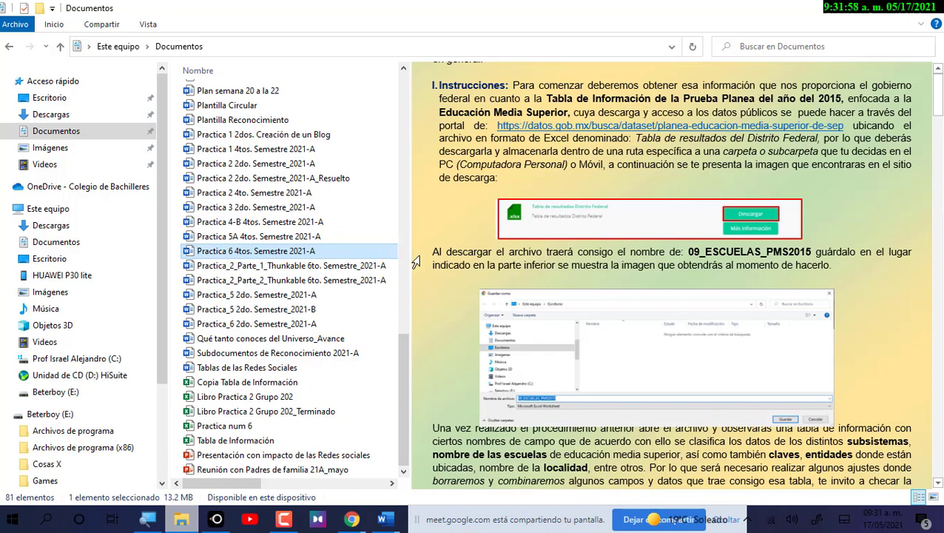
key(alt+Tab)
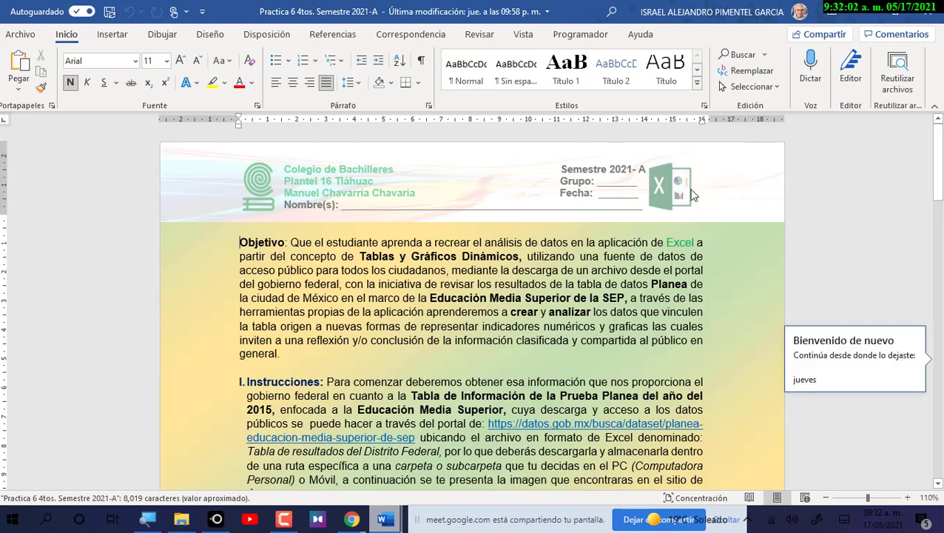
Highlight the Objetivo paragraph while explaining it, then scroll down to the Instrucciones.
scroll(688, 271, up, 2)
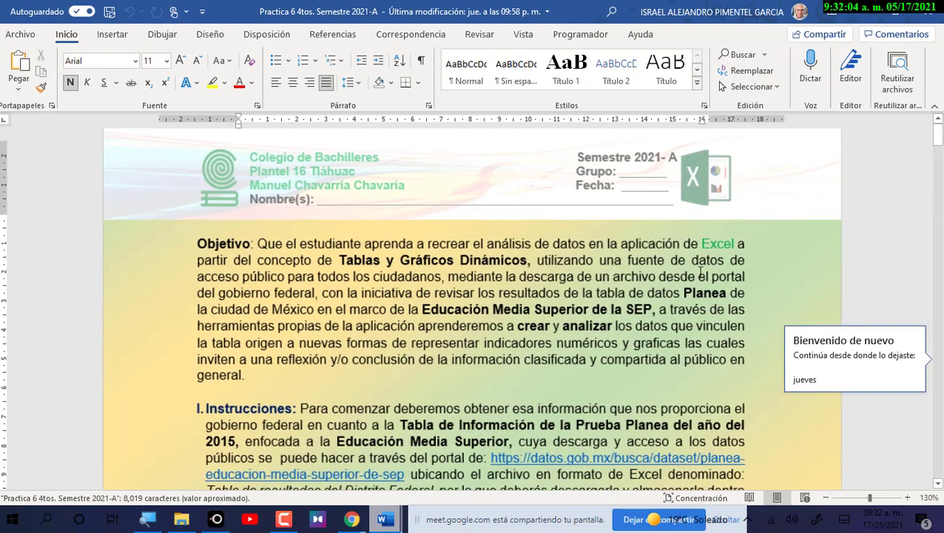
scroll(705, 267, down, 1)
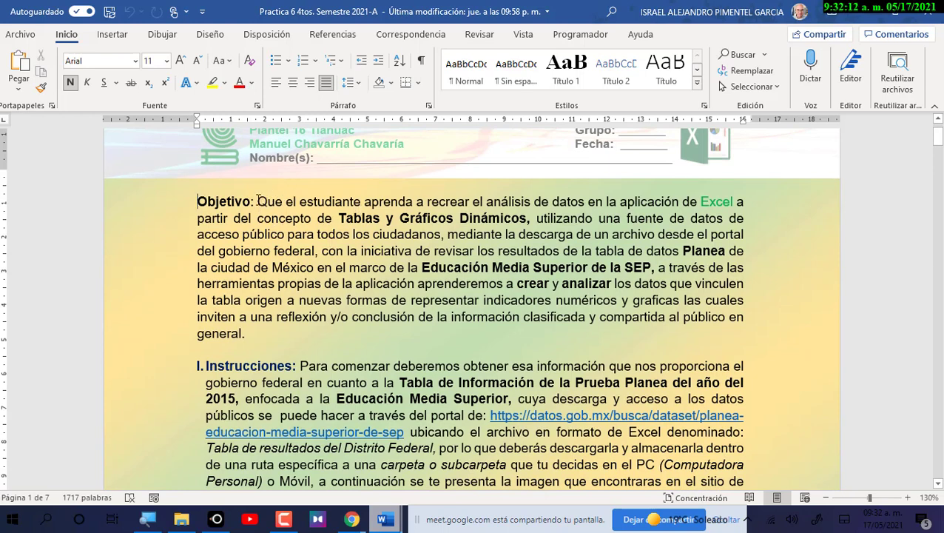
drag(258, 204, 267, 331)
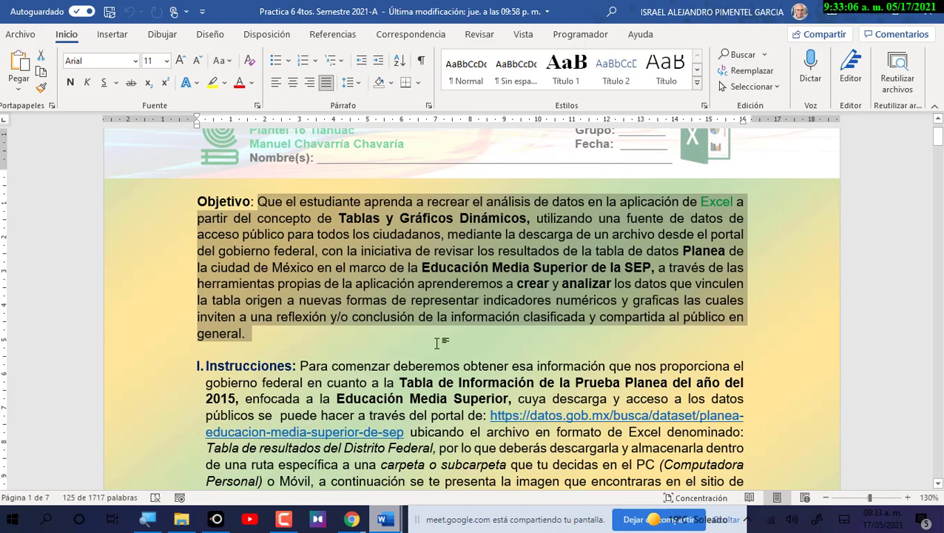
scroll(427, 381, down, 5)
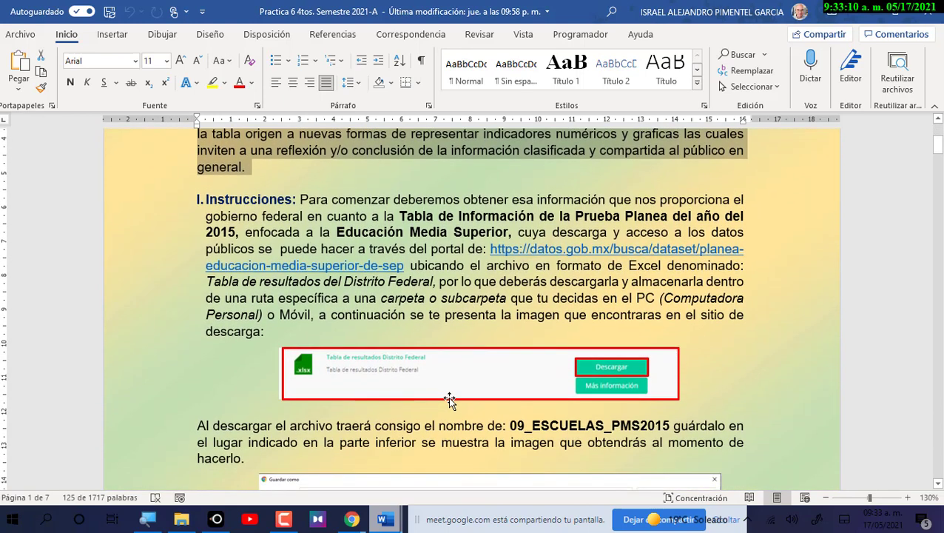
click(449, 264)
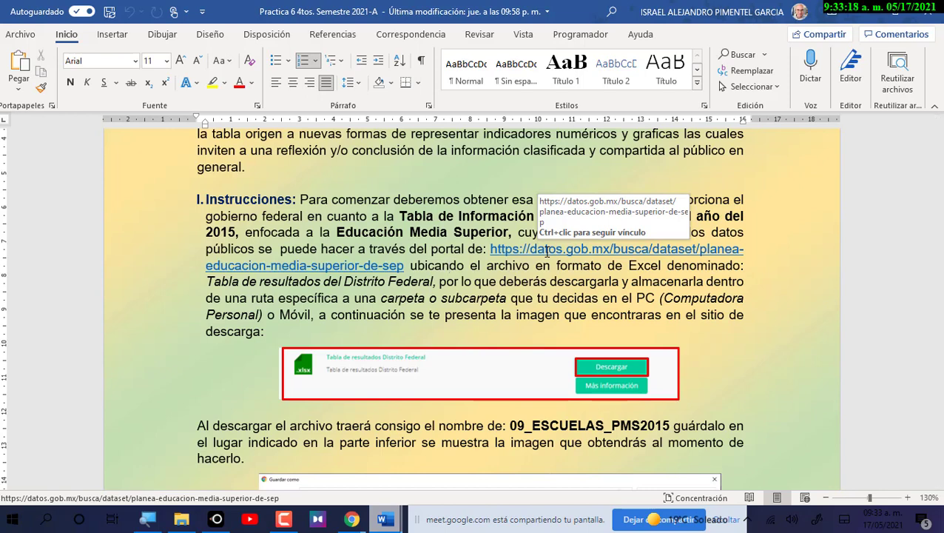
Follow the link to the datos.gob.mx PLANEA Educación Media Superior dataset page.
ctrl+click(548, 251)
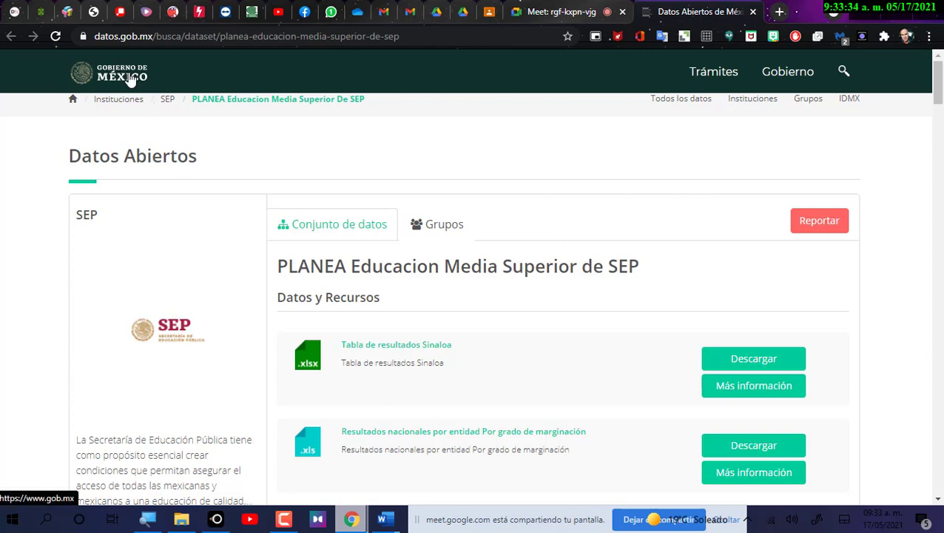
scroll(226, 205, down, 2)
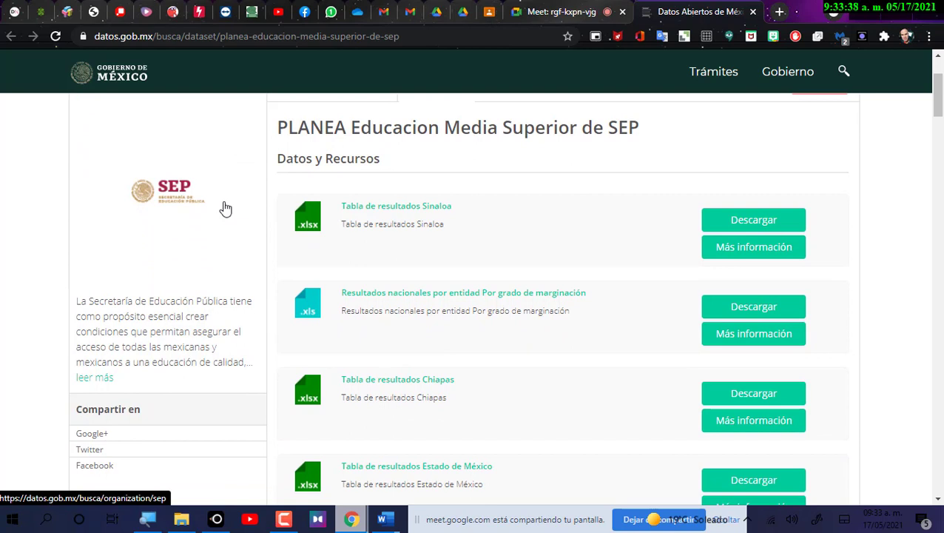
scroll(226, 209, up, 2)
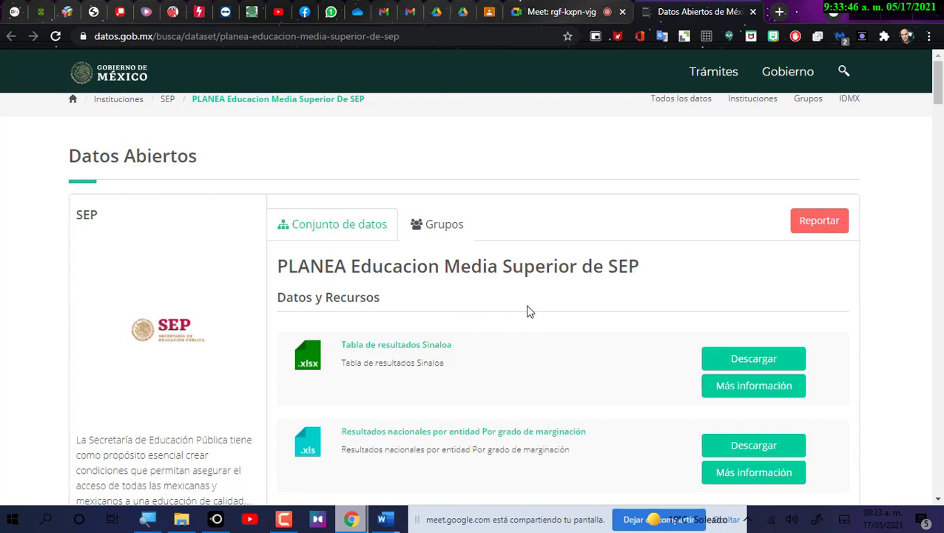
Scroll the resource list and download 'Tabla de resultados Distrito Federal'.
scroll(530, 311, down, 1)
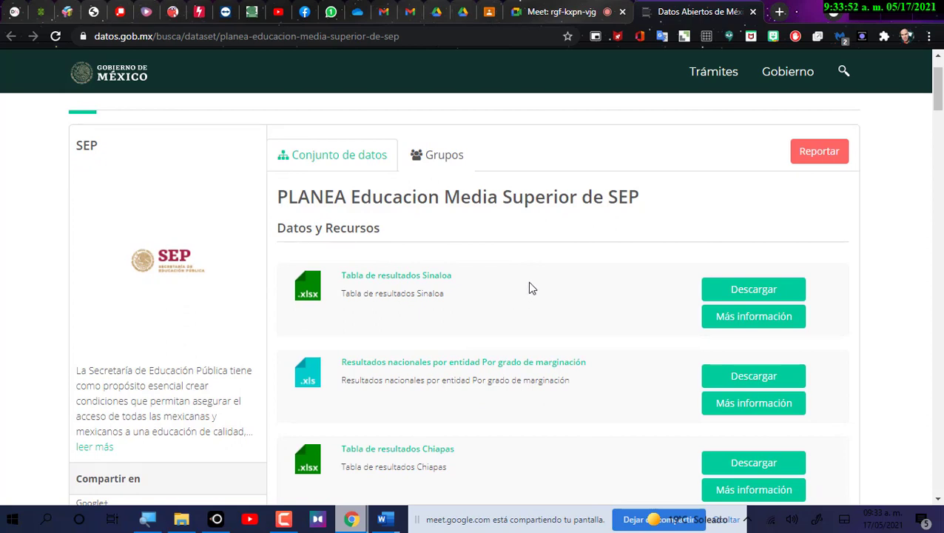
scroll(503, 294, down, 1)
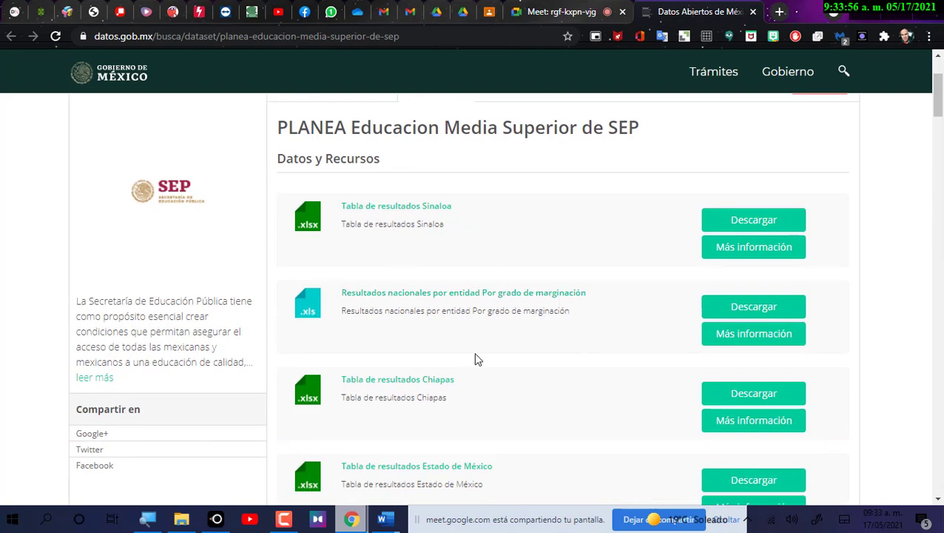
scroll(476, 358, down, 1)
scroll(489, 396, down, 1)
scroll(499, 406, down, 1)
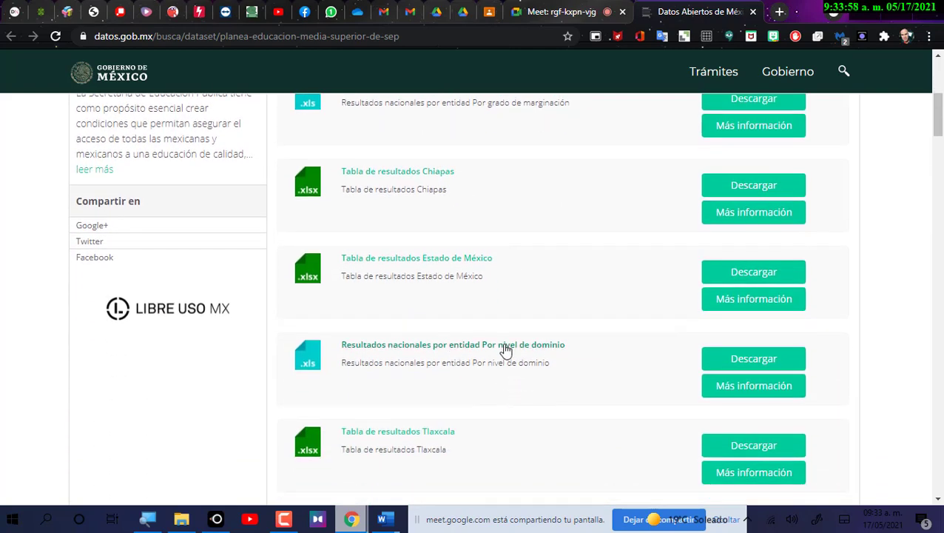
scroll(489, 441, down, 3)
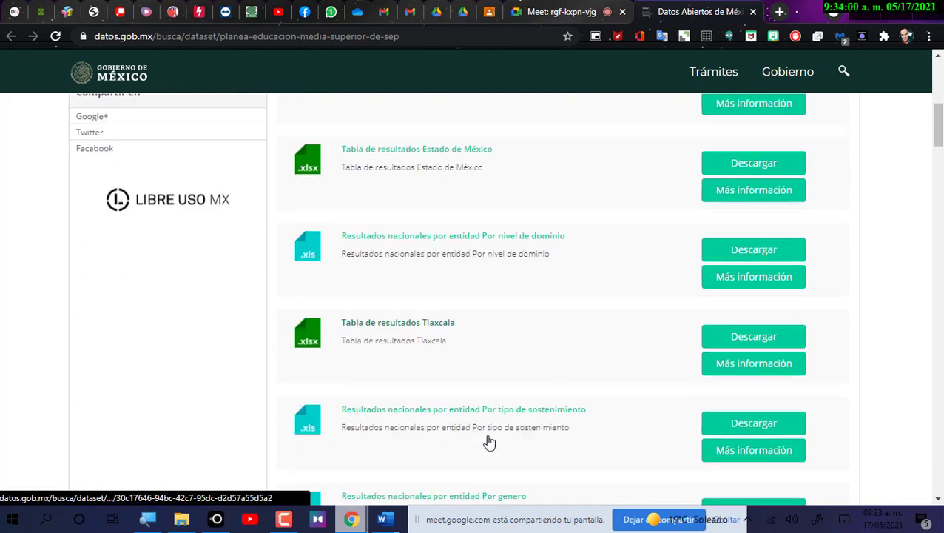
scroll(478, 430, down, 1)
scroll(475, 430, down, 10)
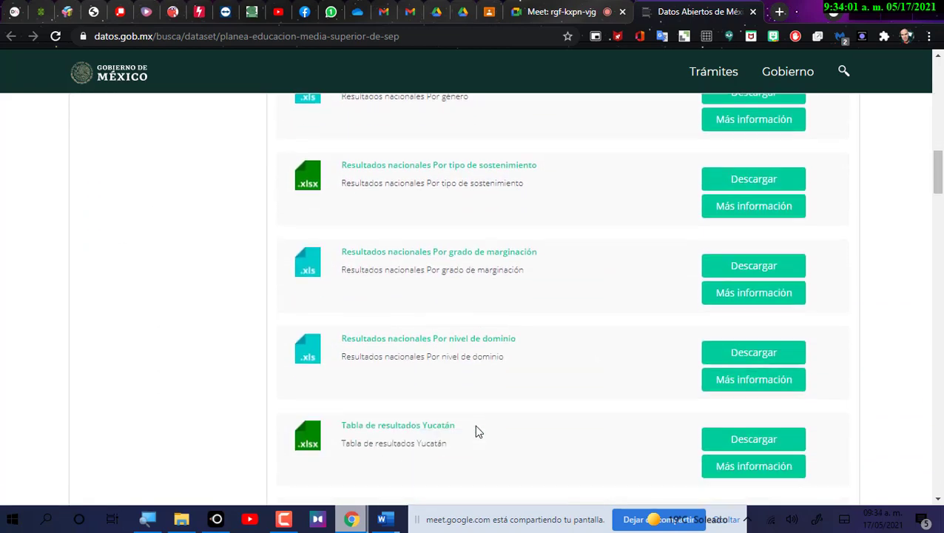
scroll(472, 436, down, 5)
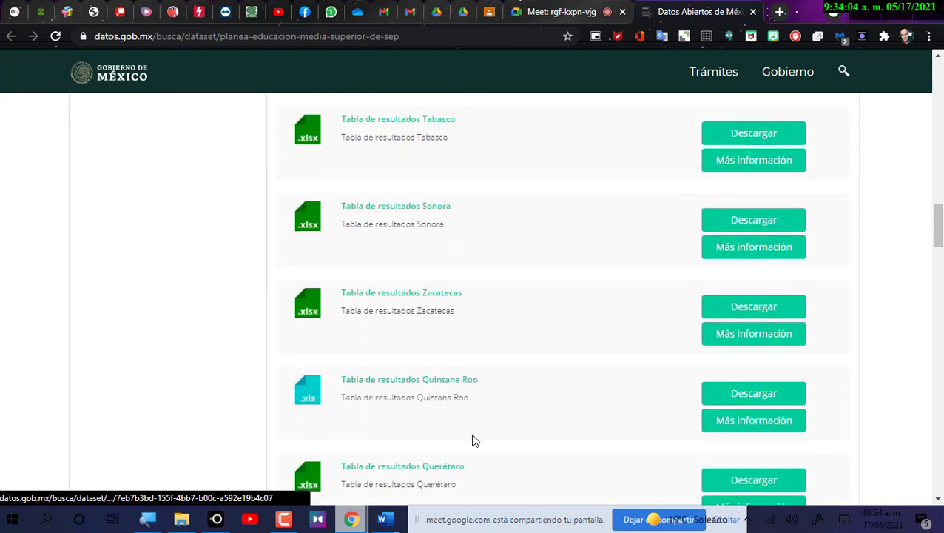
scroll(468, 436, down, 5)
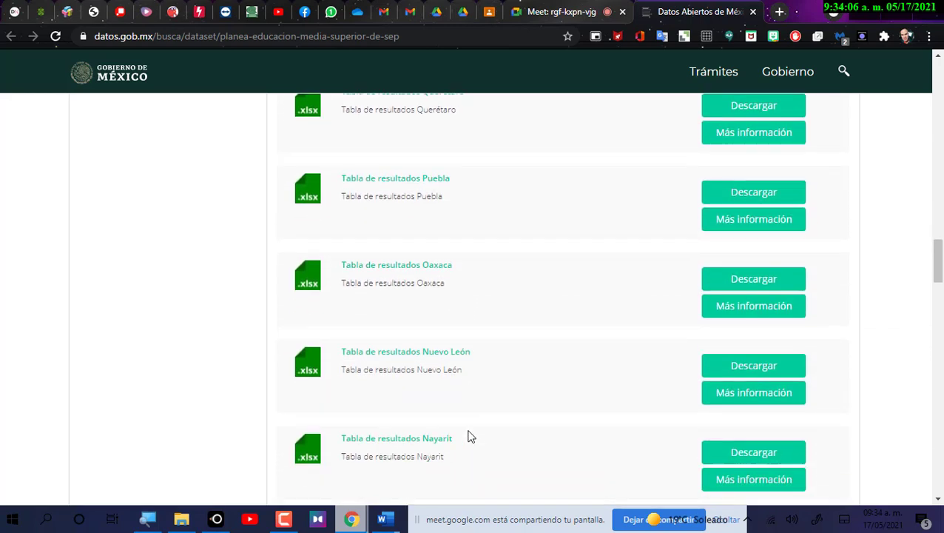
scroll(465, 438, down, 3)
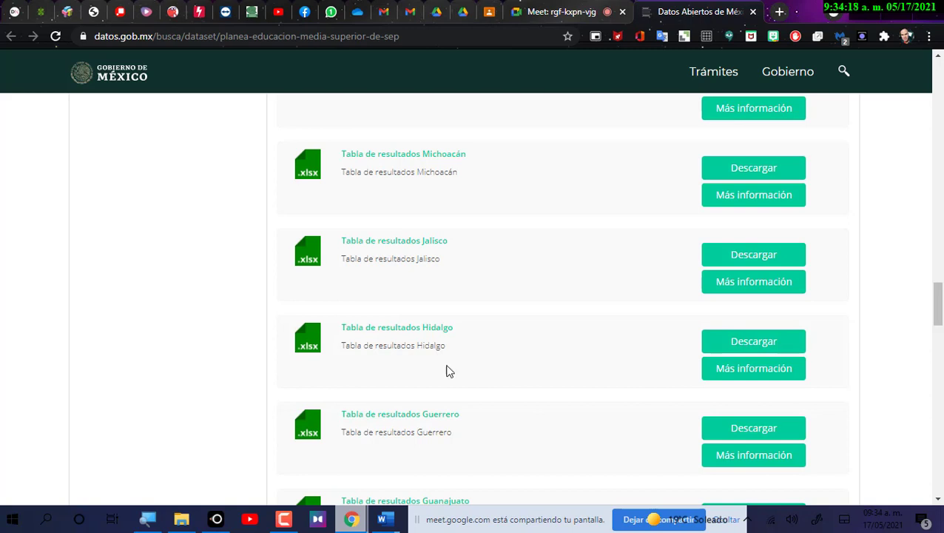
scroll(463, 354, down, 5)
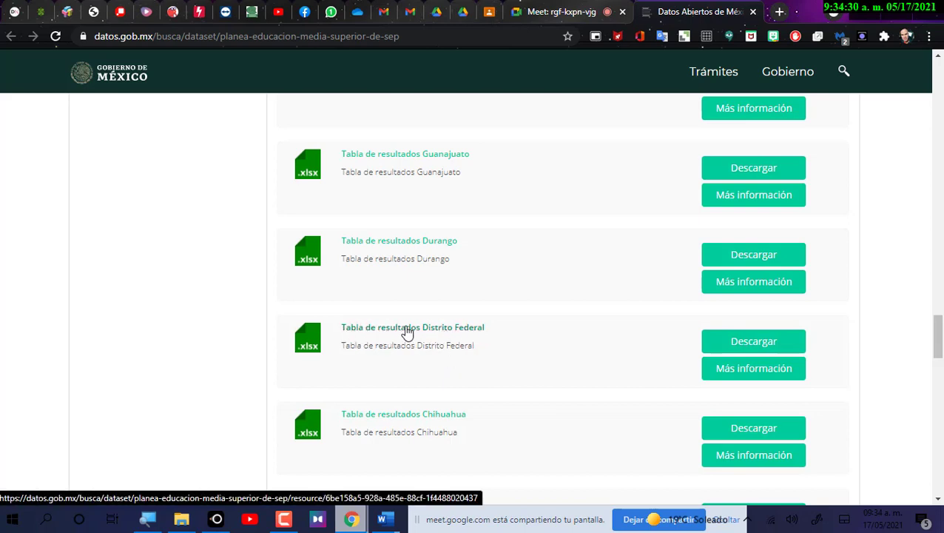
click(750, 345)
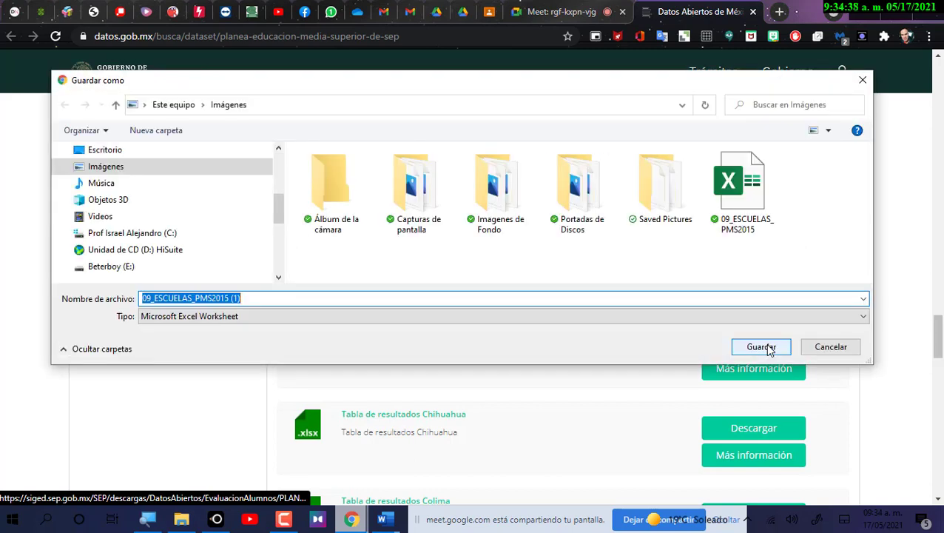
Drop the '(1)' suffix and save over the existing 09_ESCUELAS_PMS2015 file in Imágenes.
click(256, 298)
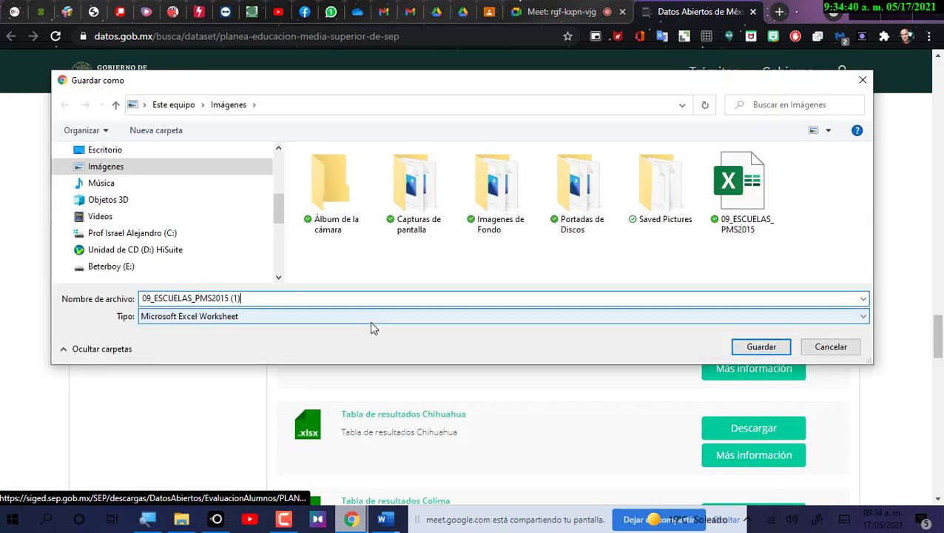
key(BackSpace)
key(BackSpace)
key(BackSpace)
key(BackSpace)
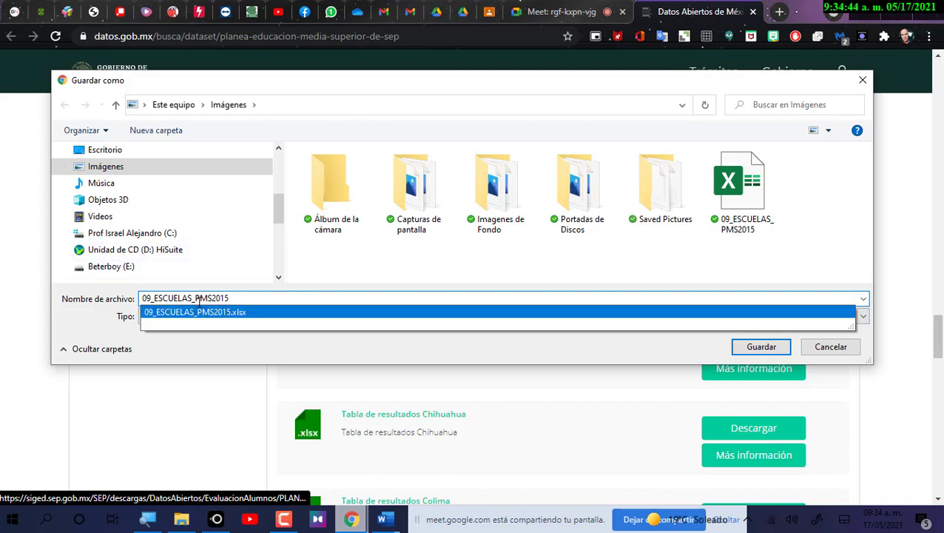
click(773, 198)
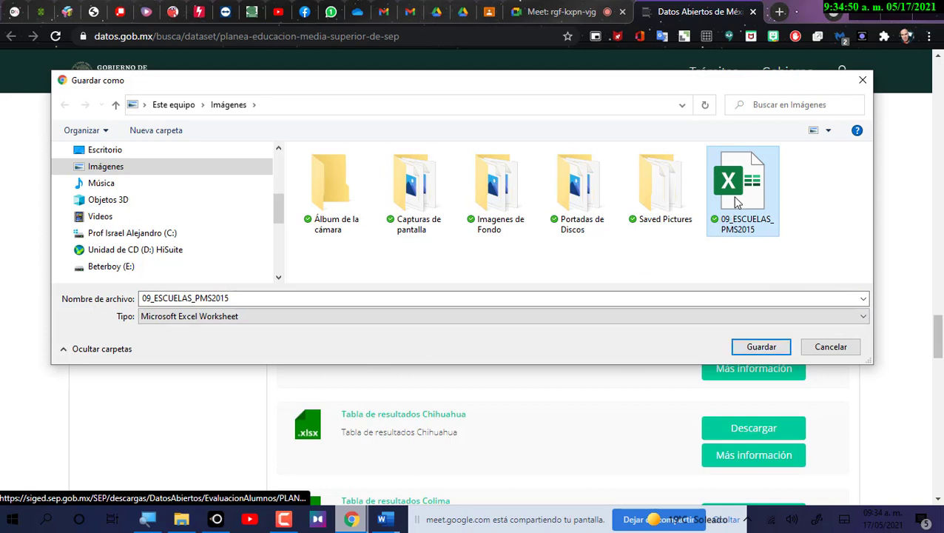
click(761, 347)
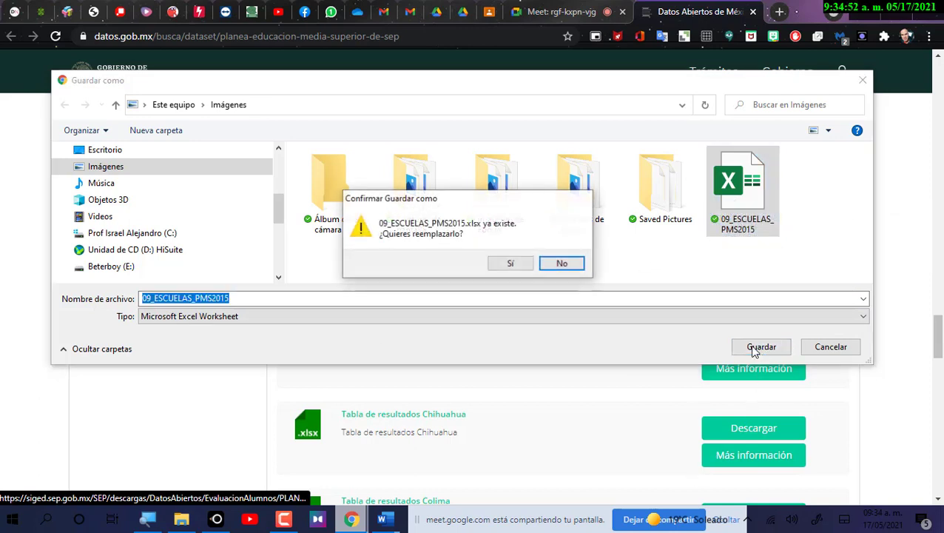
click(511, 263)
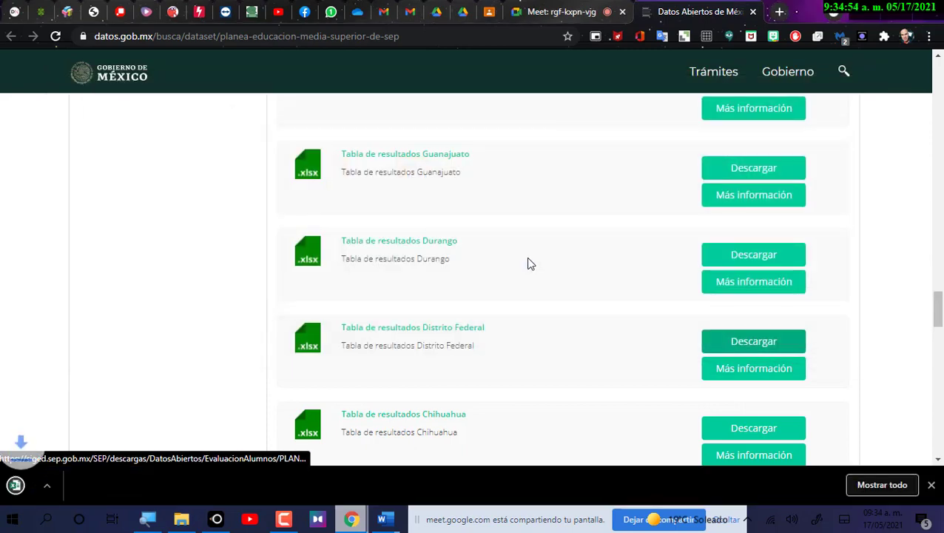
Open 09_ESCUELAS_PMS2015 from the download bar, glance at other tabs, and bring Excel forward.
click(63, 497)
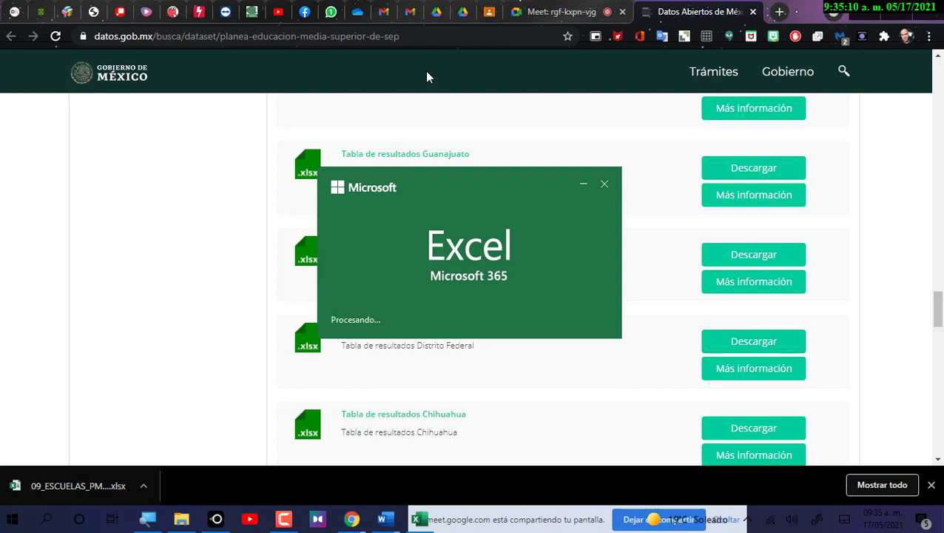
click(489, 12)
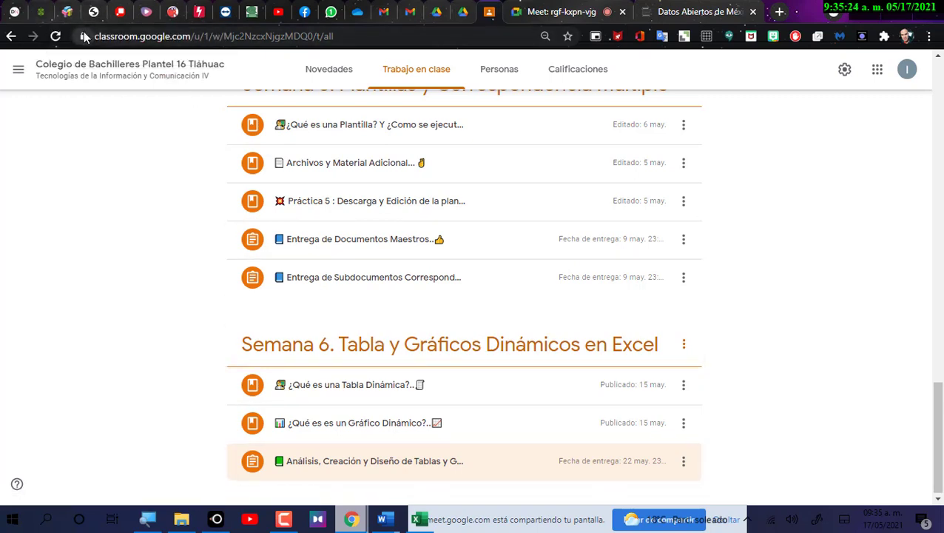
click(548, 13)
click(666, 12)
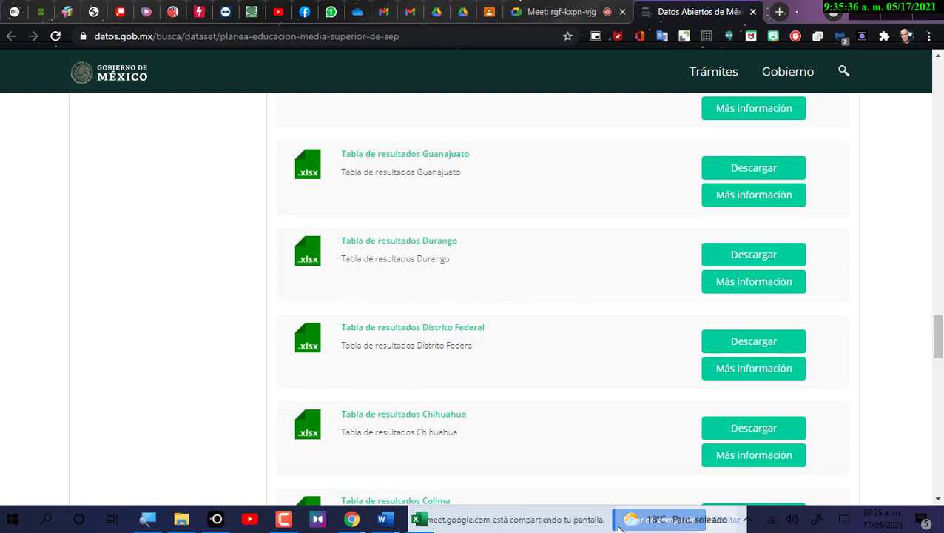
click(419, 519)
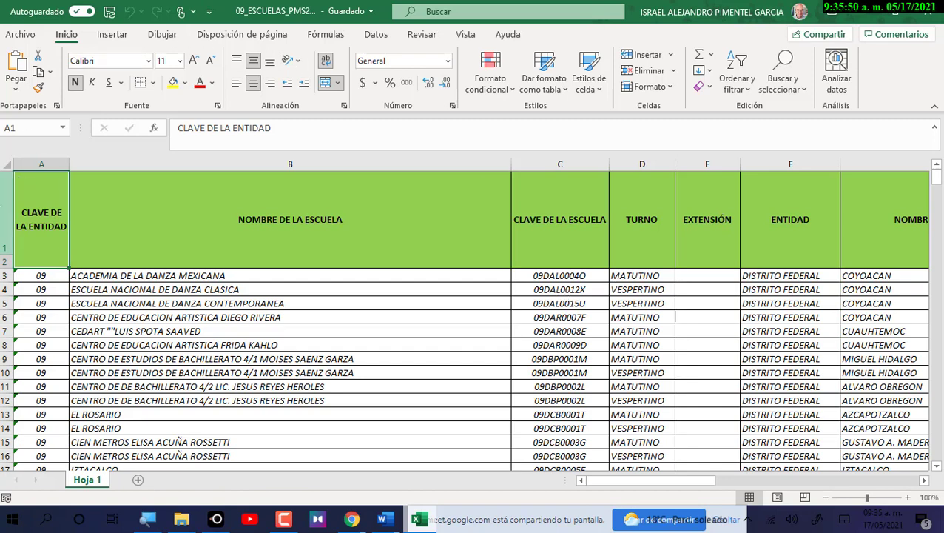
click(7, 237)
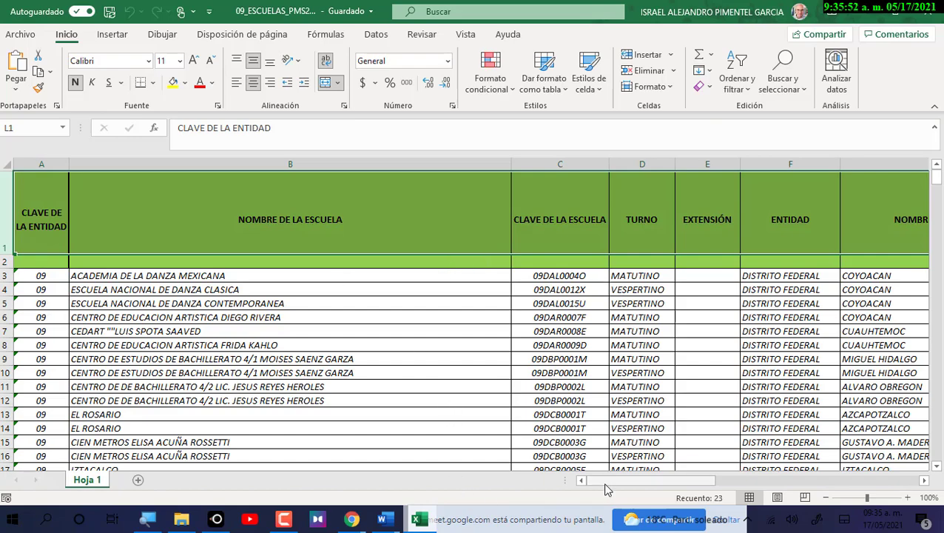
scroll(137, 275, down, 3)
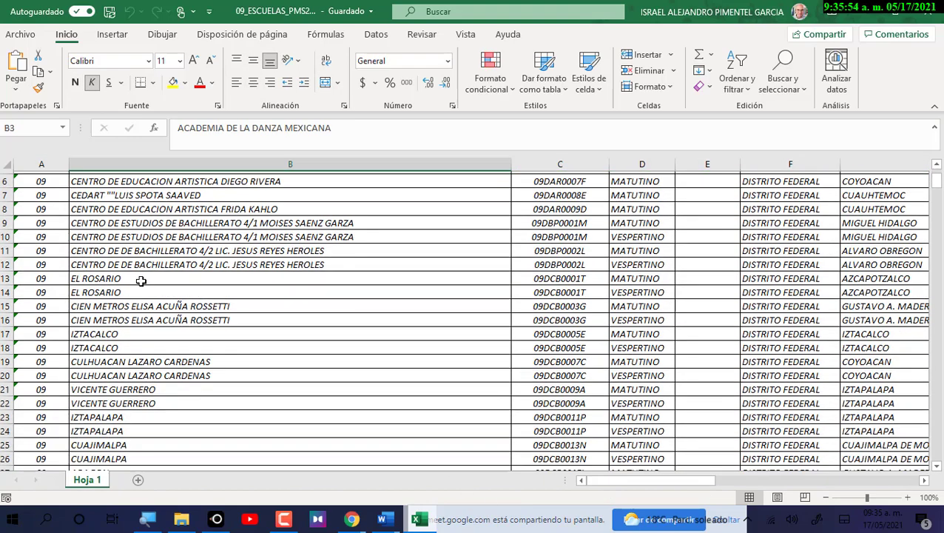
scroll(143, 288, up, 3)
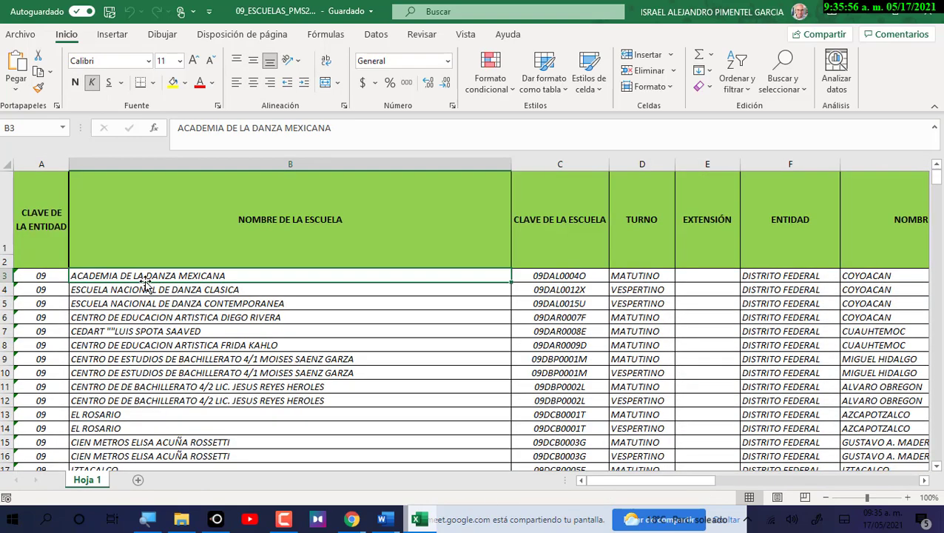
click(124, 316)
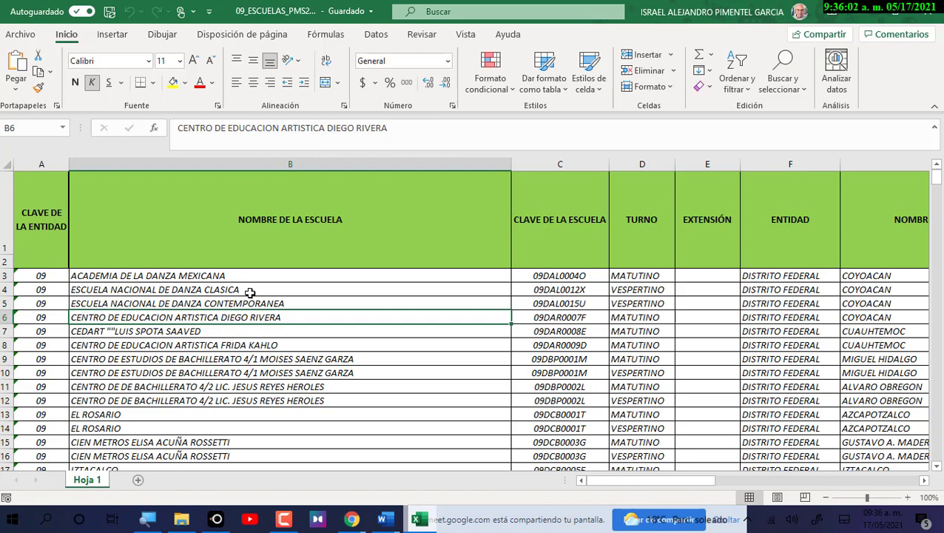
scroll(174, 267, down, 1)
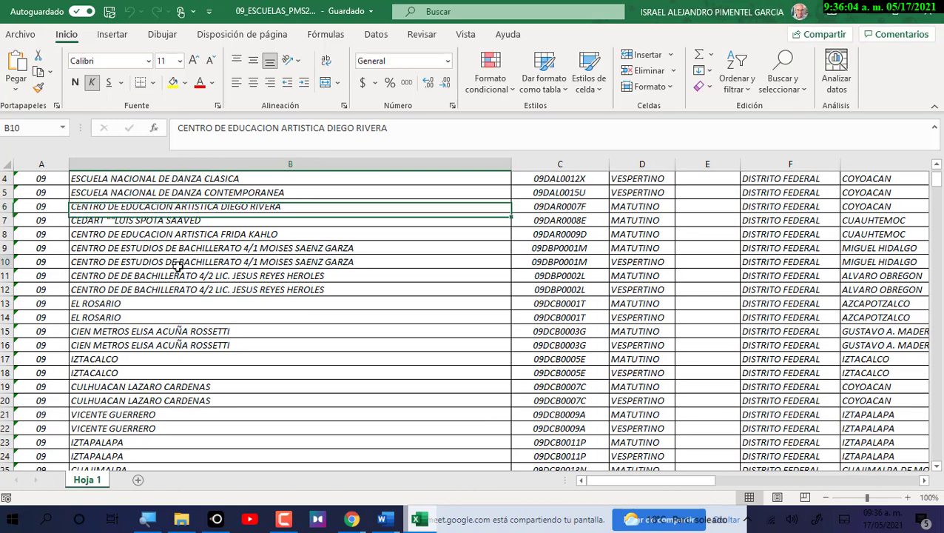
click(175, 262)
click(541, 208)
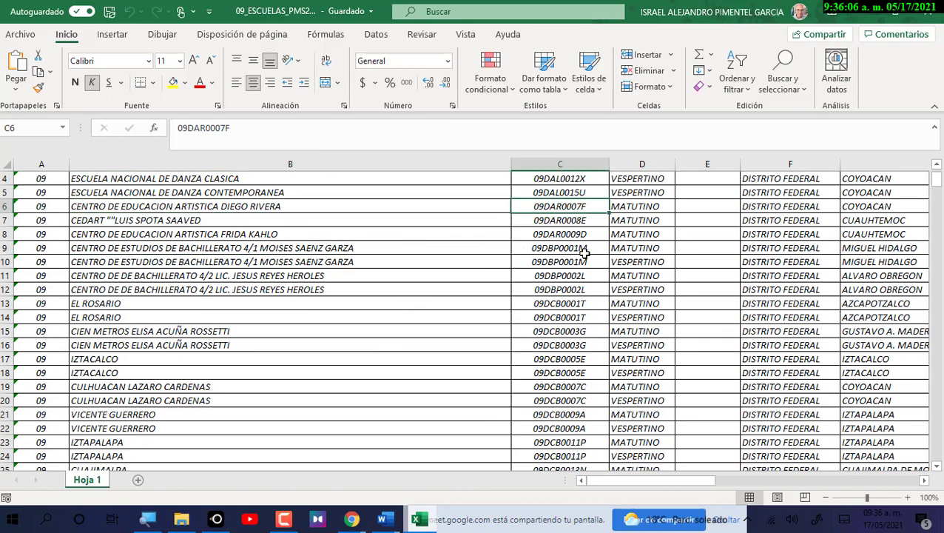
scroll(564, 296, up, 1)
click(666, 319)
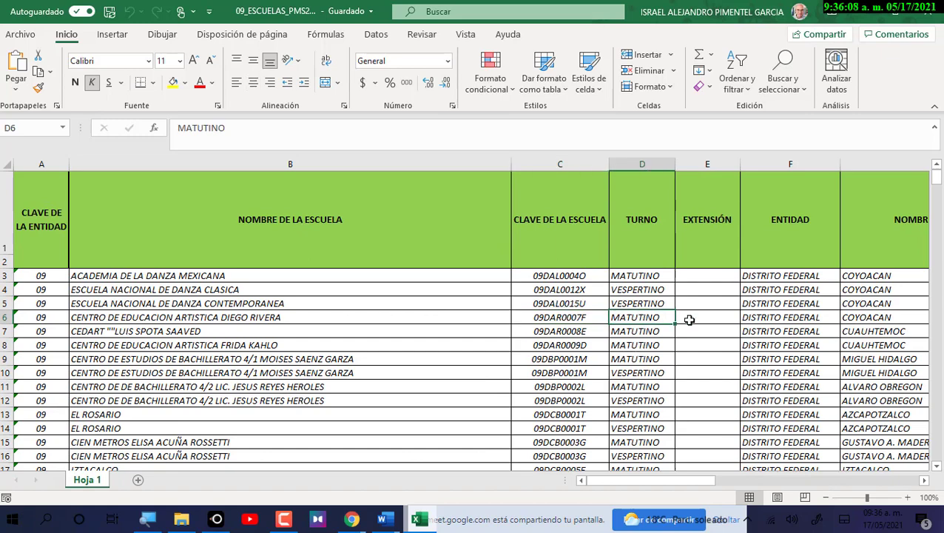
click(782, 317)
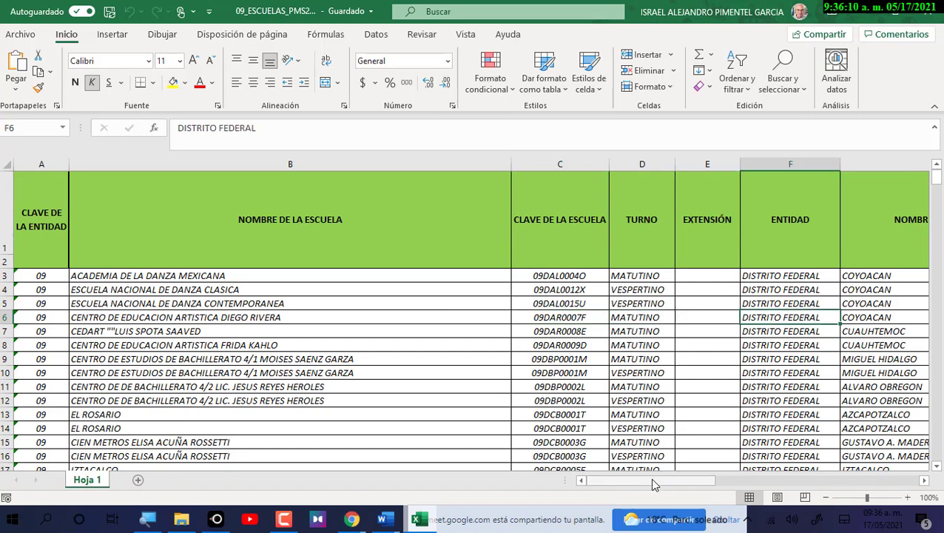
drag(652, 485, 677, 484)
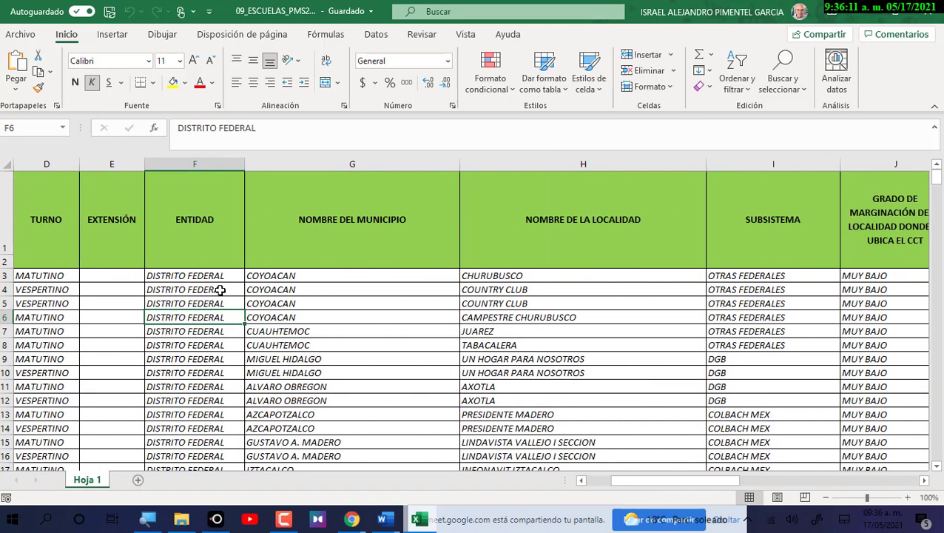
scroll(219, 290, down, 8)
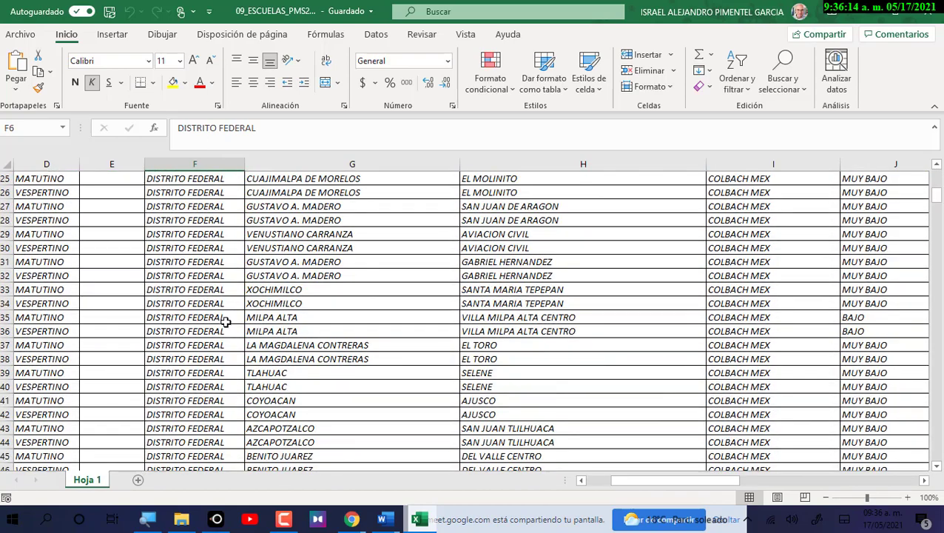
scroll(225, 320, up, 8)
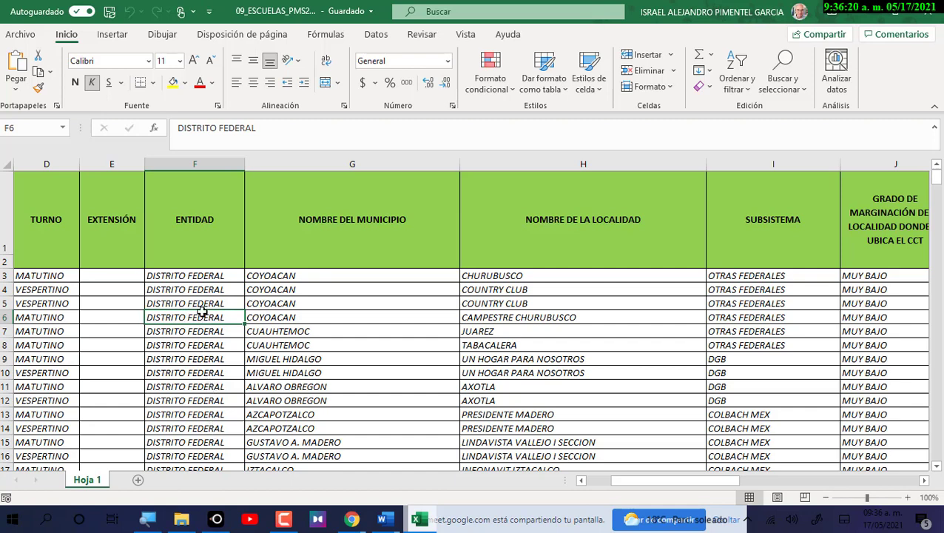
click(192, 273)
drag(193, 273, 193, 400)
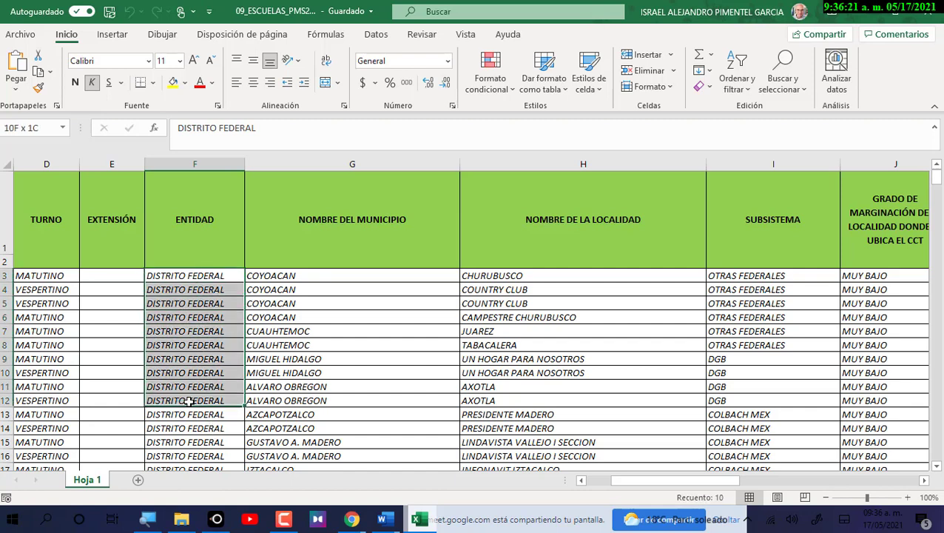
click(343, 322)
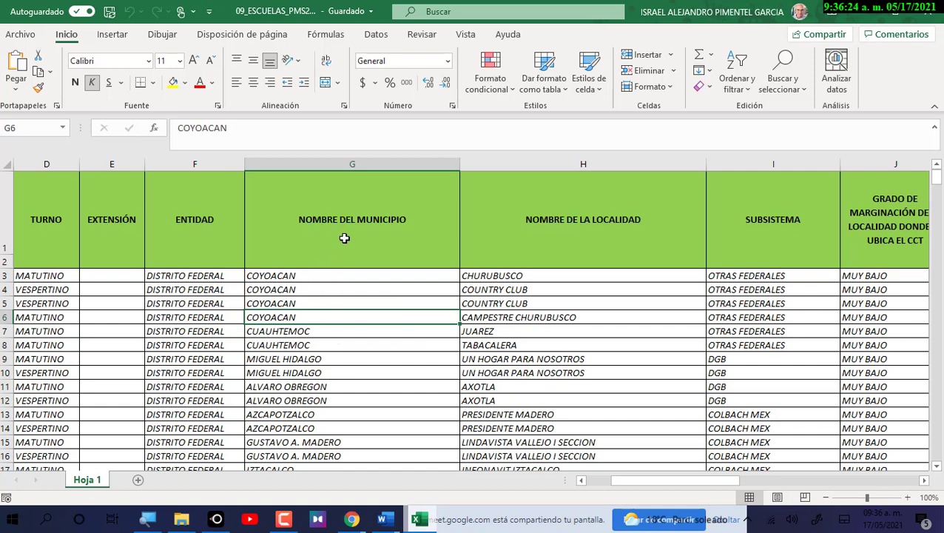
click(328, 362)
click(541, 315)
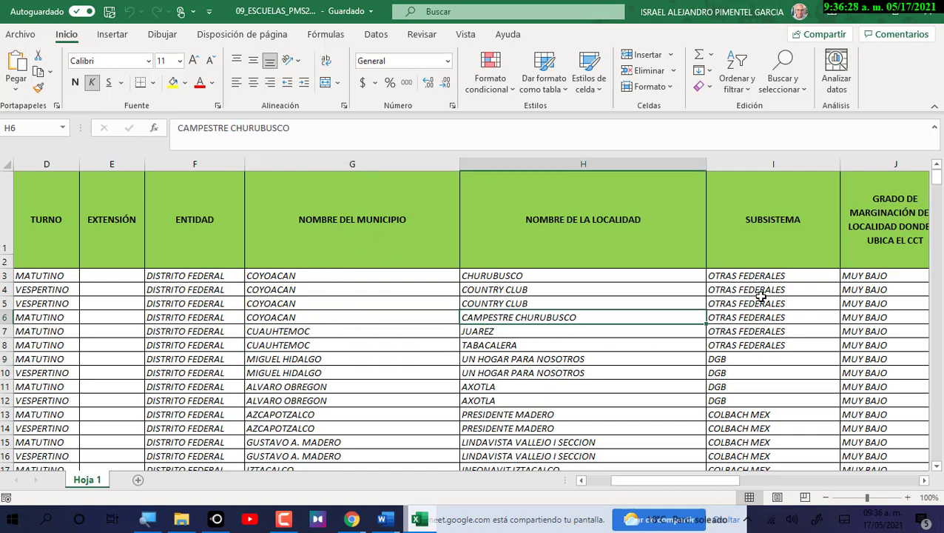
drag(759, 303, 756, 290)
drag(672, 481, 690, 483)
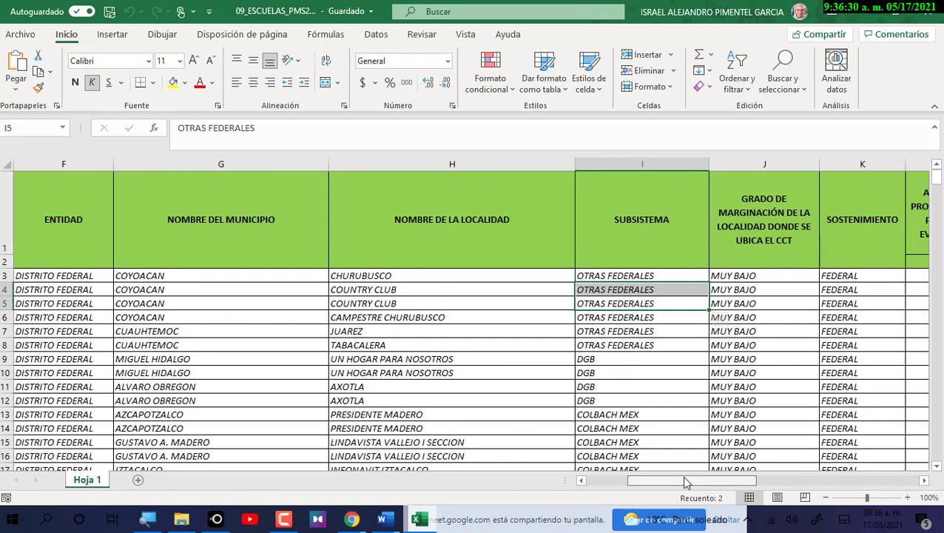
click(644, 414)
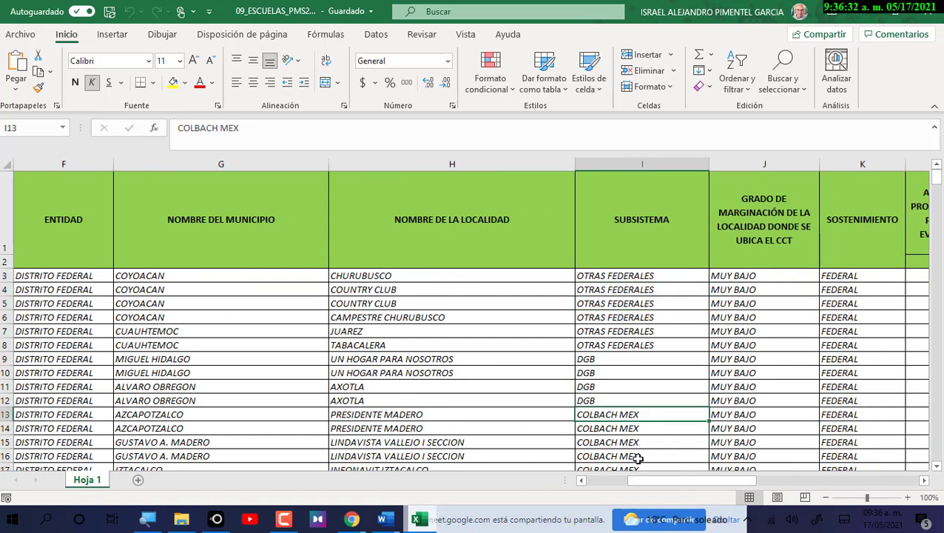
click(600, 345)
click(601, 359)
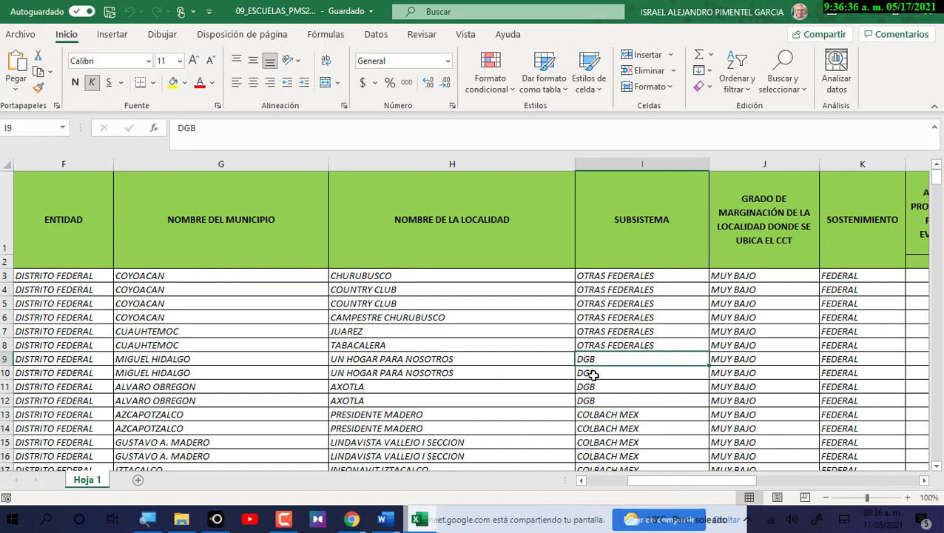
scroll(601, 374, down, 10)
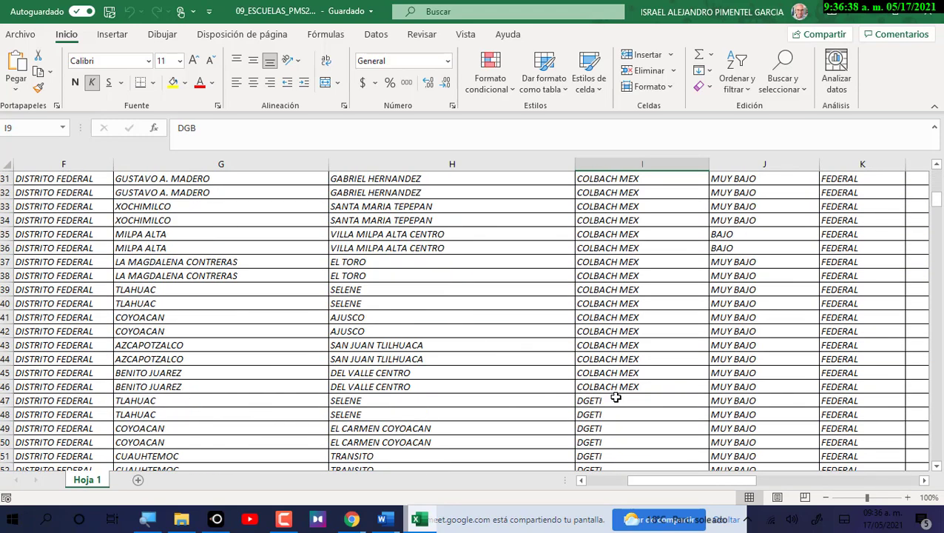
click(611, 414)
scroll(620, 447, down, 20)
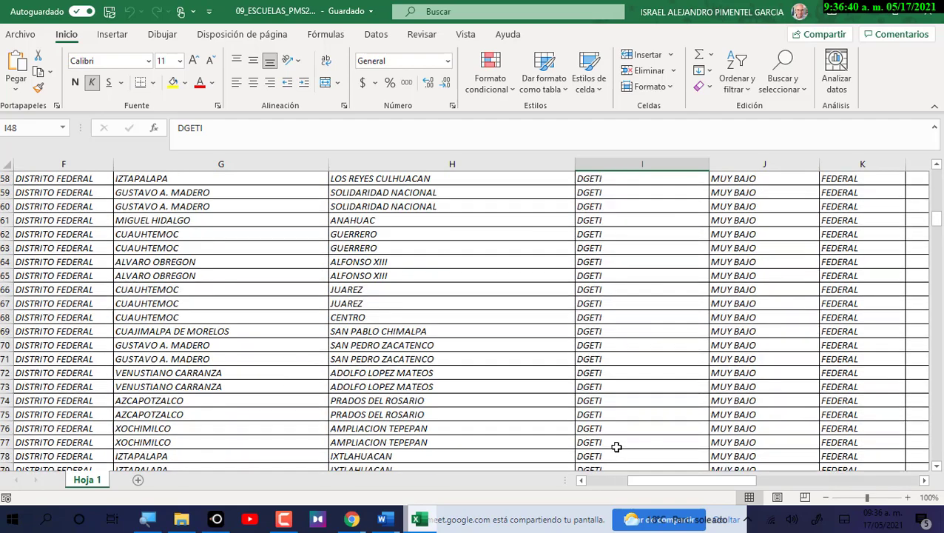
scroll(614, 447, down, 6)
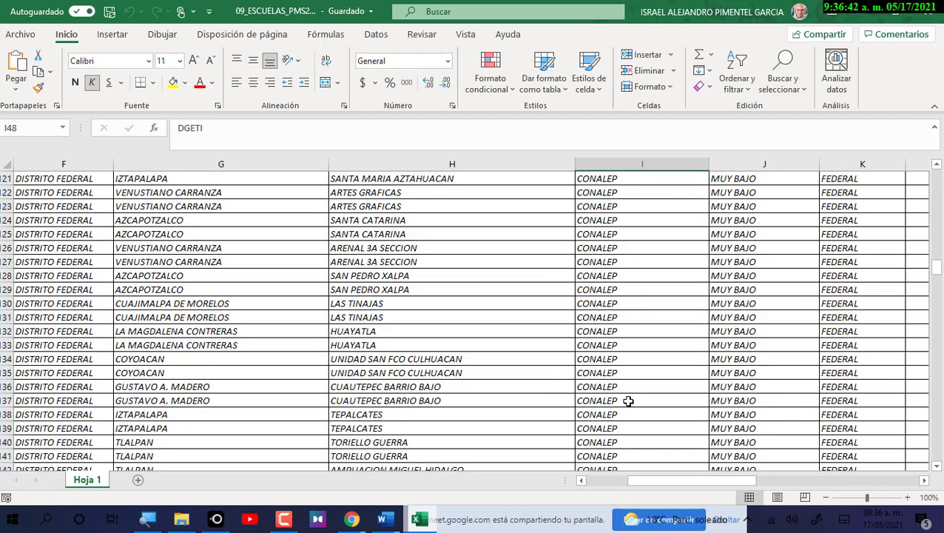
scroll(624, 396, up, 18)
scroll(615, 392, up, 20)
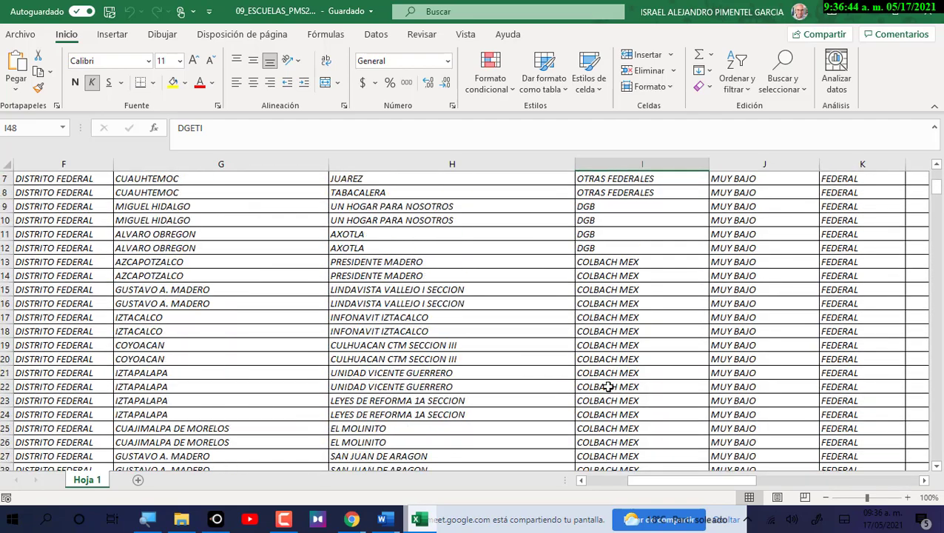
click(760, 303)
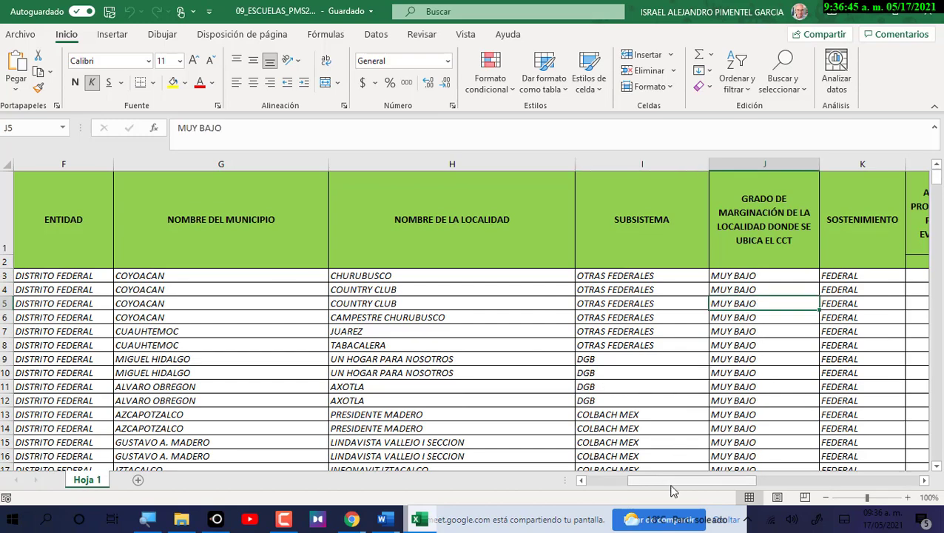
Check the scheduled, evaluated and percentage-evaluated student values in columns K through N.
drag(674, 486, 690, 486)
key(Right)
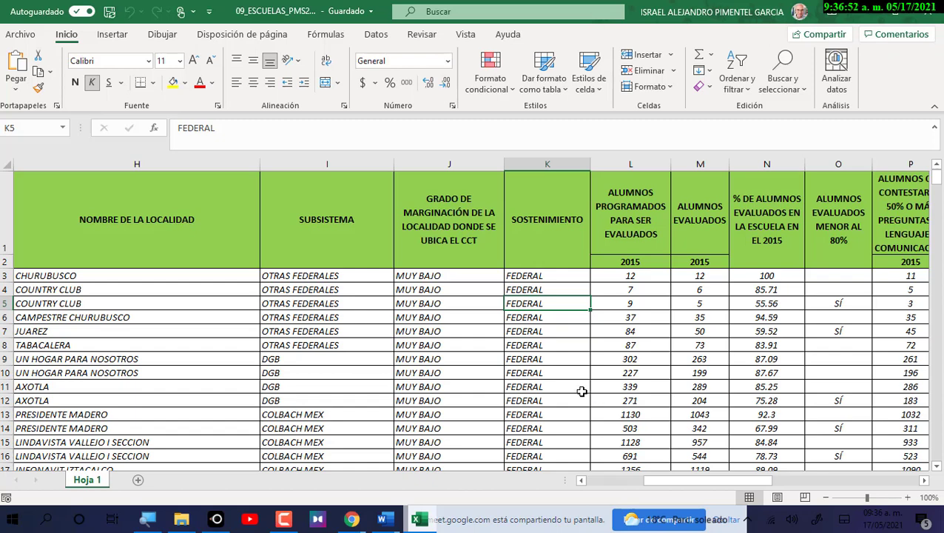
click(653, 304)
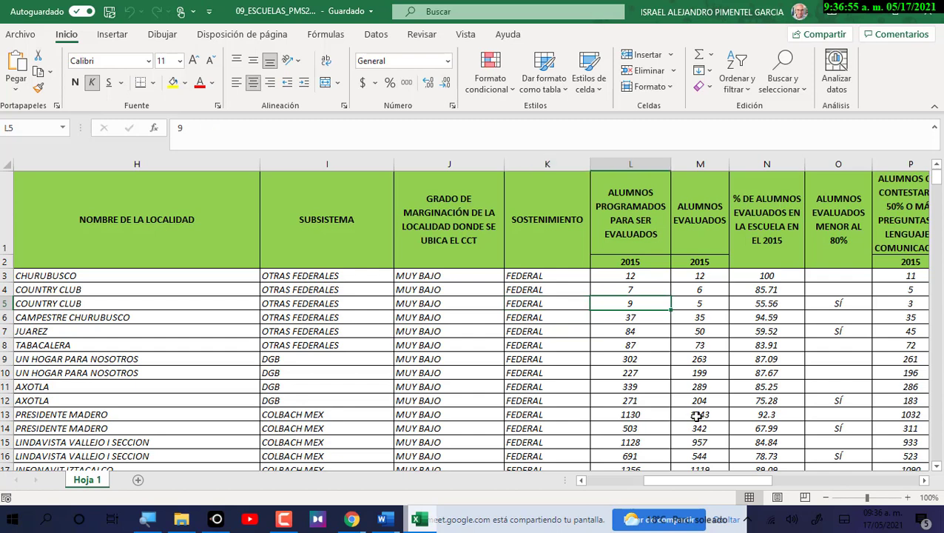
click(697, 292)
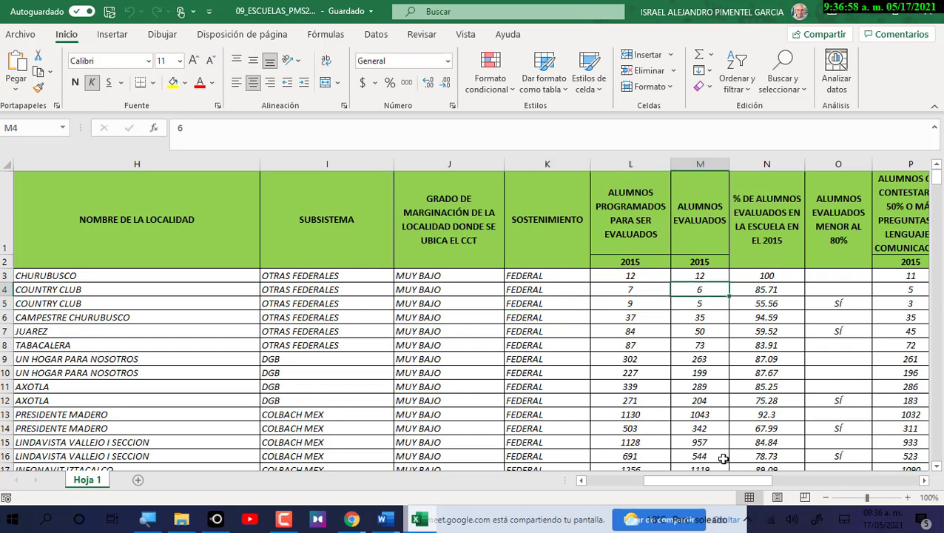
click(647, 276)
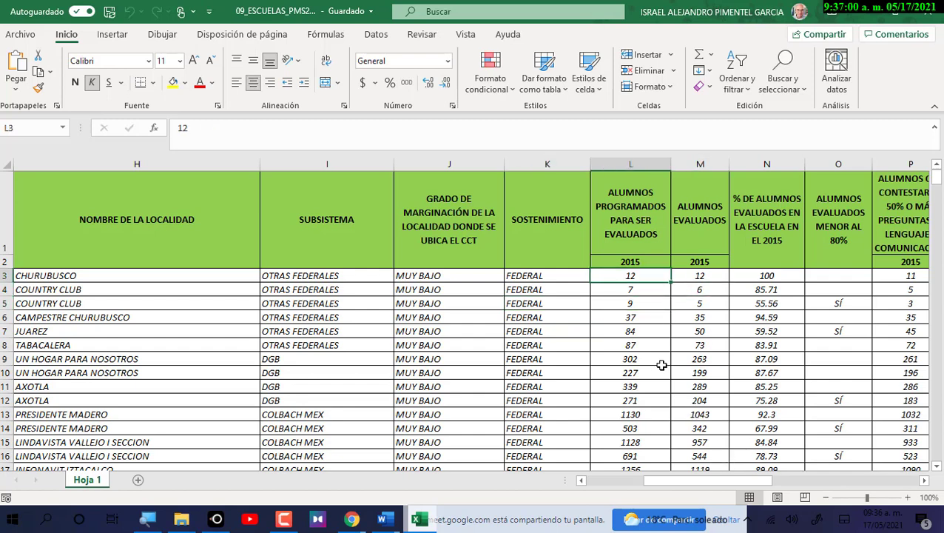
click(700, 278)
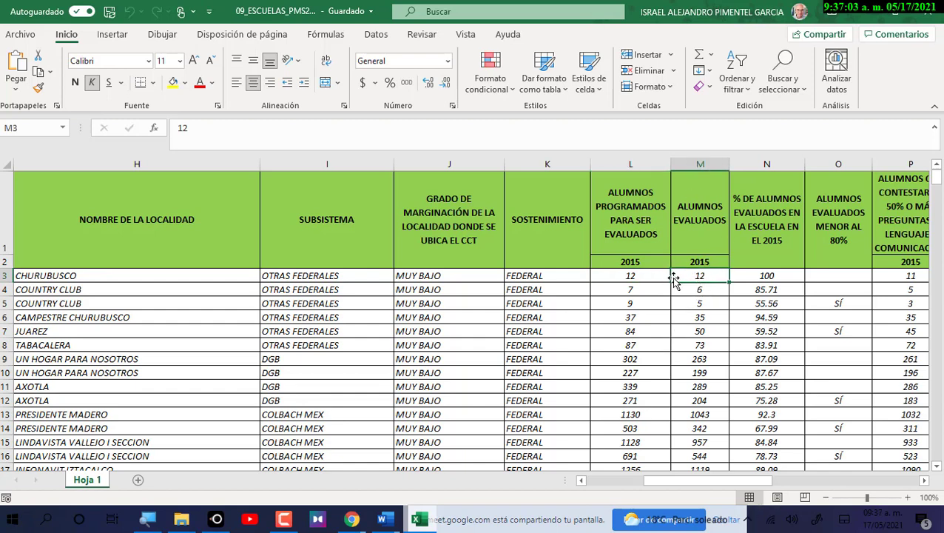
click(751, 273)
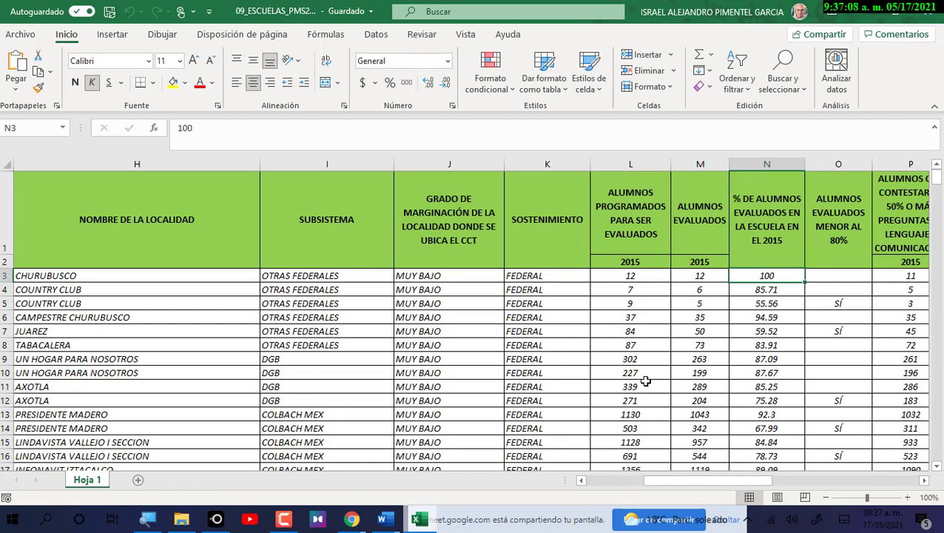
click(627, 320)
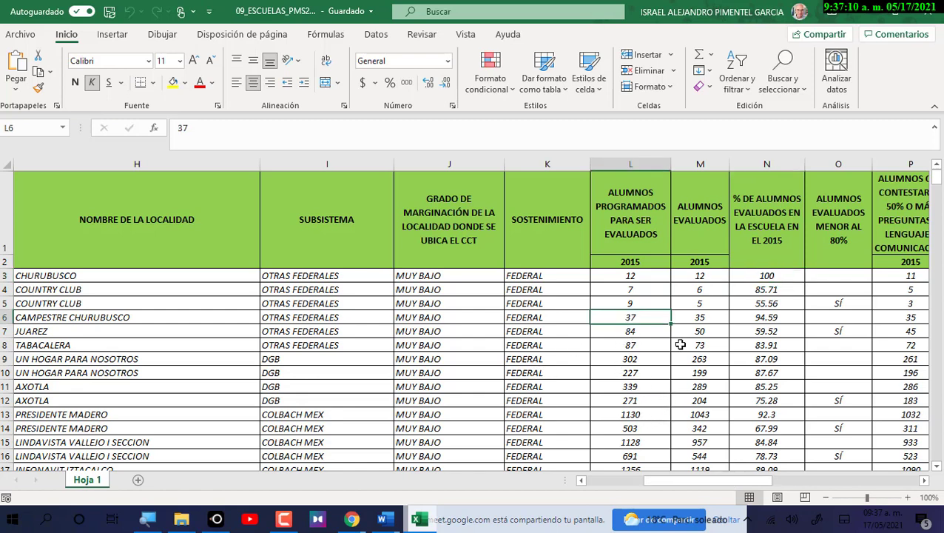
click(700, 320)
click(776, 318)
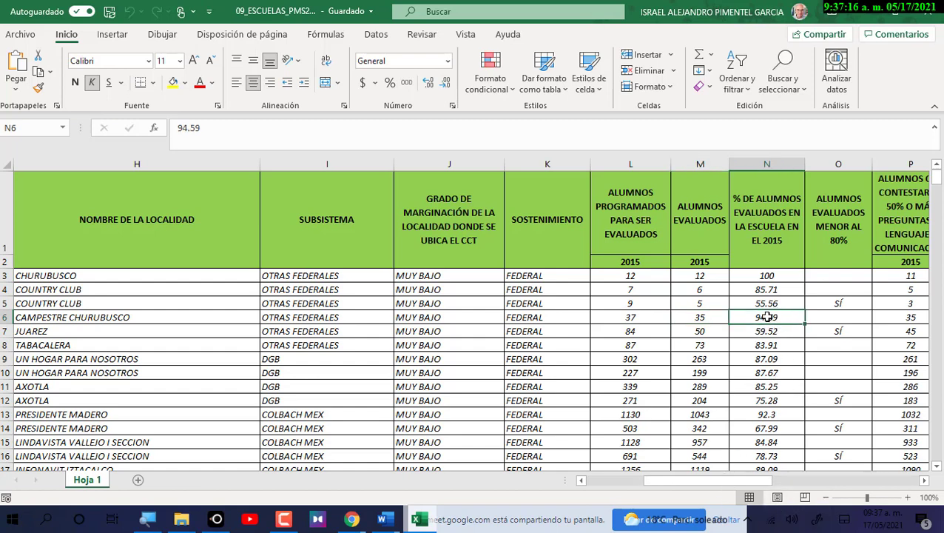
click(708, 319)
drag(739, 482, 749, 479)
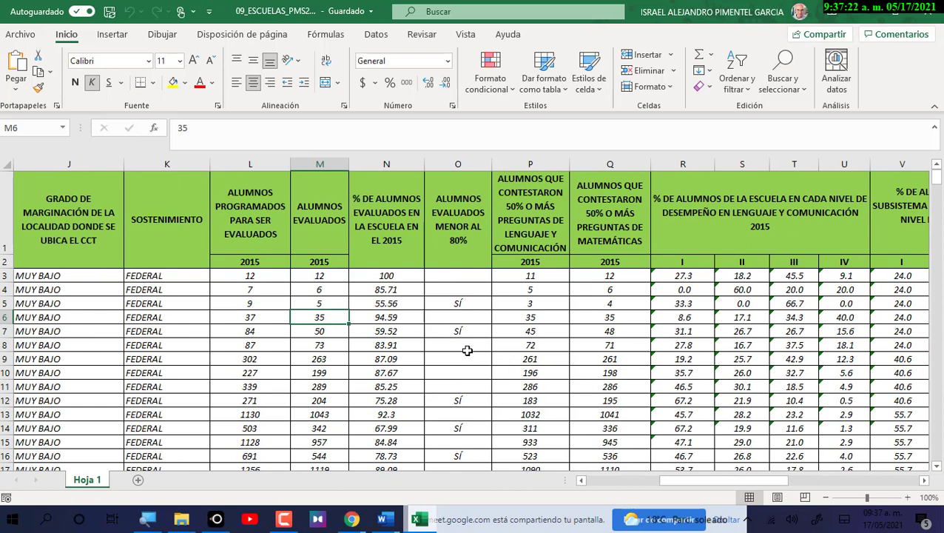
Review the below-80% formulas and answer counts in O–R, then select columns R through AB.
click(451, 319)
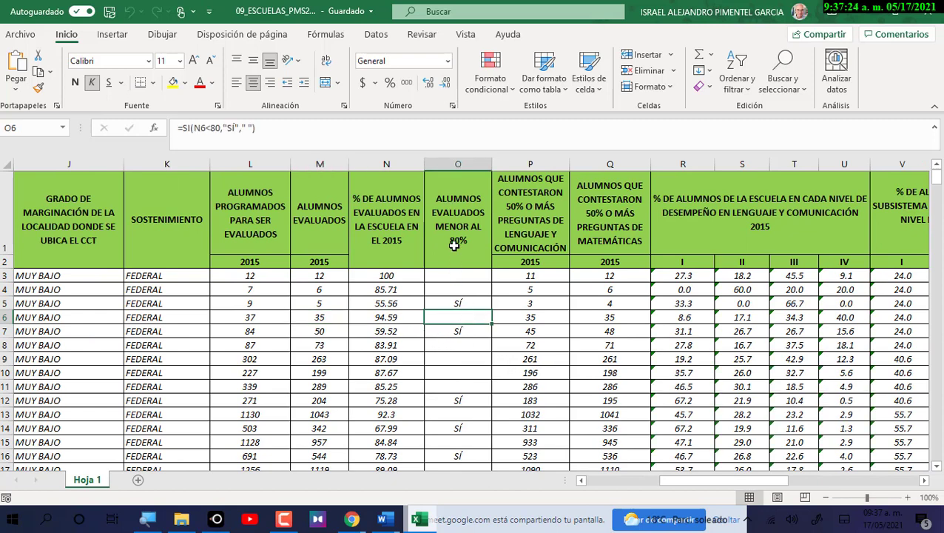
click(462, 305)
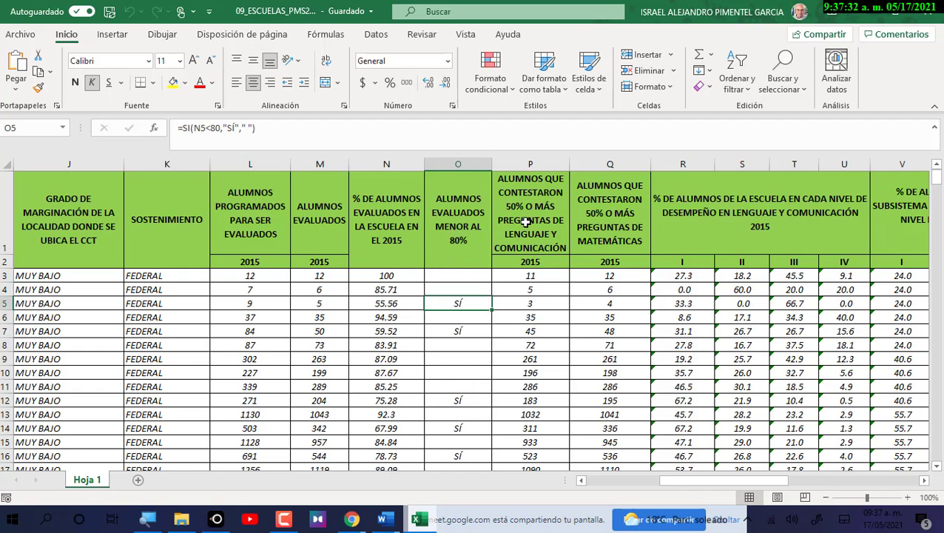
click(534, 316)
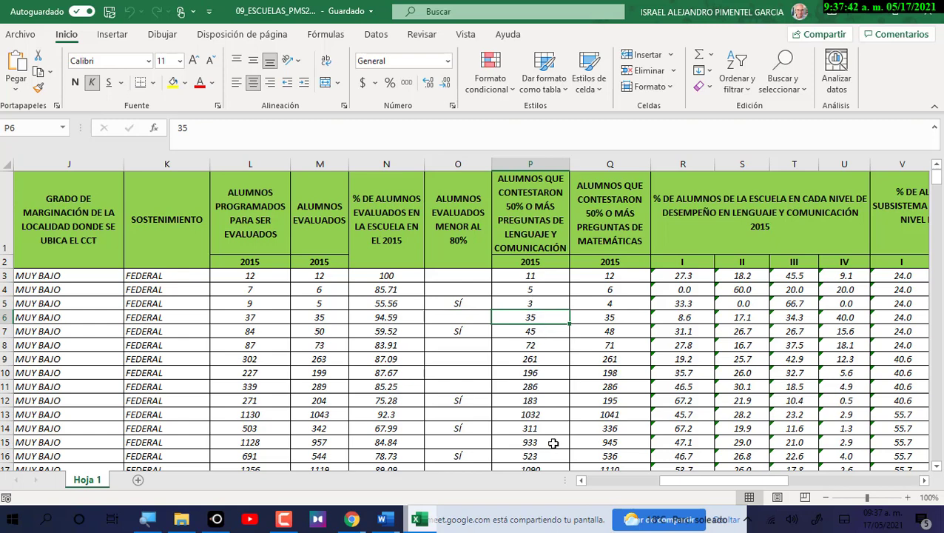
click(626, 296)
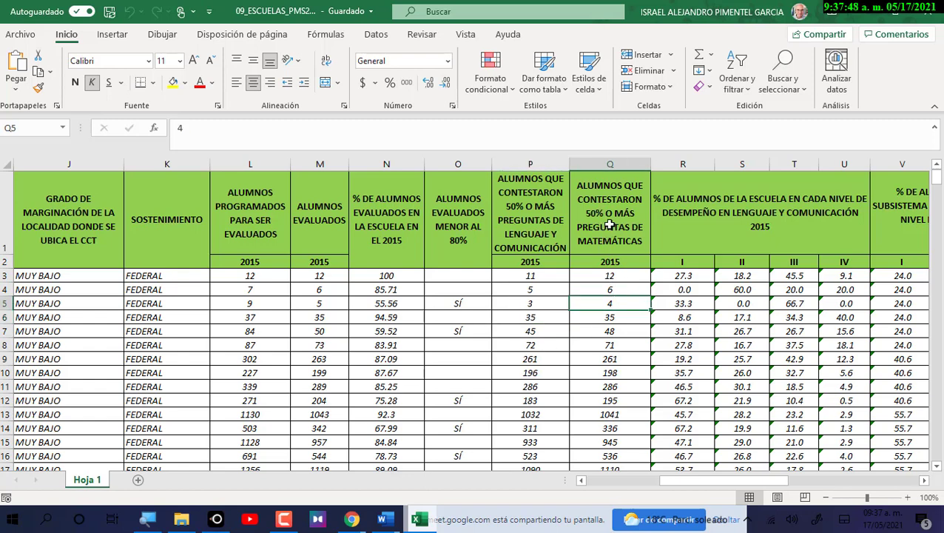
click(617, 317)
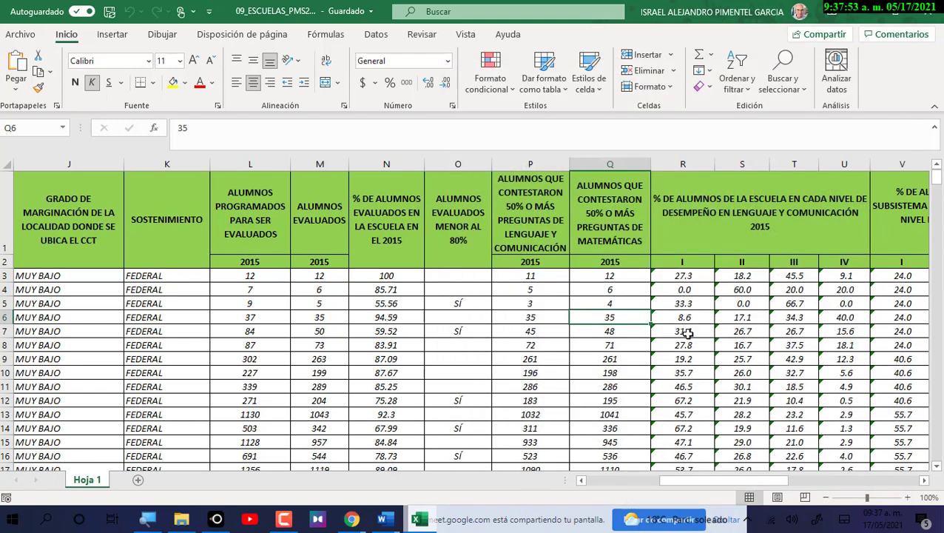
click(685, 332)
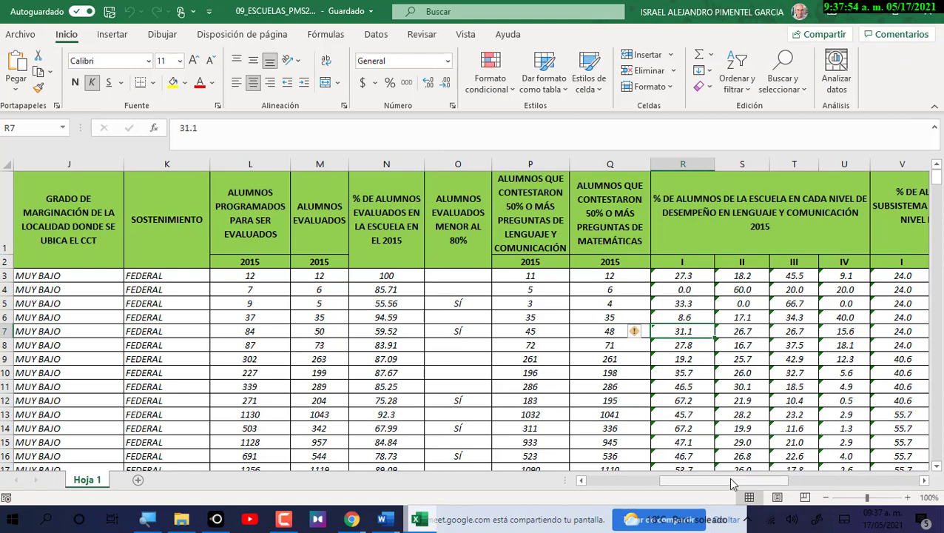
drag(735, 483, 770, 485)
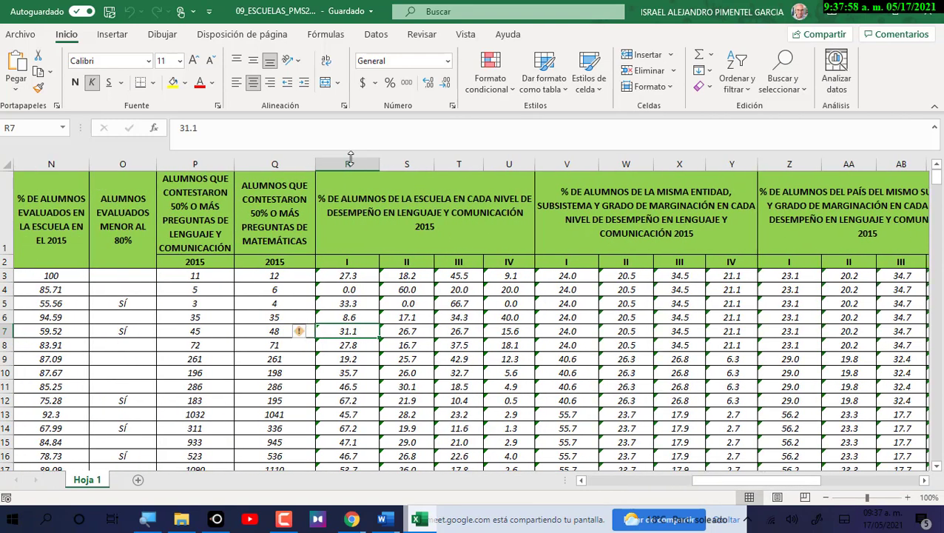
drag(348, 163, 899, 167)
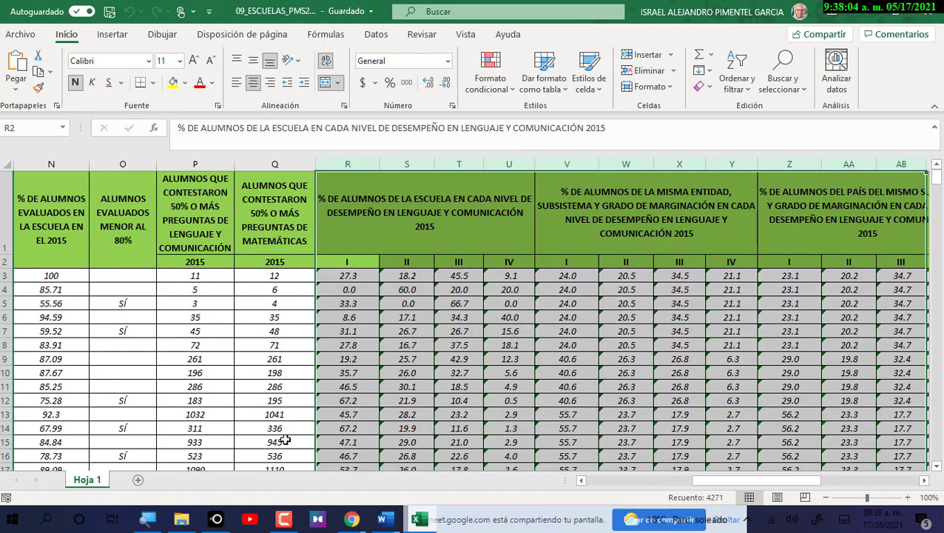
click(351, 518)
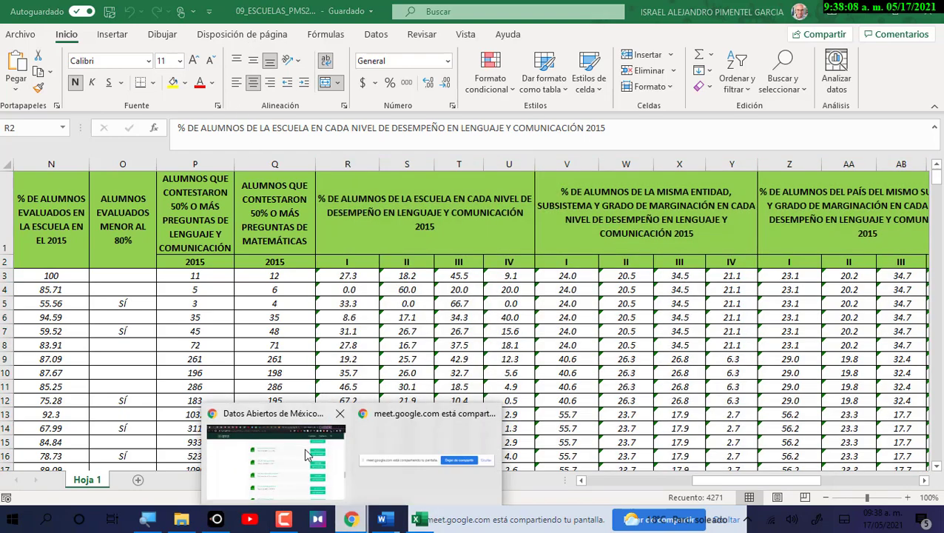
Open the Facebook tab and view a student's chat thread in full Messenger.
click(308, 454)
click(304, 12)
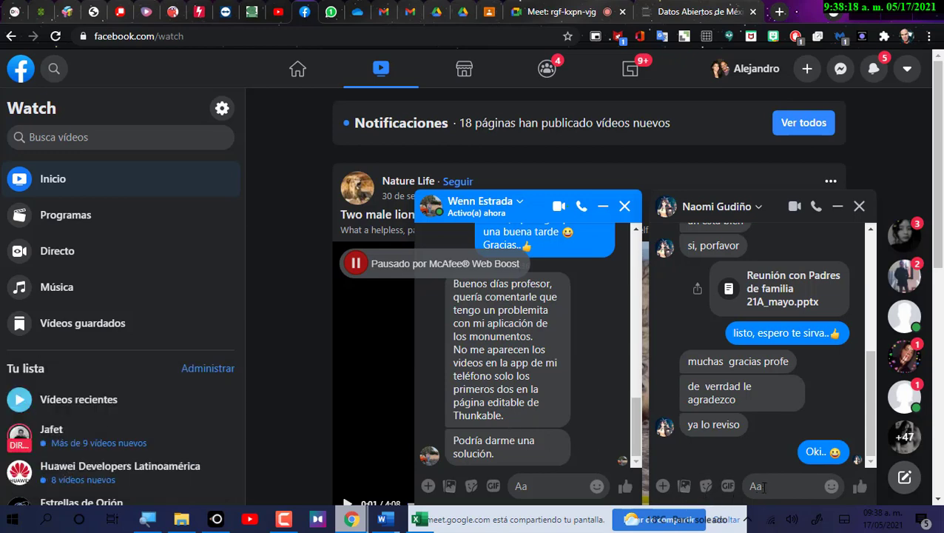
click(841, 70)
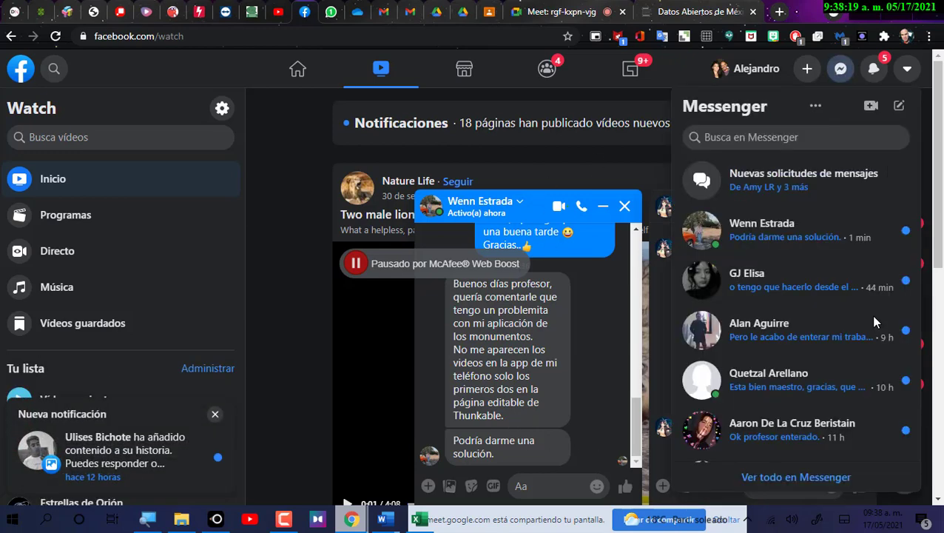
click(769, 481)
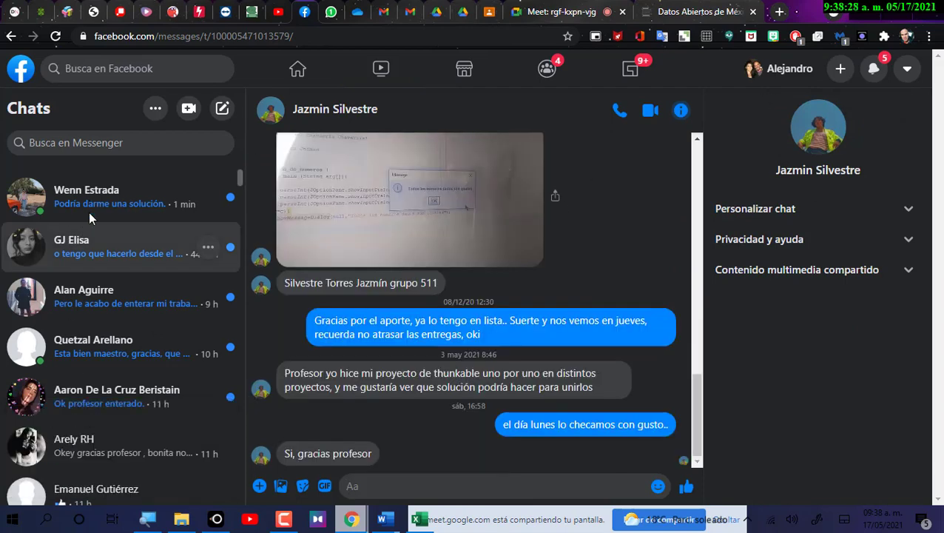
click(89, 230)
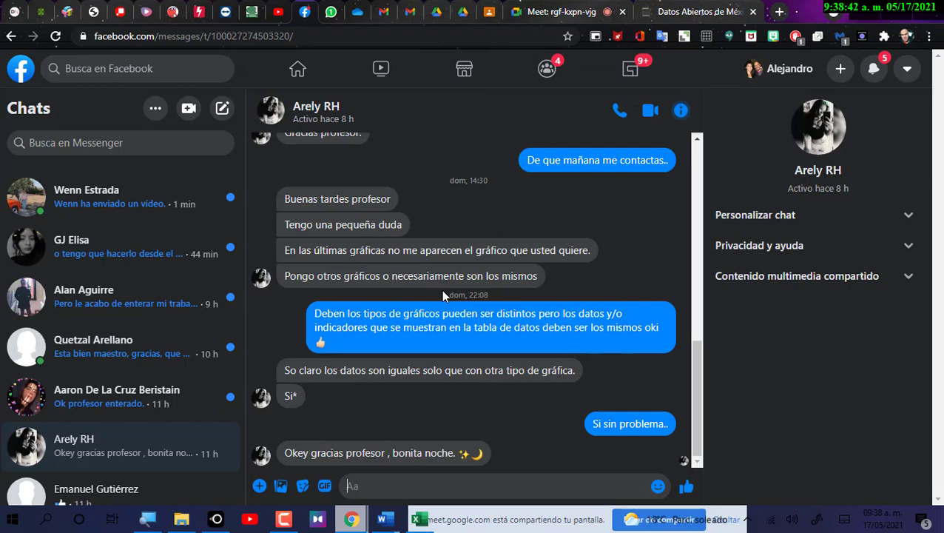
Return via the Meet tab to Excel and select the merged header above columns R–U.
click(581, 12)
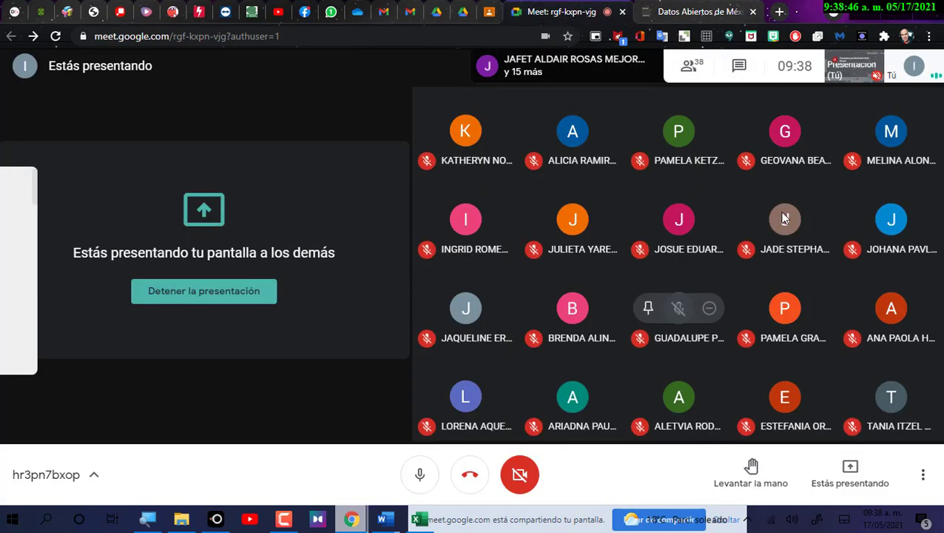
click(416, 520)
click(424, 200)
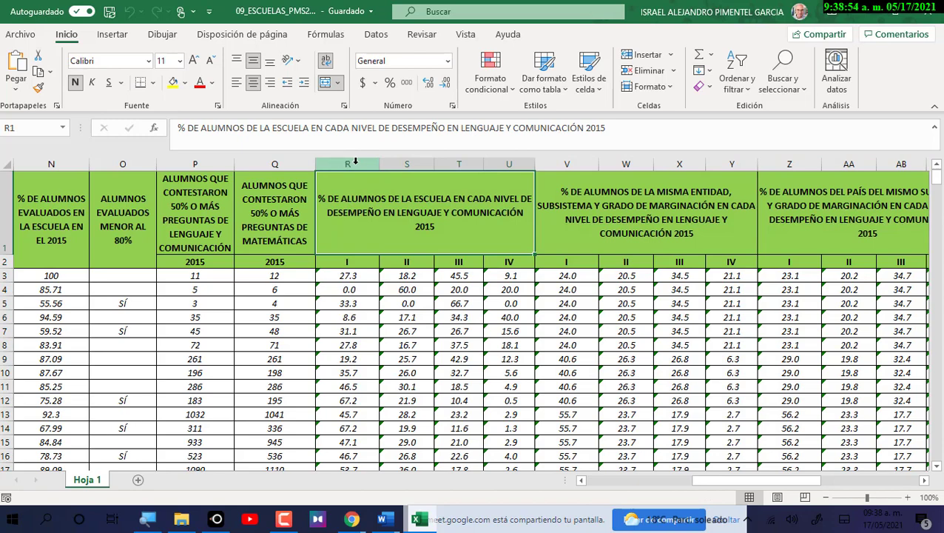
Select columns R through AO, clear them, then undo the deletion.
click(355, 160)
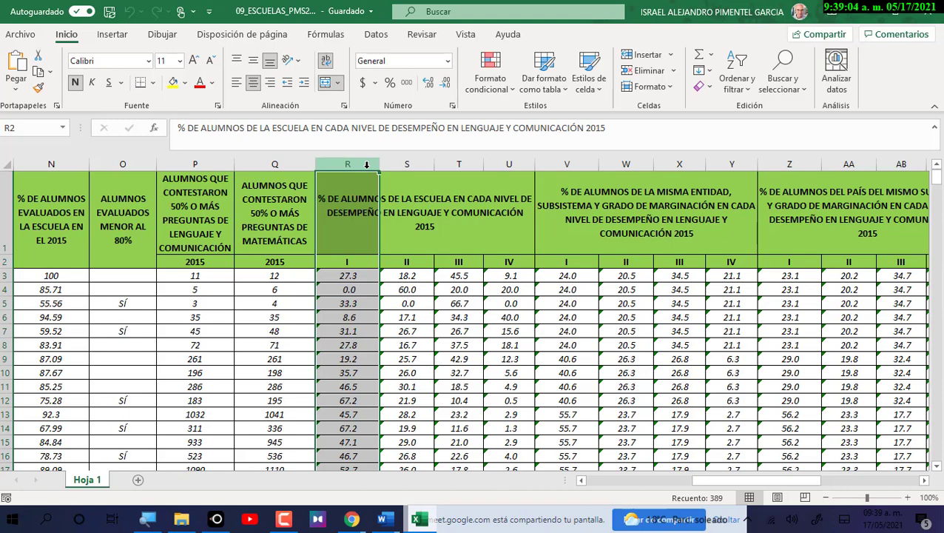
drag(366, 164, 916, 162)
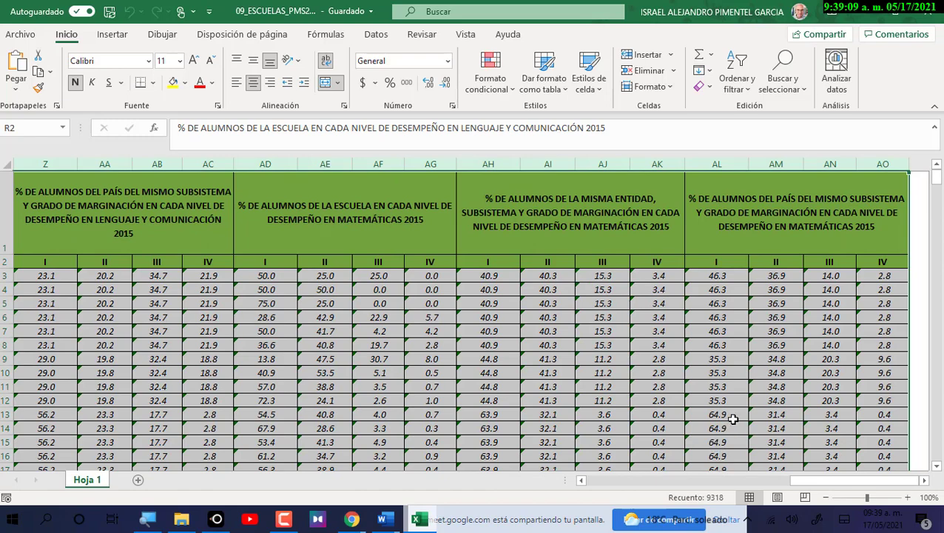
key(Delete)
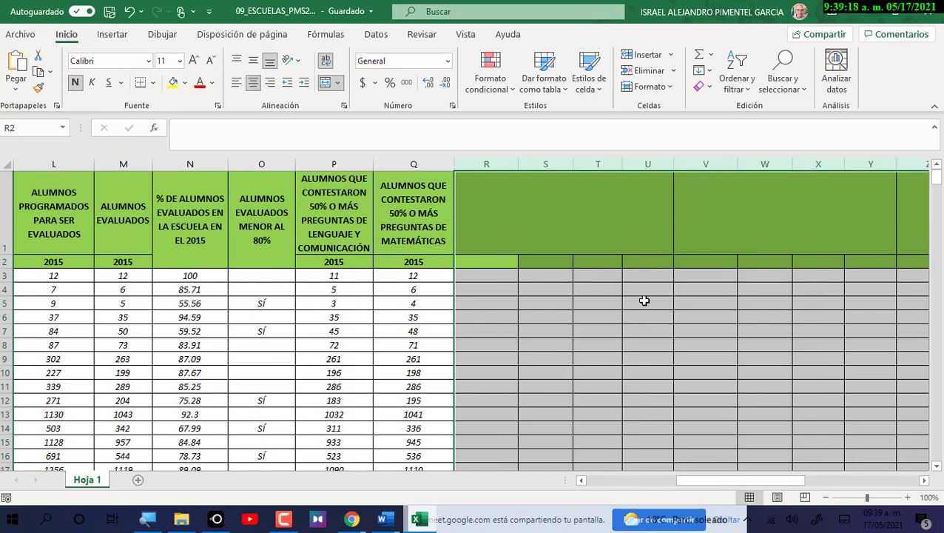
key(ctrl+z)
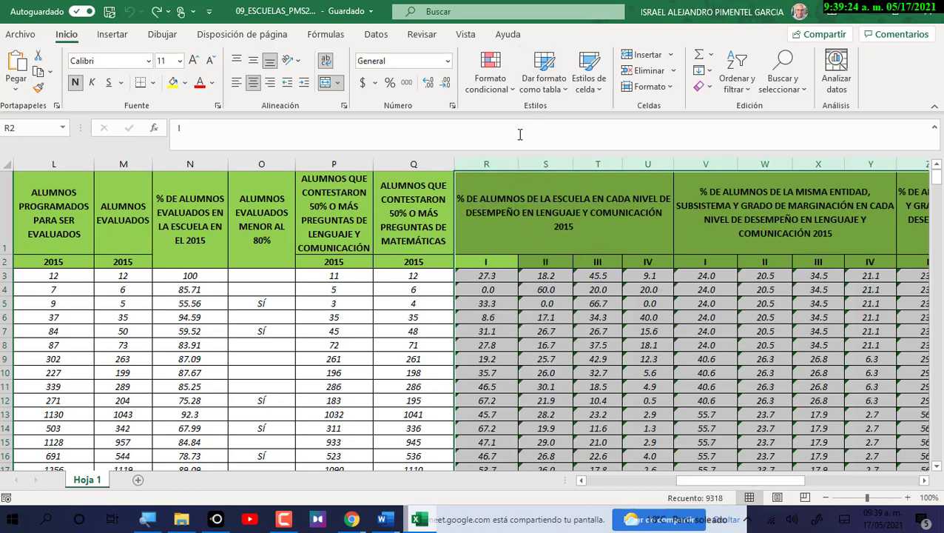
Reselect columns R through AO and switch to the Chrome Meet call.
click(477, 162)
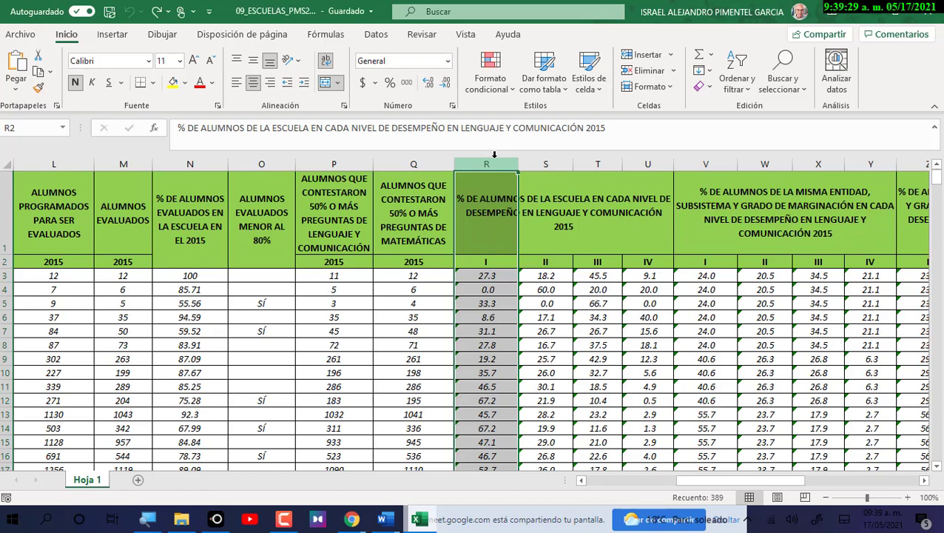
key(ctrl+shift+Right)
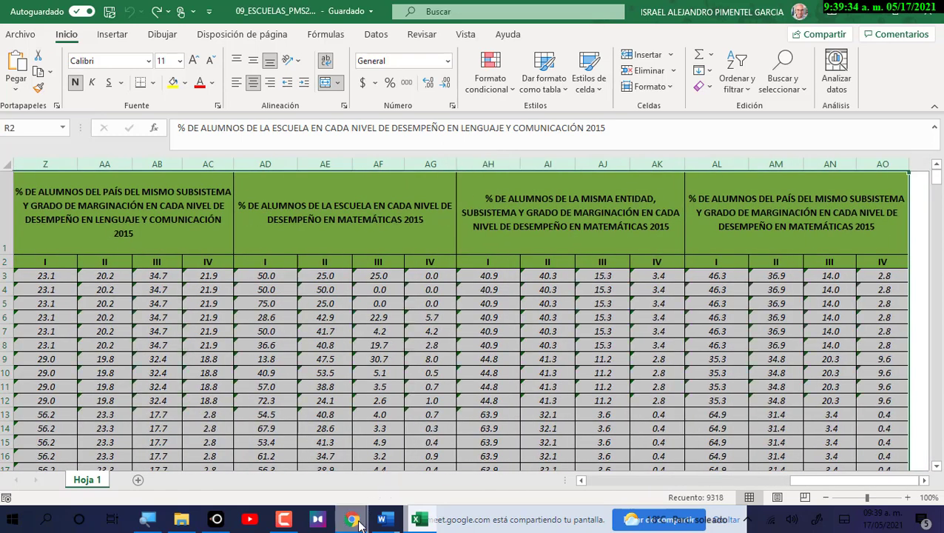
mouse_move(351, 519)
click(341, 466)
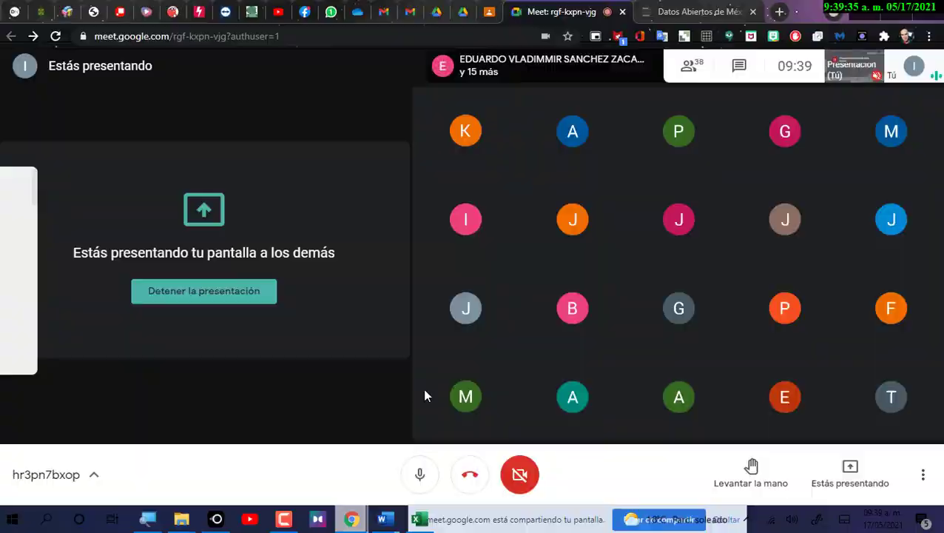
Search Google for 'teclado de un pc' in a new tab.
click(779, 11)
text(te)
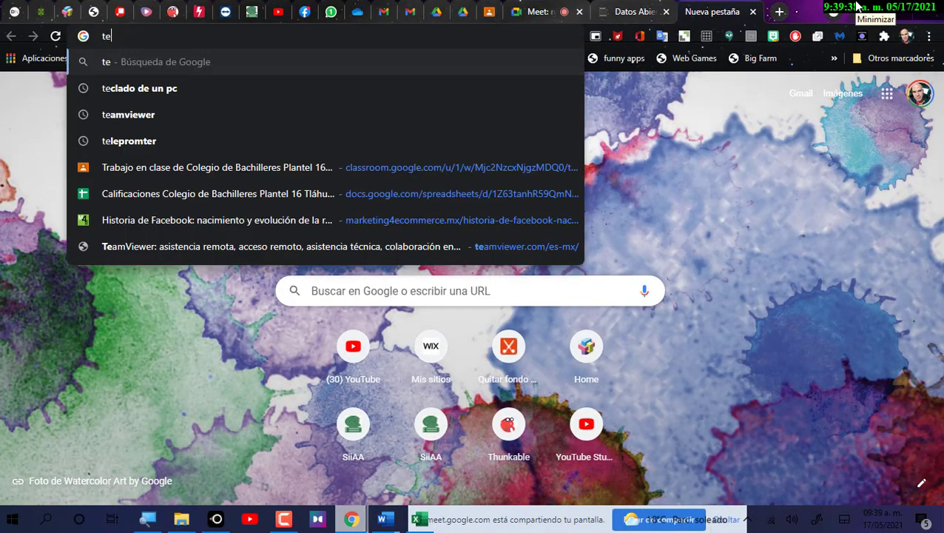
text(clado)
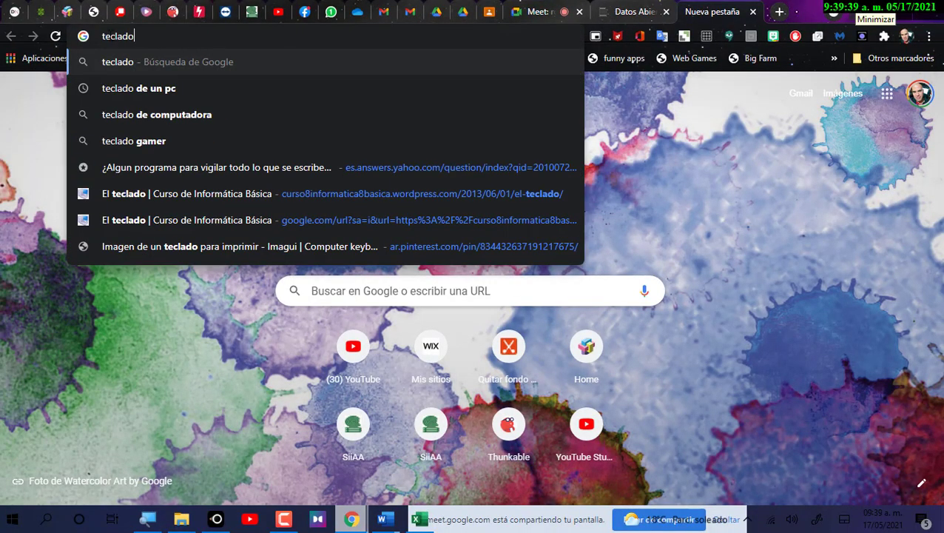
click(122, 88)
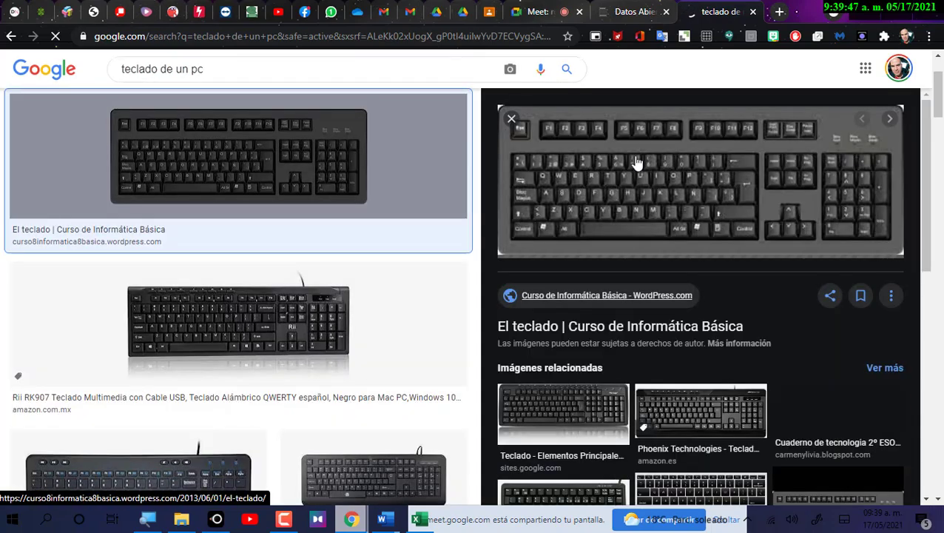
Open the full keyboard layout image from its WordPress source page, then return to Excel.
click(715, 239)
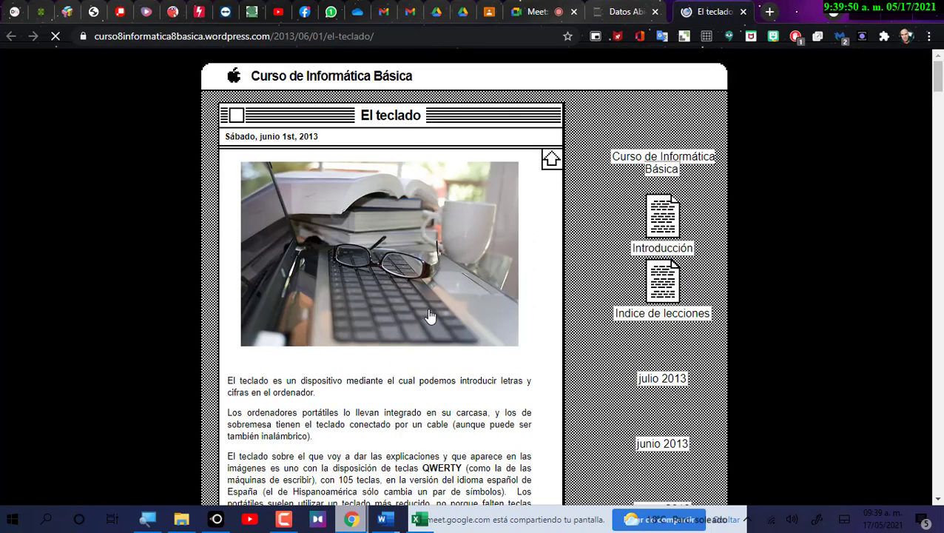
scroll(416, 280, down, 3)
click(415, 280)
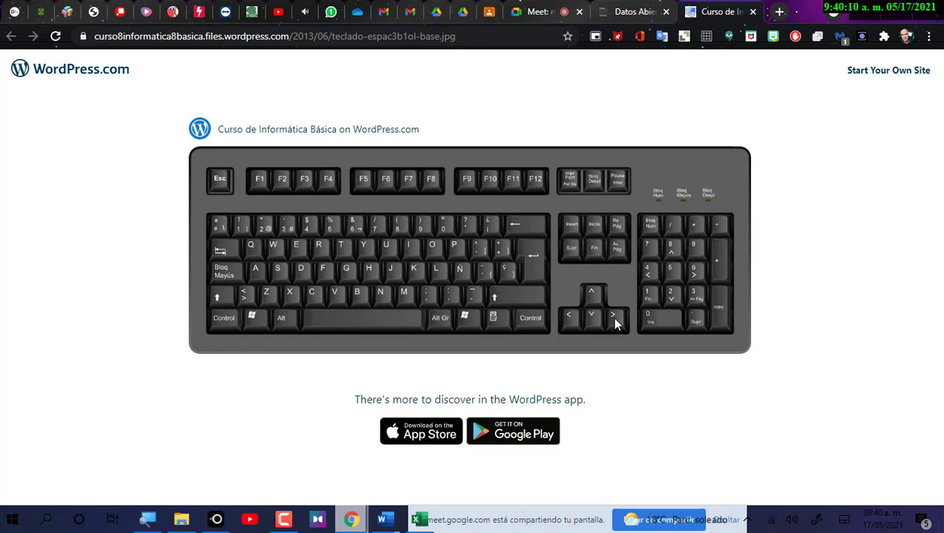
click(422, 518)
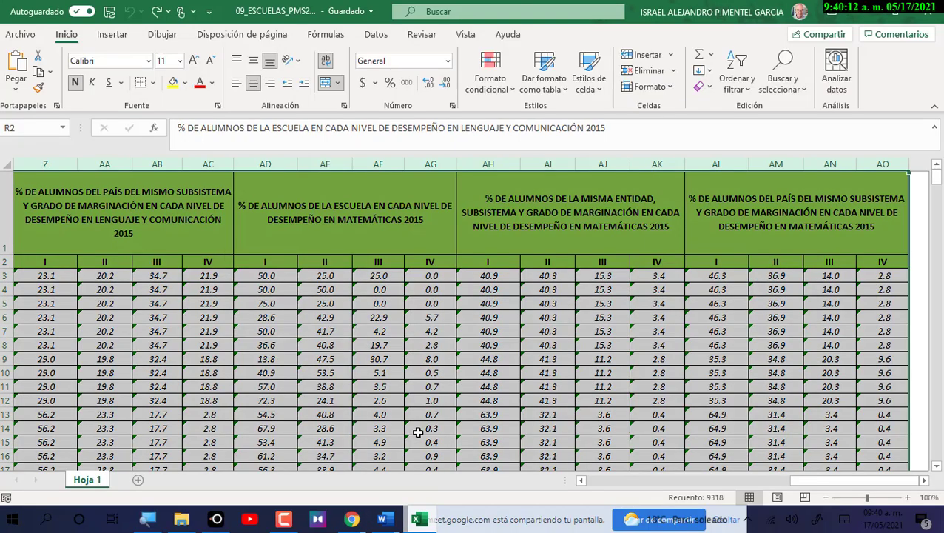
Delete the headers and values from column R onward, keeping the green formatting, then return to Chrome.
drag(583, 481, 583, 481)
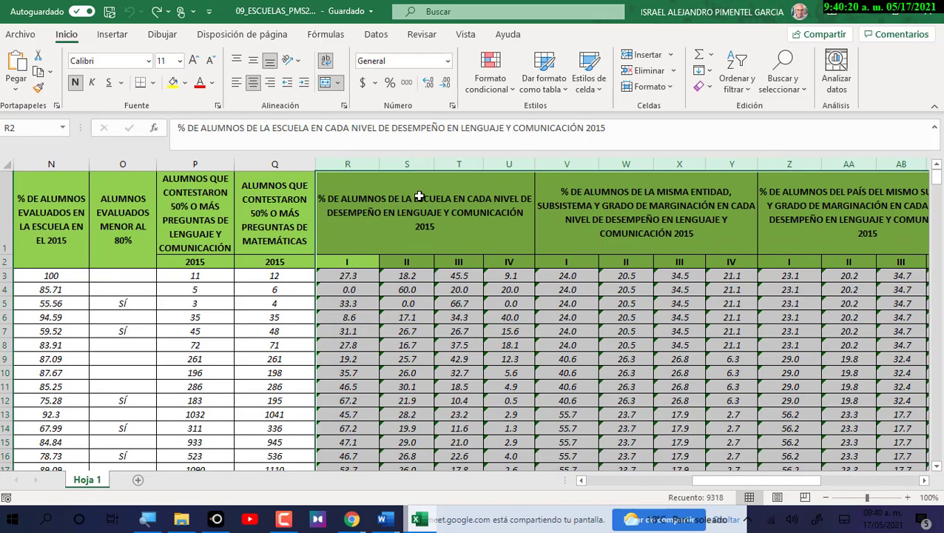
key(Delete)
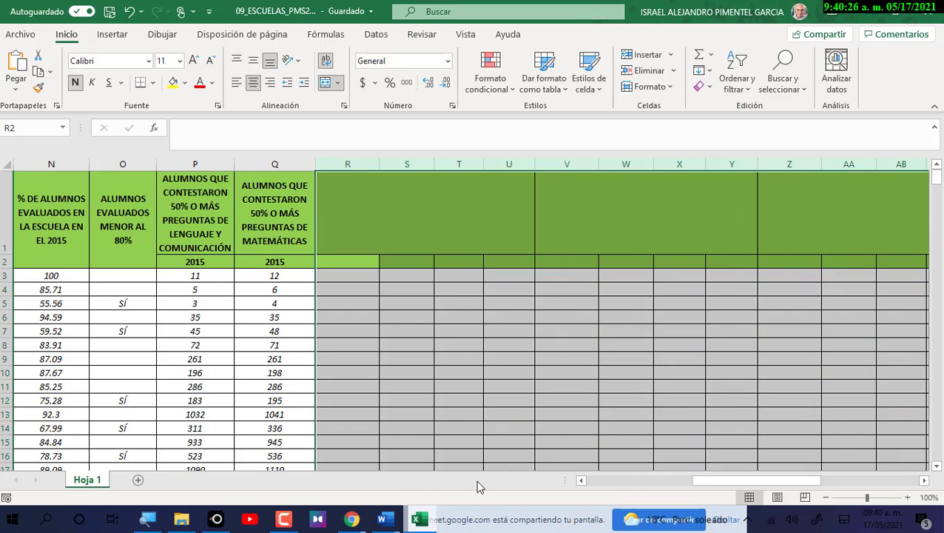
mouse_move(352, 518)
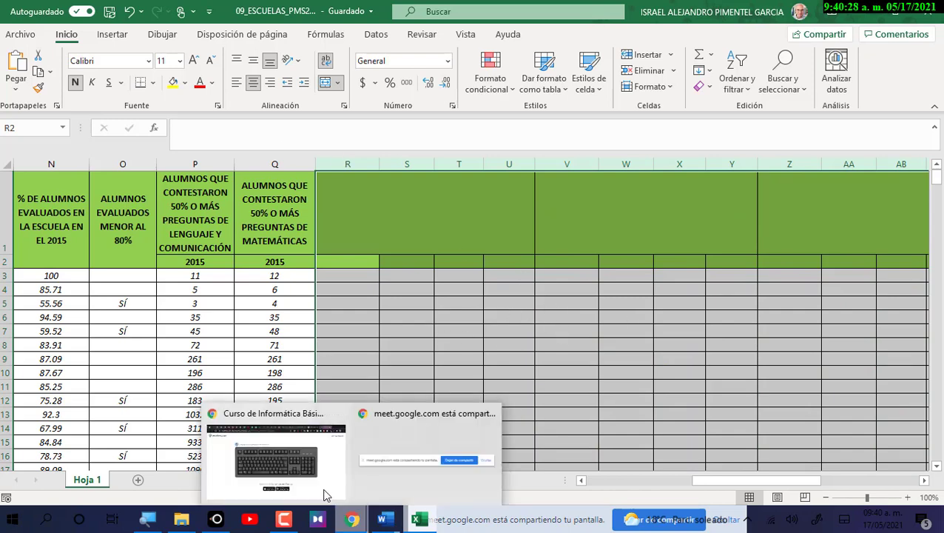
click(290, 456)
Open the Messenger chat of the student who asked for the workbook.
click(304, 11)
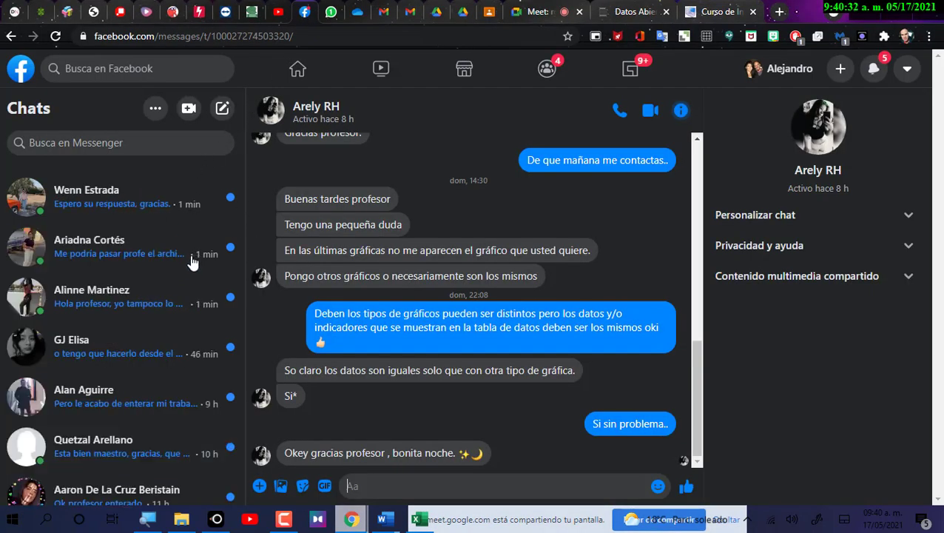
scroll(189, 227, down, 5)
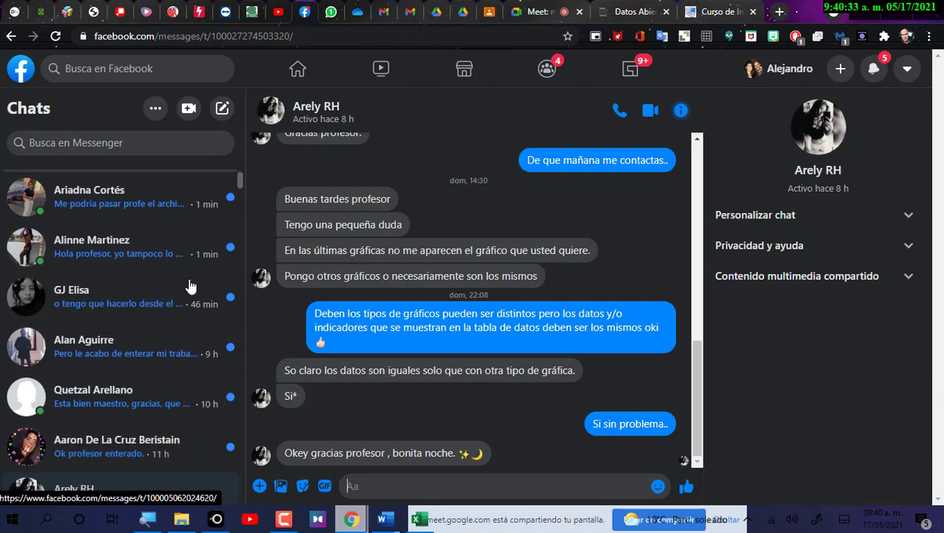
scroll(200, 229, up, 5)
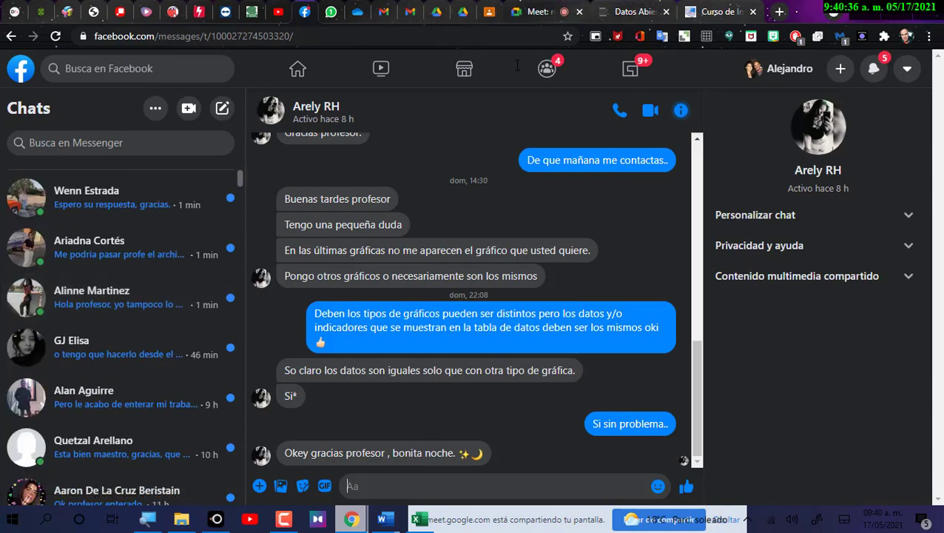
click(420, 520)
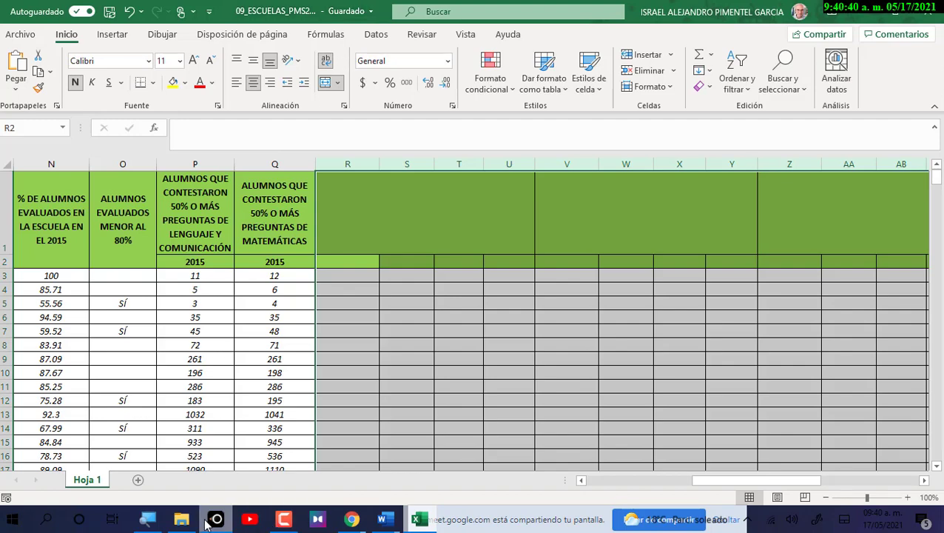
mouse_move(352, 519)
click(280, 453)
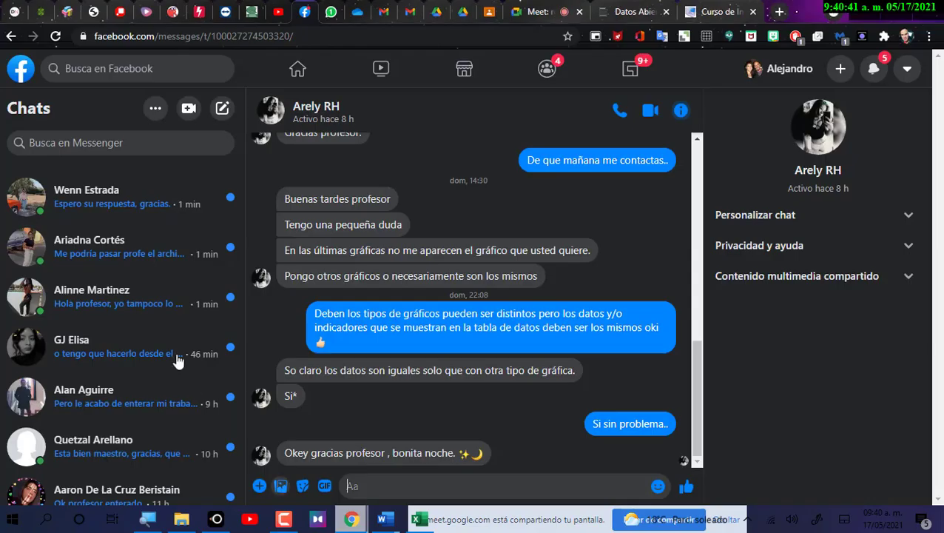
click(109, 252)
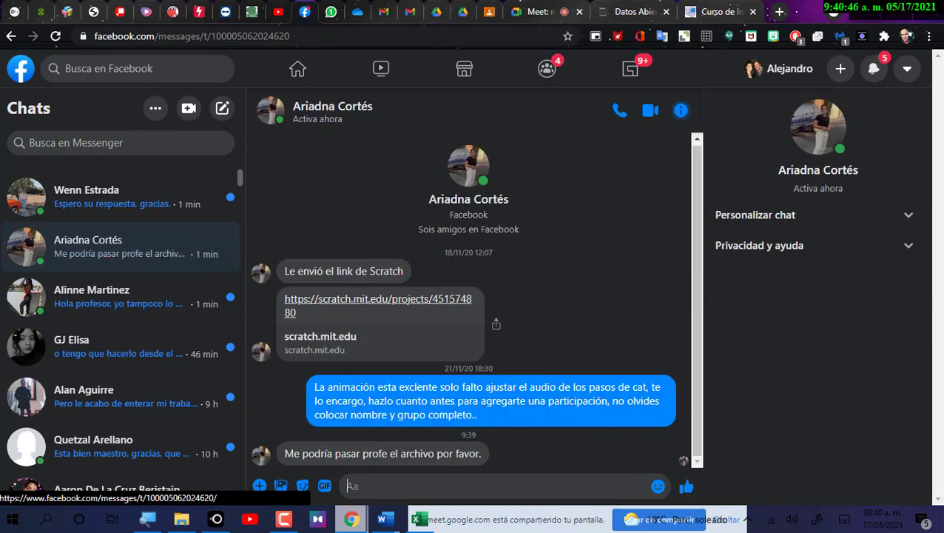
Try attaching 09_ESCUELAS_PMS2015 and dismiss the file-in-use warning.
click(259, 485)
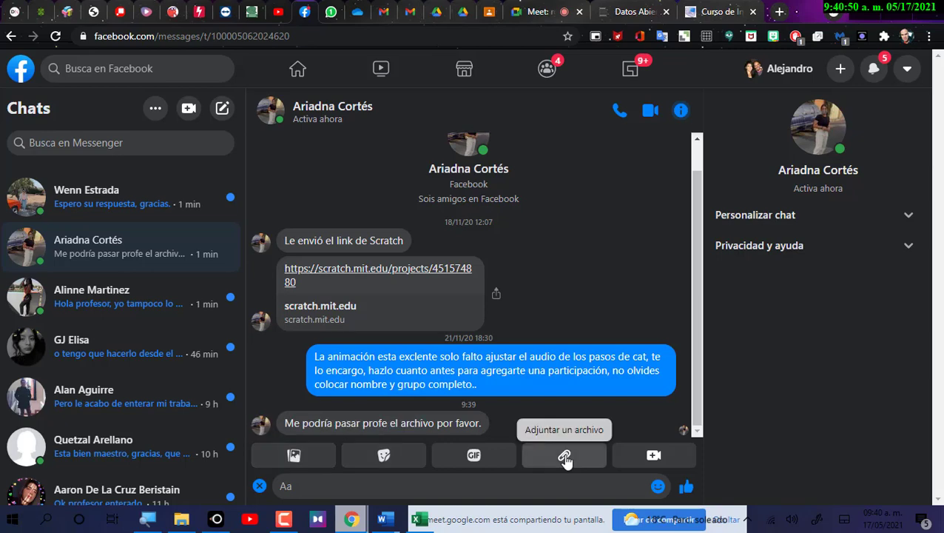
click(565, 455)
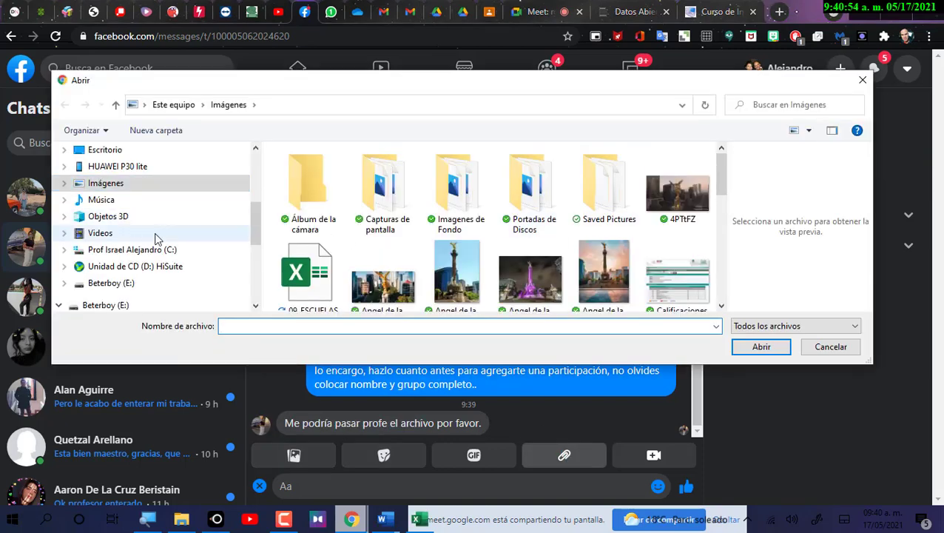
click(306, 274)
click(765, 347)
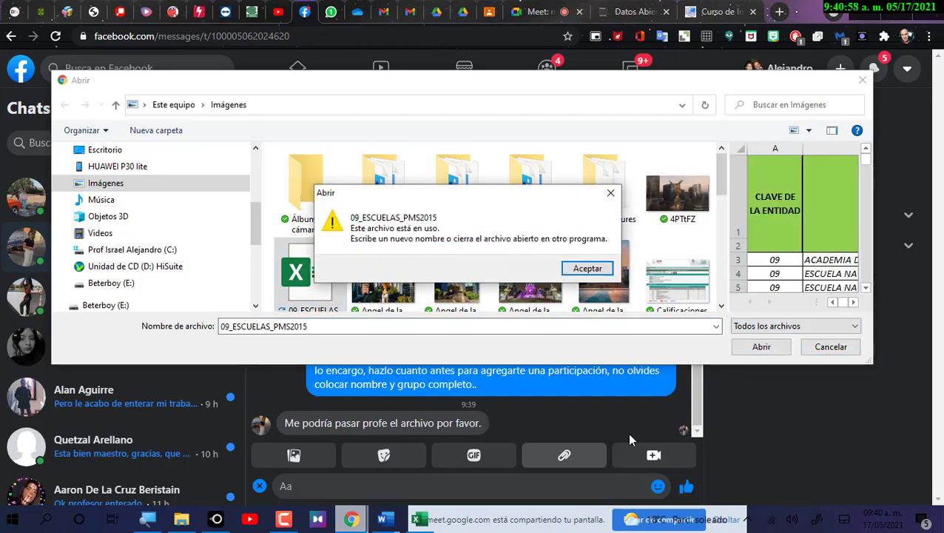
click(588, 268)
scroll(717, 309, down, 3)
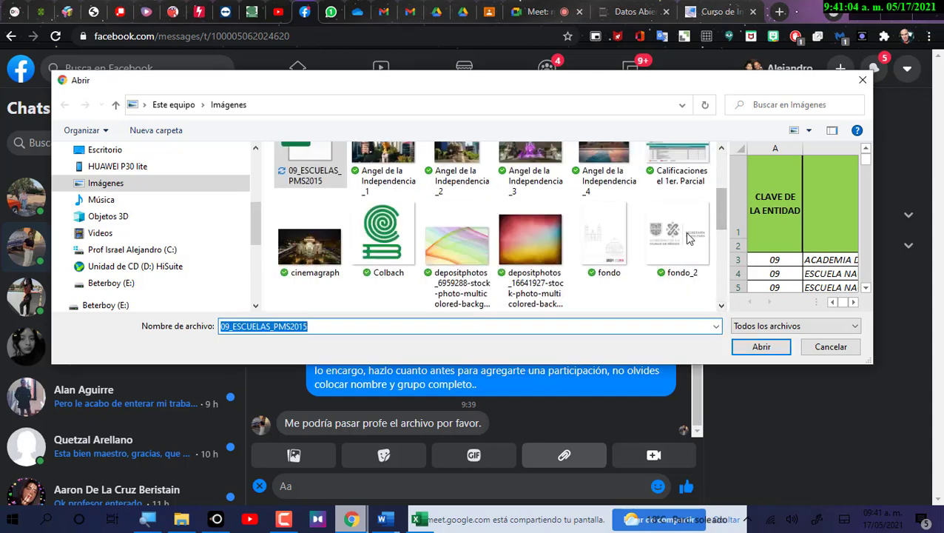
Save the workbook in Excel, then attach and send 09_ESCUELAS_PMS2015.xlsx in the chat.
click(425, 521)
click(110, 12)
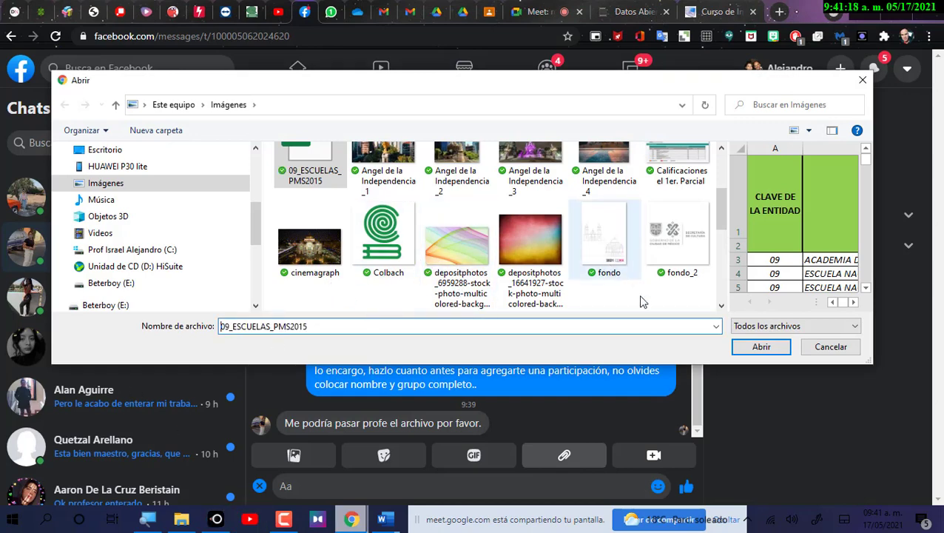
click(752, 347)
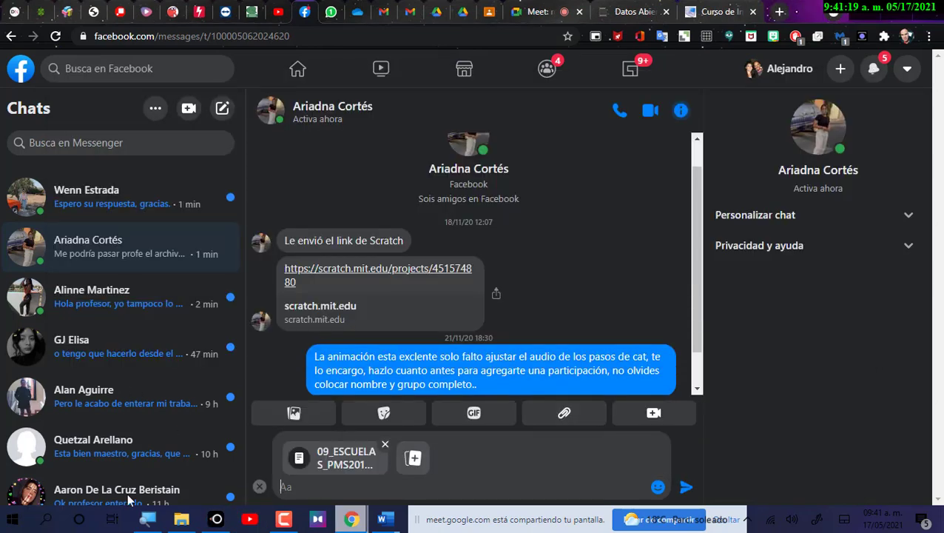
click(686, 486)
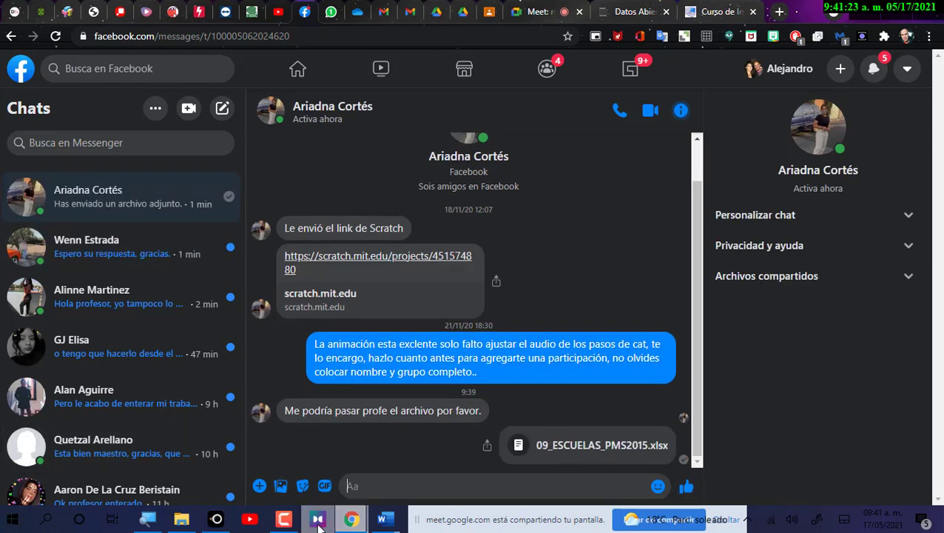
click(181, 518)
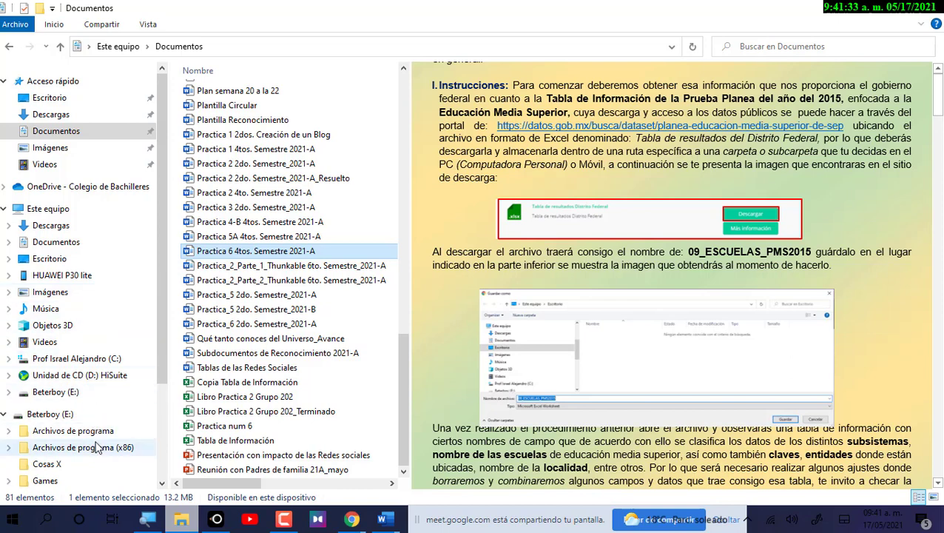
scroll(78, 419, down, 3)
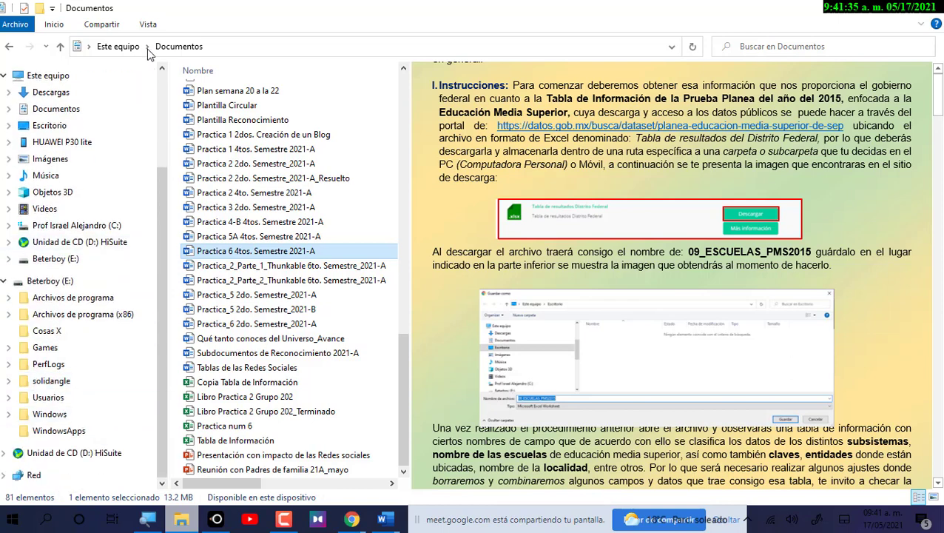
click(854, 7)
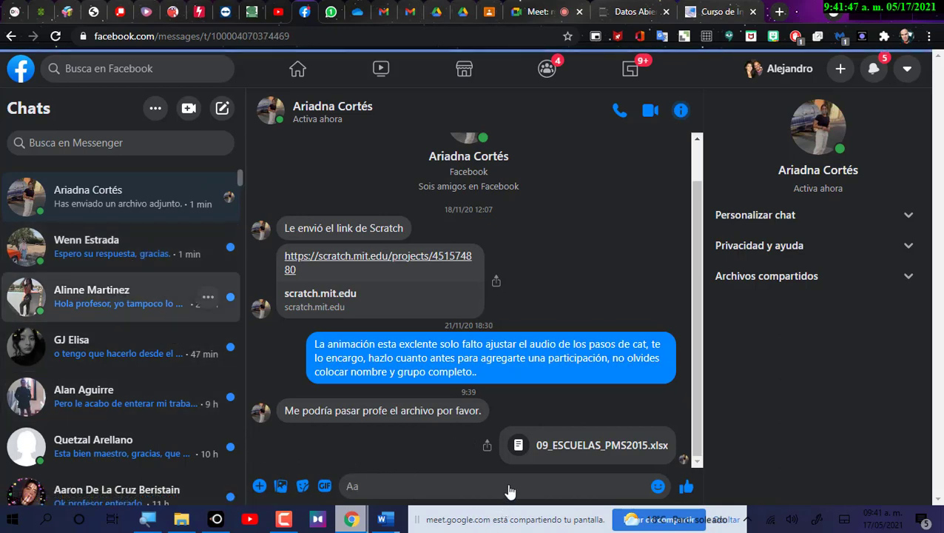
Open the second student's chat and send 09_ESCUELAS_PMS2015.xlsx as an attachment.
click(141, 293)
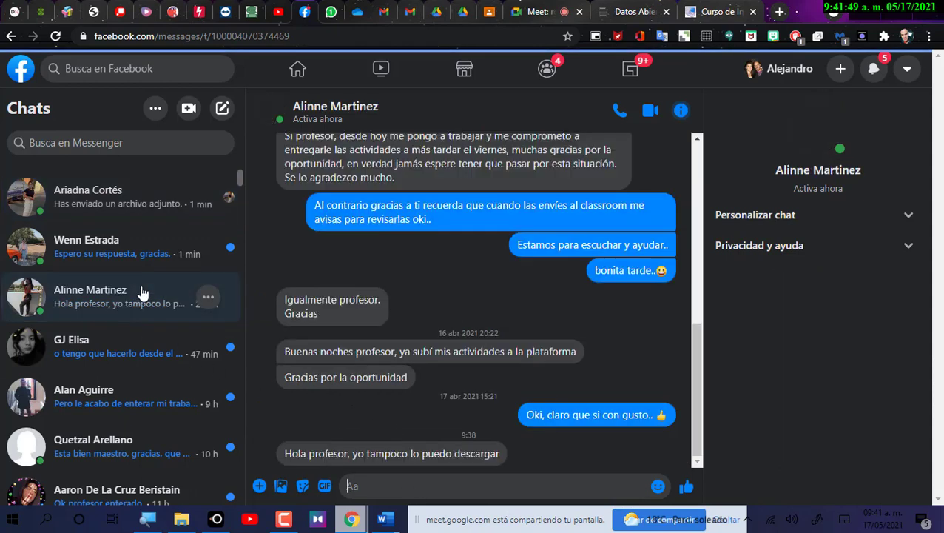
click(259, 485)
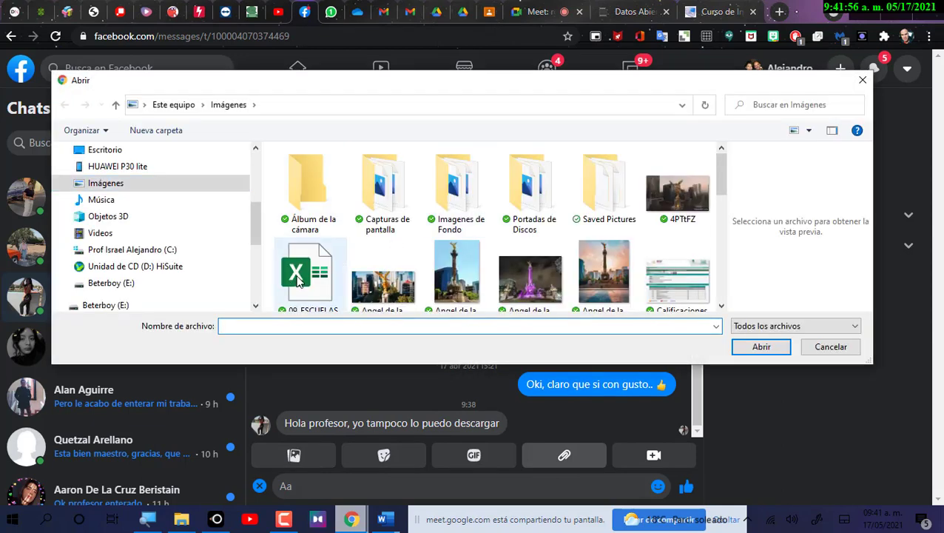
click(309, 272)
click(761, 347)
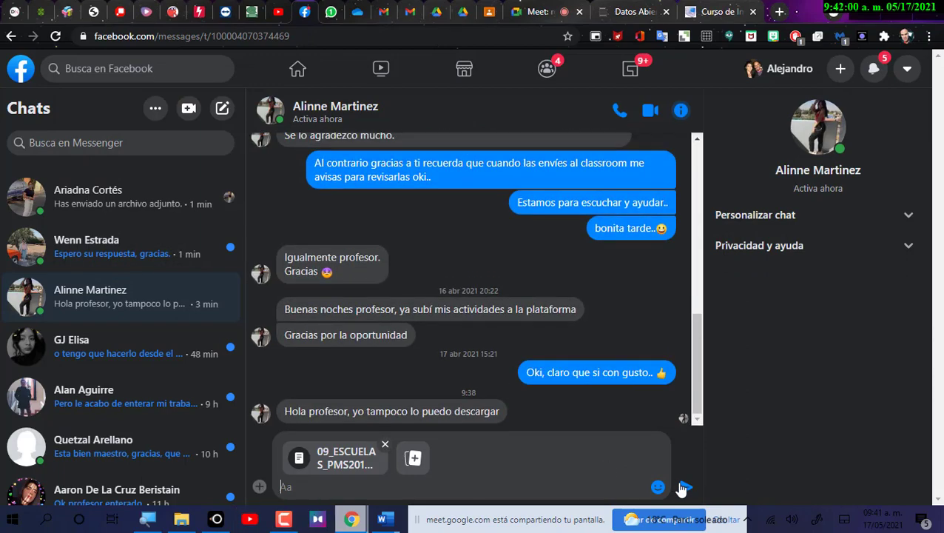
click(682, 489)
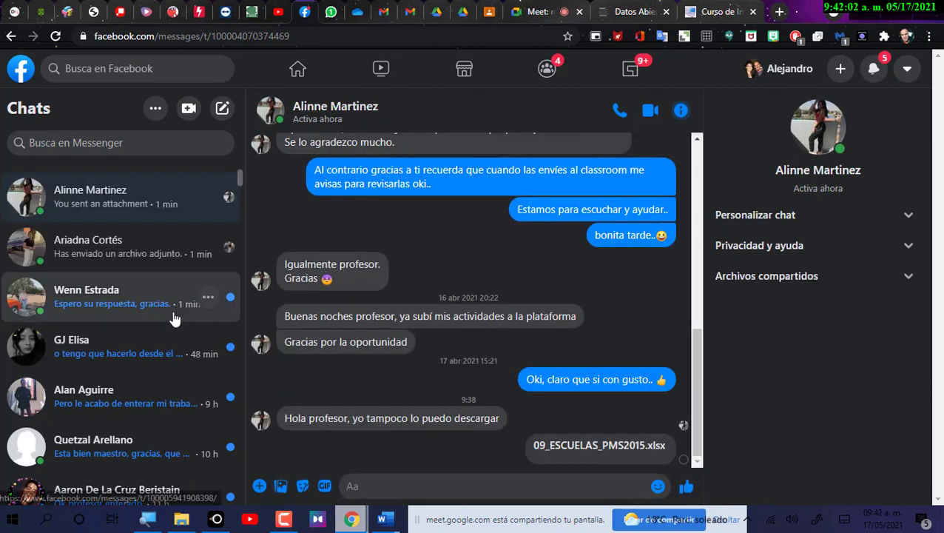
Open 09_ESCUELAS_PMS2015 from Imágenes, then select the blank formatted cells from column R rightward.
key(alt+Tab)
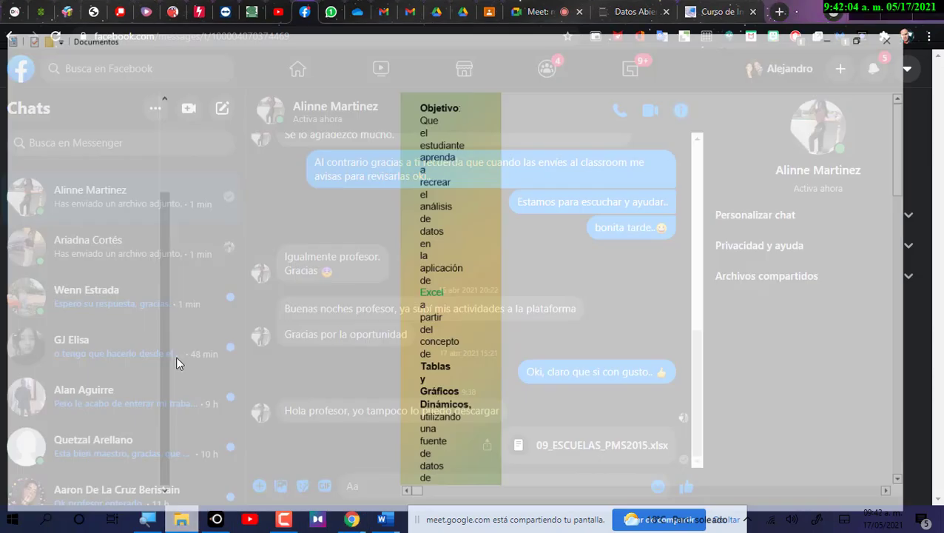
click(46, 158)
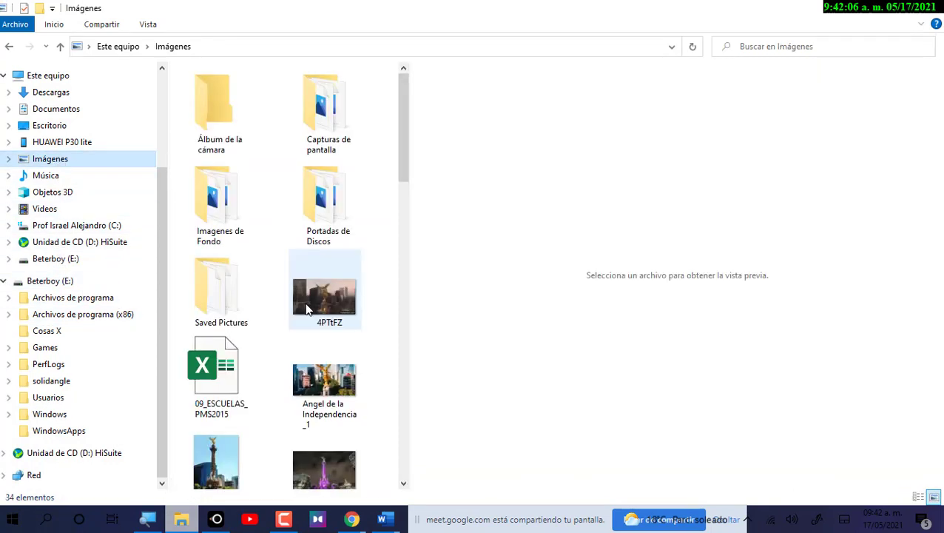
click(218, 374)
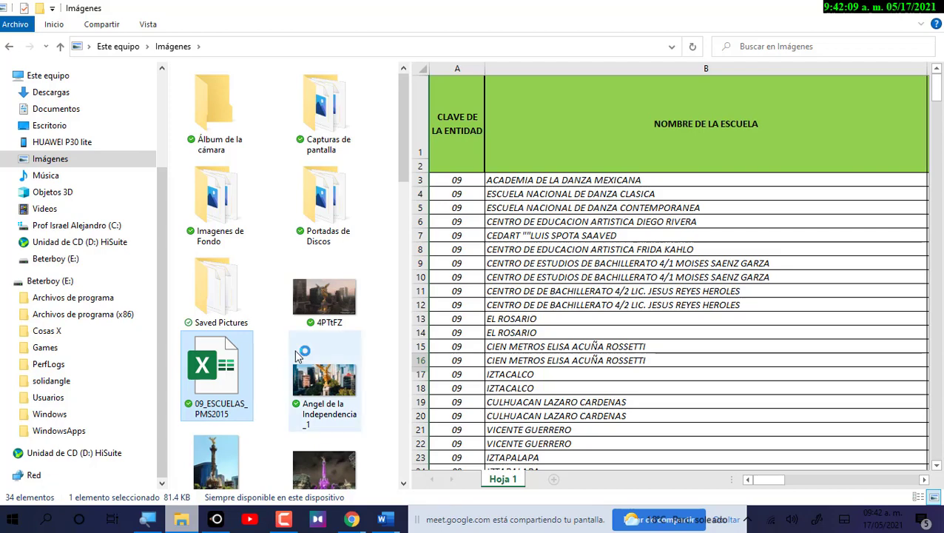
click(873, 7)
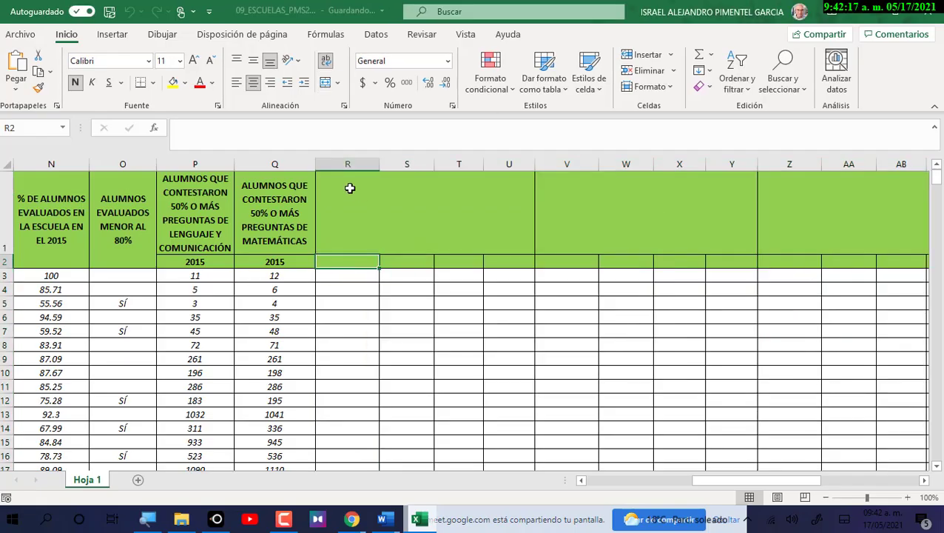
drag(348, 186, 444, 463)
scroll(415, 381, up, 5)
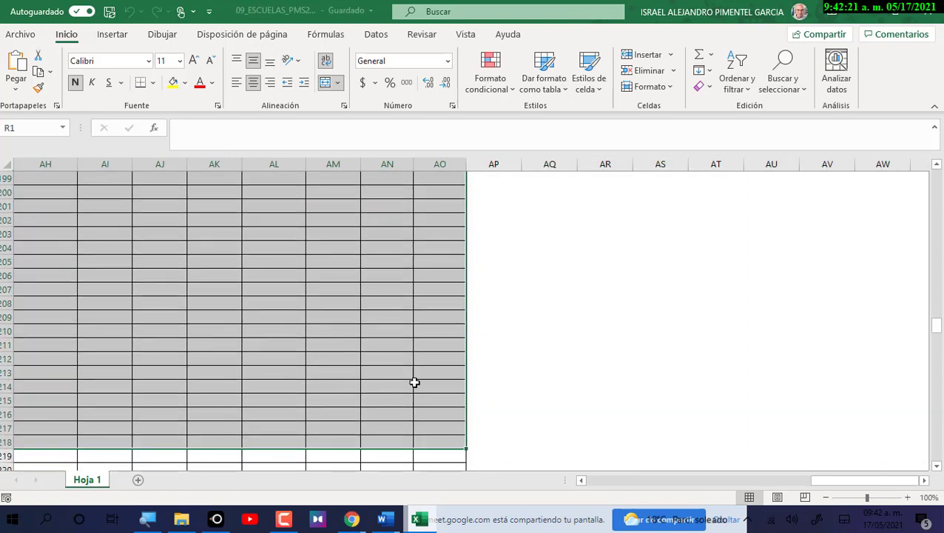
scroll(246, 320, up, 20)
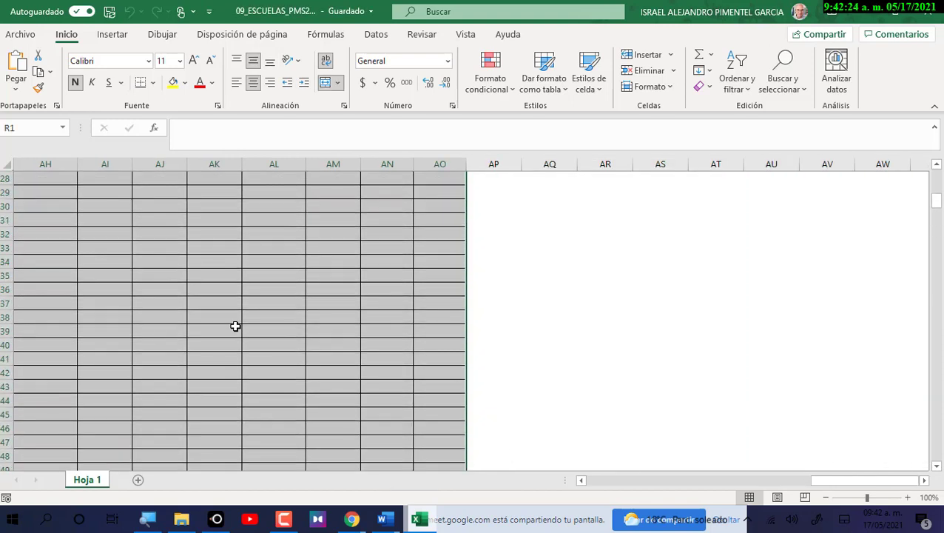
click(618, 483)
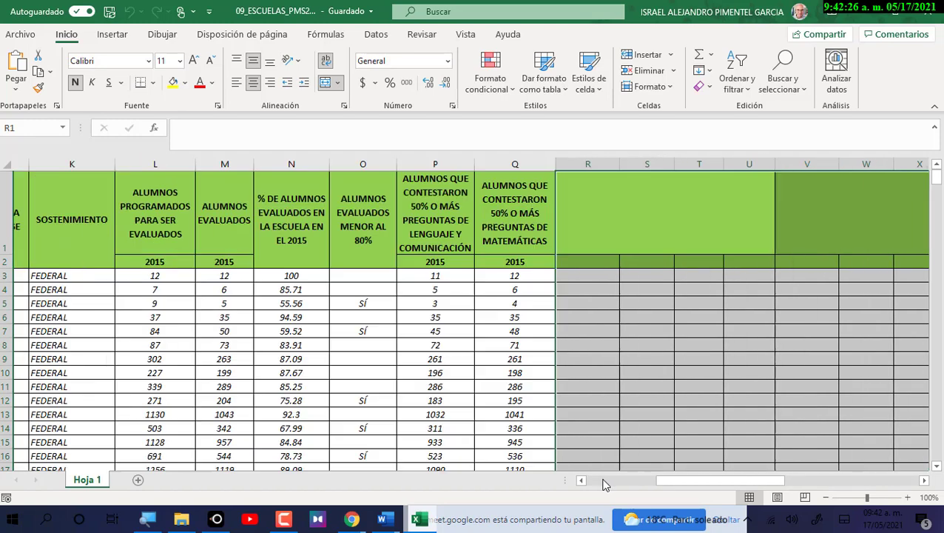
click(647, 343)
click(827, 157)
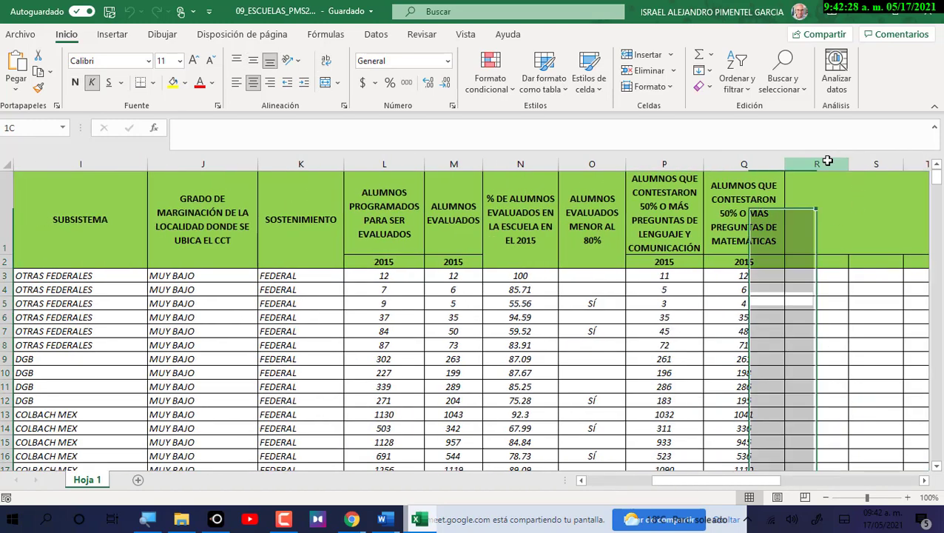
click(926, 481)
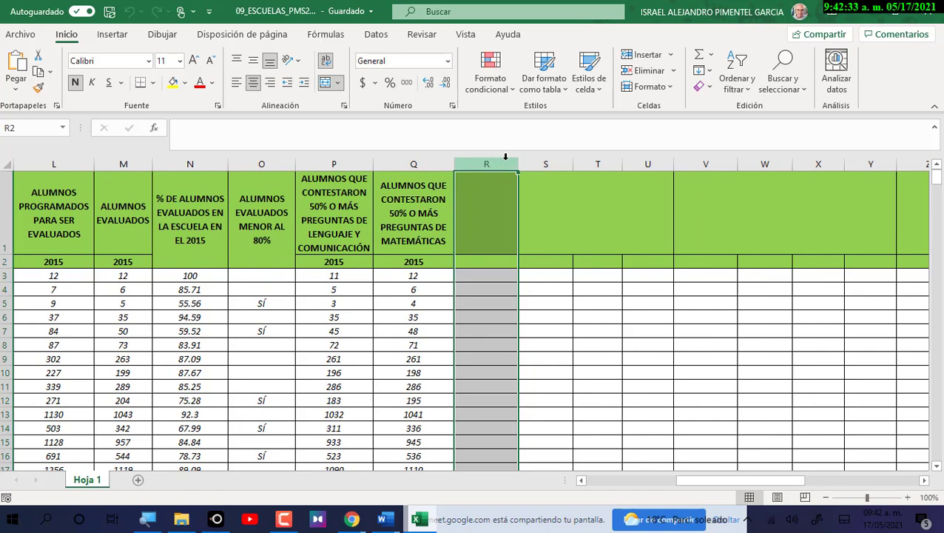
key(ctrl+shift+Right)
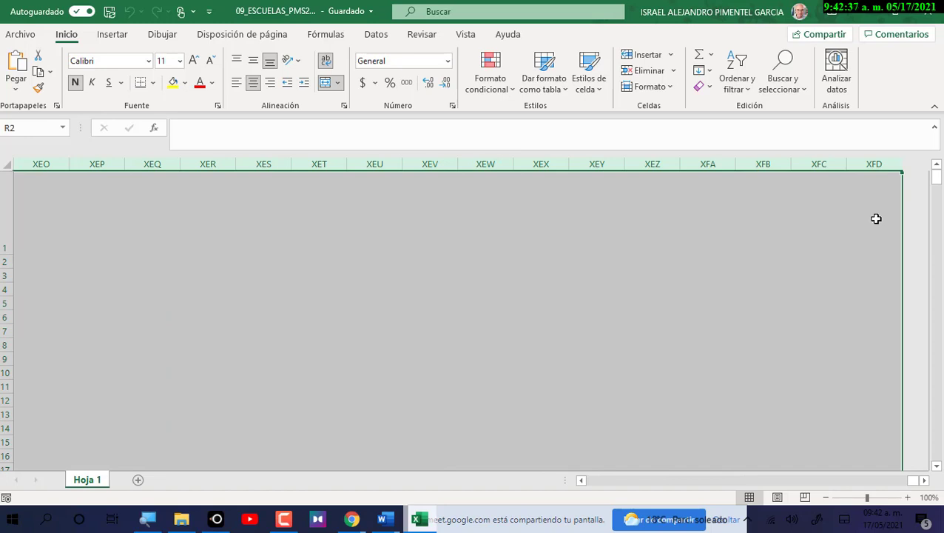
click(598, 483)
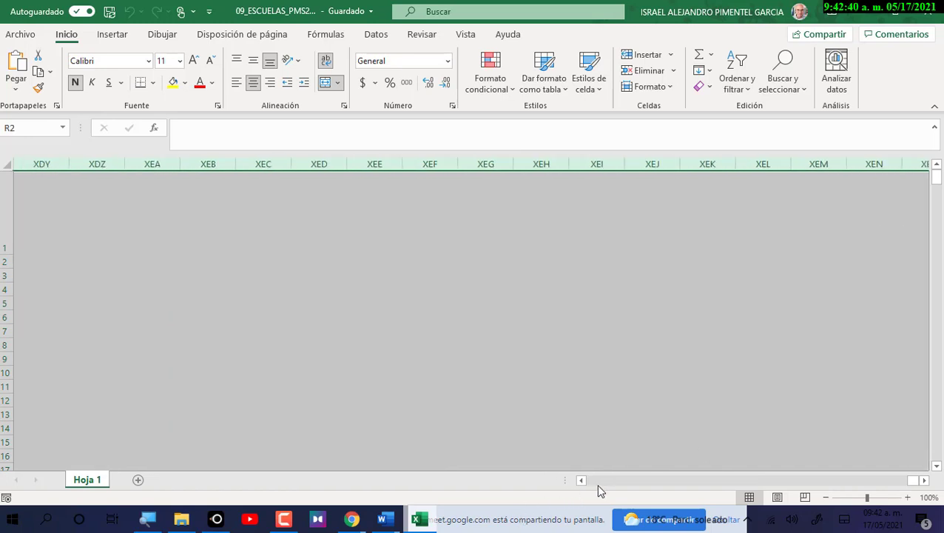
click(597, 486)
drag(911, 482, 571, 486)
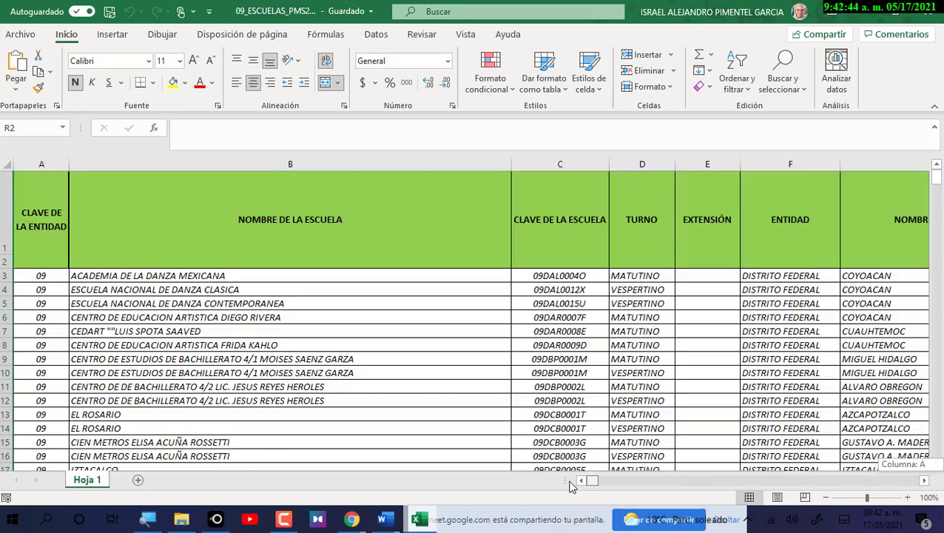
click(749, 376)
key(Right)
key(Right)
key(Right)
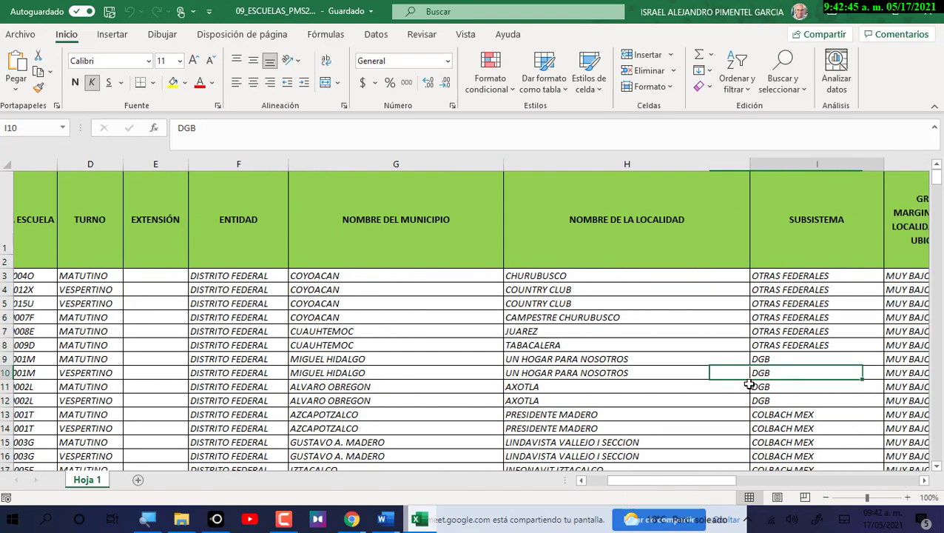
key(Right)
key(Right)
key(Right)
key(Right)
key(Right)
key(Right)
key(Right)
key(Right)
key(Right)
key(Right)
key(Right)
key(Right)
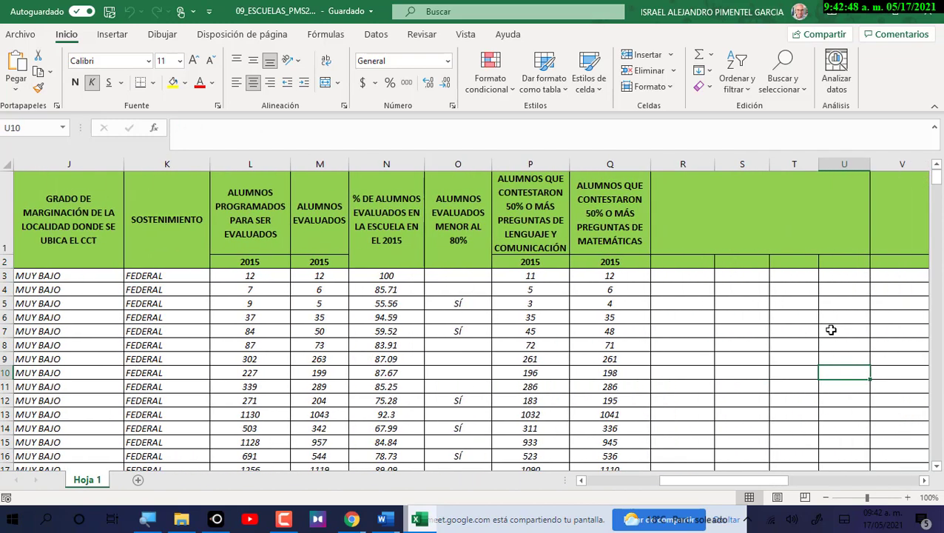
key(Right)
key(Right)
key(Right)
key(Right)
key(Right)
key(Right)
key(Right)
key(Right)
key(Right)
key(Right)
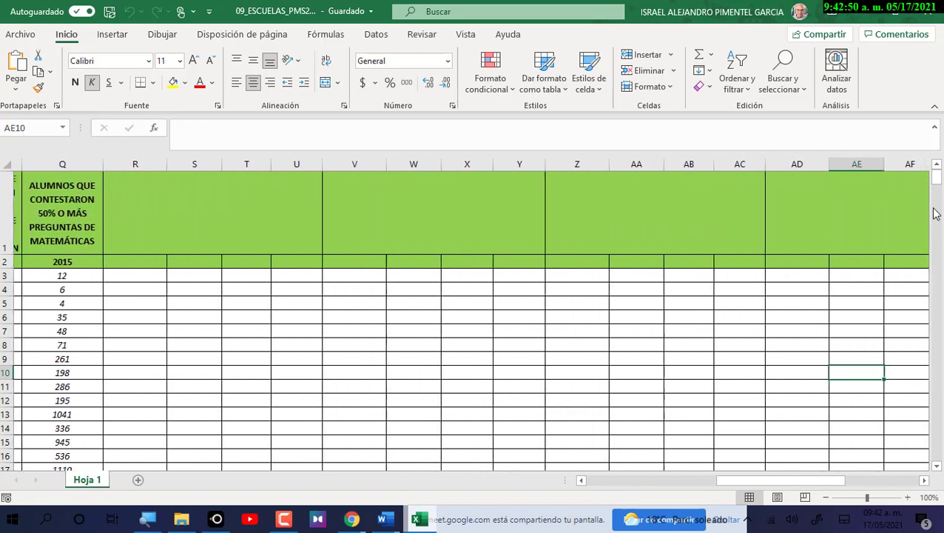
key(Right)
key(Right)
key(Right)
key(Right)
key(Right)
key(Right)
key(Right)
key(Right)
key(Right)
key(Right)
key(Right)
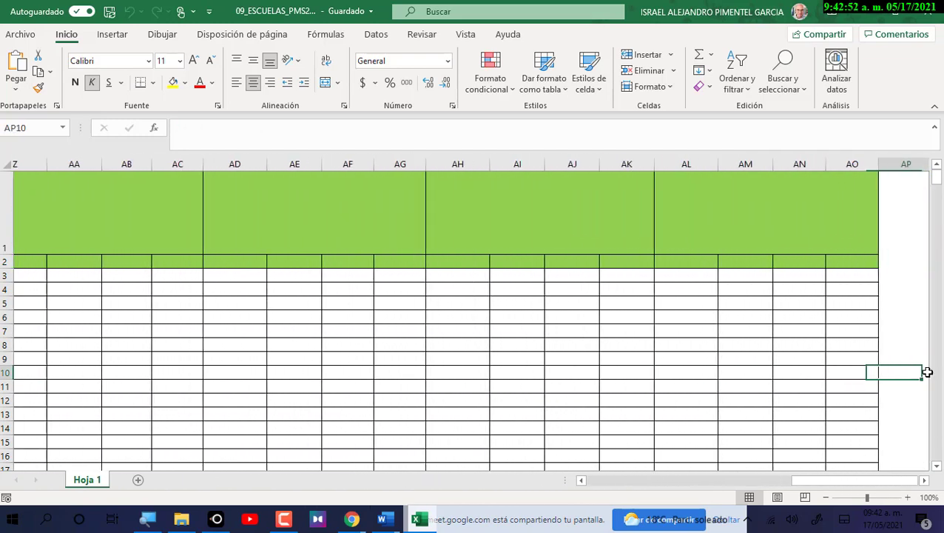
key(Right)
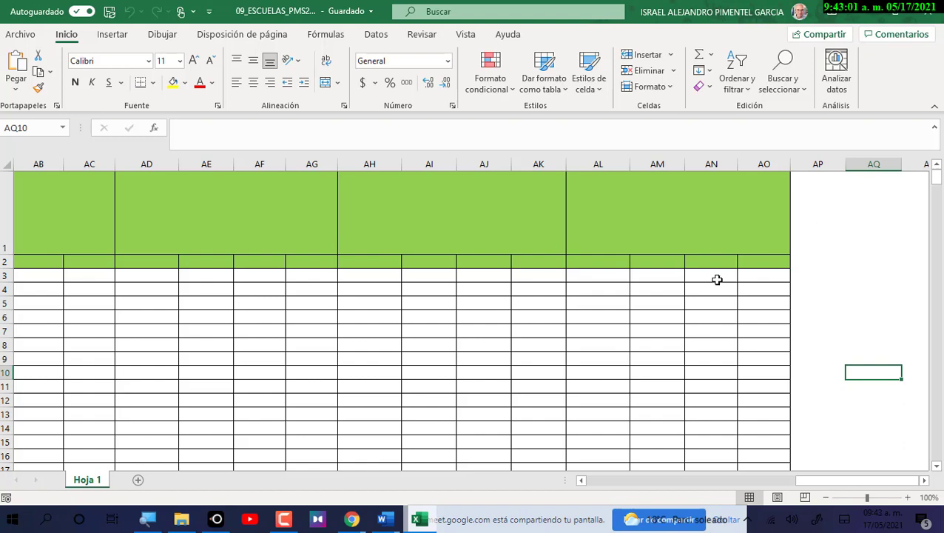
drag(814, 481, 704, 485)
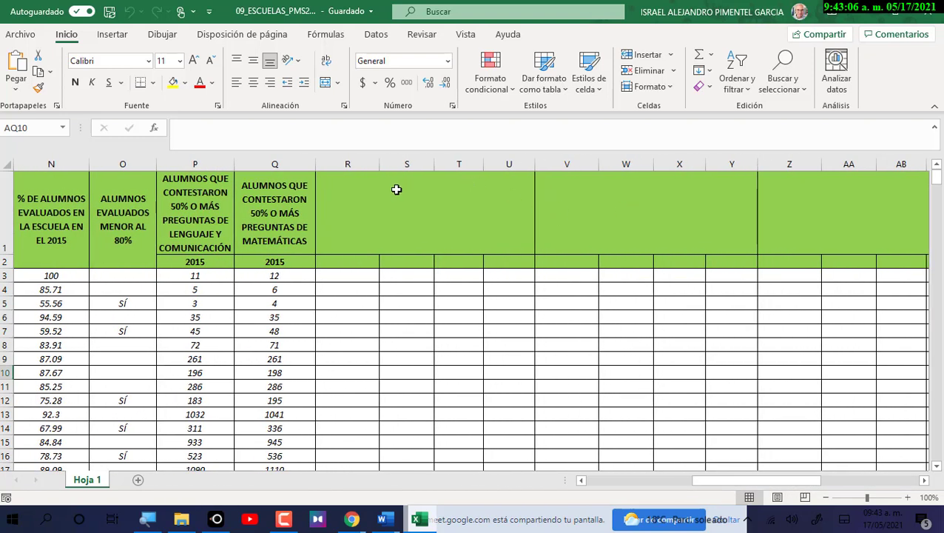
Clear the leftover cells from column R rightward.
click(353, 160)
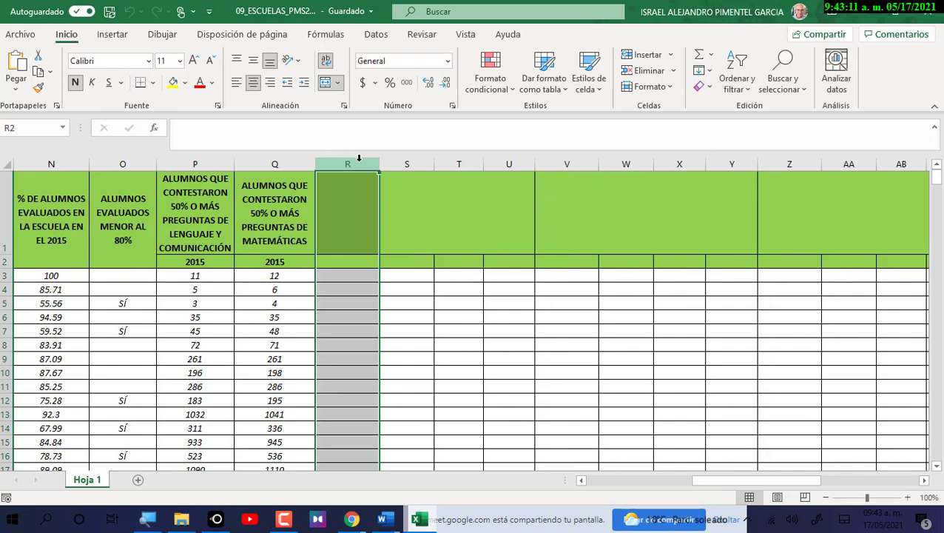
drag(359, 158, 647, 211)
key(Delete)
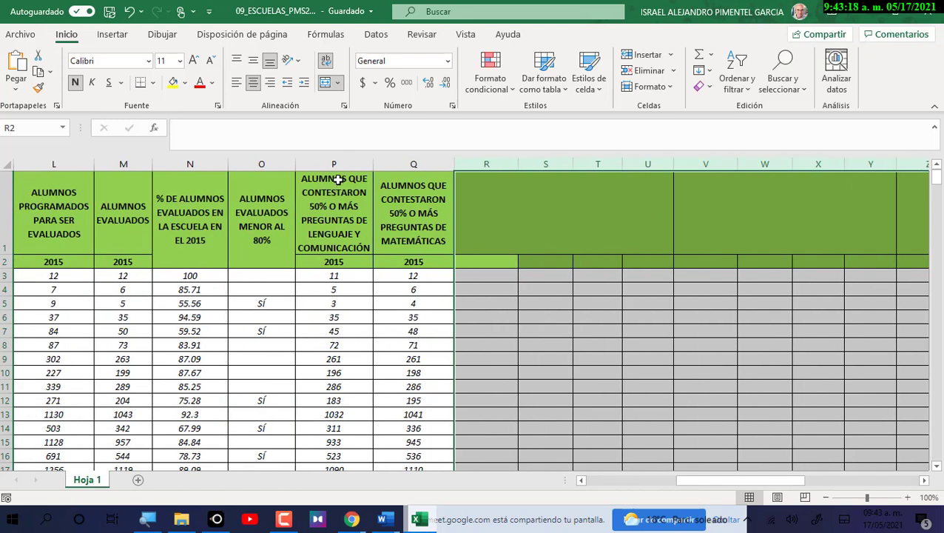
Restore columns P and Q after a trial delete, then select columns R through XFD.
drag(342, 156, 447, 159)
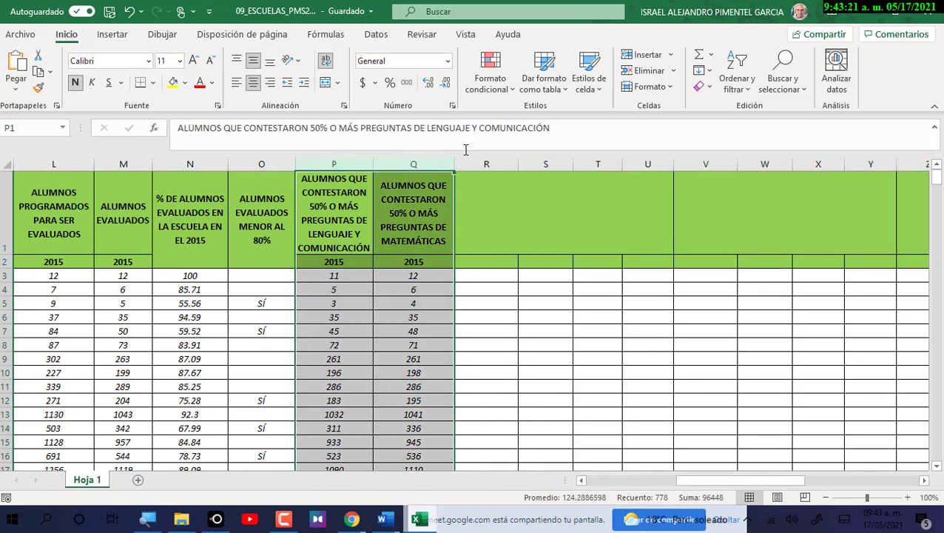
key(Delete)
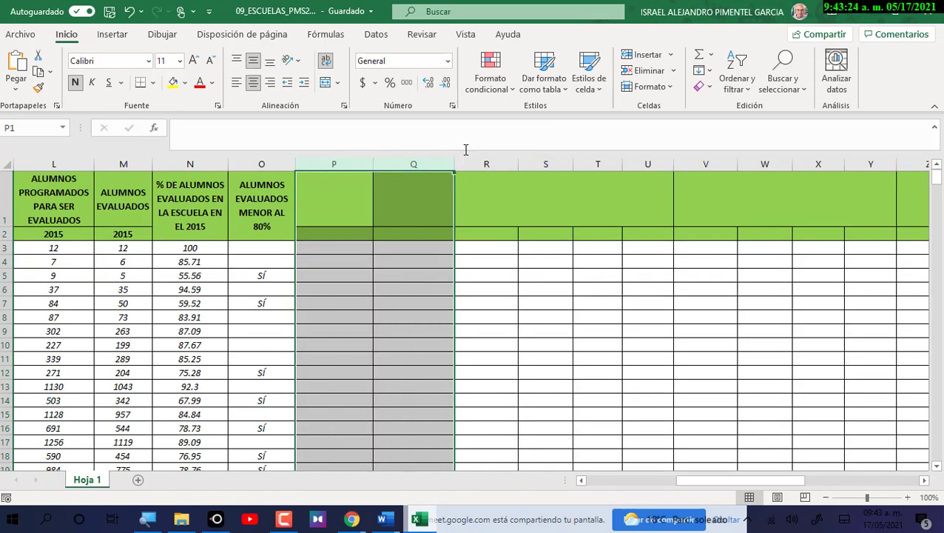
key(ctrl+z)
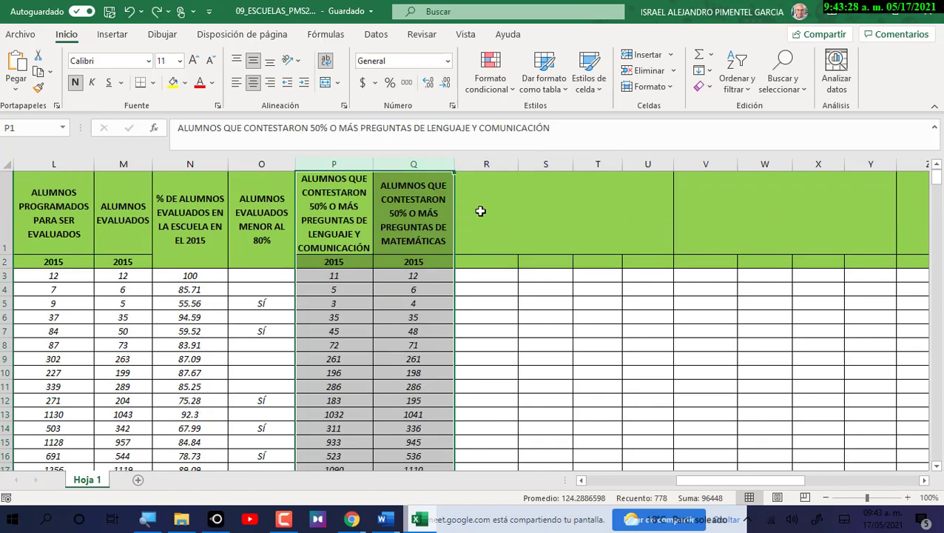
click(489, 163)
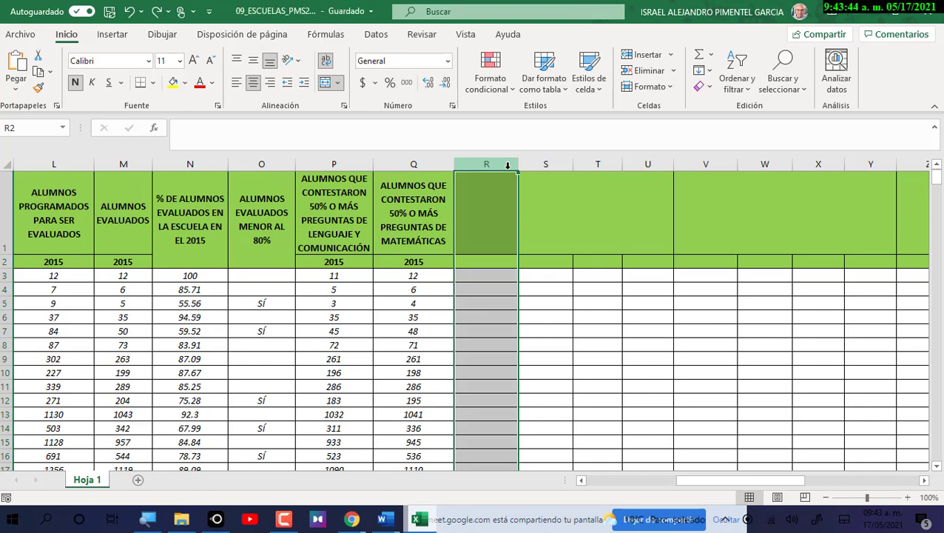
key(ctrl+shift+Right)
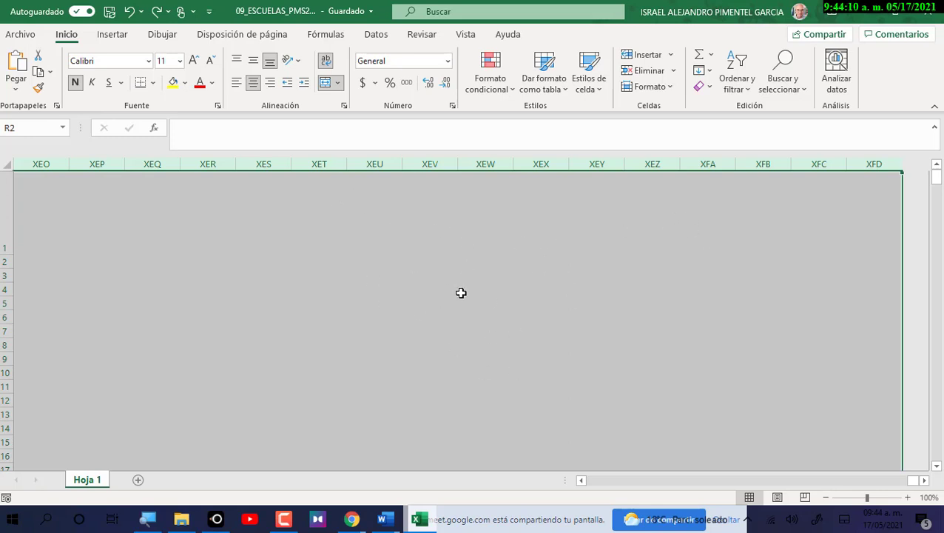
Hide columns R through XFD with Ocultar and scroll back left.
right_click(373, 198)
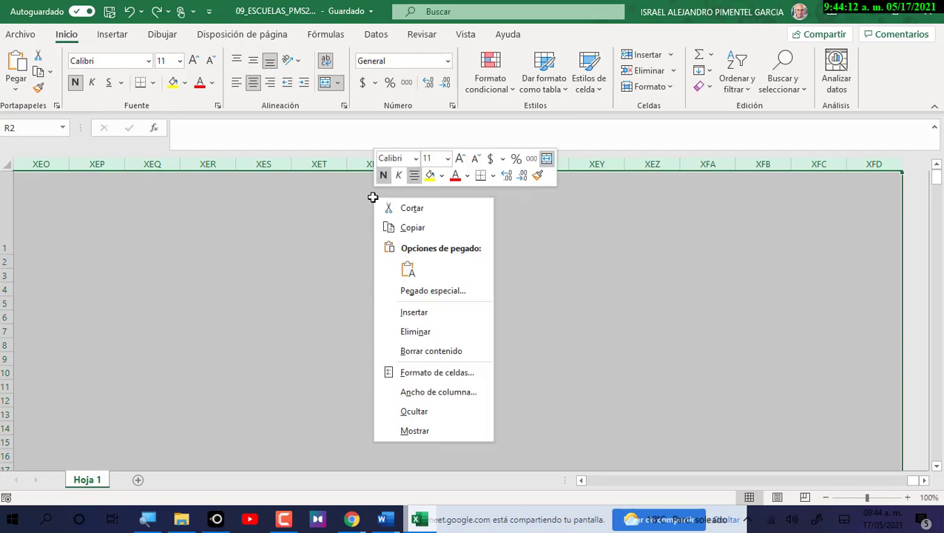
click(457, 405)
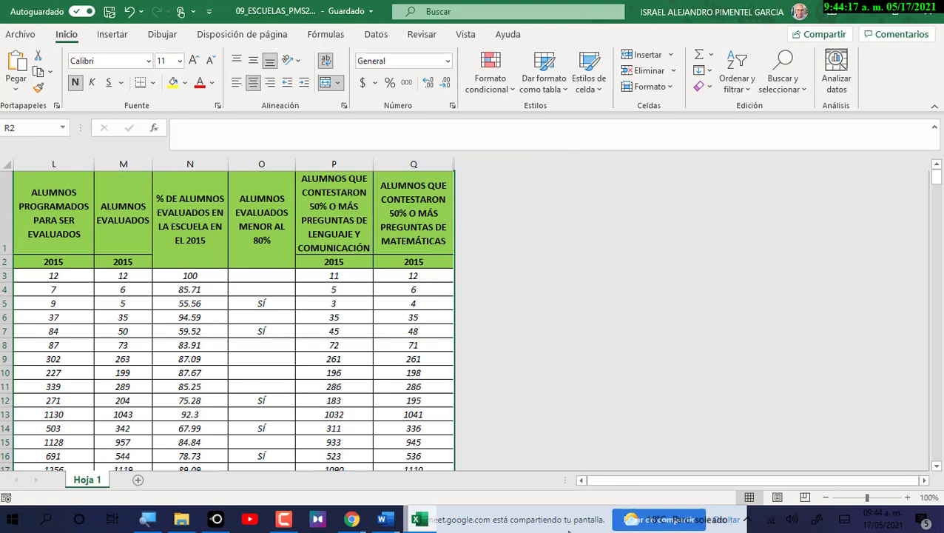
click(582, 481)
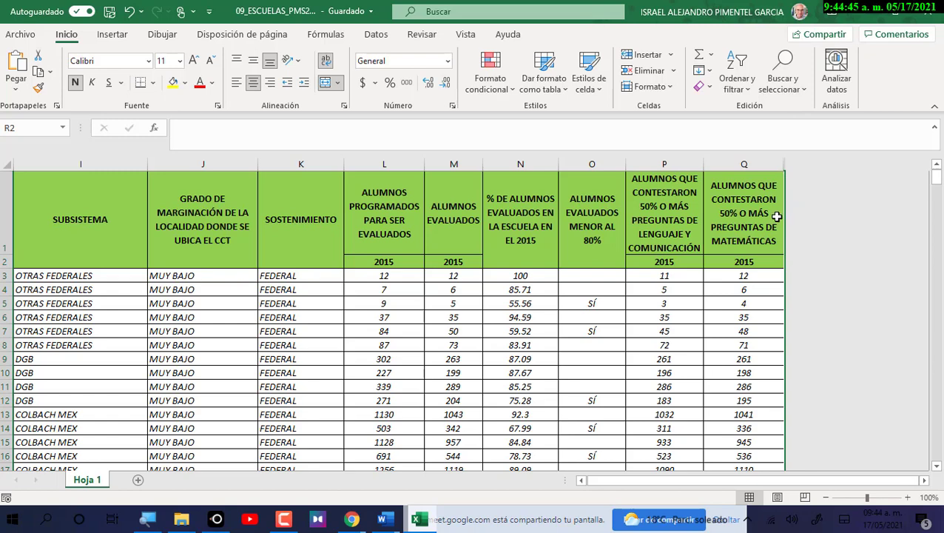
Try selecting the two-row header pairs in columns P, Q, L and M, ending on L1:L2.
drag(675, 239, 675, 261)
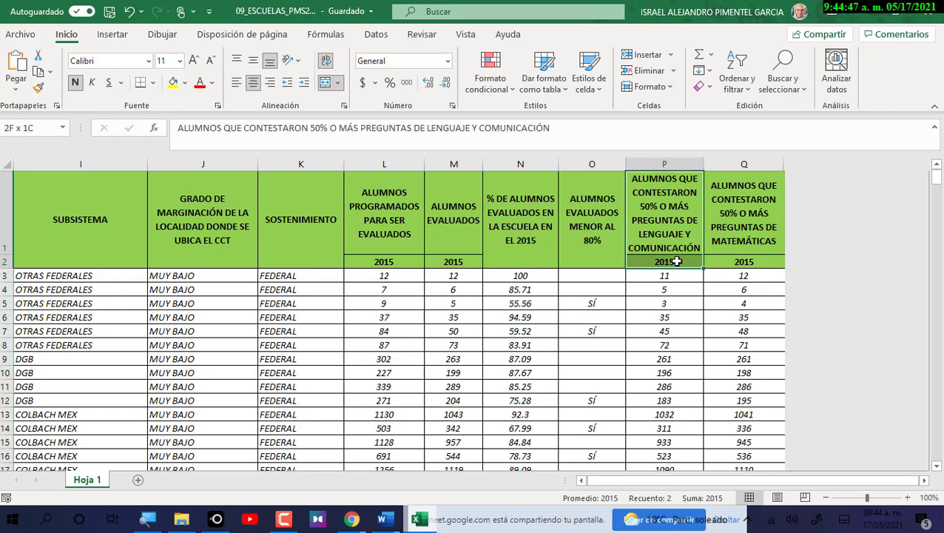
drag(730, 234, 737, 262)
drag(679, 231, 679, 261)
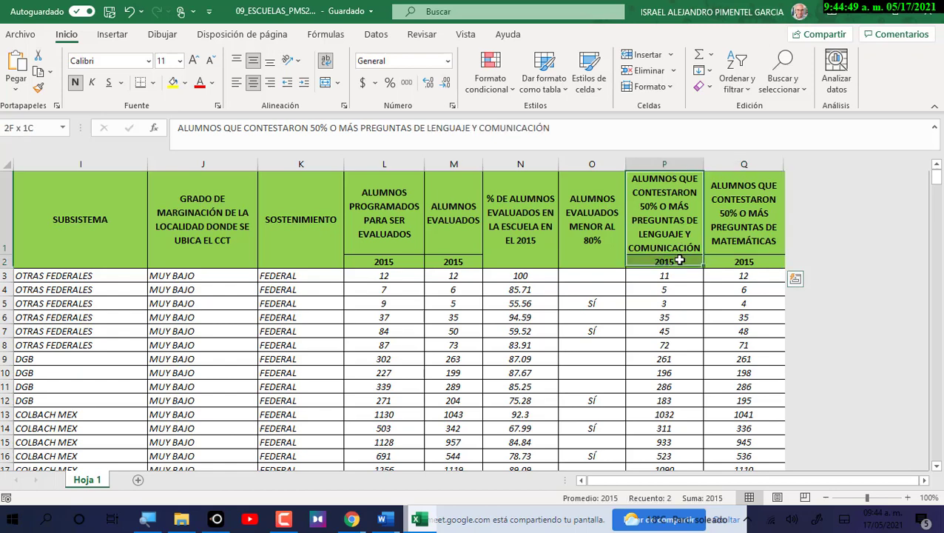
click(725, 224)
click(401, 238)
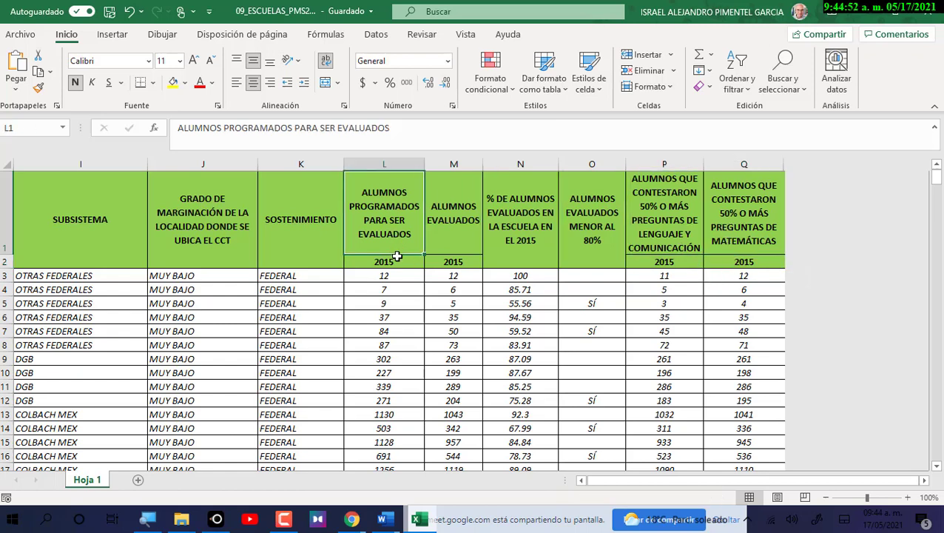
drag(440, 222, 447, 262)
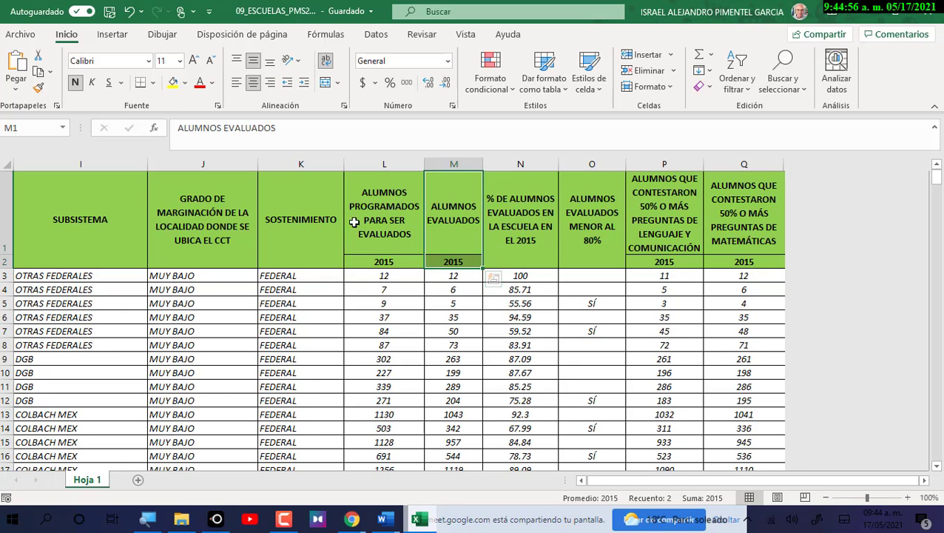
click(311, 200)
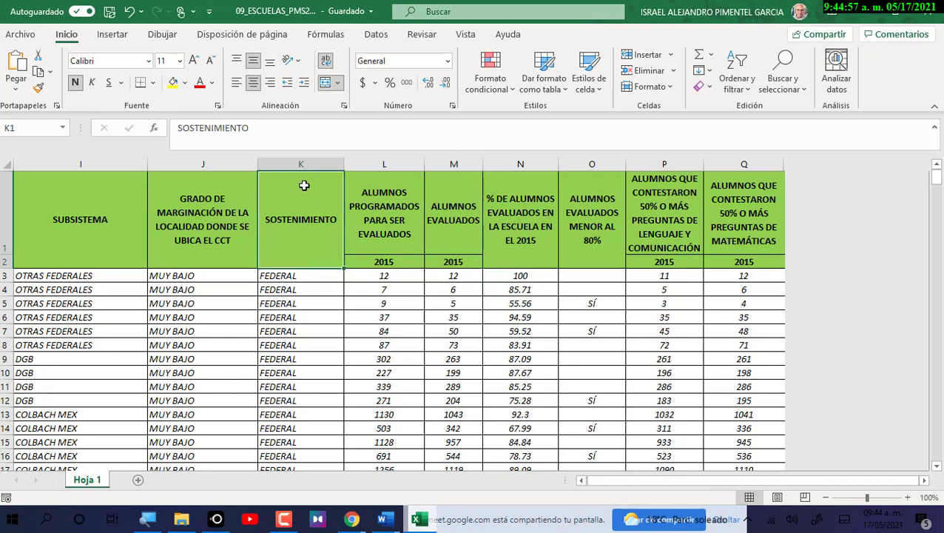
click(378, 262)
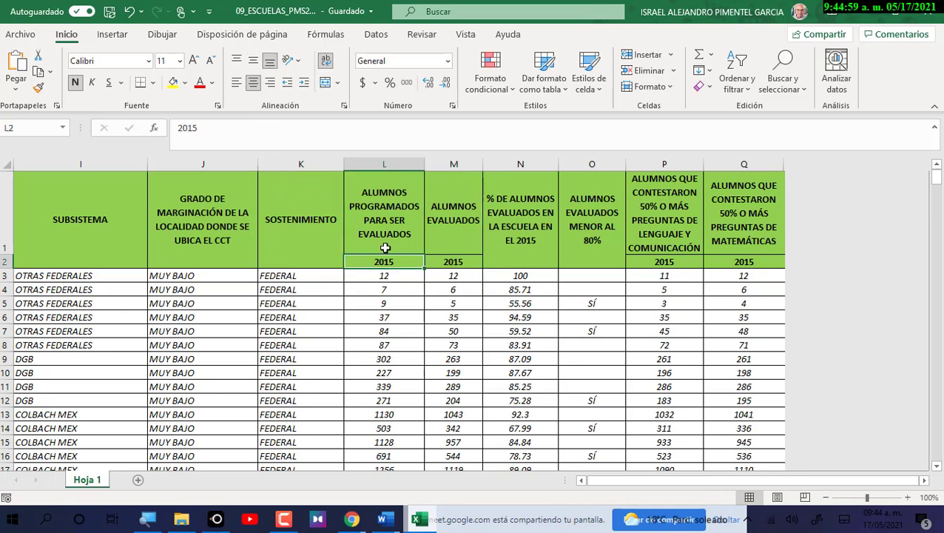
click(383, 247)
drag(384, 259, 386, 262)
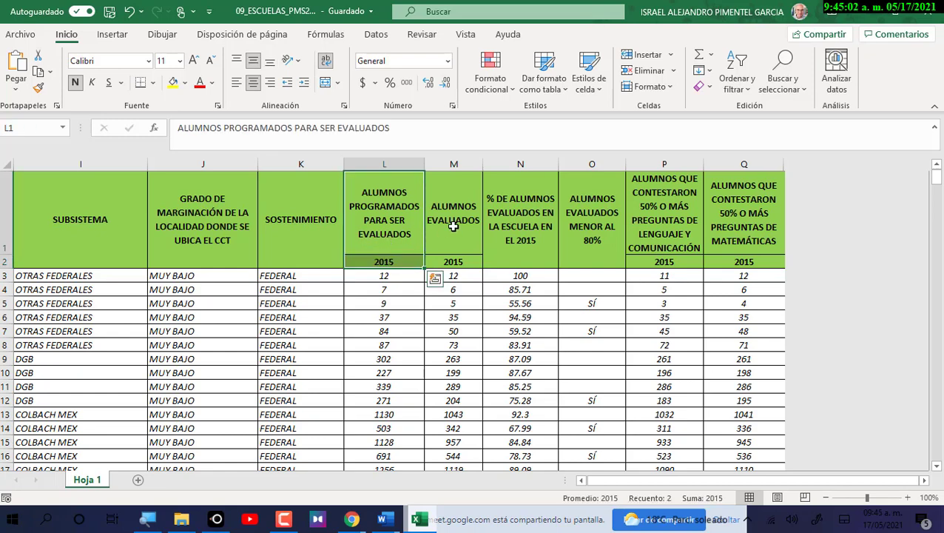
drag(452, 226, 450, 263)
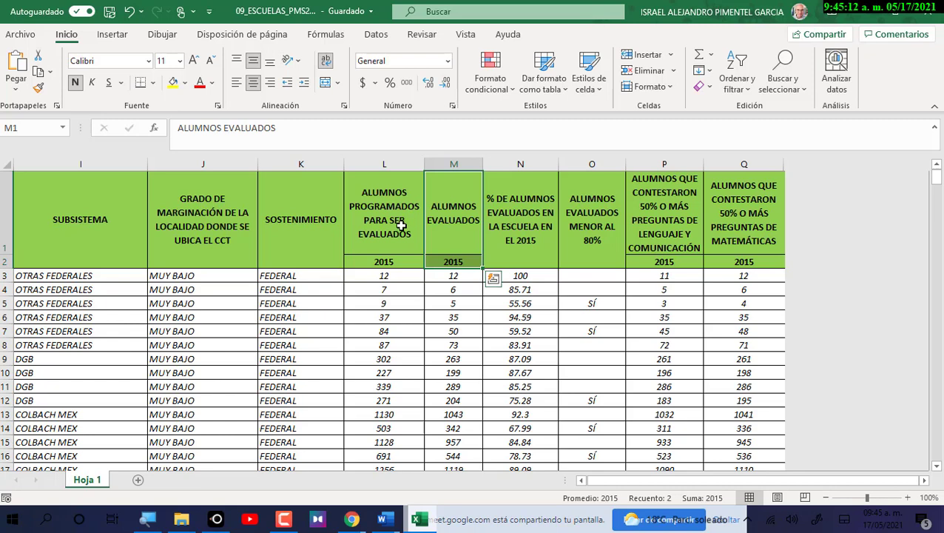
drag(400, 225, 403, 265)
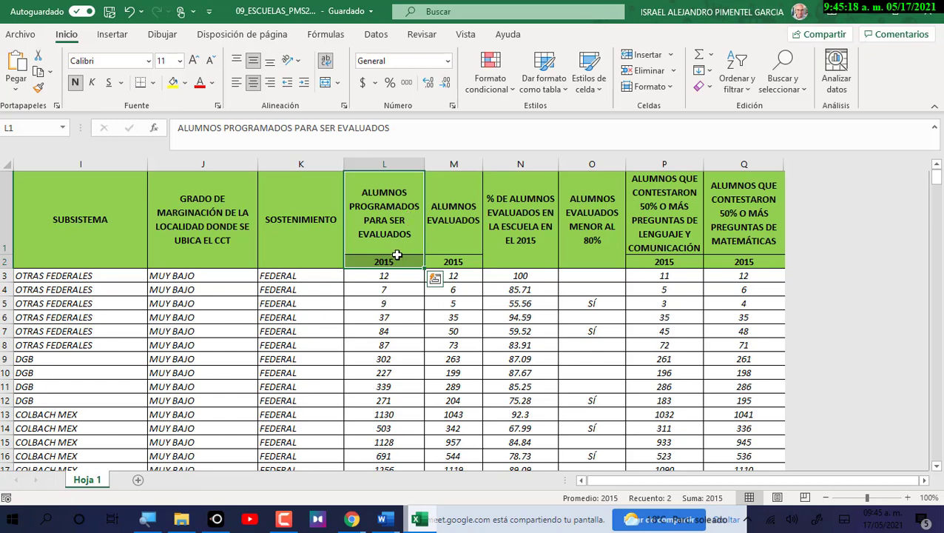
Merge L1:L2, keeping the top text, and append 2015 to that header.
click(325, 86)
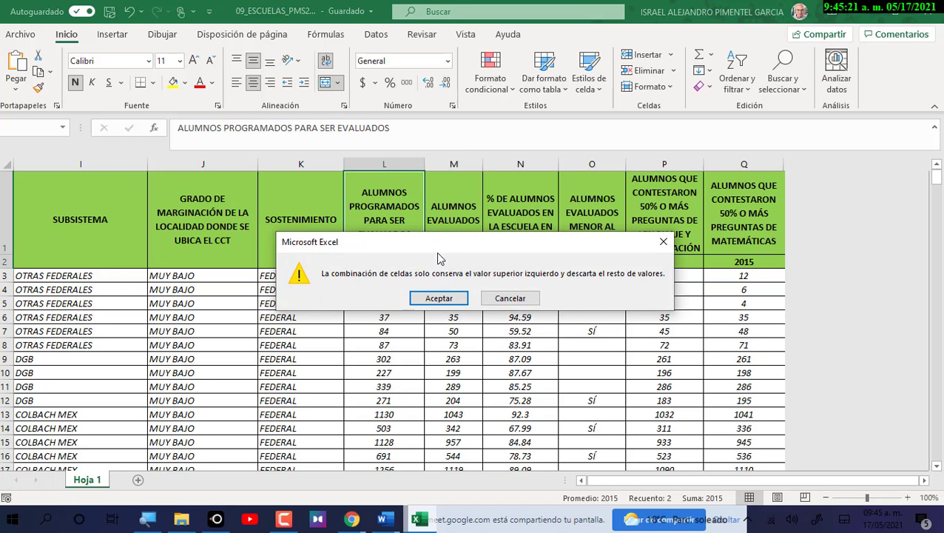
drag(437, 259, 434, 291)
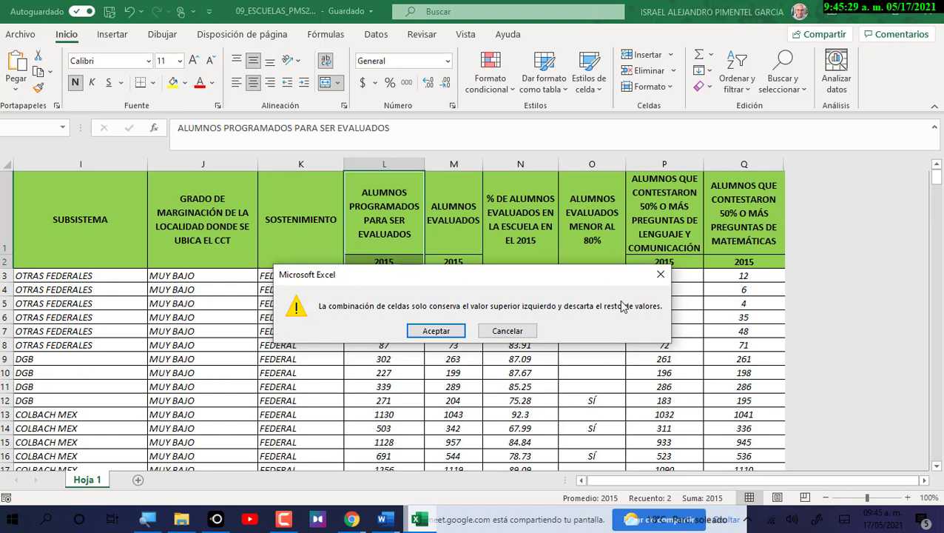
click(448, 330)
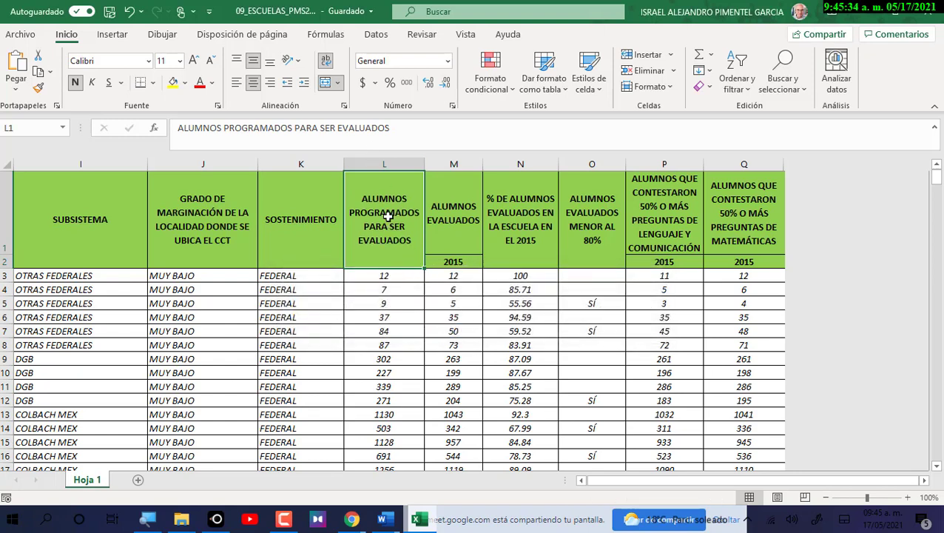
key(F2)
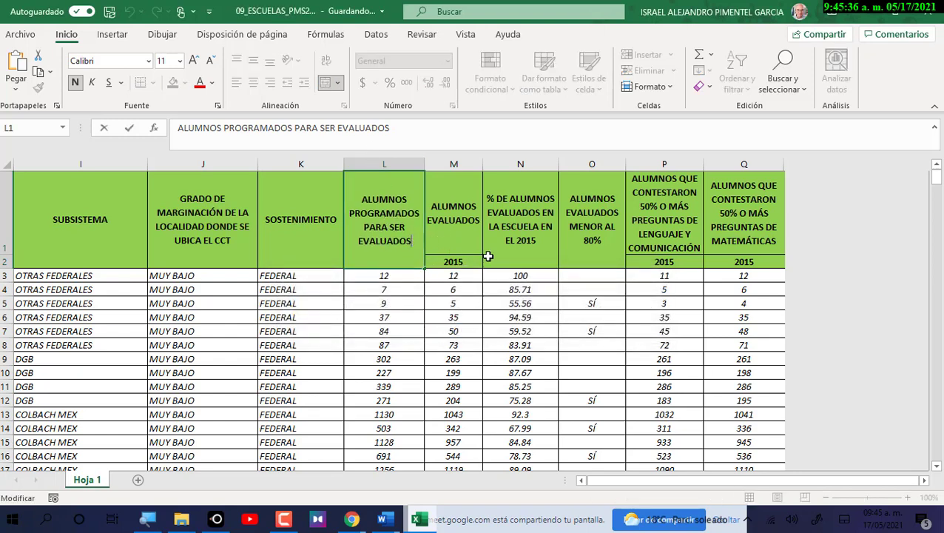
text(2)
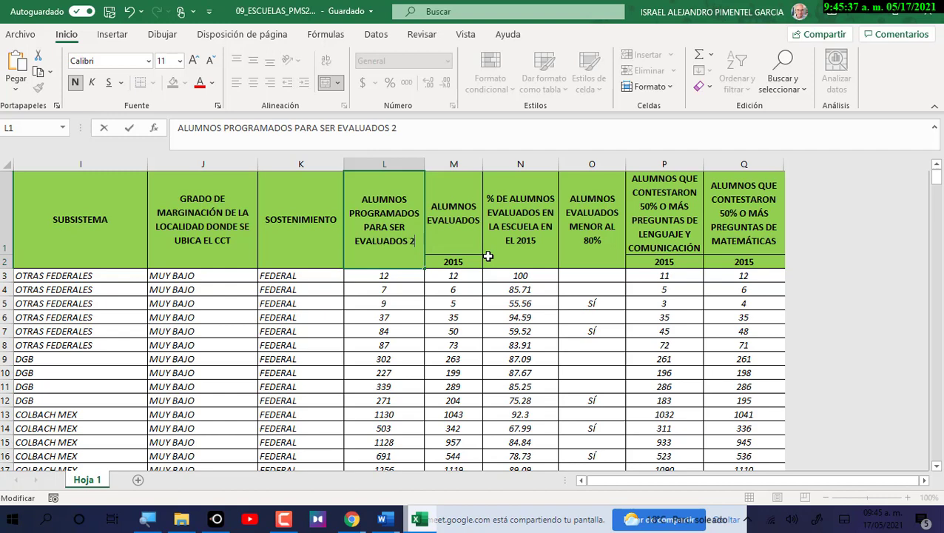
text(015)
click(367, 276)
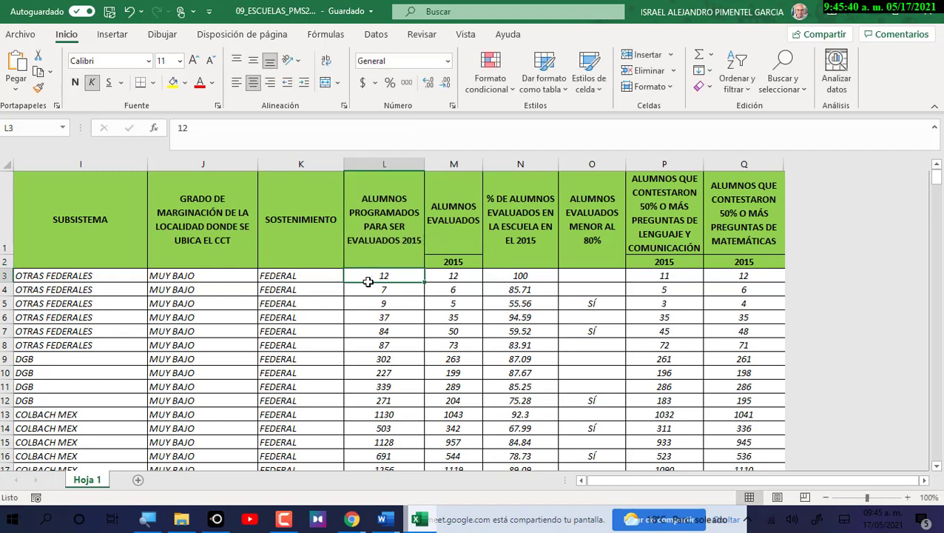
Merge M1:M2 and append 2015 to the ALUMNOS EVALUADOS header.
click(382, 207)
drag(459, 190, 469, 267)
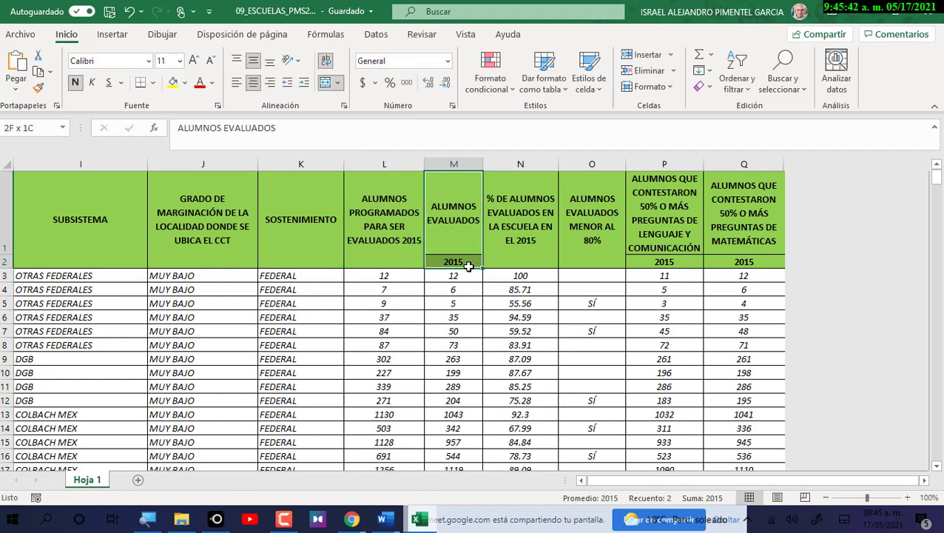
click(325, 84)
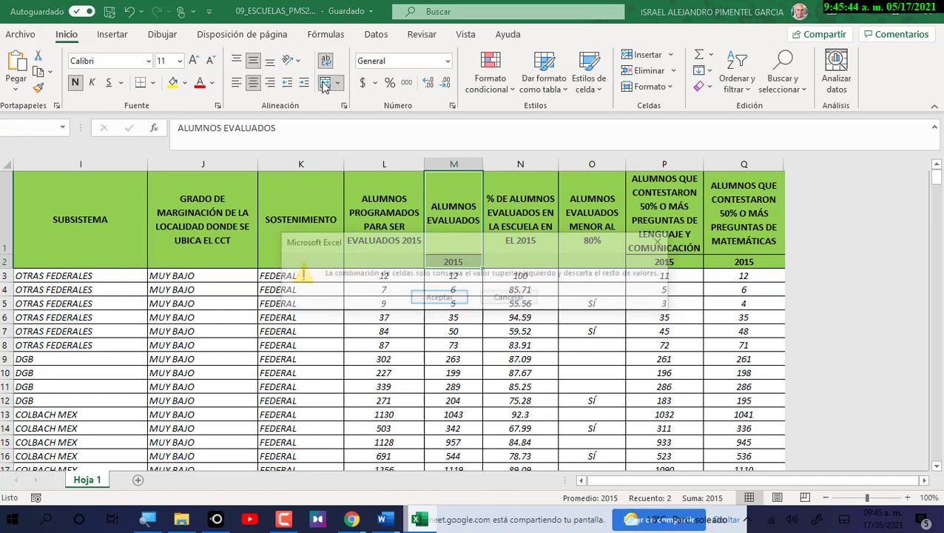
click(441, 298)
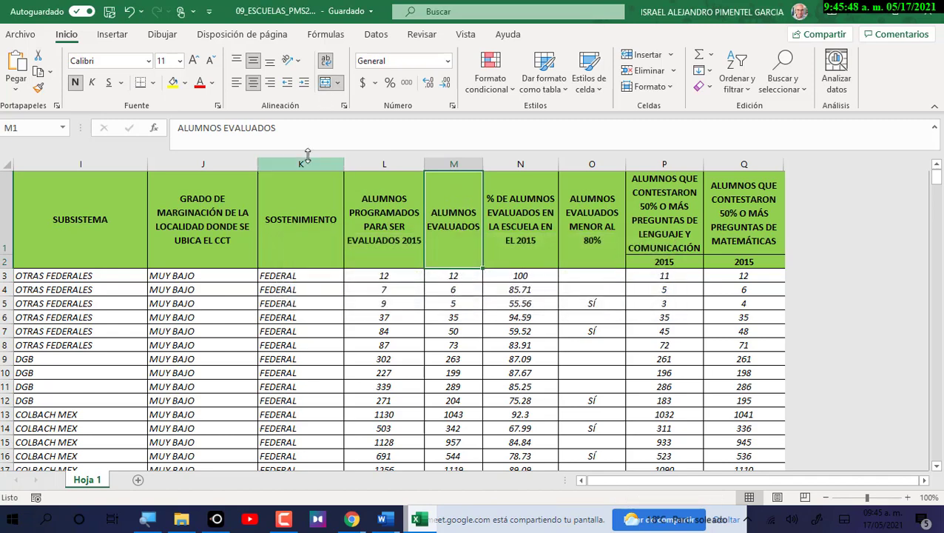
click(369, 127)
text(2015)
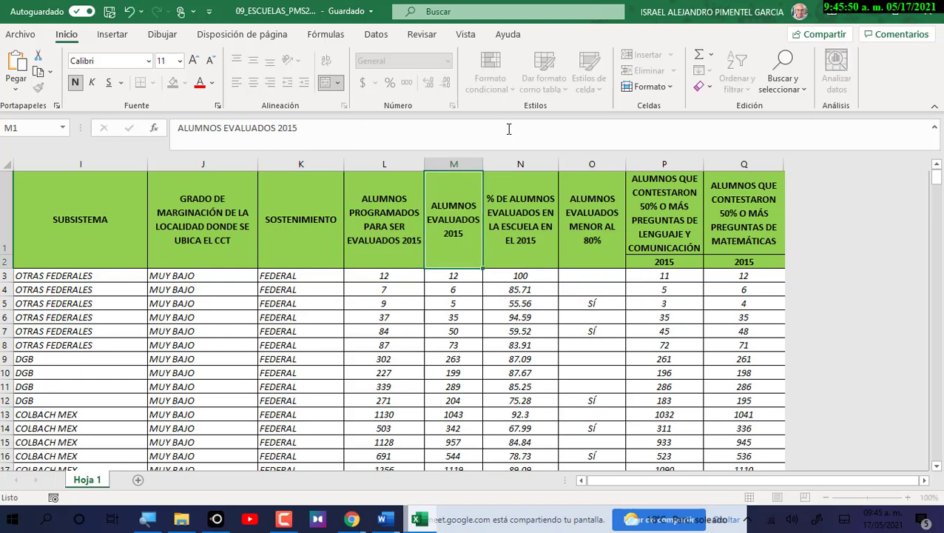
key(Return)
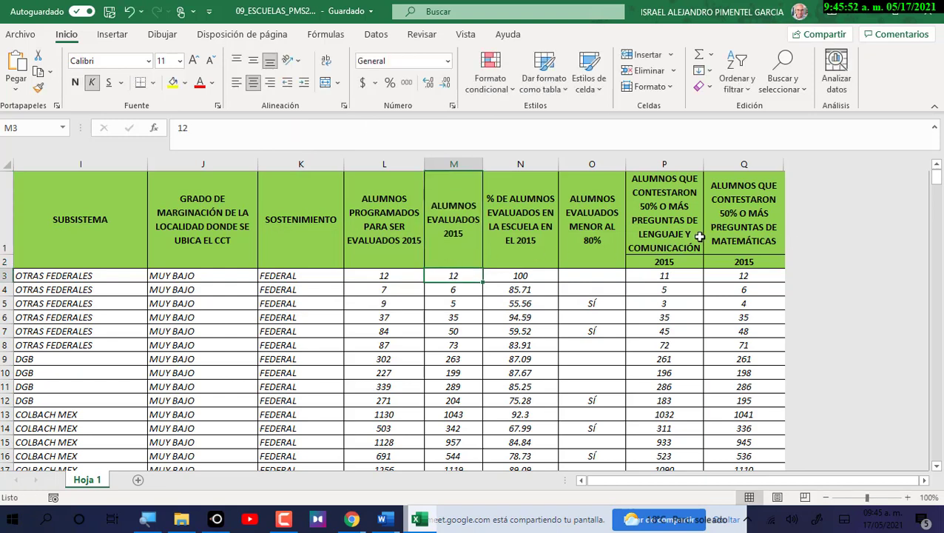
Merge P1:P2 and append 2015 to the Lenguaje header.
click(690, 242)
drag(690, 257, 688, 259)
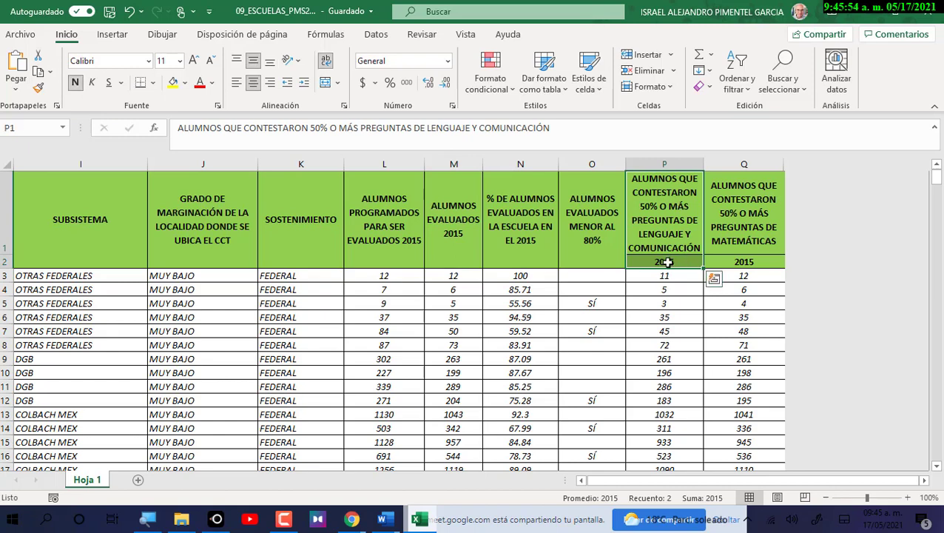
click(325, 86)
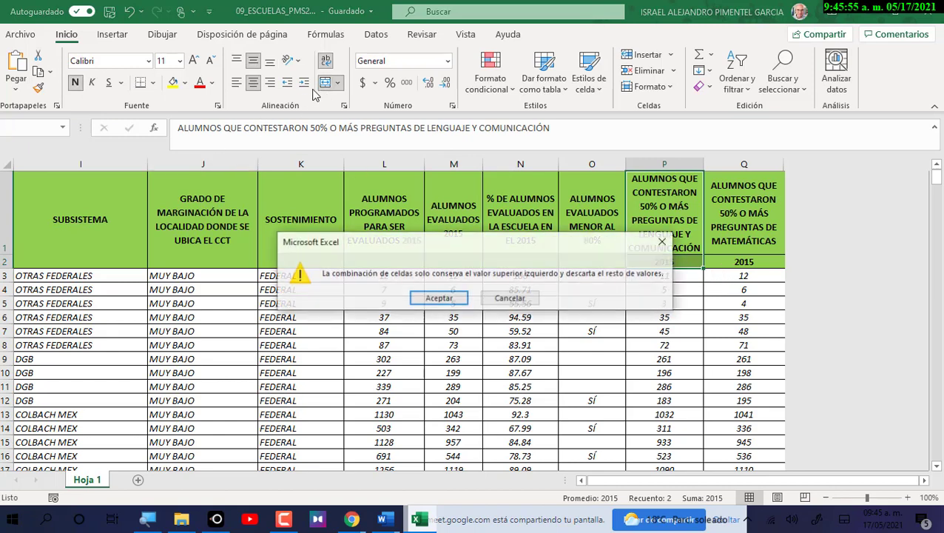
click(432, 308)
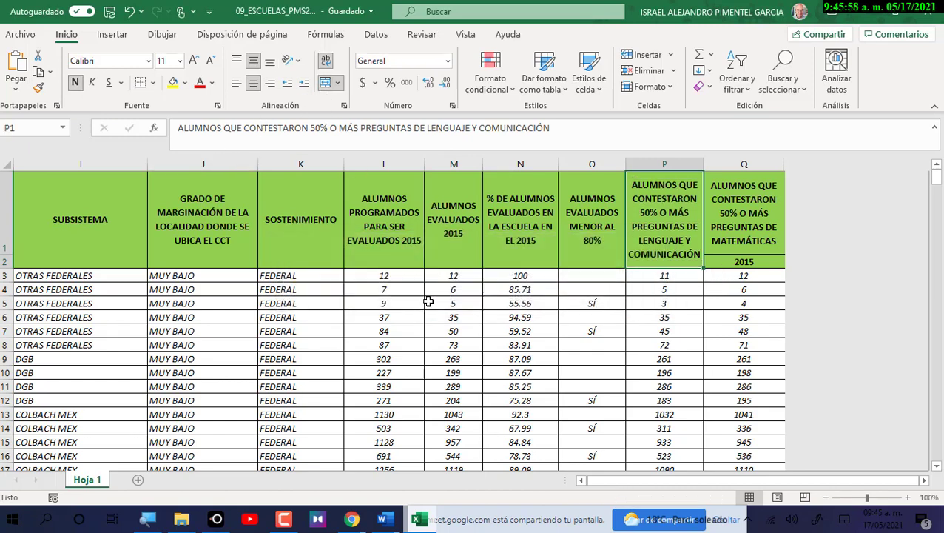
click(577, 130)
text(2015)
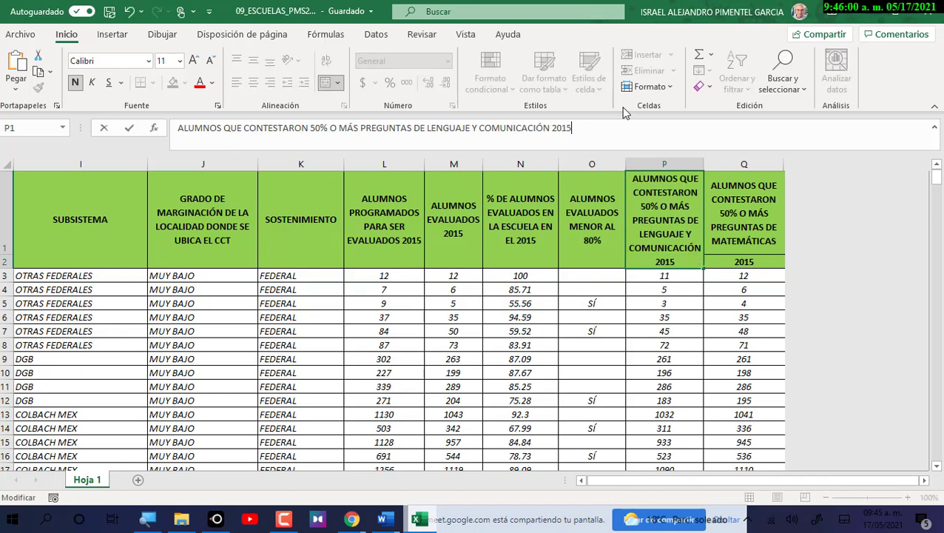
key(Return)
Merge Q1:Q2 and append 2015 to the Matemáticas header.
drag(762, 248, 746, 262)
click(326, 86)
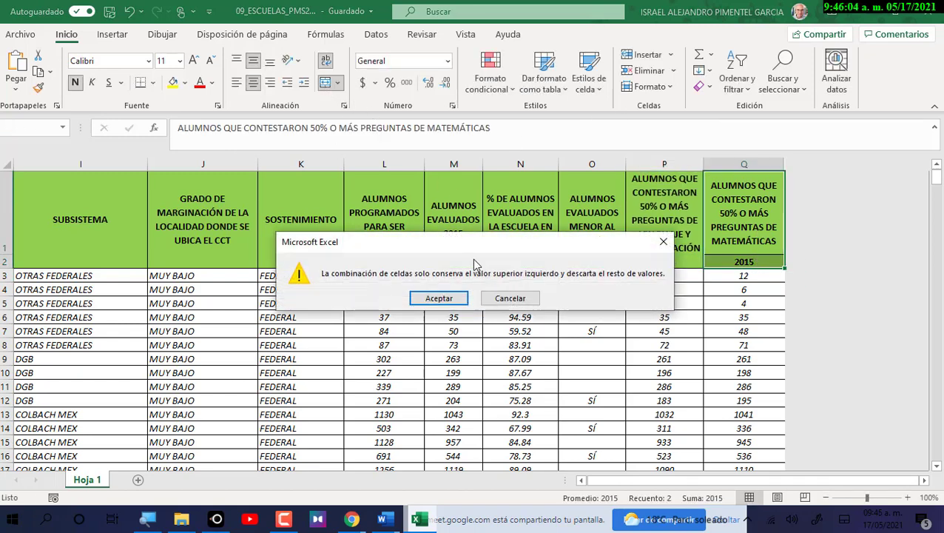
click(446, 296)
click(518, 129)
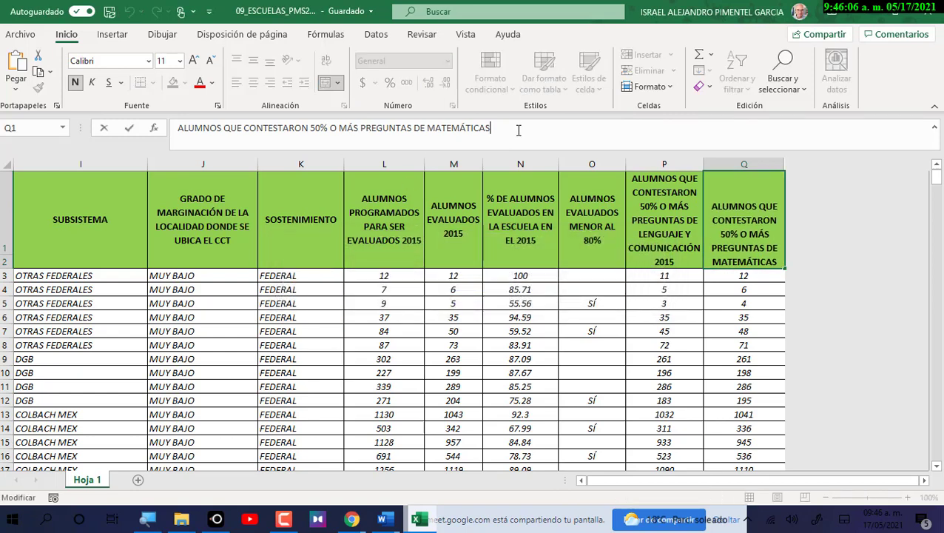
text(2015)
key(Return)
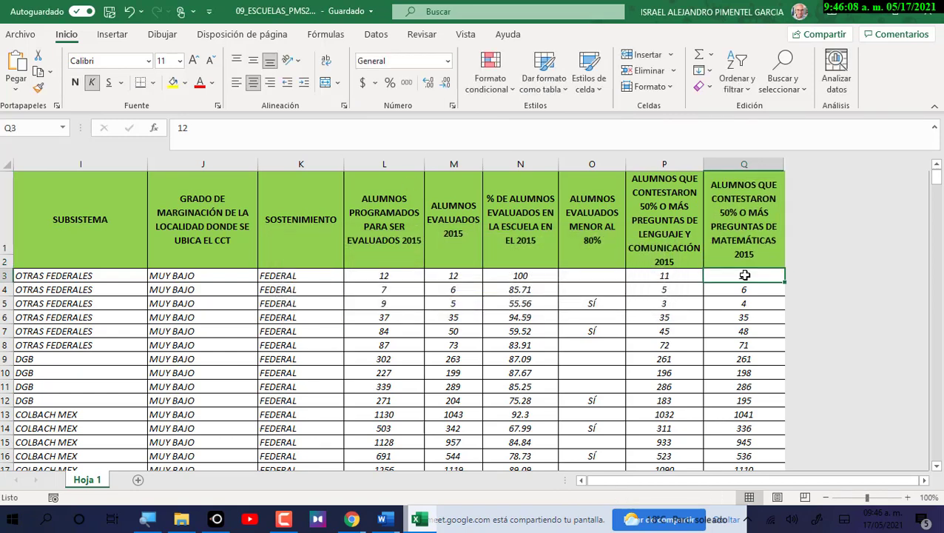
click(412, 234)
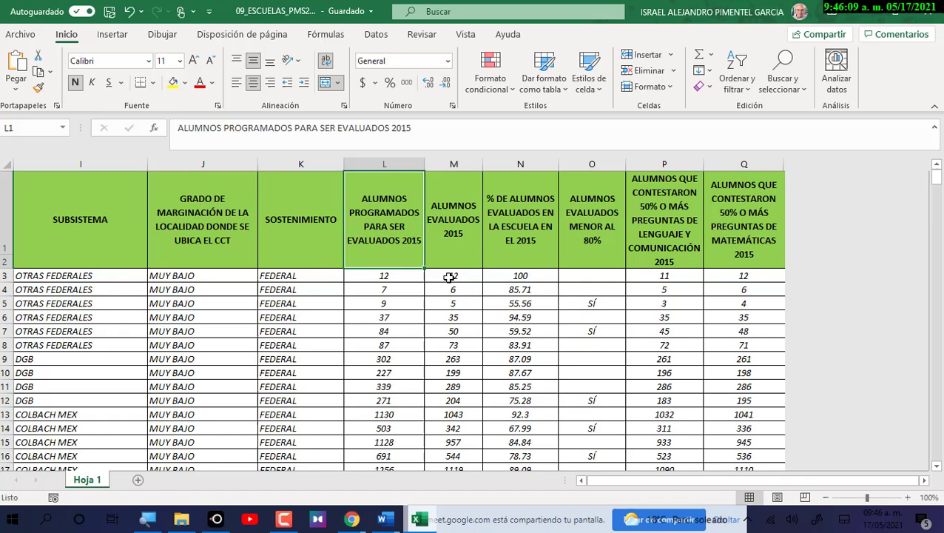
click(463, 243)
click(521, 247)
click(571, 256)
click(645, 246)
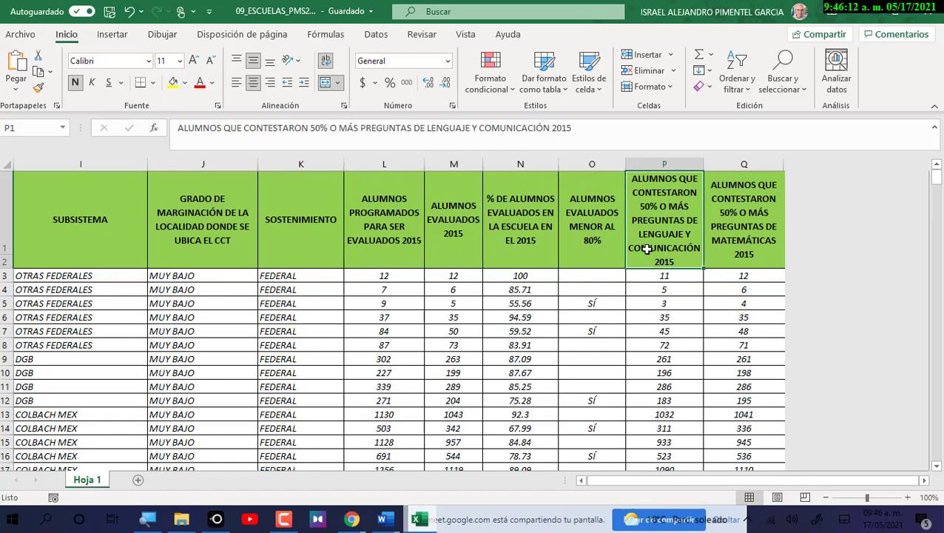
click(751, 214)
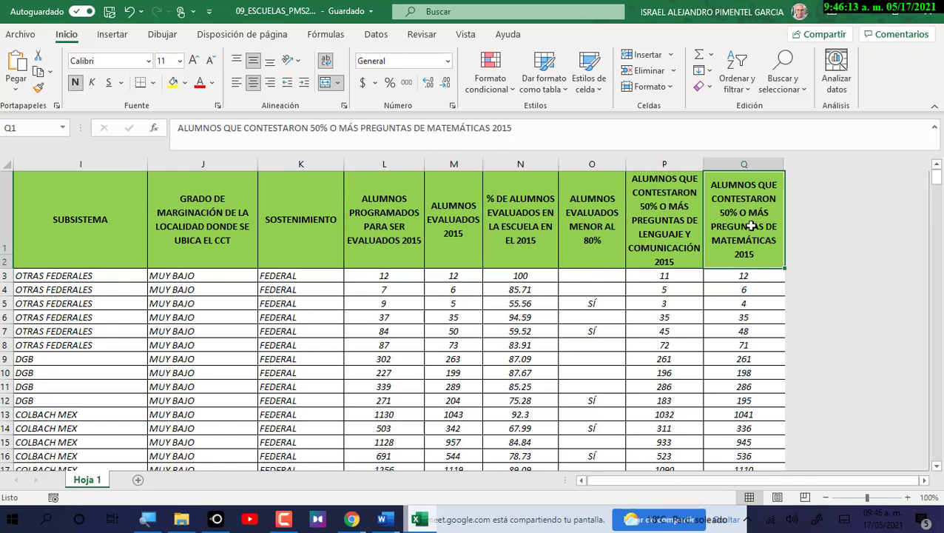
click(670, 229)
click(619, 231)
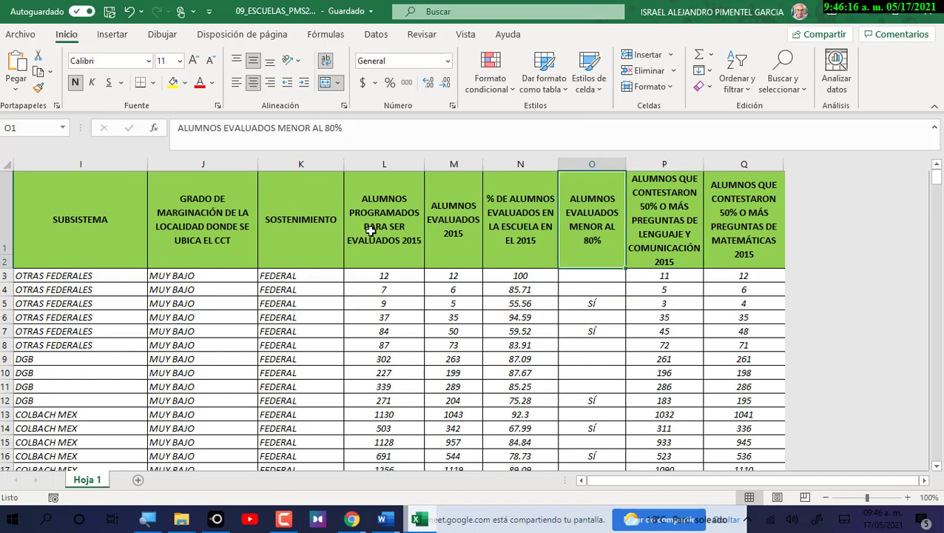
click(463, 237)
click(405, 222)
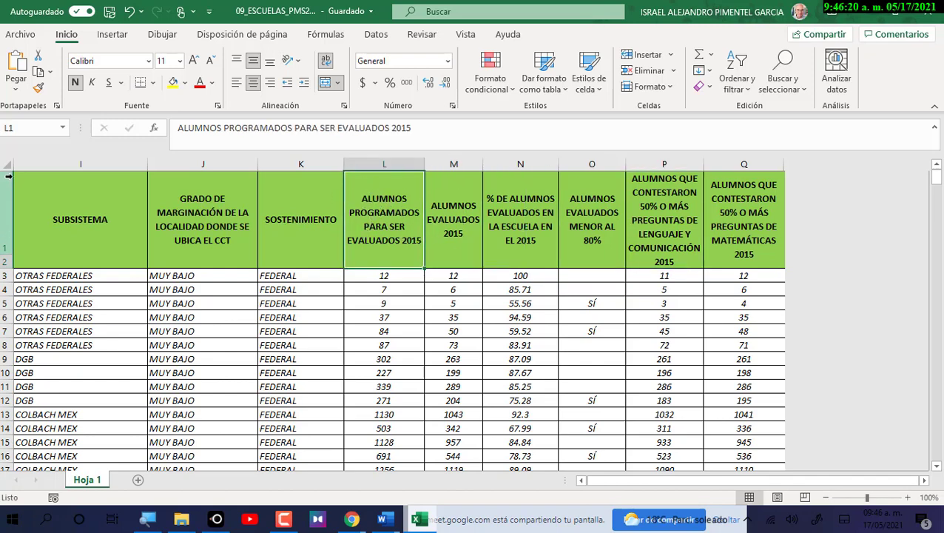
click(247, 220)
click(296, 222)
click(373, 231)
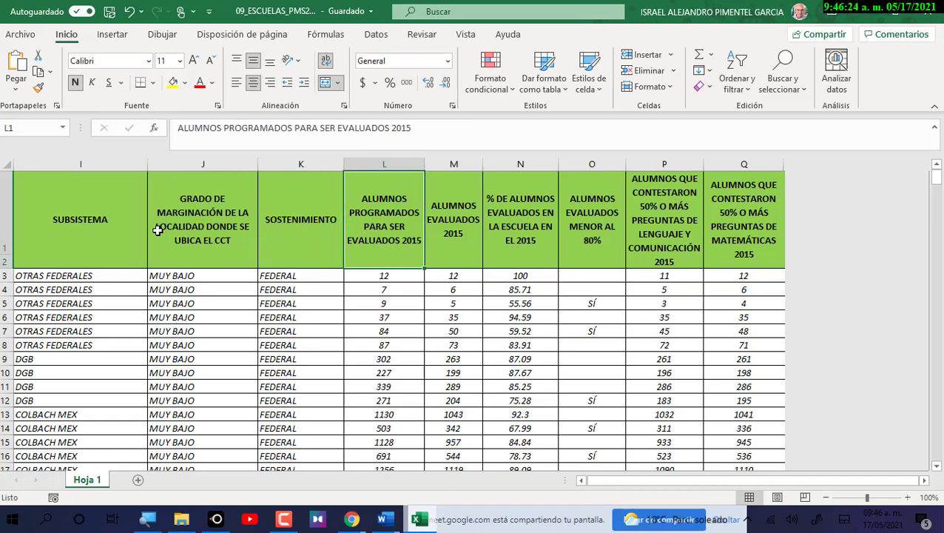
click(581, 481)
click(581, 481)
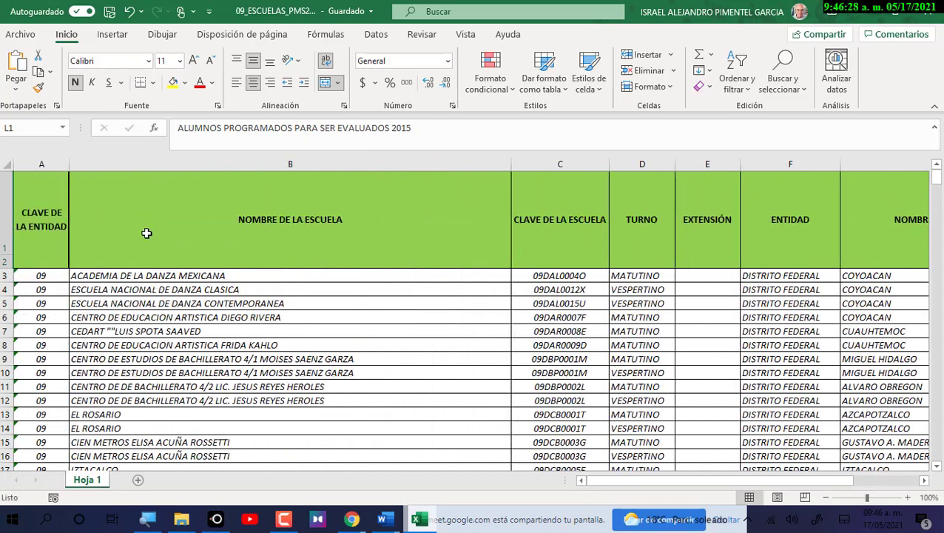
click(94, 208)
click(554, 228)
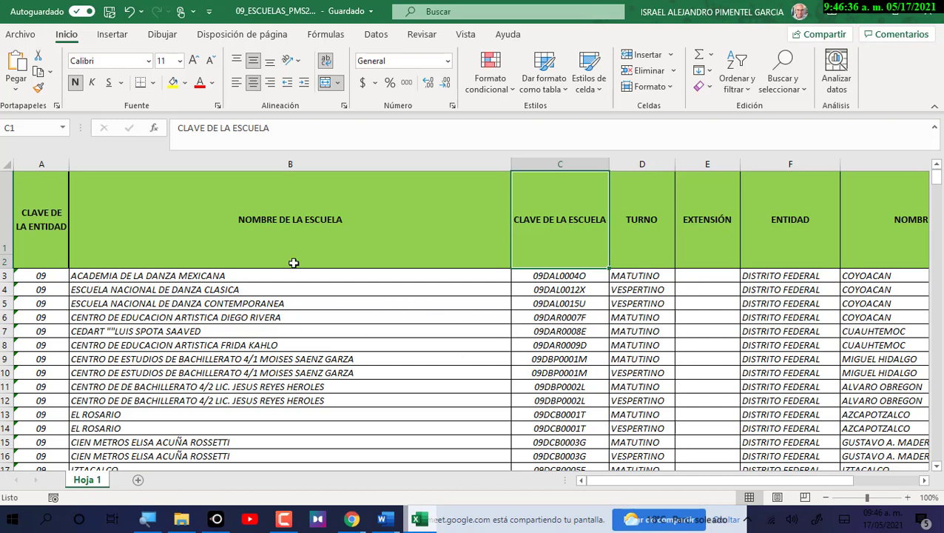
click(42, 202)
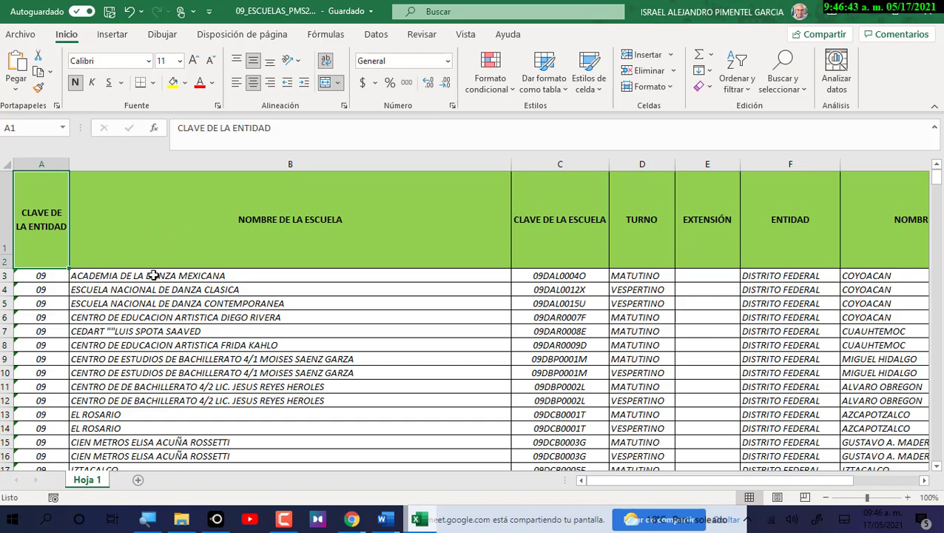
Extend the selection from A1 across the headers to column Q.
key(shift+Right)
key(shift+Right)
key(shift+Right)
key(shift+Right)
key(shift+Right)
key(shift+Right)
key(shift+Right)
key(shift+Right)
key(shift+Right)
key(shift+Right)
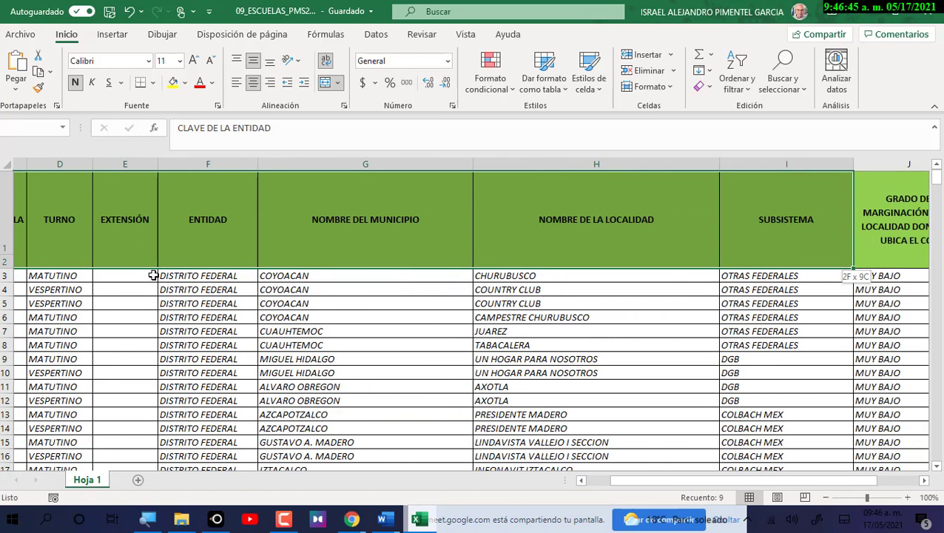
key(shift+Right)
key(shift+Right)
key(shift+Right)
key(shift+Right)
key(shift+Right)
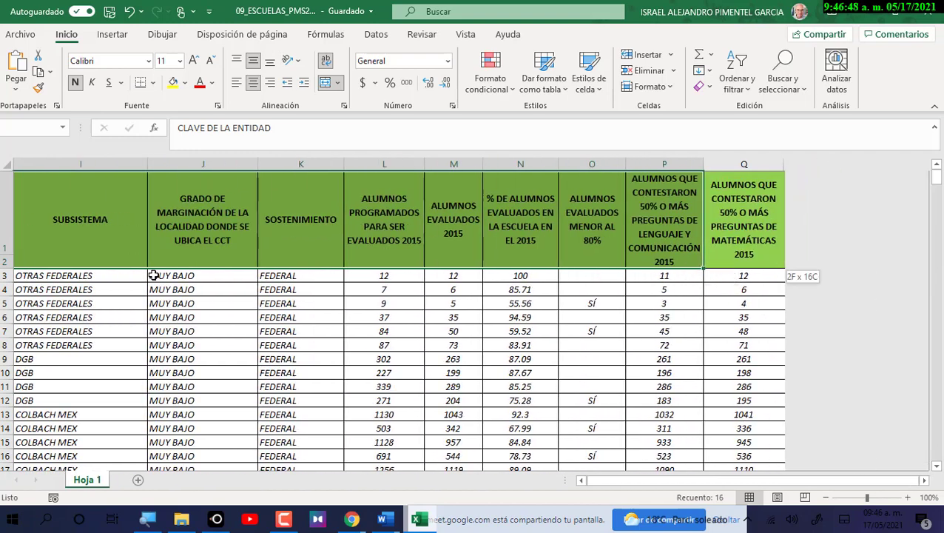
key(shift+Right)
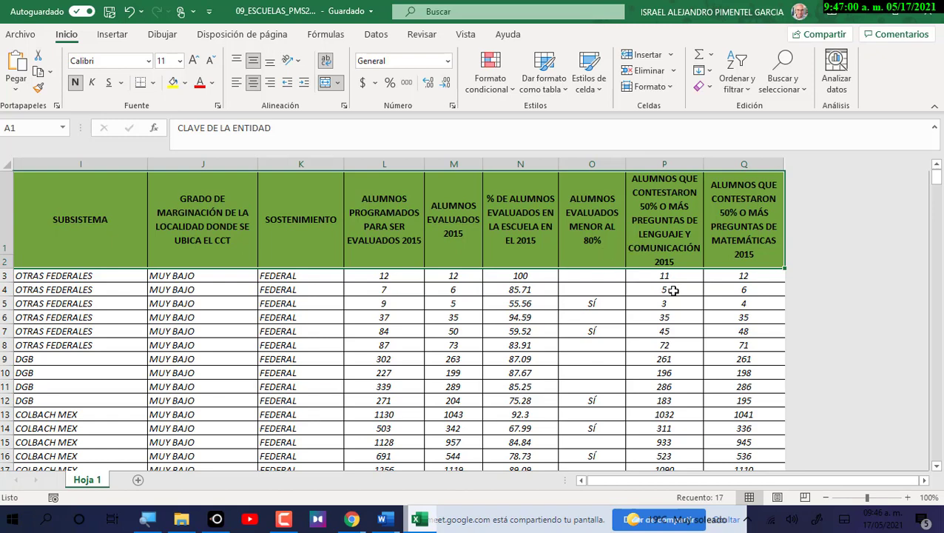
Extend the selection down to the last school record in row 389.
key(shift+Down)
key(shift+Down)
key(shift+Down)
key(shift+Down)
key(shift+Down)
key(shift+Down)
key(shift+Down)
key(shift+Down)
key(shift+Down)
key(shift+Down)
key(shift+Down)
key(shift+Down)
key(shift+Down)
key(shift+Down)
key(shift+Down)
key(shift+Down)
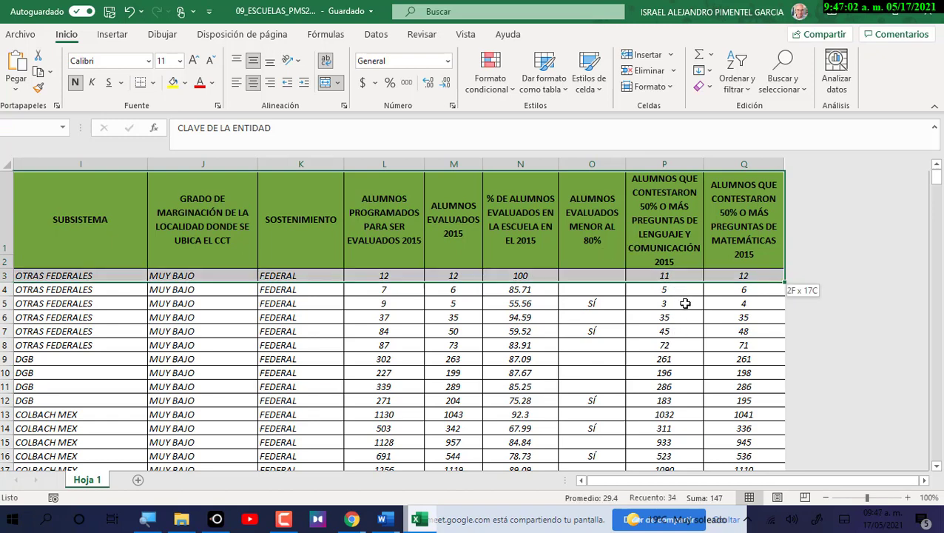
key(shift+Down)
key(shift+Down)
key(shift+Down)
key(shift+Down)
key(shift+Down)
key(shift+Down)
key(shift+Down)
key(shift+Down)
key(shift+Down)
key(shift+Down)
key(shift+Down)
key(shift+Down)
key(shift+Down)
key(shift+Down)
key(shift+Down)
key(shift+Down)
key(shift+Down)
key(shift+Down)
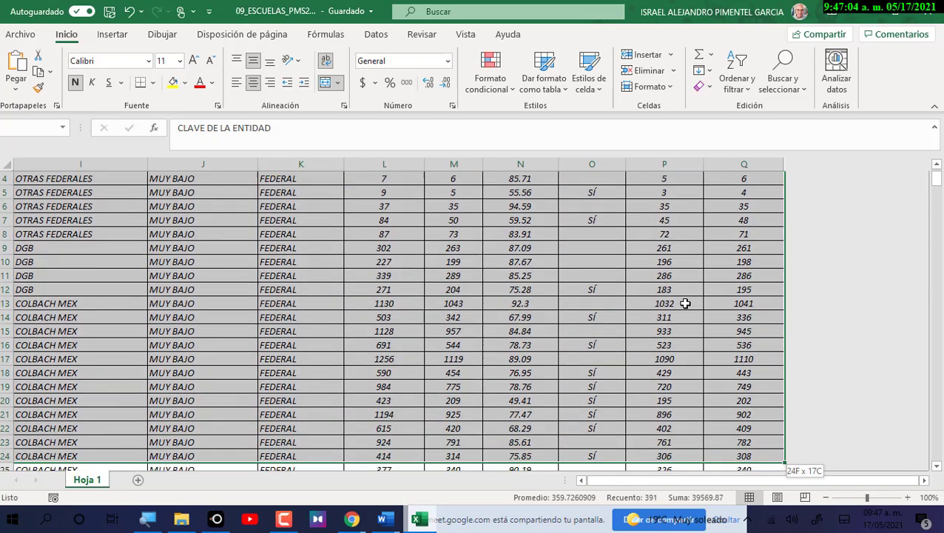
key(shift+Down)
key(shift+Down)
key(shift+Down)
key(shift+Down)
key(shift+Down)
key(shift+Down)
key(shift+Down)
key(shift+Down)
key(shift+Down)
key(shift+Down)
key(shift+Down)
key(shift+Down)
key(shift+Down)
key(shift+Down)
key(shift+Down)
key(shift+Down)
key(shift+Down)
key(shift+Down)
key(shift+Down)
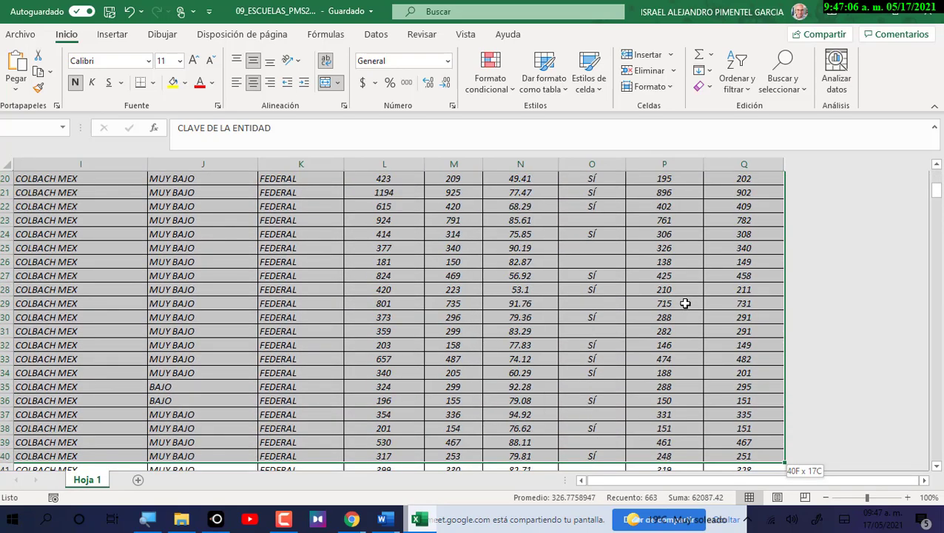
key(shift+Down)
key(shift+Down)
key(shift+Down)
key(shift+Down)
key(shift+Down)
key(shift+Down)
key(shift+Down)
key(shift+Down)
key(shift+Down)
key(shift+Down)
key(shift+Down)
key(shift+Down)
key(shift+Down)
key(shift+Down)
key(shift+Down)
key(shift+Down)
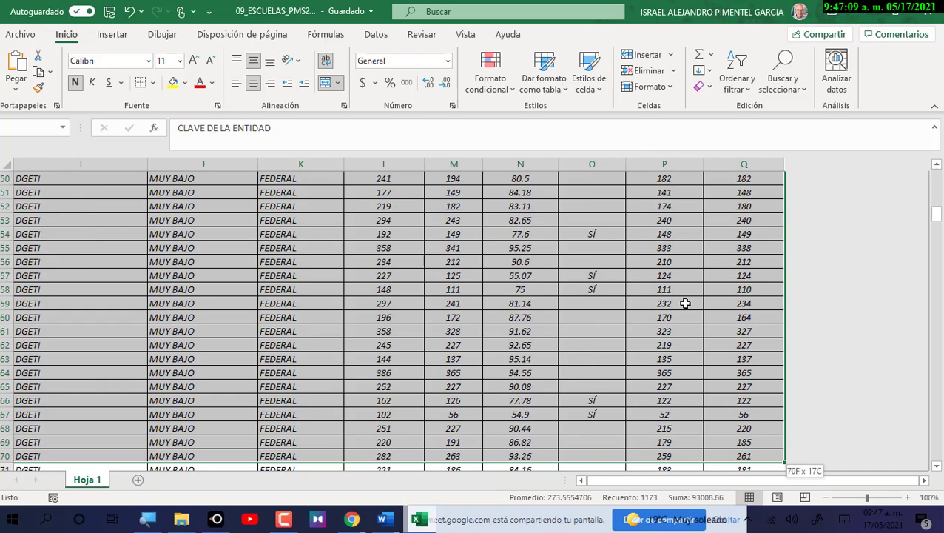
key(shift+Page_Down)
key(shift+Page_Down)
key(shift+Page_Down)
key(shift+Page_Down)
key(shift+Page_Down)
key(shift+Page_Down)
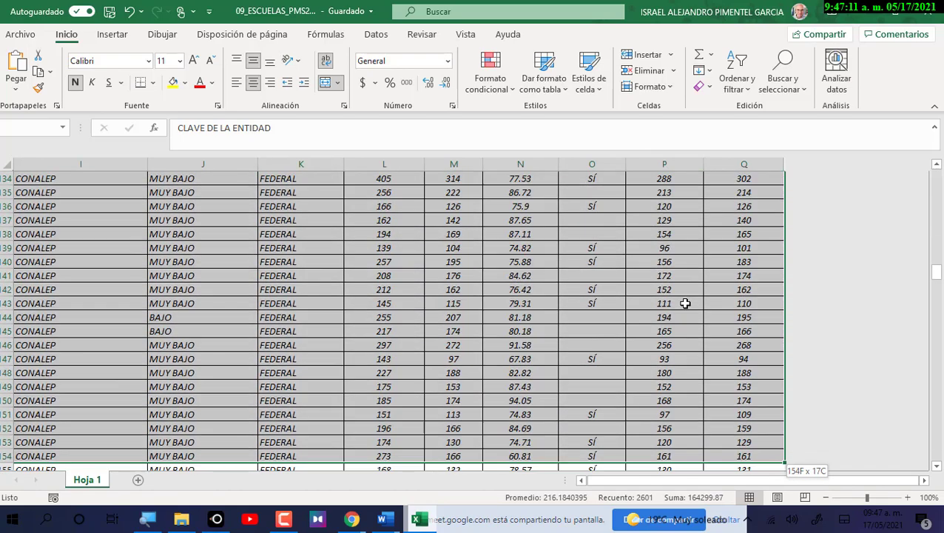
key(shift+Page_Down)
key(shift+Page_Down)
key(shift+Page_Down)
key(shift+Page_Down)
key(shift+Page_Down)
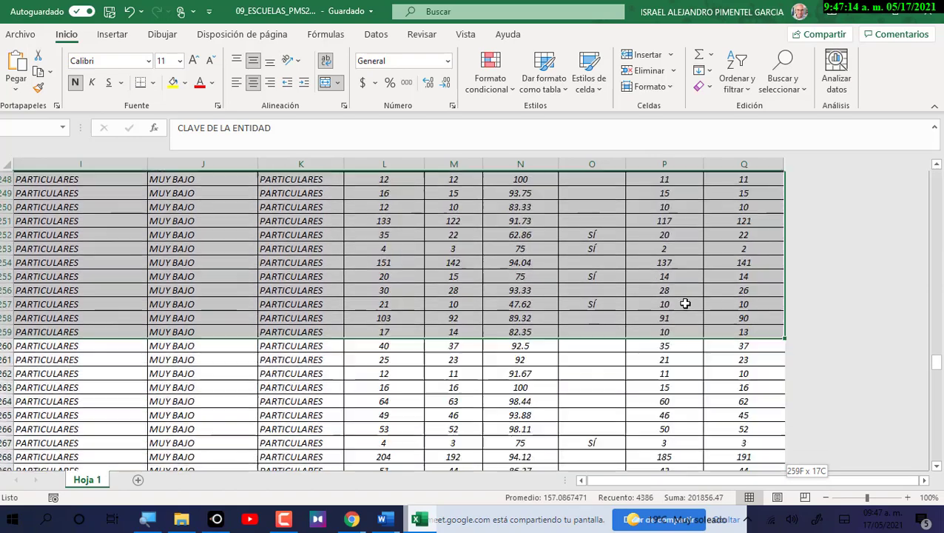
key(shift+Page_Down)
key(shift+Page_Down)
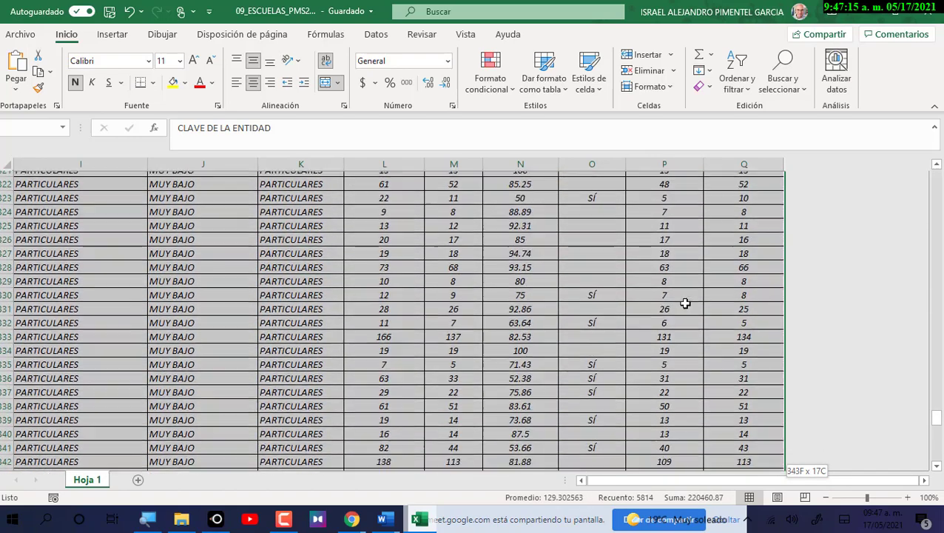
key(shift+Page_Down)
key(shift+Page_Down)
key(shift+Page_Down)
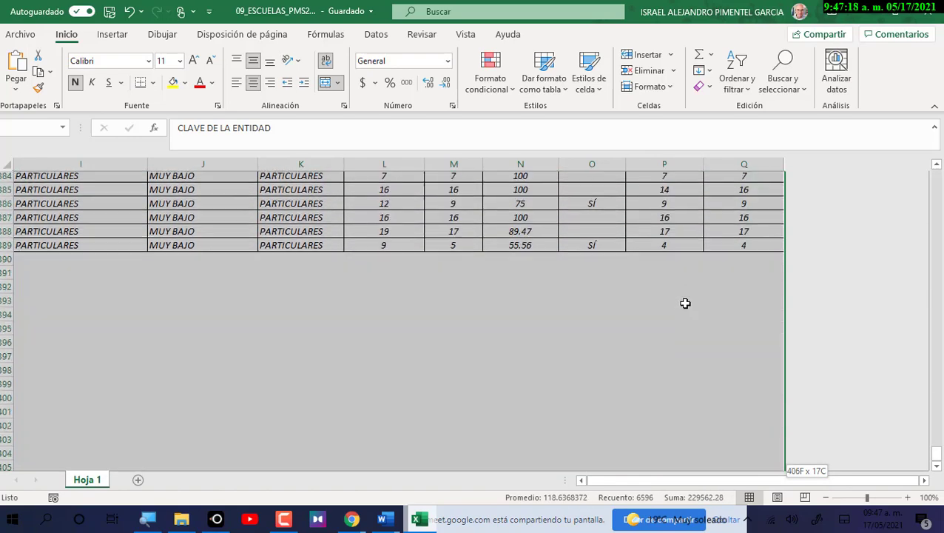
key(shift+Up)
key(shift+Up)
key(shift+Up)
key(shift+Up)
key(shift+Up)
key(shift+Up)
key(shift+Up)
key(shift+Up)
key(shift+Up)
key(shift+Up)
key(shift+Up)
key(shift+Up)
key(shift+Up)
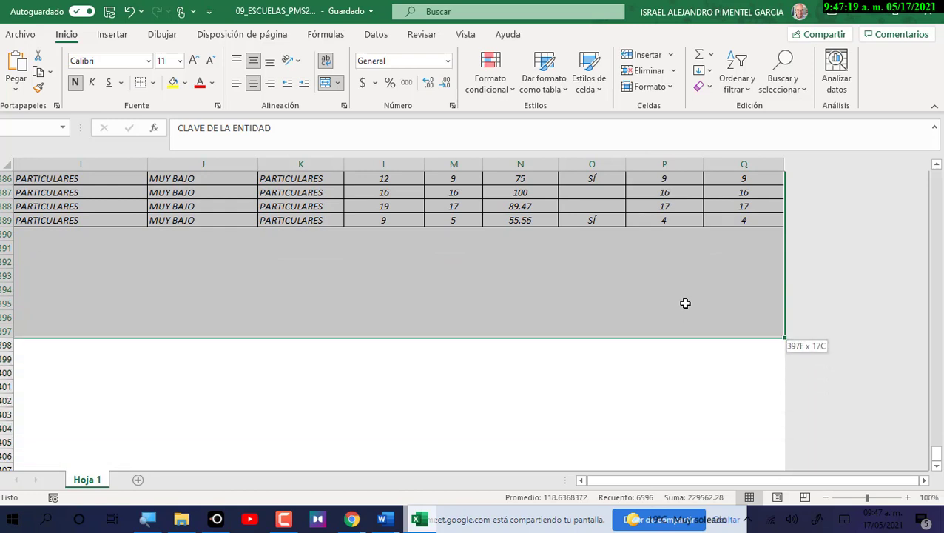
key(shift+Up)
key(shift+Up)
key(shift+Up)
key(shift+Up)
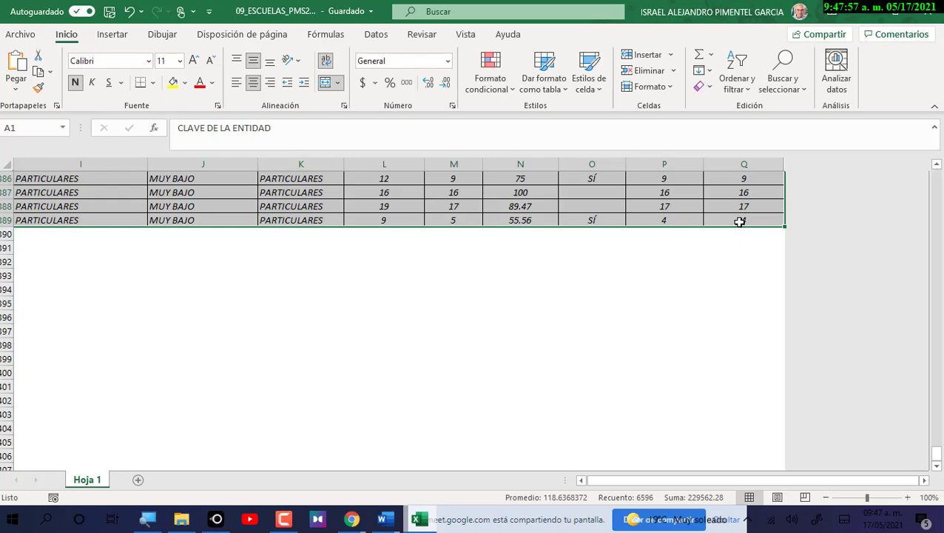
Return to the top of the school data and show the Insertar ribbon tab.
scroll(661, 223, up, 12)
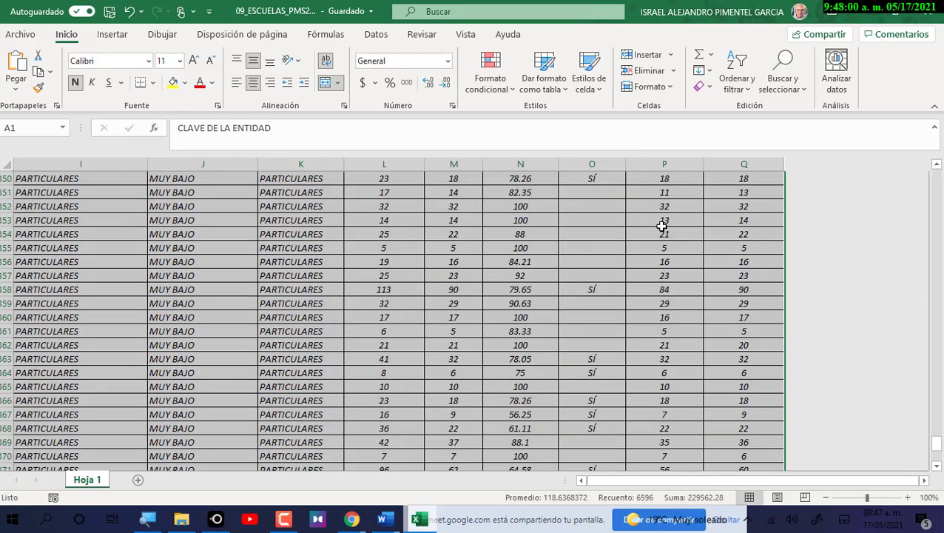
scroll(660, 223, up, 20)
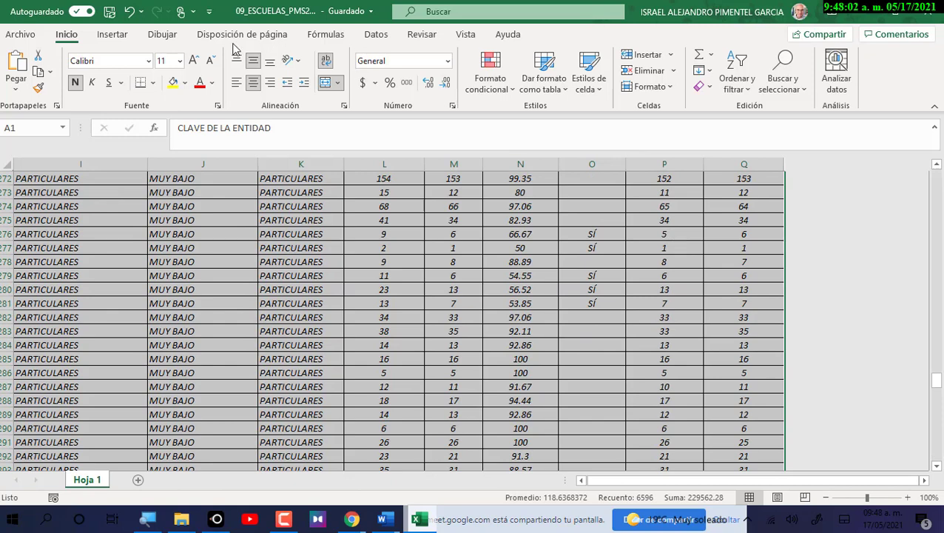
click(113, 37)
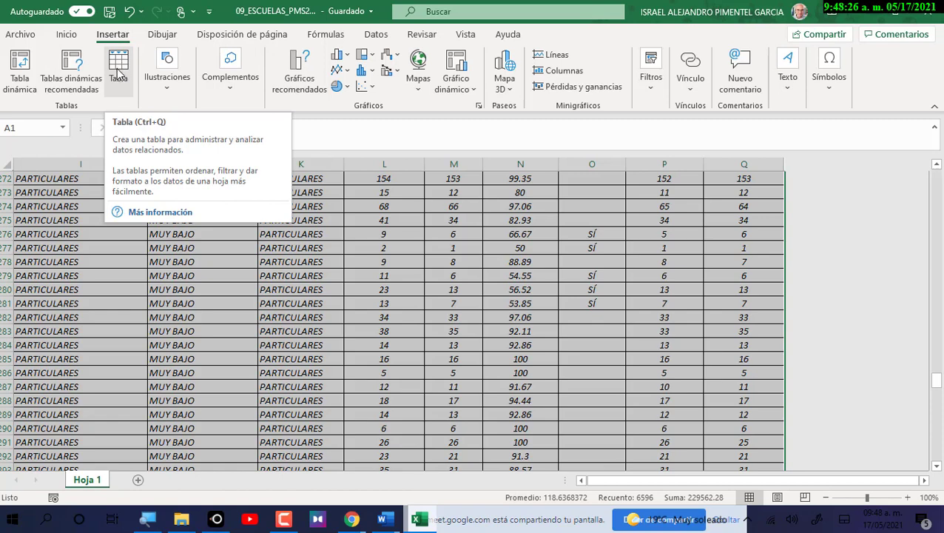
Create a table from range $A$1:$Q$389 with 'La tabla tiene encabezados' ticked.
click(120, 69)
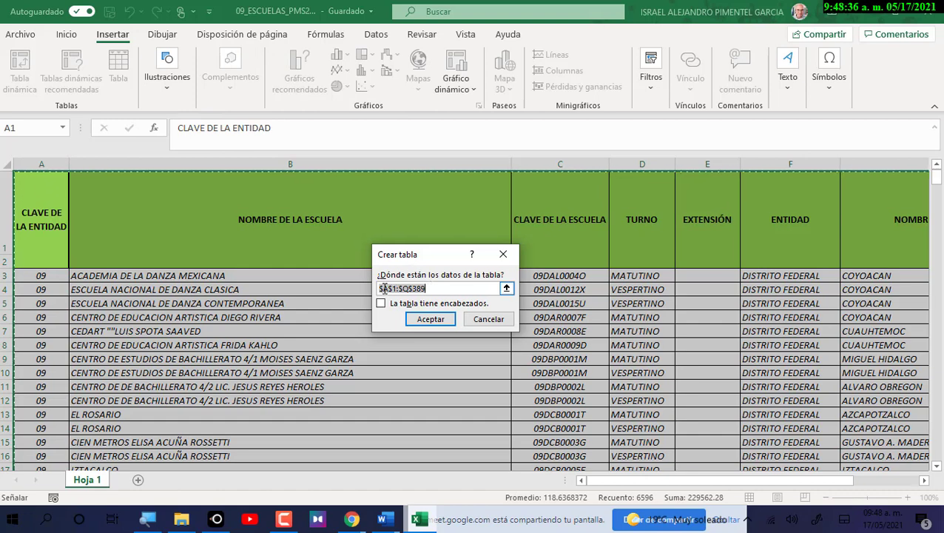
click(412, 289)
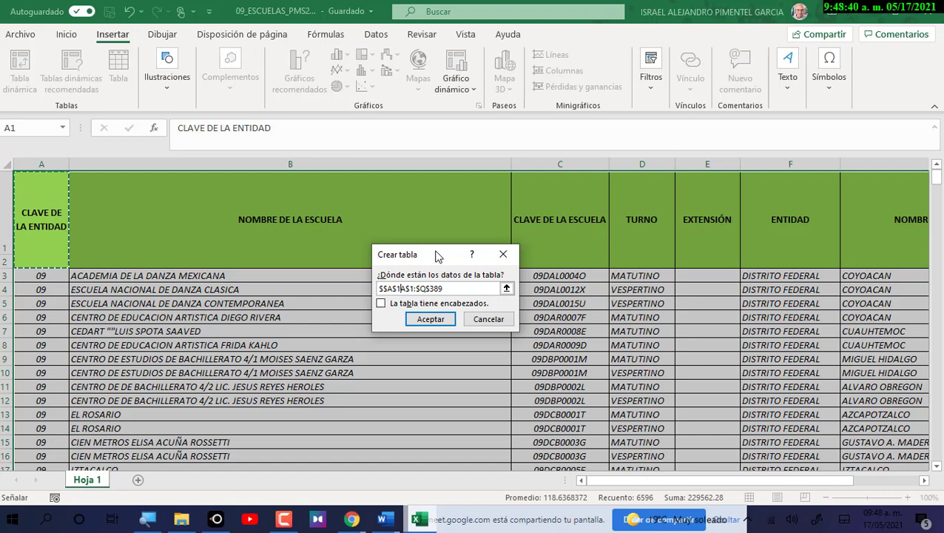
text($)
key(BackSpace)
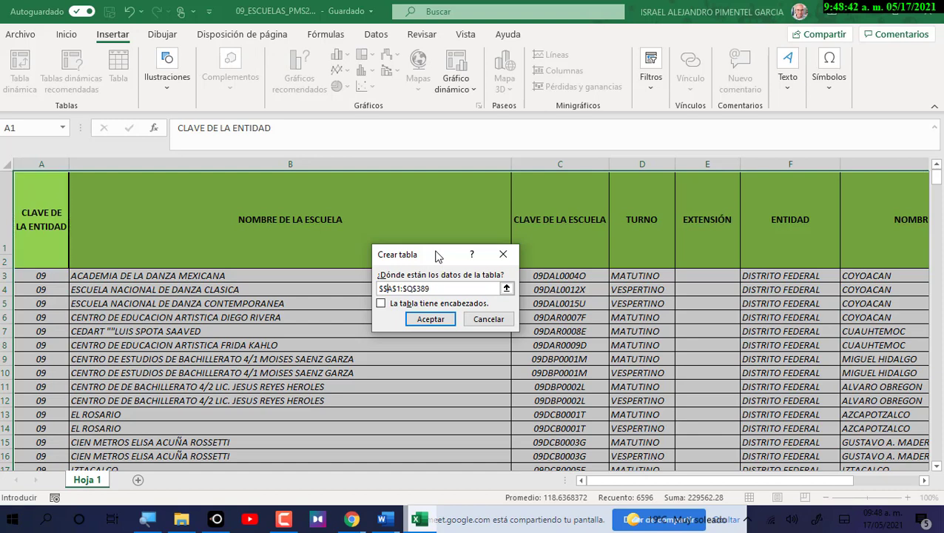
key(BackSpace)
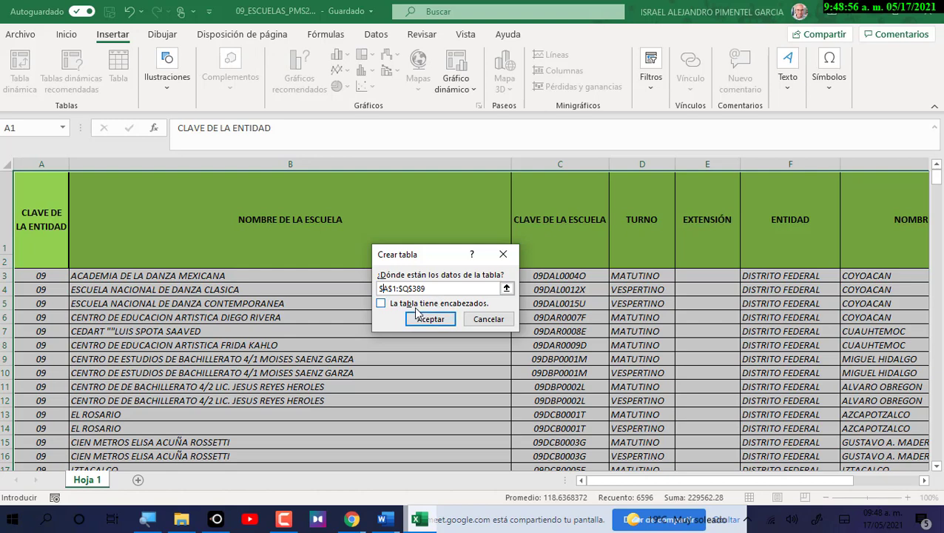
click(381, 306)
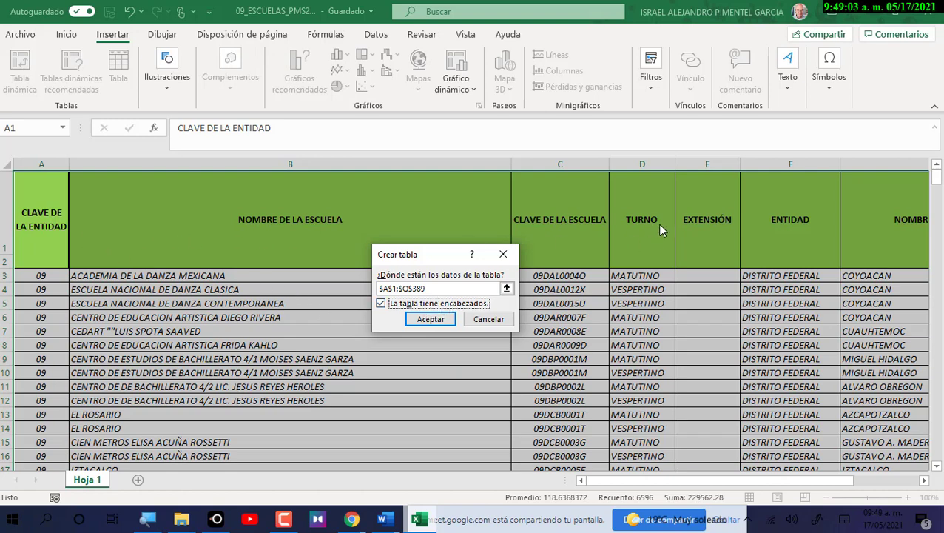
click(446, 320)
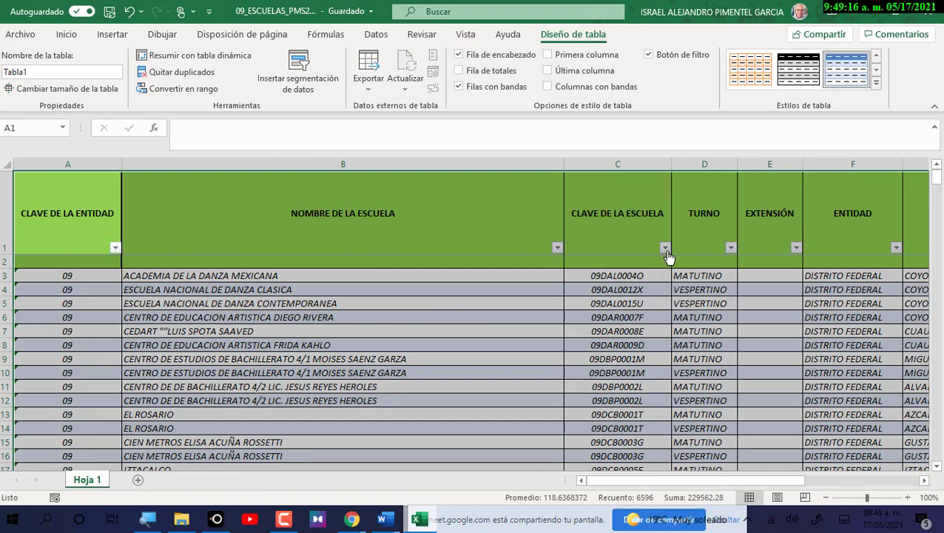
drag(650, 481, 784, 491)
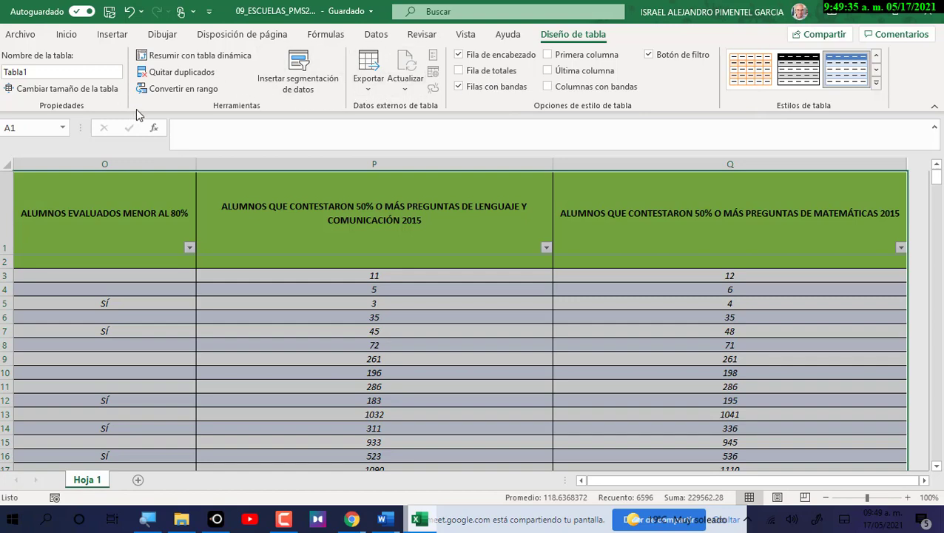
click(581, 482)
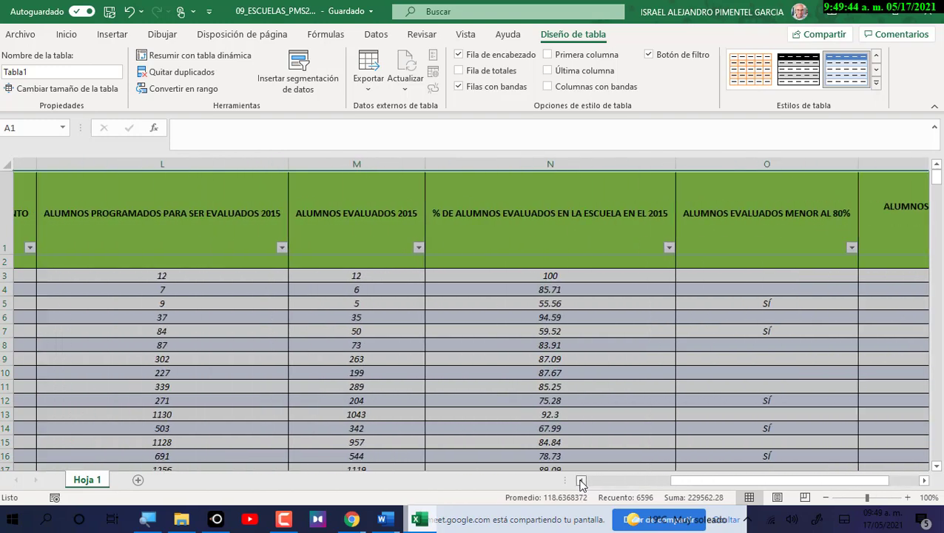
drag(581, 481, 583, 484)
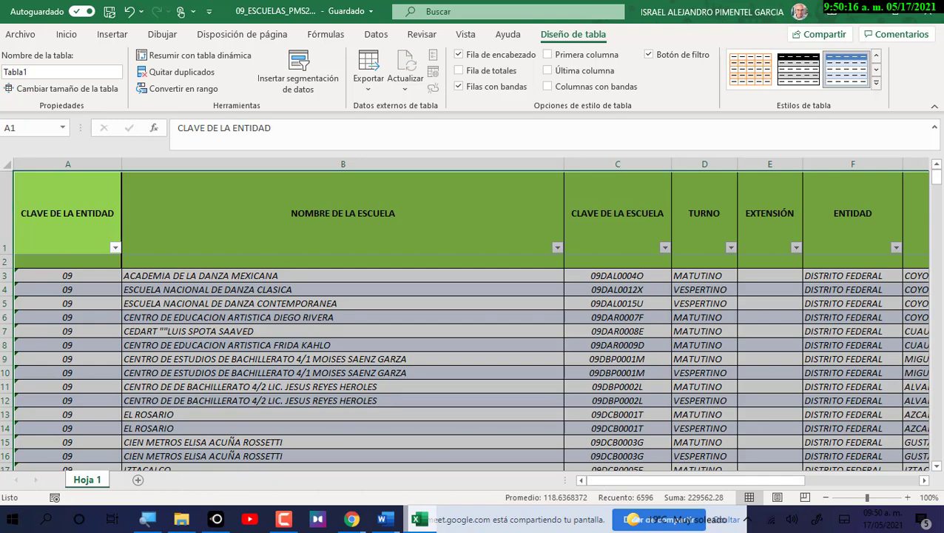
Show Insertar again and select the EL ROSARIO and CULHUACAN LAZARO CARDENAS row pairs.
click(112, 34)
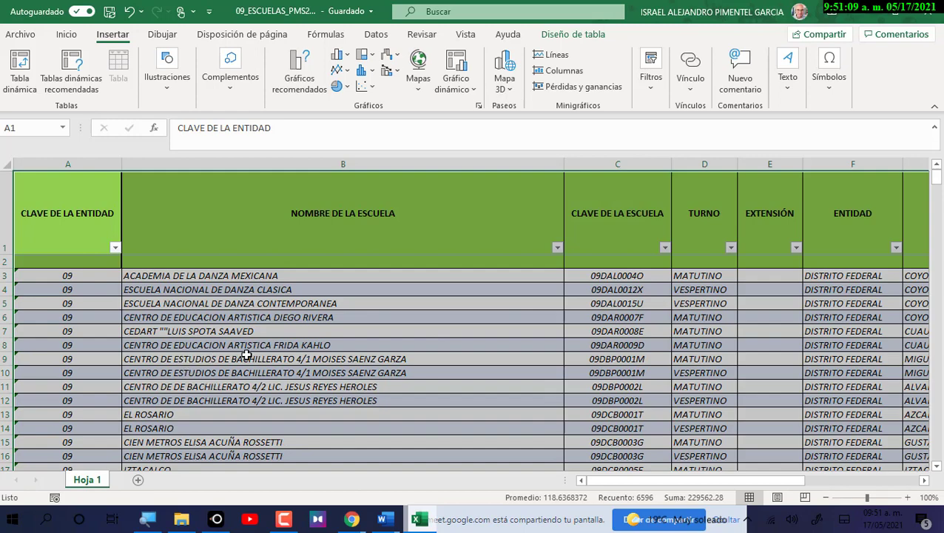
scroll(244, 353, down, 2)
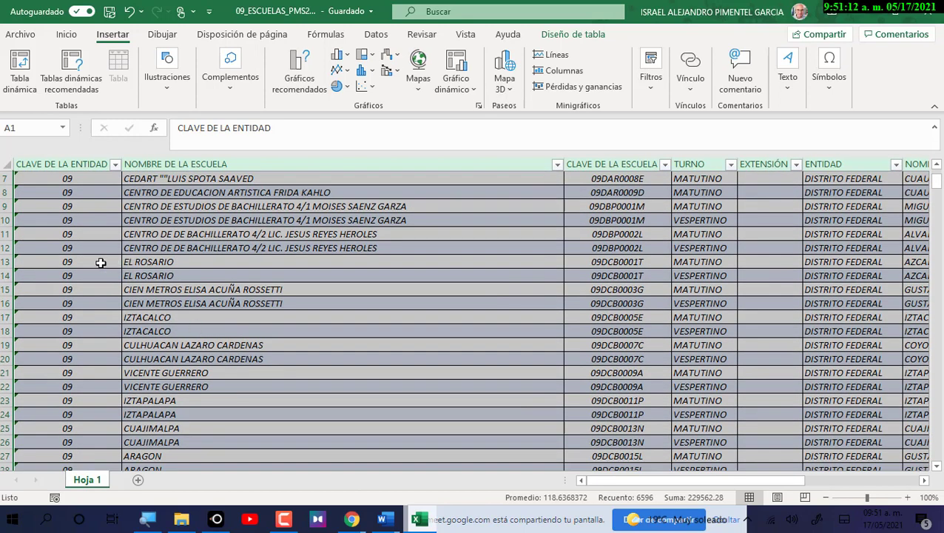
drag(6, 261, 9, 274)
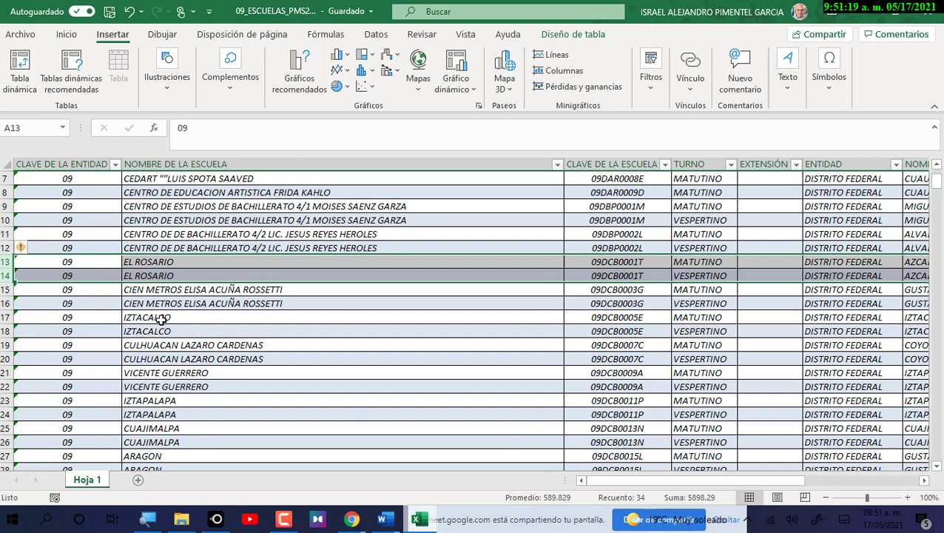
drag(7, 317, 7, 358)
Further down, select just the two TLAHUAC rows 39–40.
scroll(180, 376, down, 3)
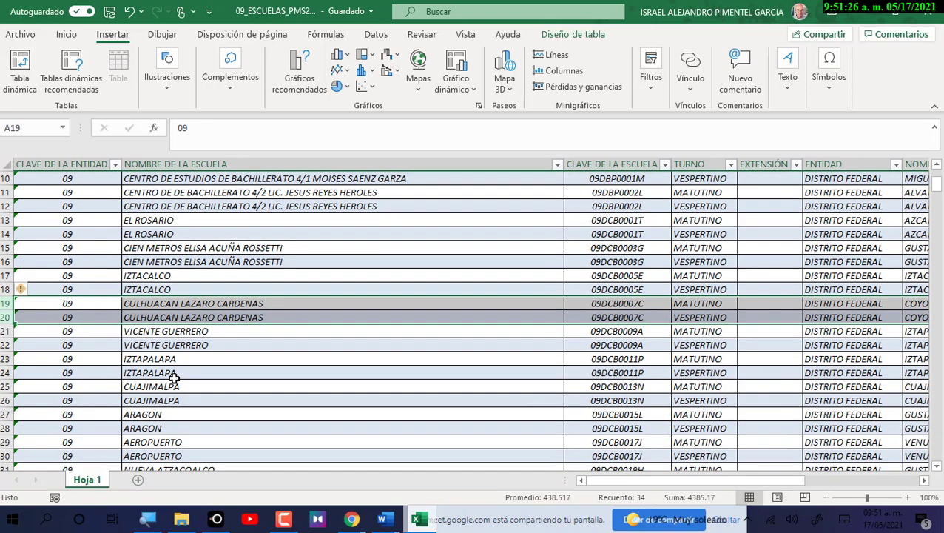
scroll(175, 375, down, 2)
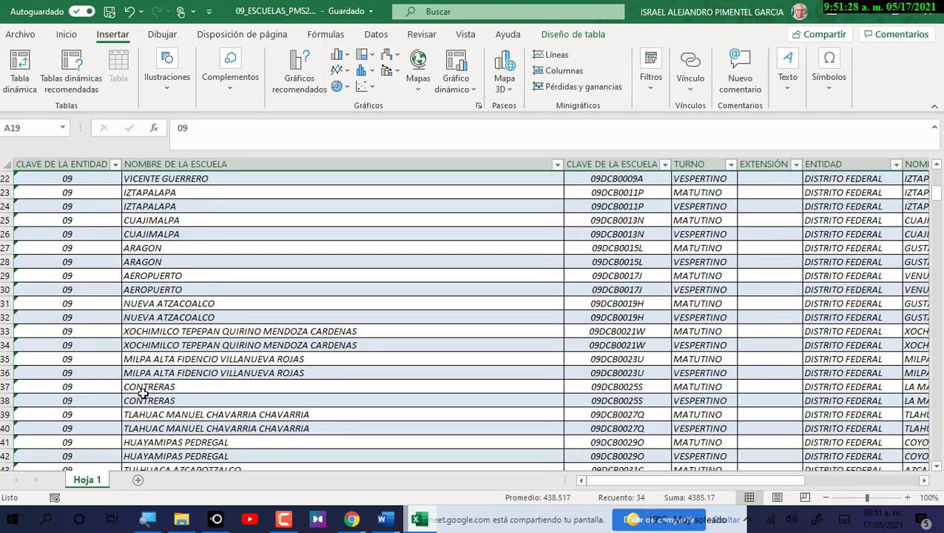
scroll(127, 400, down, 1)
drag(4, 372, 3, 401)
key(shift+Up)
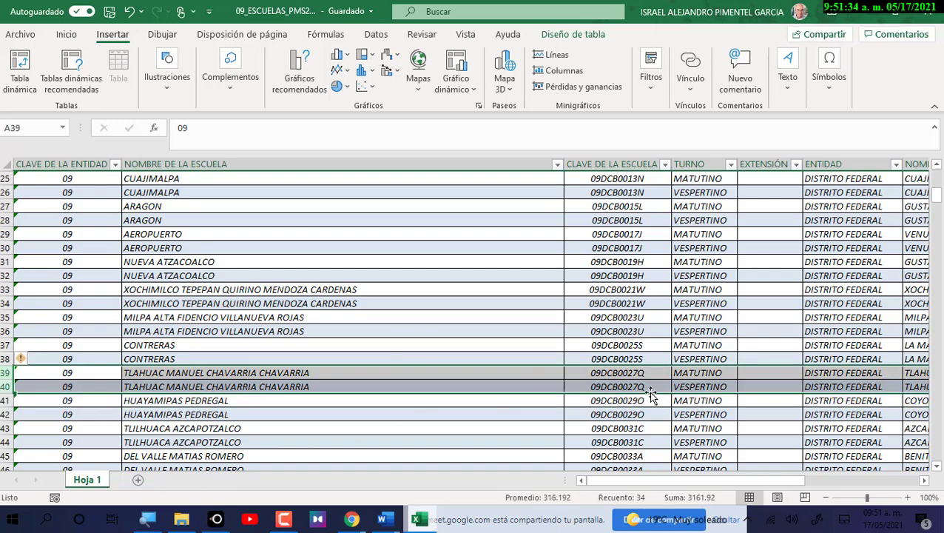
click(924, 480)
click(924, 480)
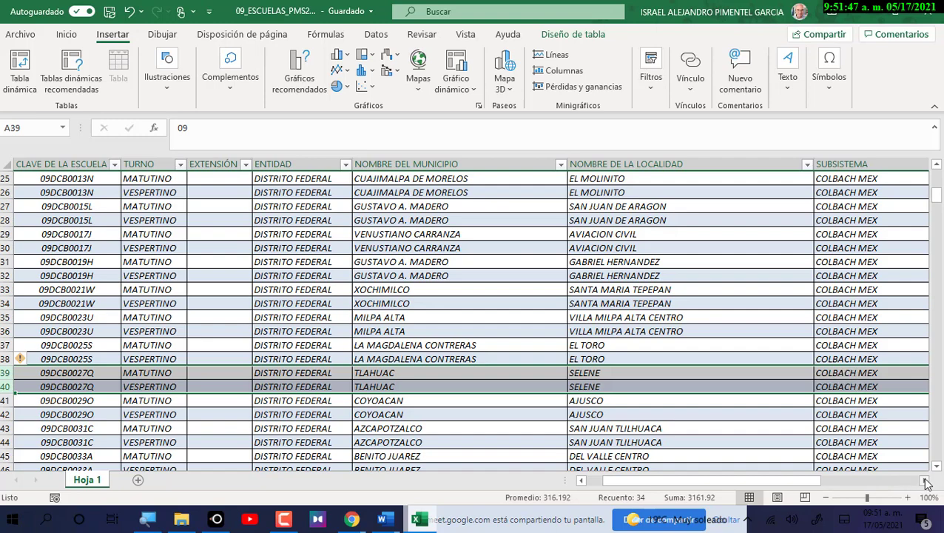
click(925, 482)
click(926, 482)
click(926, 482)
click(925, 482)
click(925, 482)
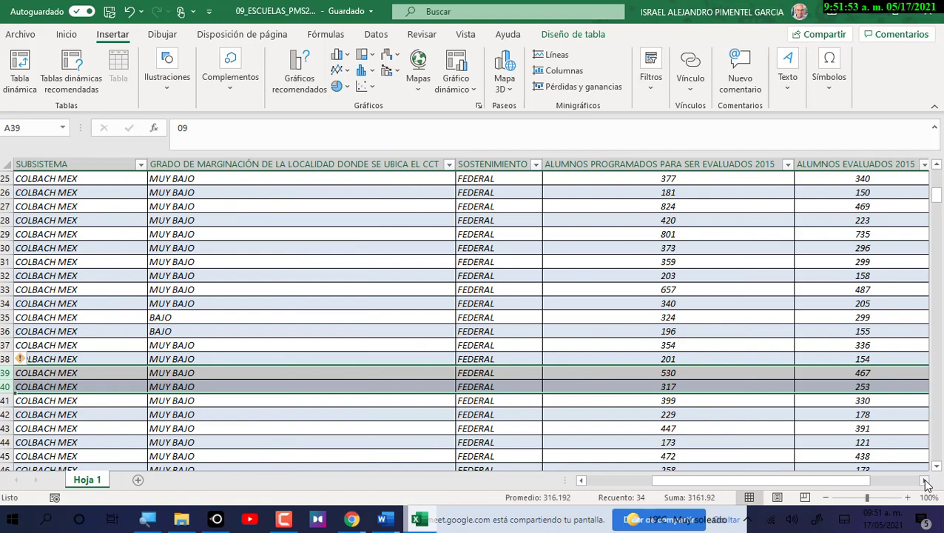
click(925, 482)
click(926, 483)
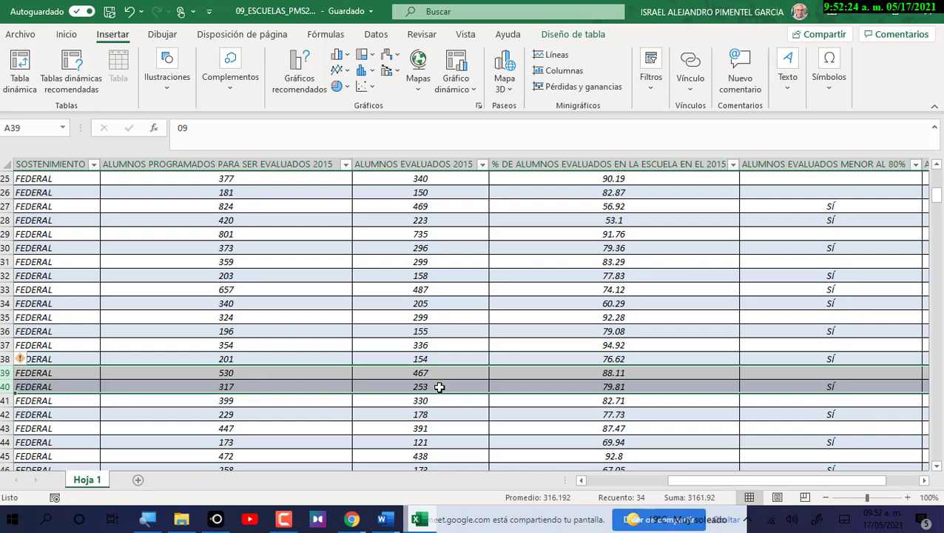
click(923, 480)
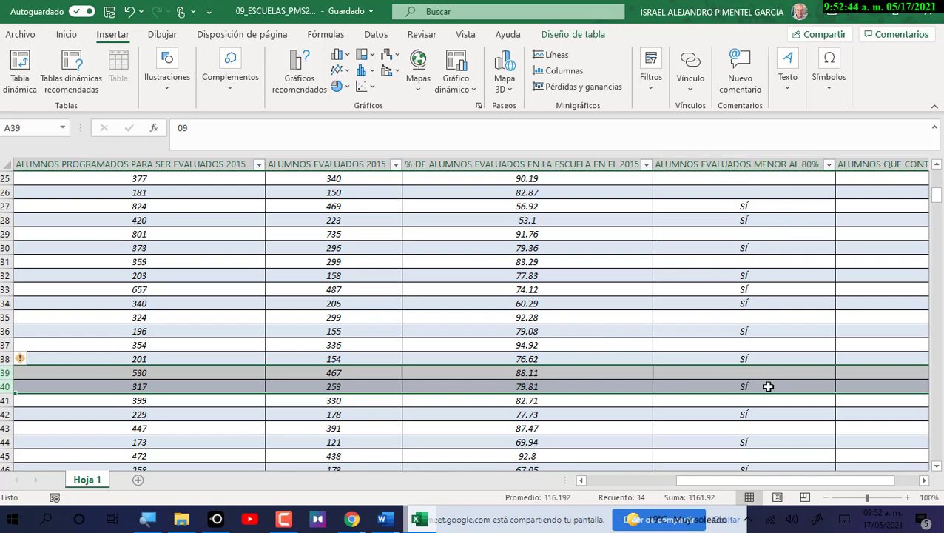
click(923, 483)
click(923, 483)
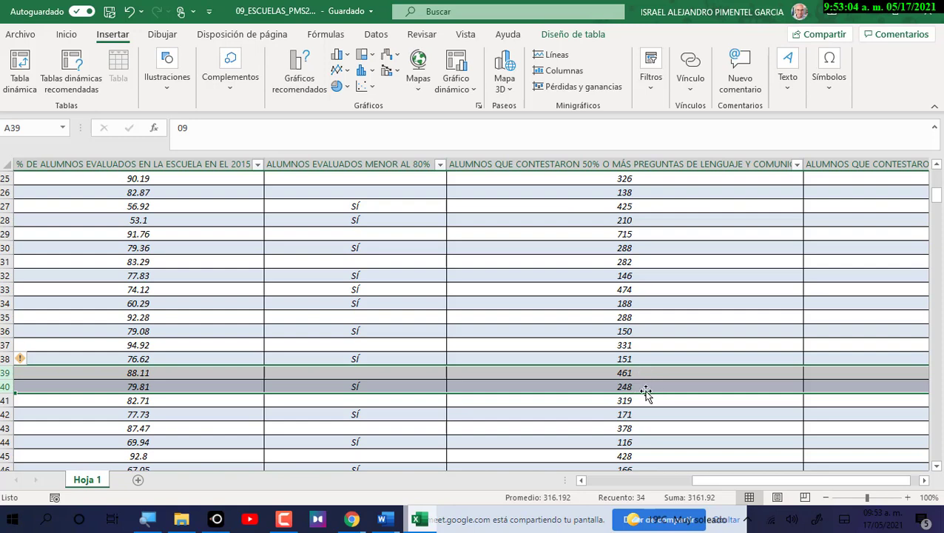
click(924, 481)
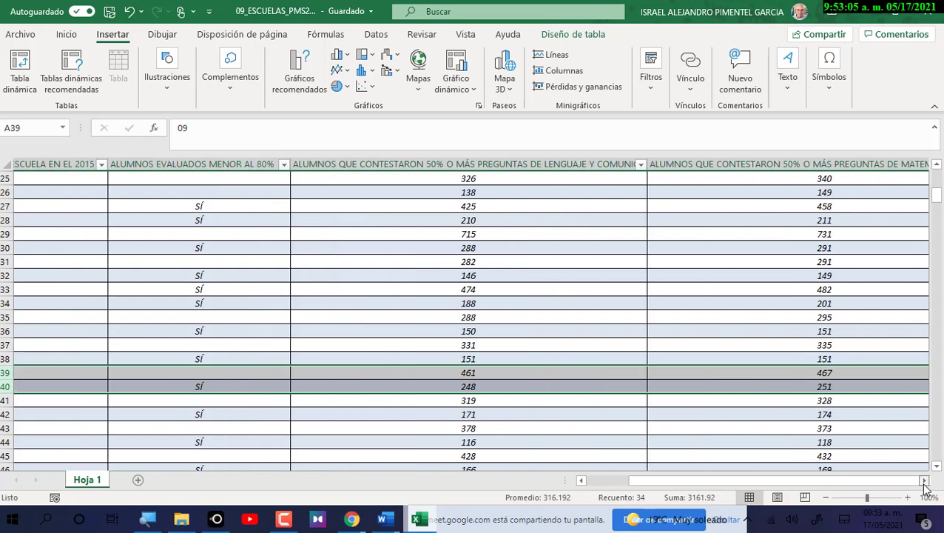
click(924, 481)
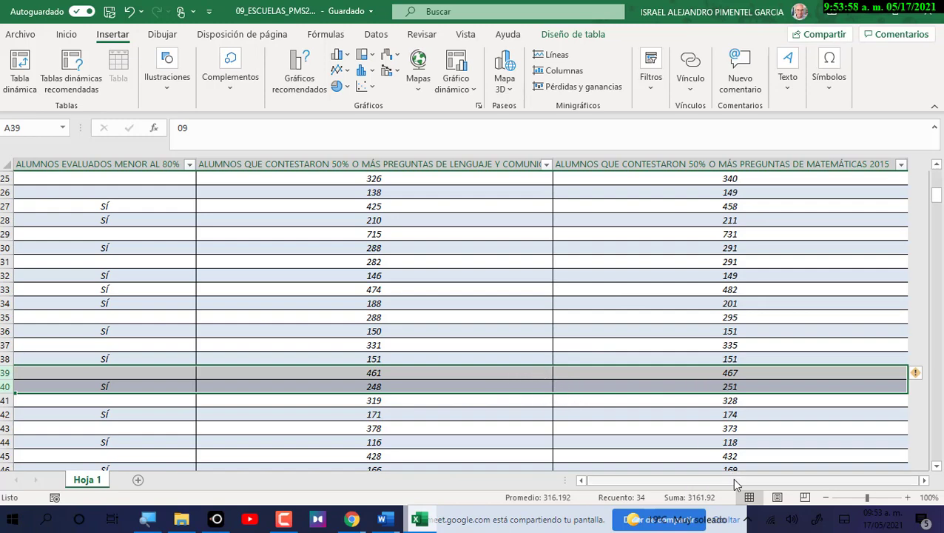
drag(732, 477, 627, 486)
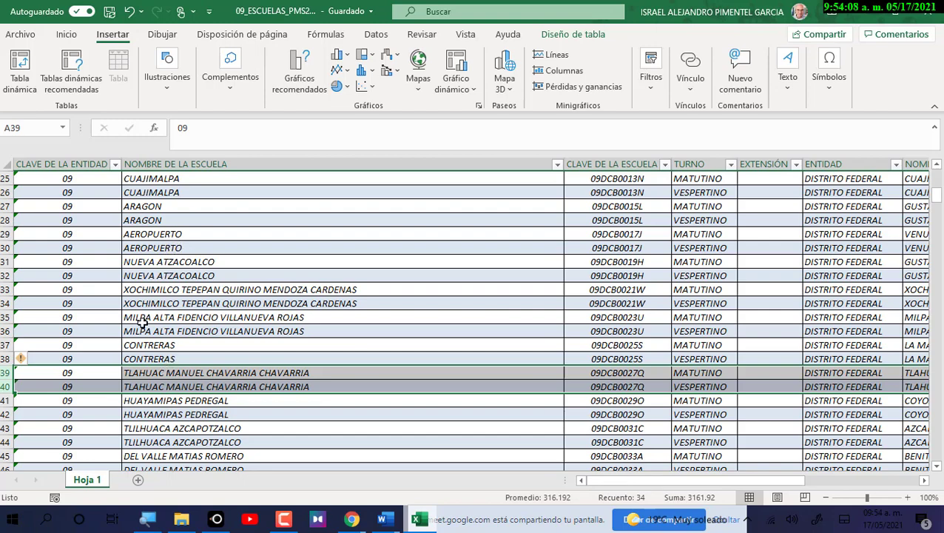
scroll(166, 465, down, 1)
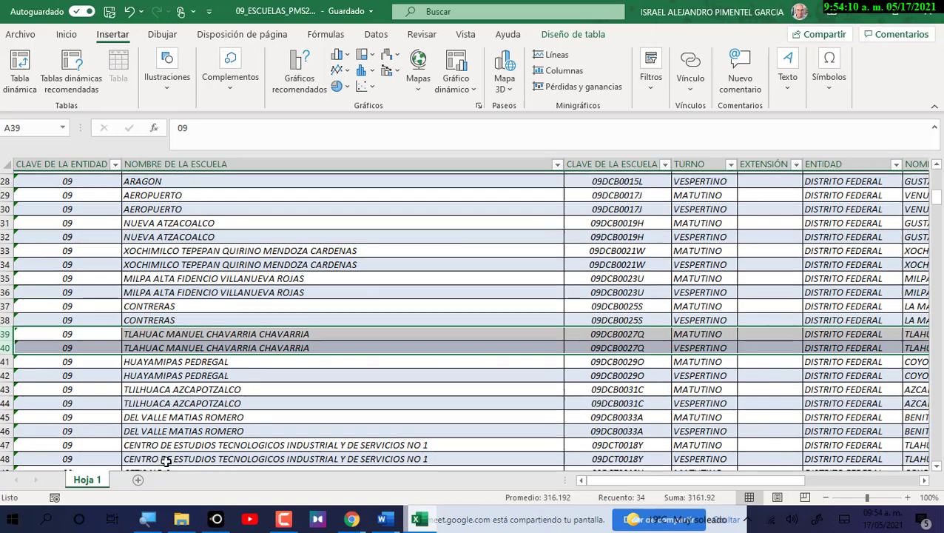
click(6, 415)
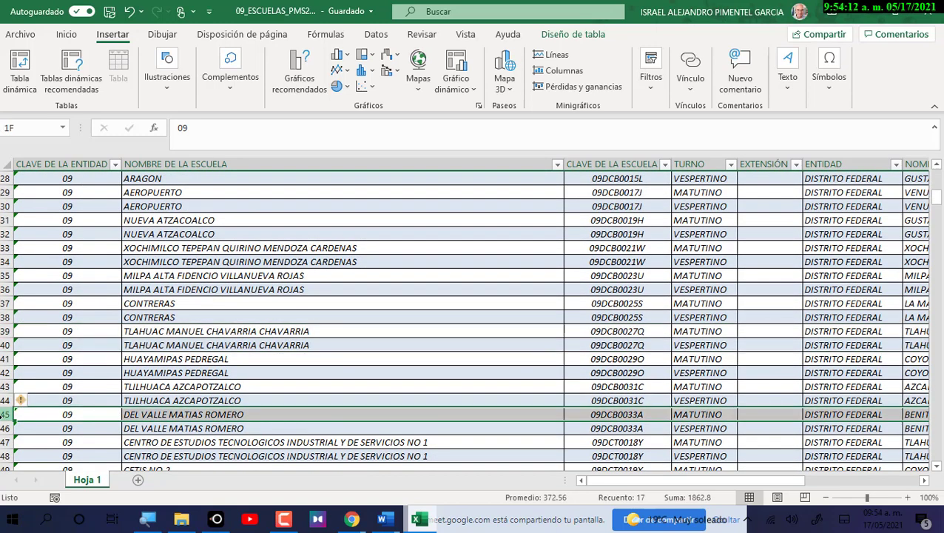
drag(2, 423, 6, 429)
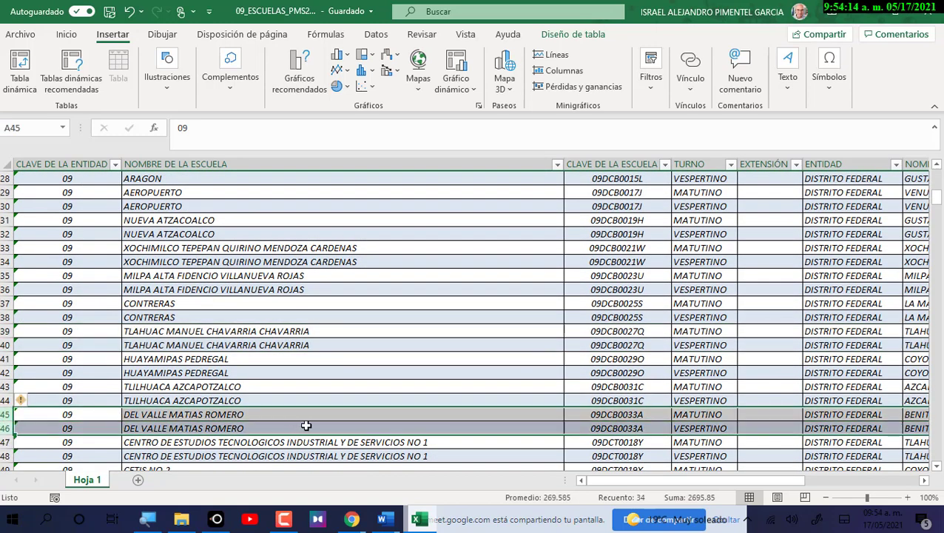
scroll(280, 400, down, 1)
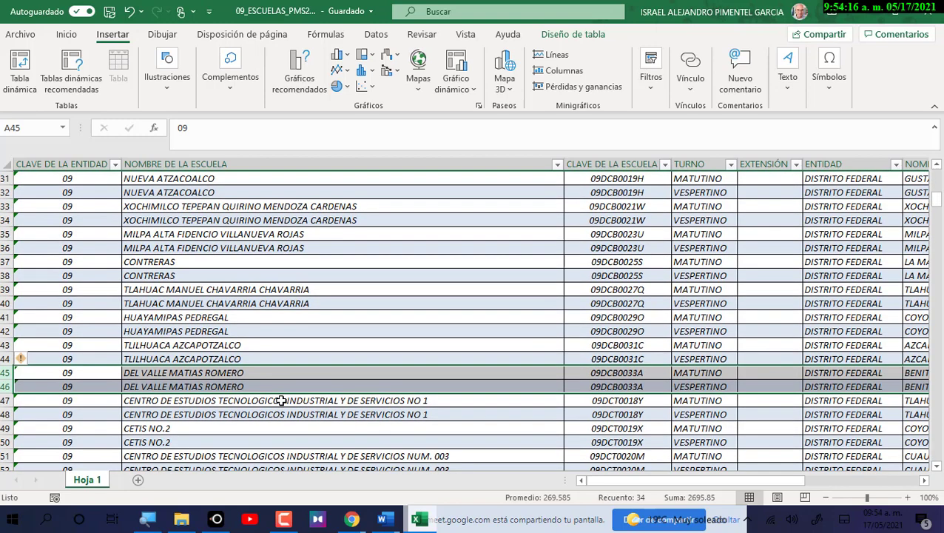
scroll(274, 354, down, 2)
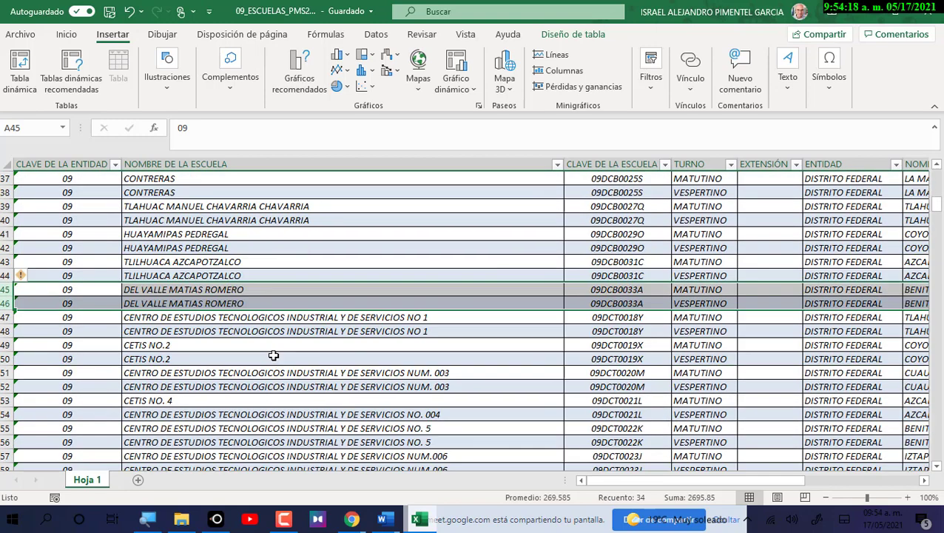
drag(248, 319, 284, 415)
scroll(301, 415, down, 2)
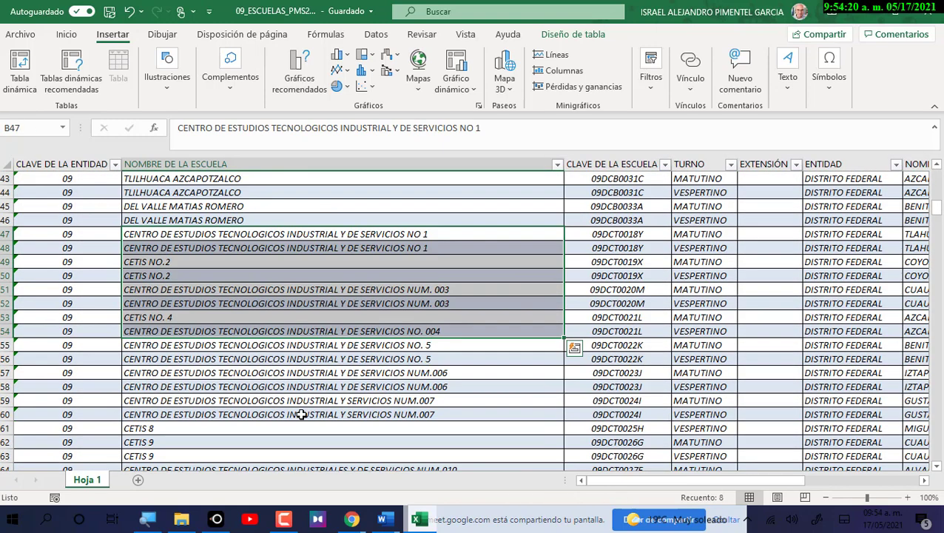
scroll(296, 407, down, 8)
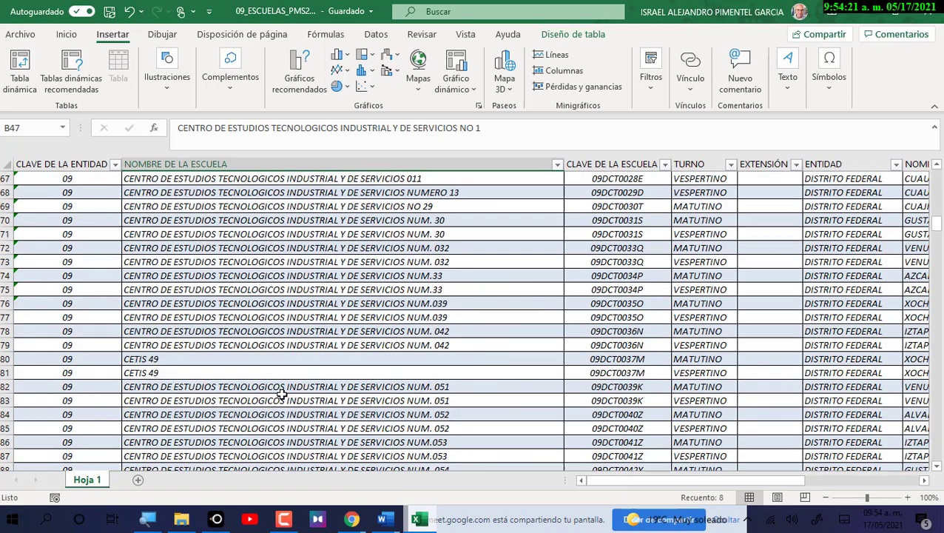
scroll(282, 394, down, 14)
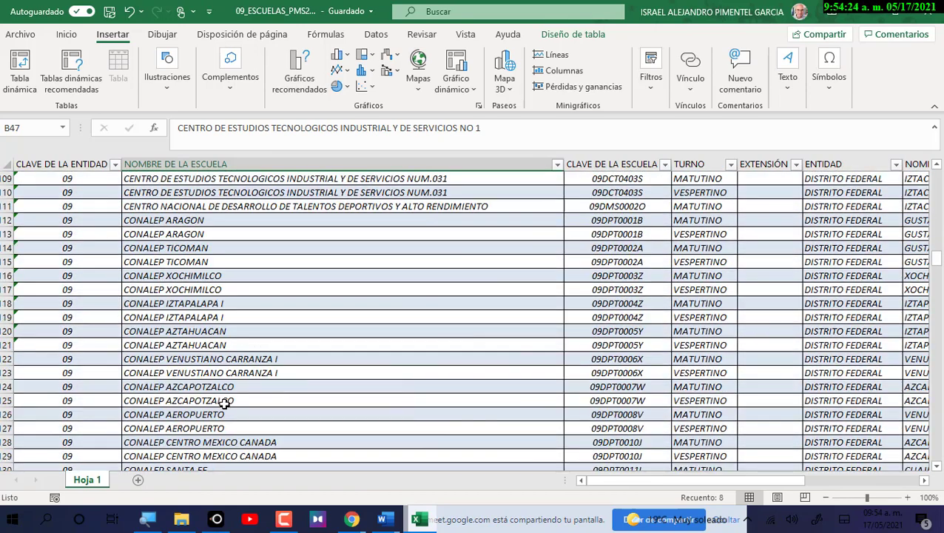
scroll(226, 405, down, 3)
scroll(226, 404, down, 18)
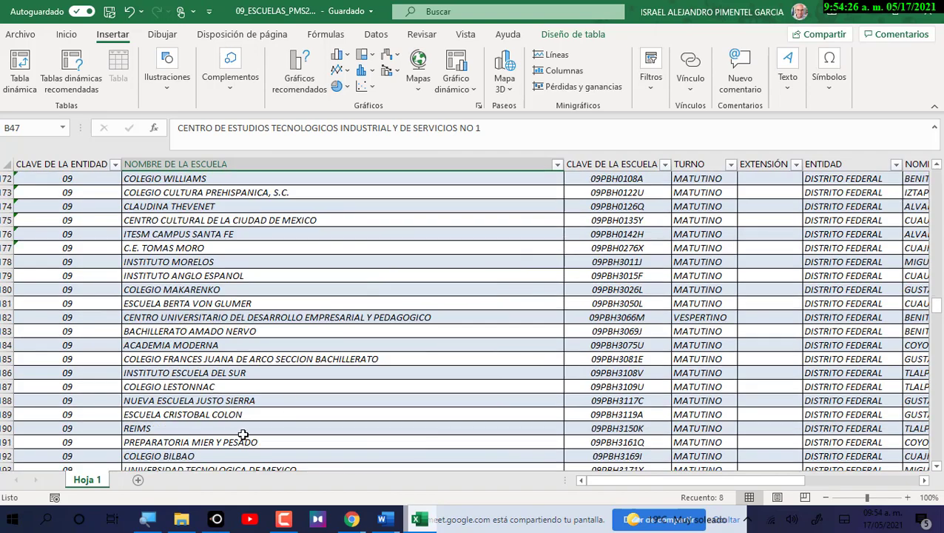
scroll(329, 451, up, 11)
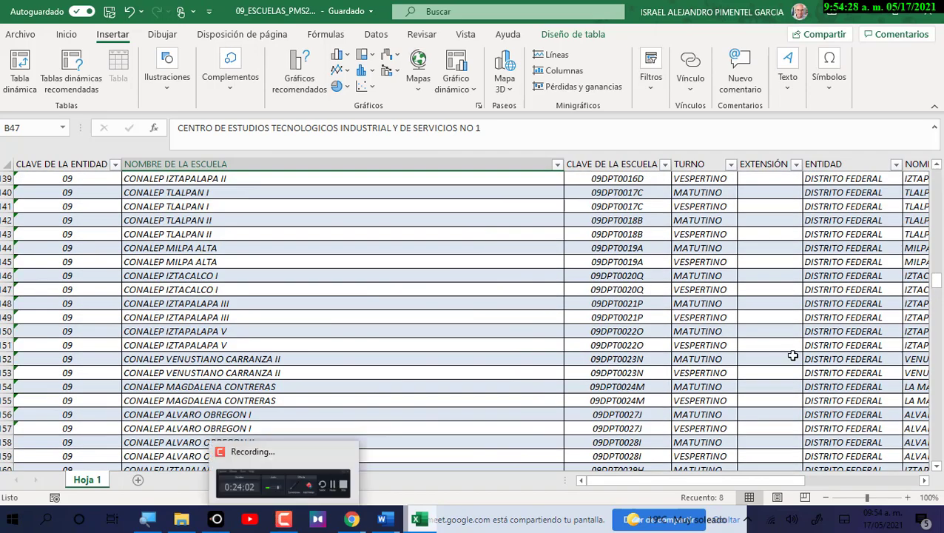
drag(937, 280, 943, 209)
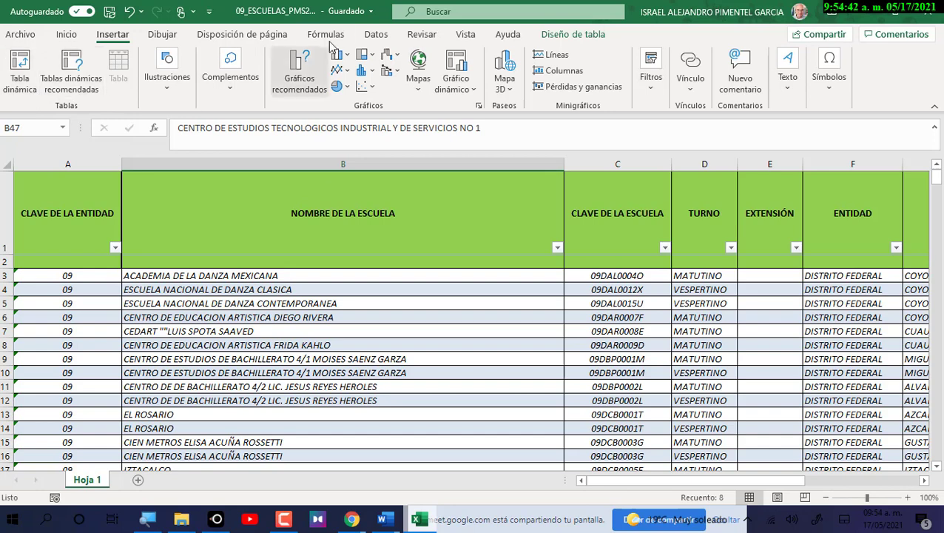
In Diseño de tabla, change the table name from Tabla1 to Tabla_de_Datos_General.
click(512, 205)
click(562, 35)
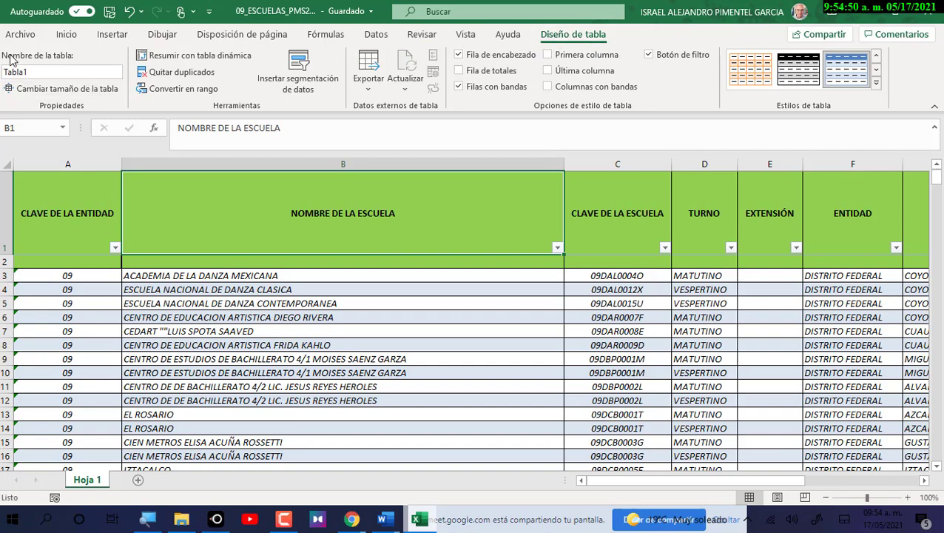
click(37, 72)
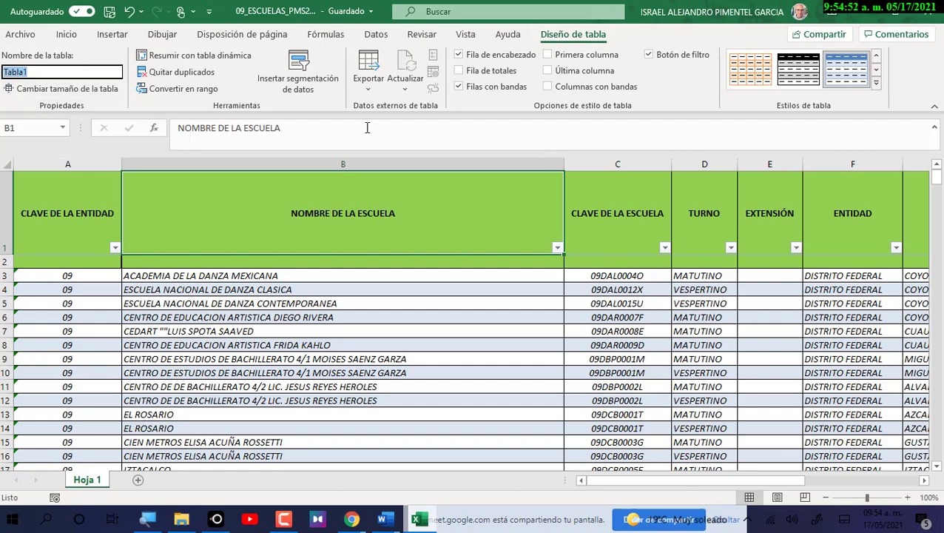
text(Ta)
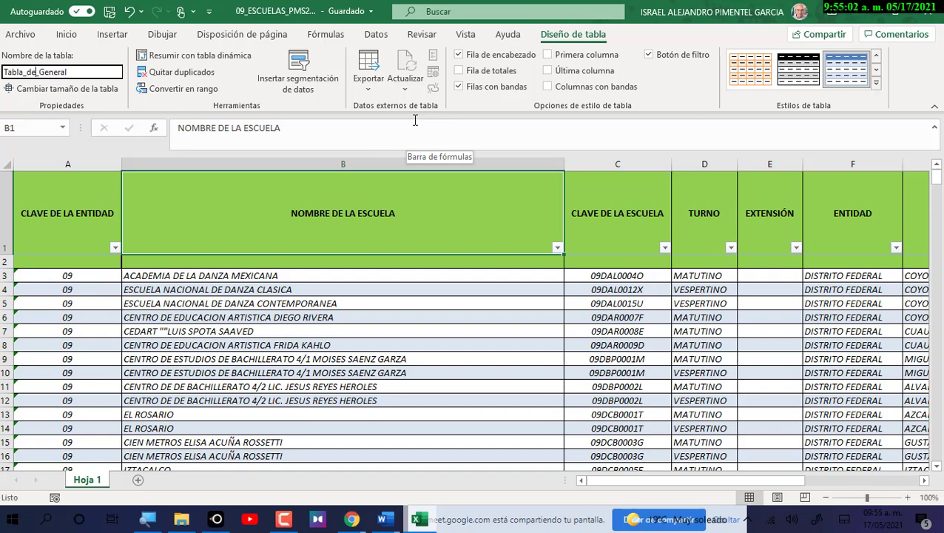
text(Datos_)
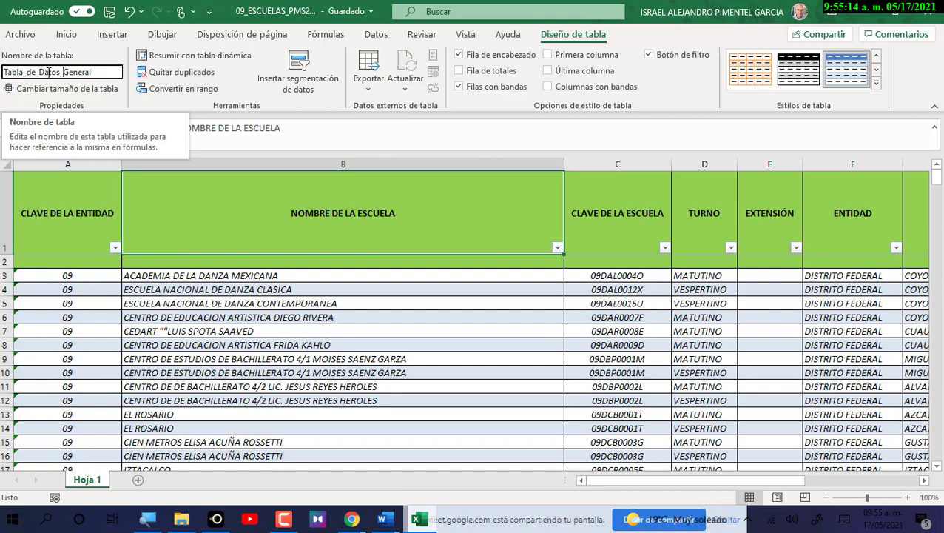
click(97, 71)
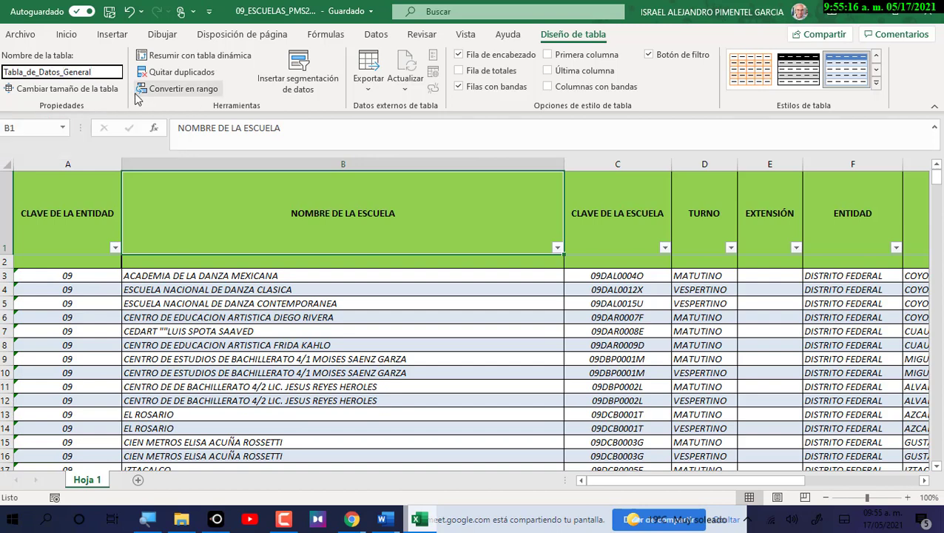
key(Return)
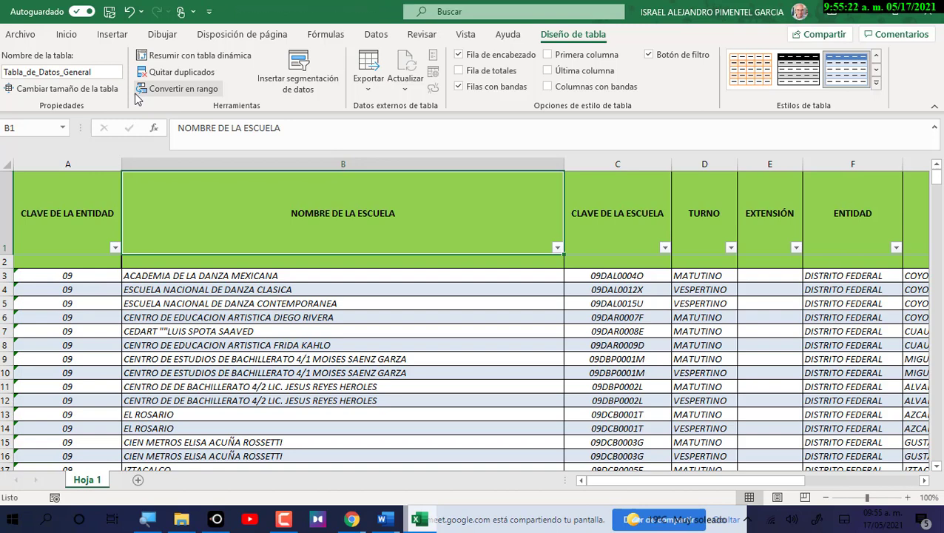
click(311, 358)
click(82, 217)
click(256, 359)
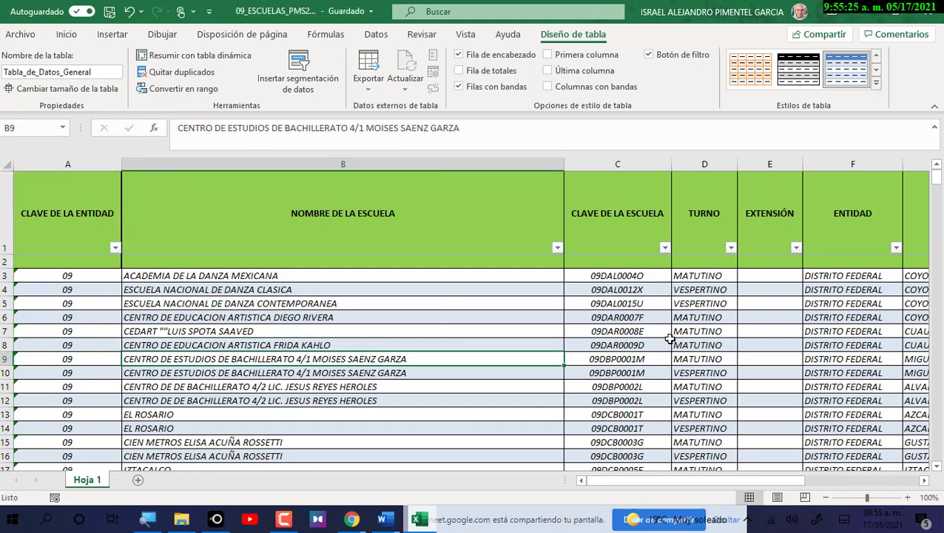
click(666, 334)
click(789, 239)
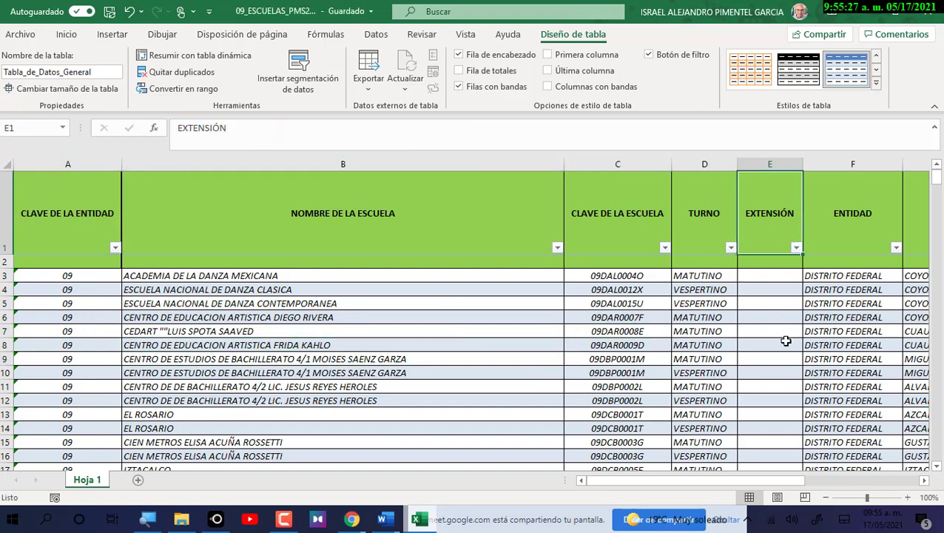
click(296, 399)
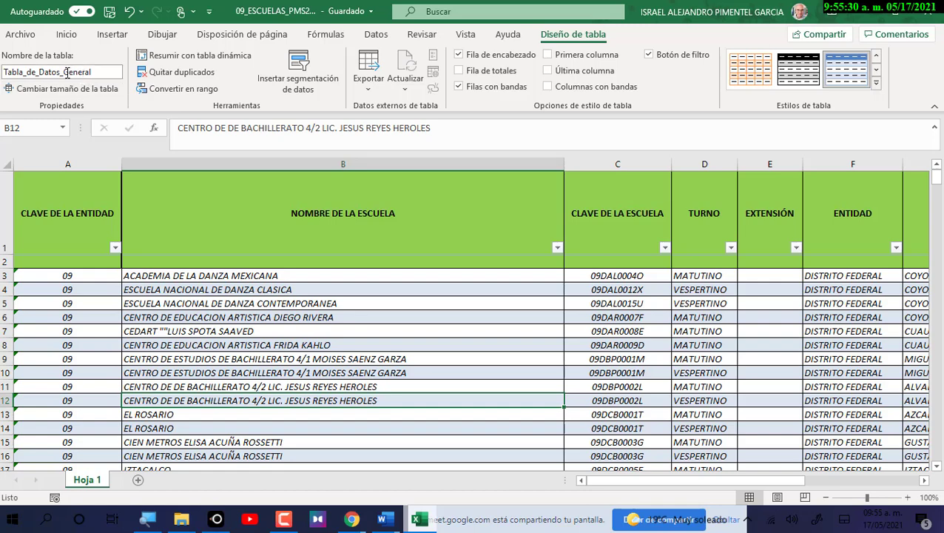
click(89, 372)
click(256, 361)
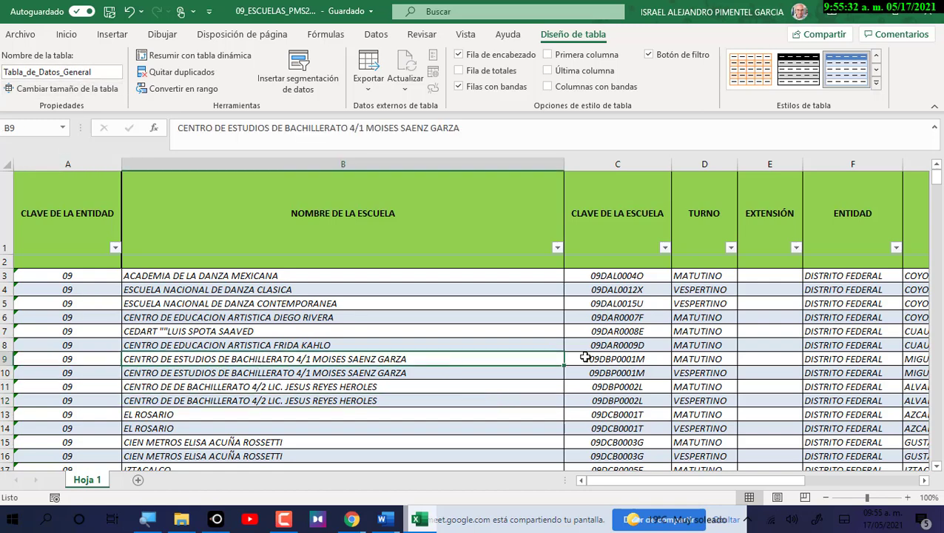
click(642, 358)
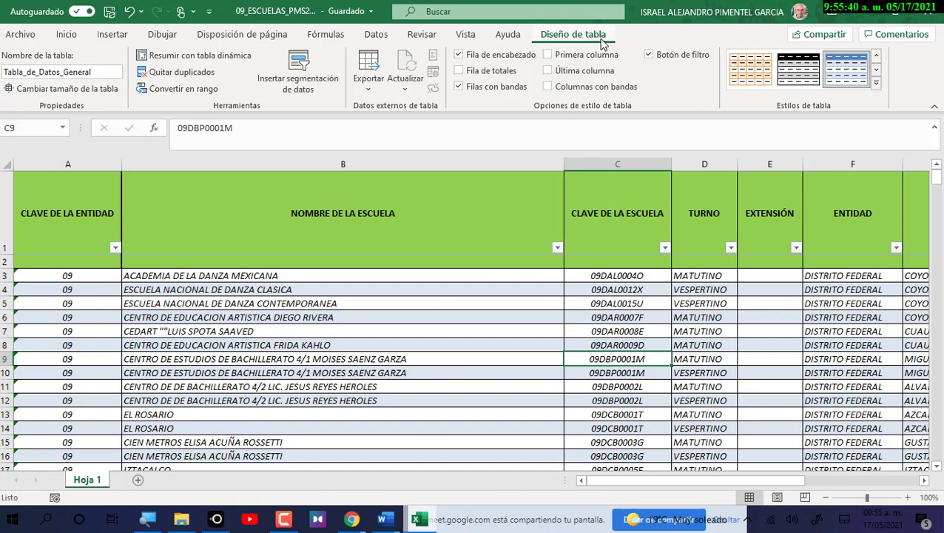
Rename the Hoja 1 tab to 'Tabla de Datos General', fixing the mistyped capital A.
double_click(90, 480)
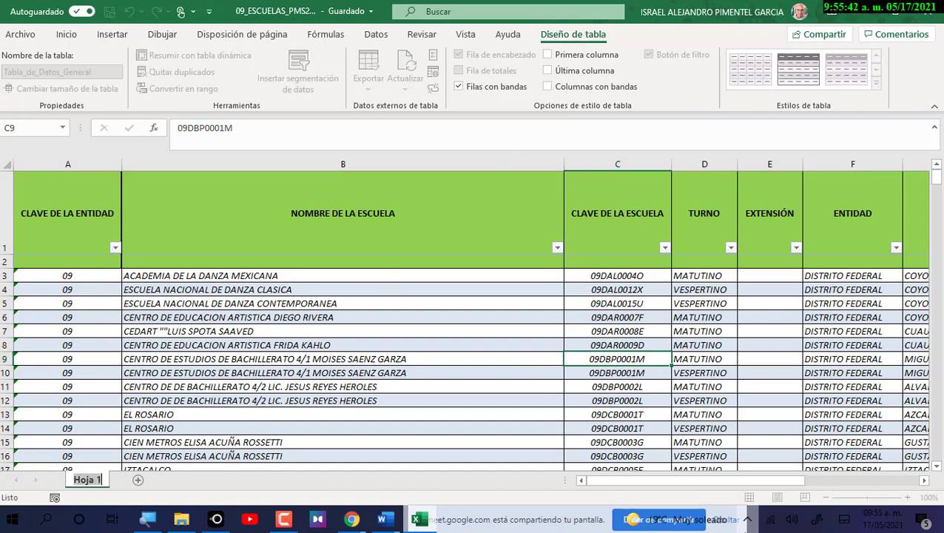
text(T)
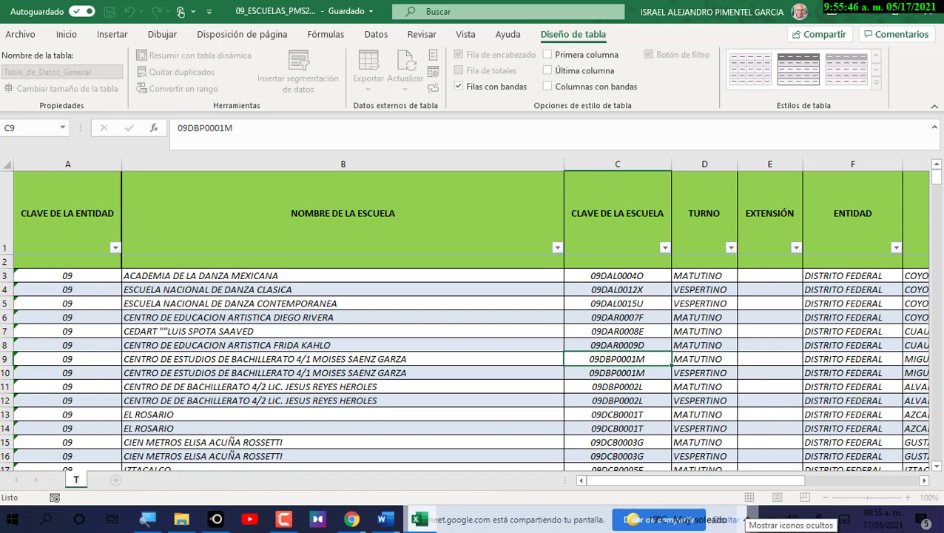
text(abla d)
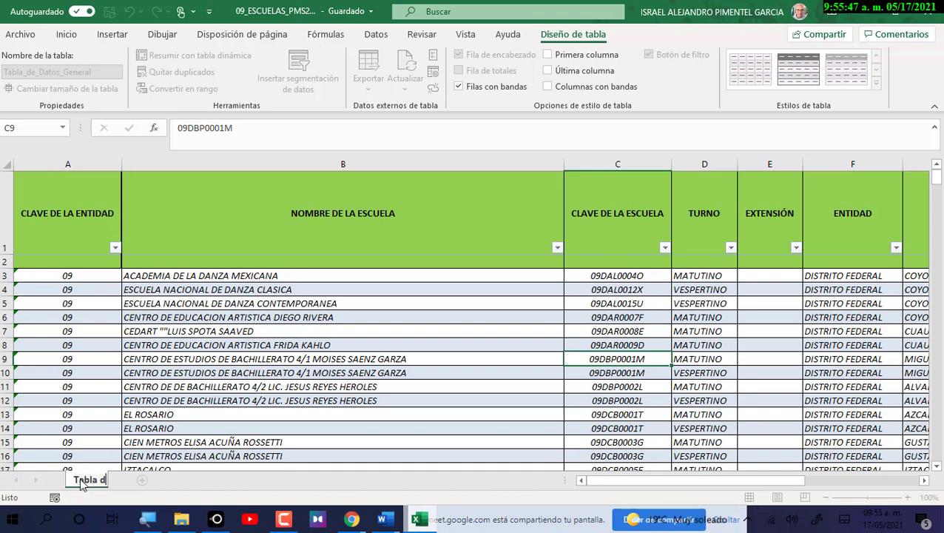
text(e DAtos G)
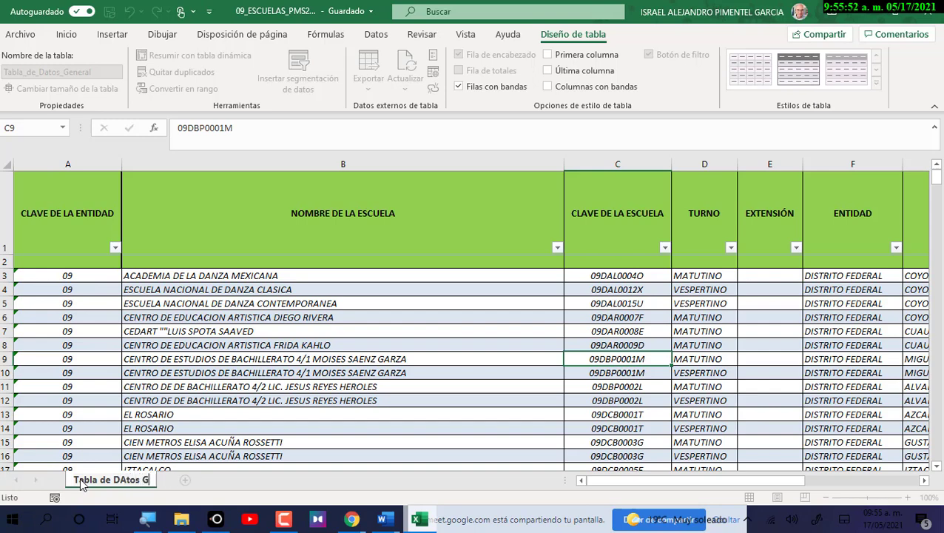
text(eneral)
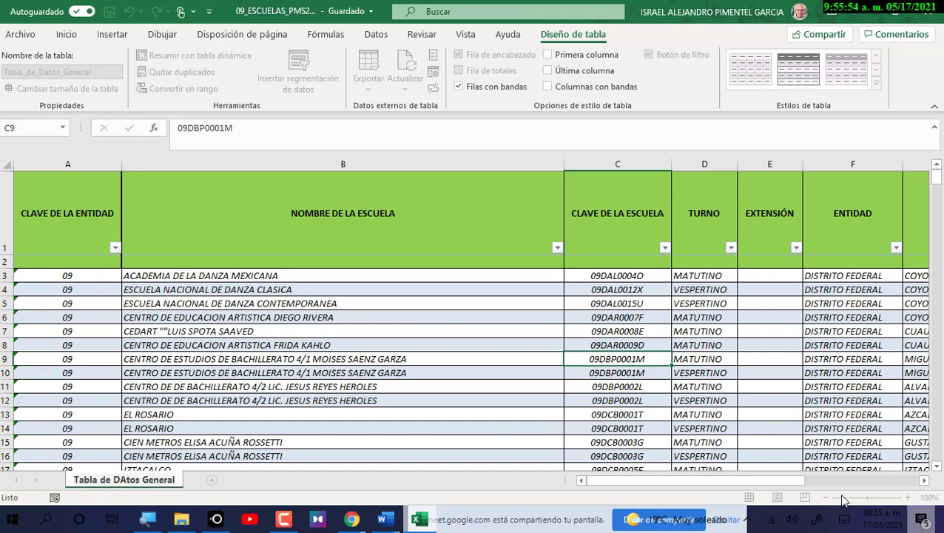
click(124, 479)
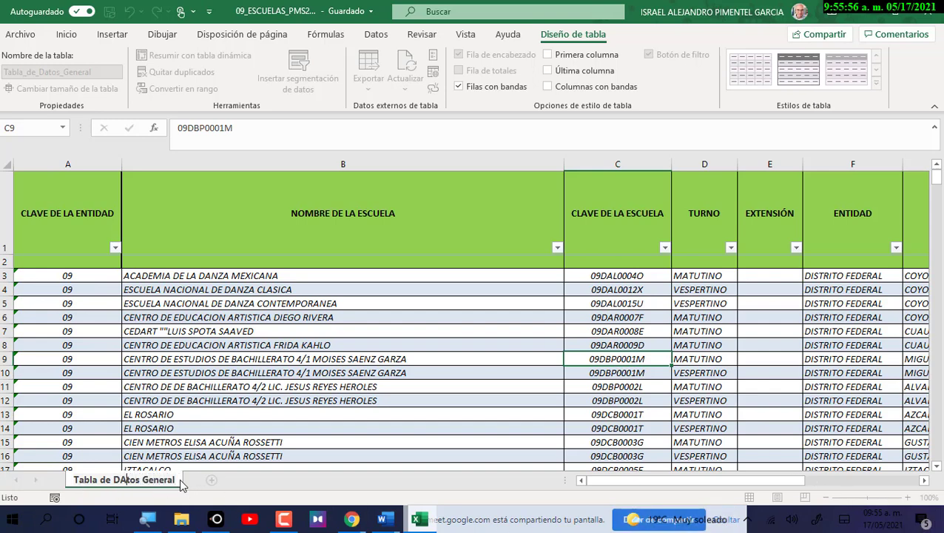
key(BackSpace)
text(a)
key(Return)
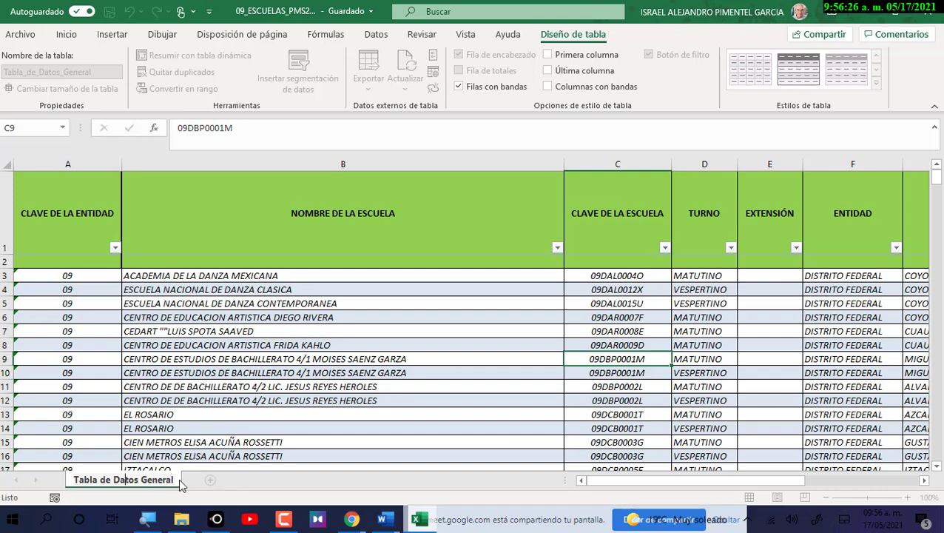
click(184, 453)
Set the Tabla de Datos General tab colour to the standard green via Color de pestaña.
right_click(156, 485)
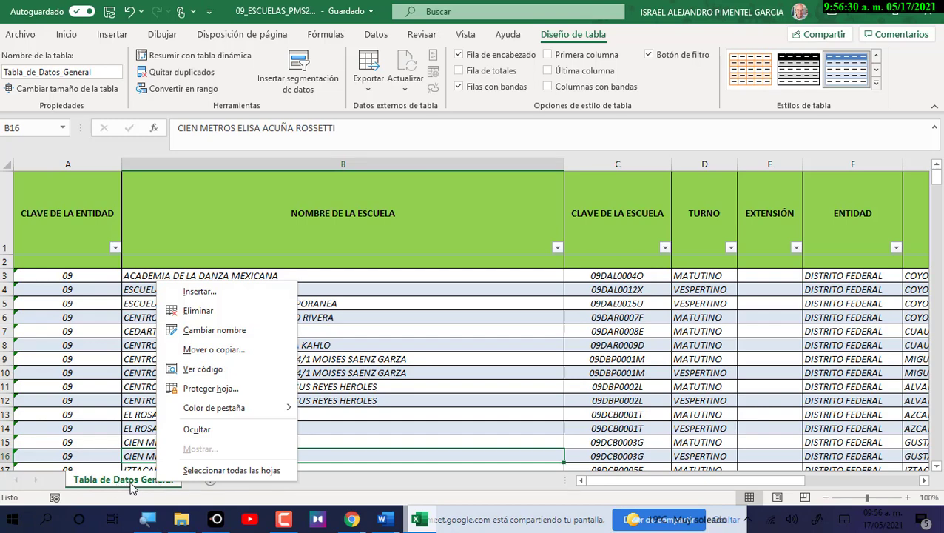
mouse_move(258, 417)
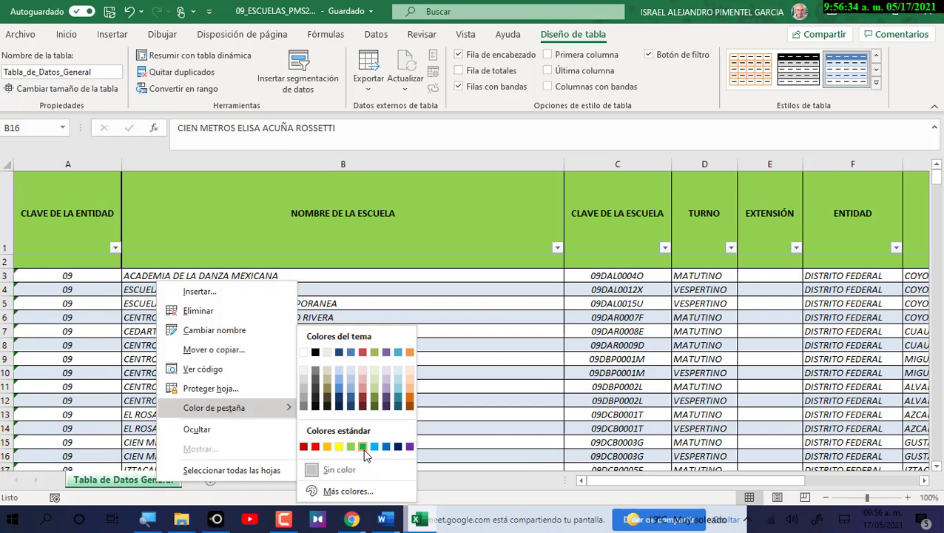
click(362, 446)
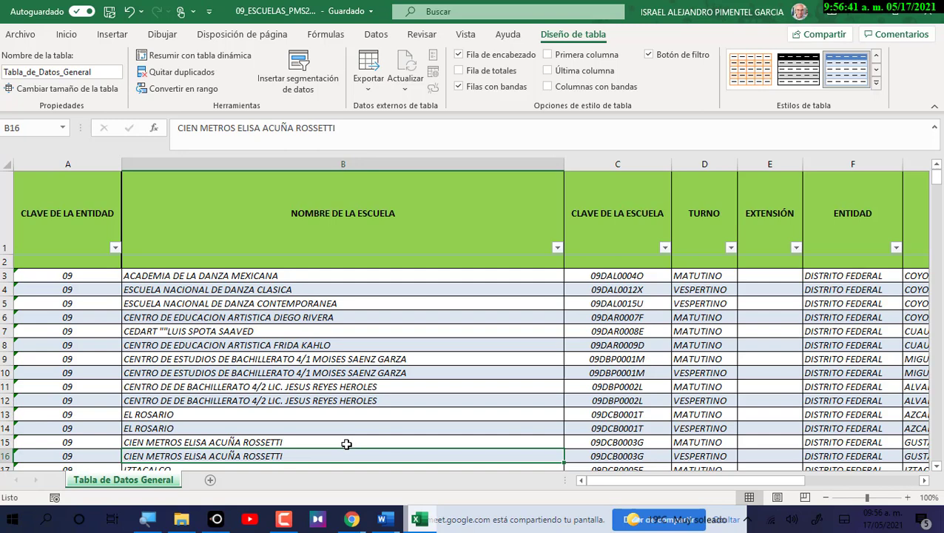
click(94, 71)
click(157, 481)
click(89, 73)
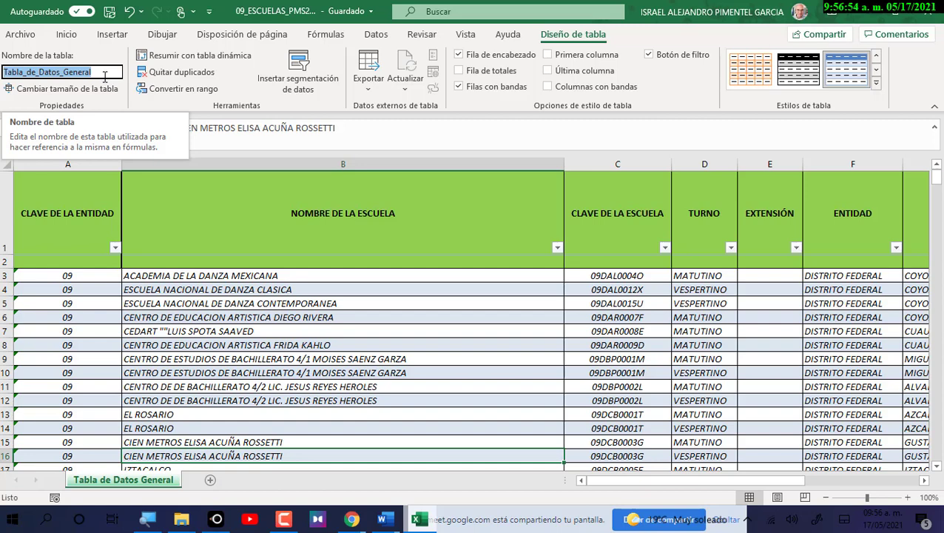
click(23, 71)
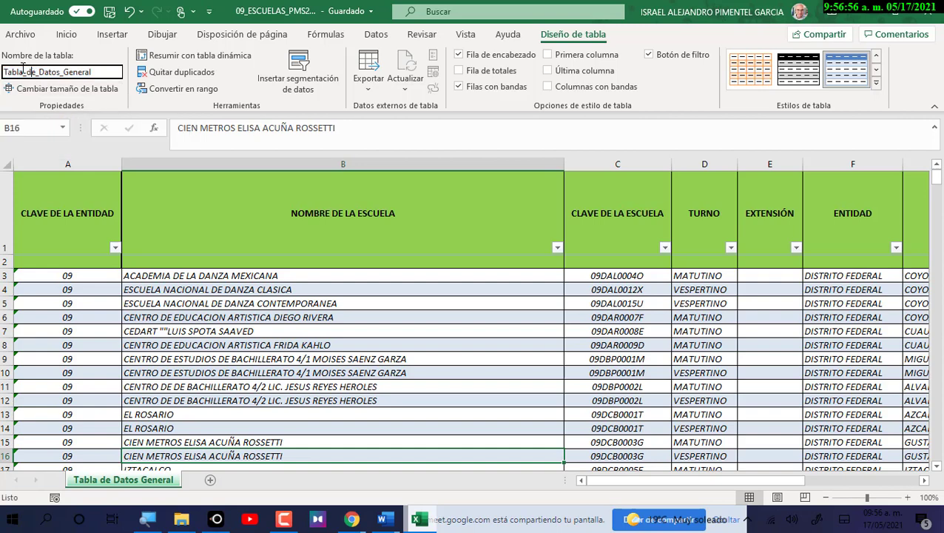
drag(23, 71, 93, 71)
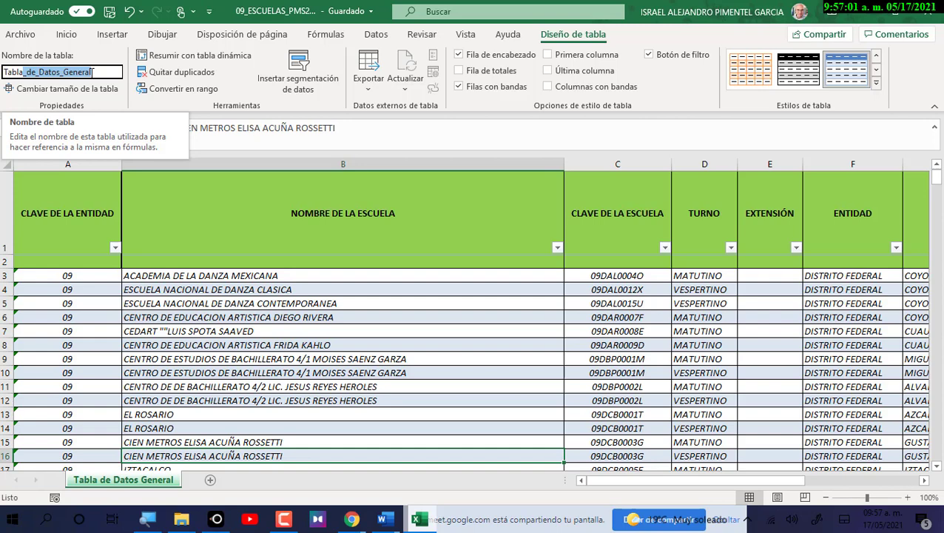
click(6, 72)
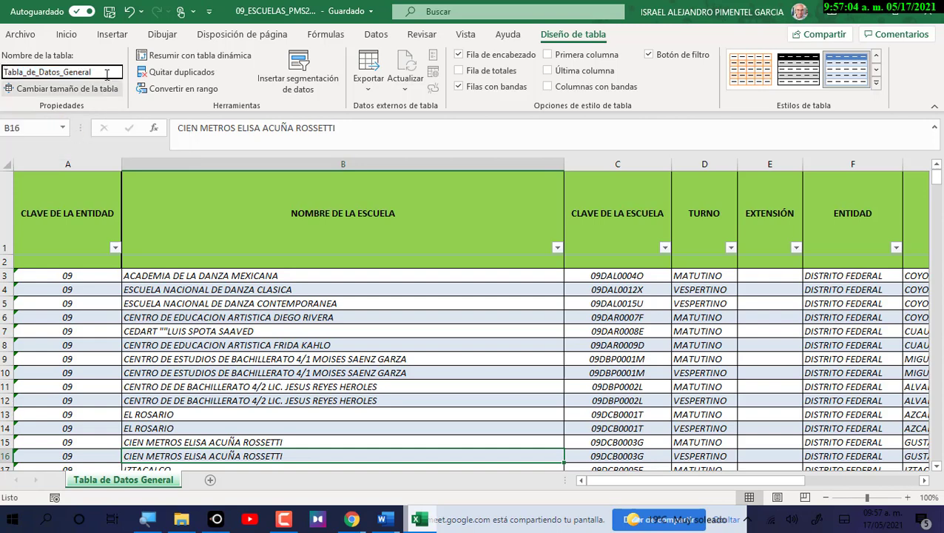
click(107, 74)
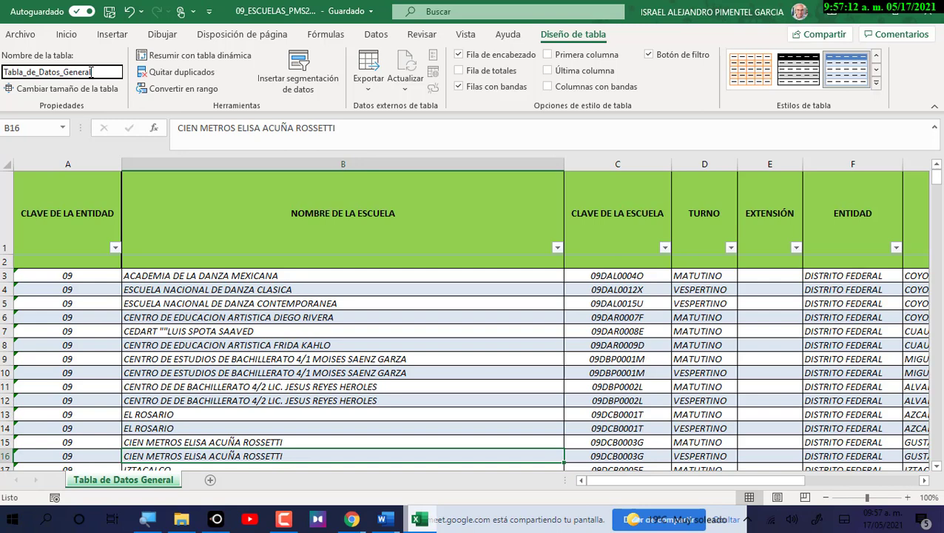
double_click(84, 71)
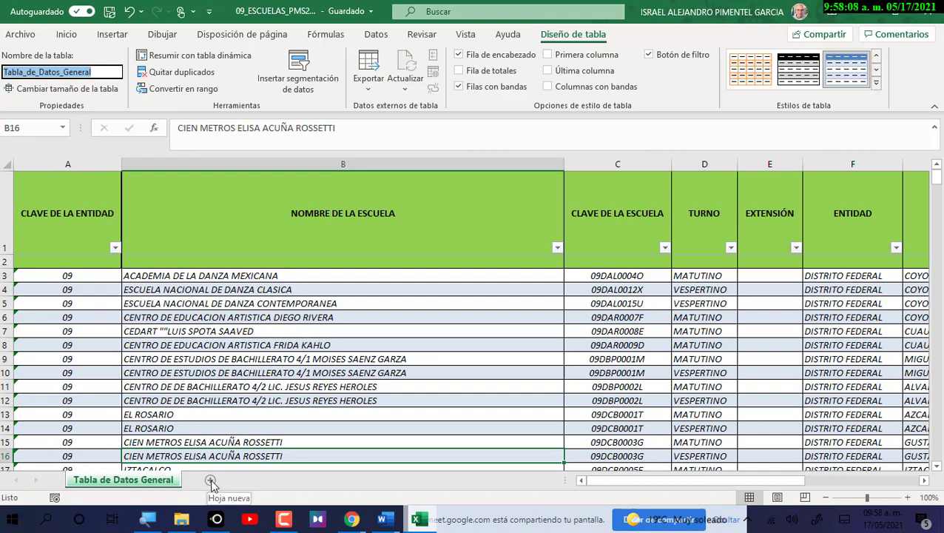
Add new blank Hoja sheets beside the green Tabla de Datos General tab.
click(210, 480)
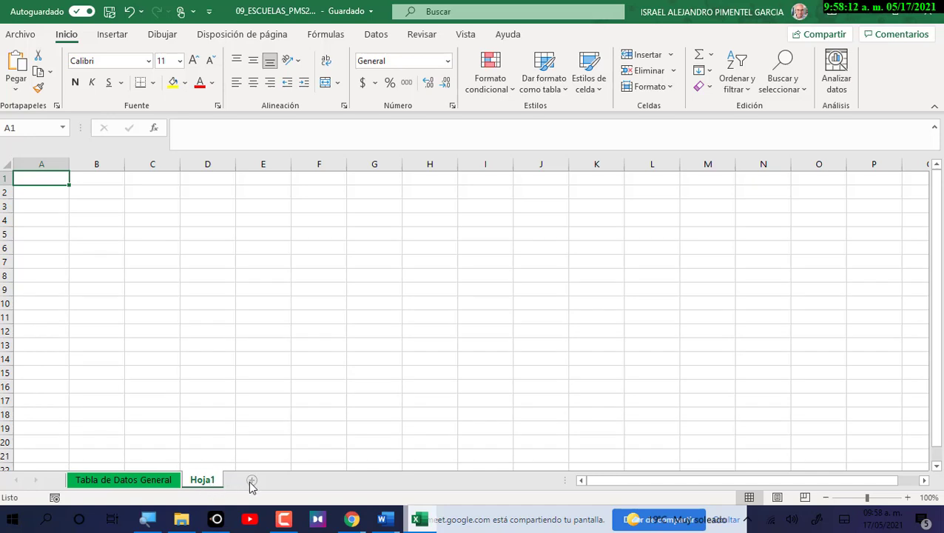
click(249, 482)
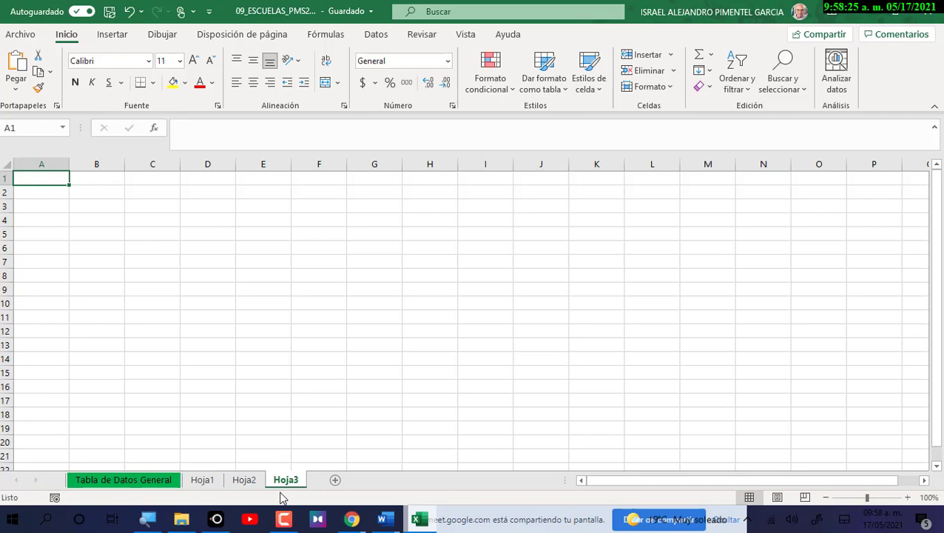
click(202, 522)
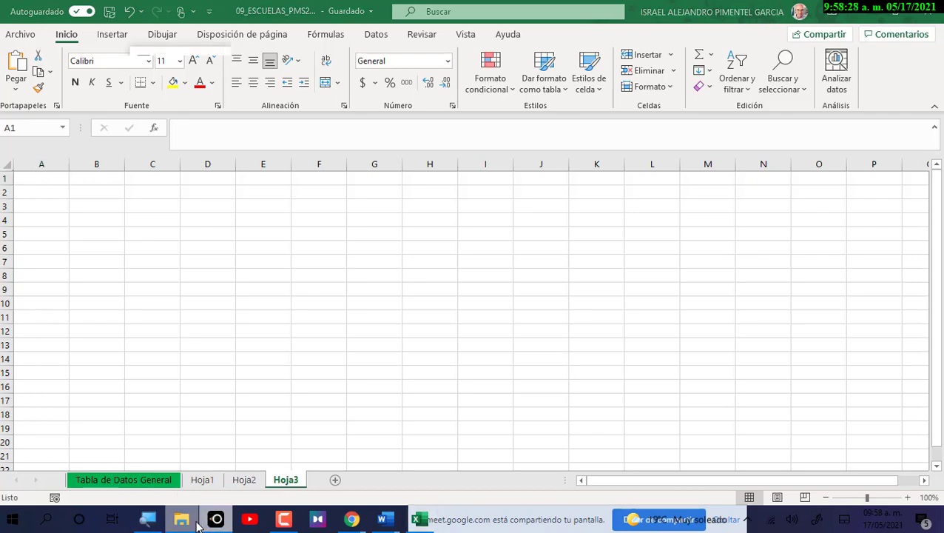
Open Practica num 6 from Documentos, then minimize File Explorer and LetsView.
click(181, 521)
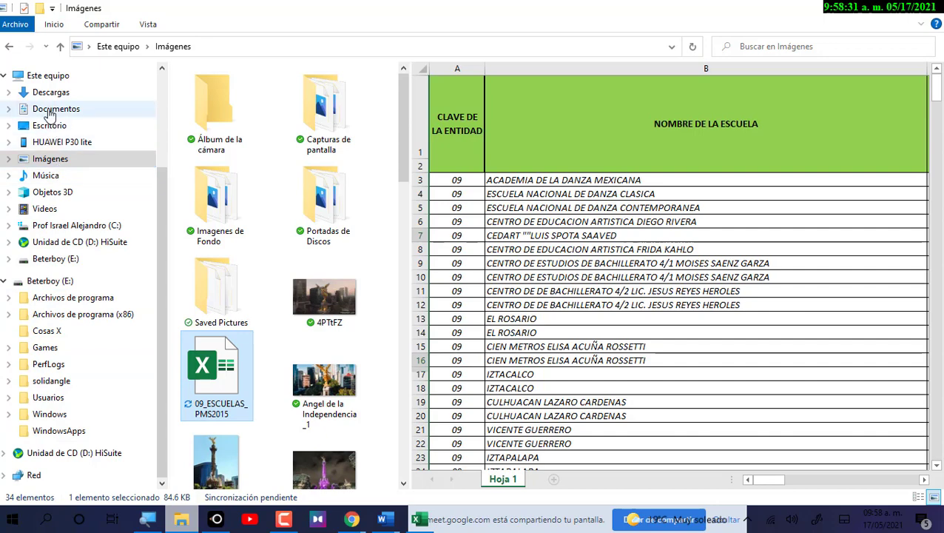
click(52, 111)
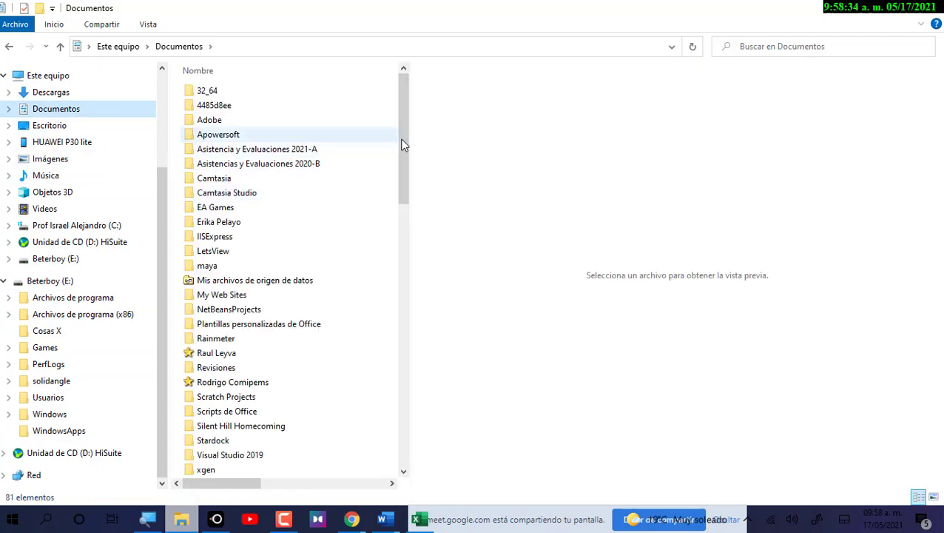
drag(401, 143, 396, 472)
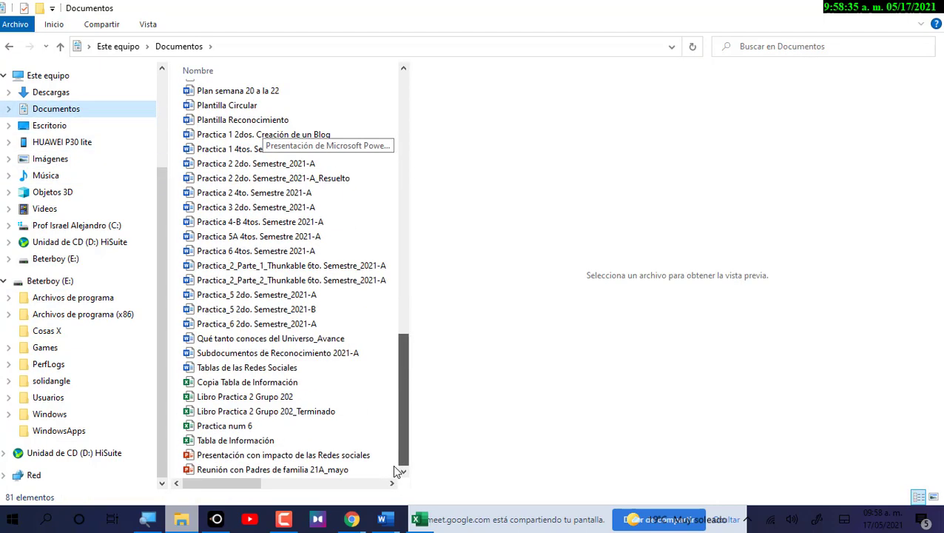
click(251, 426)
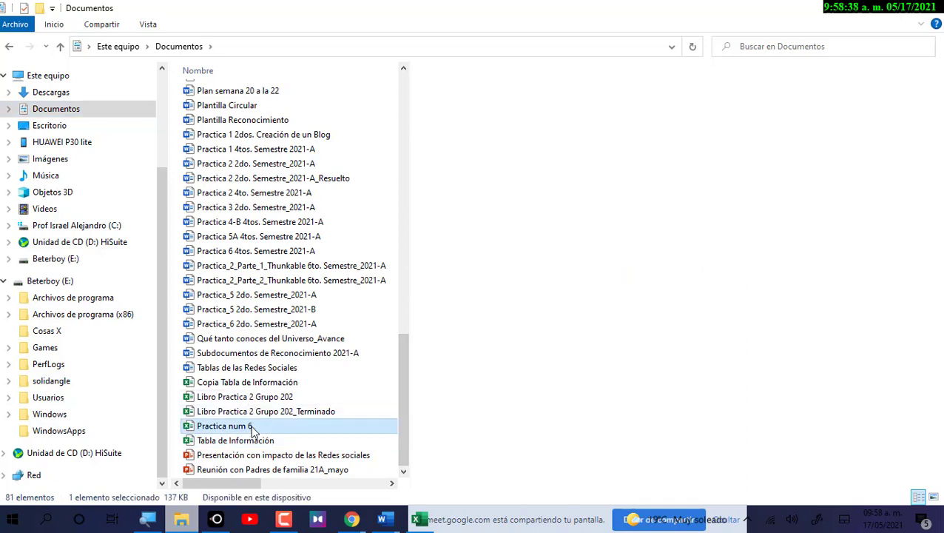
click(860, 14)
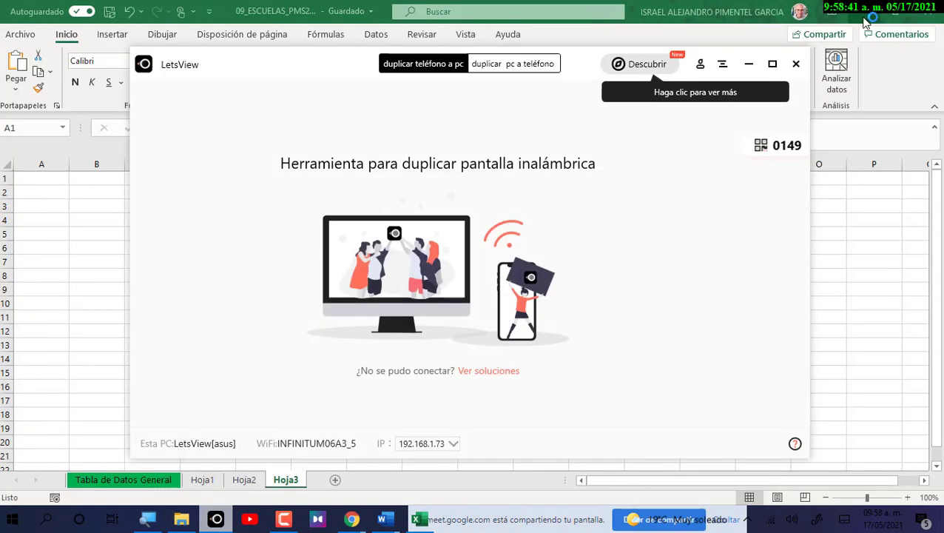
click(748, 65)
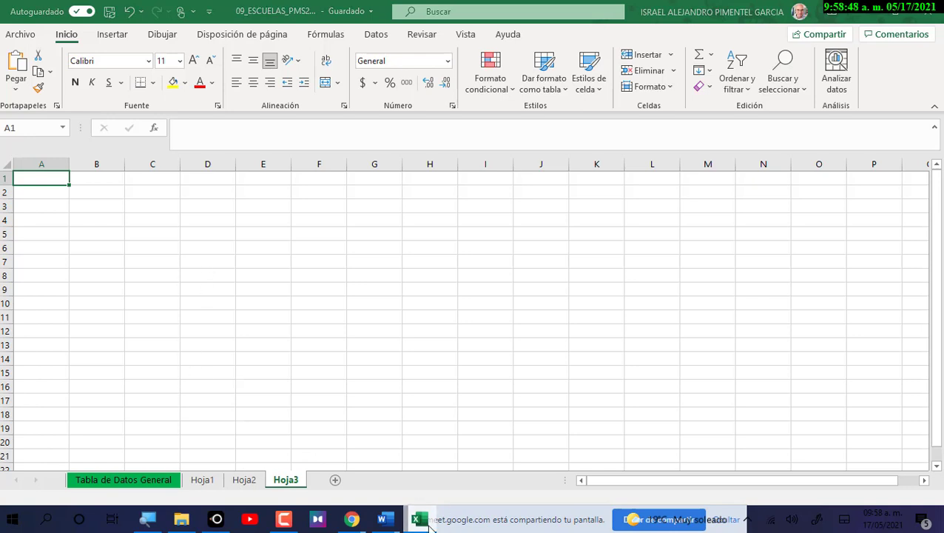
Switch to the Practica num 6 workbook's Alumnos Evaluados por Subst. sheet.
mouse_move(421, 522)
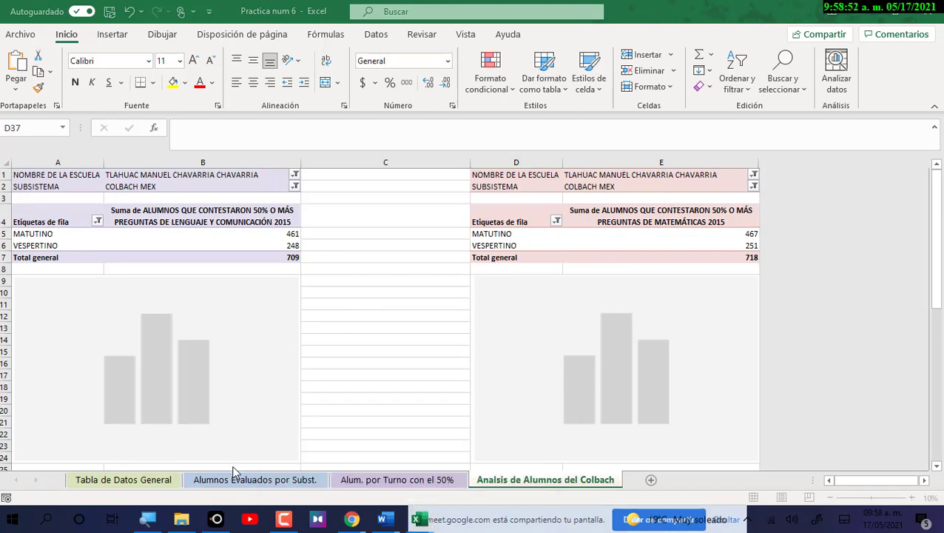
click(123, 480)
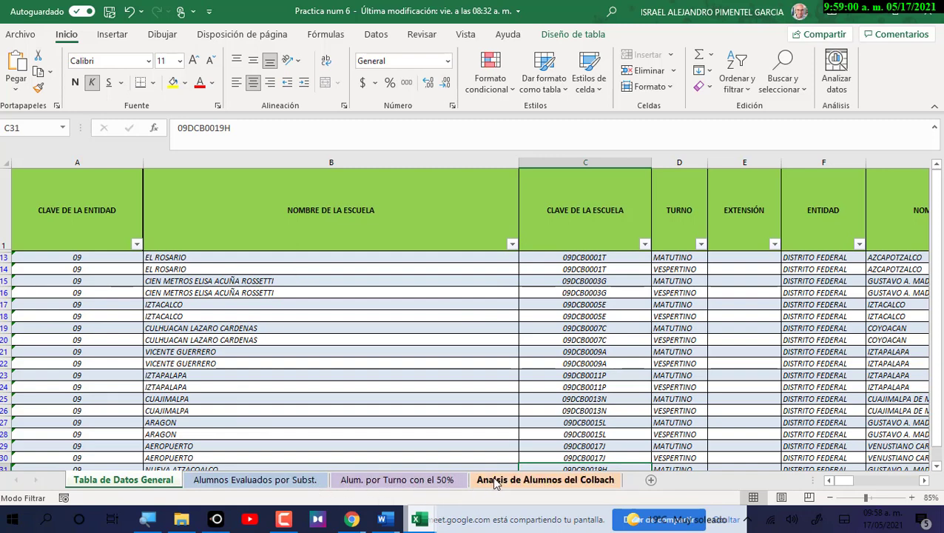
click(300, 481)
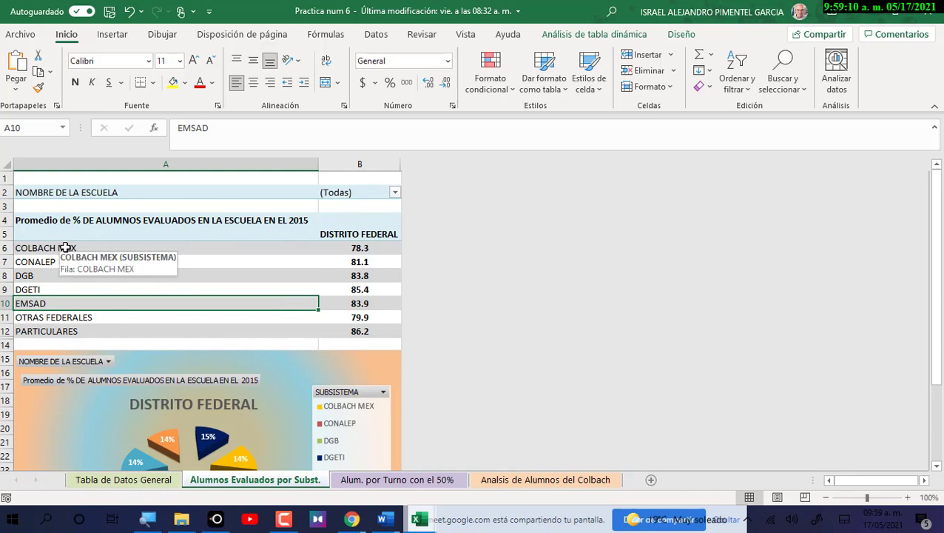
Select the subsystem names A6:A12 and their average values in column B.
drag(65, 252, 57, 331)
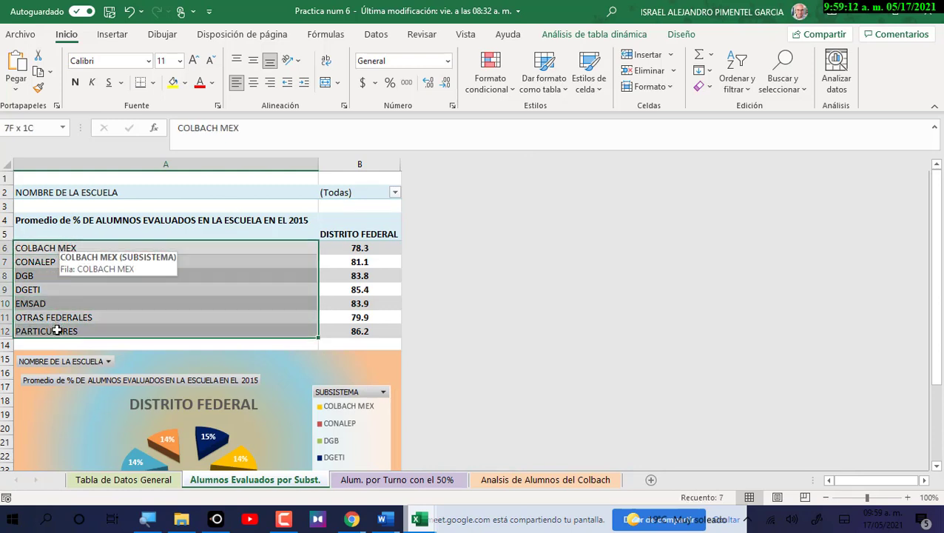
drag(57, 328, 59, 324)
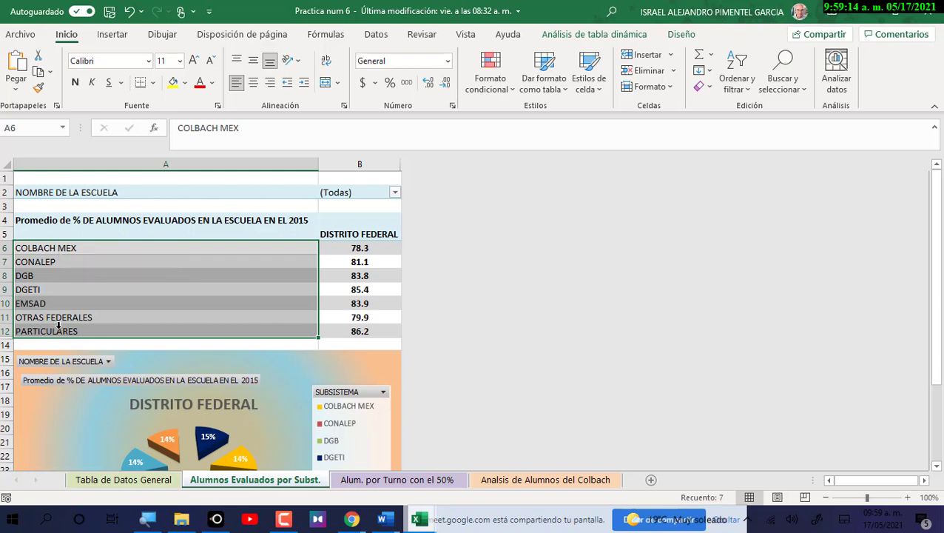
drag(374, 247, 368, 339)
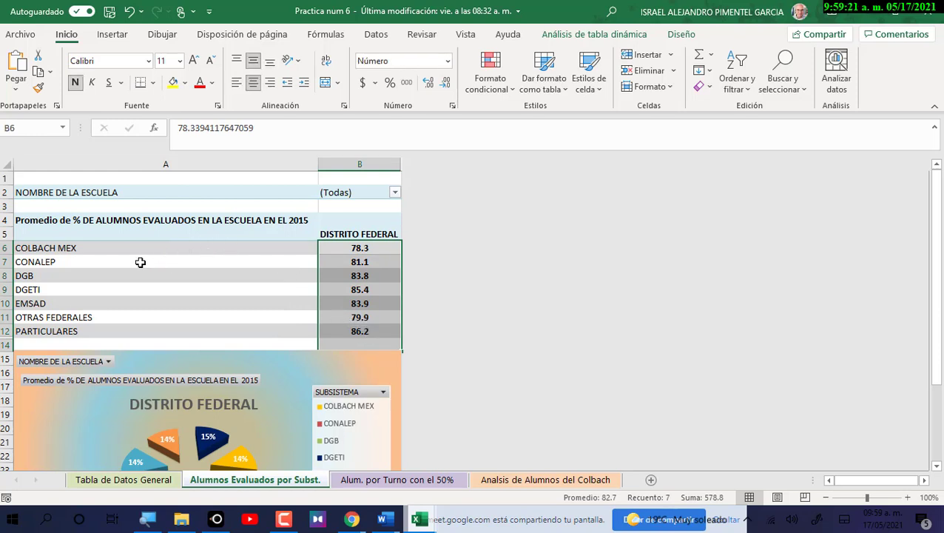
scroll(149, 262, down, 3)
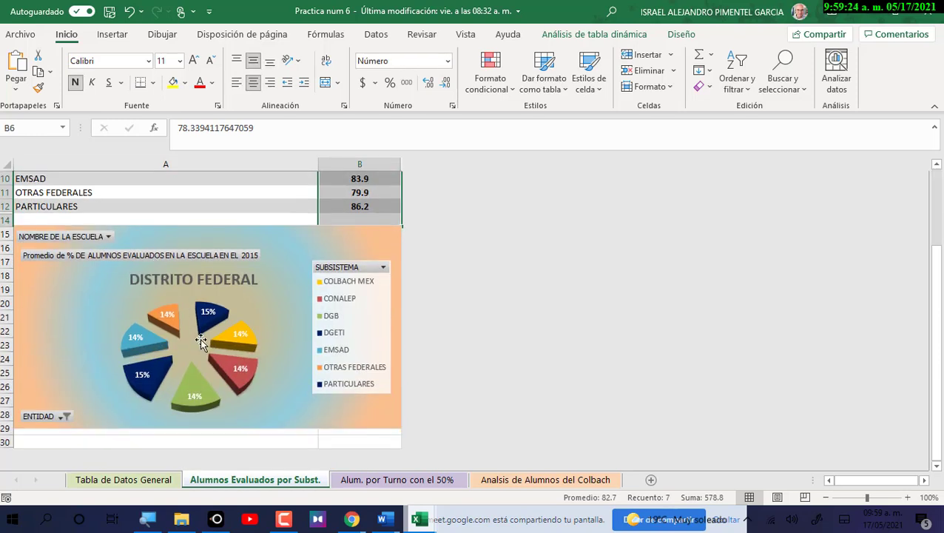
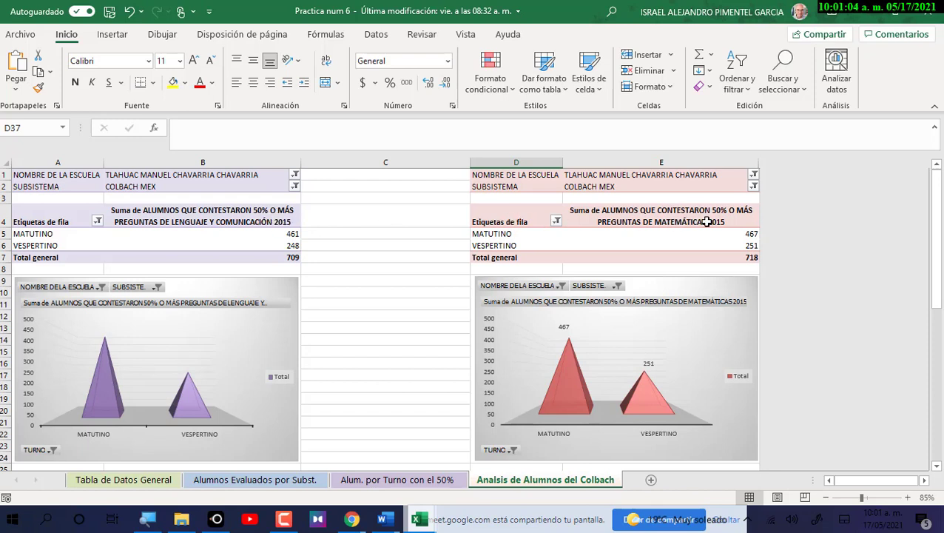
Check the MATUTINO and VESPERTINO values in the language and math tables (248, 467, 251).
click(289, 235)
click(291, 247)
click(713, 234)
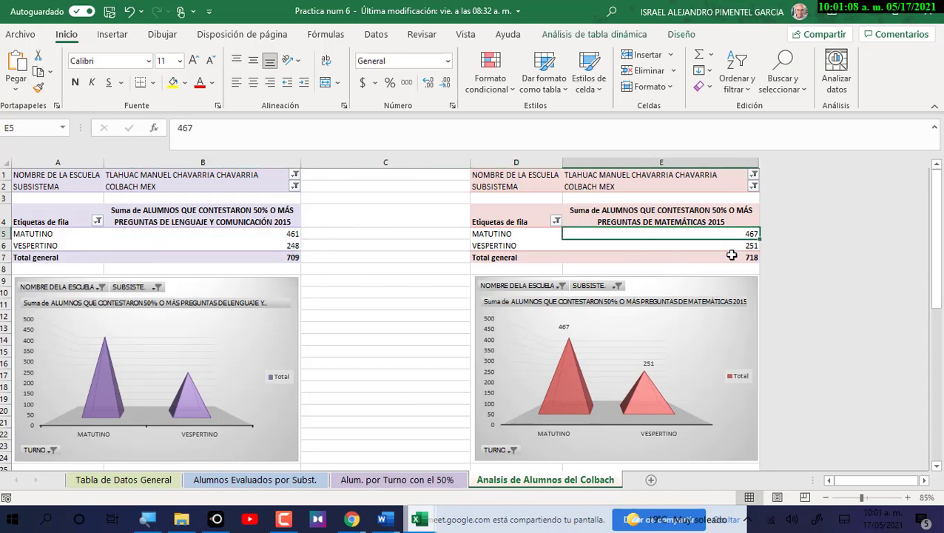
click(733, 247)
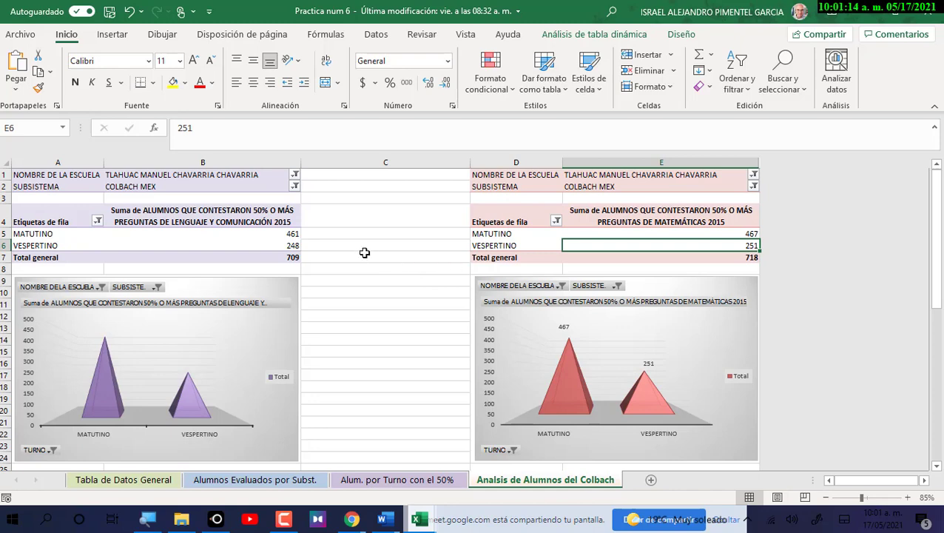
scroll(367, 252, down, 3)
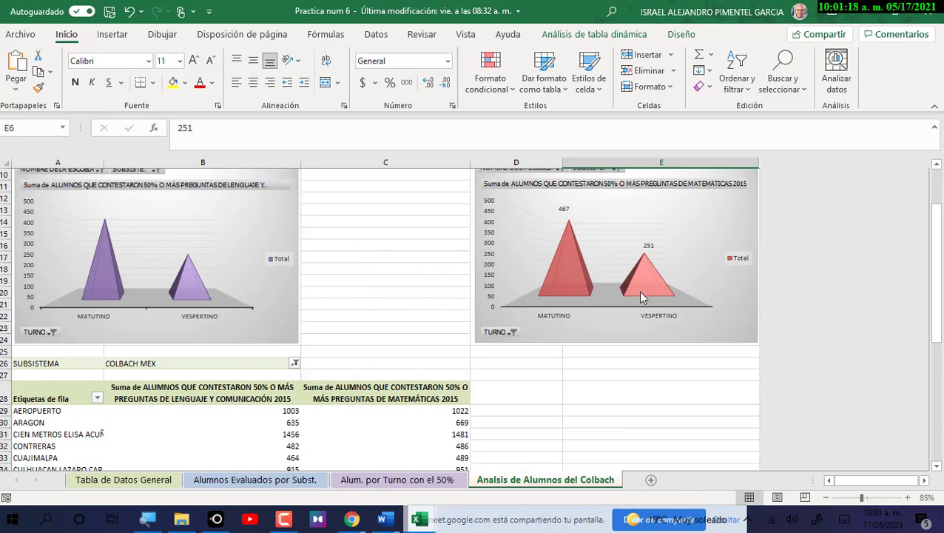
Delete the math pyramid chart's value labels, then select the comparison pivot's school rows.
click(564, 209)
key(Delete)
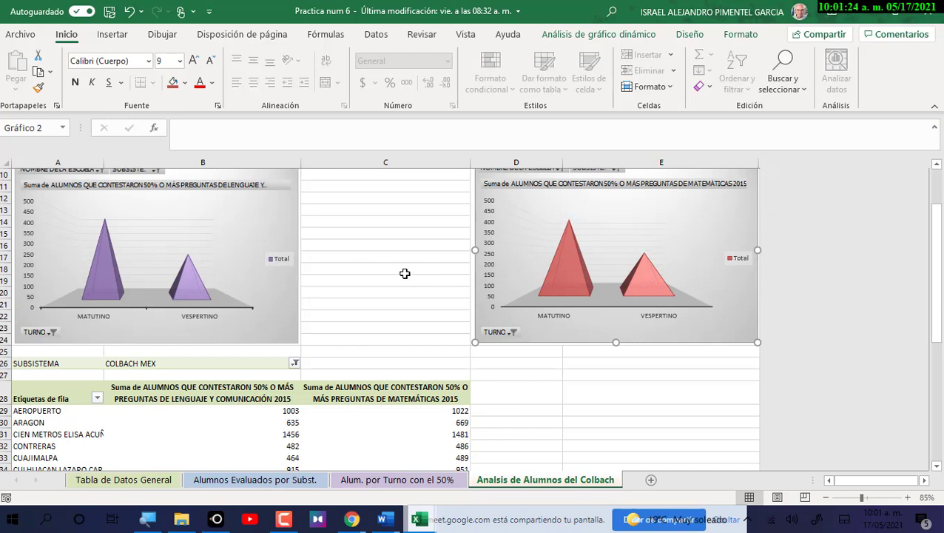
scroll(405, 273, down, 5)
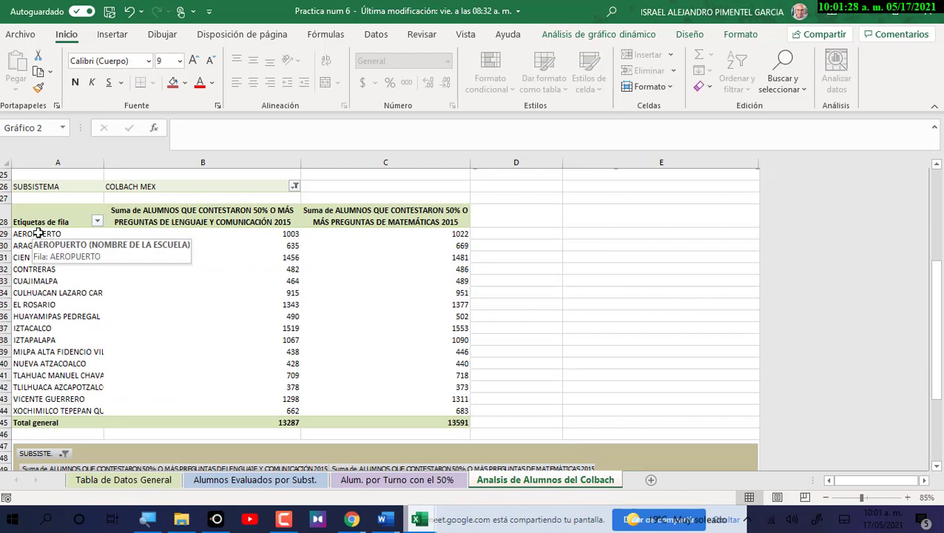
drag(38, 234, 390, 410)
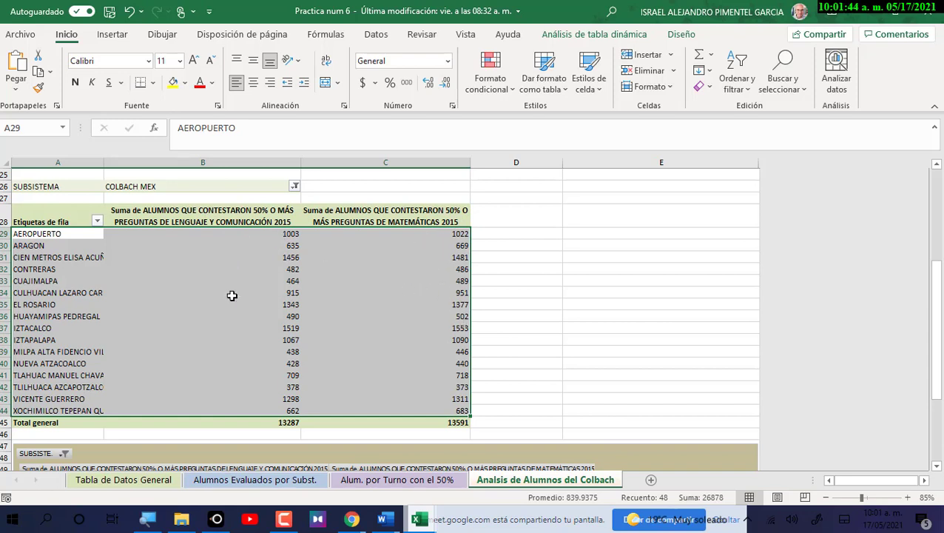
scroll(285, 330, down, 1)
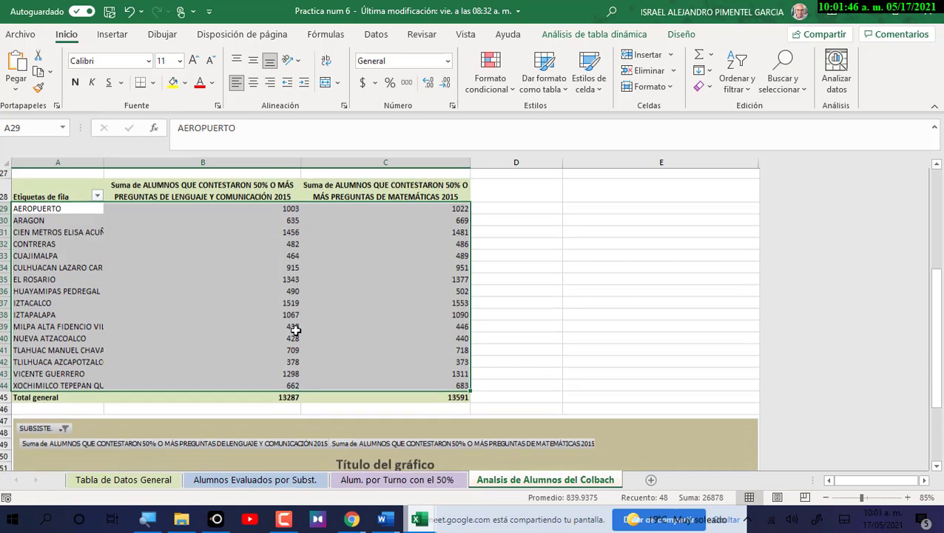
scroll(336, 343, down, 1)
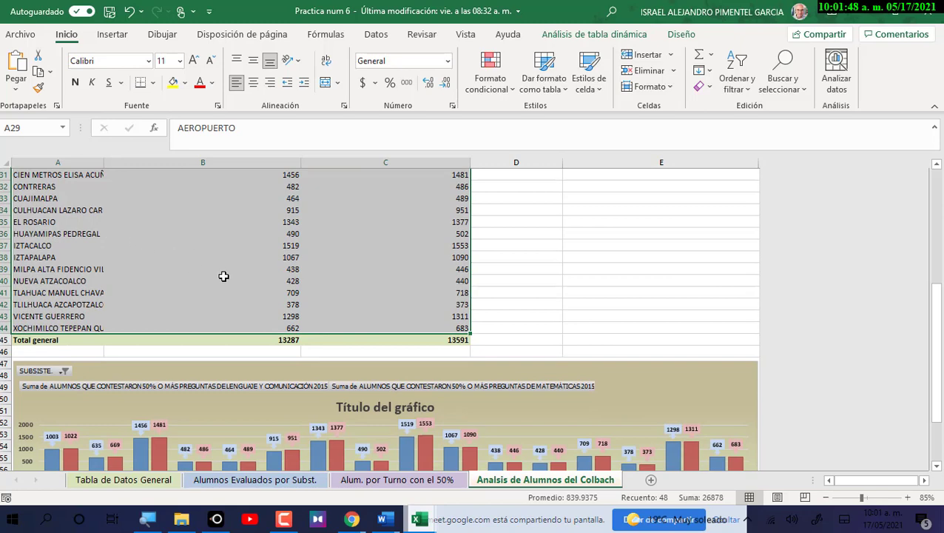
scroll(264, 317, down, 1)
scroll(264, 316, down, 2)
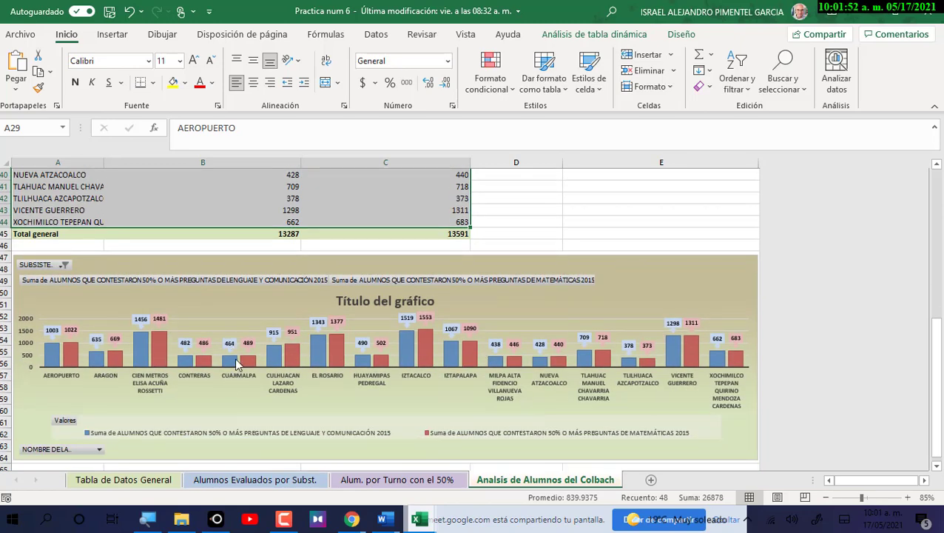
mouse_move(237, 364)
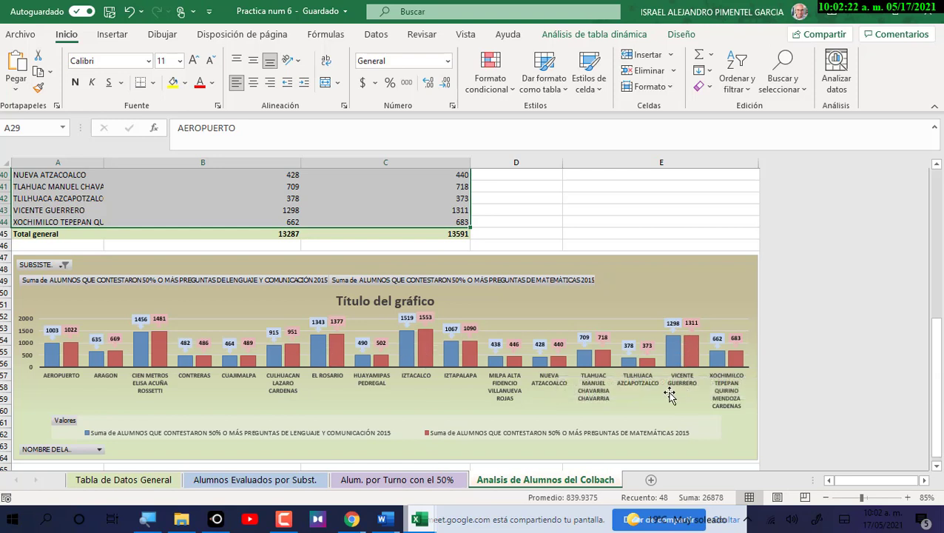
mouse_move(602, 367)
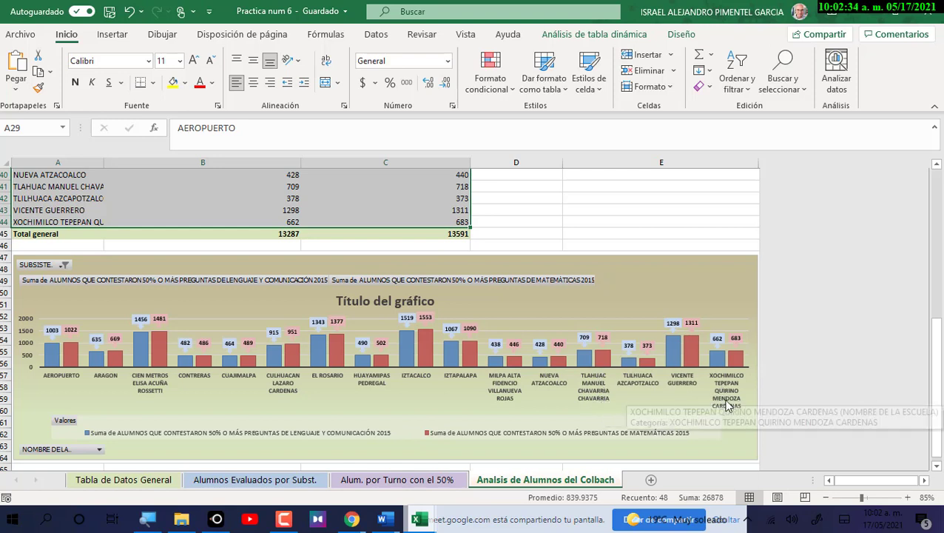
mouse_move(505, 393)
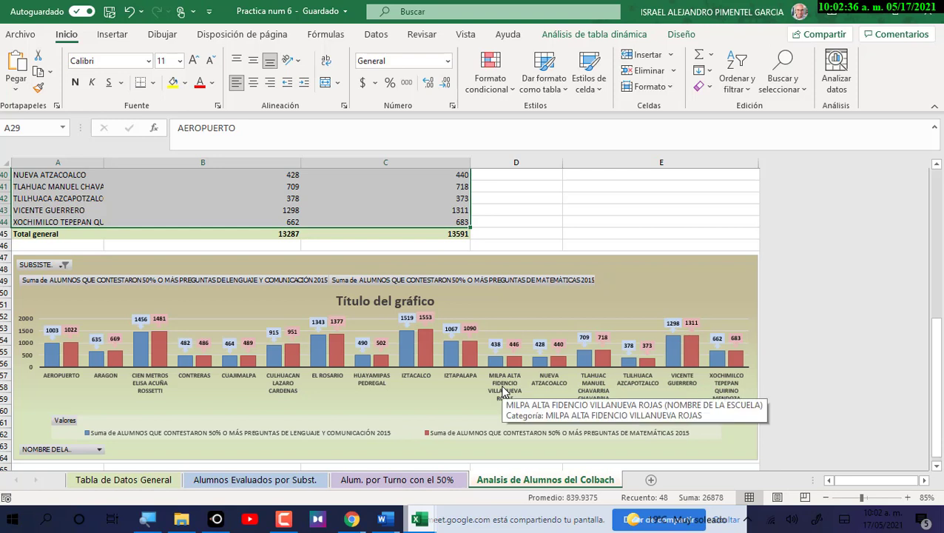
mouse_move(371, 389)
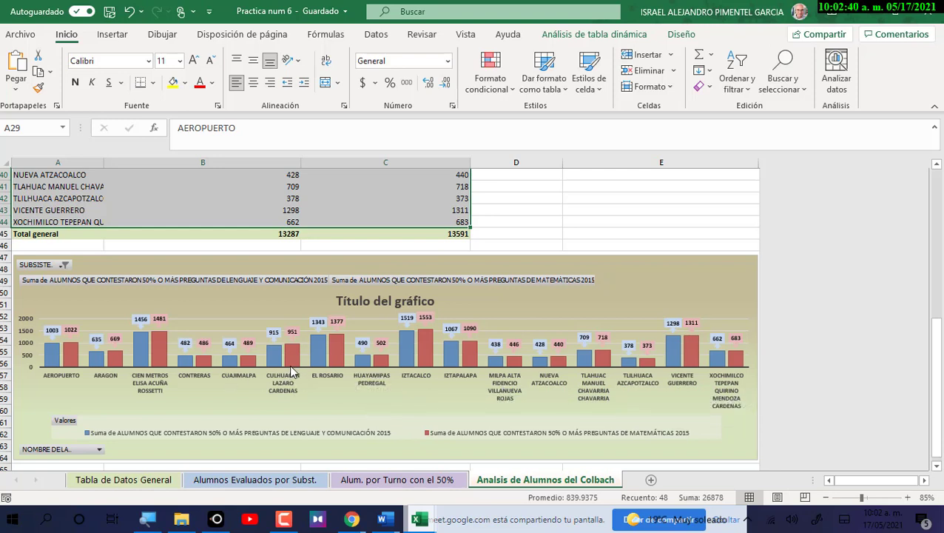
mouse_move(287, 381)
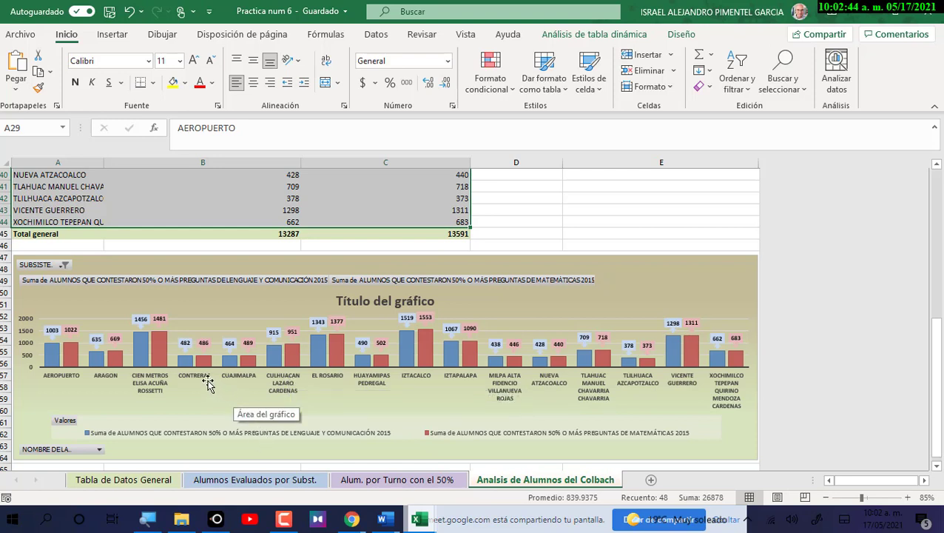
mouse_move(197, 379)
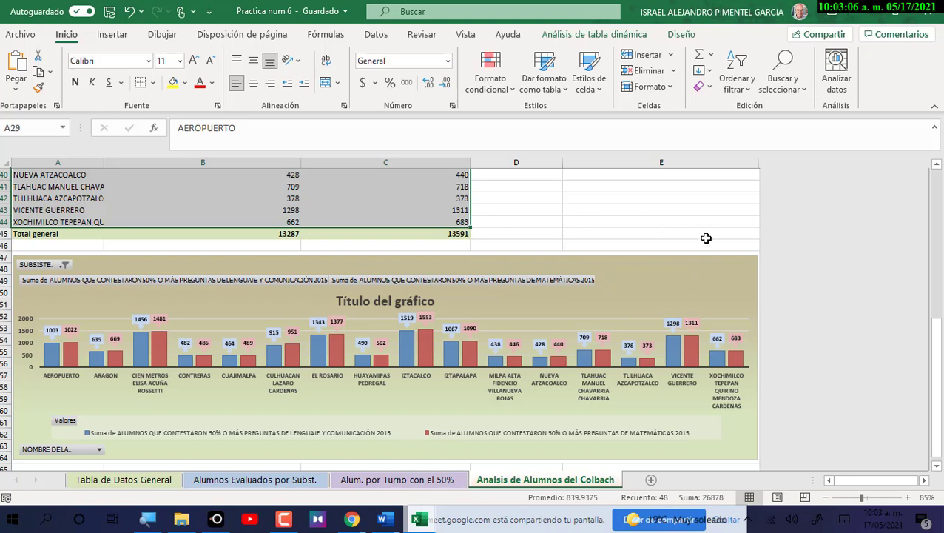
scroll(612, 357, up, 1)
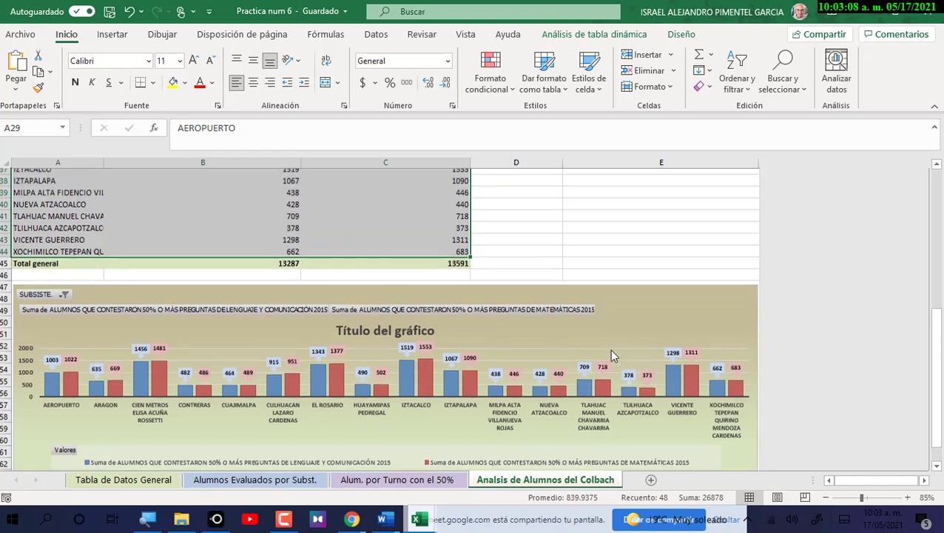
scroll(612, 356, up, 12)
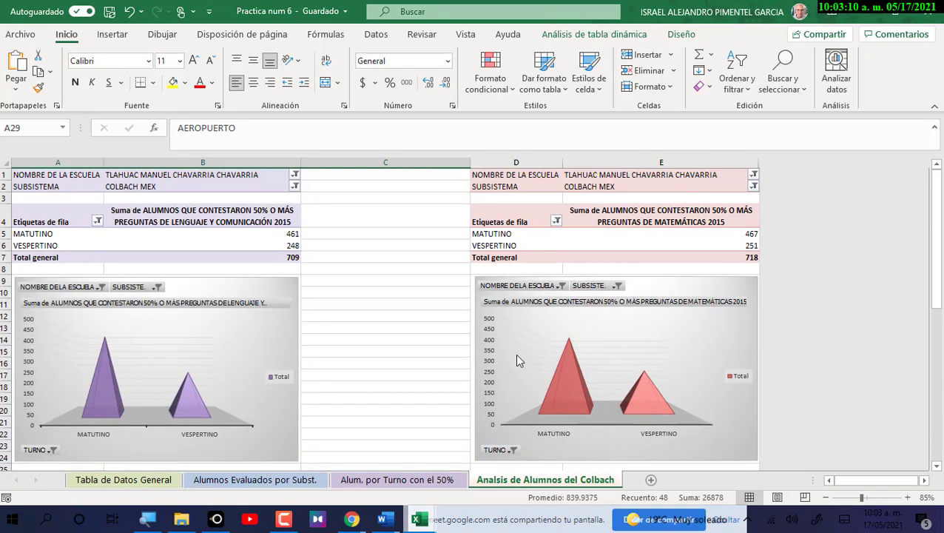
View the Alumnos Evaluados por Subst. sheet's subsystem averages (78.3–86.2) and pie chart, then list open workbook windows.
click(255, 480)
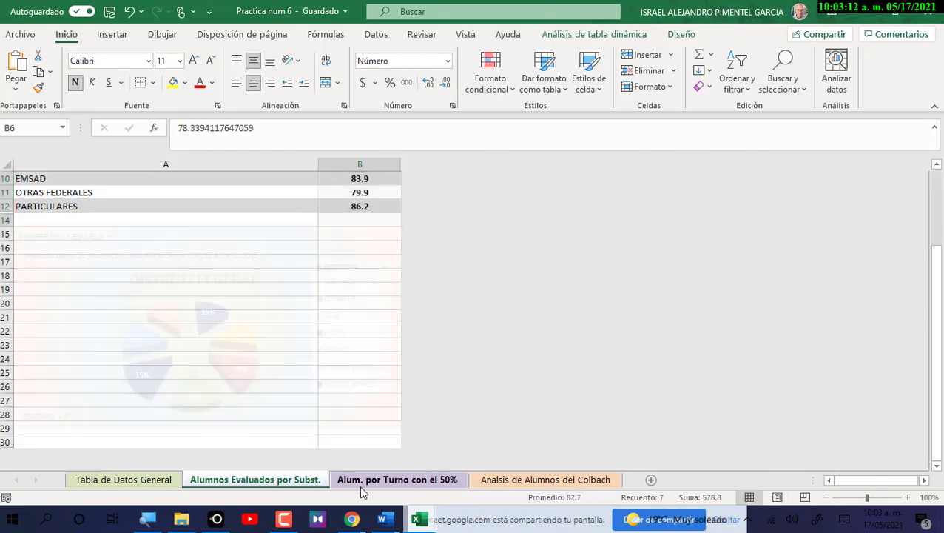
click(361, 487)
click(283, 480)
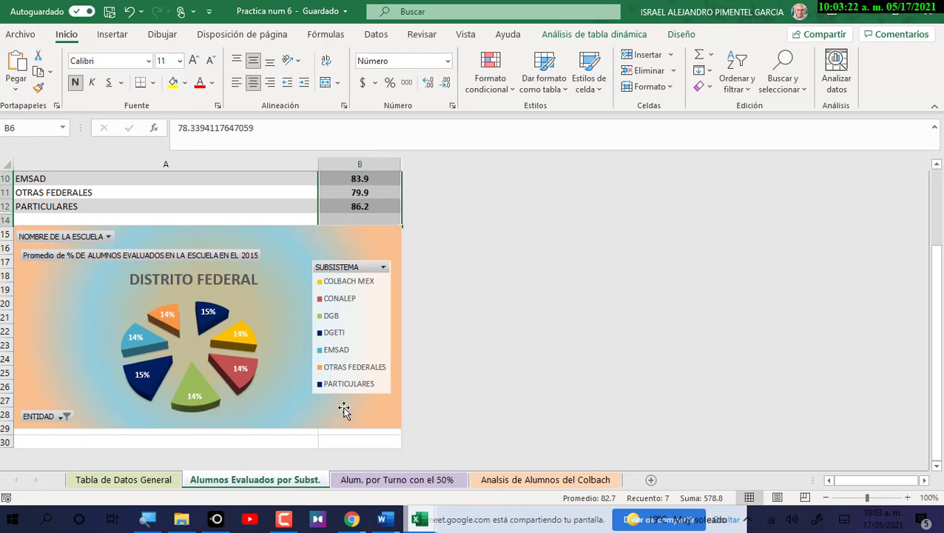
scroll(459, 444, up, 2)
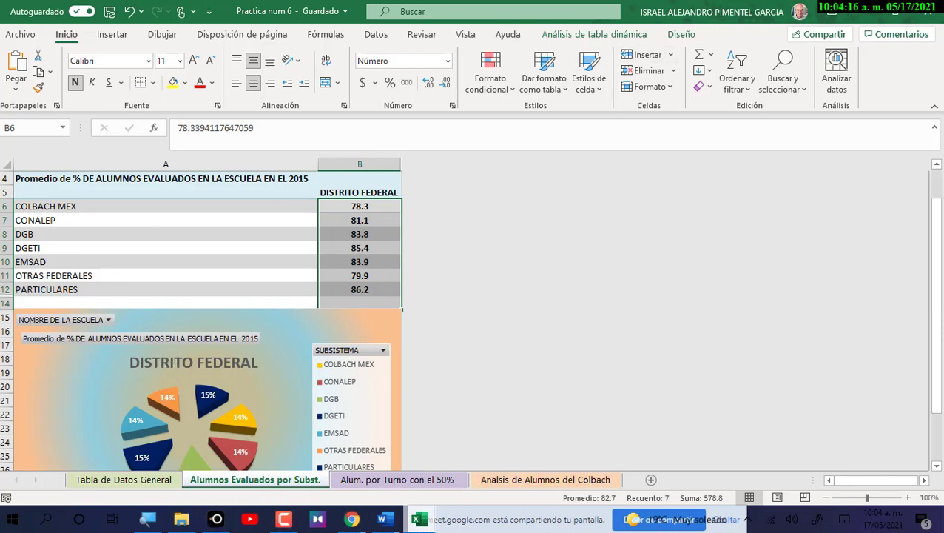
double_click(246, 479)
key(ctrl+c)
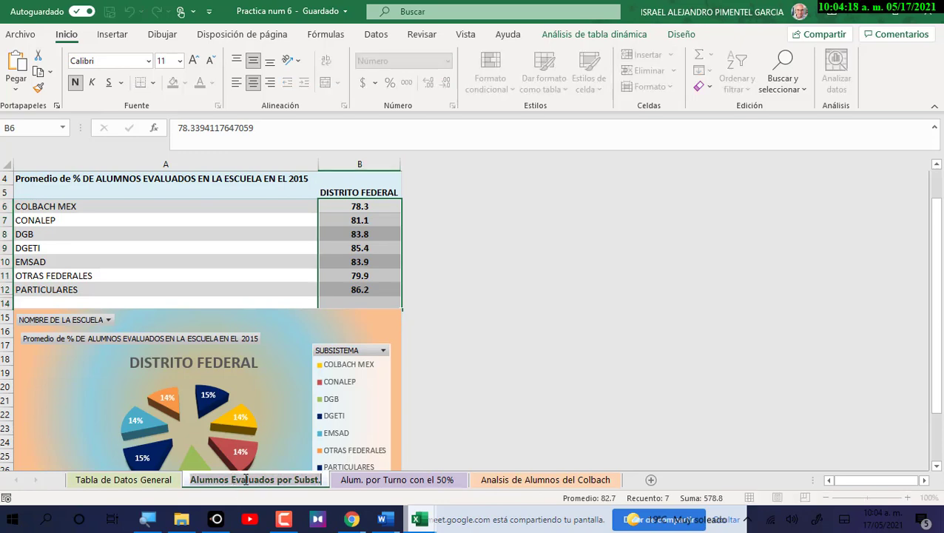
click(419, 519)
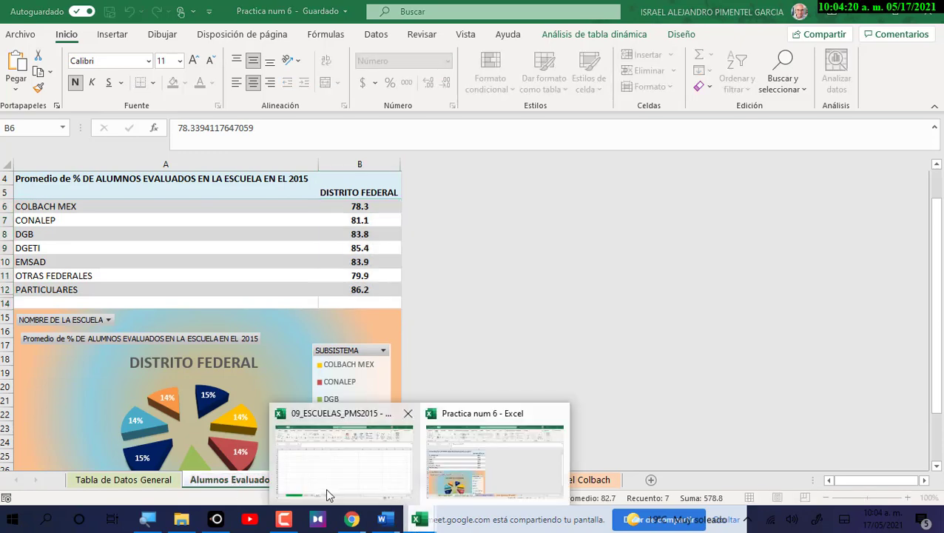
In the 09_ESCUELAS_PMS2015 workbook, rename Hoja1 to 'Alumnos Evaluados por Subst.' by pasting.
click(361, 467)
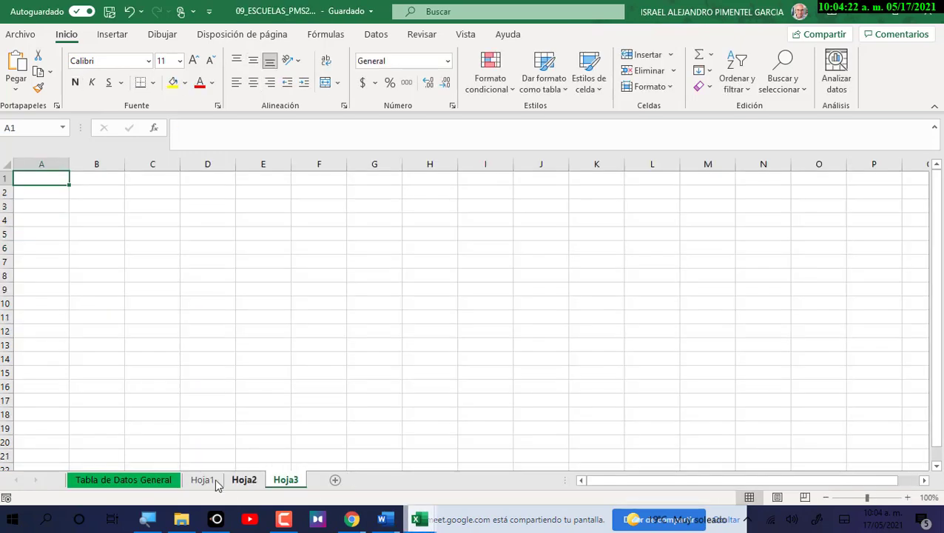
click(215, 481)
double_click(205, 478)
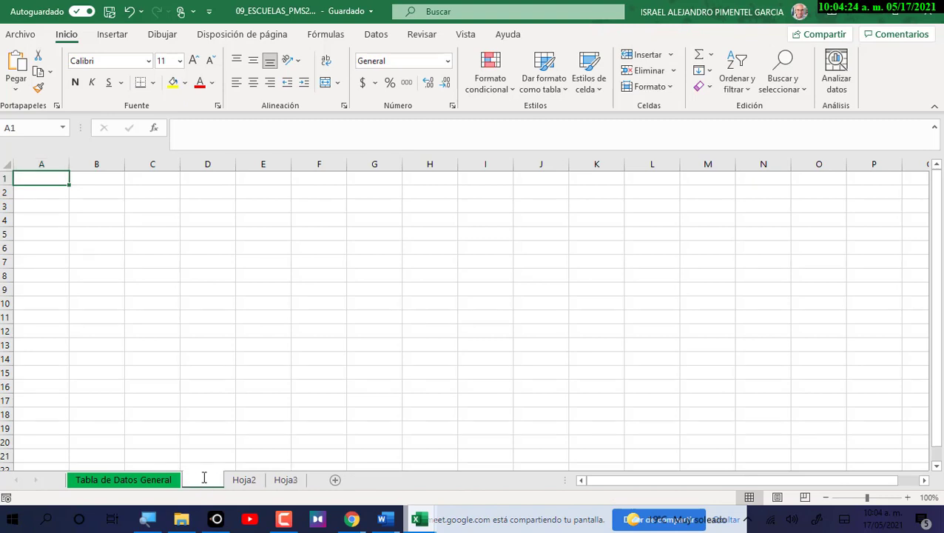
key(ctrl+v)
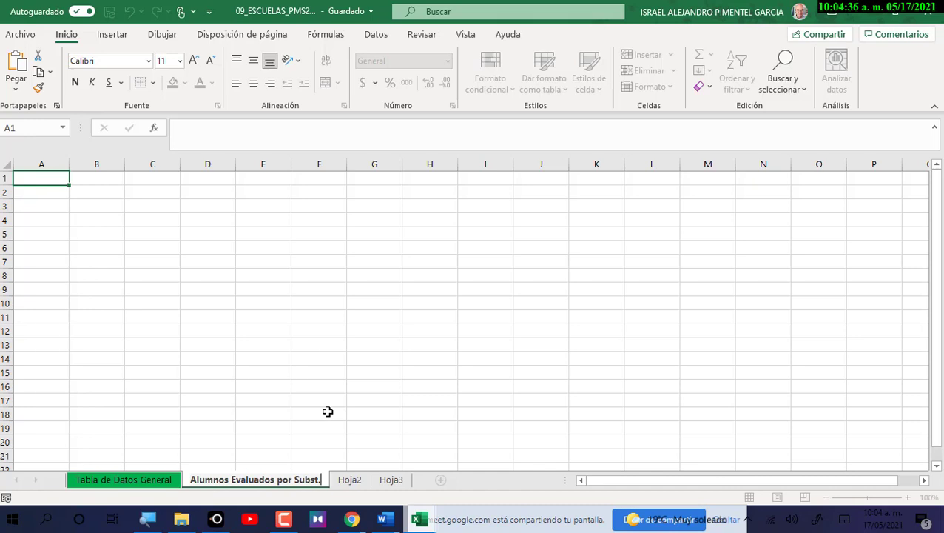
click(321, 413)
Colour the renamed sheet's tab blue and select cell A1.
right_click(307, 480)
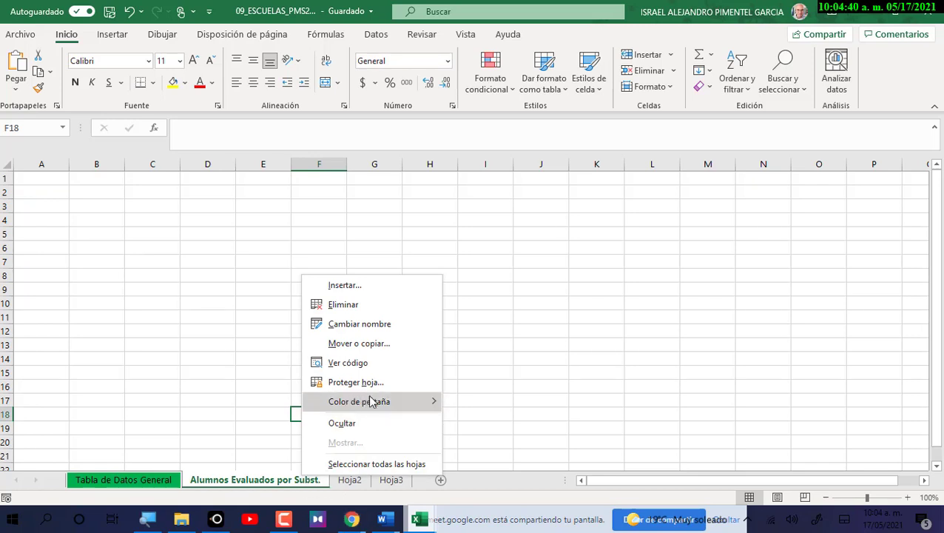
mouse_move(372, 401)
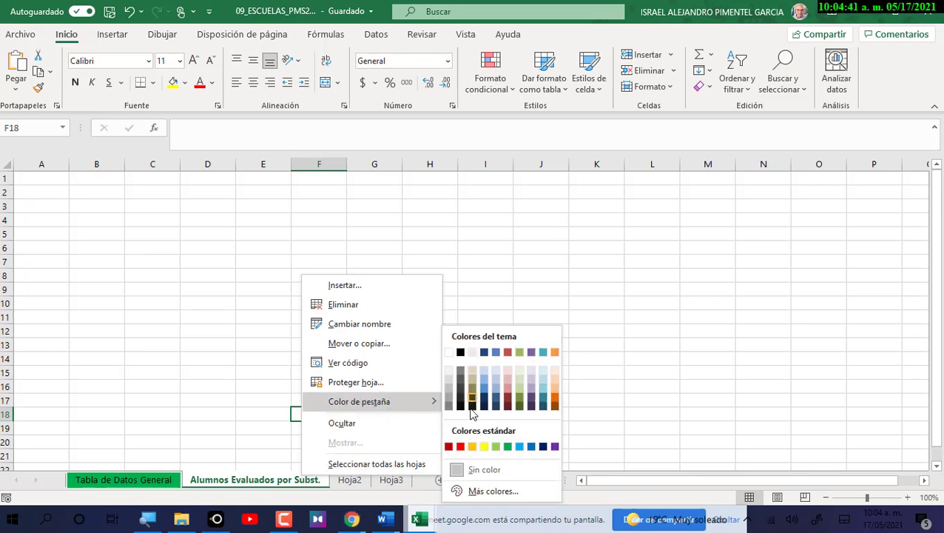
click(543, 447)
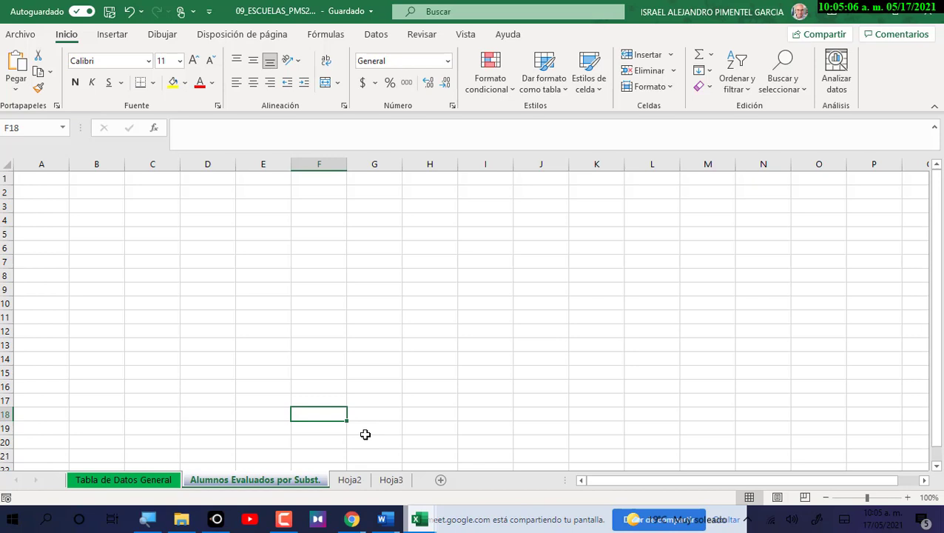
click(39, 188)
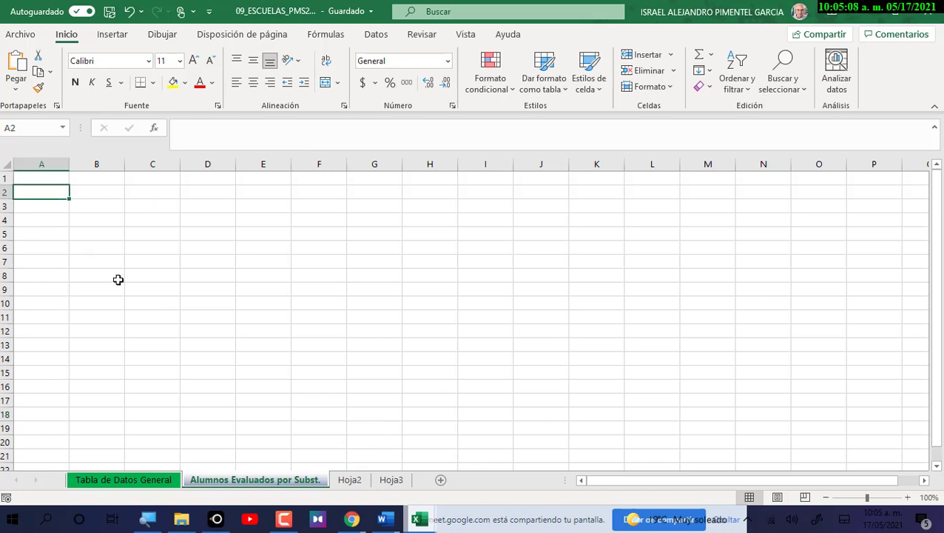
click(35, 180)
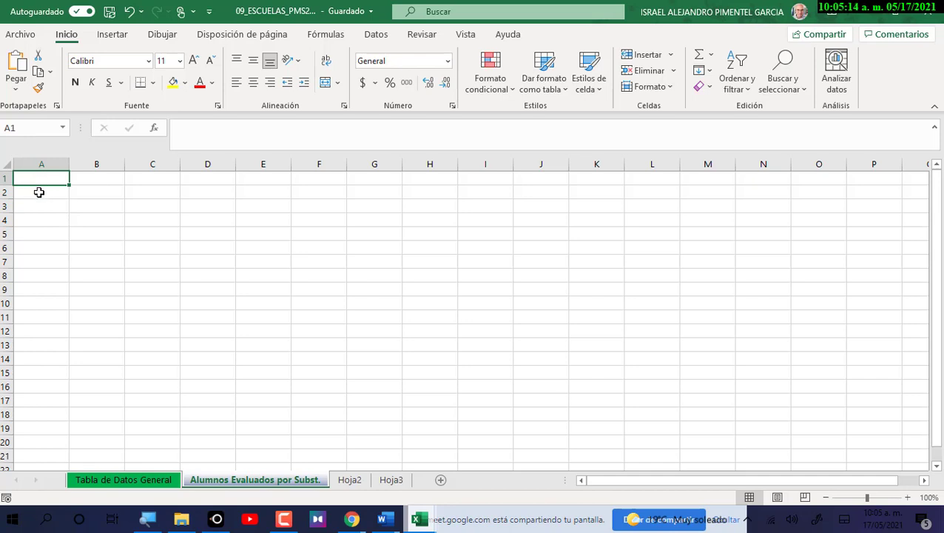
Begin inserting a pivot table and go to the Tabla de Datos General sheet to pick its source.
click(106, 38)
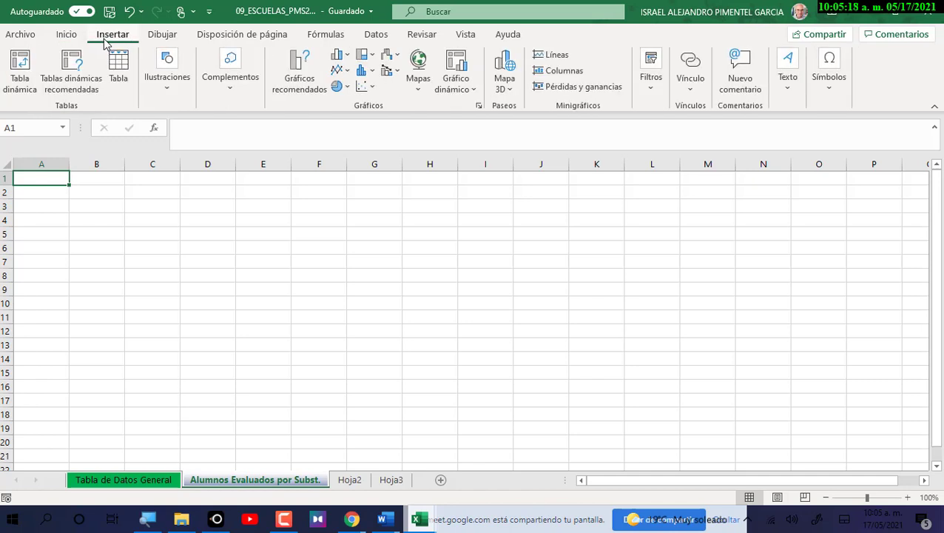
click(20, 71)
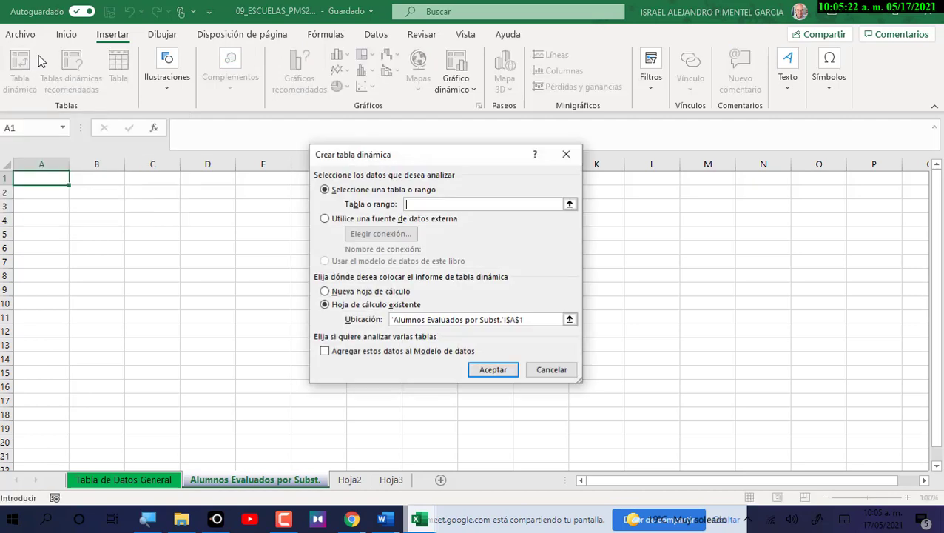
drag(391, 161, 398, 201)
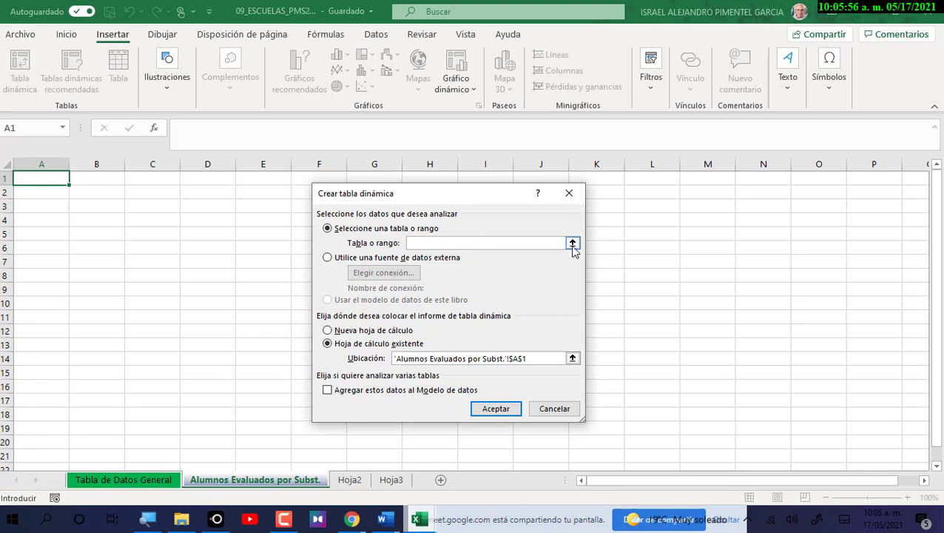
click(573, 244)
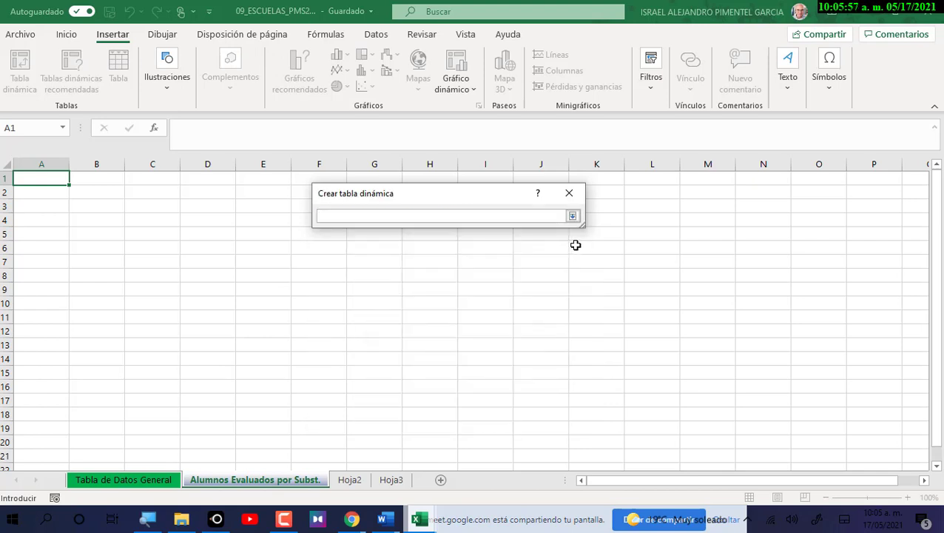
click(138, 481)
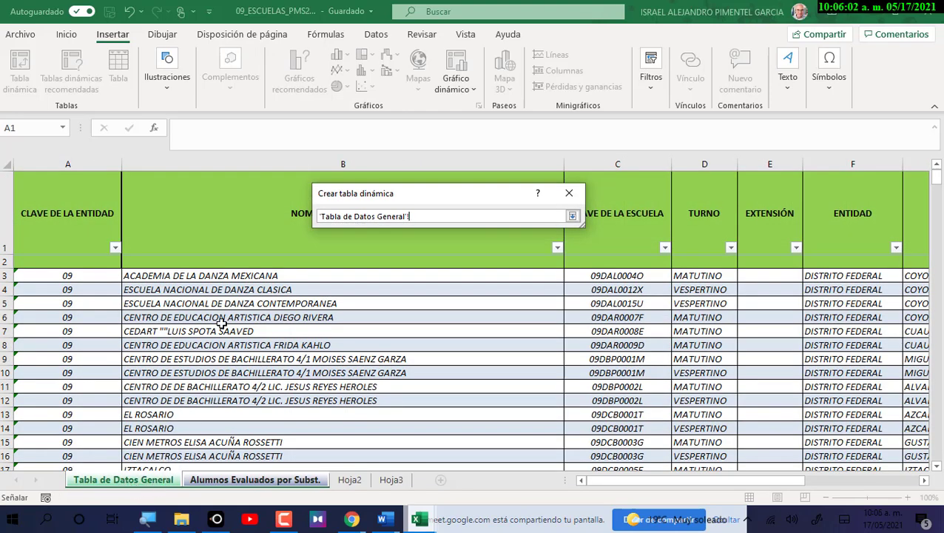
Set the pivot table source to the named table Tabla_de_Datos_General.
click(323, 214)
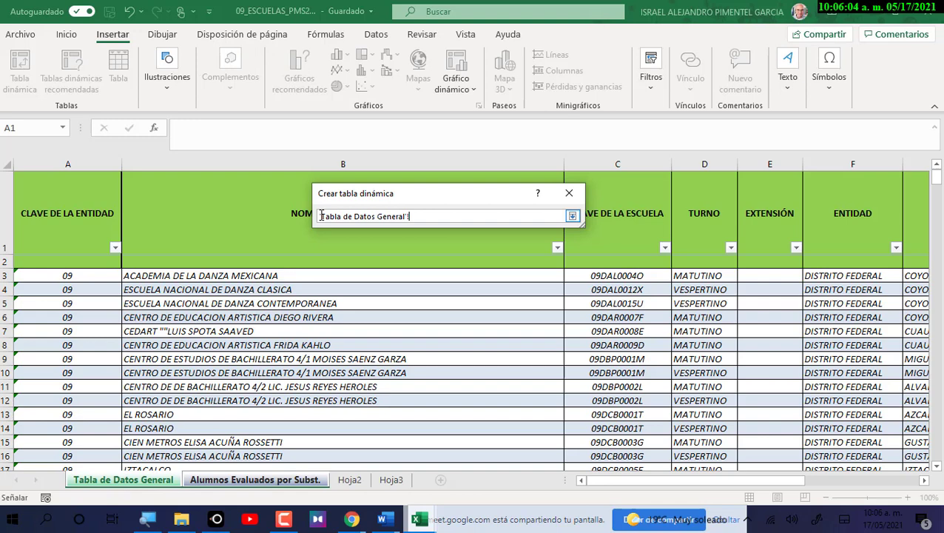
click(211, 317)
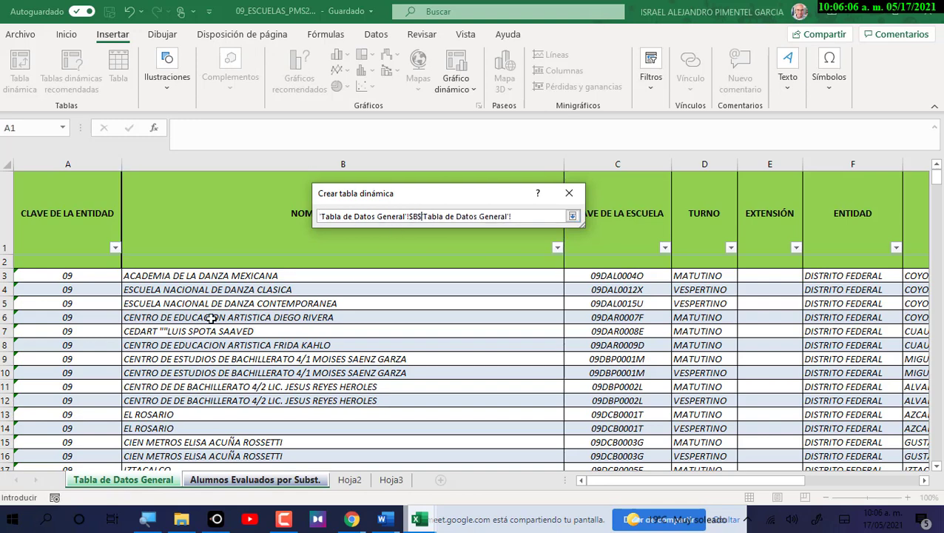
key(BackSpace)
key(BackSpace)
key(BackSpace)
key(BackSpace)
key(BackSpace)
key(BackSpace)
key(BackSpace)
key(BackSpace)
key(BackSpace)
key(BackSpace)
key(BackSpace)
key(BackSpace)
key(BackSpace)
key(BackSpace)
key(BackSpace)
key(BackSpace)
key(BackSpace)
key(BackSpace)
key(BackSpace)
key(BackSpace)
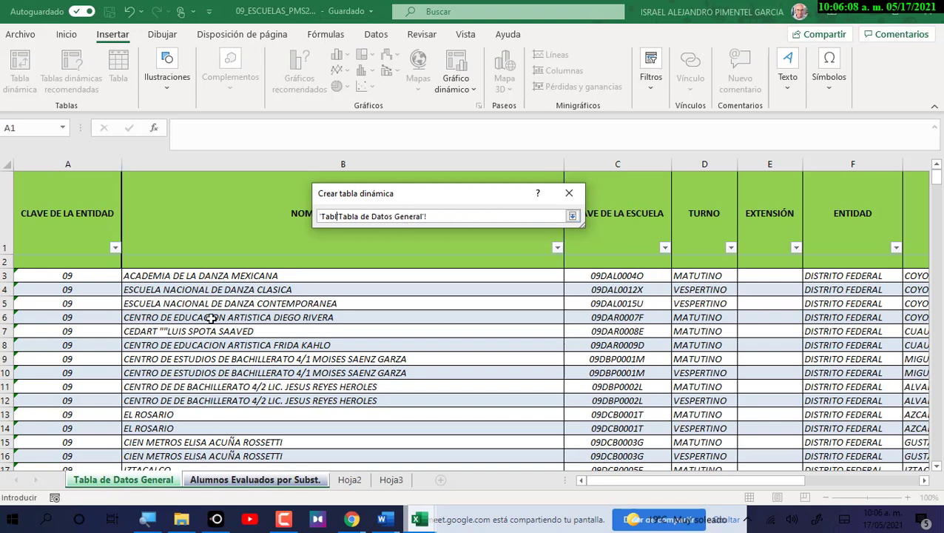
key(Right)
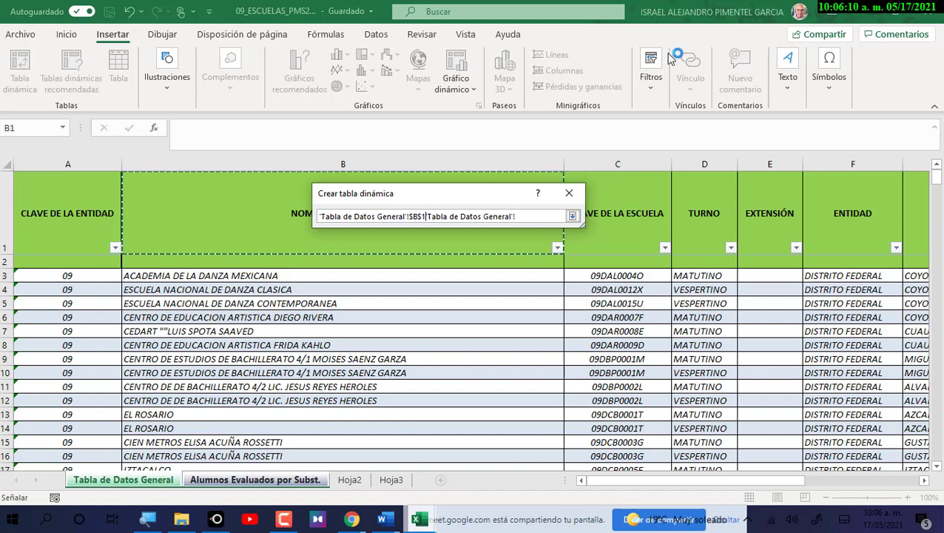
key(ctrl+a)
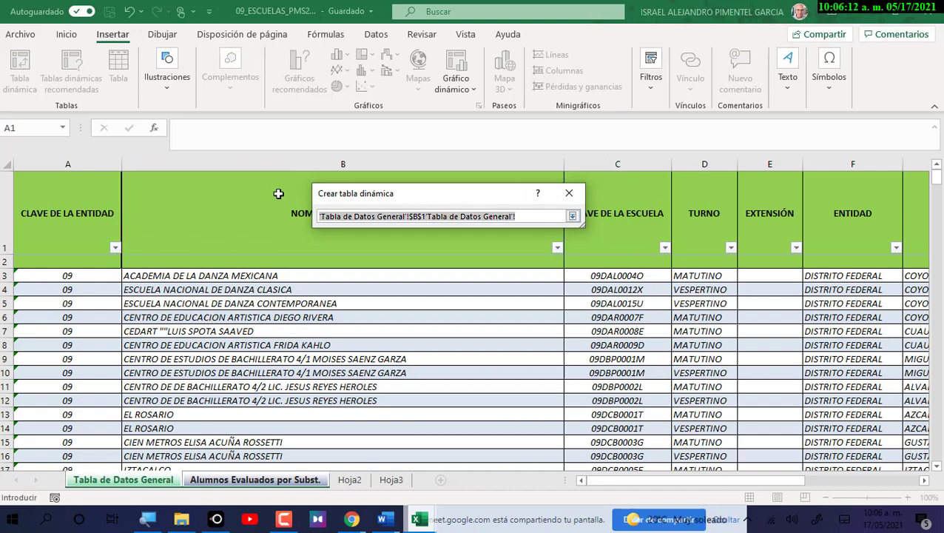
key(BackSpace)
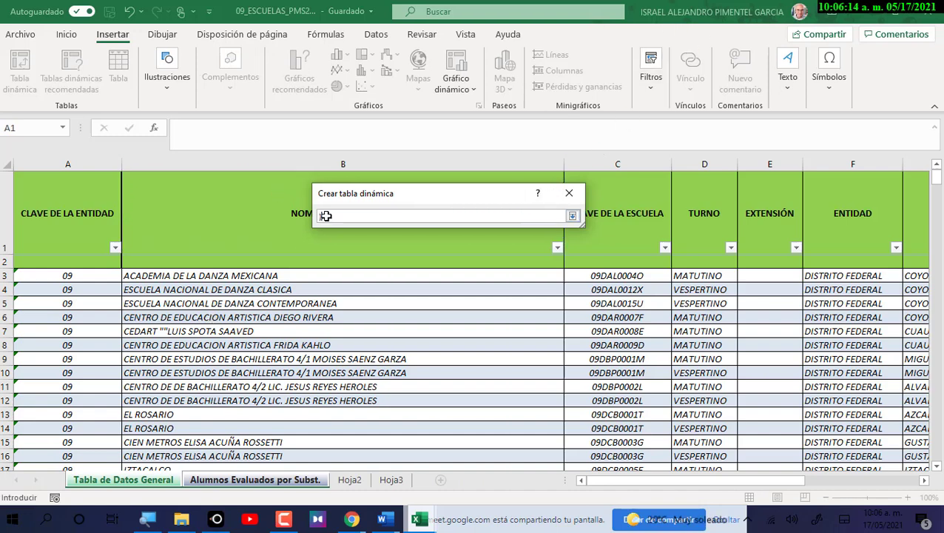
text(Tabla_de_Datos)
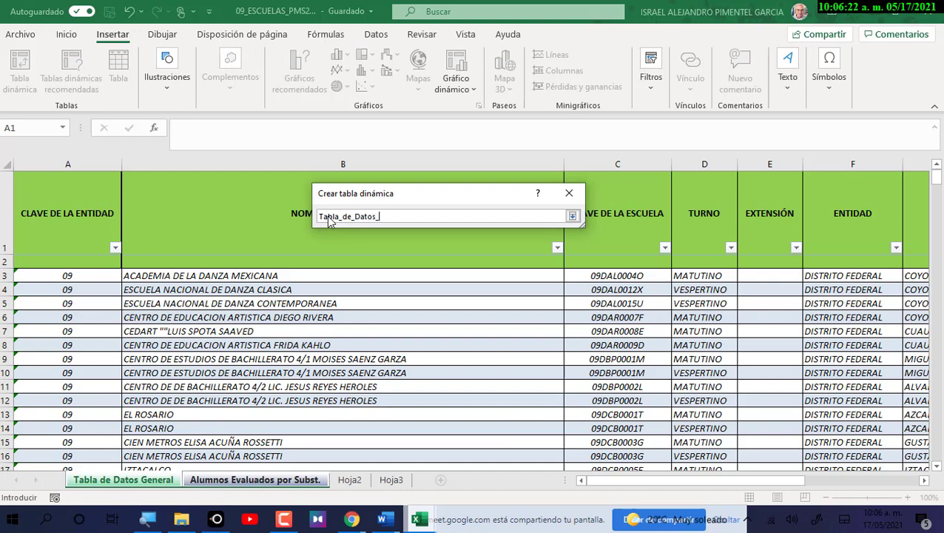
text(_General)
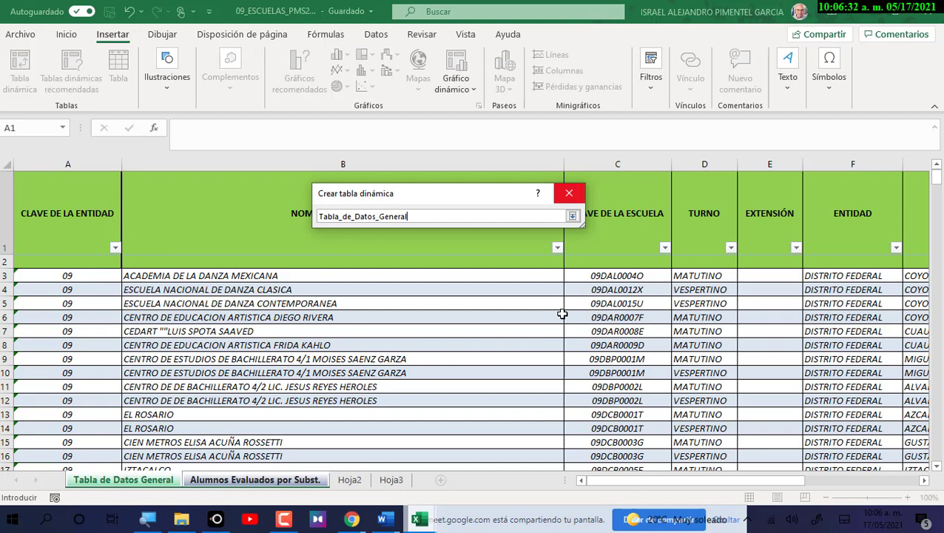
click(404, 219)
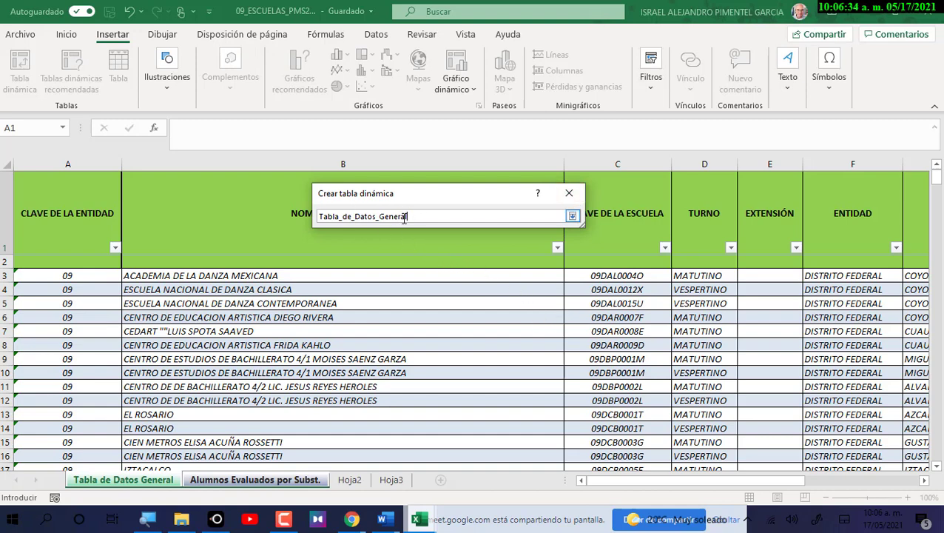
click(573, 216)
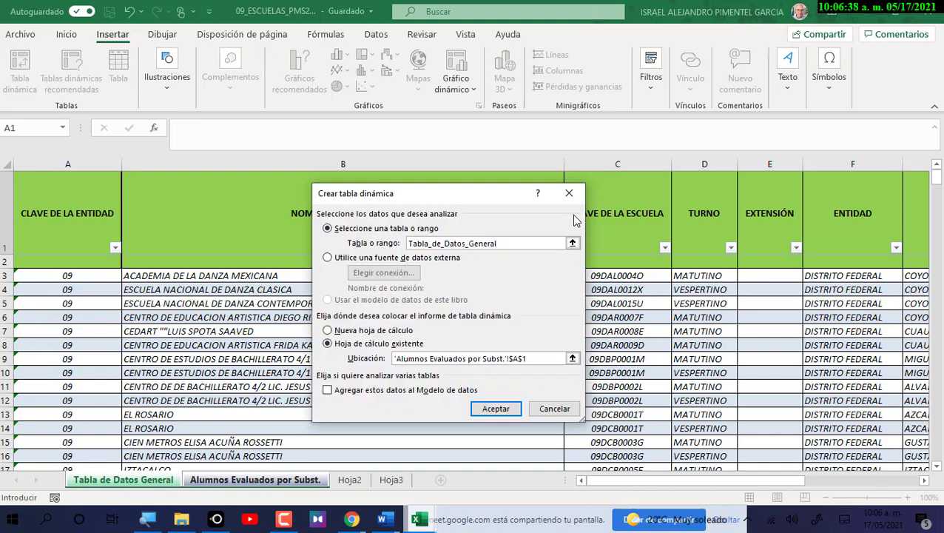
Create the empty TablaDinámica1, then return to the Tabla de Datos General sheet.
click(494, 409)
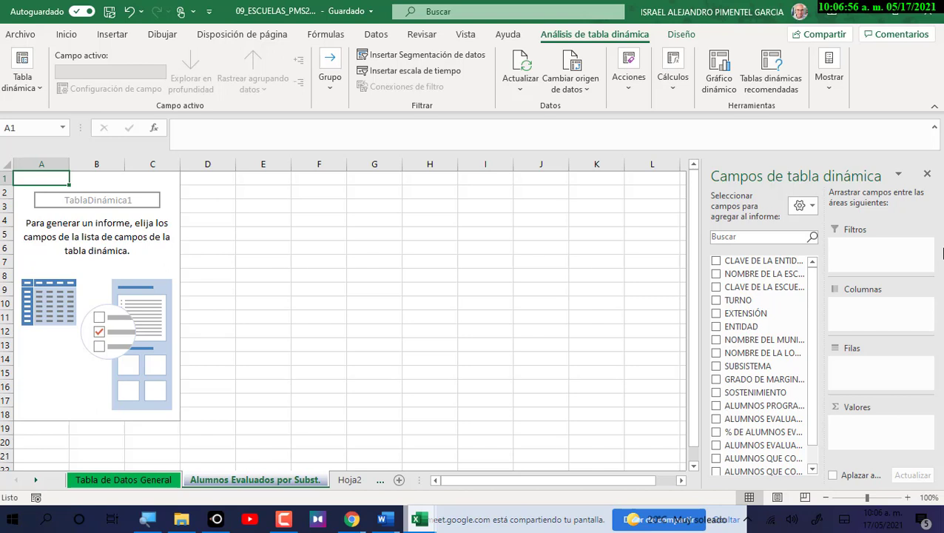
click(151, 479)
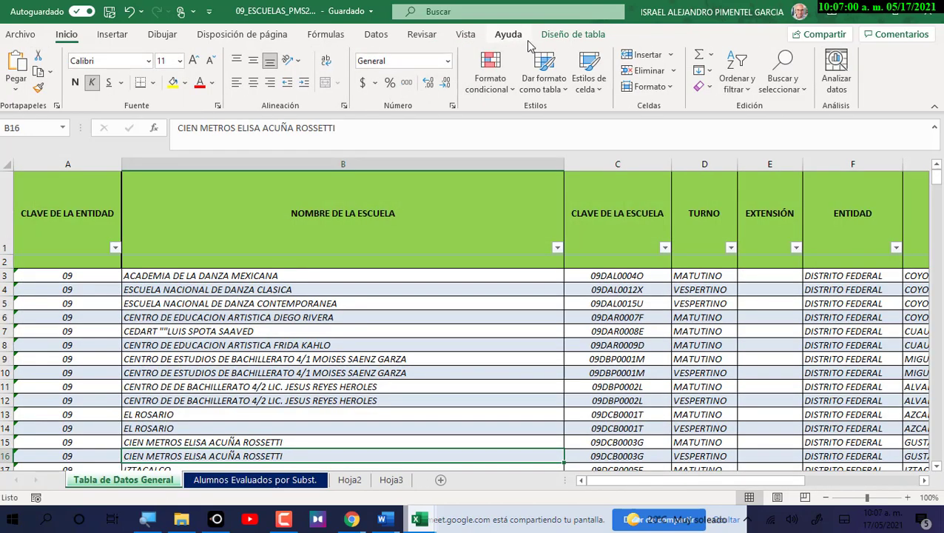
Confirm in Table Design that the table is named Tabla_de_Datos_General, then go back to the pivot sheet.
click(573, 34)
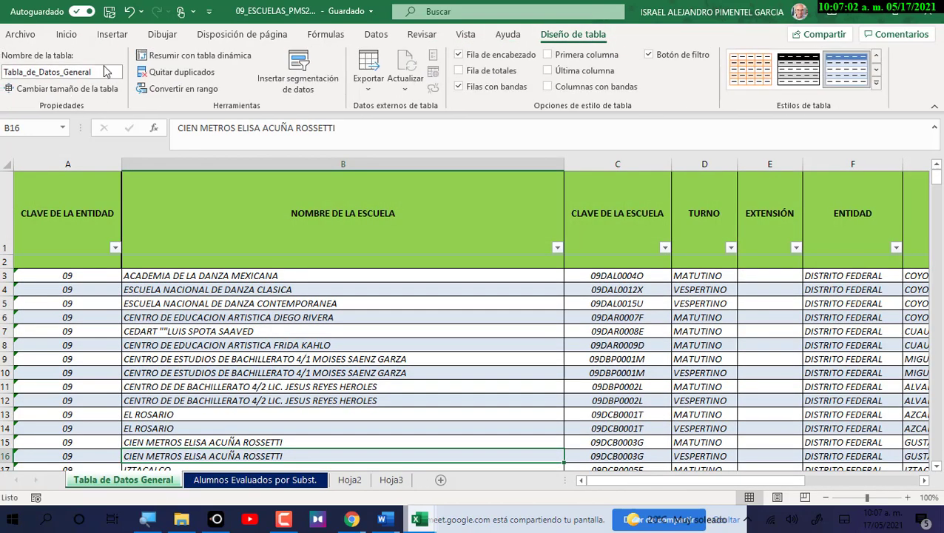
click(95, 71)
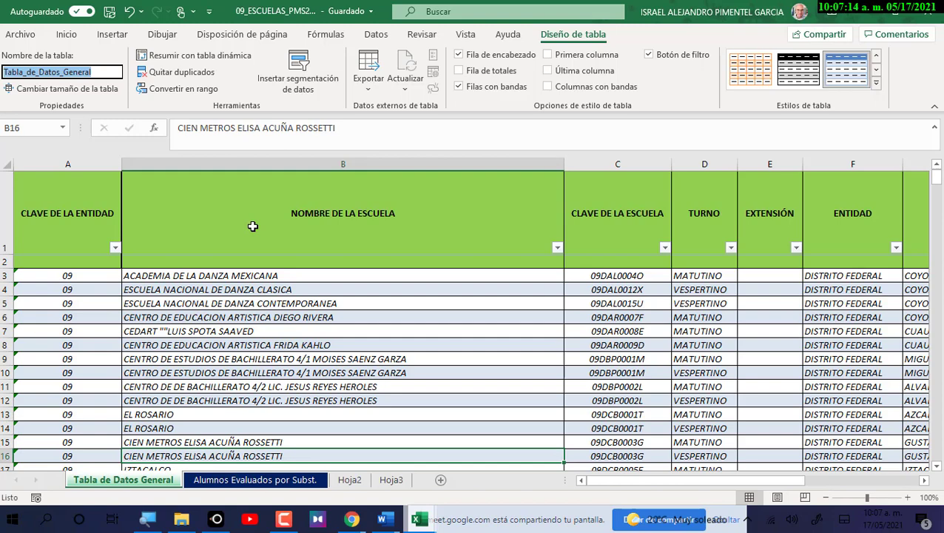
click(232, 481)
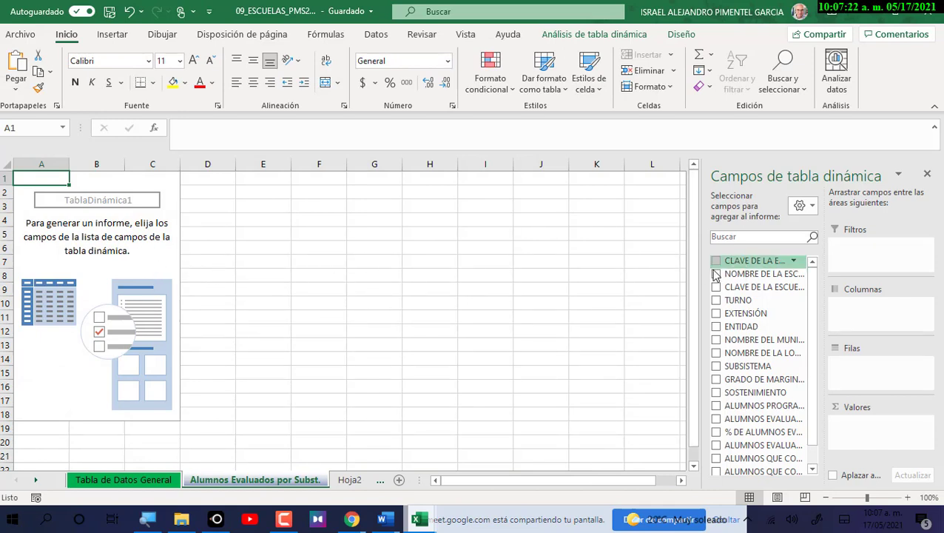
click(815, 210)
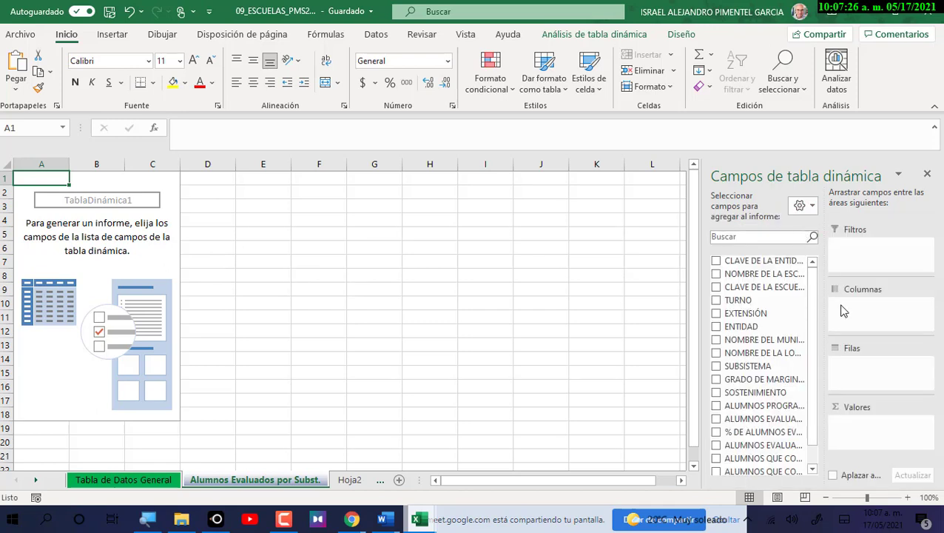
click(812, 207)
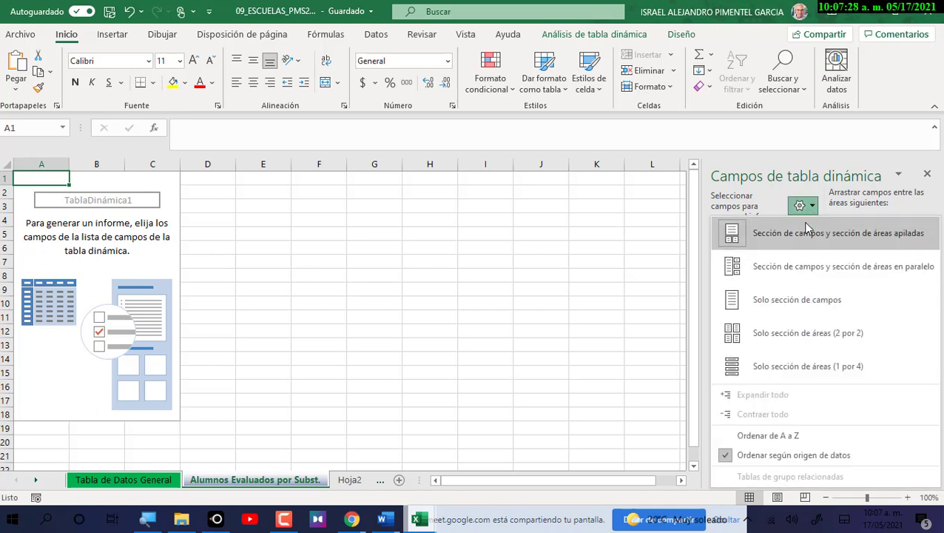
click(803, 235)
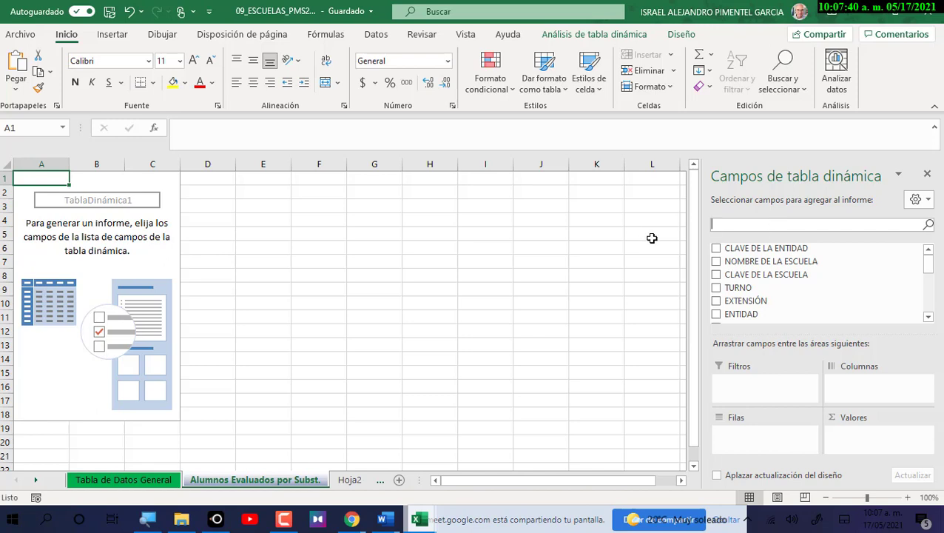
drag(928, 265, 932, 264)
click(928, 205)
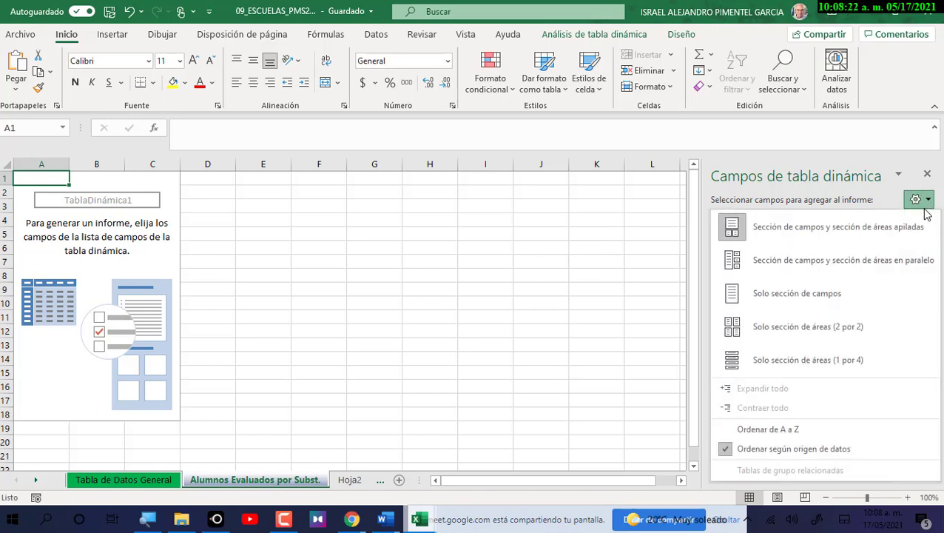
click(879, 231)
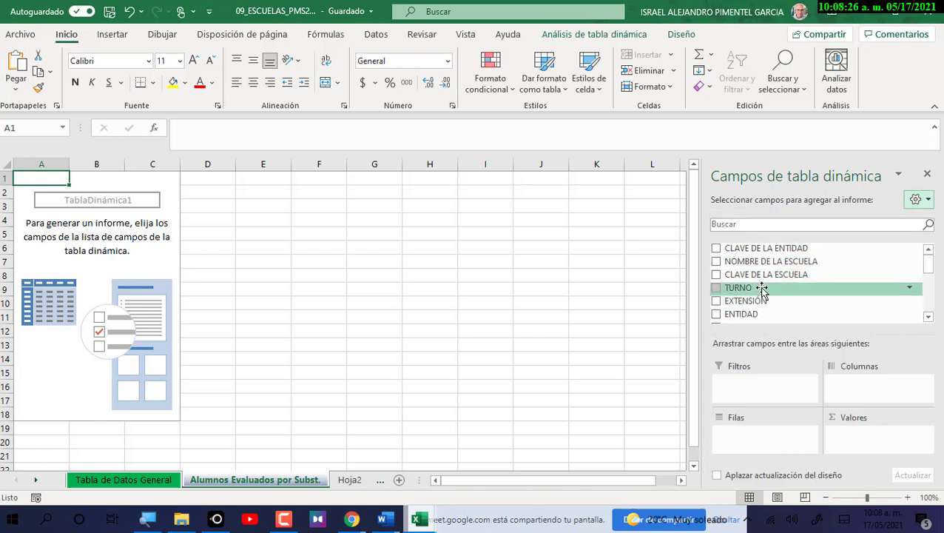
scroll(775, 274, down, 2)
scroll(776, 274, down, 1)
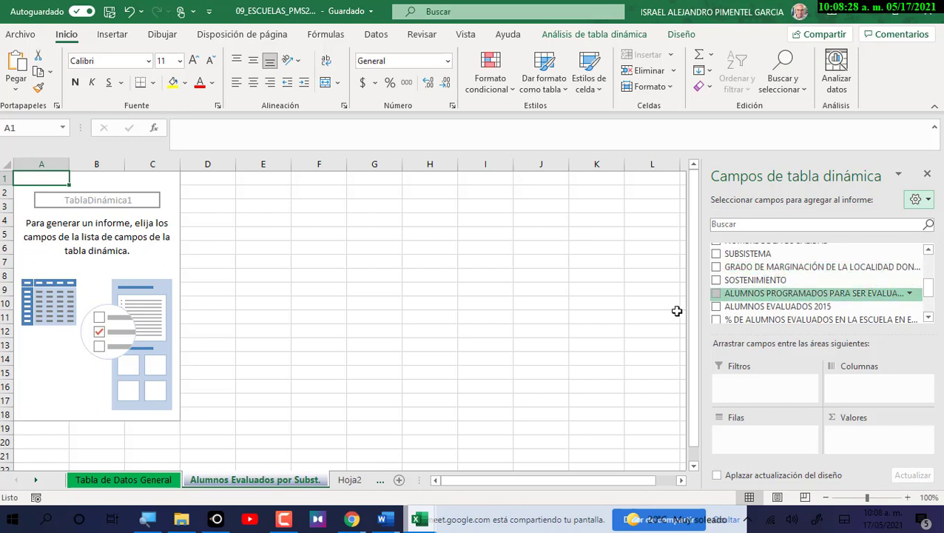
click(929, 202)
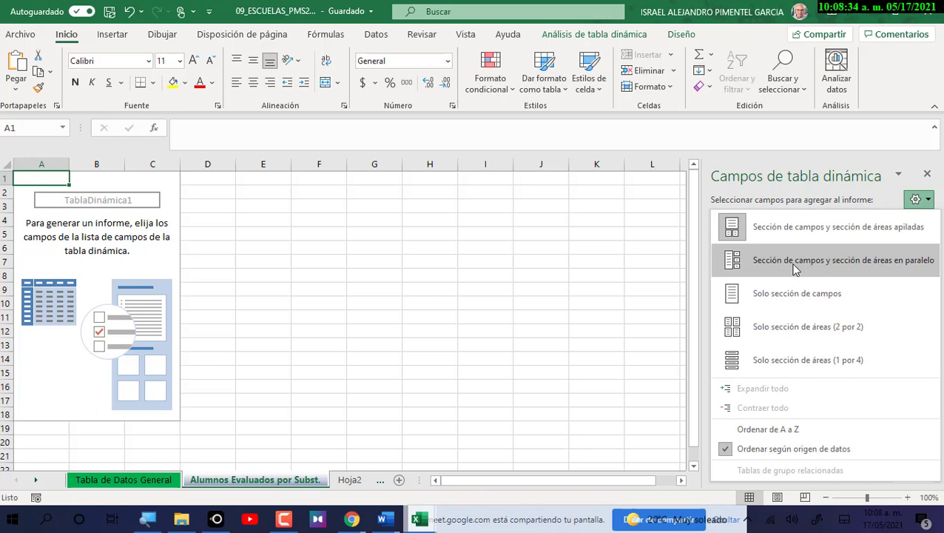
click(817, 260)
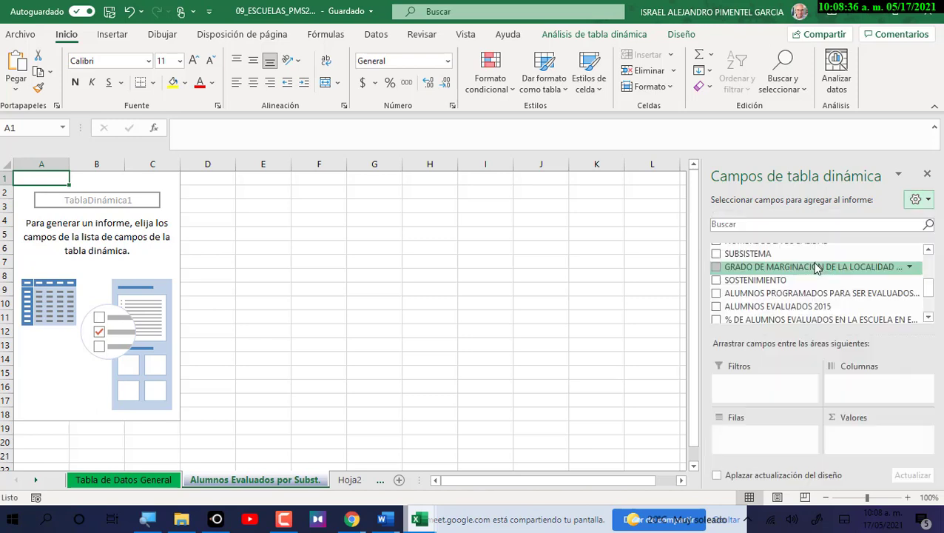
click(928, 201)
click(816, 259)
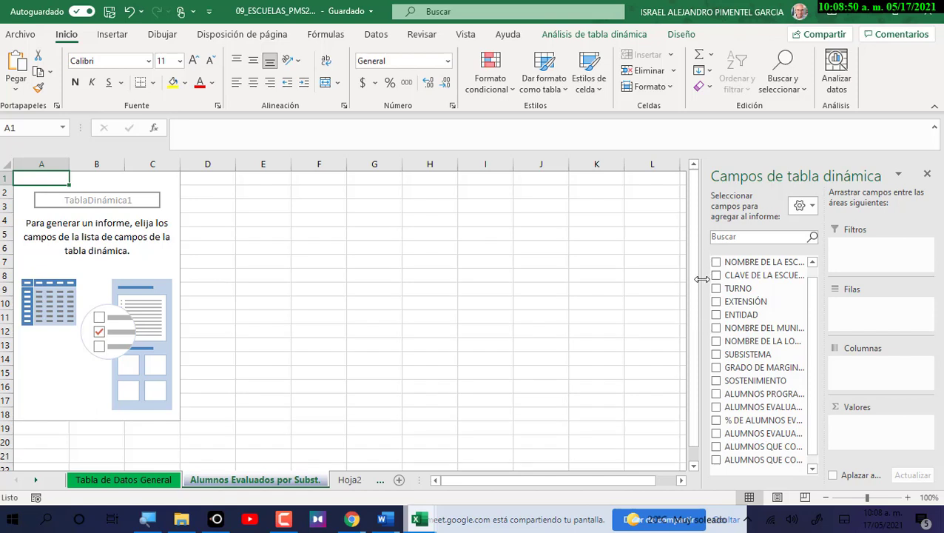
Widen the PivotTable Fields pane and its field list so field names show fully.
drag(701, 279, 385, 297)
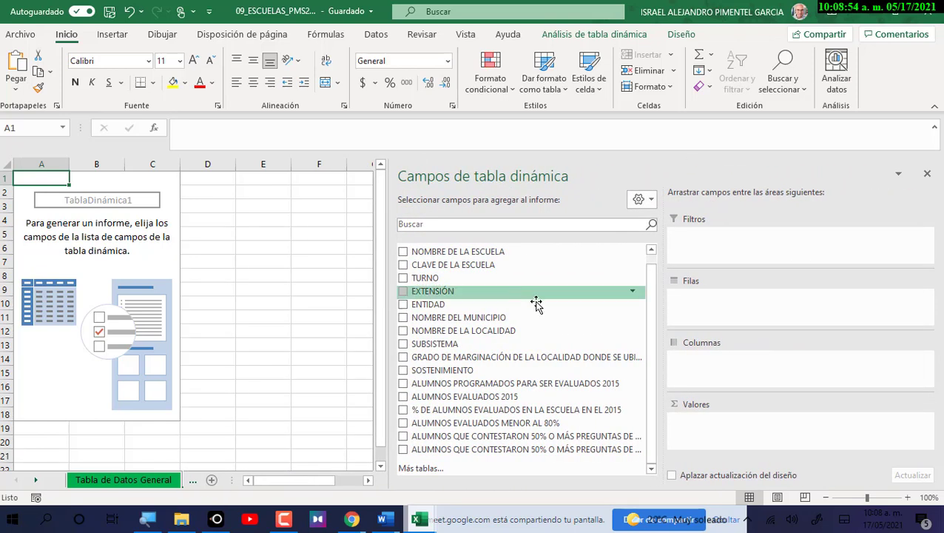
drag(663, 319, 773, 319)
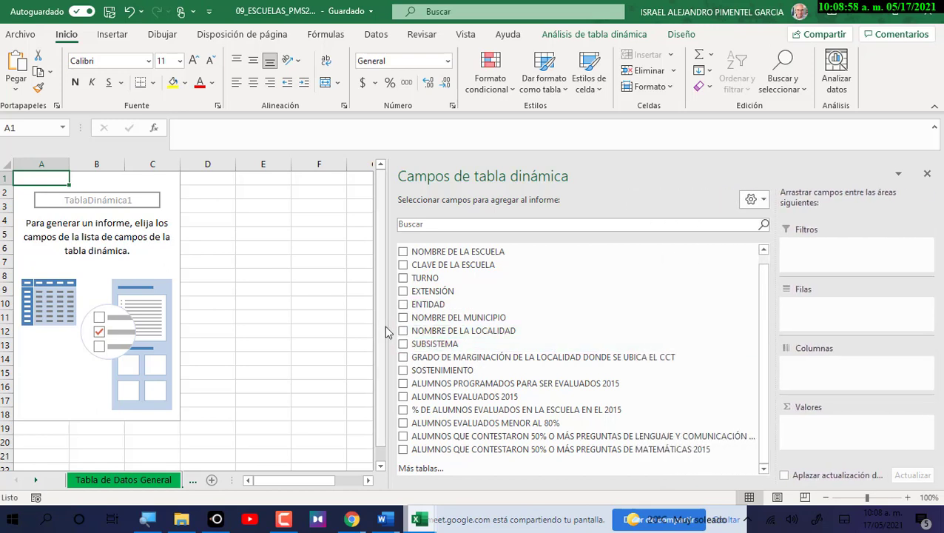
drag(386, 330, 358, 326)
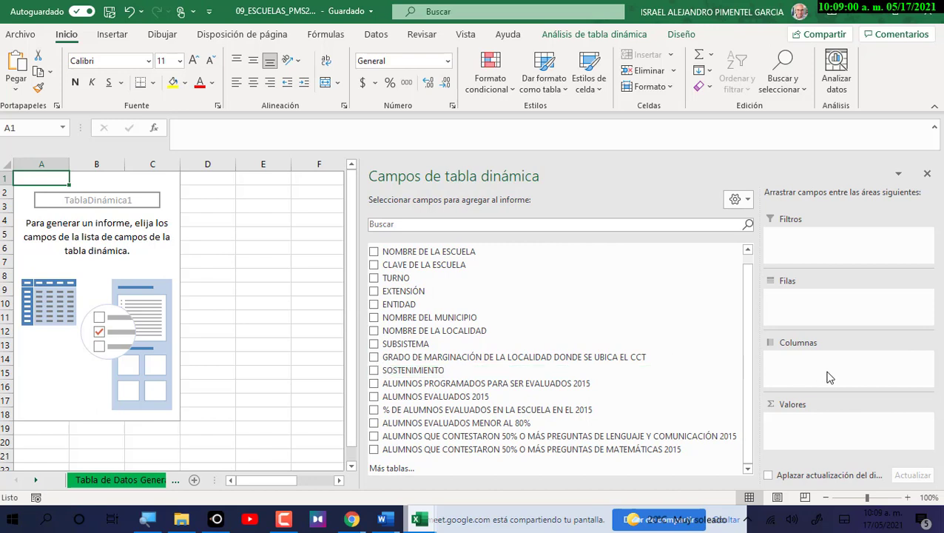
drag(764, 366, 771, 367)
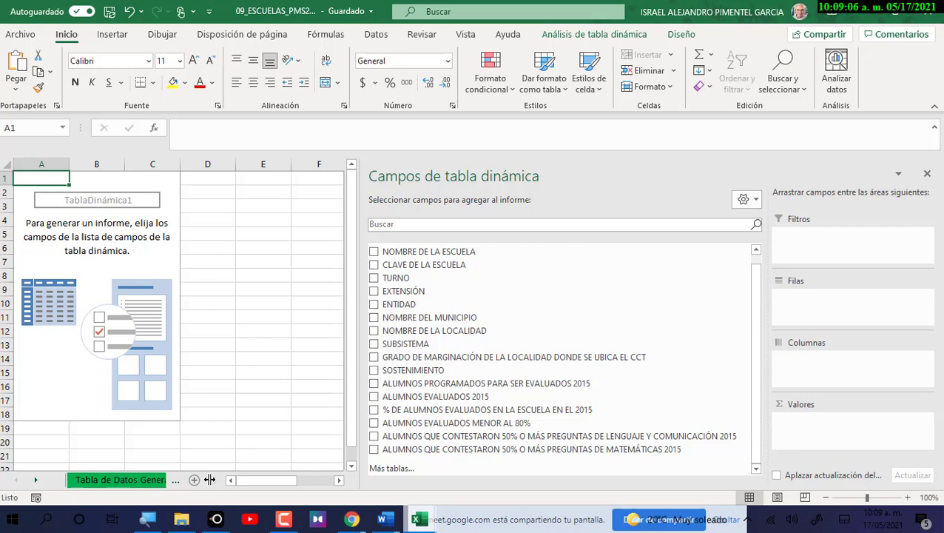
Stack the field list above the areas and narrow the pane to reveal more columns.
click(746, 199)
click(759, 228)
click(746, 199)
click(755, 231)
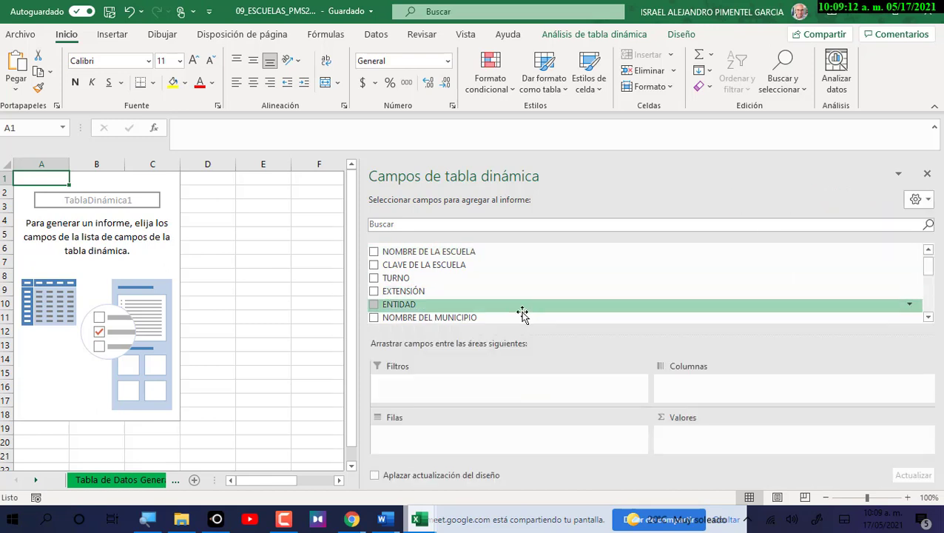
drag(359, 322, 442, 321)
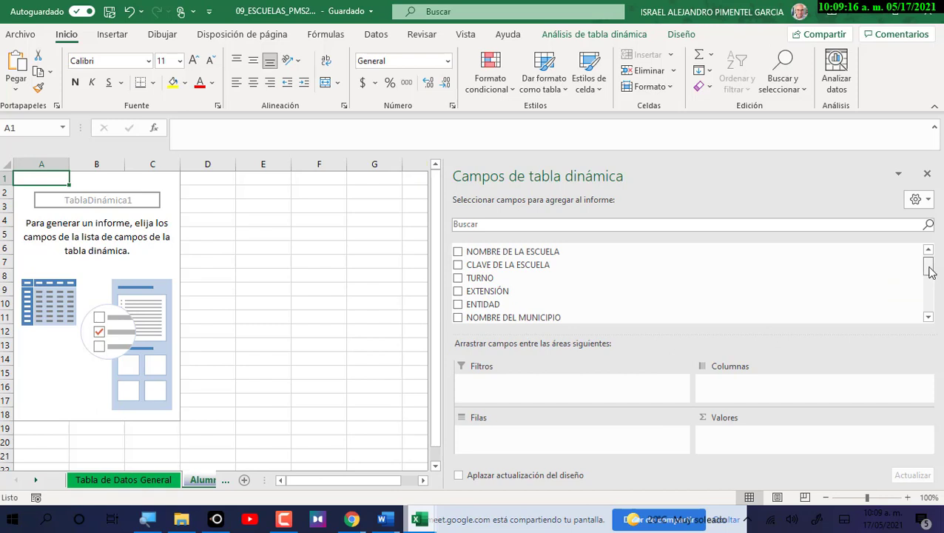
drag(931, 272, 931, 307)
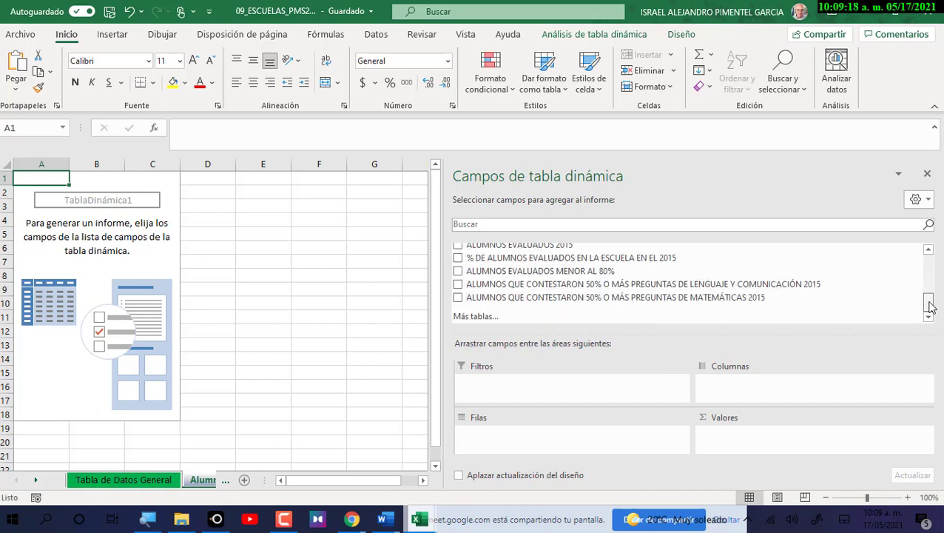
drag(447, 323, 531, 332)
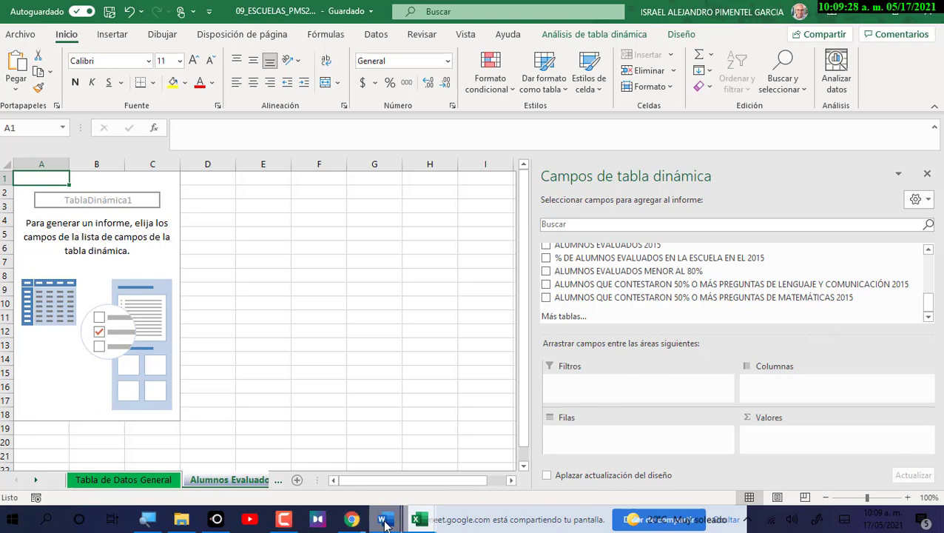
Bring up Word's Practica 6 4tos. Semestre 2021-A document at step a) on deleting and hiding columns.
mouse_move(383, 525)
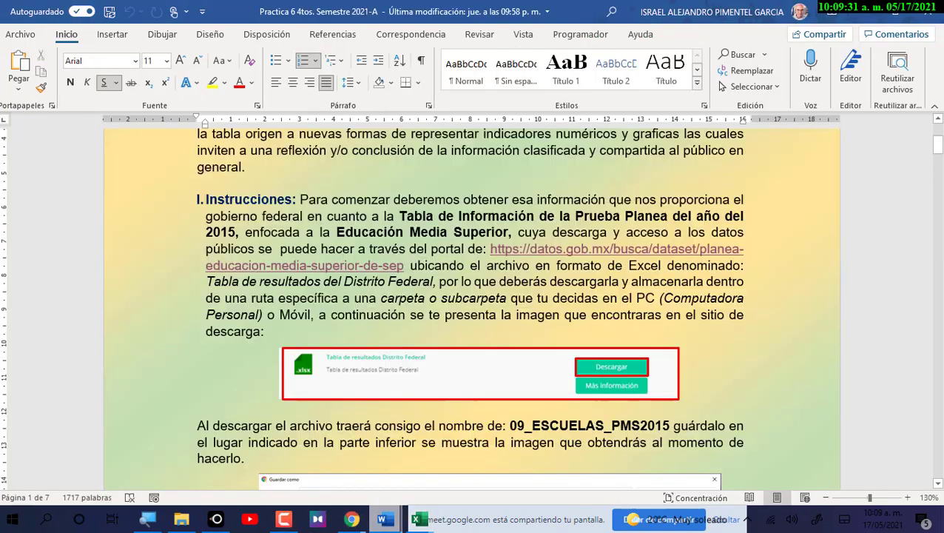
click(717, 473)
scroll(533, 300, down, 10)
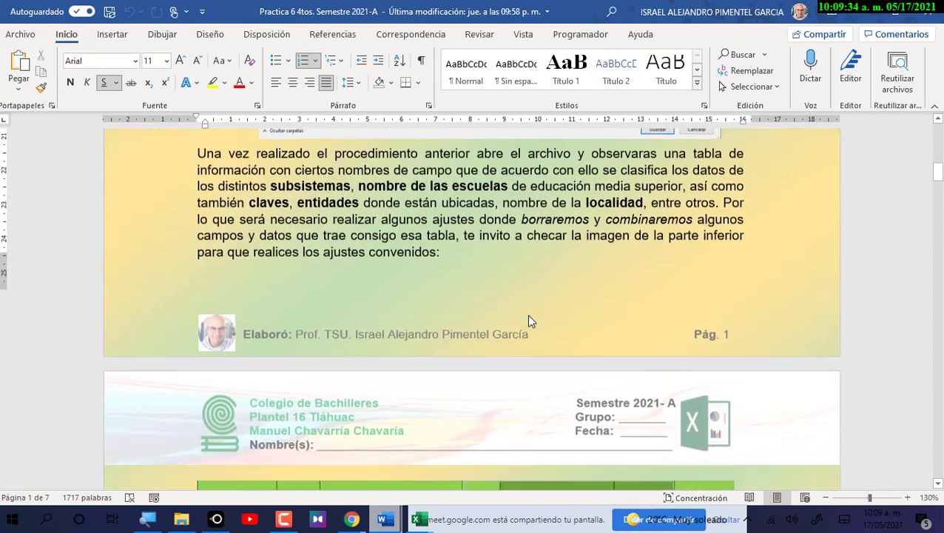
scroll(530, 320, down, 8)
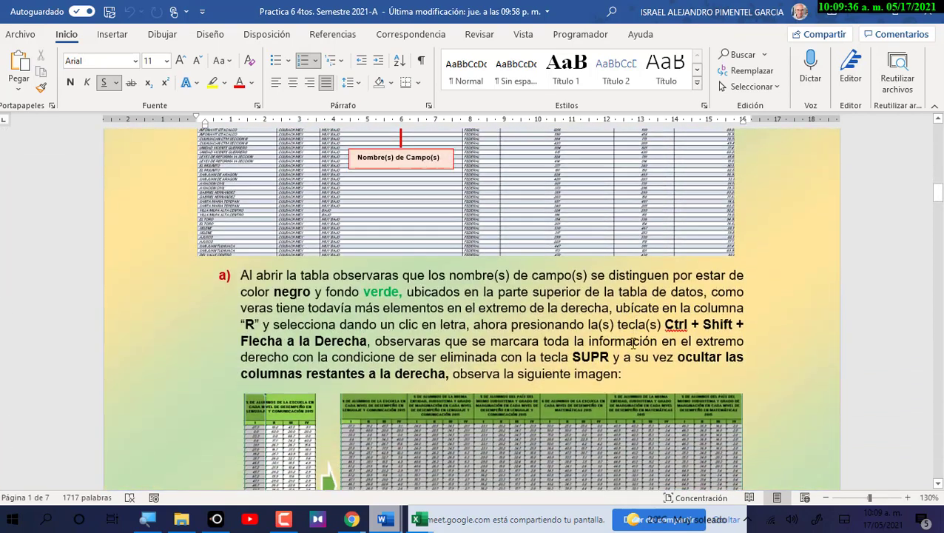
scroll(634, 342, down, 2)
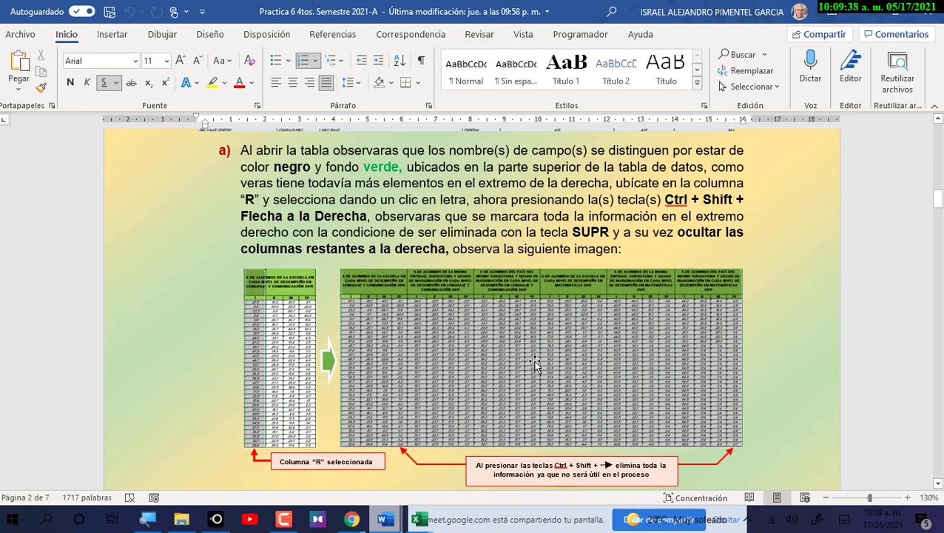
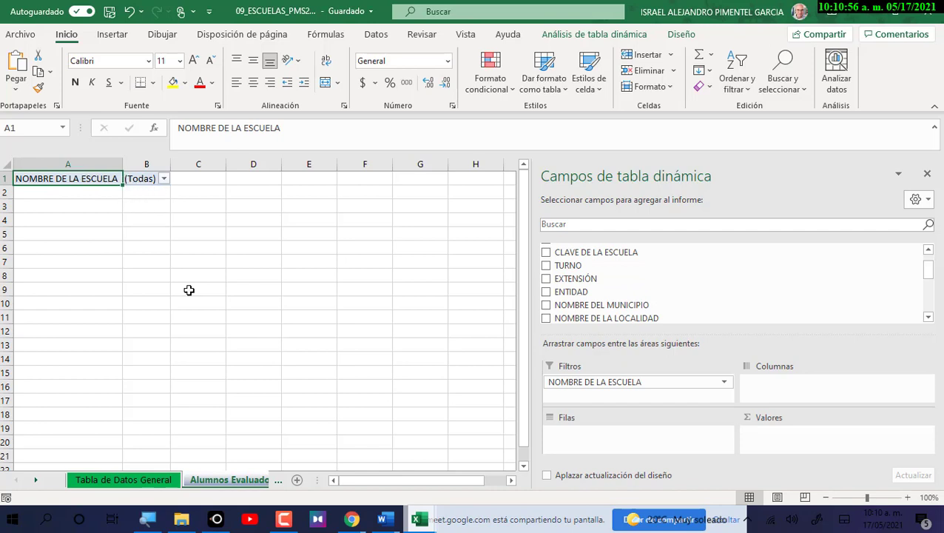
mouse_move(385, 523)
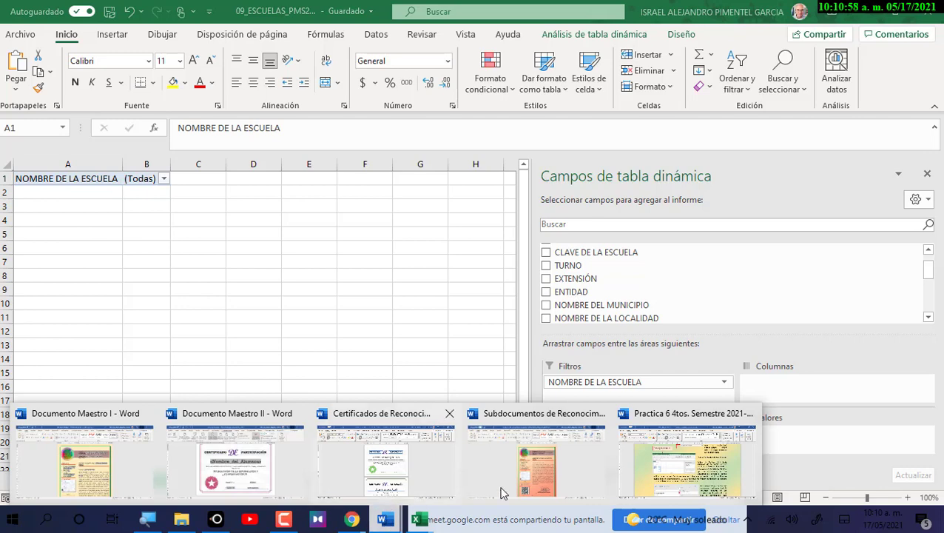
click(658, 476)
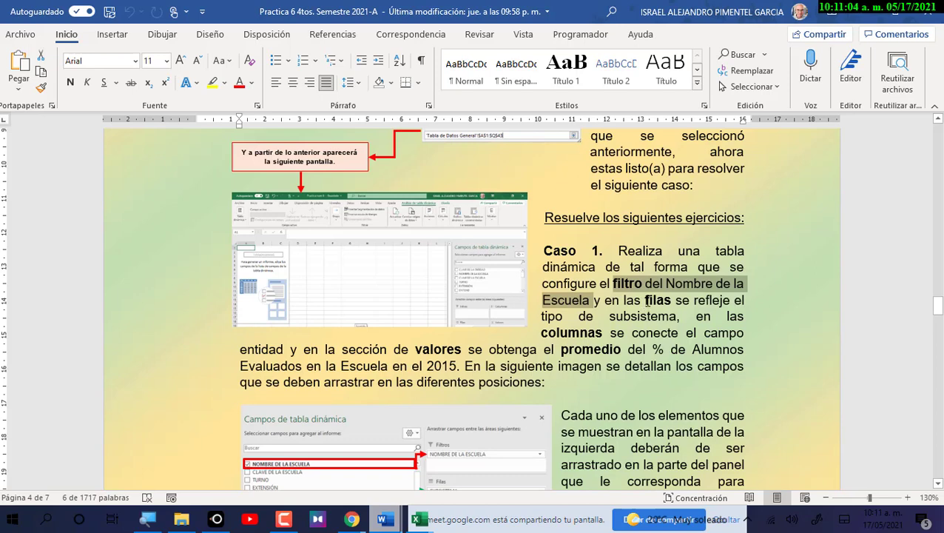
drag(646, 300, 677, 316)
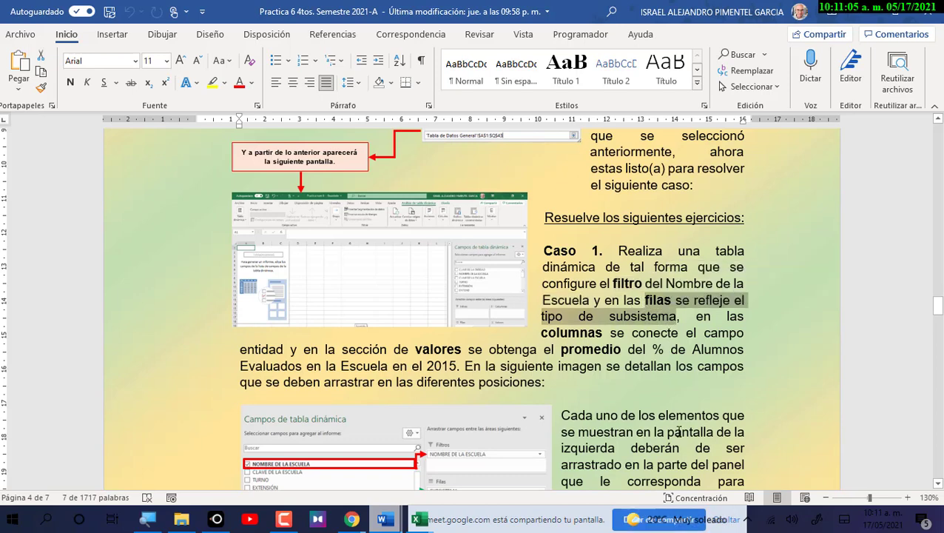
click(420, 519)
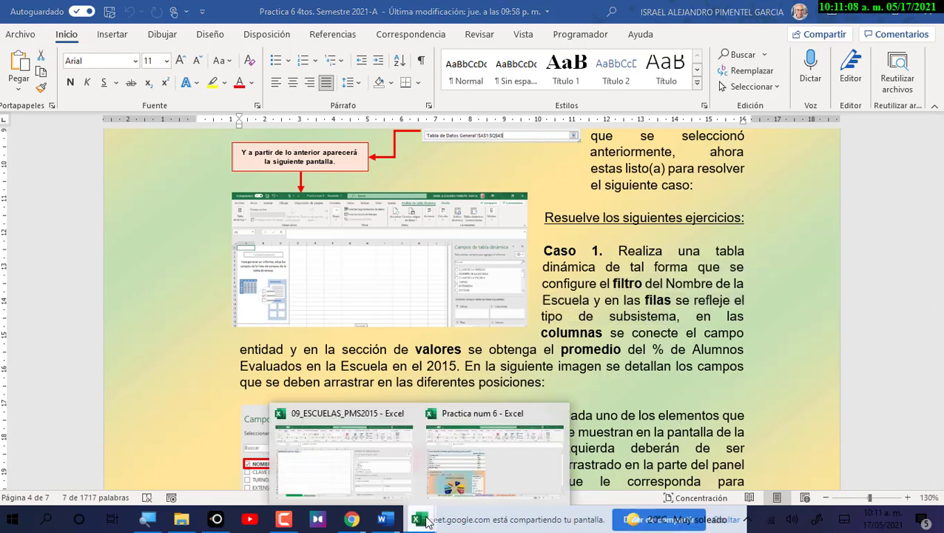
click(485, 485)
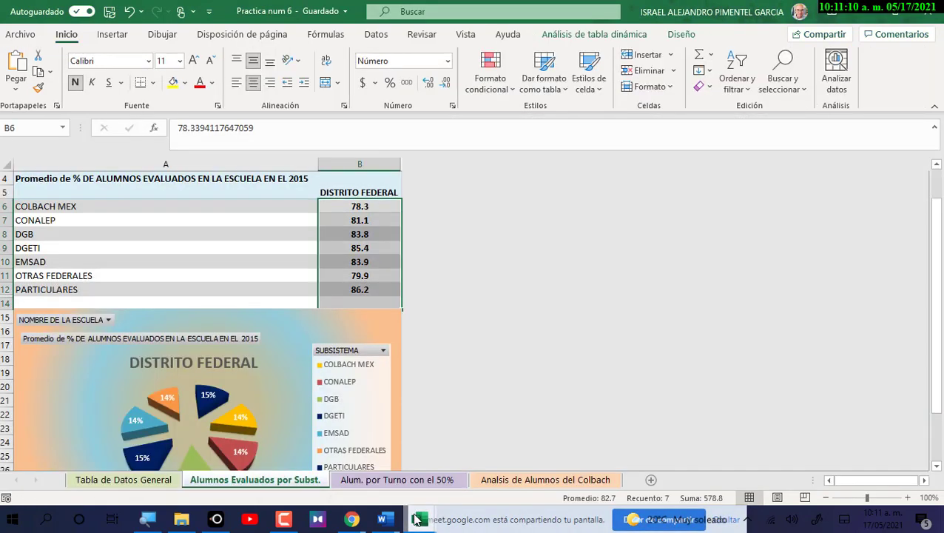
mouse_move(420, 519)
click(373, 482)
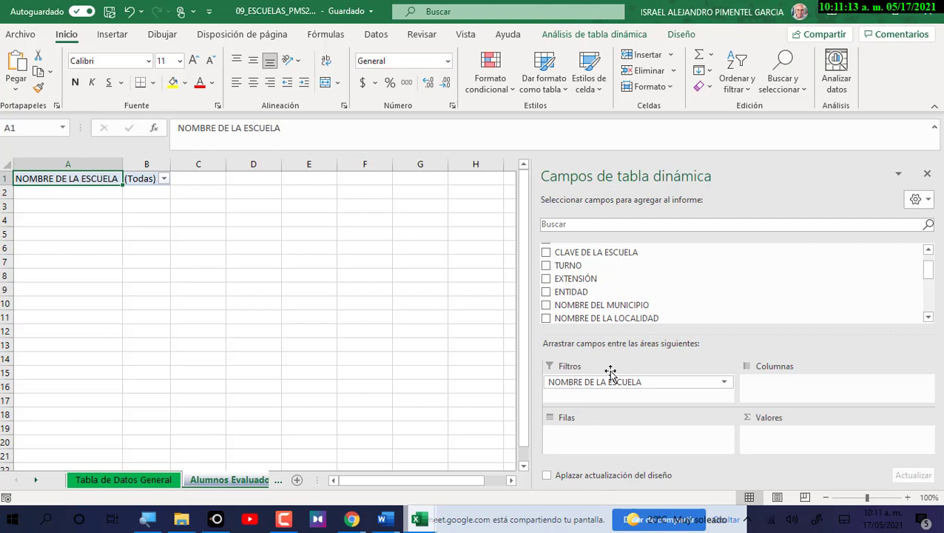
Add SUBSISTEMA to the pivot rows and select the subsystem labels in A4:A11.
drag(934, 275, 934, 278)
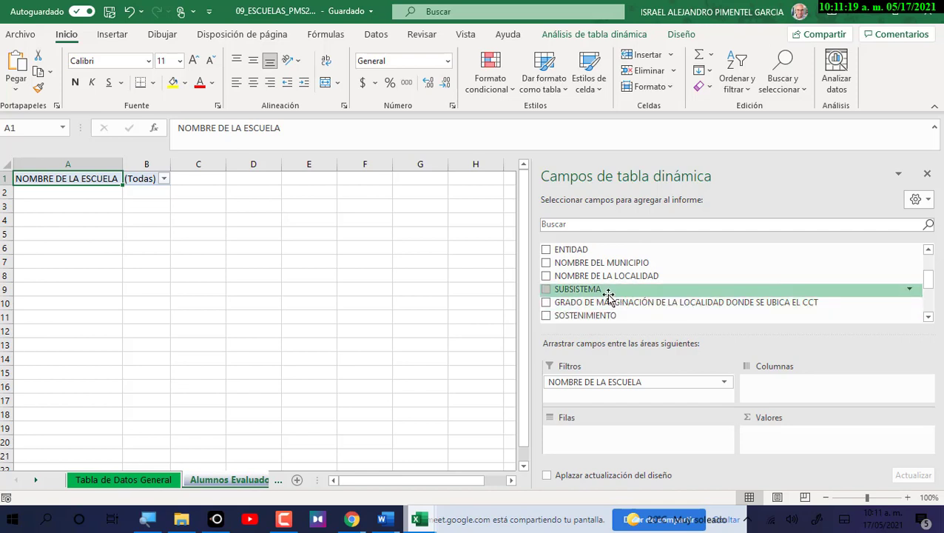
drag(605, 293, 614, 435)
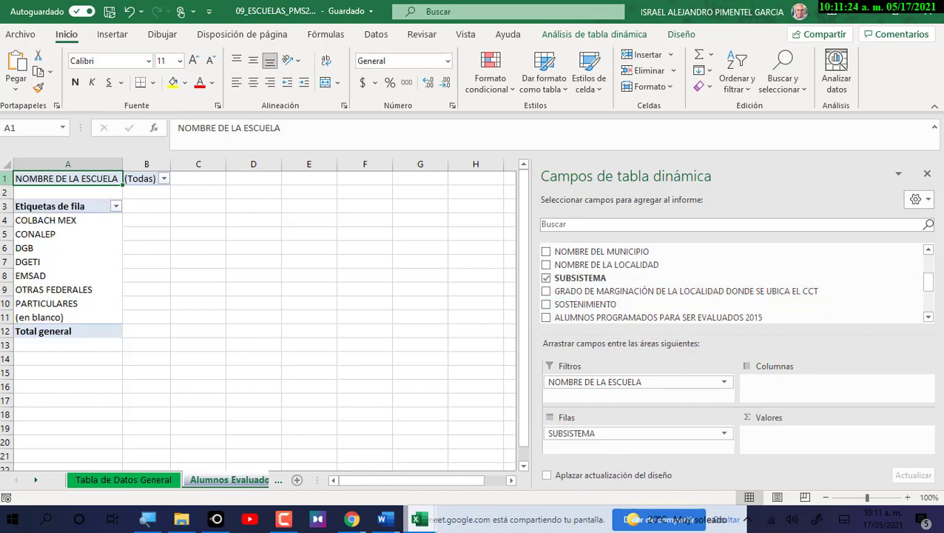
drag(48, 221, 44, 317)
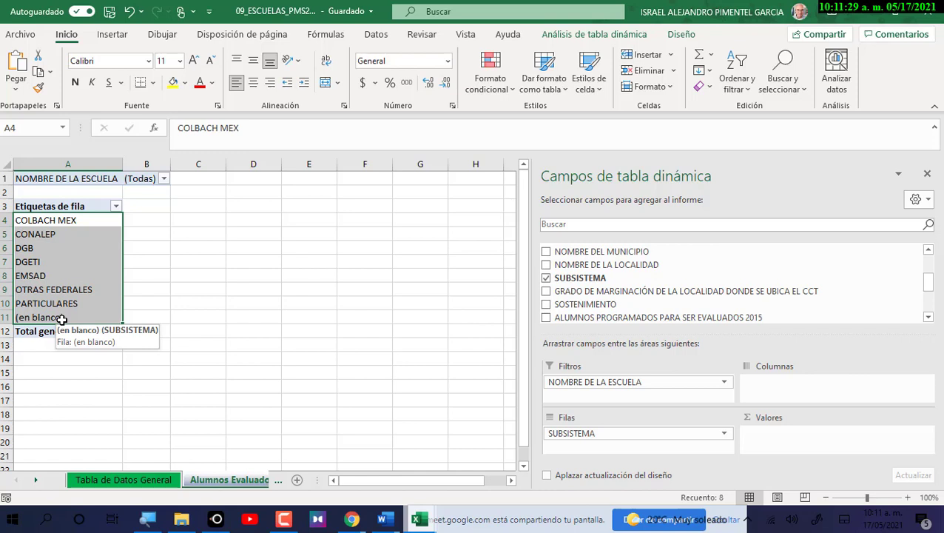
Go through the row labels COLBACH MEX, CONALEP, DGB, DGETI, PARTICULARES and (en blanco).
click(55, 221)
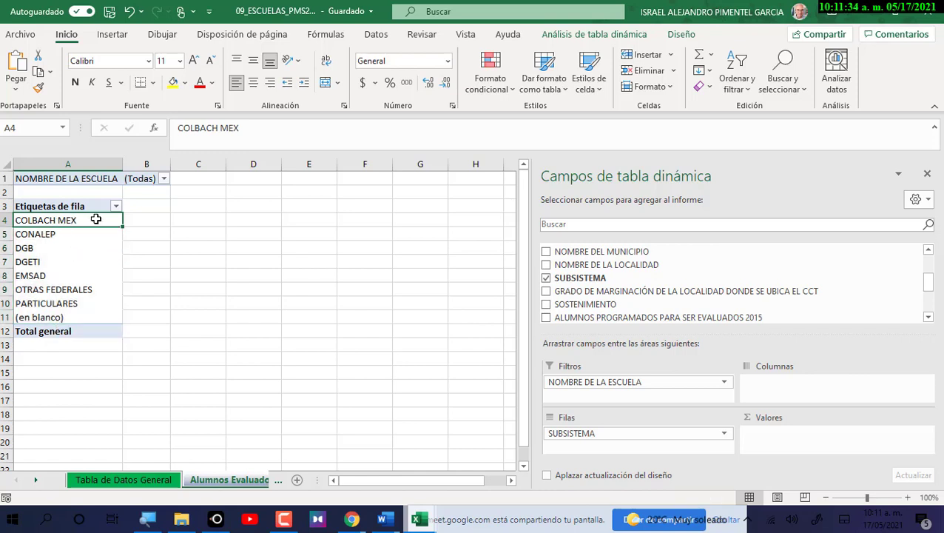
click(58, 234)
click(37, 250)
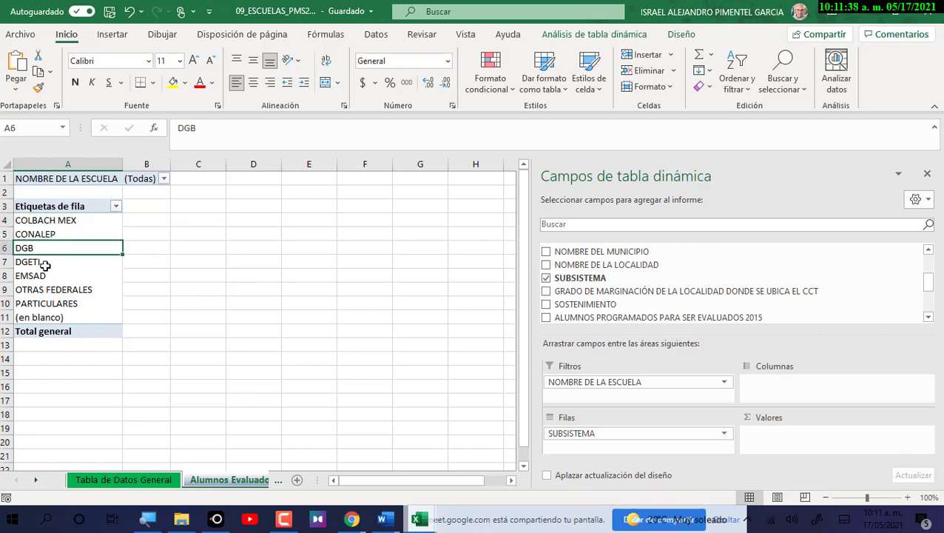
click(44, 264)
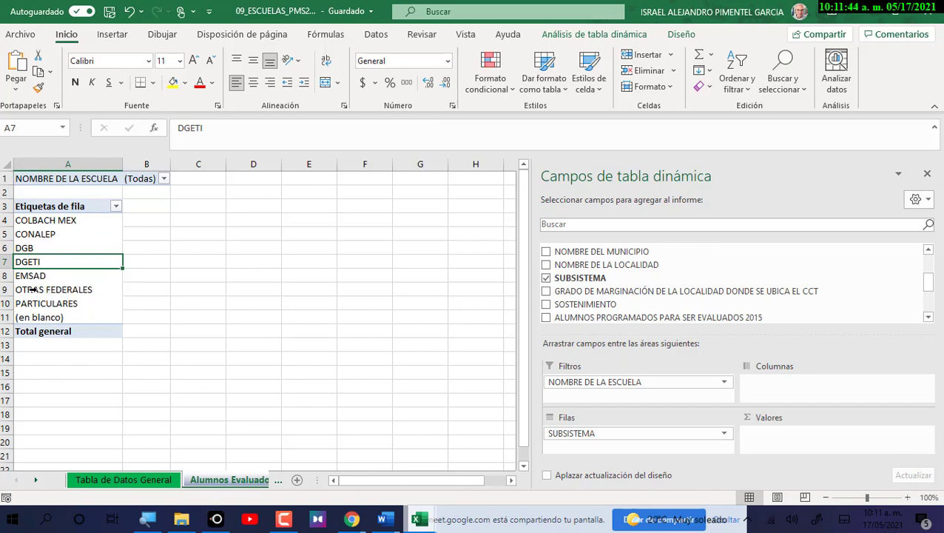
click(56, 303)
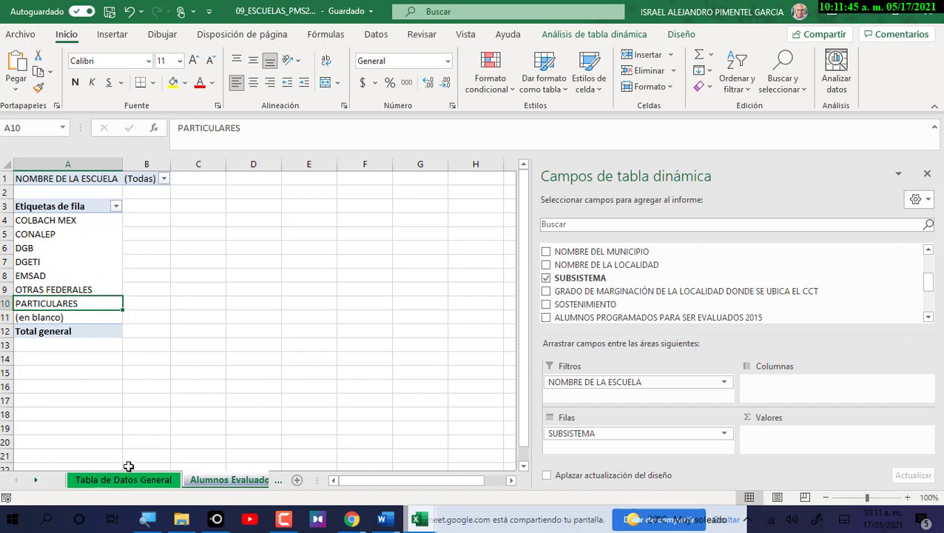
click(70, 318)
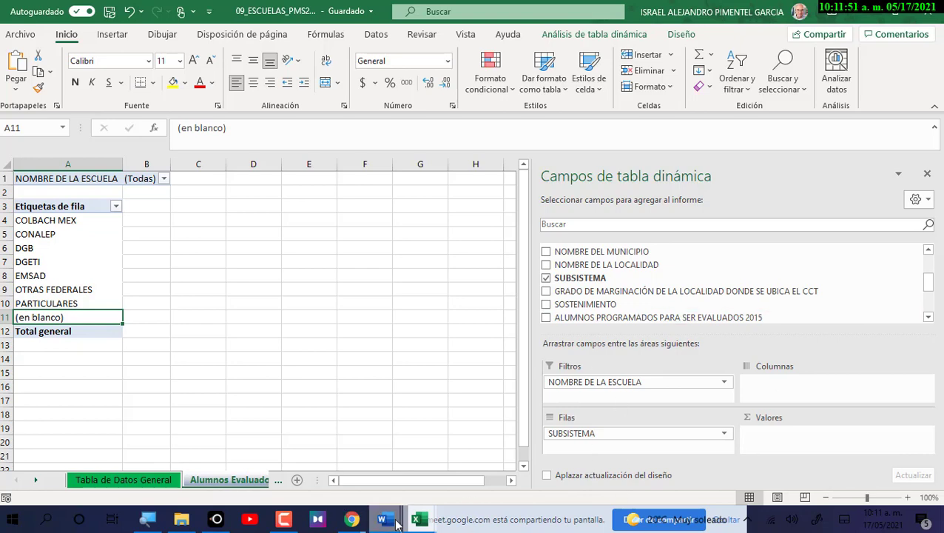
mouse_move(383, 518)
click(666, 494)
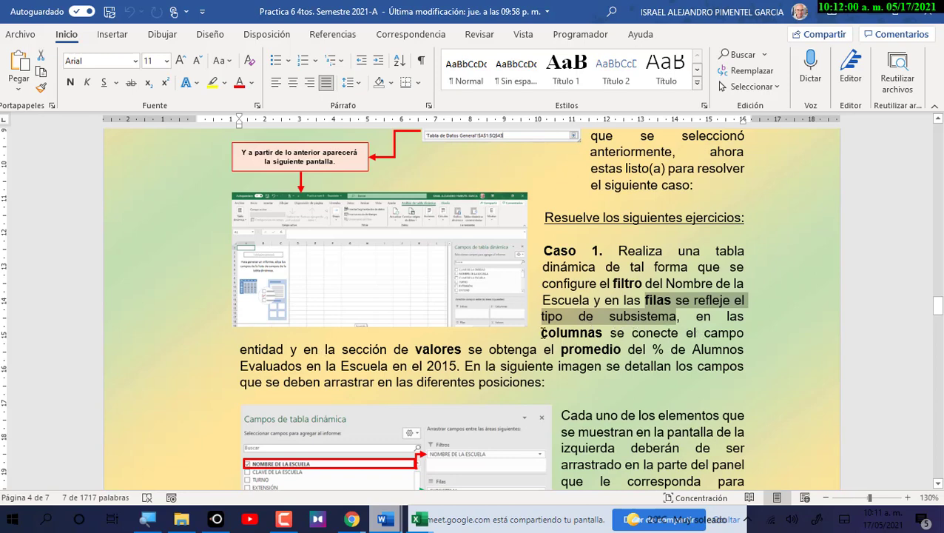
drag(541, 334, 288, 349)
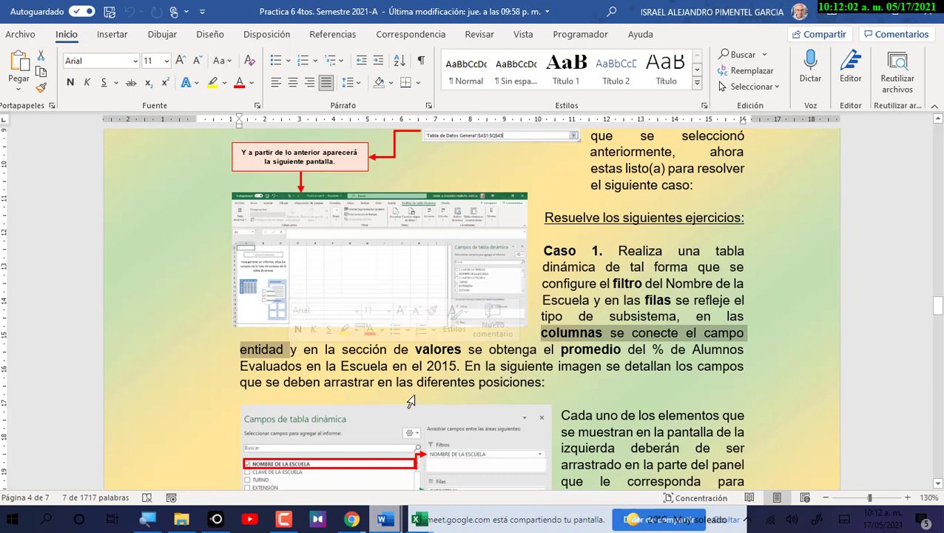
click(419, 519)
click(354, 481)
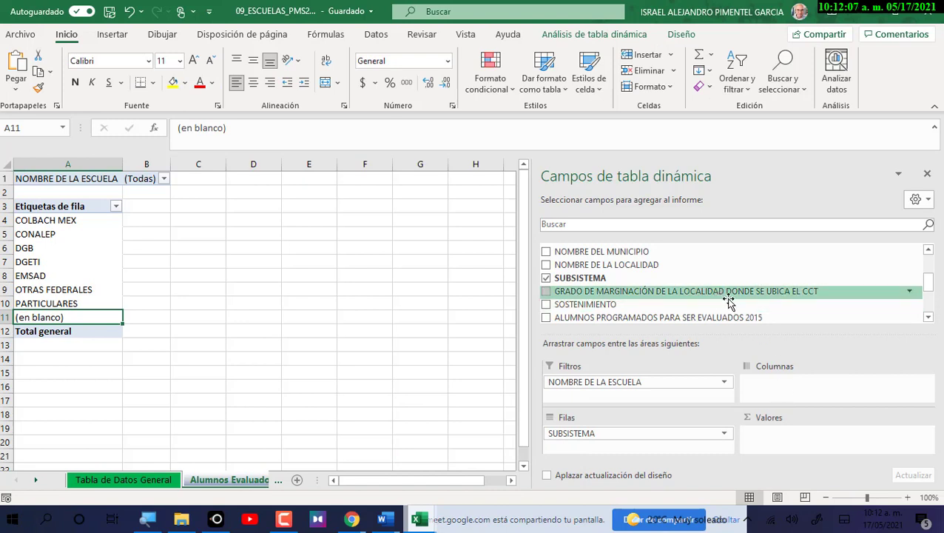
Add ENTIDAD as the pivot columns and put NOMBRE DE LA ESCUELA back as report filter.
click(928, 250)
click(928, 249)
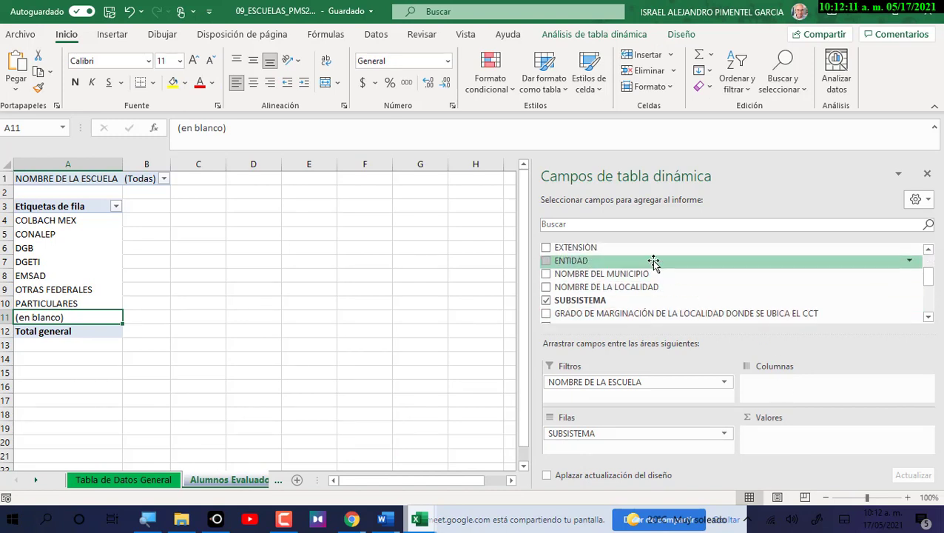
drag(653, 263, 800, 385)
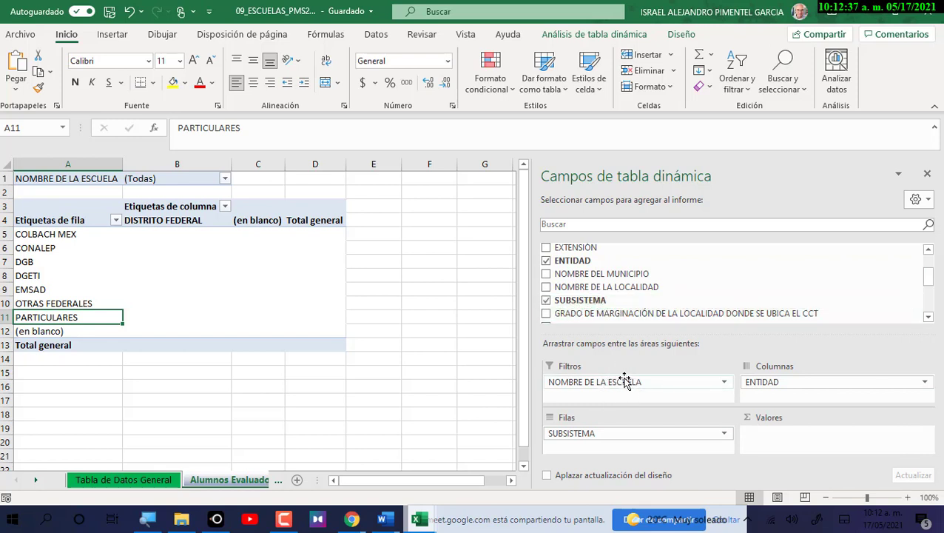
drag(645, 386, 482, 386)
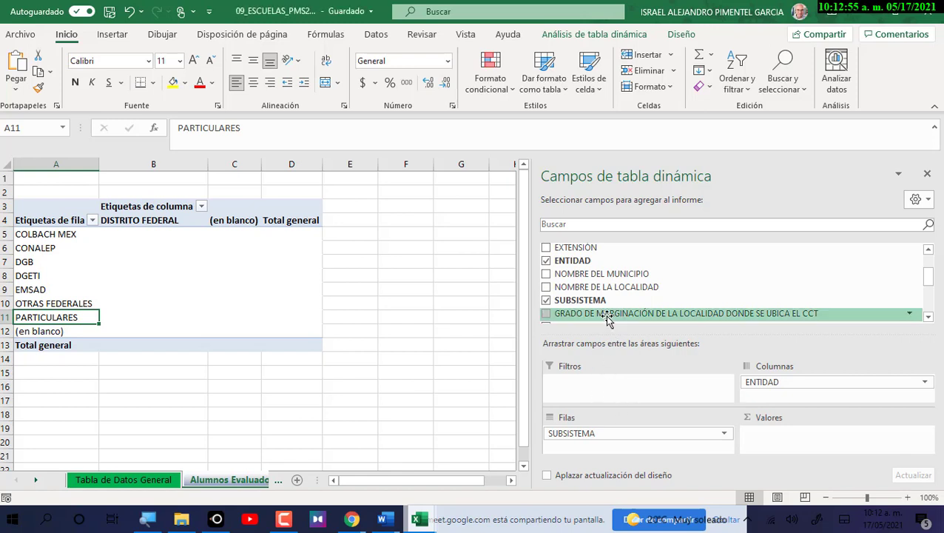
scroll(606, 315, up, 2)
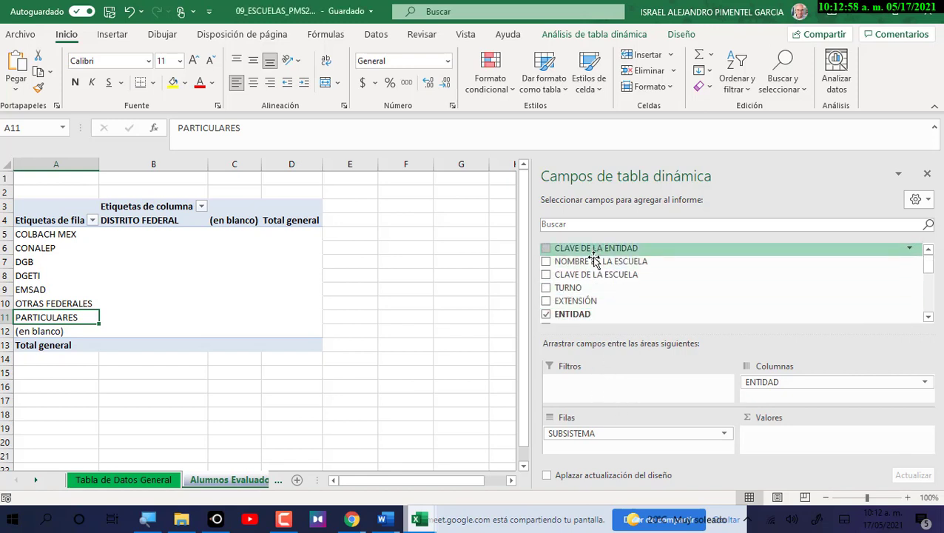
drag(596, 261, 593, 394)
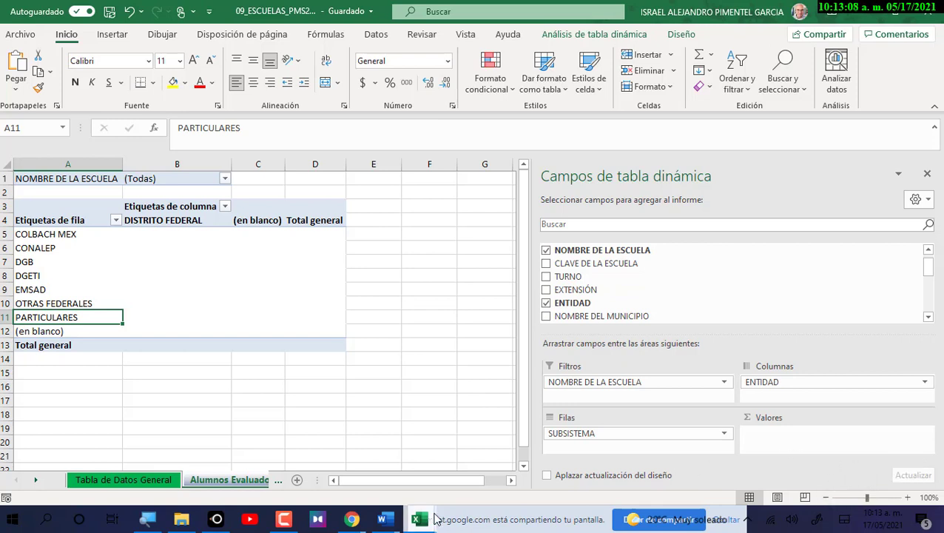
mouse_move(383, 520)
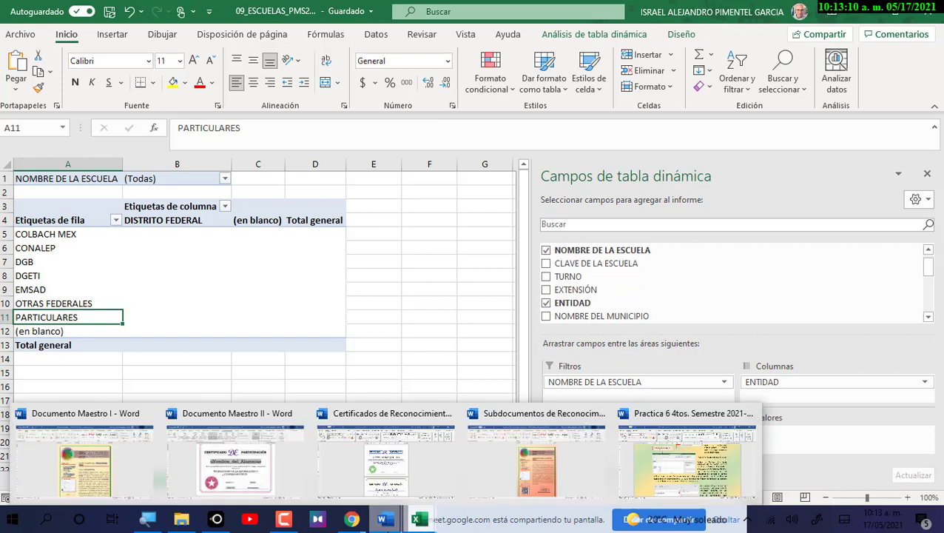
click(630, 458)
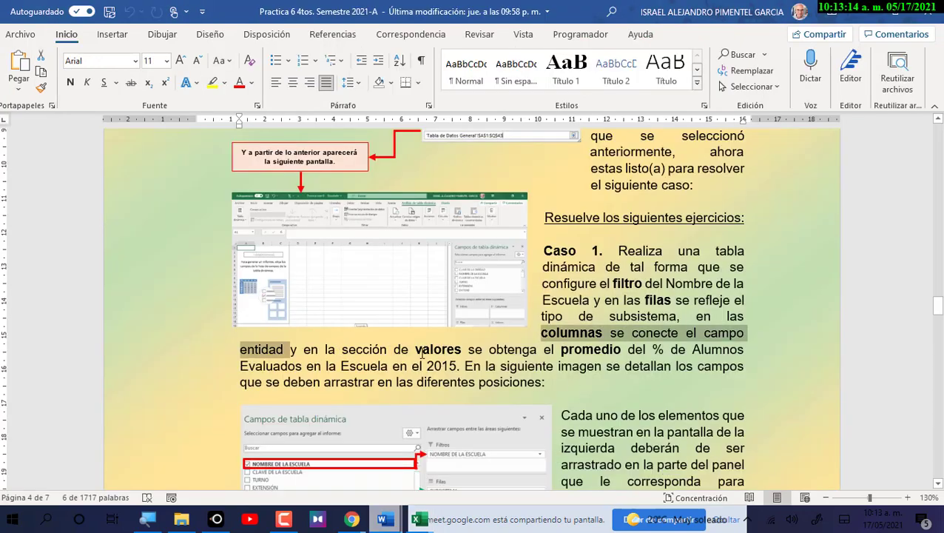
drag(416, 348, 460, 367)
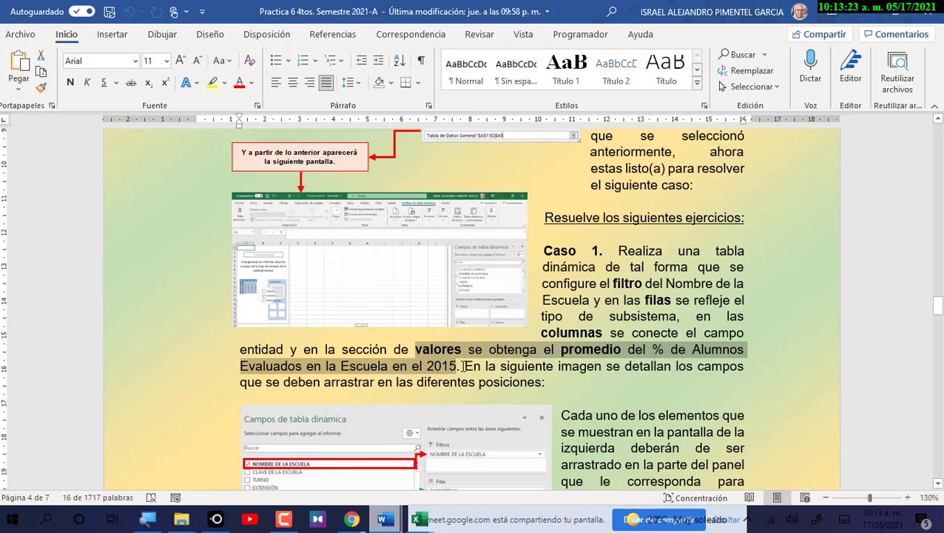
click(872, 15)
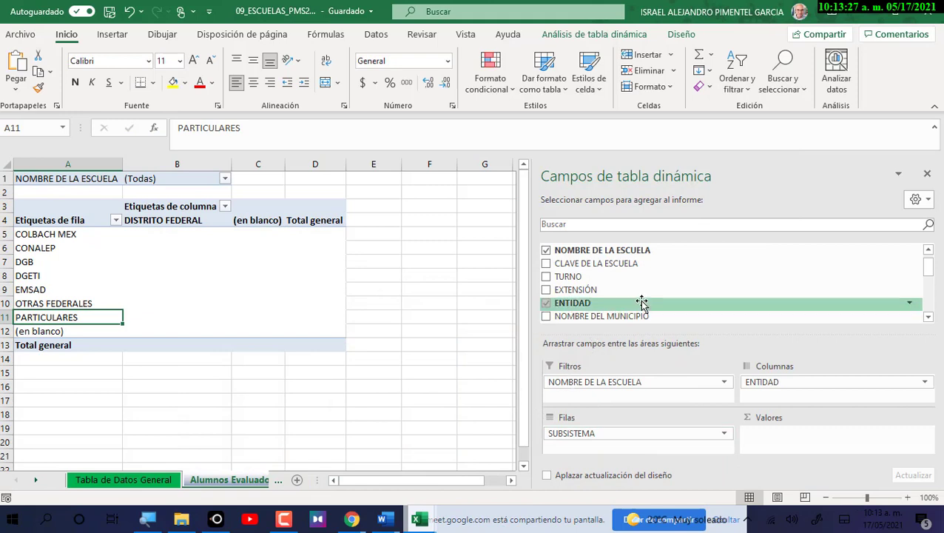
Add % DE ALUMNOS EVALUADOS EN LA ESCUELA EN EL 2015 to Values, summed per subsystem.
scroll(643, 305, up, 1)
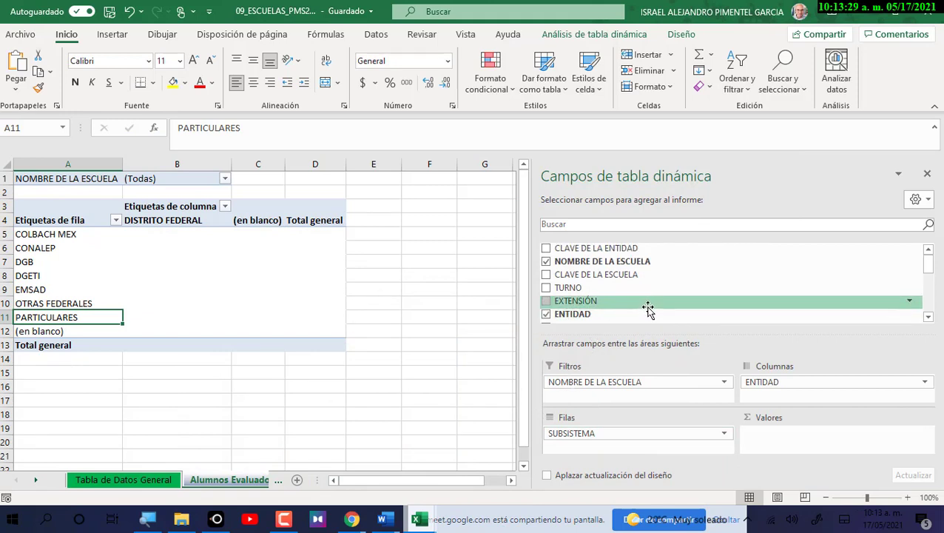
scroll(645, 309, down, 5)
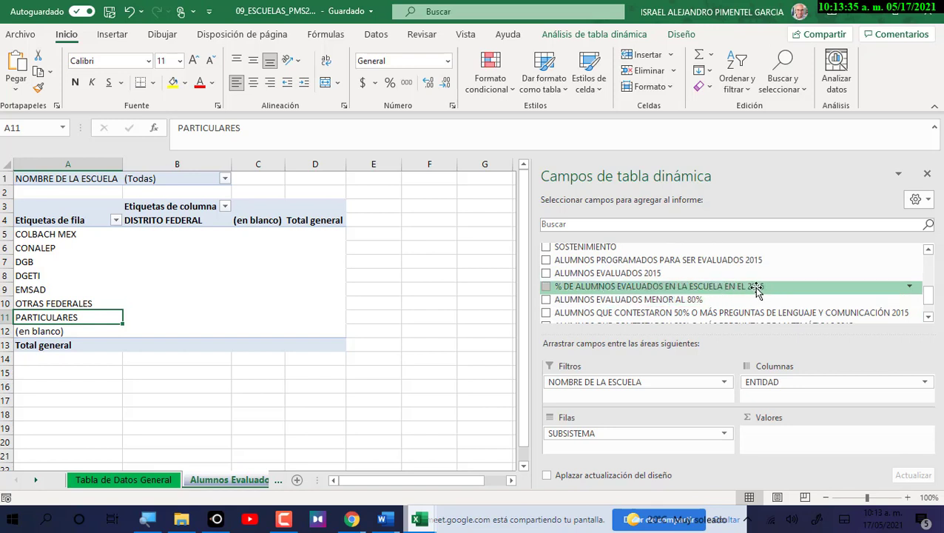
drag(724, 287, 825, 450)
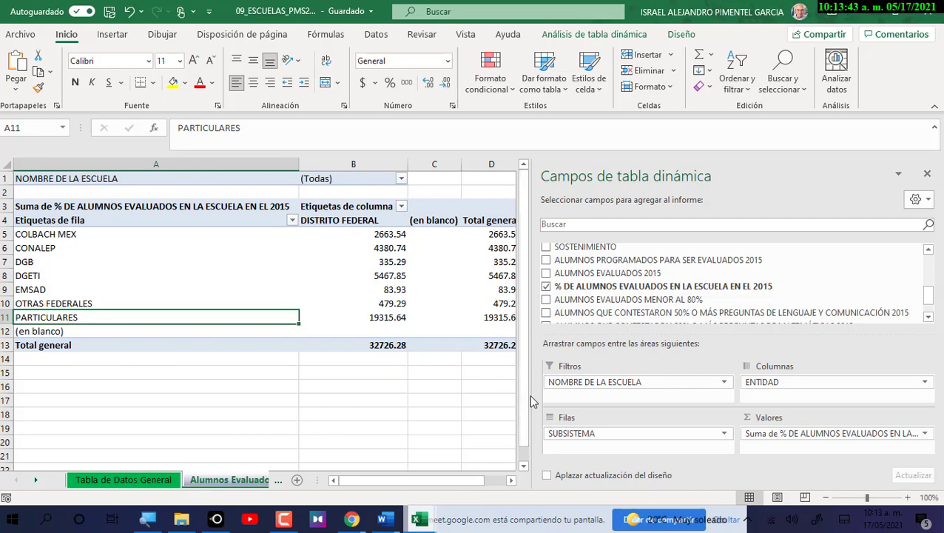
Narrow the field list so columns through E show, and select the whole pivot table.
drag(534, 402, 571, 402)
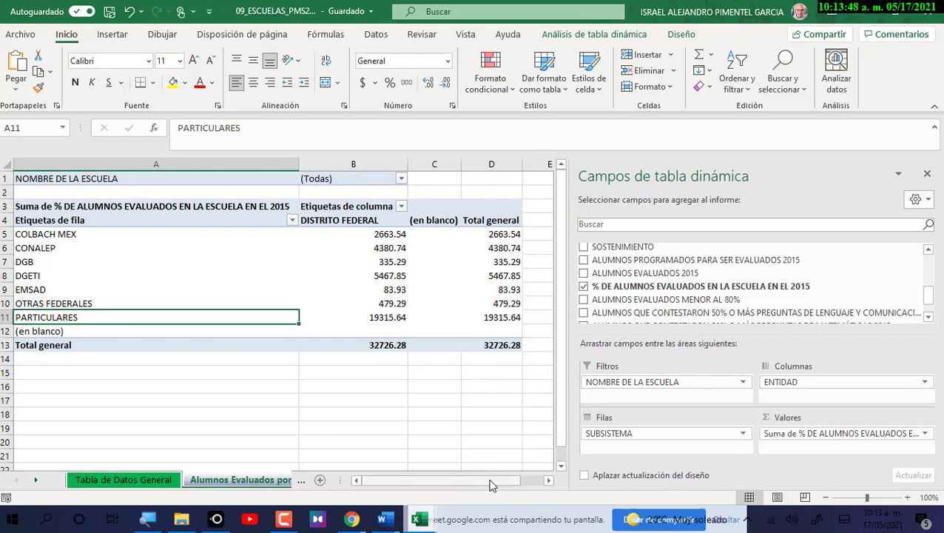
drag(491, 479, 481, 481)
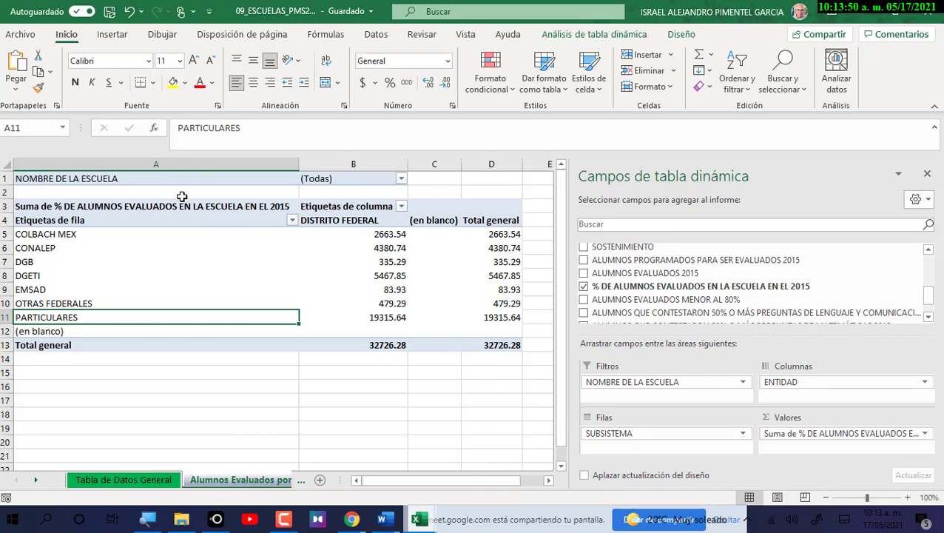
drag(176, 181, 487, 358)
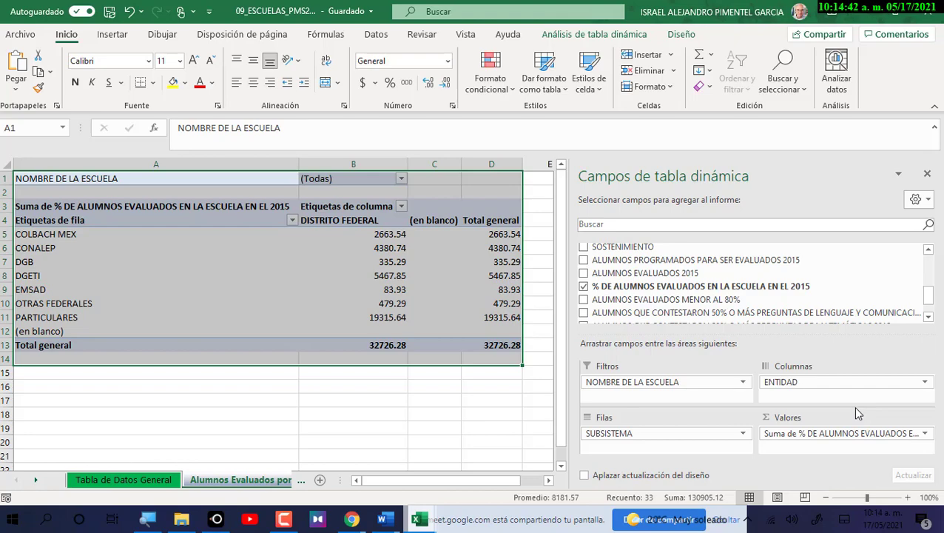
On Tabla de Datos General, scroll to the ALUMNOS EVALUADOS 2015 and % evaluated 2015 headers.
click(157, 481)
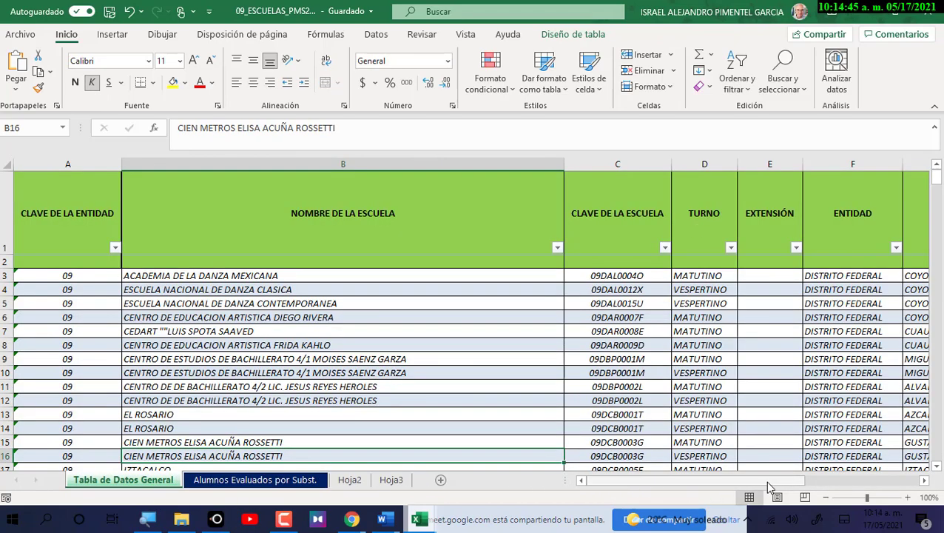
drag(767, 483, 795, 482)
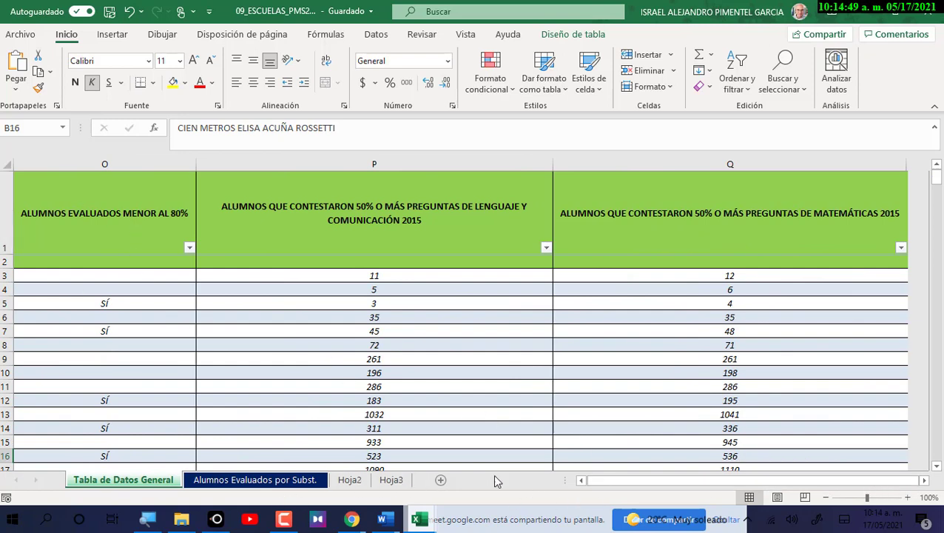
click(581, 480)
click(581, 480)
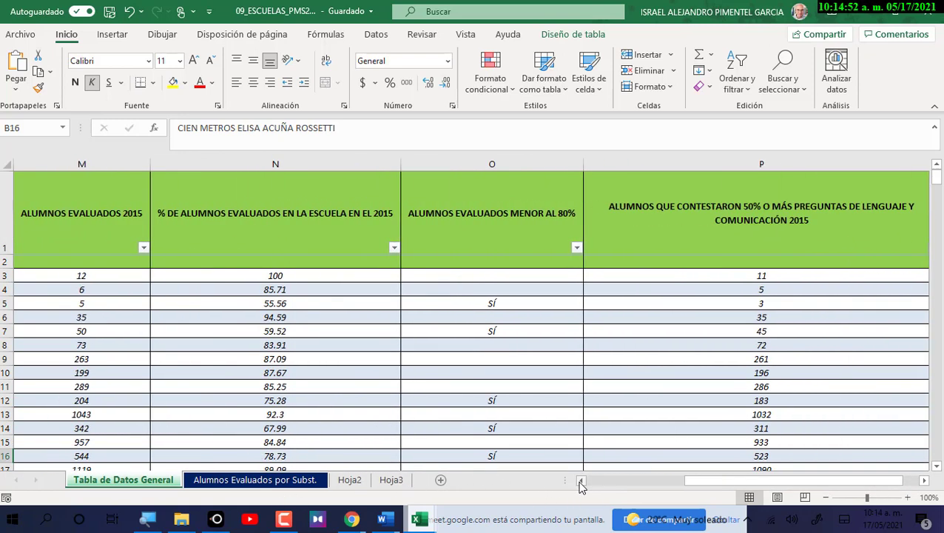
click(581, 480)
click(481, 247)
click(344, 230)
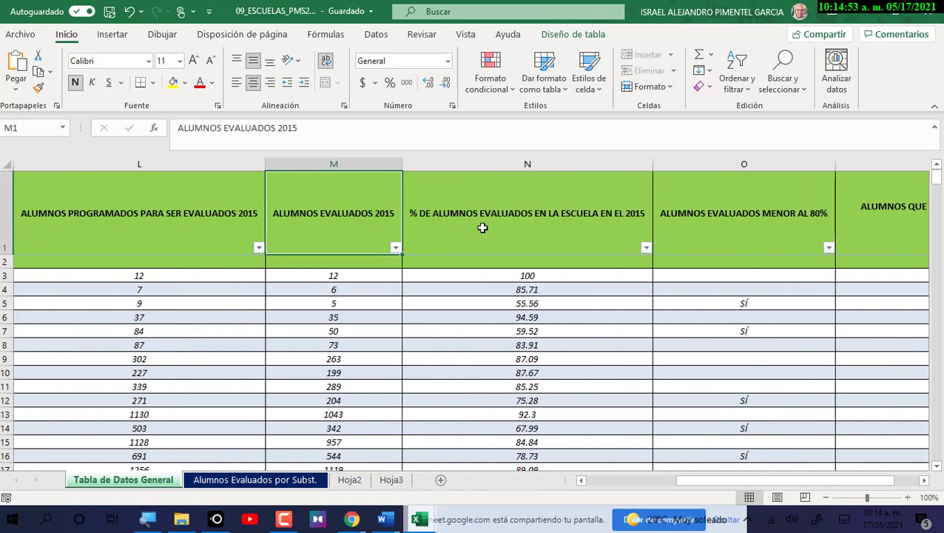
click(482, 228)
click(374, 224)
Return to the Alumnos Evaluados por Subst. sheet and select the pivot values B5:D11.
click(489, 243)
click(384, 226)
click(269, 482)
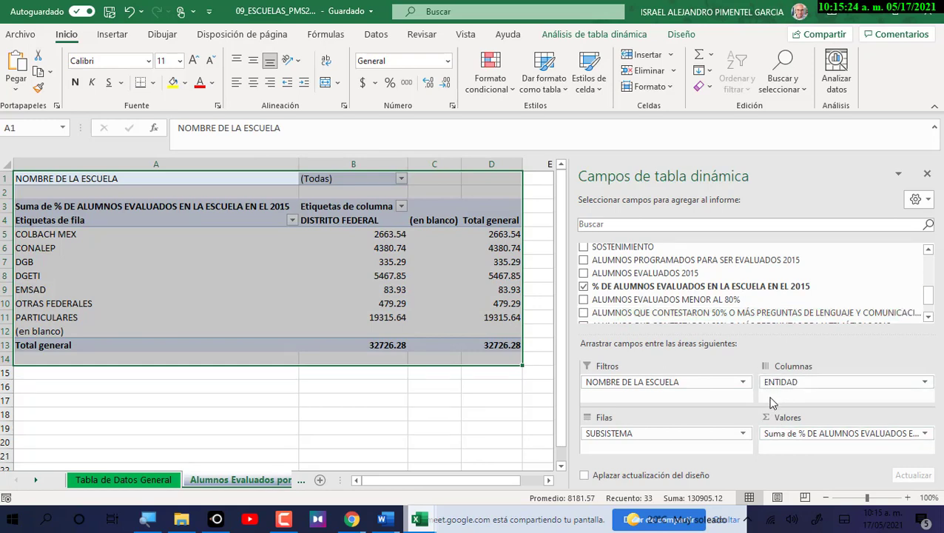
drag(382, 234, 500, 318)
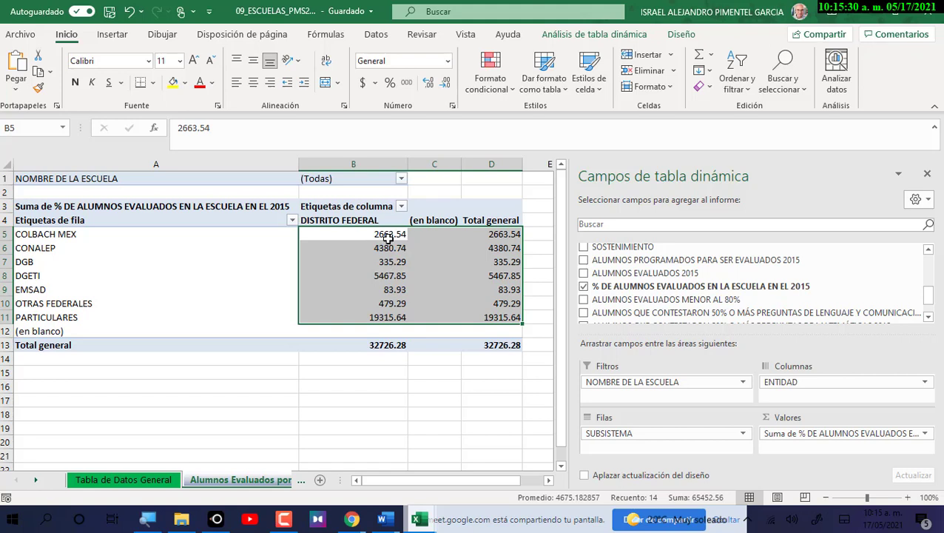
mouse_move(390, 237)
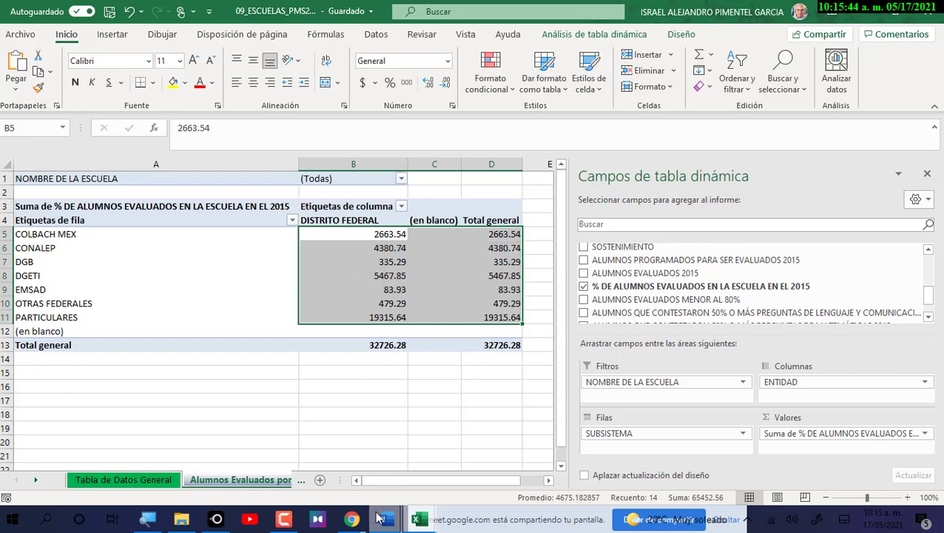
Highlight 'promedio' in Word's Caso 1 text, then return to the 09_ESCUELAS_PMS2015 workbook.
mouse_move(383, 519)
click(706, 474)
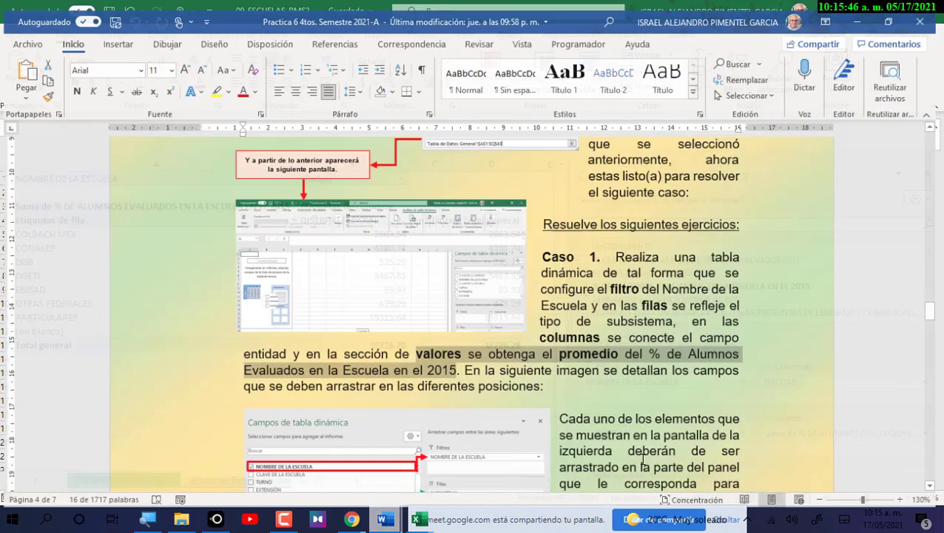
double_click(564, 349)
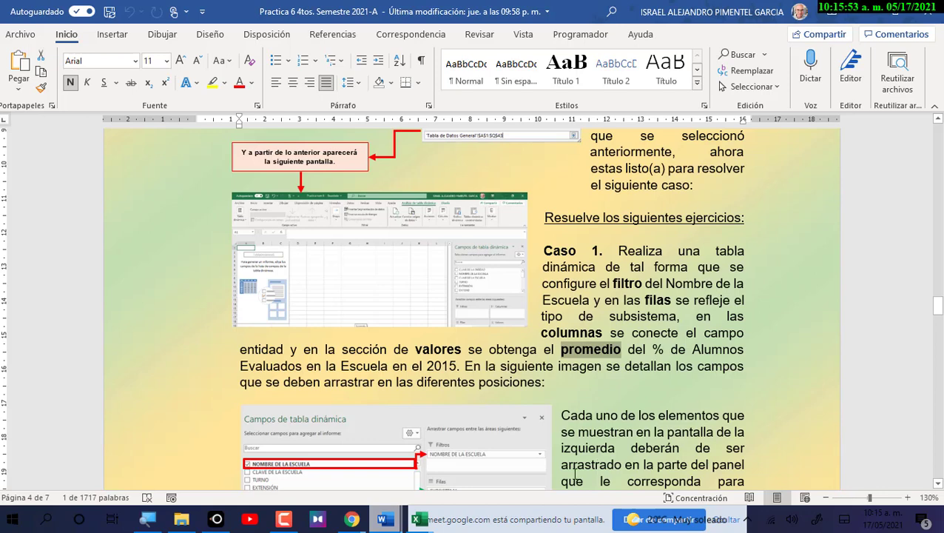
click(427, 520)
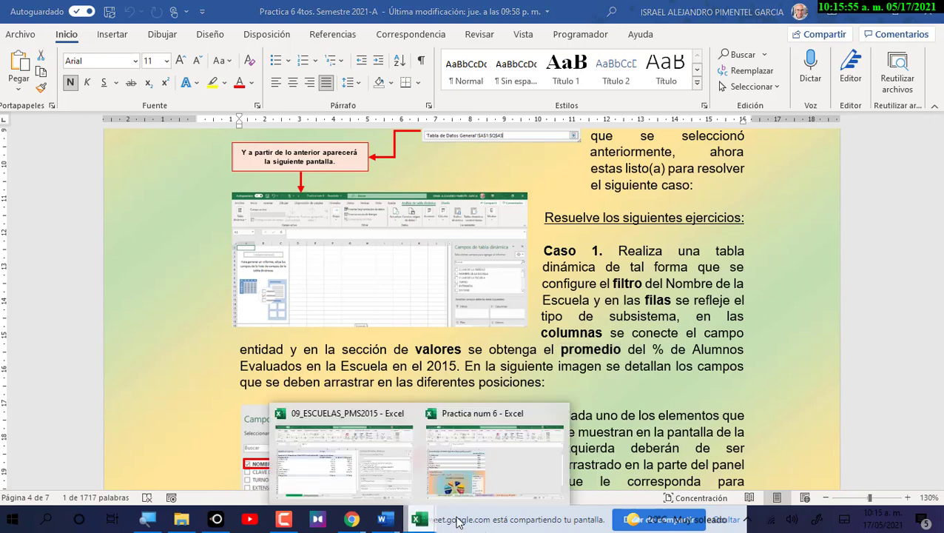
click(400, 473)
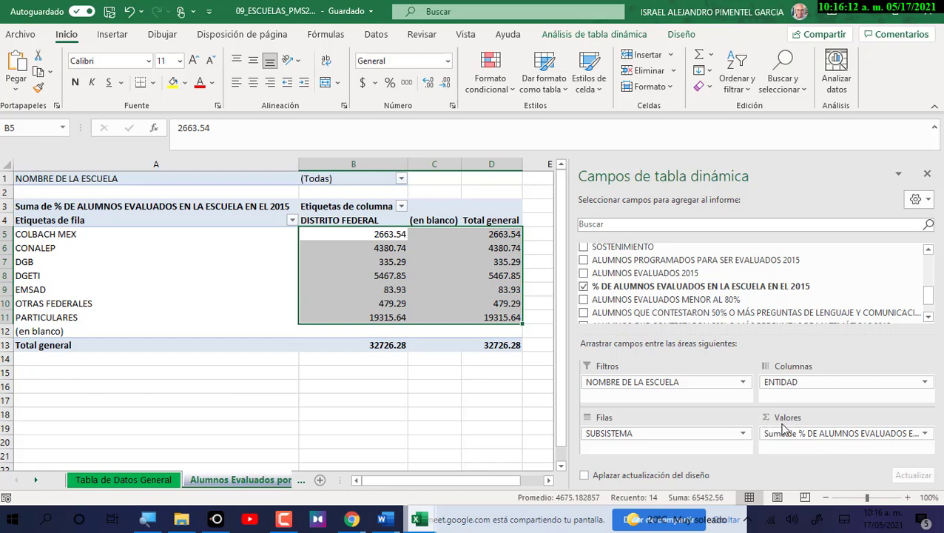
Switch the 2015 evaluated-percentage value field to Promedio, giving a Total general of 84.56403101.
click(926, 434)
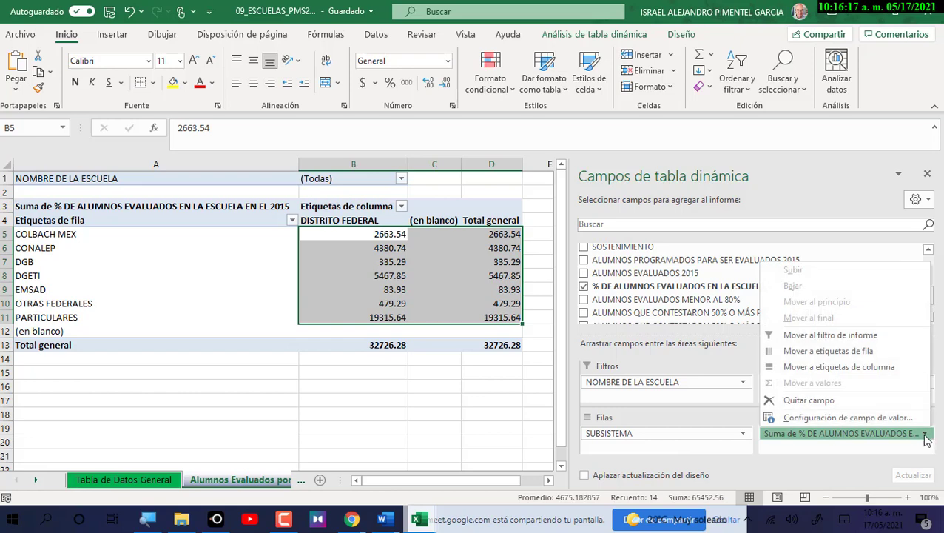
click(869, 419)
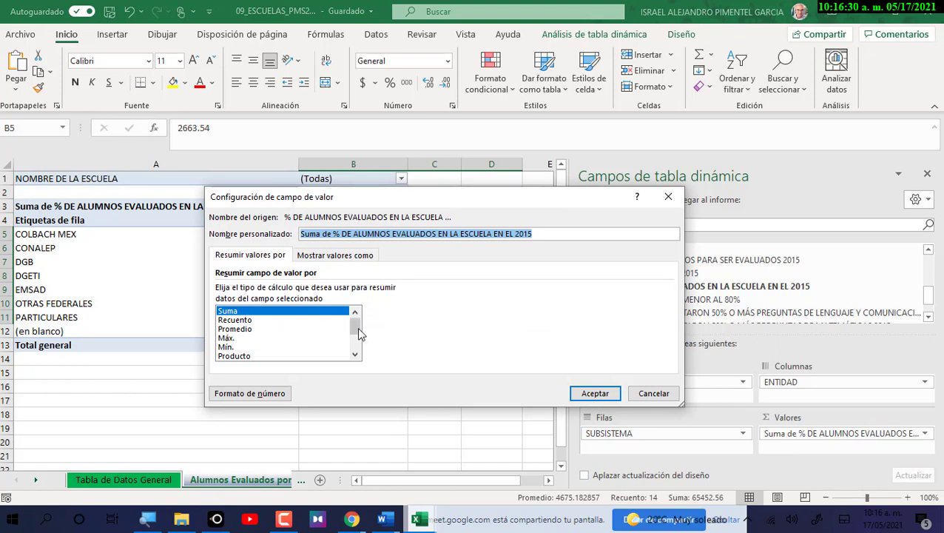
drag(355, 322, 358, 347)
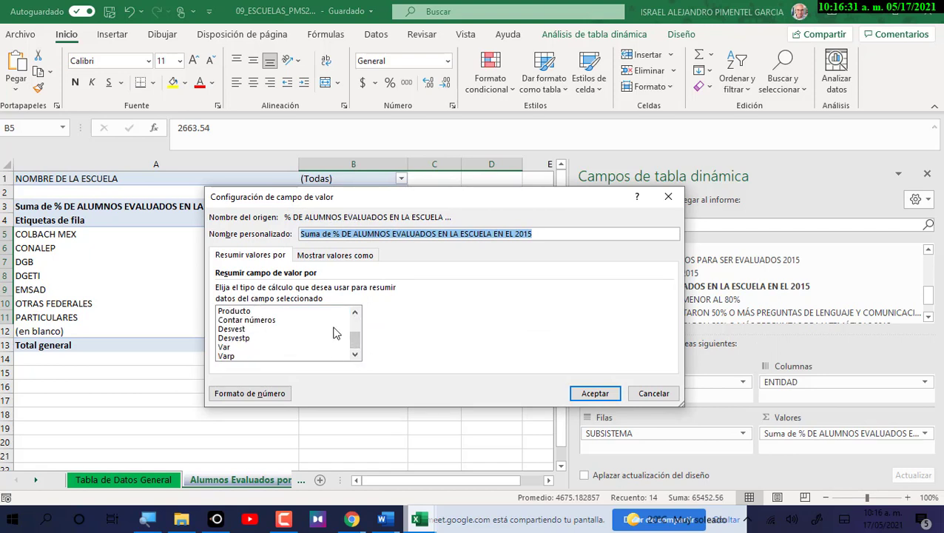
scroll(358, 343, up, 2)
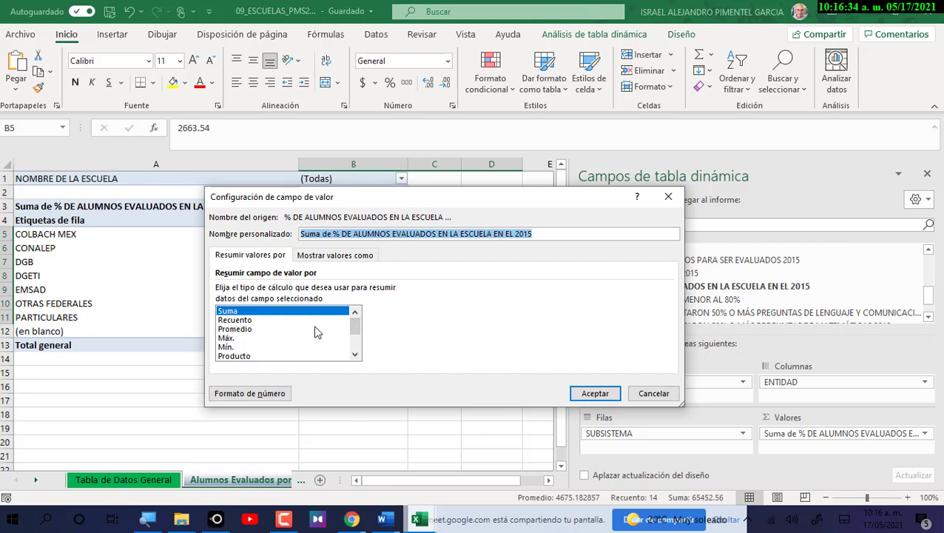
click(245, 330)
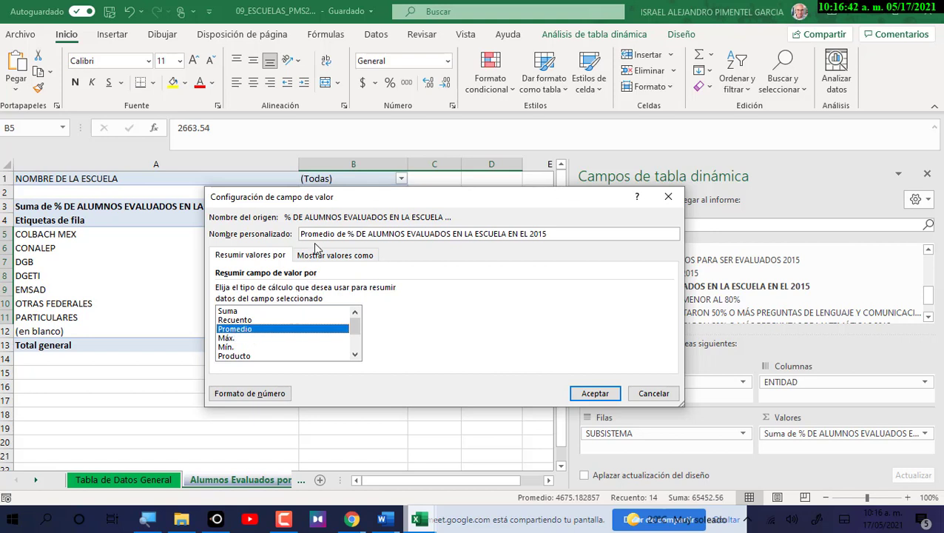
drag(337, 238, 304, 236)
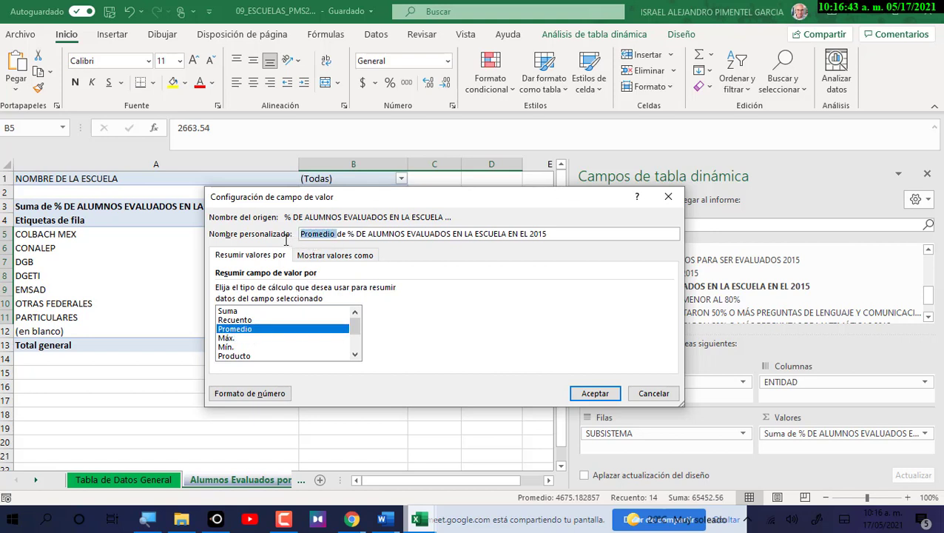
click(596, 394)
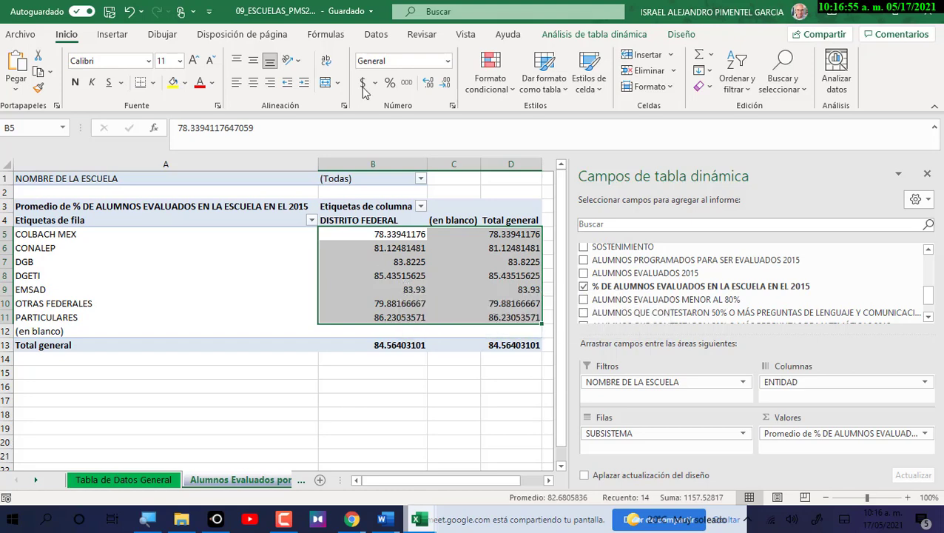
Reduce B5:D11 to one decimal place, e.g. COLBACH MEX 78.3 and PARTICULARES 86.2.
click(447, 86)
click(447, 84)
click(447, 85)
click(447, 84)
click(447, 85)
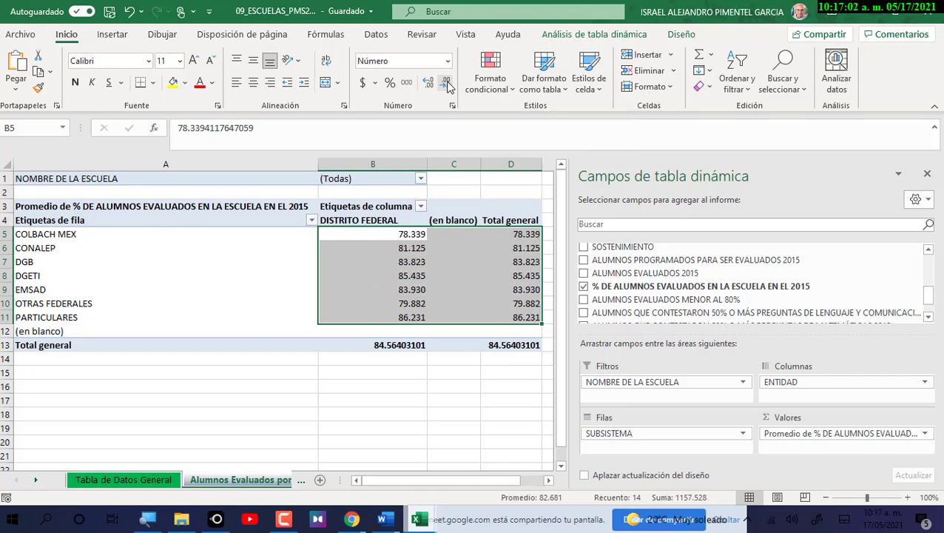
click(447, 84)
click(446, 84)
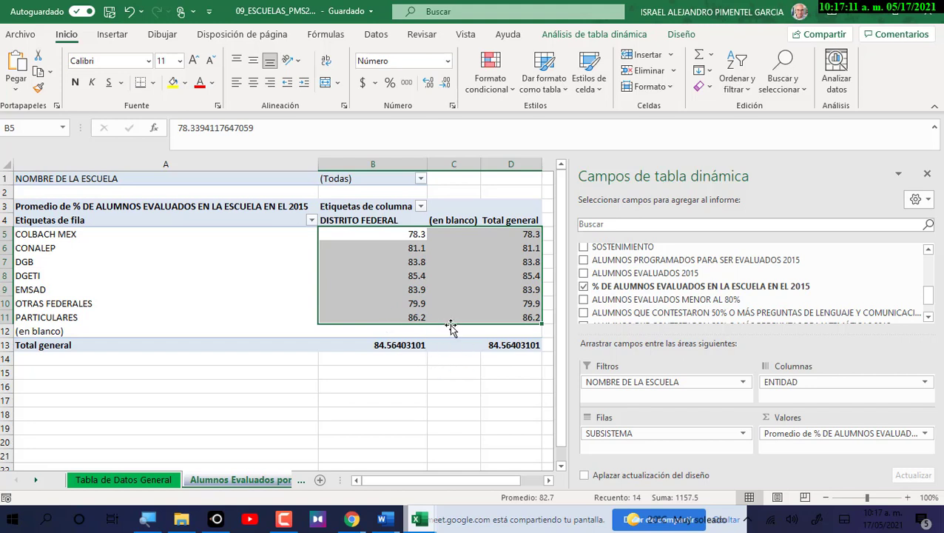
click(459, 363)
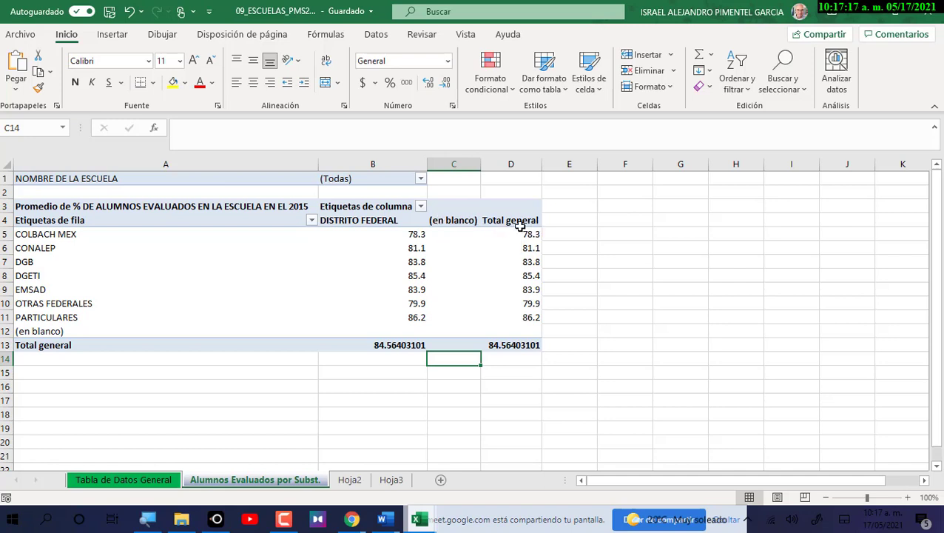
drag(525, 236, 550, 320)
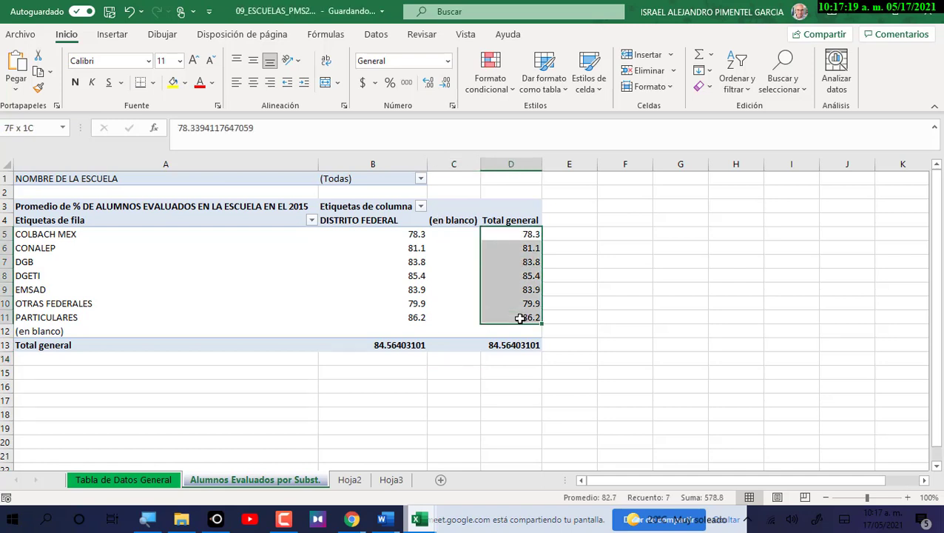
drag(392, 235, 397, 284)
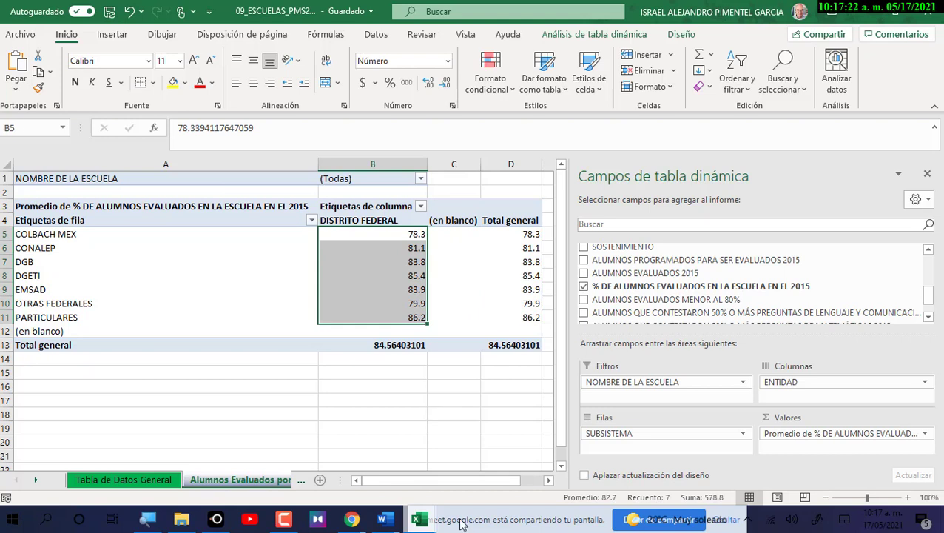
click(503, 344)
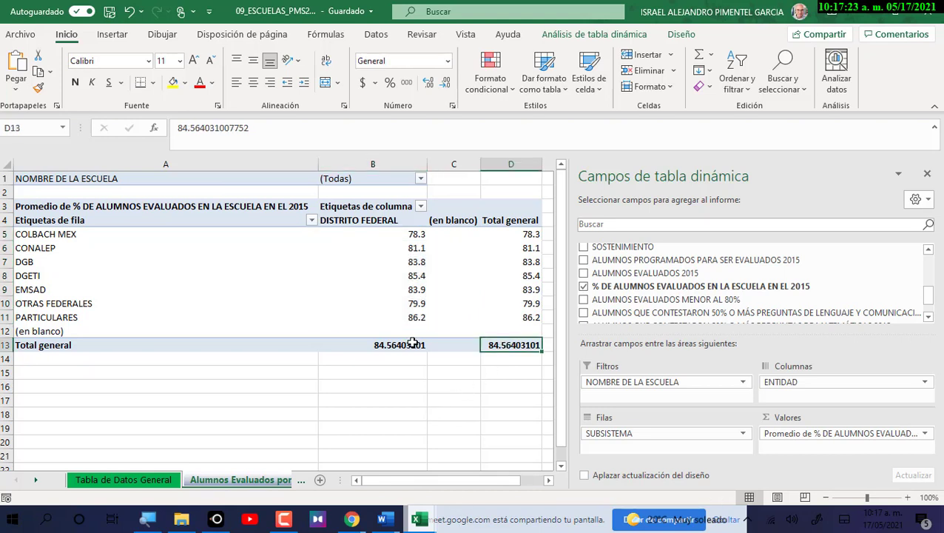
click(415, 344)
click(485, 372)
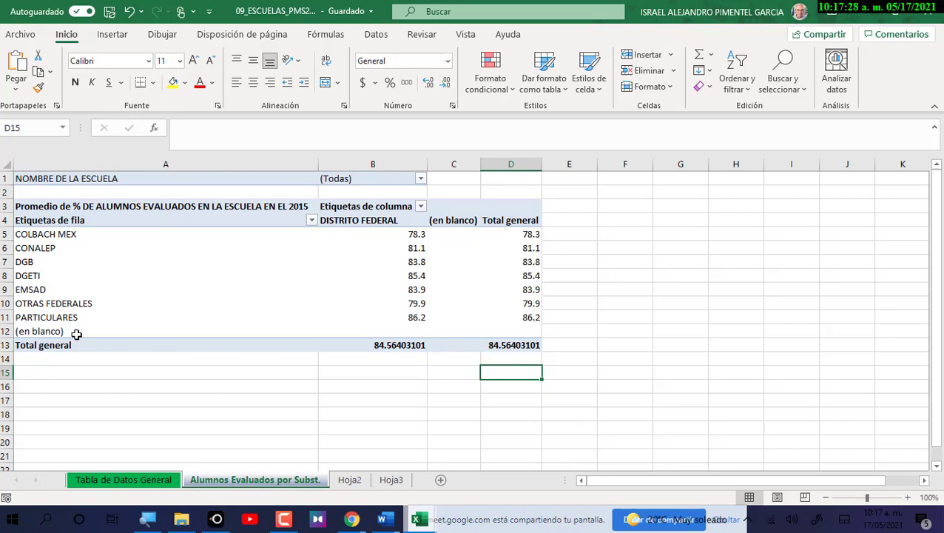
click(15, 331)
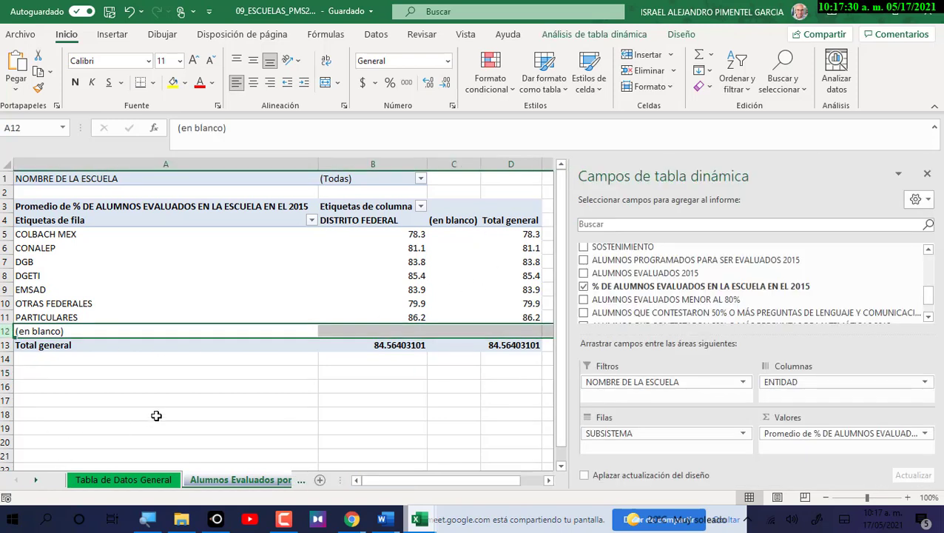
click(187, 373)
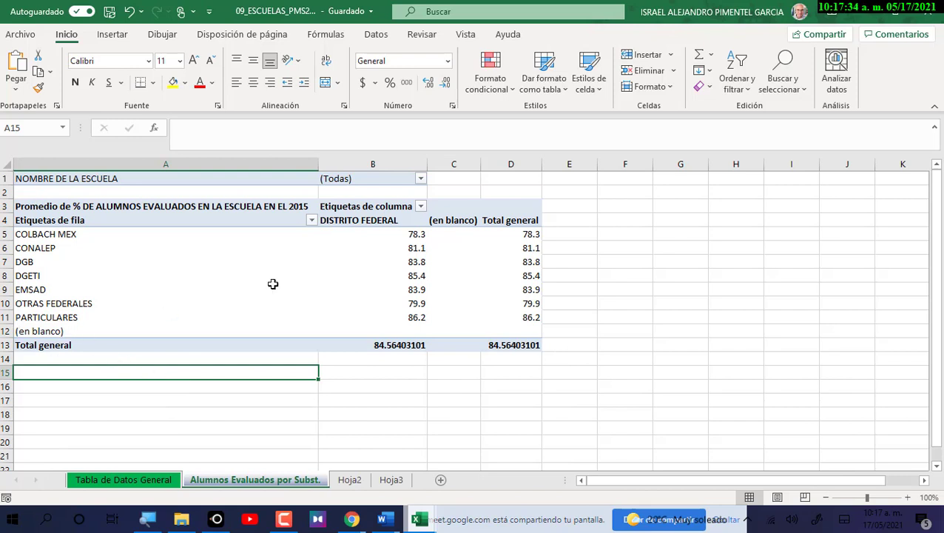
click(459, 165)
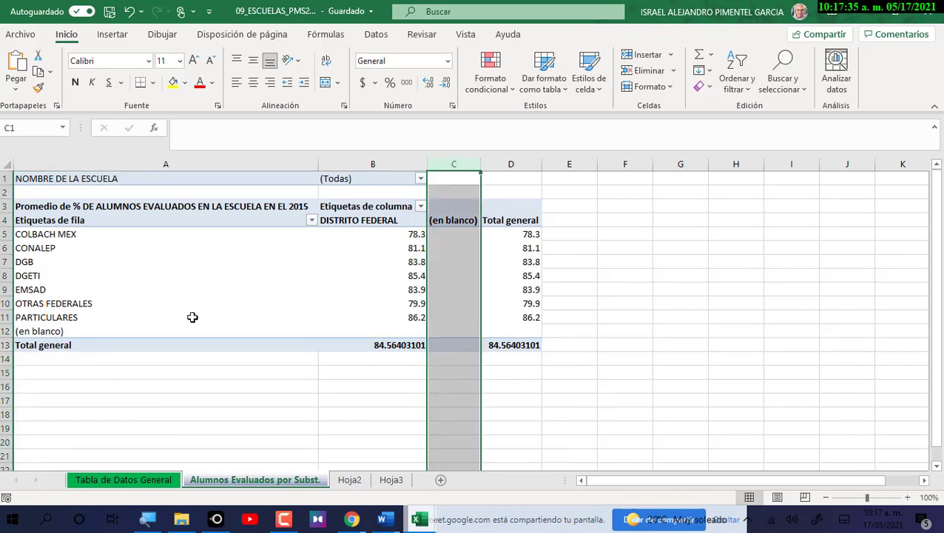
click(17, 331)
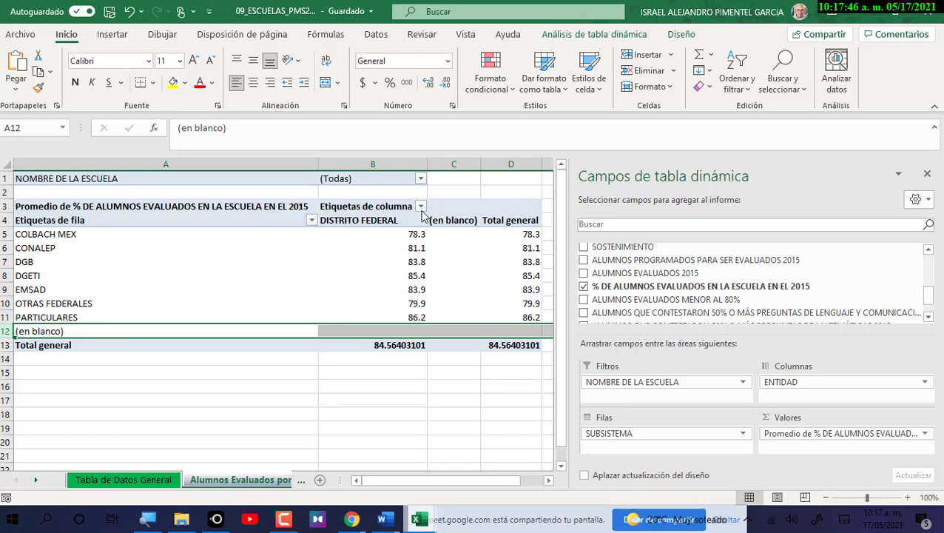
Exclude (en blanco) in the column labels filter, leaving only DISTRITO FEDERAL.
click(420, 206)
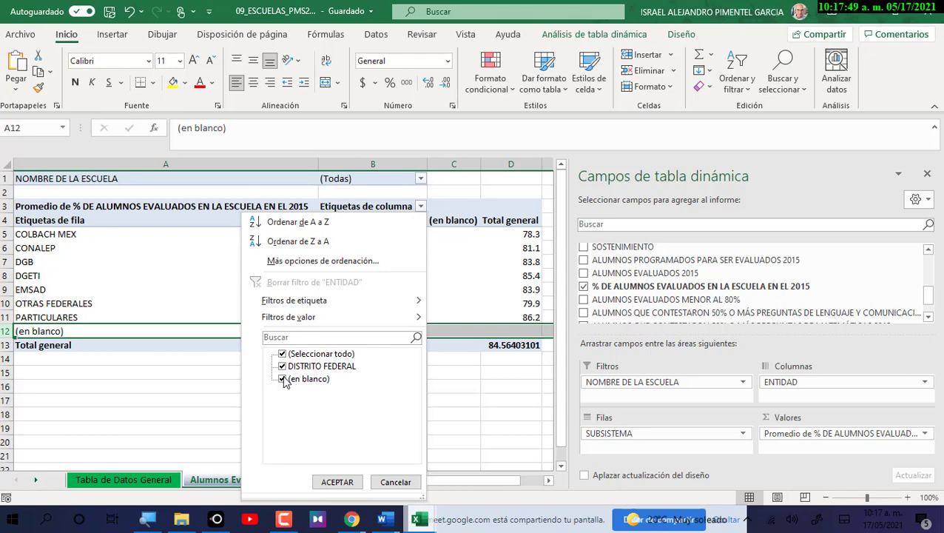
click(289, 378)
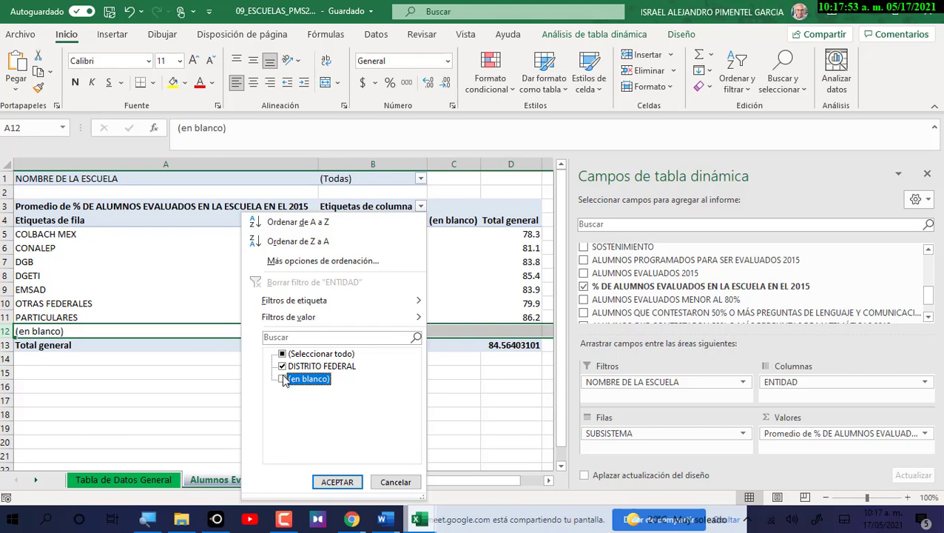
click(351, 482)
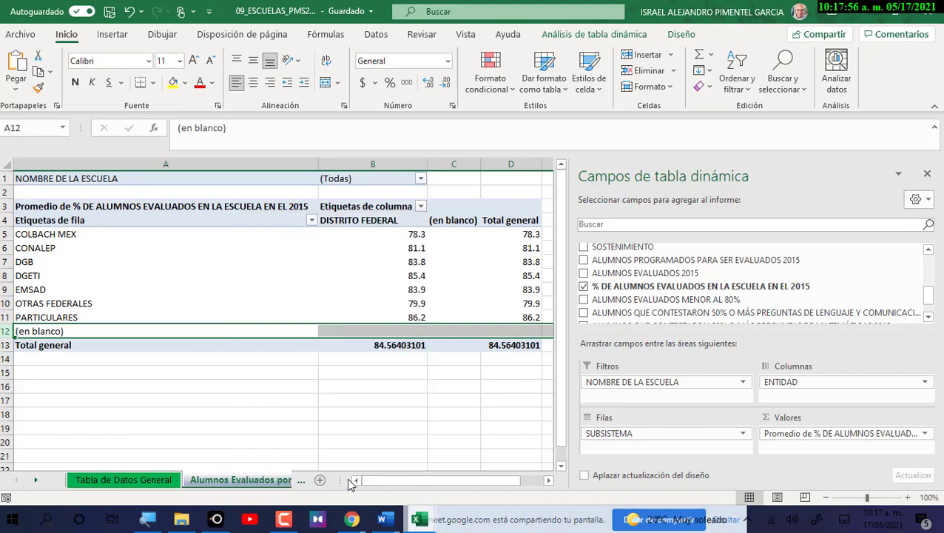
Select pivot rows and columns to check the remaining averages, such as CONALEP's 81.1.
click(7, 316)
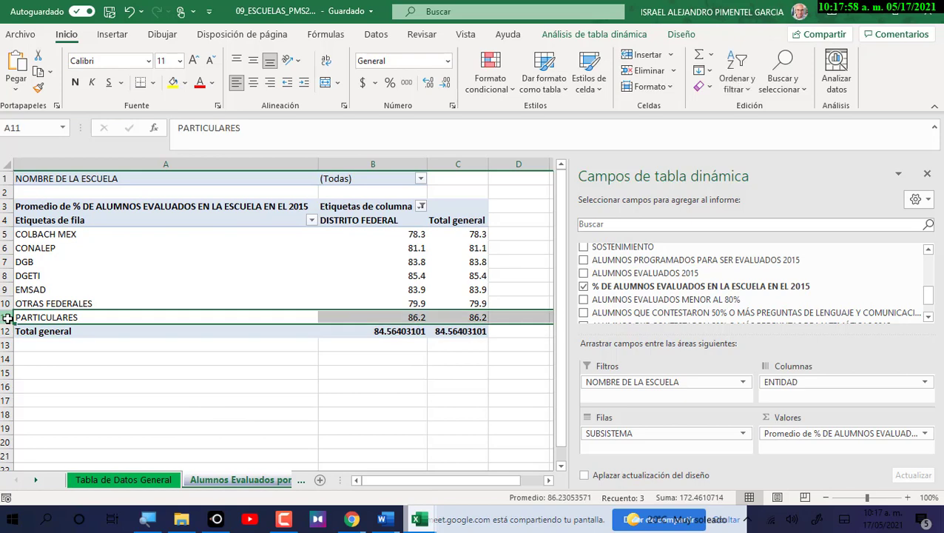
click(455, 164)
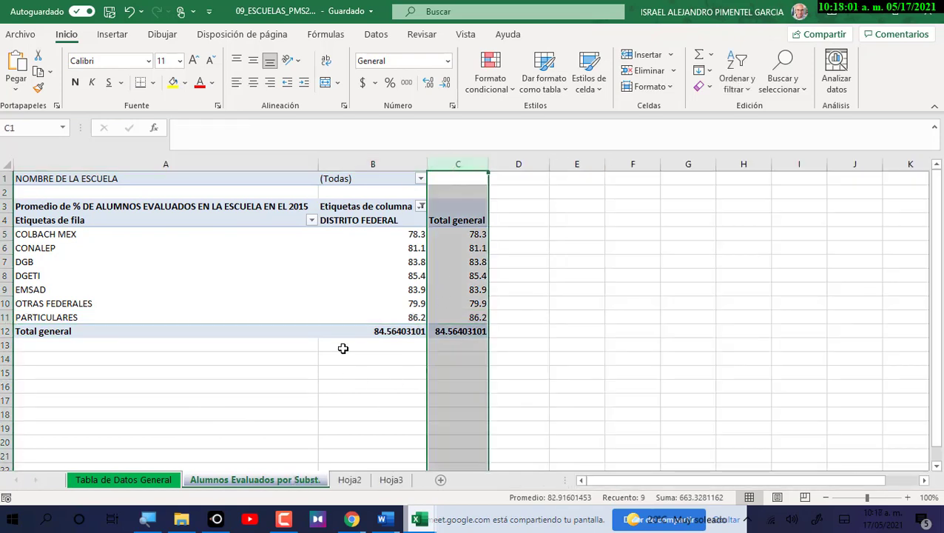
click(388, 244)
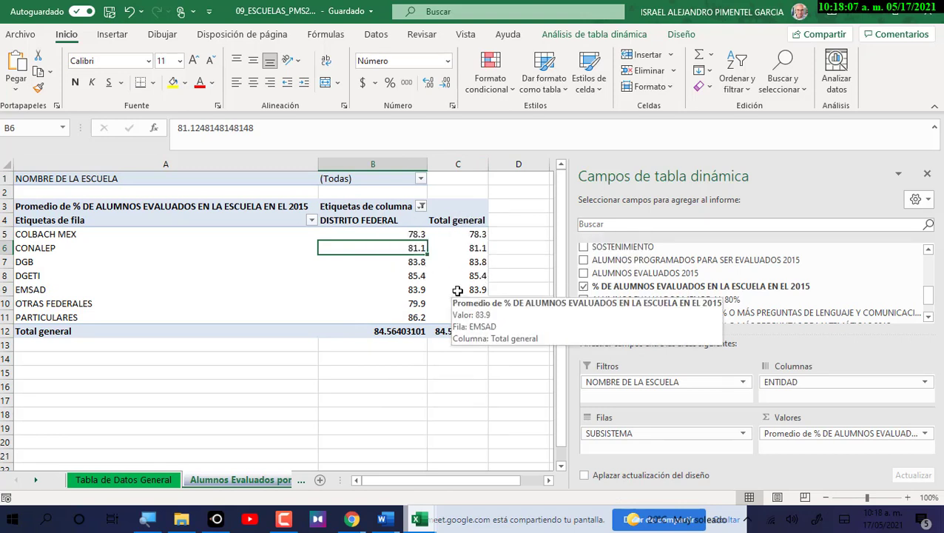
click(358, 163)
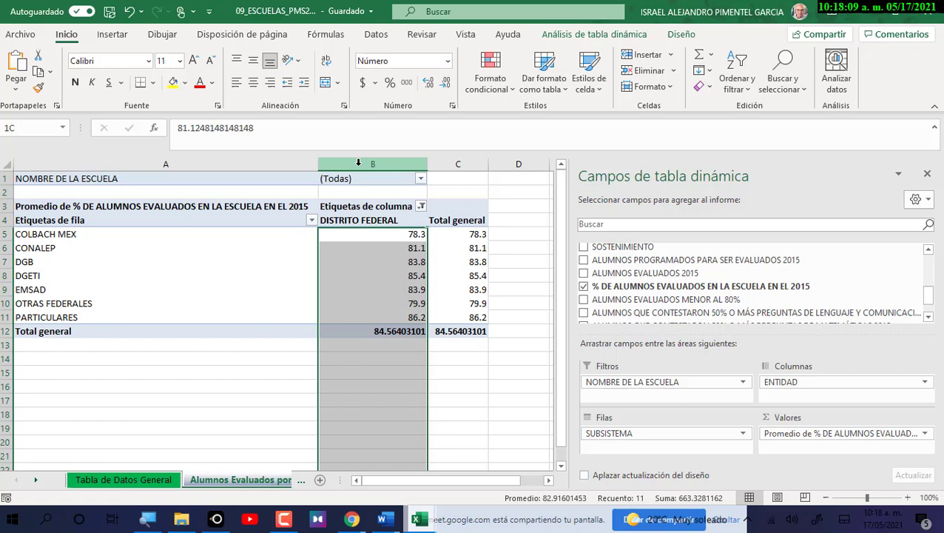
click(442, 165)
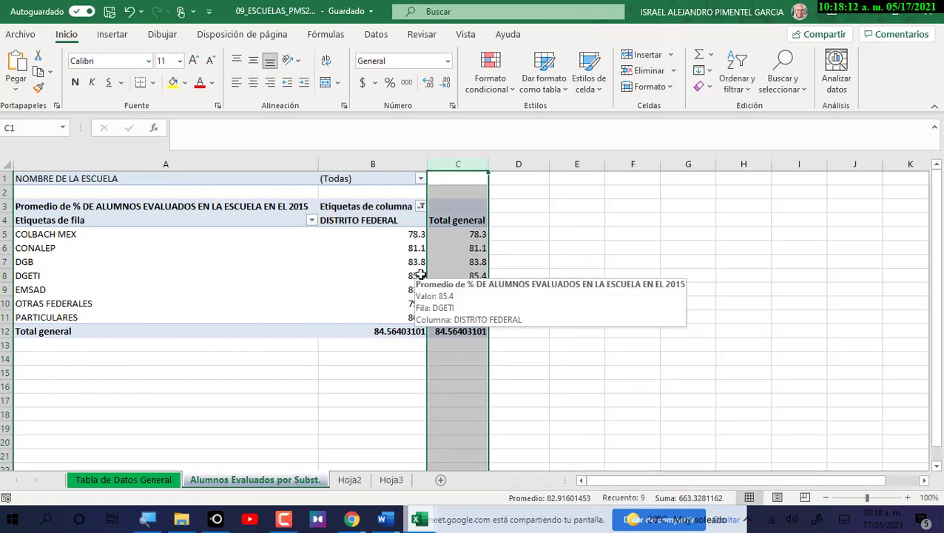
click(353, 205)
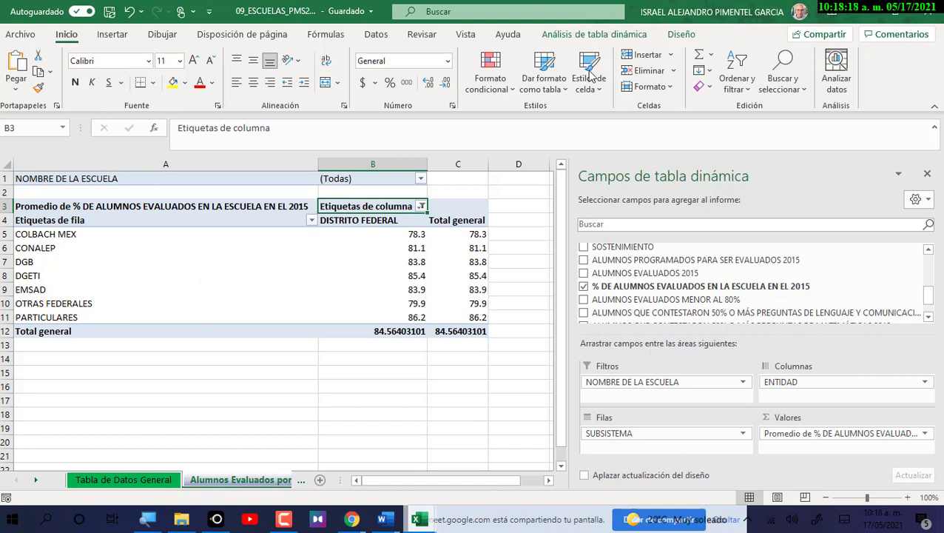
Open the PivotTable options dialog and review its totals, display and printing settings.
click(604, 35)
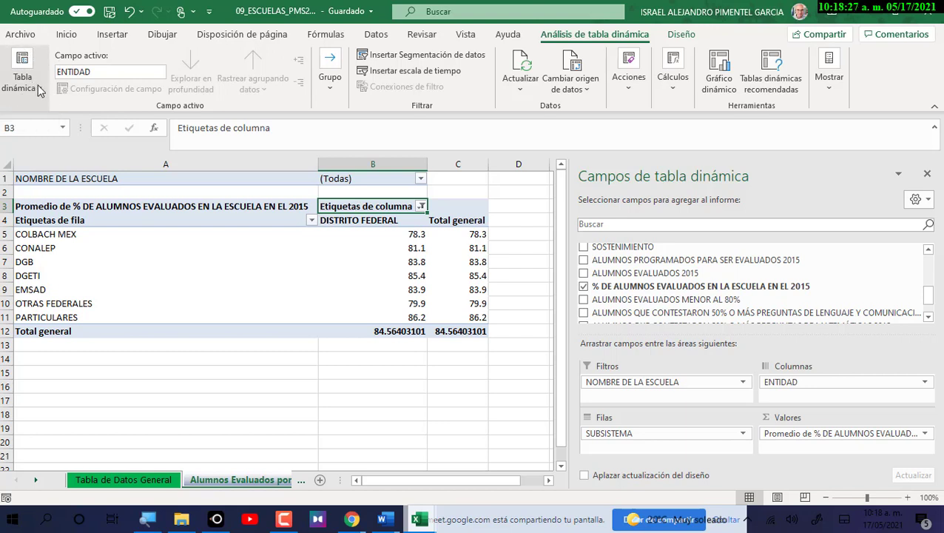
click(38, 89)
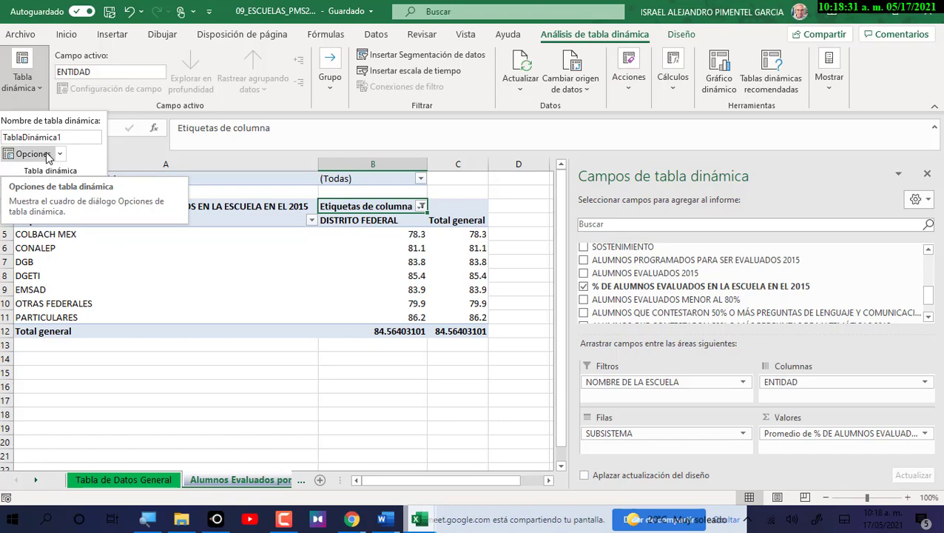
click(47, 155)
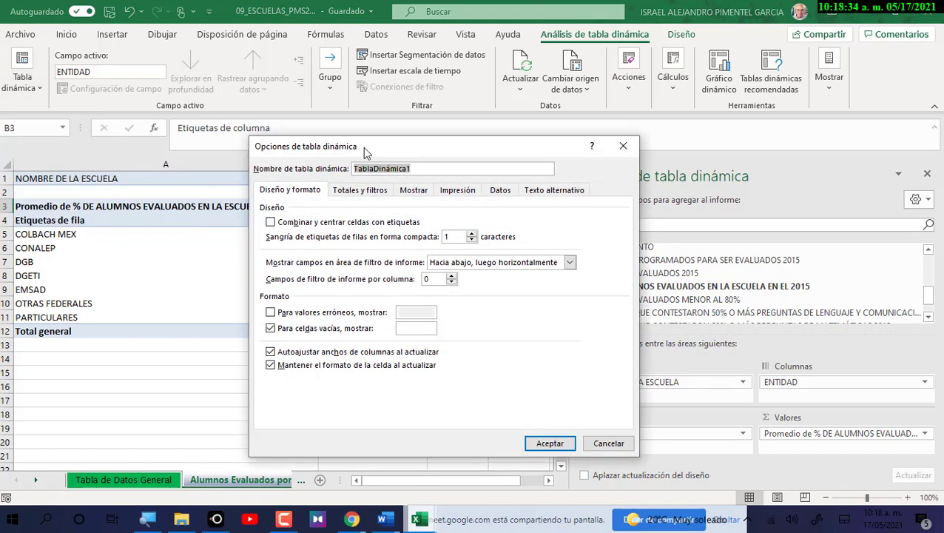
drag(363, 146, 422, 106)
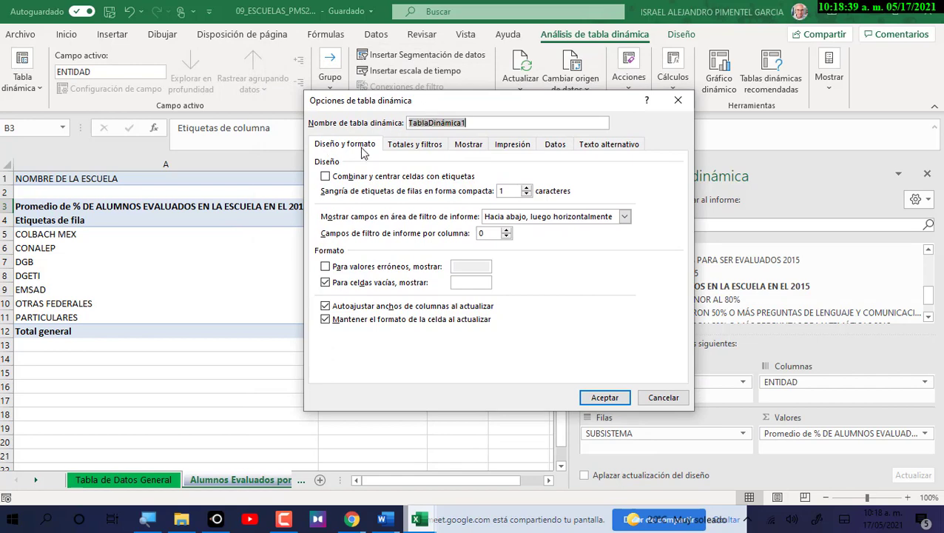
click(423, 147)
click(468, 144)
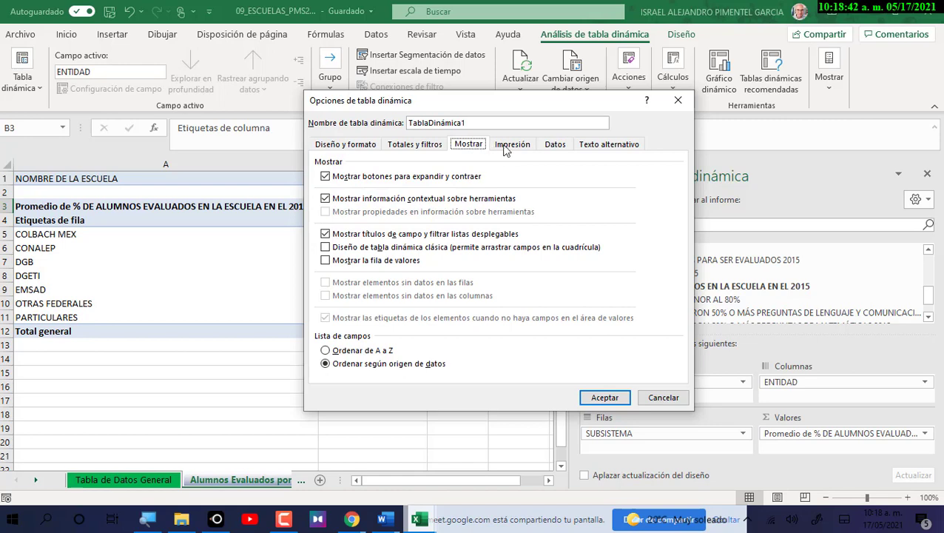
click(508, 147)
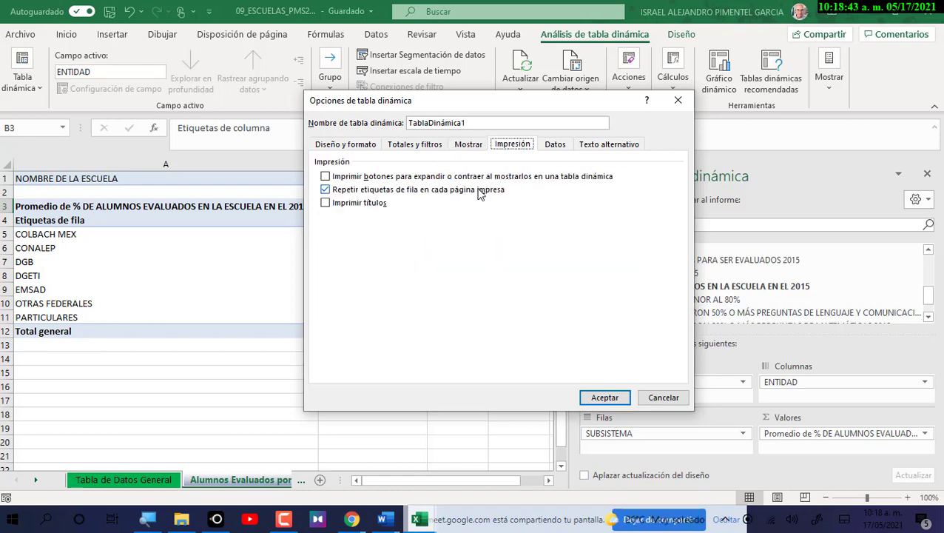
click(415, 151)
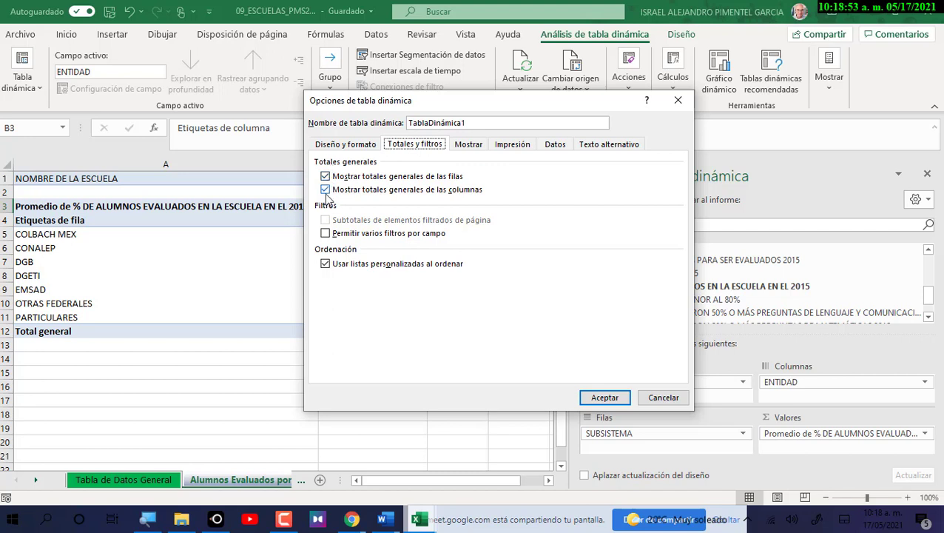
Turn off row and column grand totals and select the seven subsystem averages.
click(325, 176)
click(326, 190)
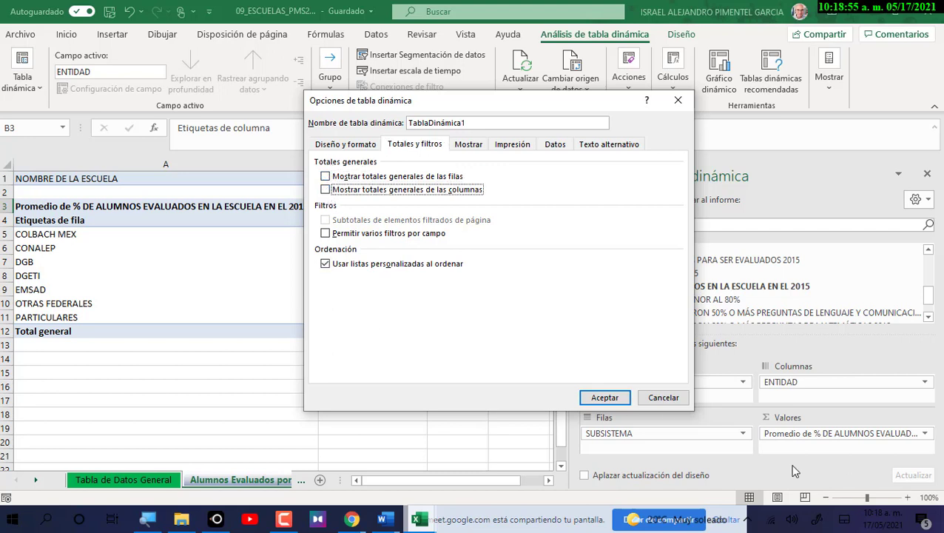
click(605, 399)
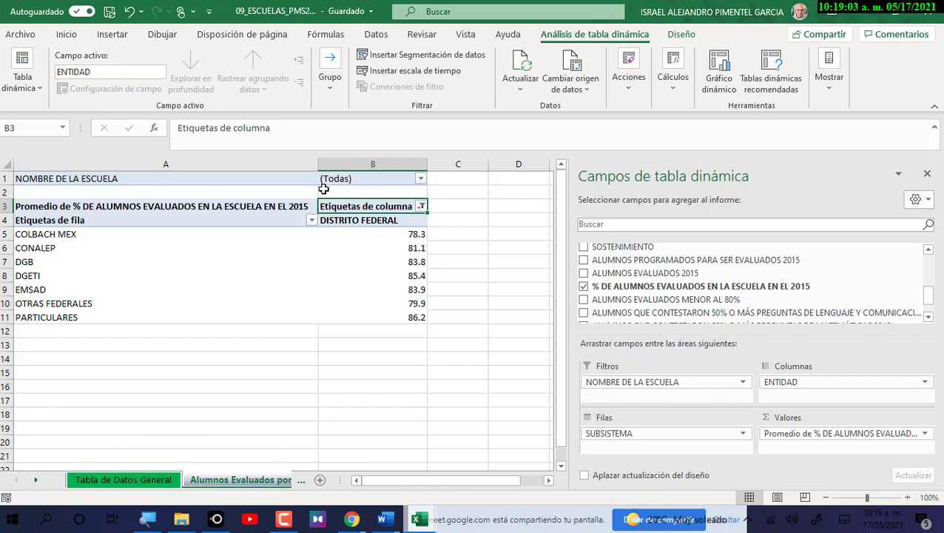
drag(367, 234, 360, 318)
Centre the pivot table's average values in their cells.
click(74, 38)
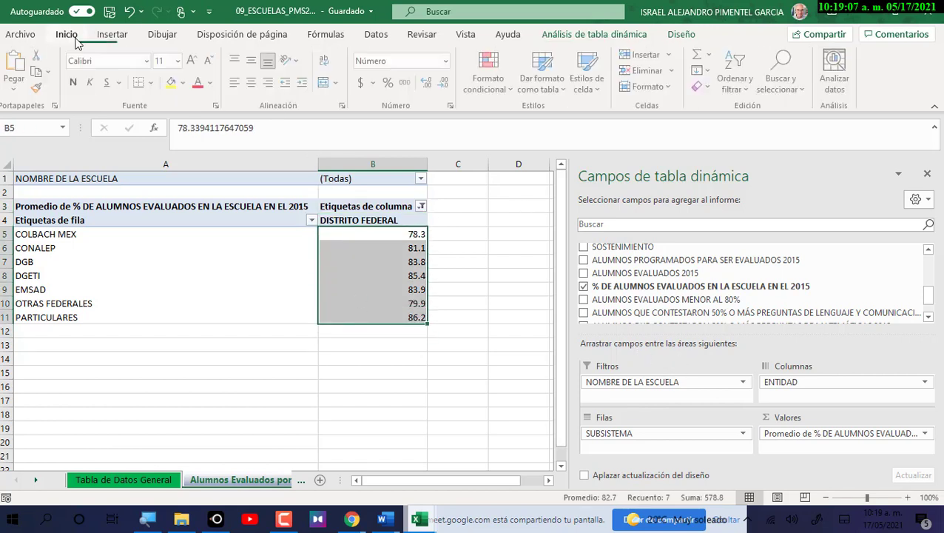
click(253, 82)
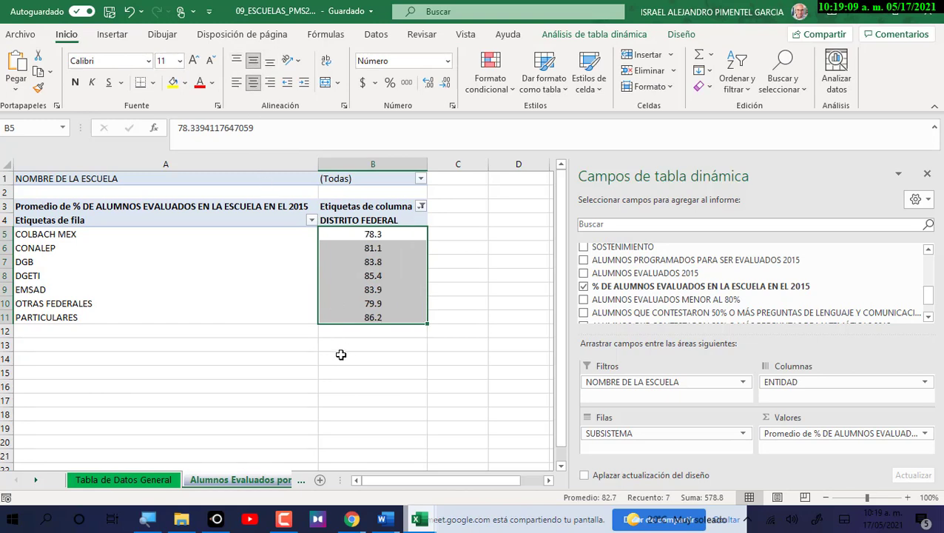
click(356, 332)
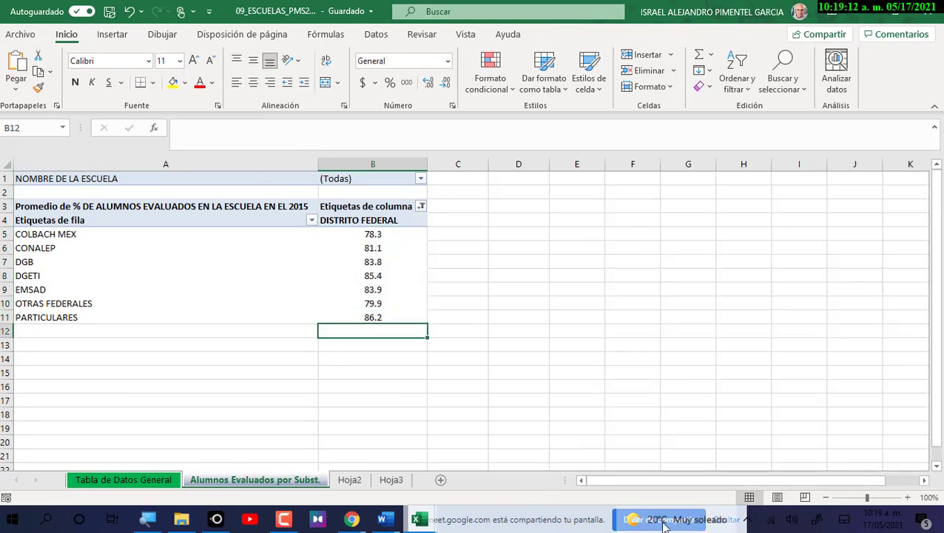
mouse_move(664, 524)
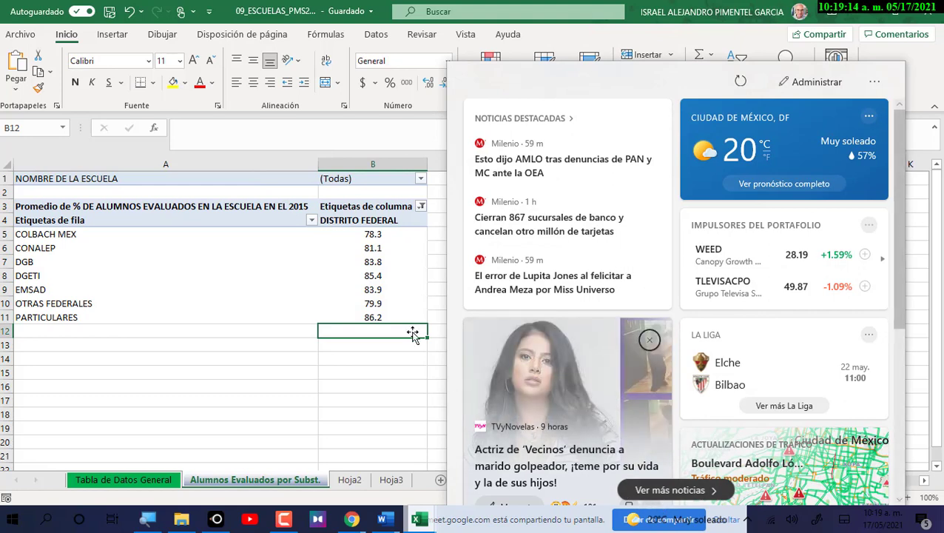
click(331, 261)
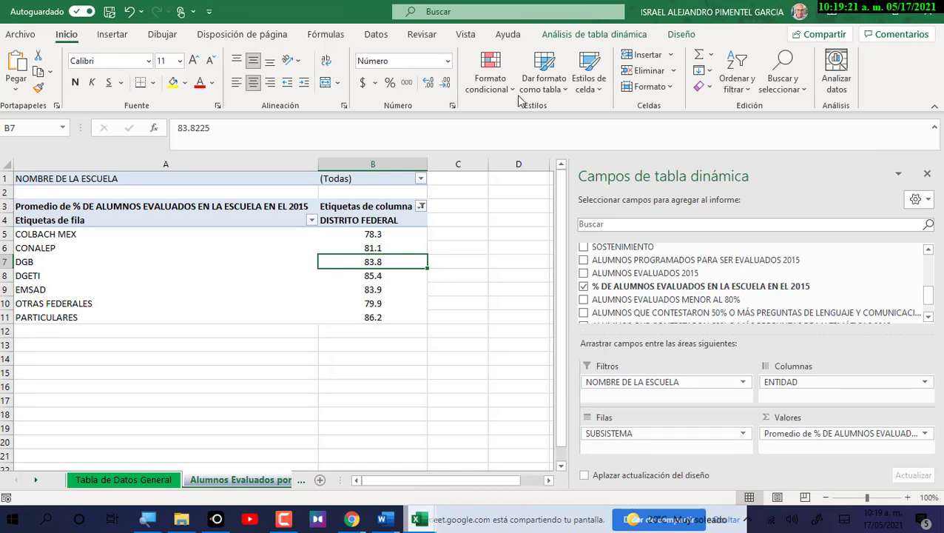
Turn on column grand totals in PivotTable Options so Total general shows 84.56403101.
click(594, 34)
click(29, 88)
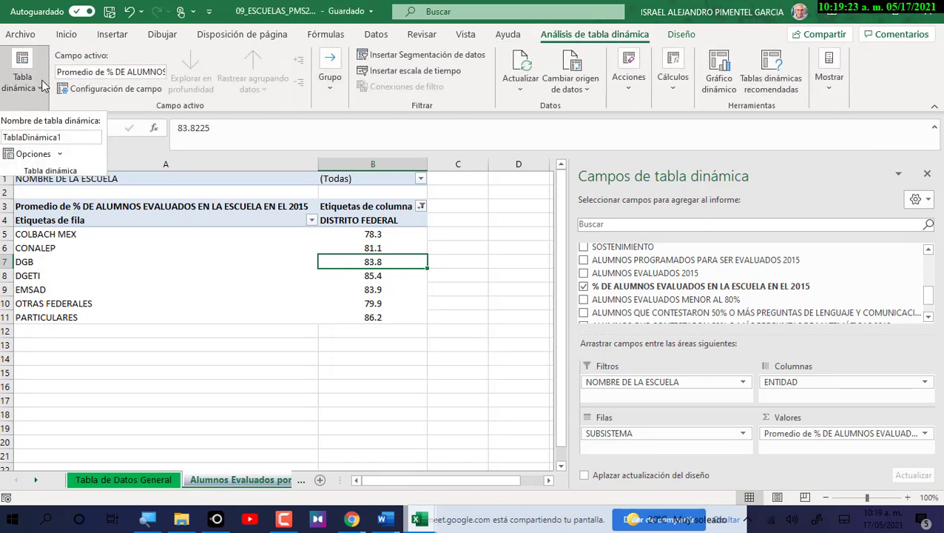
click(30, 155)
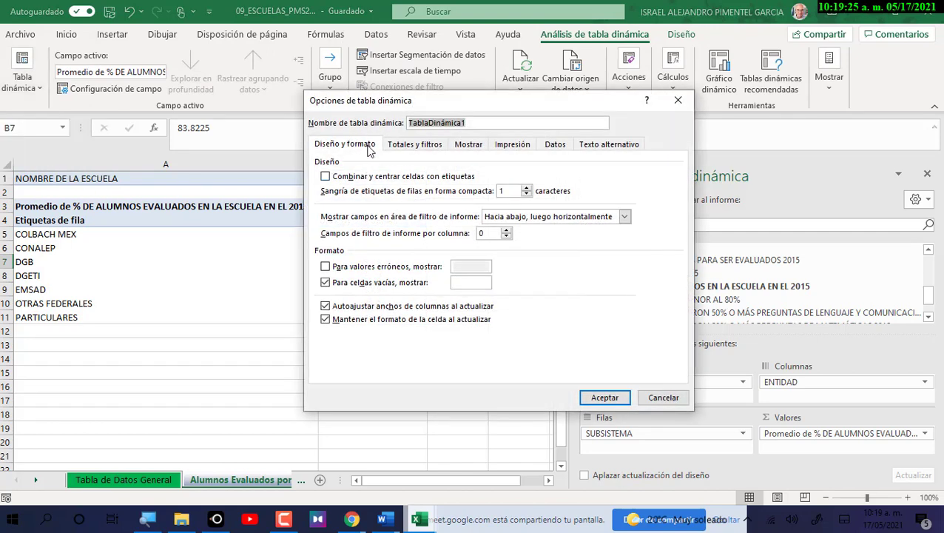
click(416, 144)
drag(435, 107, 631, 104)
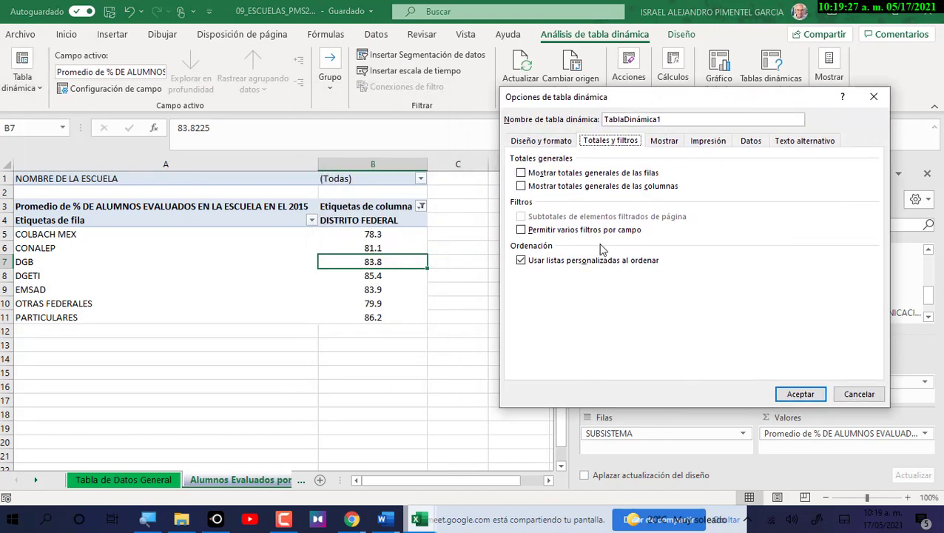
click(521, 186)
click(795, 396)
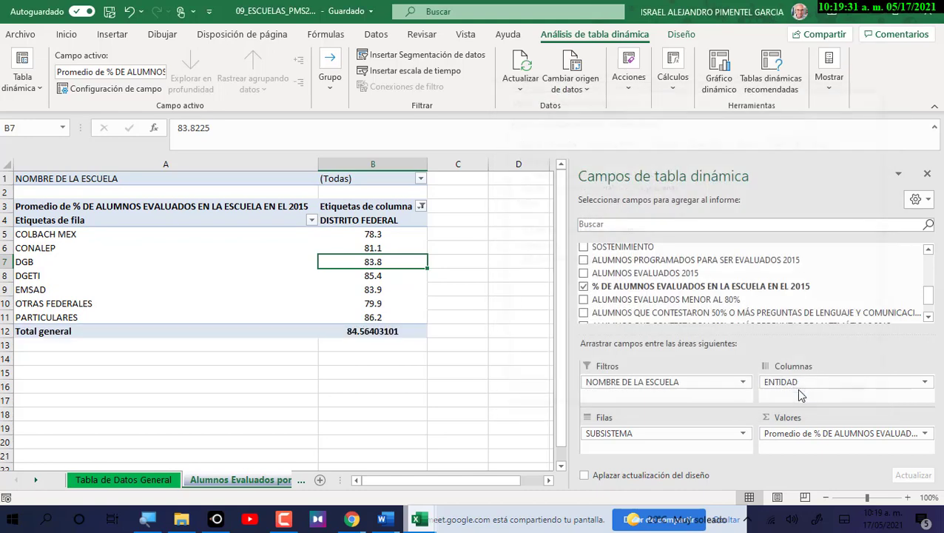
click(363, 346)
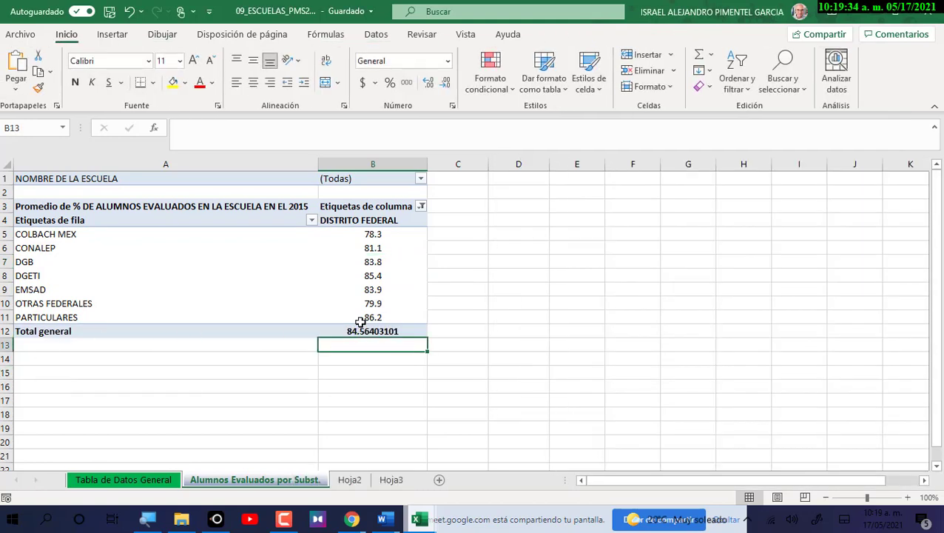
Reduce the decimals of the Total general value in B12 so it reads 84.6.
click(368, 331)
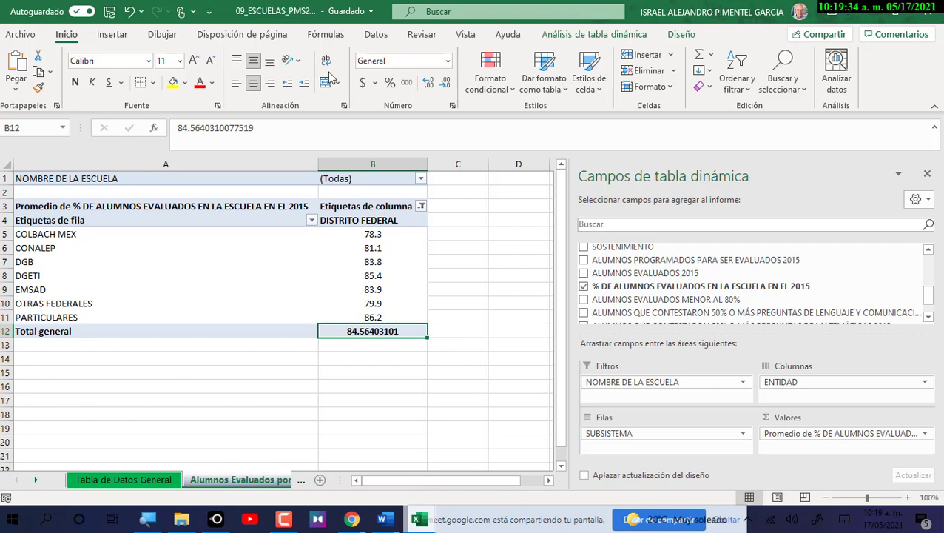
click(447, 83)
click(447, 84)
click(446, 83)
click(446, 84)
click(446, 84)
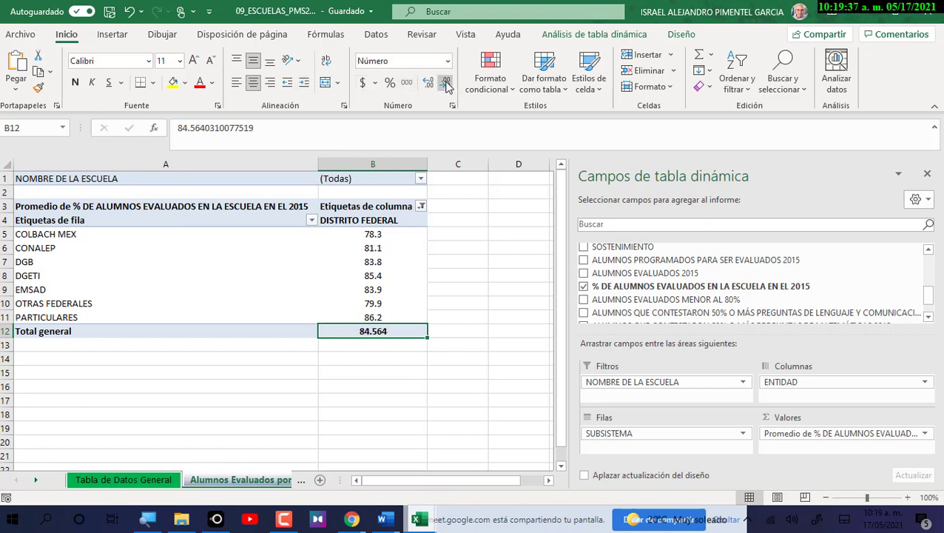
click(446, 83)
click(446, 83)
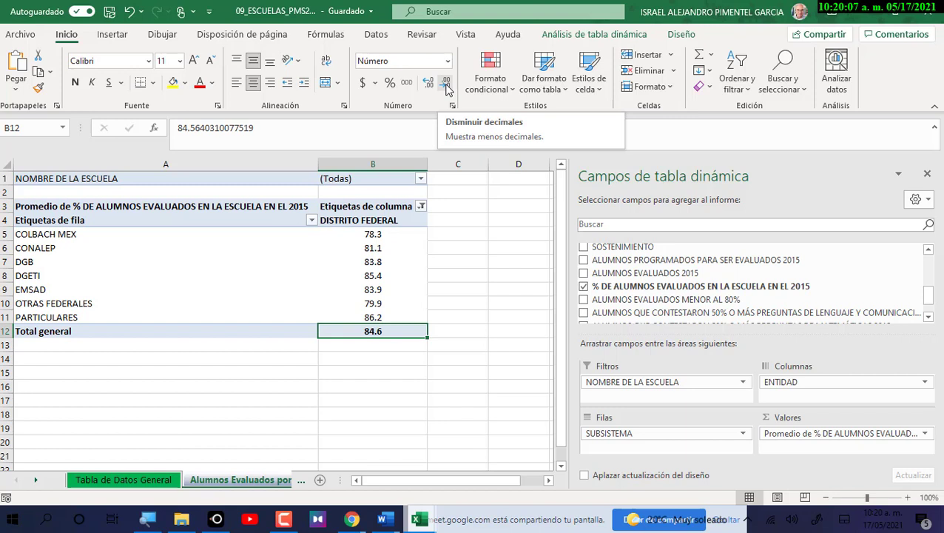
click(6, 331)
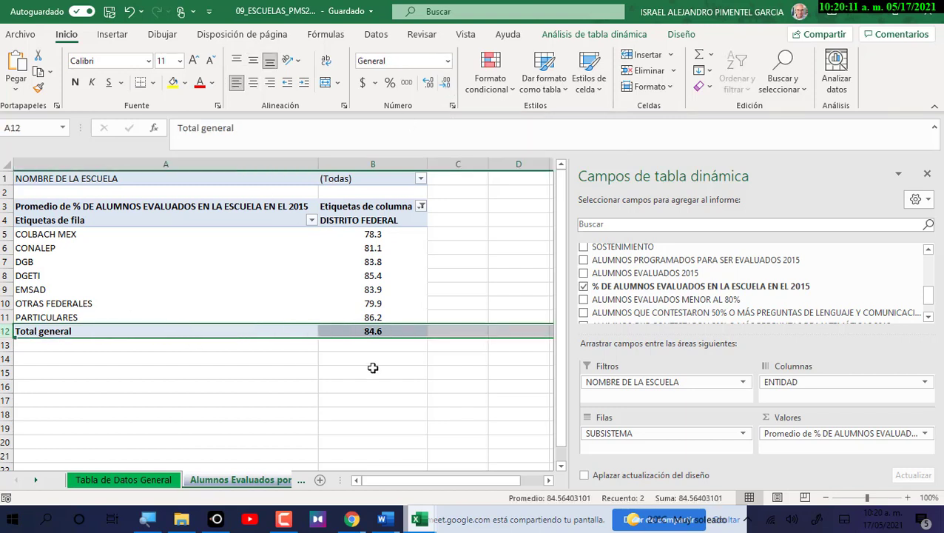
click(374, 332)
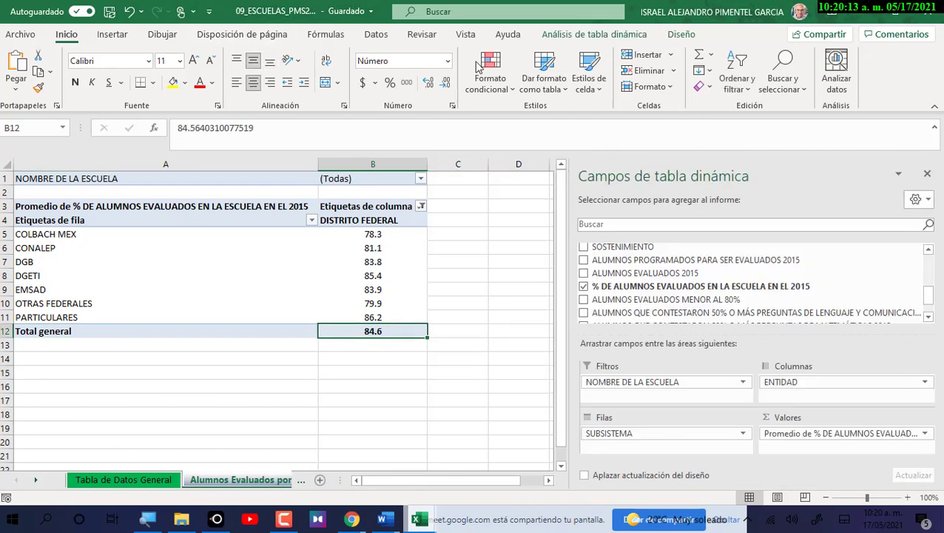
click(595, 34)
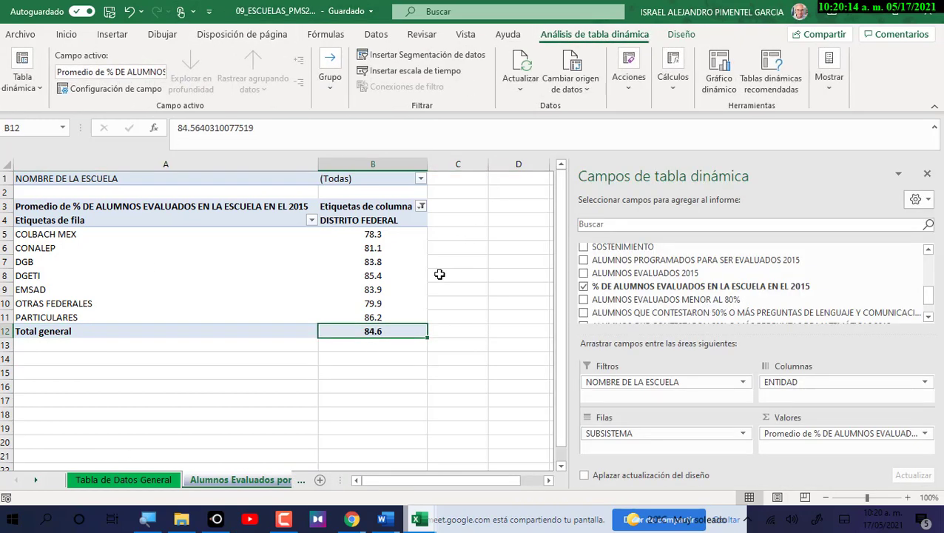
click(39, 87)
click(28, 154)
click(609, 141)
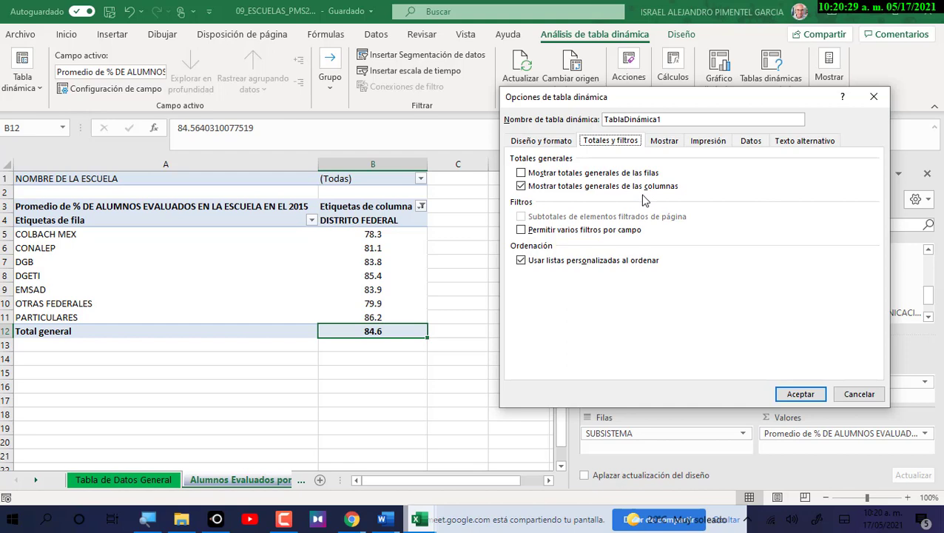
click(870, 97)
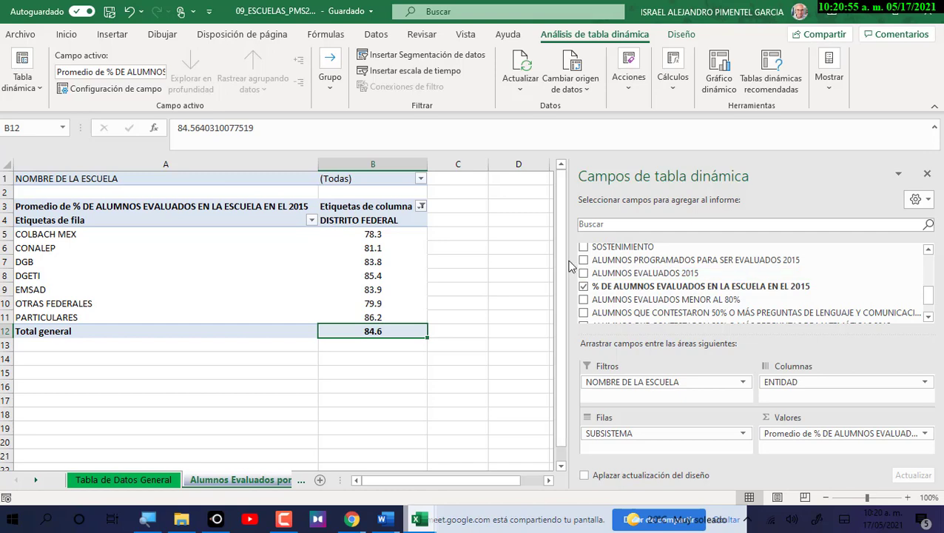
Narrow the PivotTable field list to reveal column E, then select the pivot range A3:B12.
drag(570, 265, 633, 260)
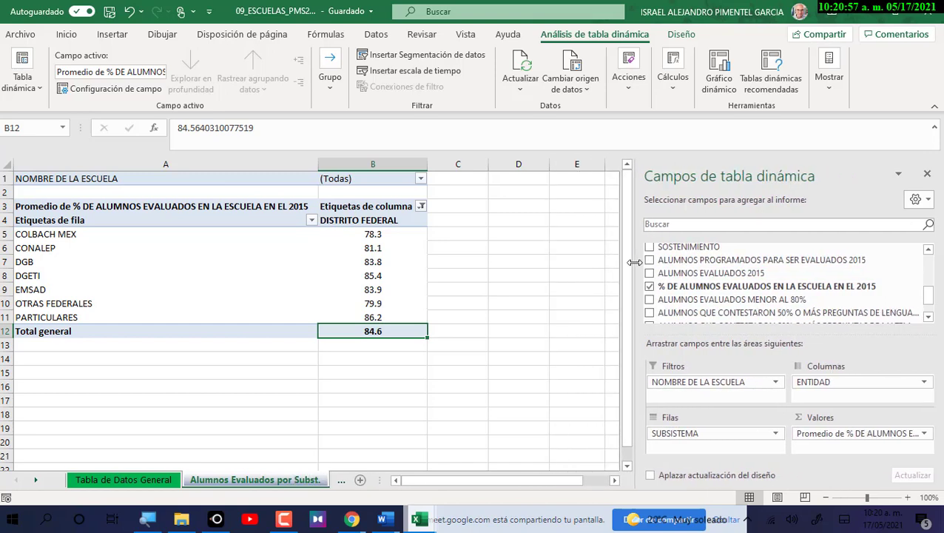
scroll(342, 375, down, 1)
scroll(342, 375, up, 1)
click(228, 219)
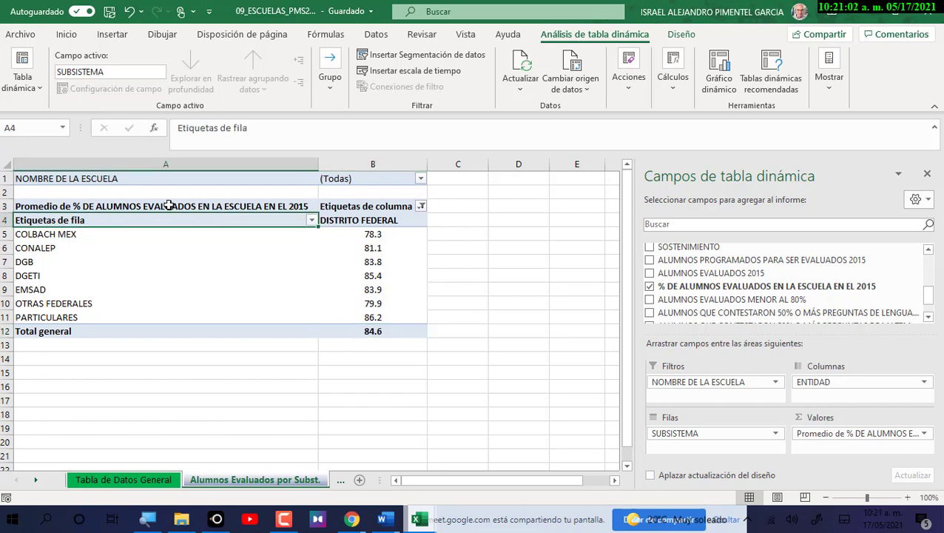
drag(57, 208, 356, 331)
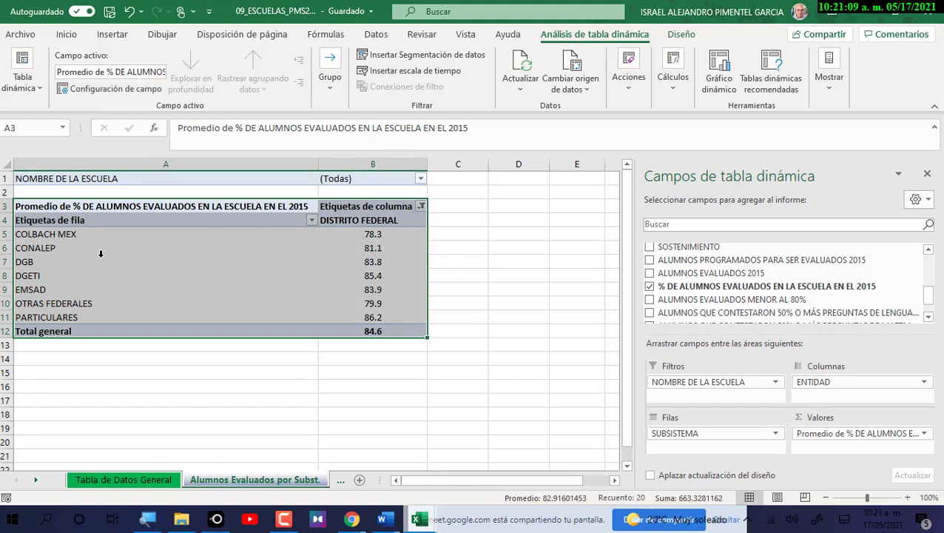
click(139, 209)
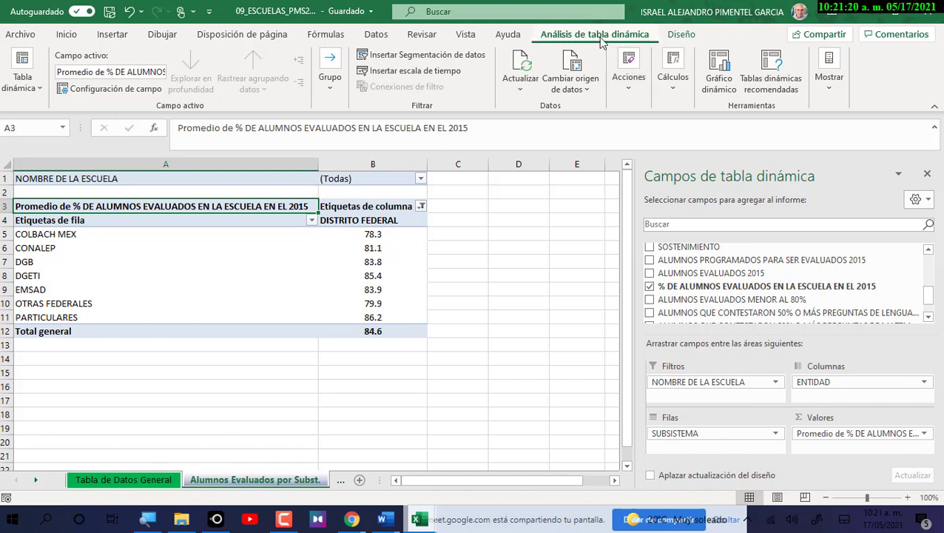
Start a pivot chart and preview the stacked, 100% stacked and 3D column subtypes.
click(718, 74)
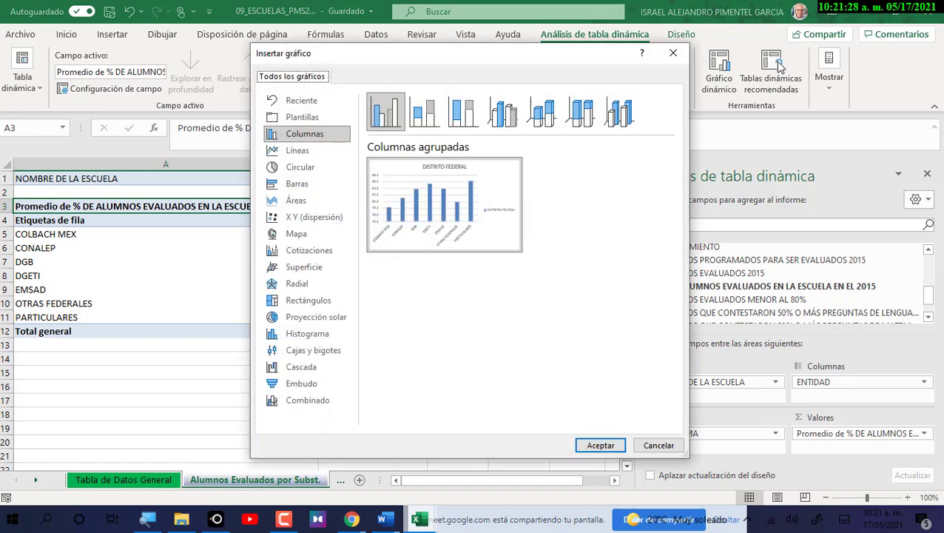
drag(475, 61, 380, 55)
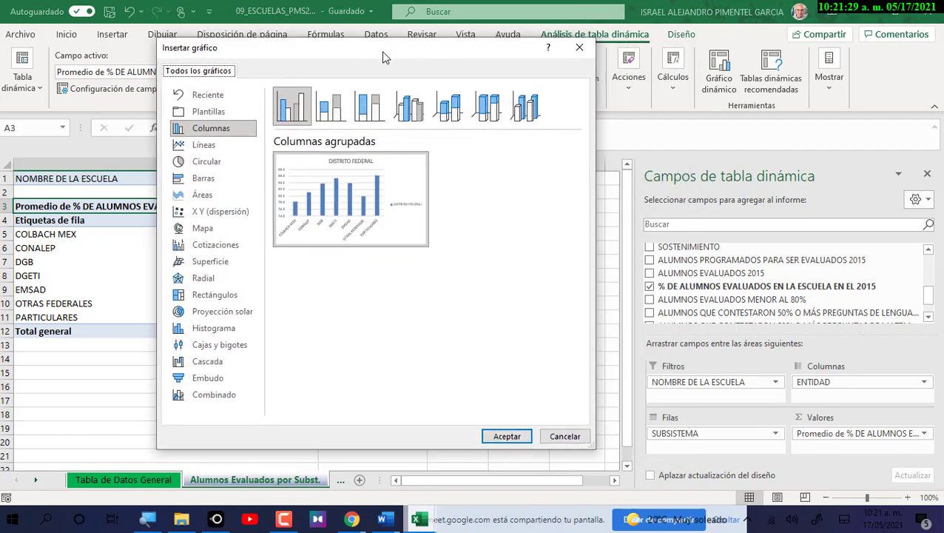
mouse_move(418, 171)
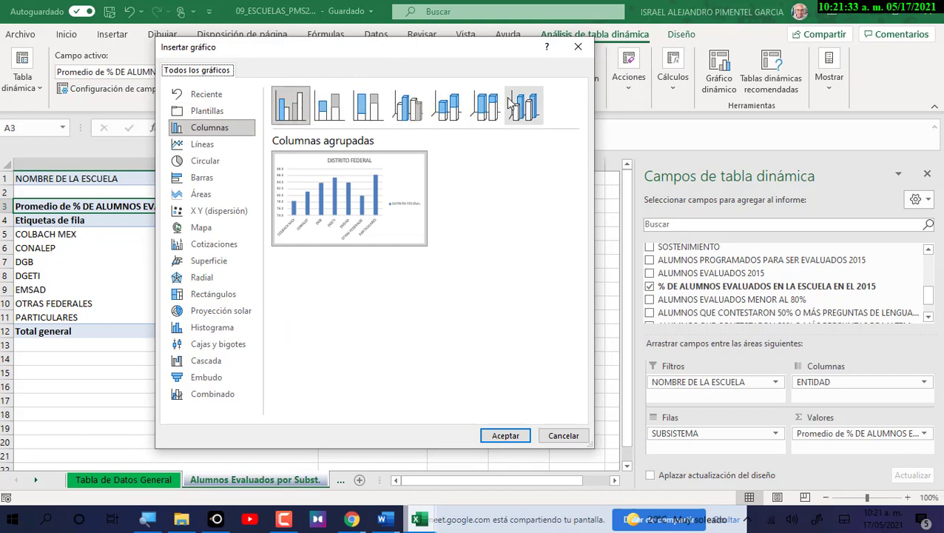
click(330, 110)
click(367, 109)
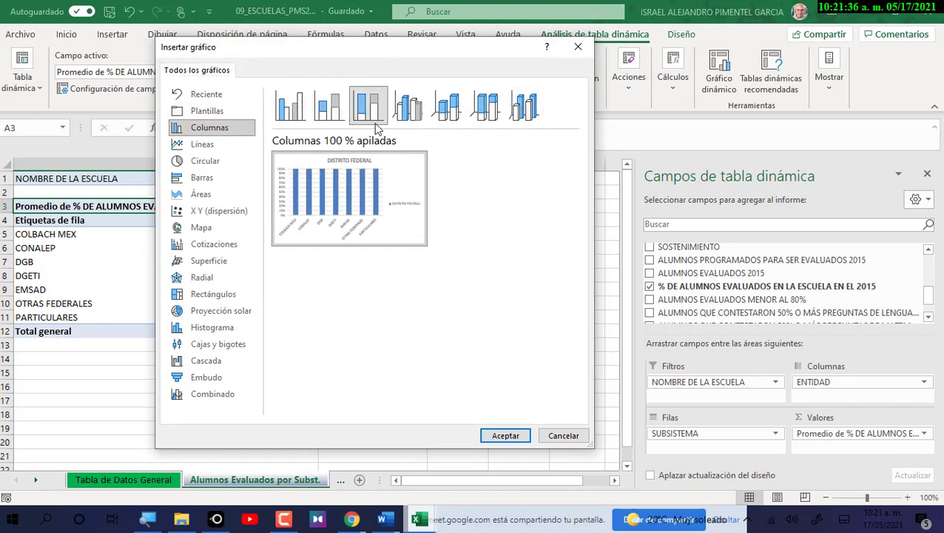
click(413, 115)
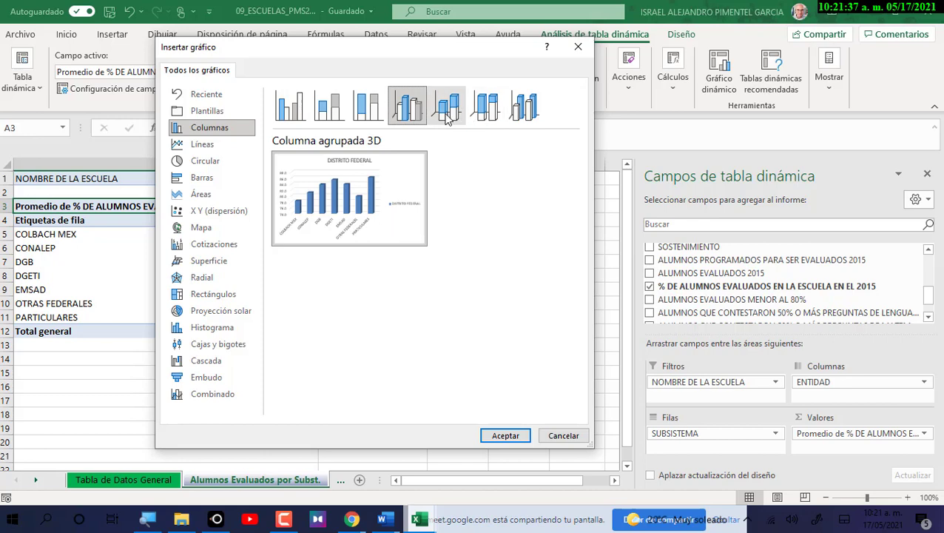
click(448, 112)
click(487, 112)
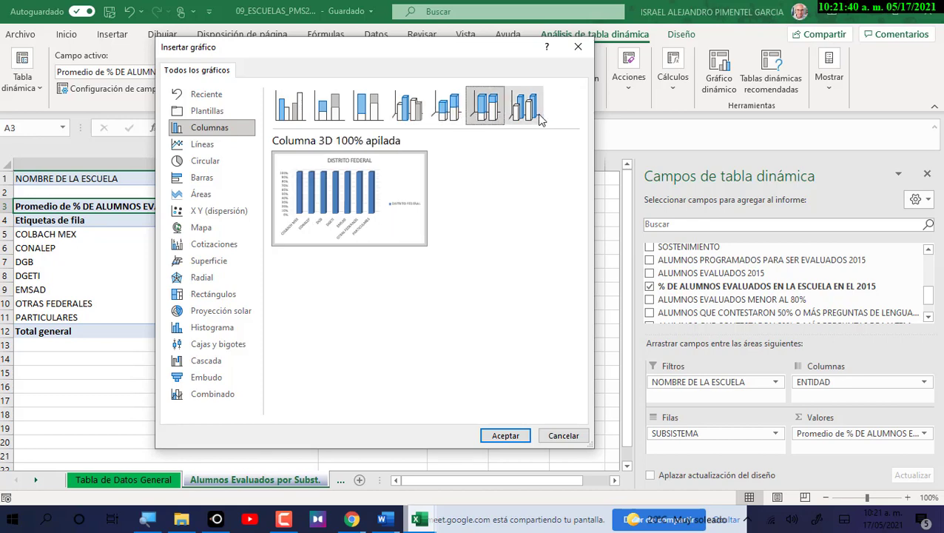
click(527, 111)
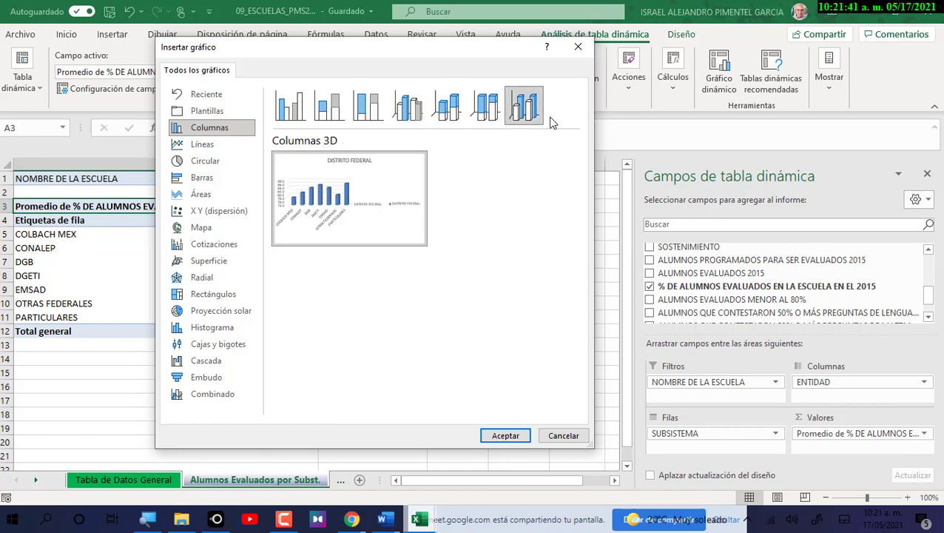
Insert a Circular 3D pie pivot chart of the subsystem averages.
click(209, 165)
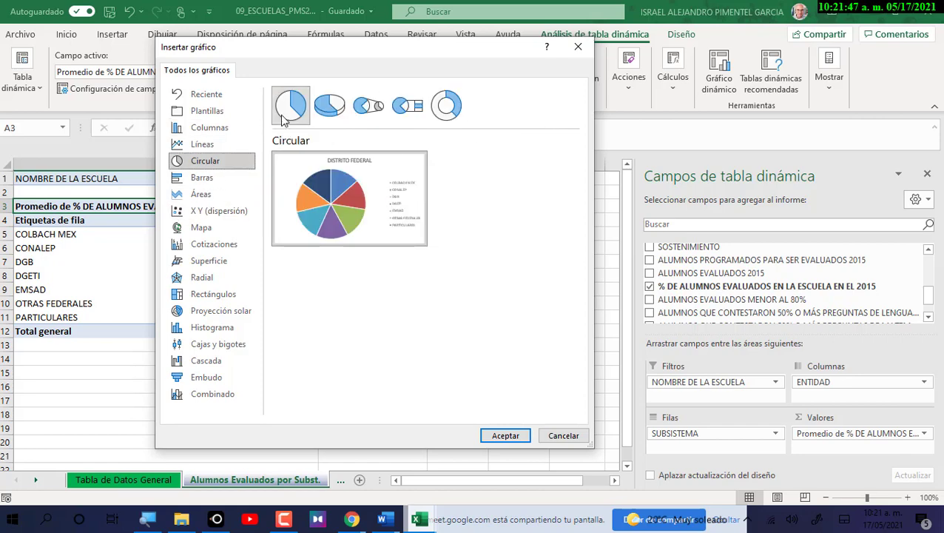
mouse_move(299, 166)
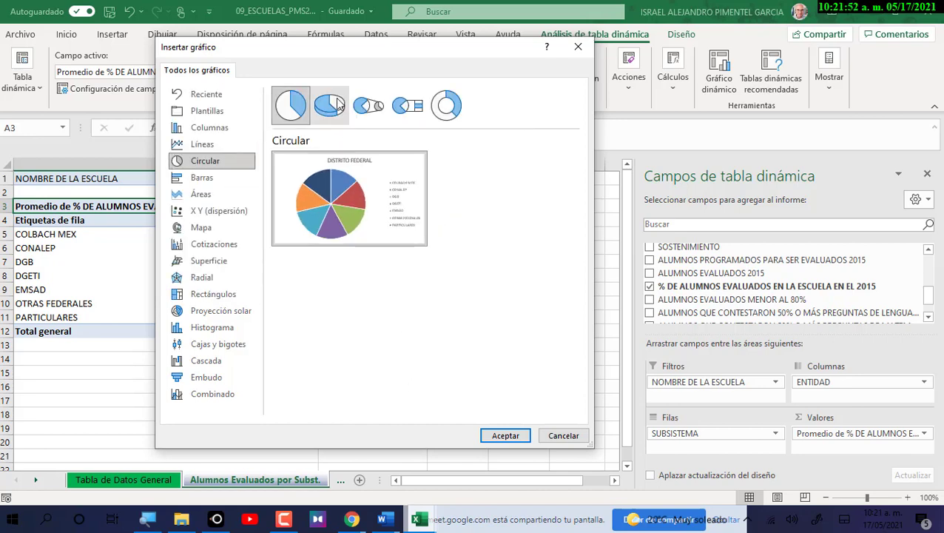
click(337, 104)
mouse_move(368, 241)
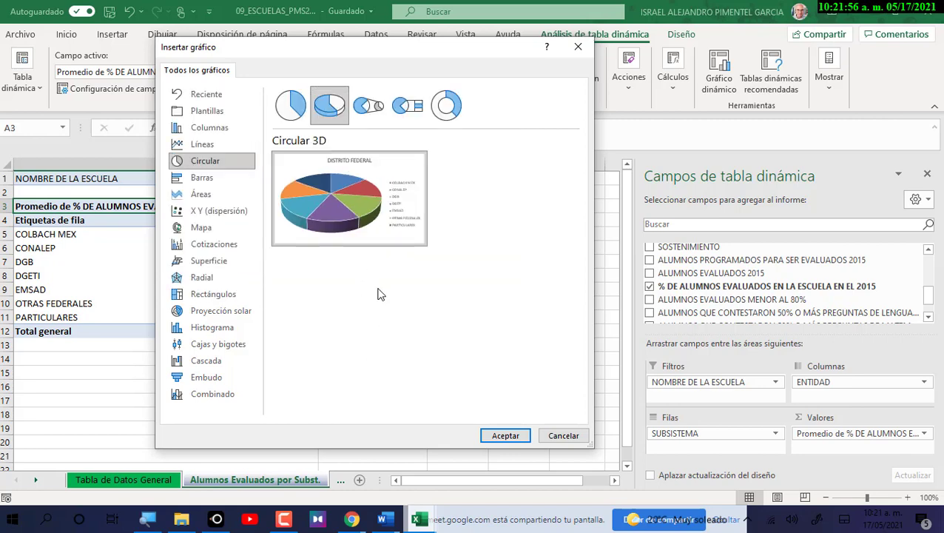
click(503, 436)
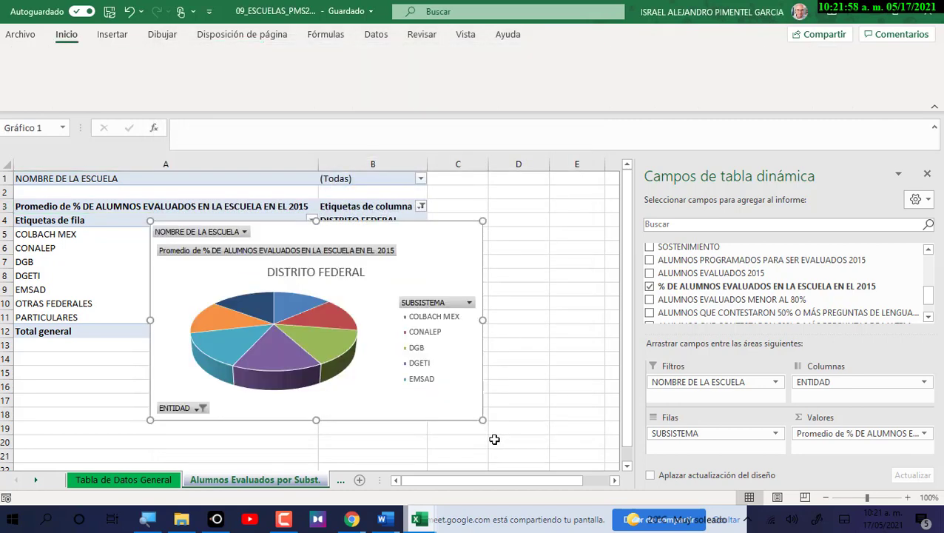
Drag the pie chart beneath the pivot table and stretch it wider to the right.
drag(420, 242, 480, 221)
scroll(164, 364, down, 1)
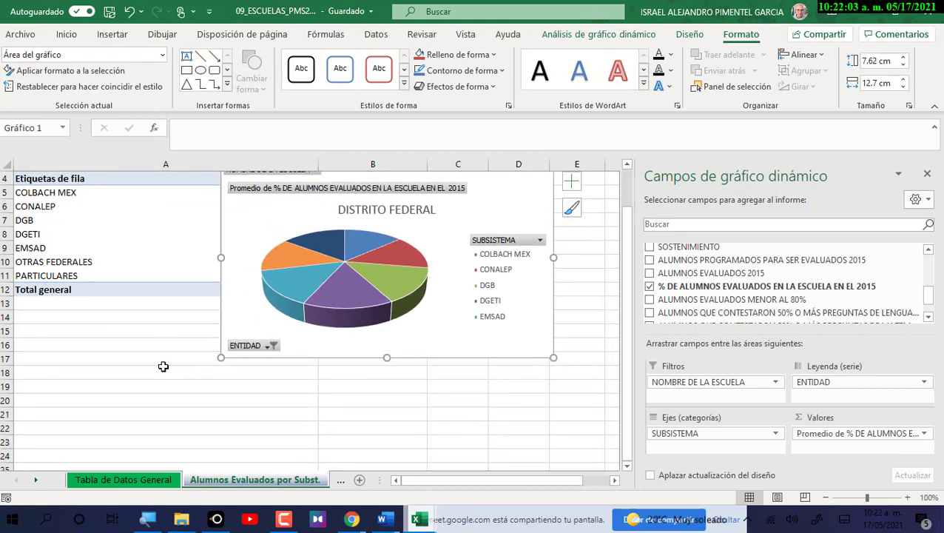
drag(94, 320, 444, 468)
scroll(433, 423, down, 1)
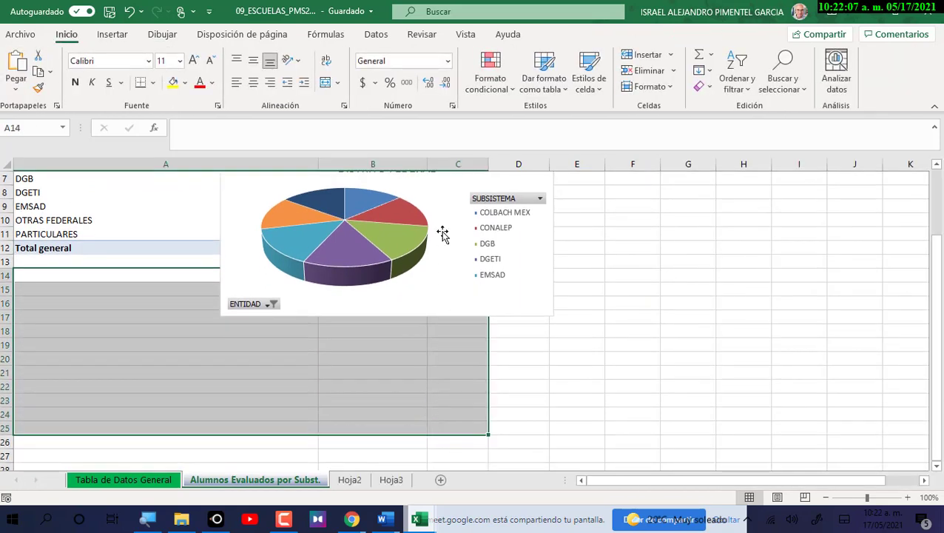
click(442, 195)
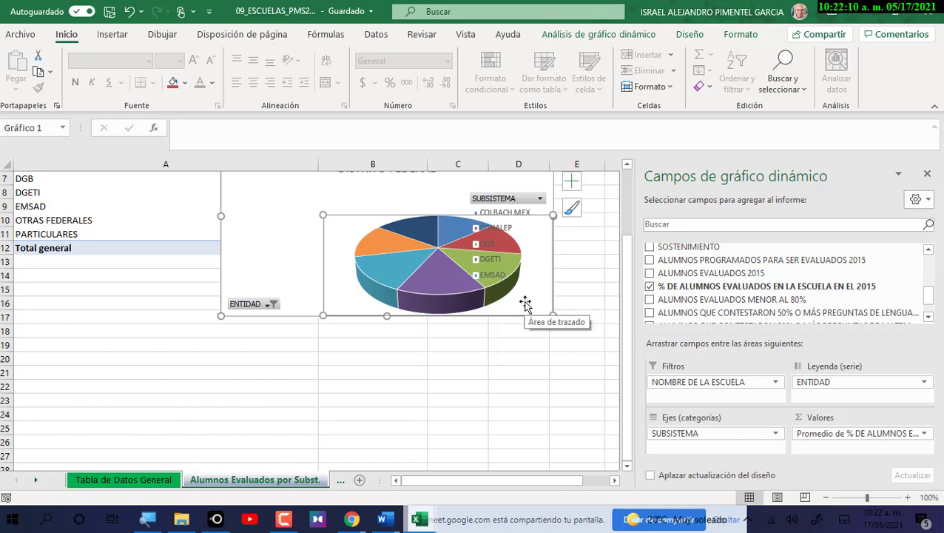
click(388, 253)
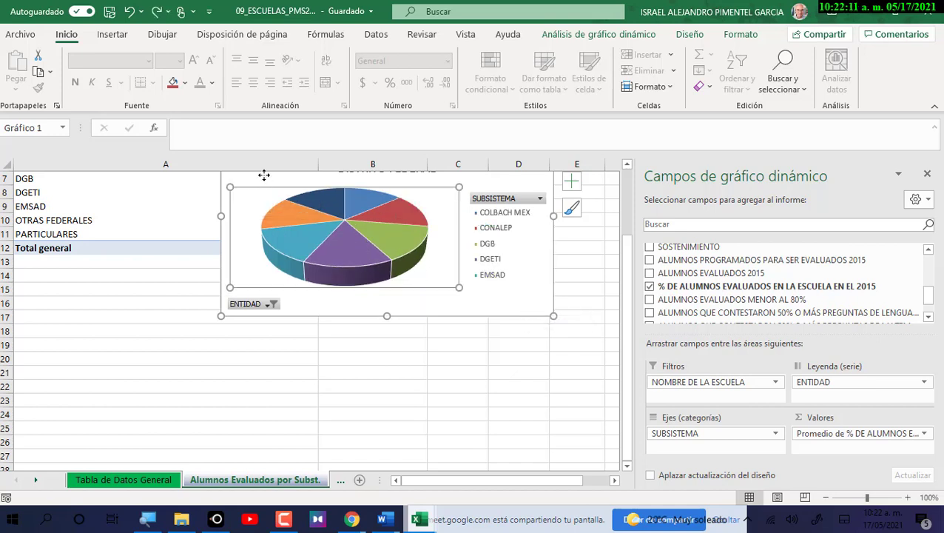
scroll(254, 191, up, 1)
mouse_move(253, 191)
mouse_down()
mouse_move(118, 325)
mouse_move(60, 351)
mouse_up()
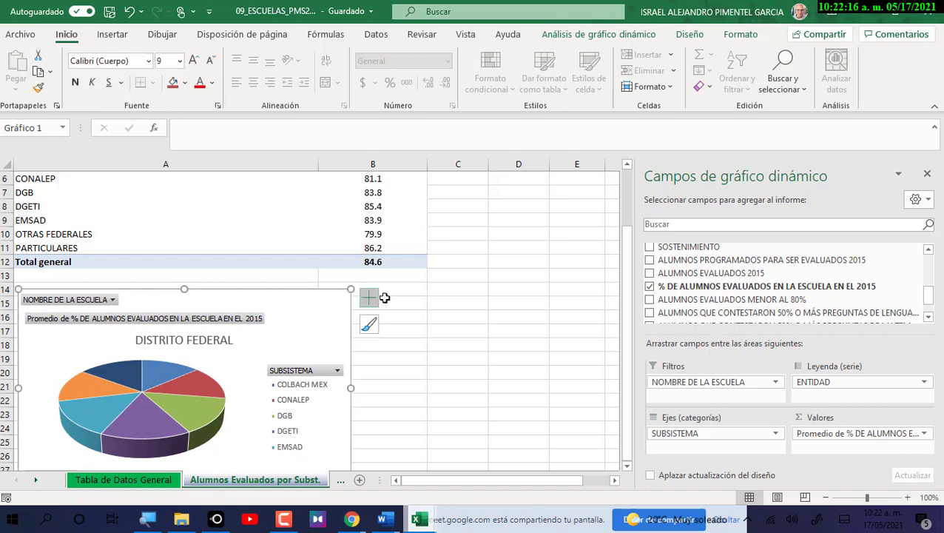
drag(350, 386, 419, 395)
Merge A14:B29 with Combinar y centrar and fill the block black.
click(370, 276)
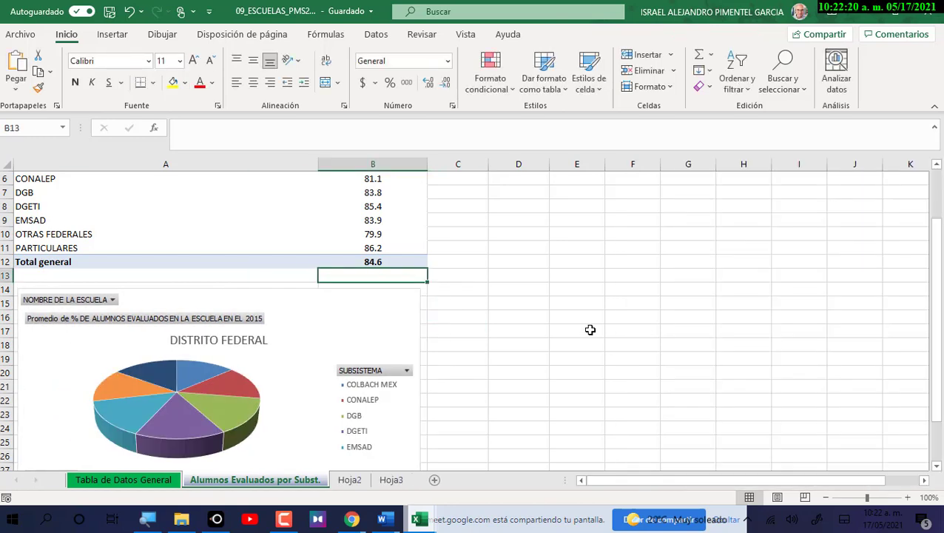
key(Down)
key(Left)
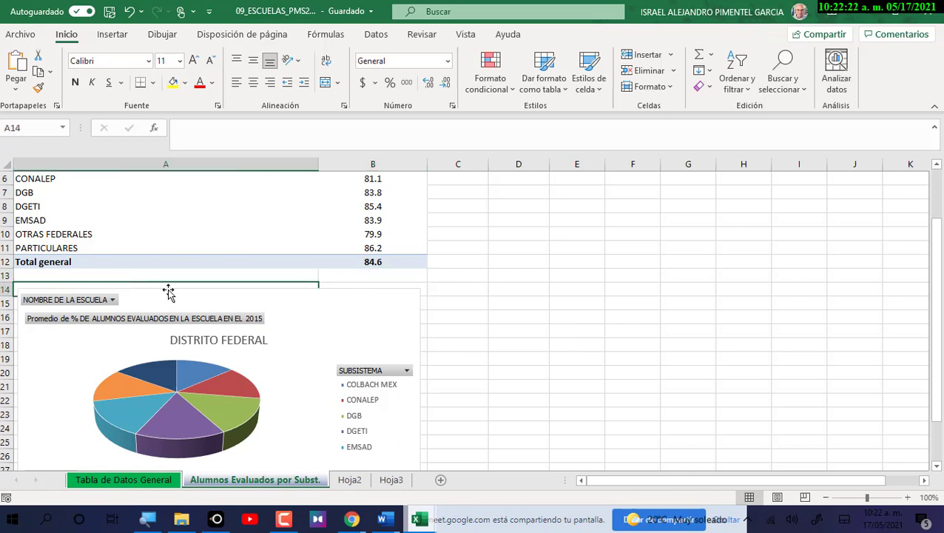
key(shift+Right)
key(shift+Down)
key(shift+Down)
key(shift+Down)
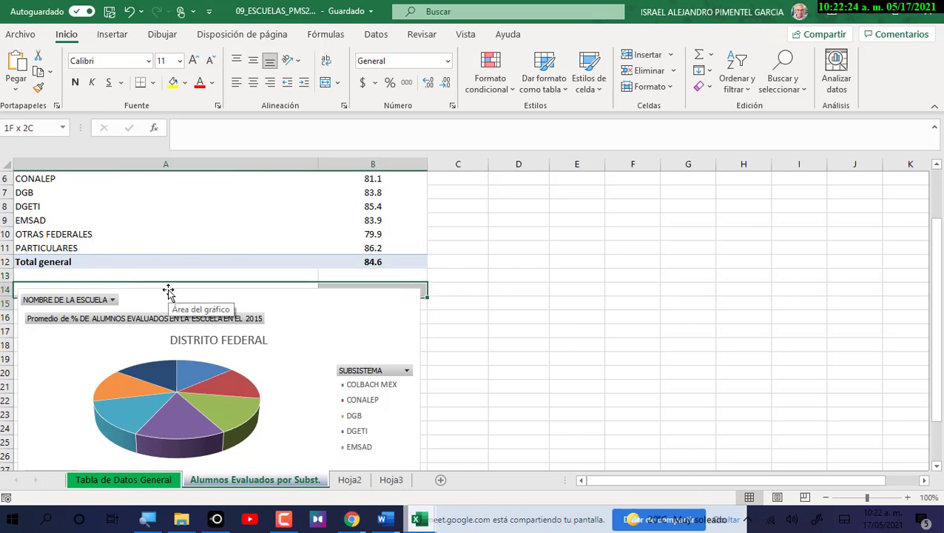
key(shift+Down)
key(shift+Down)
key(shift+Down)
key(shift+Down)
key(shift+Down)
key(shift+Down)
key(shift+Down)
key(shift+Down)
key(shift+Down)
key(shift+Down)
key(shift+Down)
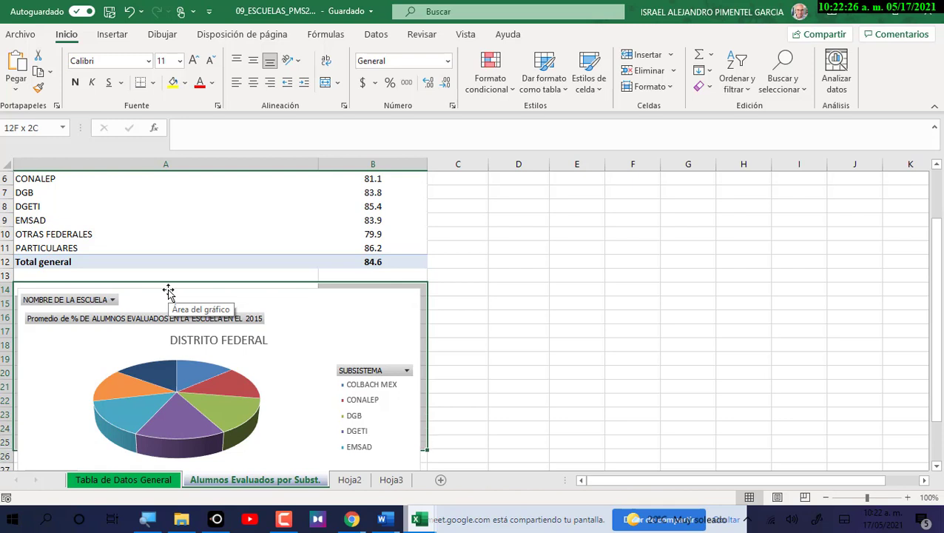
key(shift+Down)
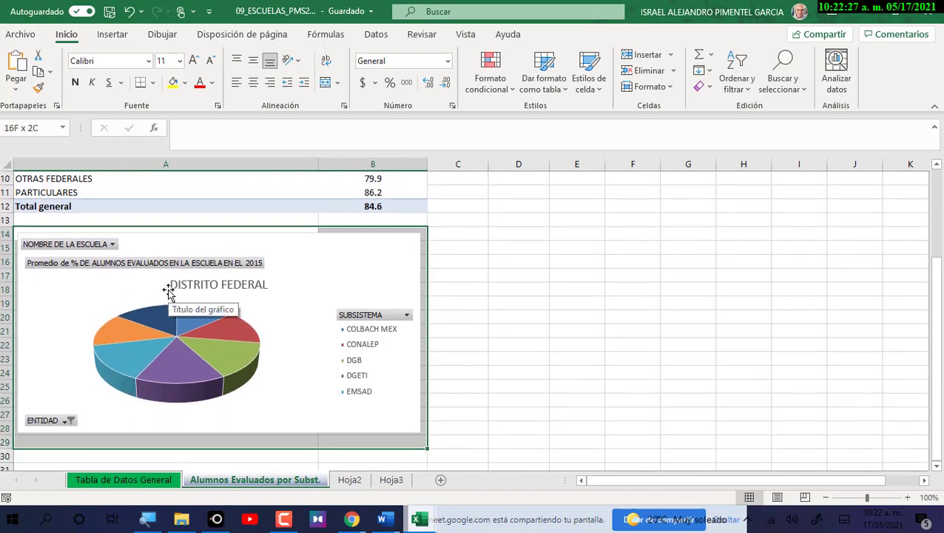
click(322, 83)
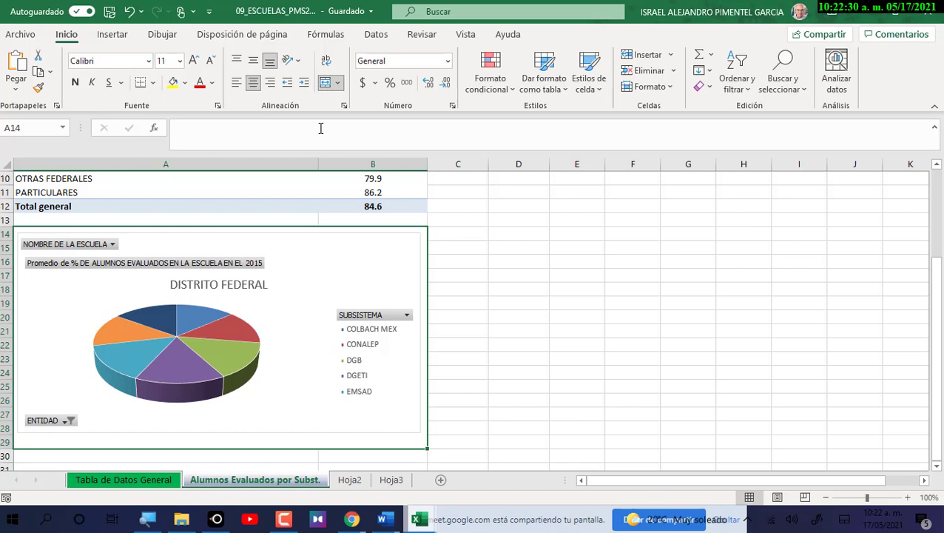
click(185, 83)
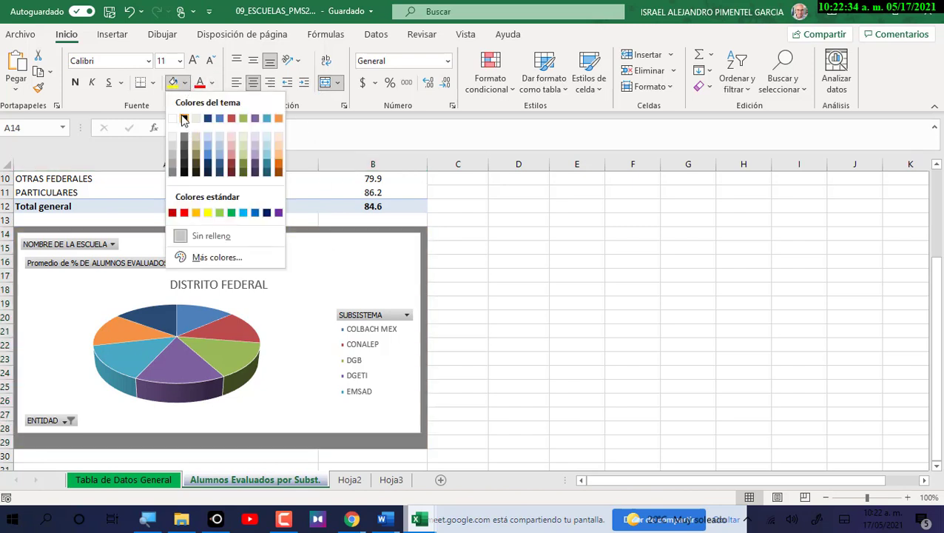
click(184, 110)
Reposition and resize the pie chart to fit inside the black block.
drag(338, 247, 338, 250)
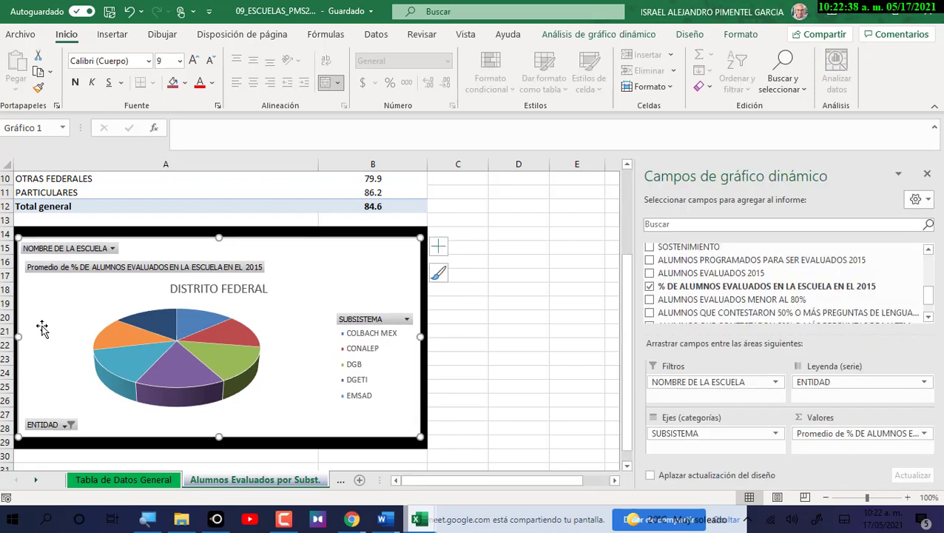
drag(19, 335, 22, 335)
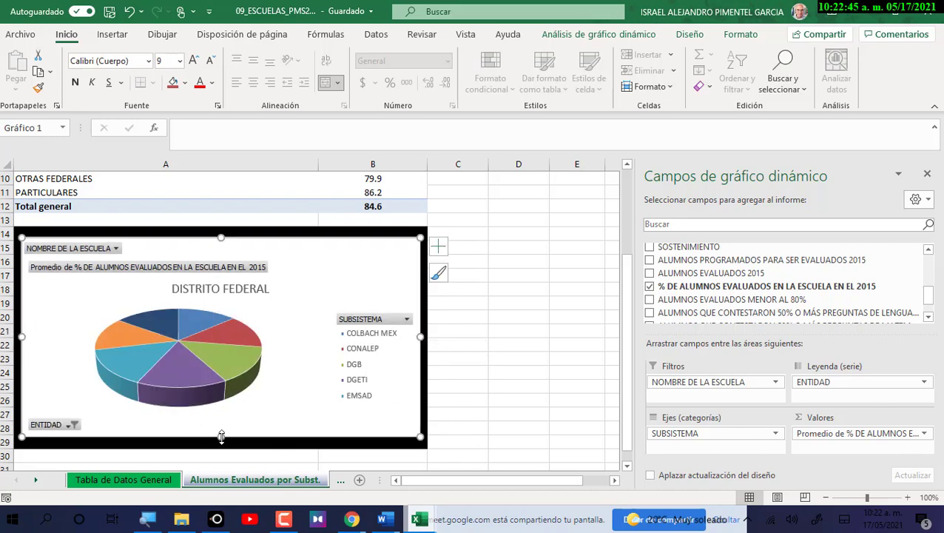
drag(221, 435, 221, 438)
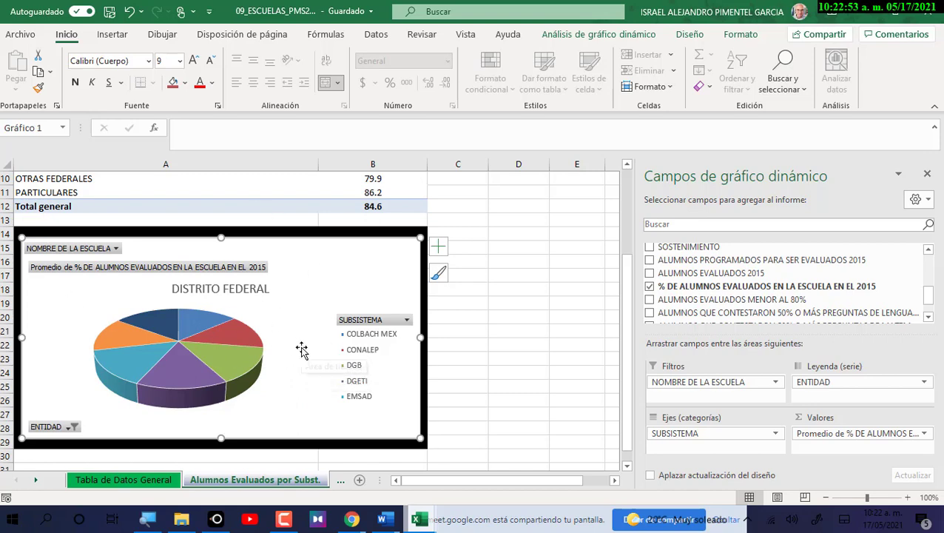
click(690, 35)
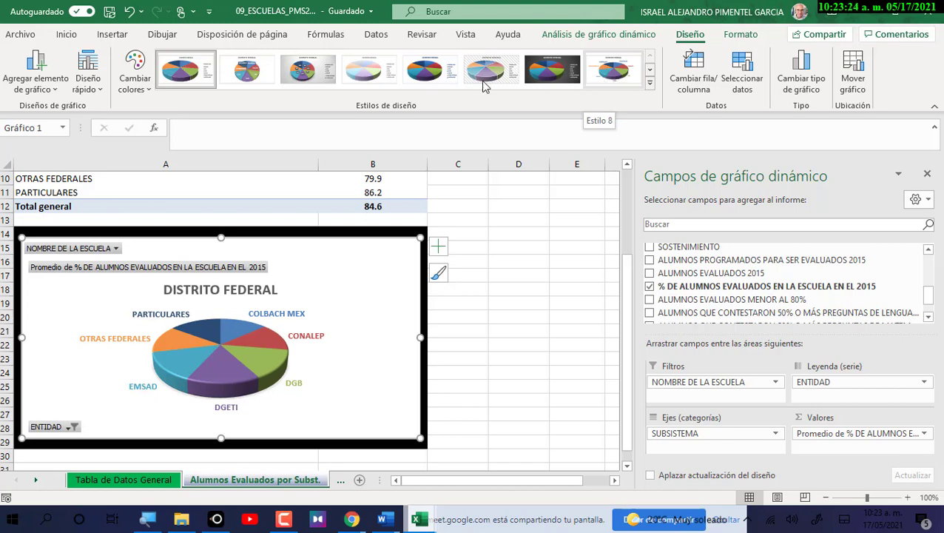
Apply chart Estilo 3 for a grey gradient background and percentage labels on each slice.
click(314, 74)
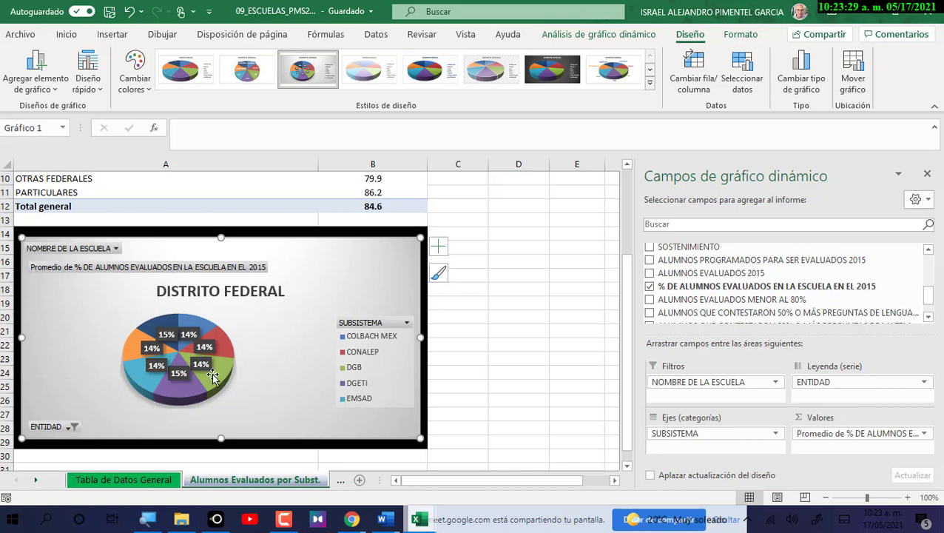
mouse_move(213, 376)
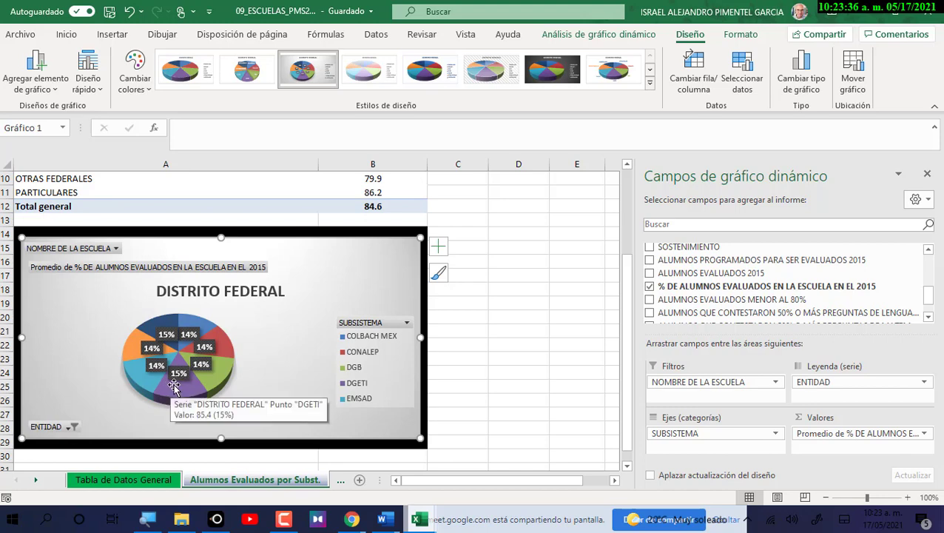
click(236, 331)
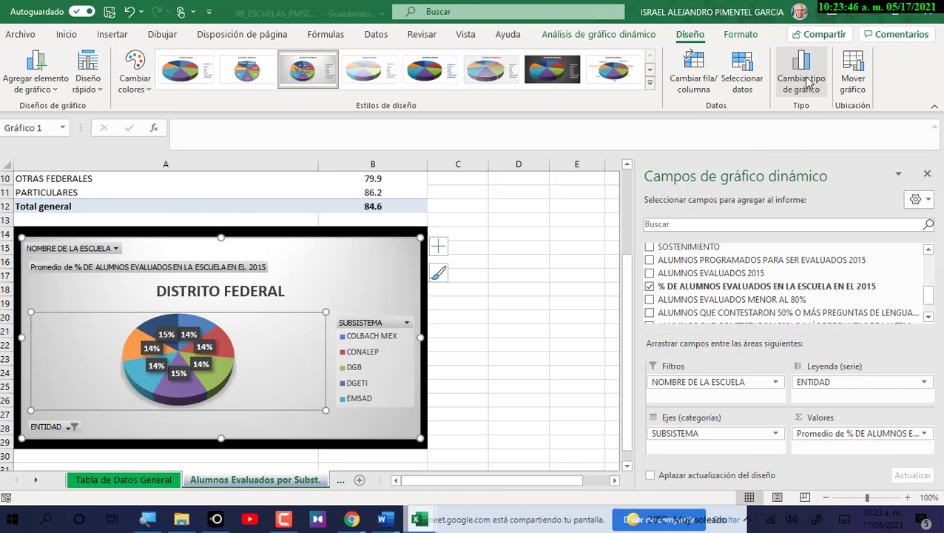
Open the formatting settings for the chart's plot area.
right_click(311, 345)
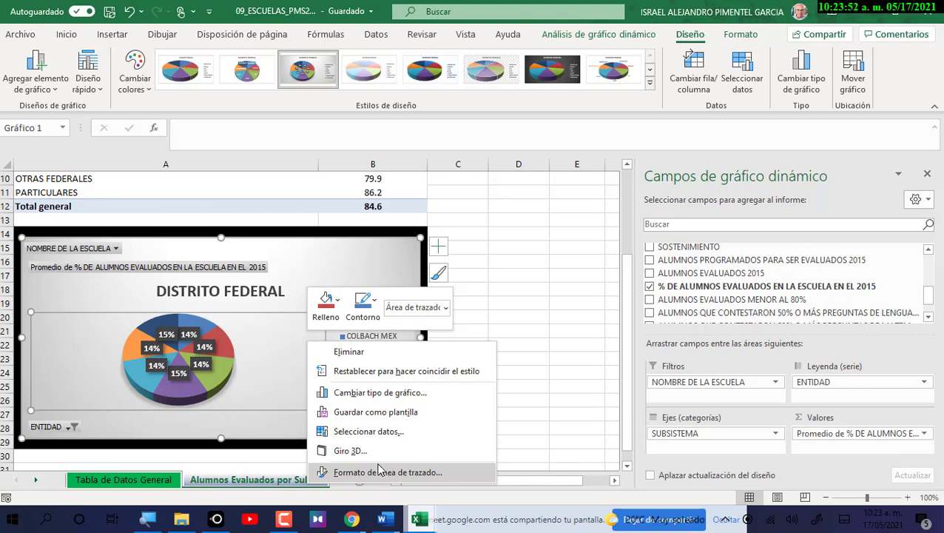
click(210, 340)
right_click(211, 339)
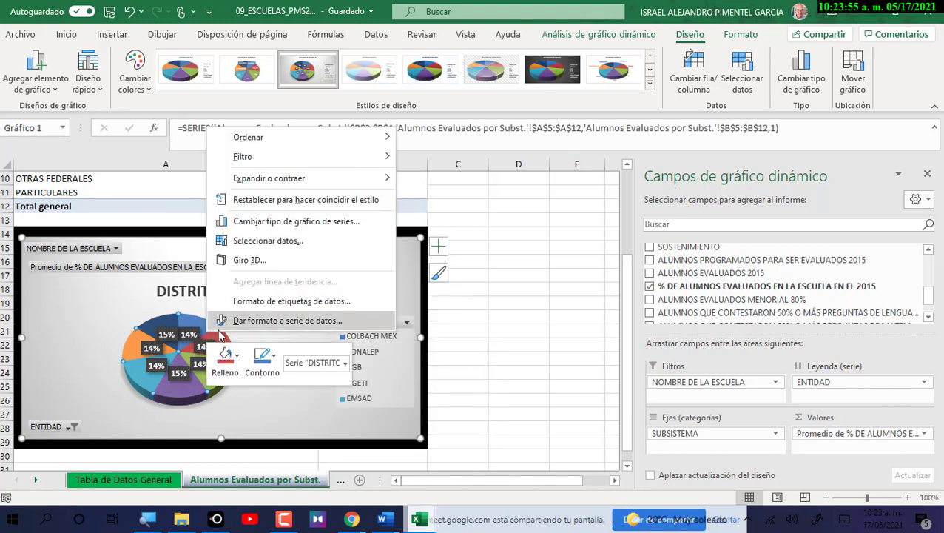
key(Escape)
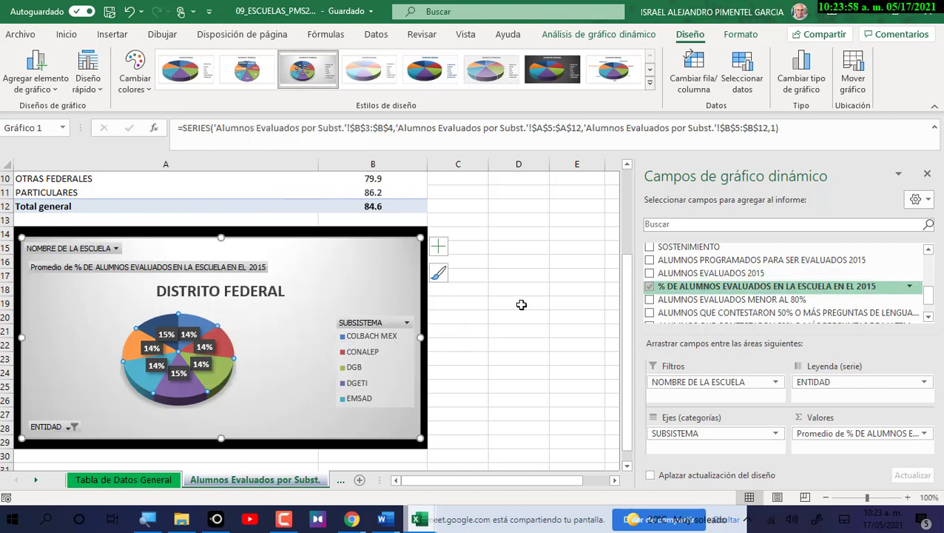
click(248, 337)
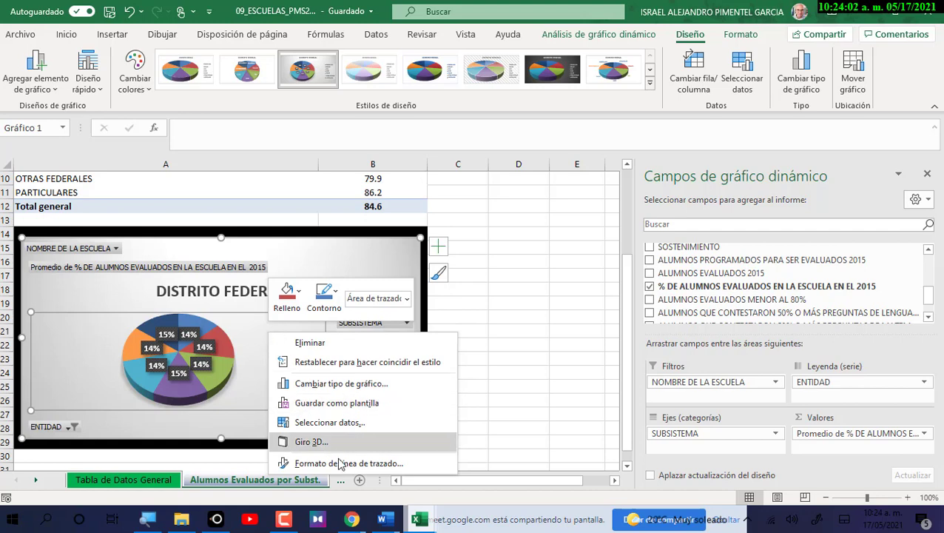
click(348, 464)
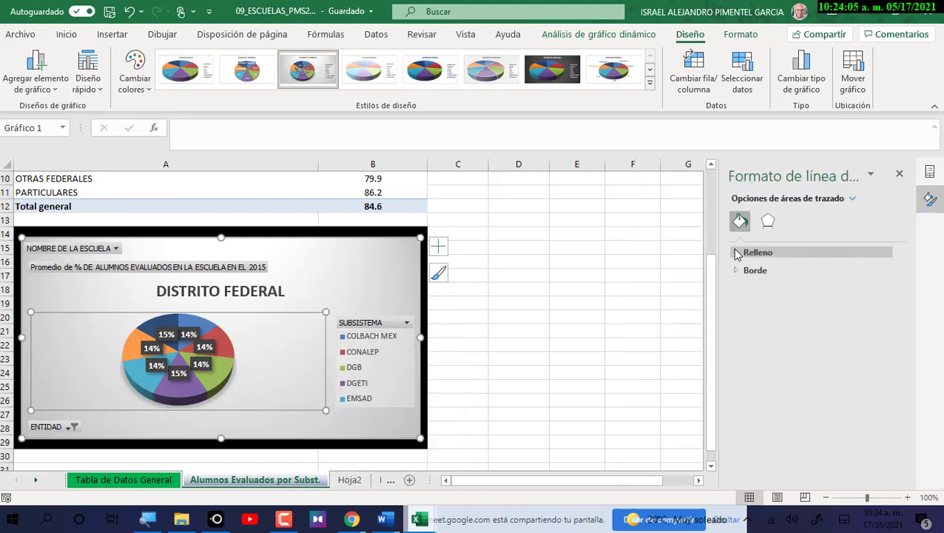
Browse the plot area's fill, border and effect settings, then call up pie series formatting.
click(738, 253)
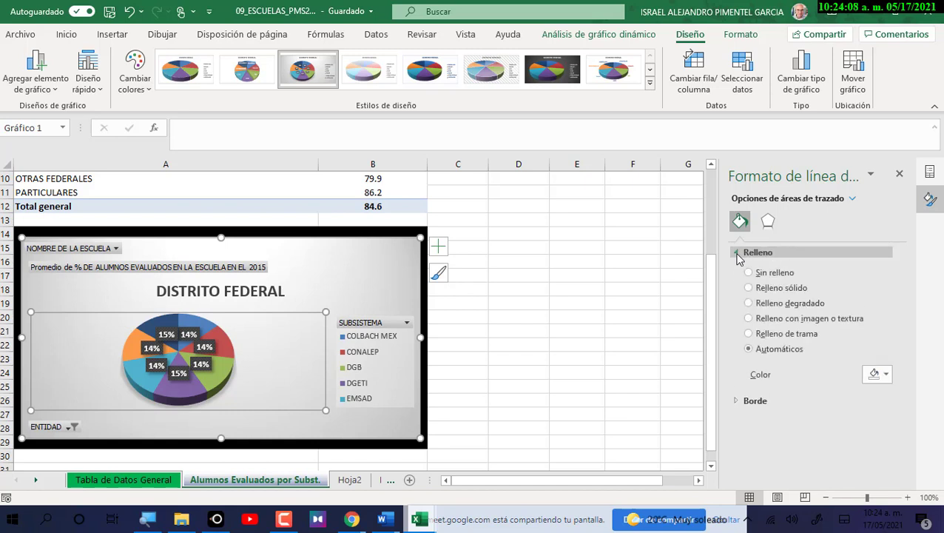
click(740, 254)
click(733, 271)
click(733, 270)
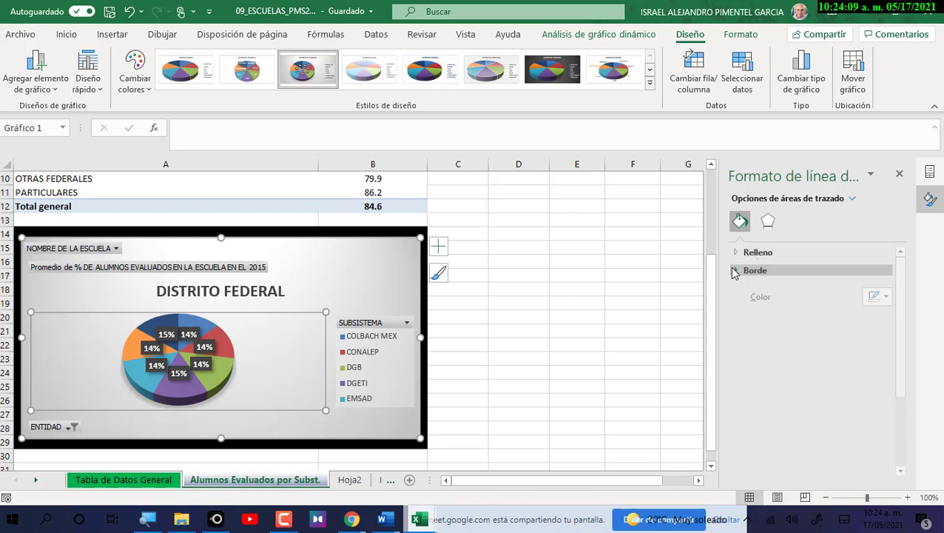
click(768, 221)
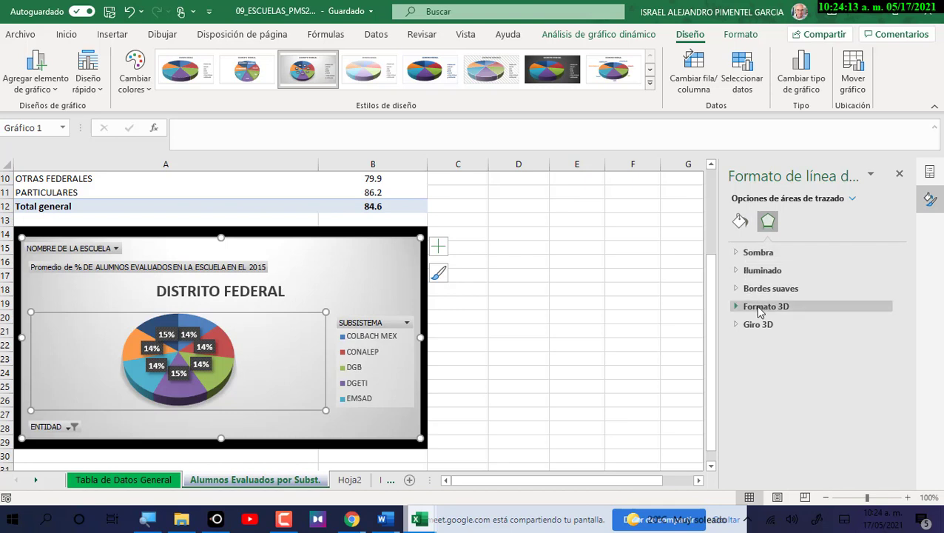
right_click(220, 337)
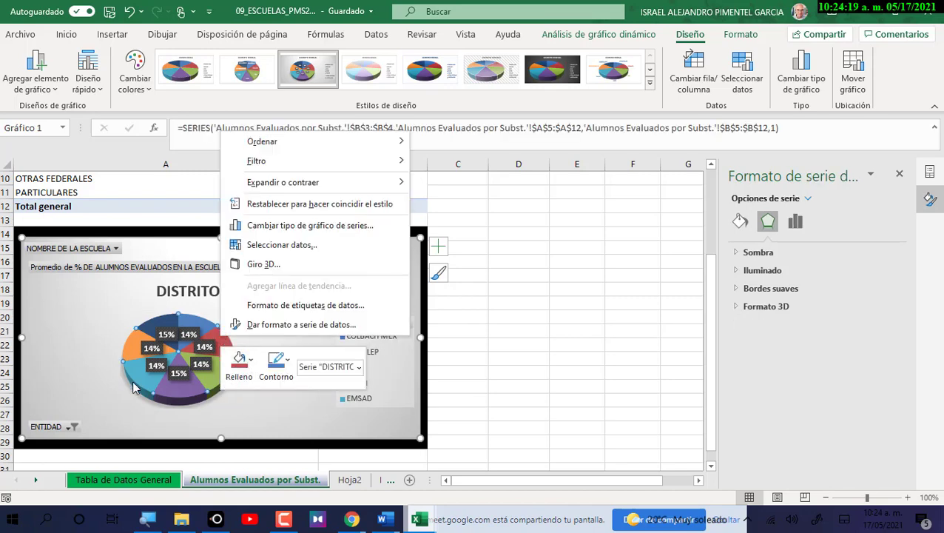
Set the pie's angle of first slice to 67°.
click(281, 325)
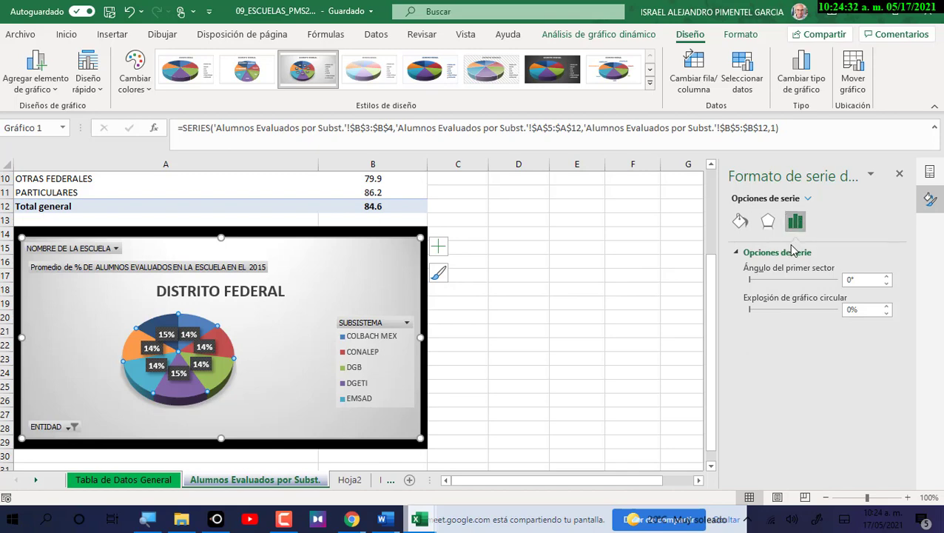
click(888, 279)
click(887, 279)
click(888, 279)
click(887, 279)
click(887, 279)
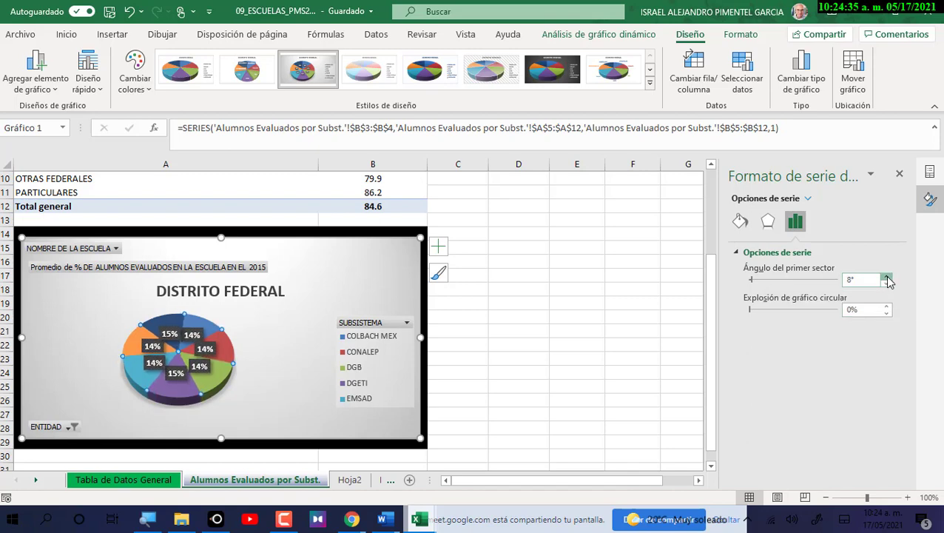
click(887, 279)
click(887, 279)
click(887, 278)
click(887, 279)
click(887, 279)
click(887, 279)
click(887, 279)
click(887, 279)
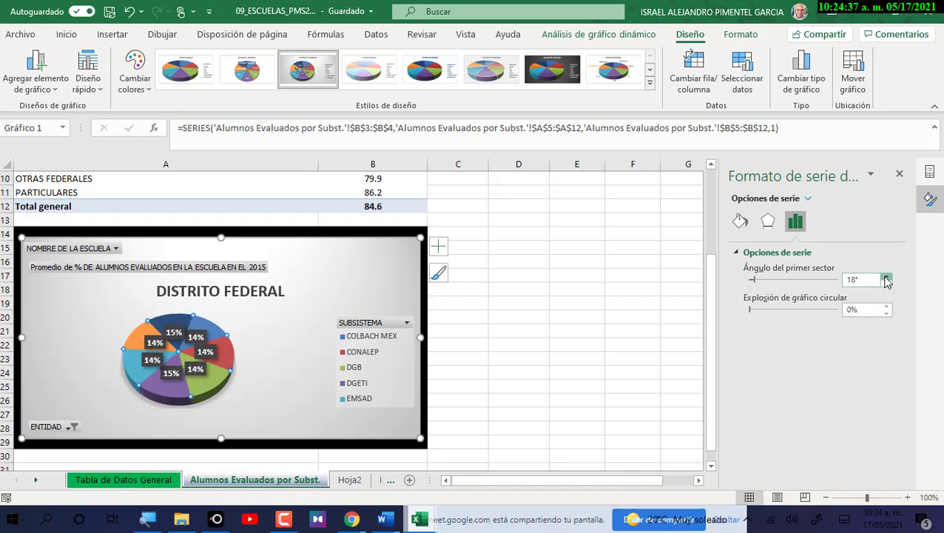
click(887, 279)
click(888, 279)
click(887, 279)
click(887, 279)
click(887, 279)
click(888, 279)
click(887, 278)
click(887, 279)
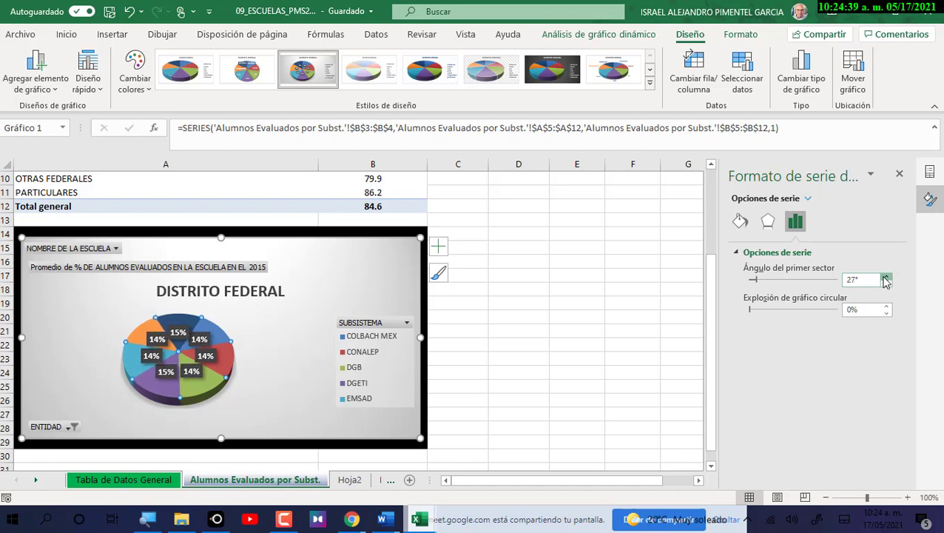
click(887, 279)
click(887, 279)
click(887, 279)
click(887, 279)
click(887, 279)
click(887, 279)
click(887, 278)
click(887, 279)
click(887, 278)
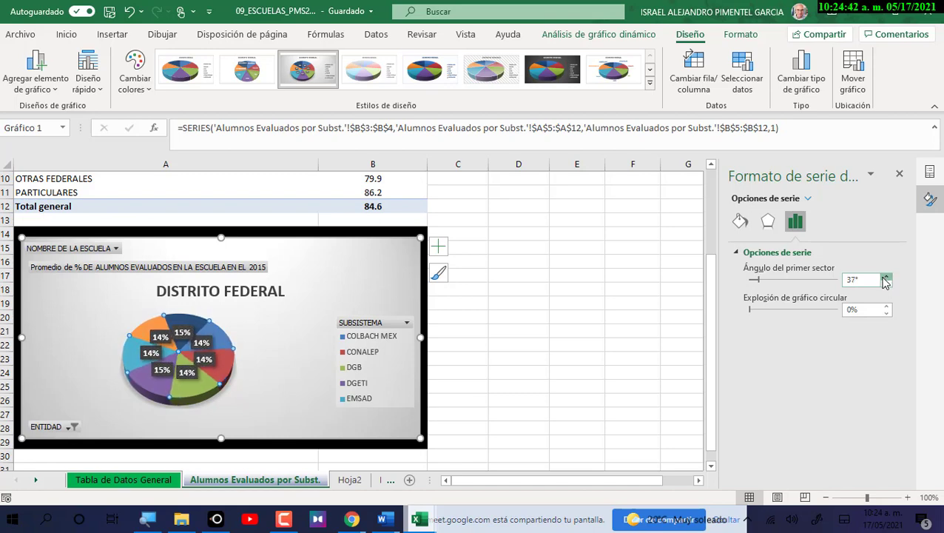
click(886, 278)
click(887, 278)
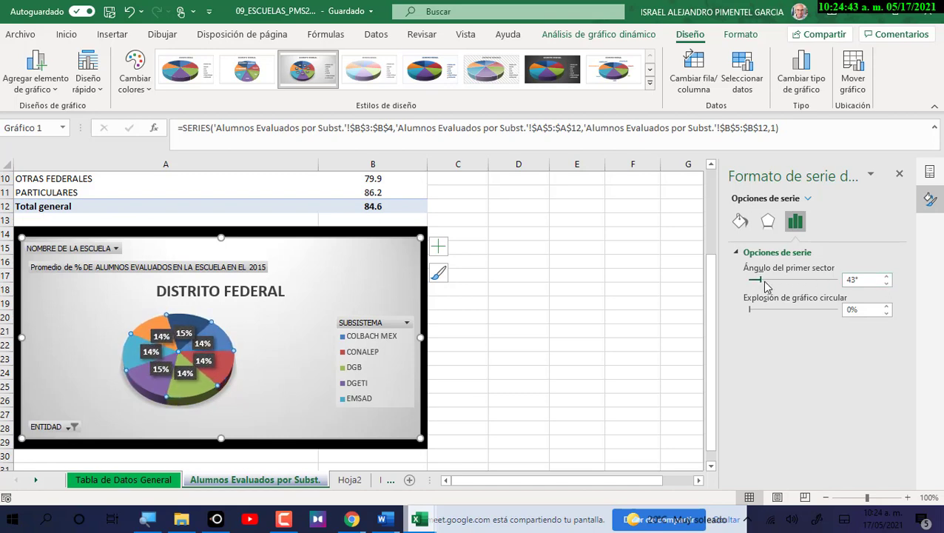
drag(768, 287, 769, 287)
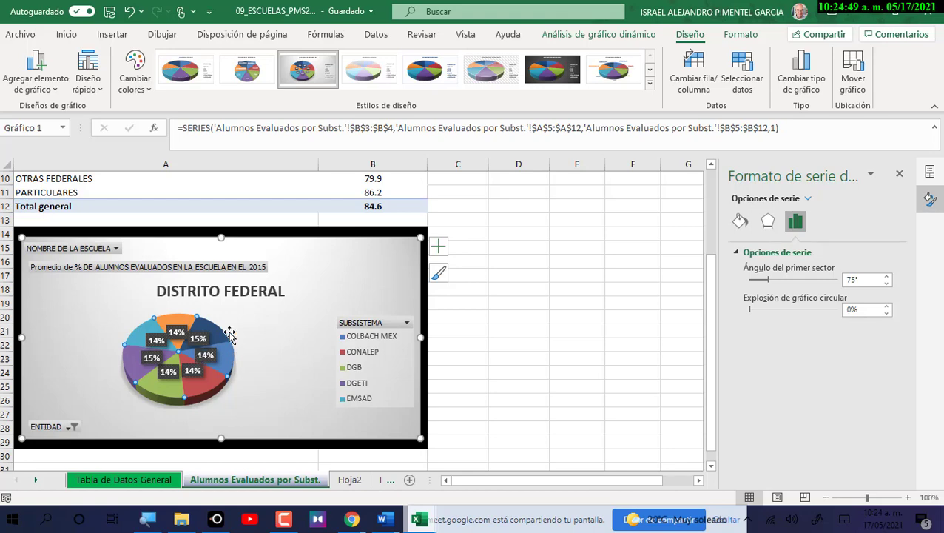
click(887, 283)
click(887, 284)
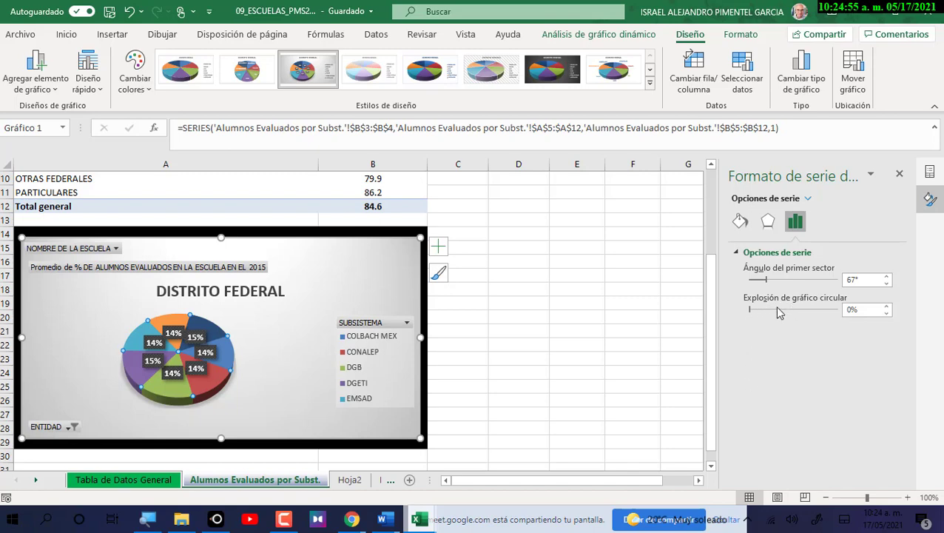
Set pie explosion to 32% to pull all slices apart.
click(889, 308)
click(889, 308)
click(889, 308)
click(889, 308)
click(888, 308)
click(889, 308)
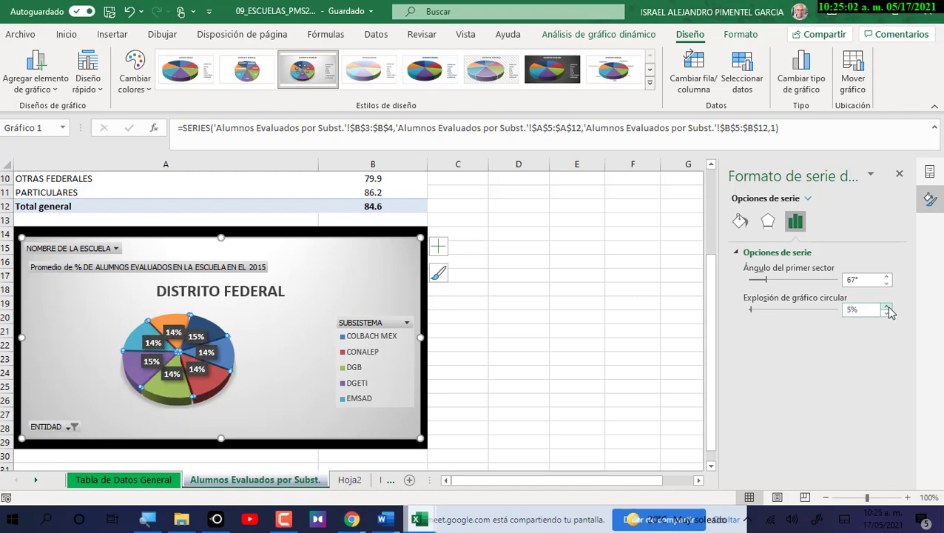
click(889, 308)
click(889, 308)
click(889, 308)
click(889, 307)
click(889, 307)
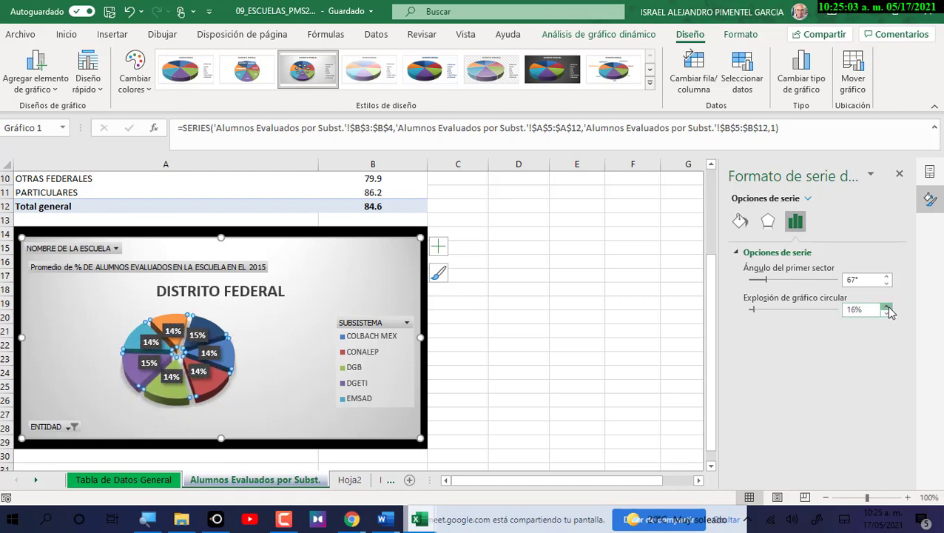
click(889, 308)
click(886, 307)
click(887, 306)
click(887, 307)
click(886, 306)
click(886, 306)
click(886, 306)
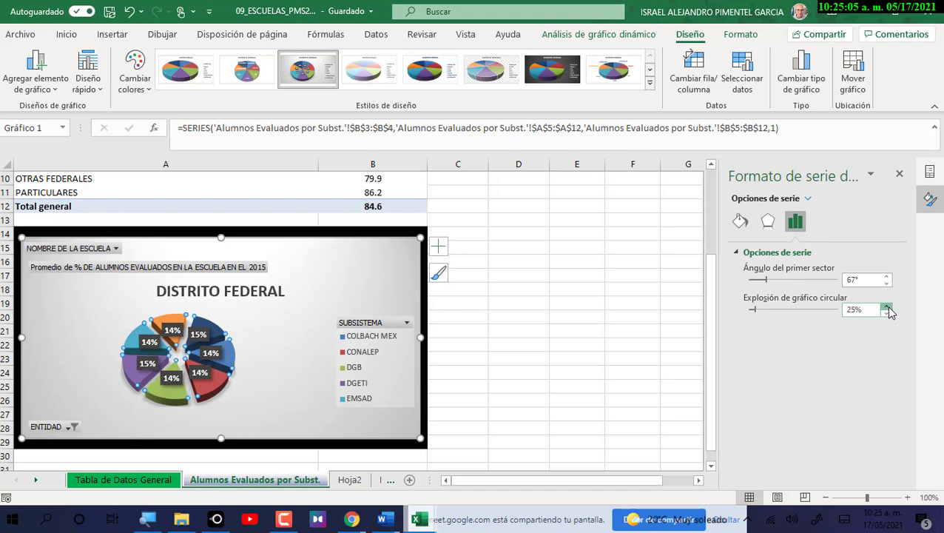
click(886, 306)
click(886, 306)
click(887, 306)
click(886, 307)
click(887, 307)
click(887, 307)
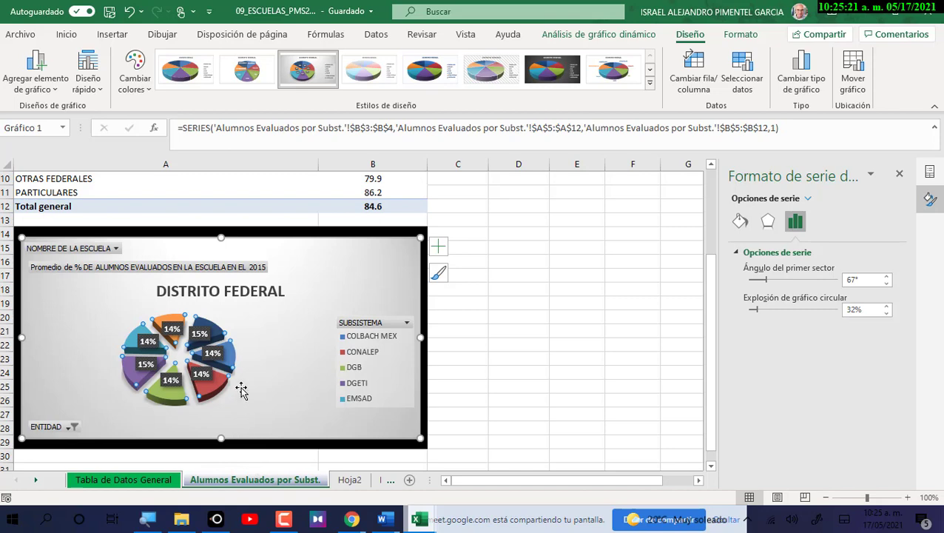
mouse_move(221, 330)
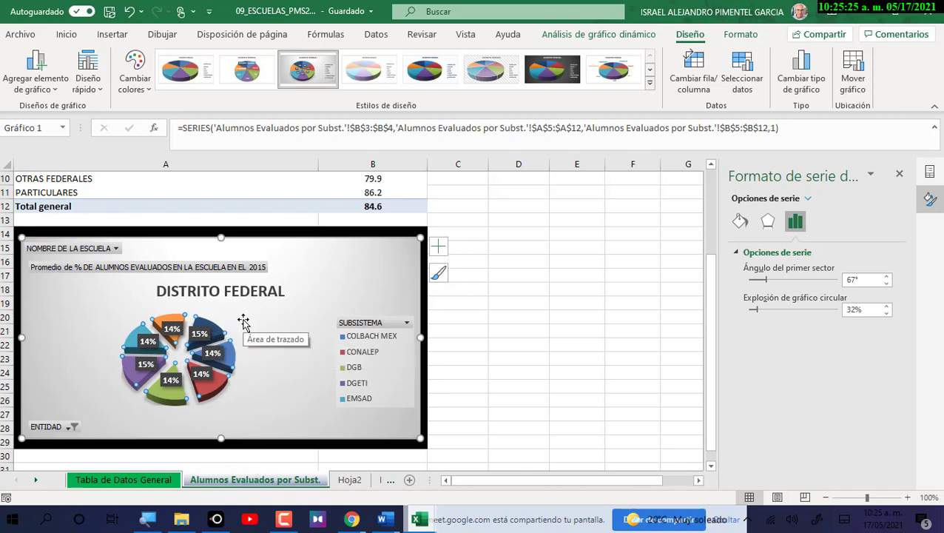
scroll(331, 322, up, 2)
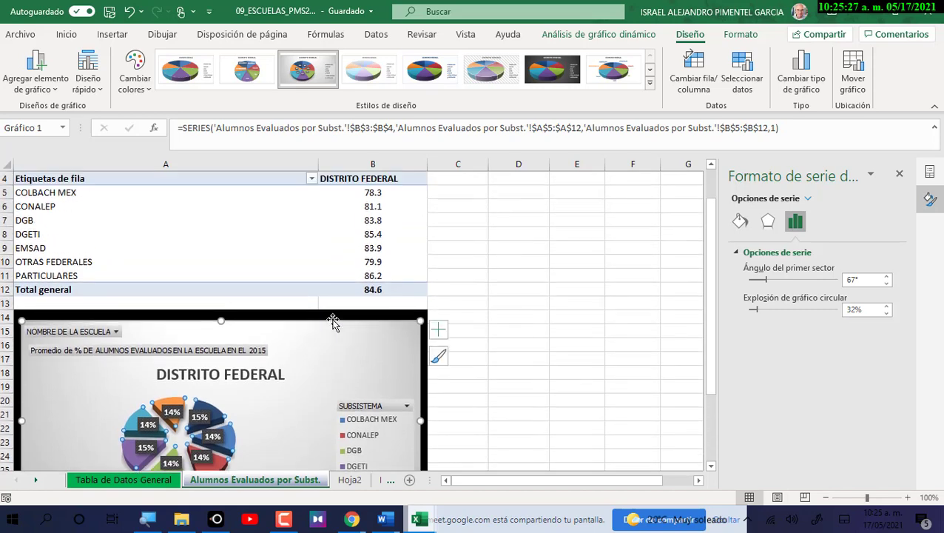
scroll(331, 323, up, 1)
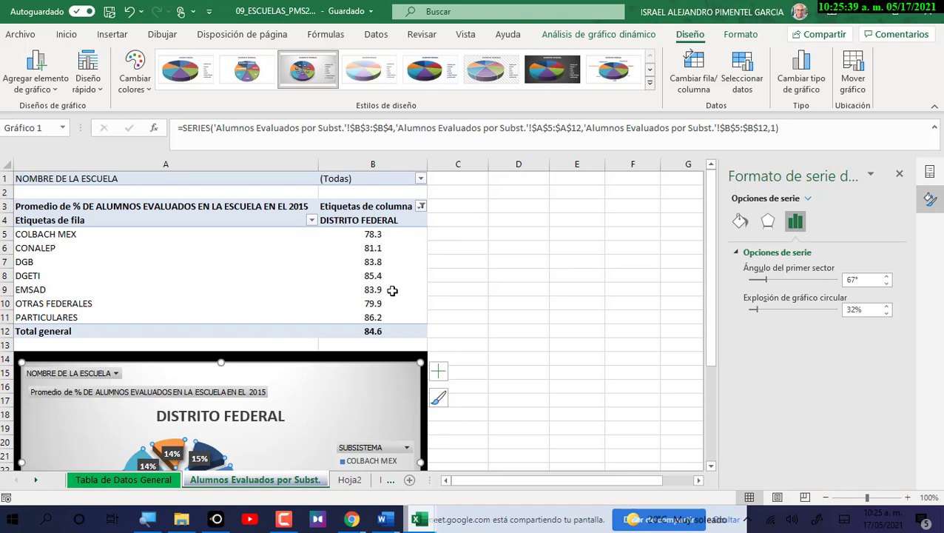
click(289, 318)
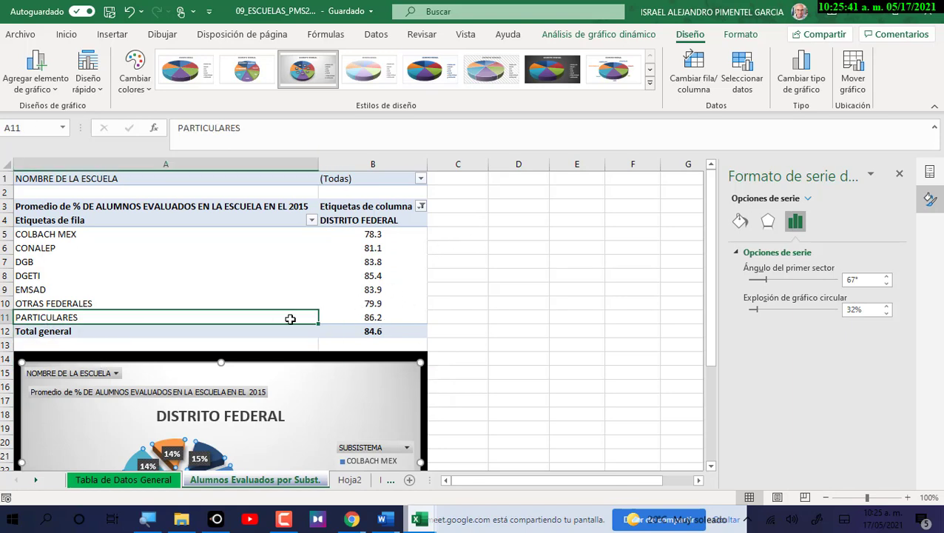
click(374, 318)
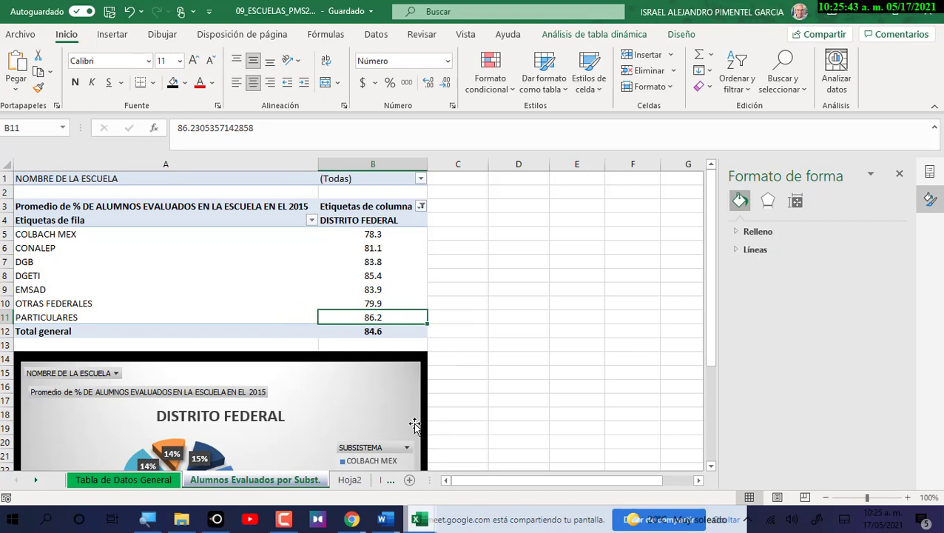
click(376, 278)
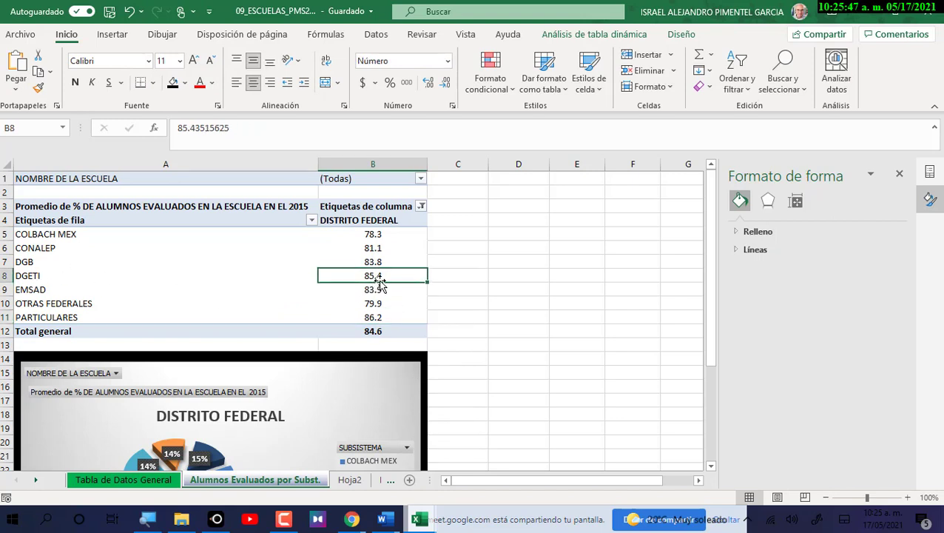
mouse_move(409, 334)
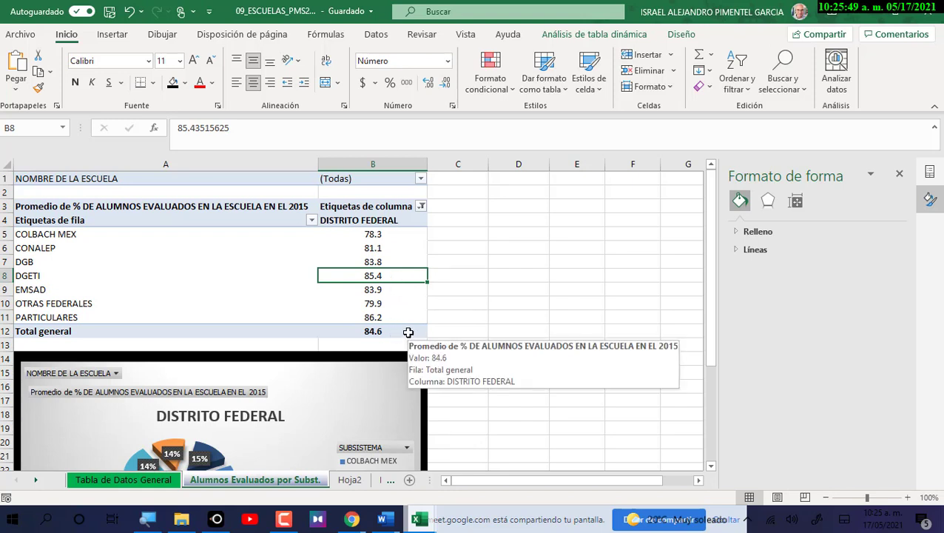
click(378, 237)
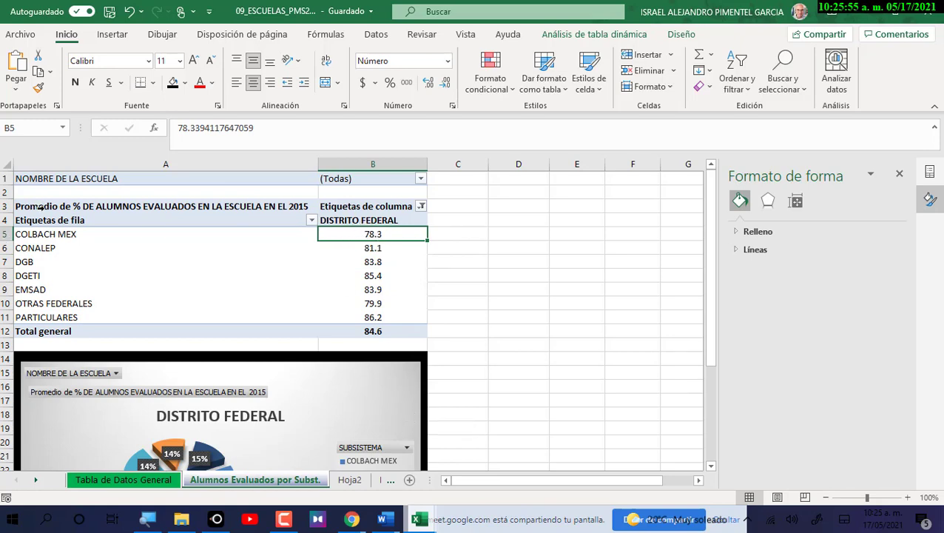
scroll(492, 317, down, 3)
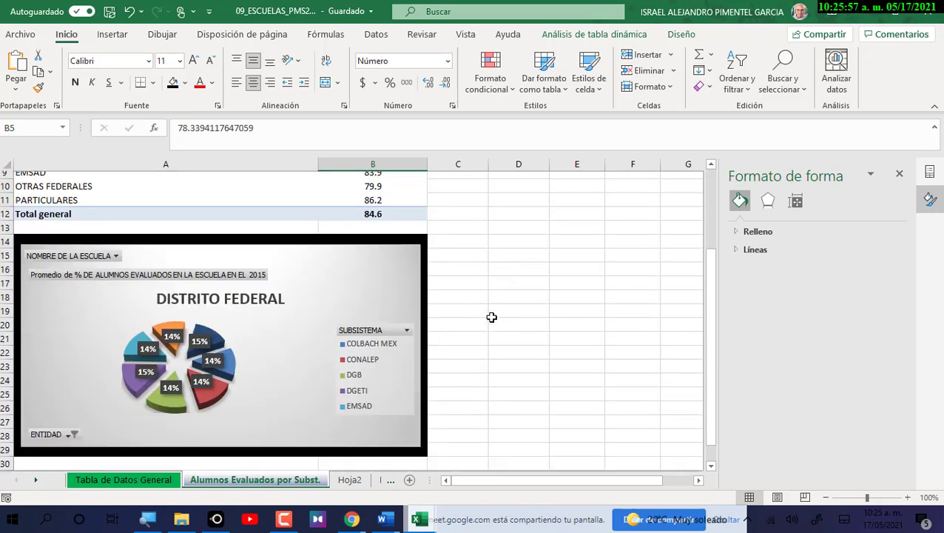
Select the pie series and adjust the sheet zoom around the chart.
click(215, 333)
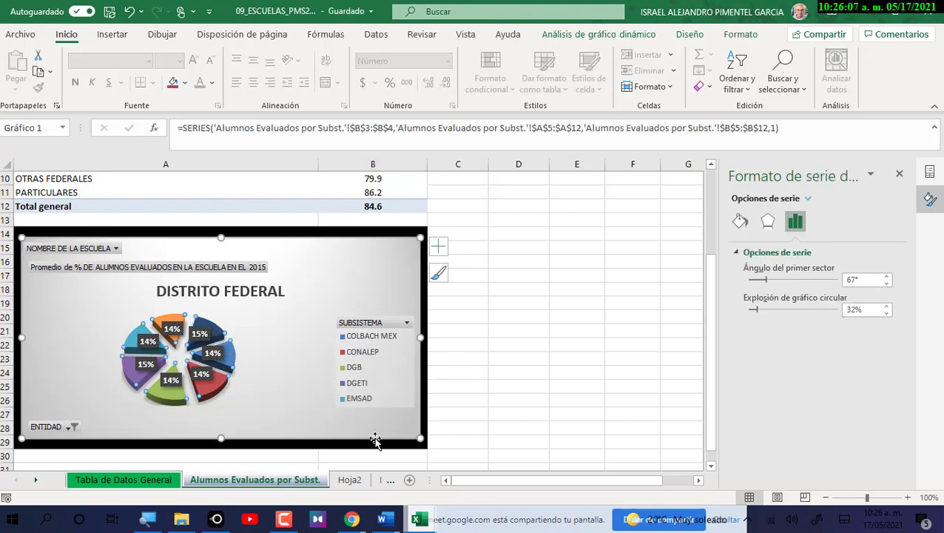
click(907, 498)
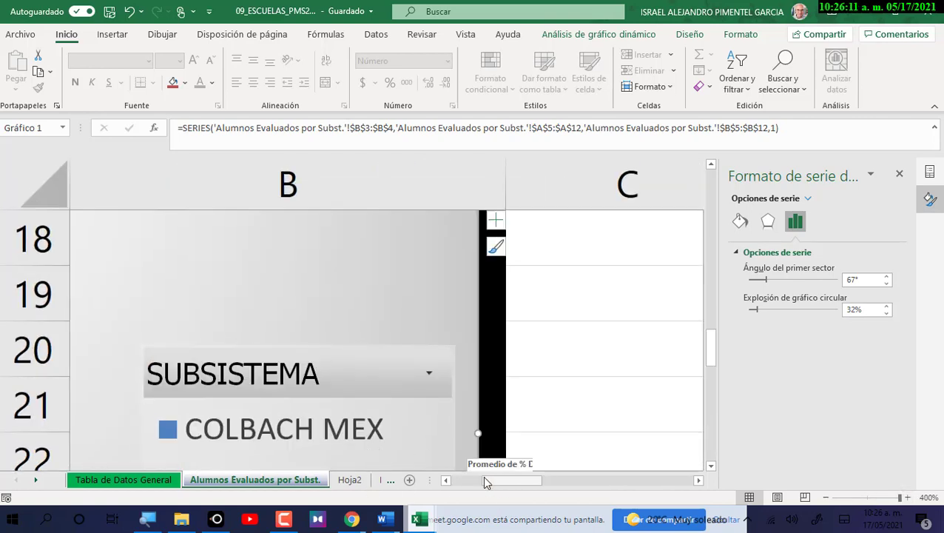
drag(511, 480, 623, 503)
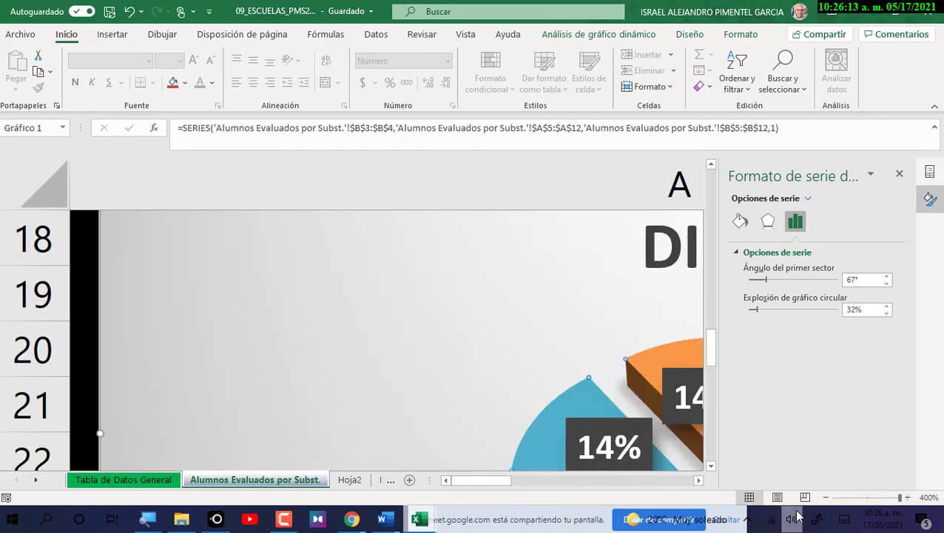
click(826, 498)
click(827, 498)
click(826, 498)
click(827, 498)
click(827, 498)
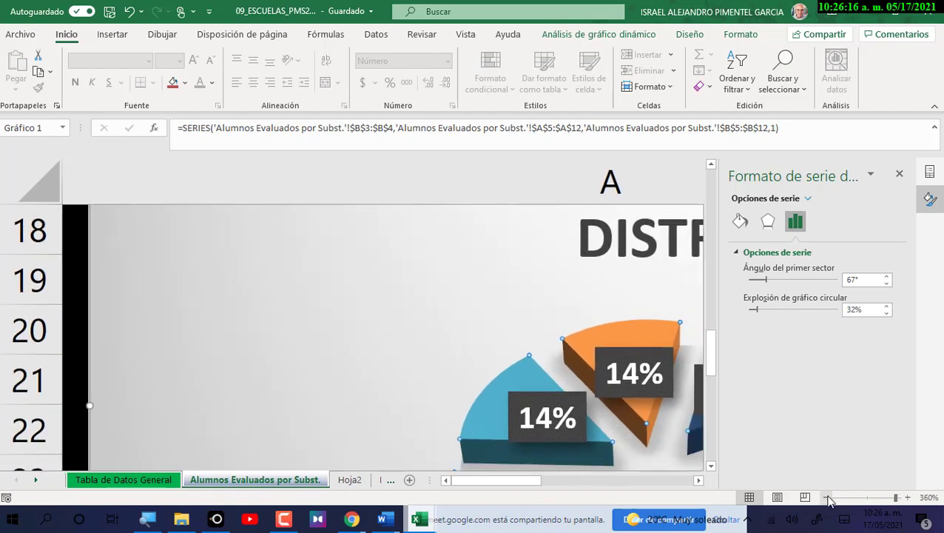
click(827, 498)
Settle the zoom near 166% and select only the dark-blue pie slice.
drag(501, 481, 503, 483)
scroll(491, 429, down, 3)
scroll(491, 430, left, 2)
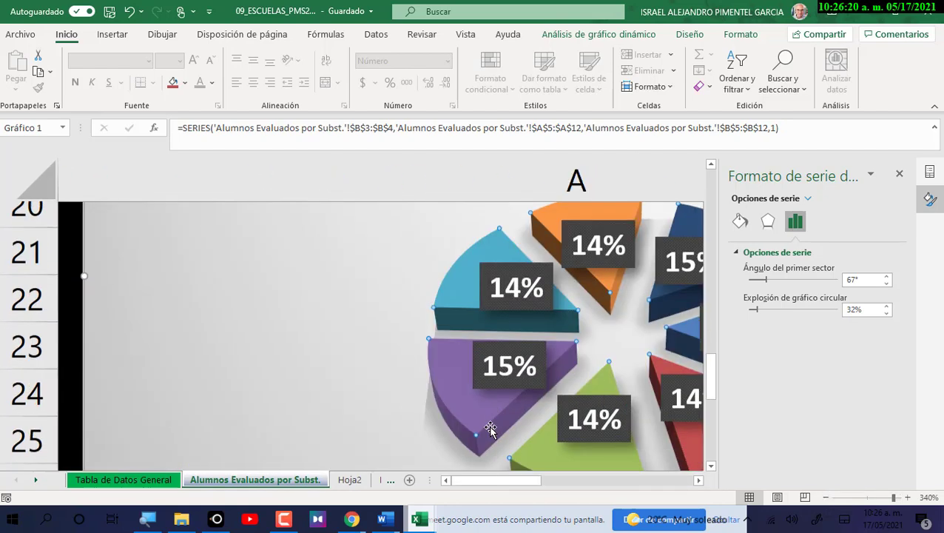
click(833, 498)
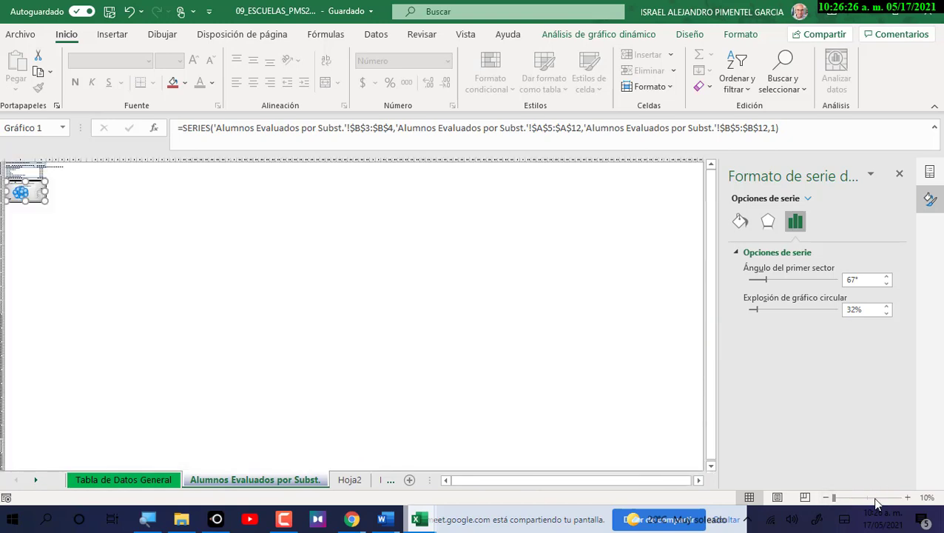
click(874, 497)
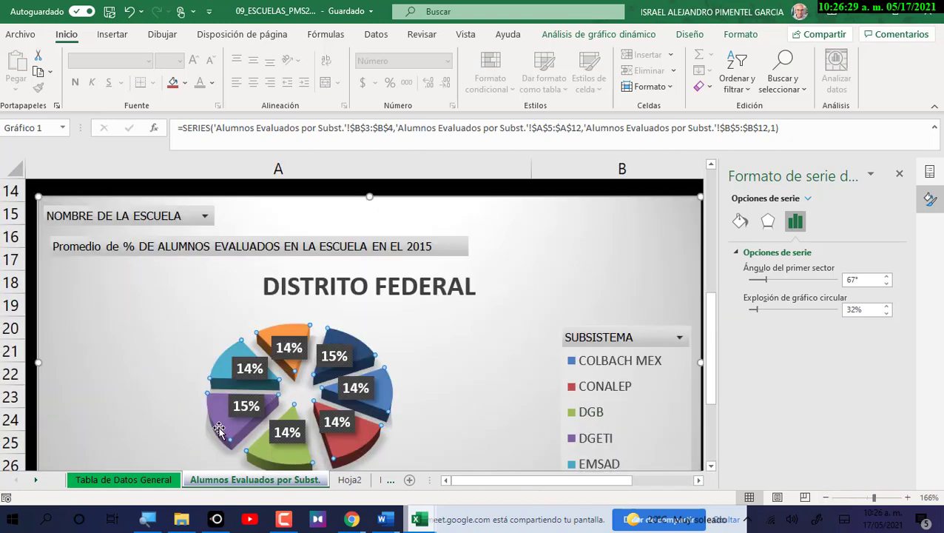
click(357, 353)
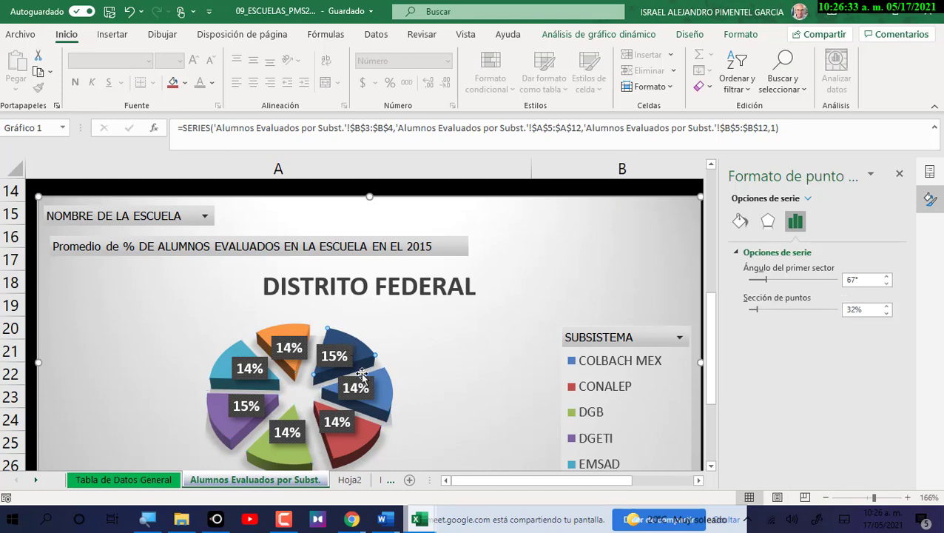
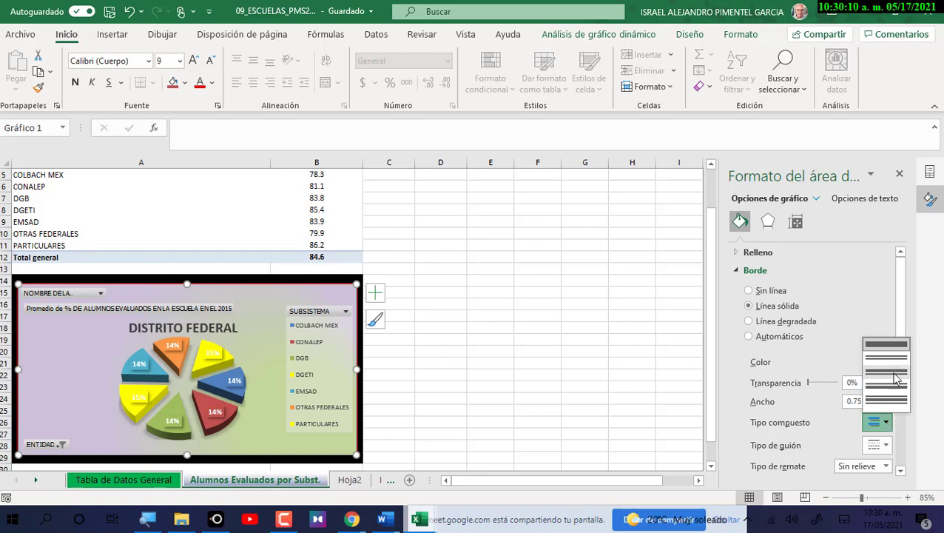
Give the chart area a compound border 4.5 pt wide, then select the pivot table.
click(890, 374)
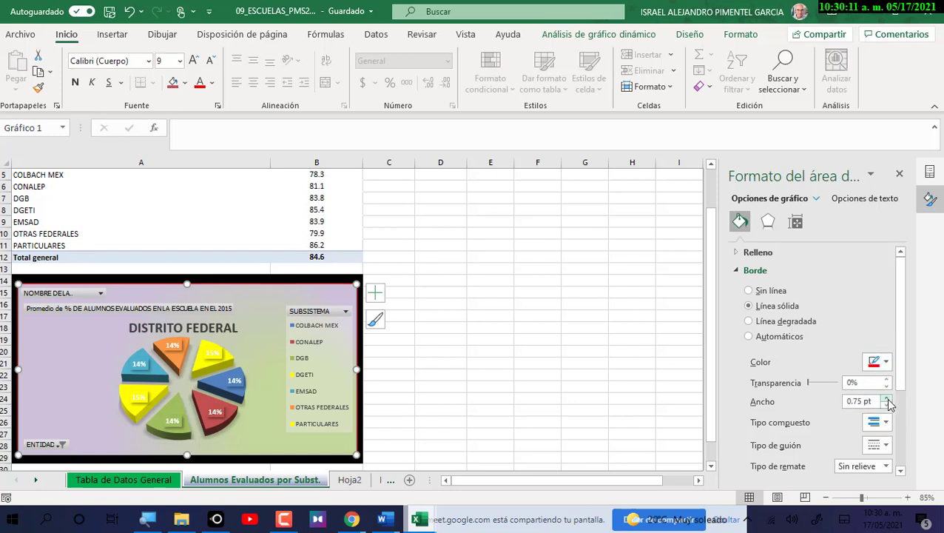
click(888, 398)
click(887, 397)
click(887, 397)
click(887, 397)
click(888, 397)
click(887, 398)
click(887, 397)
click(888, 397)
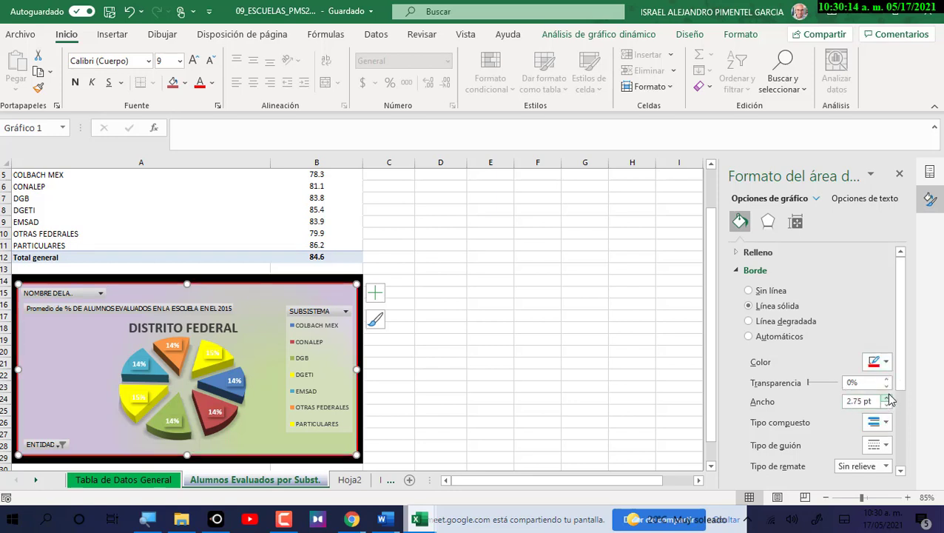
click(888, 397)
click(887, 397)
click(887, 398)
click(887, 397)
click(887, 398)
click(887, 397)
click(887, 398)
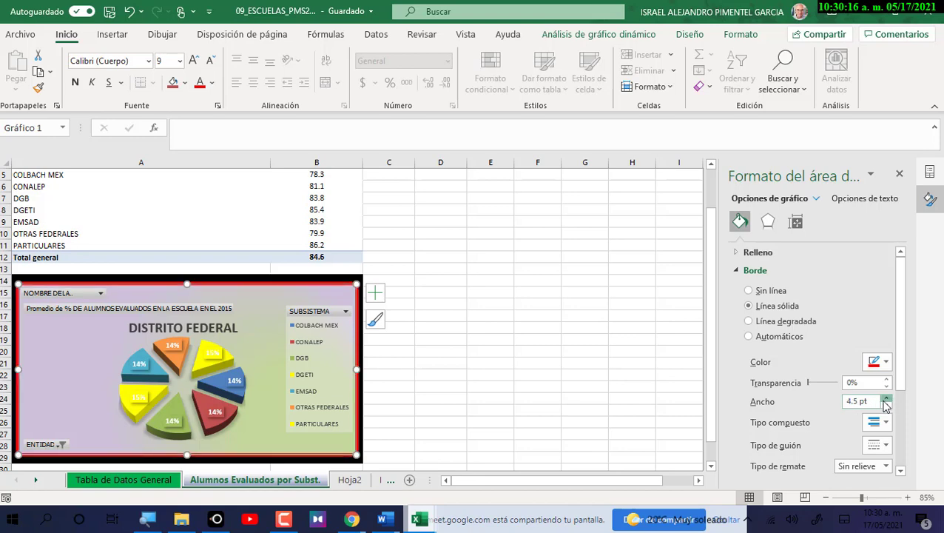
click(618, 373)
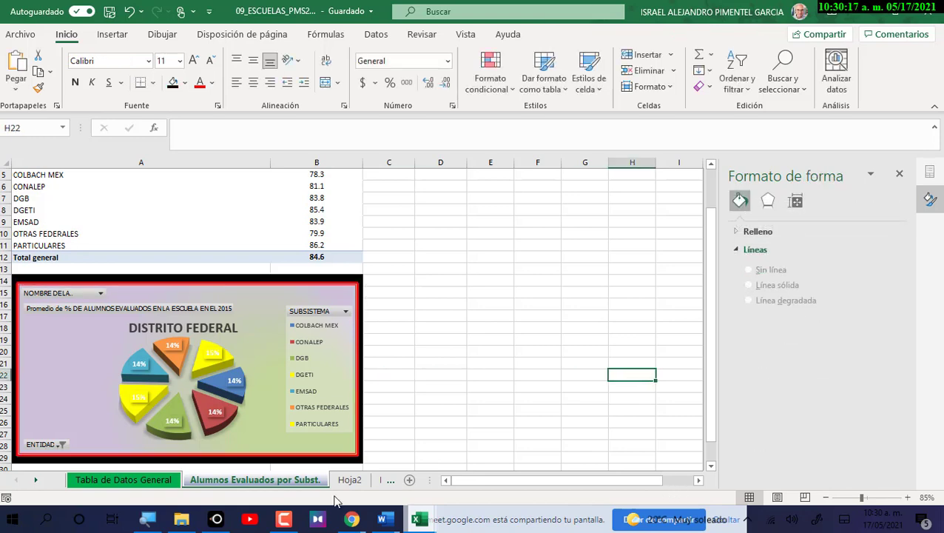
scroll(292, 366, up, 2)
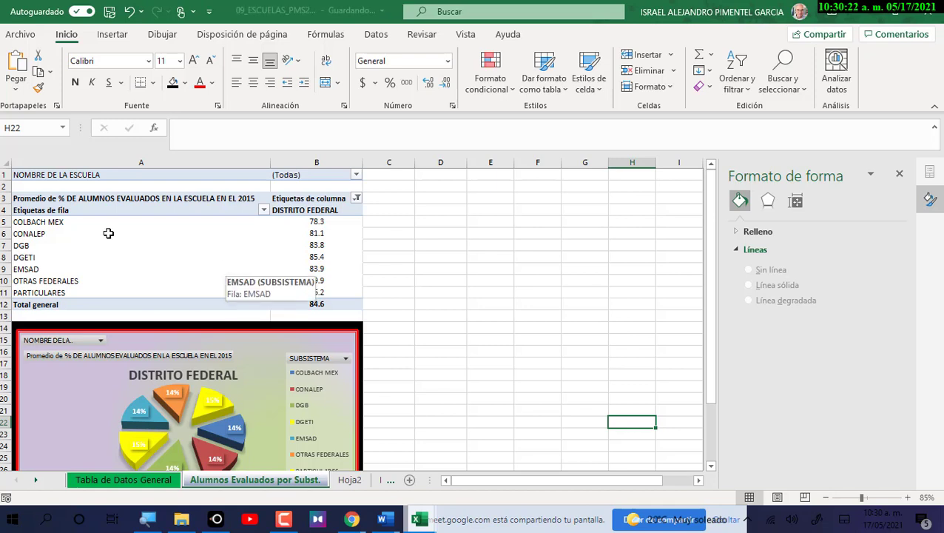
drag(48, 177, 314, 306)
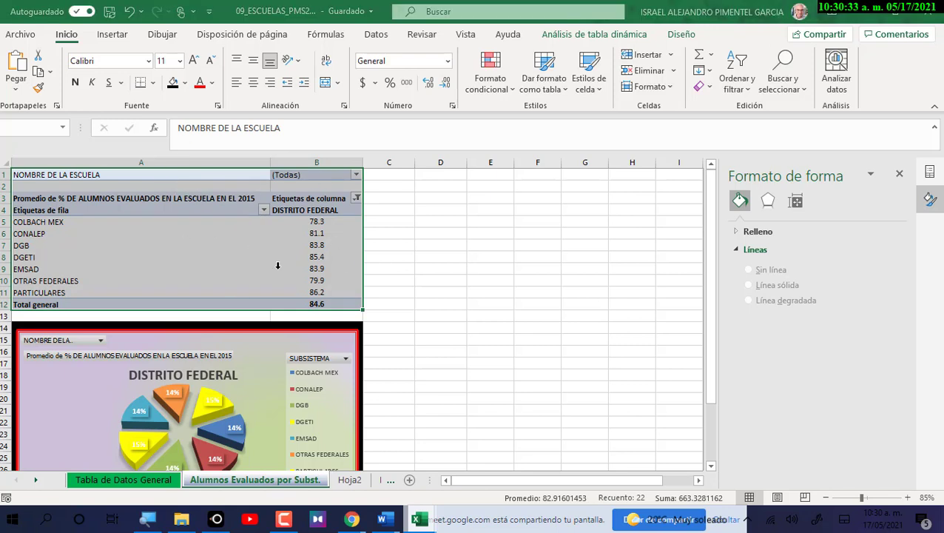
Apply a light red Claro style from the PivotTable Styles gallery to the pivot table.
click(252, 198)
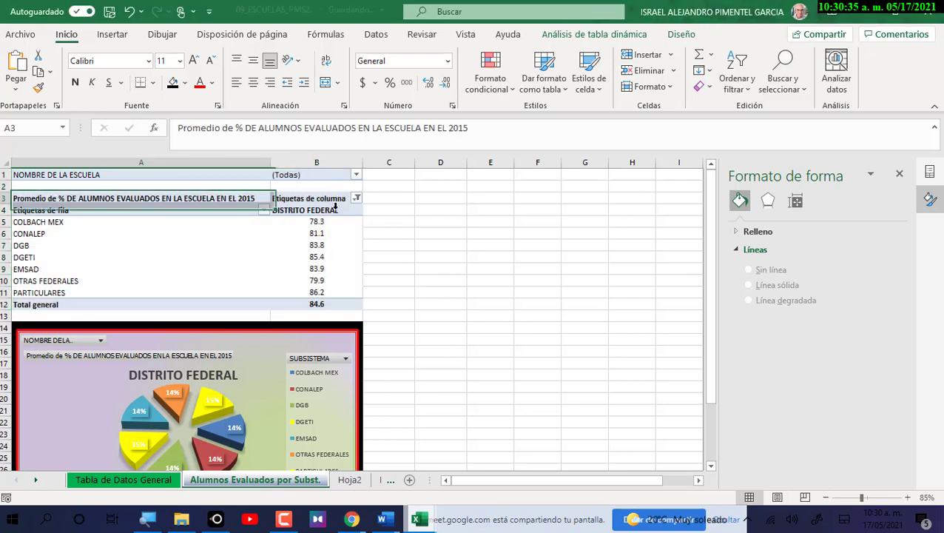
click(572, 37)
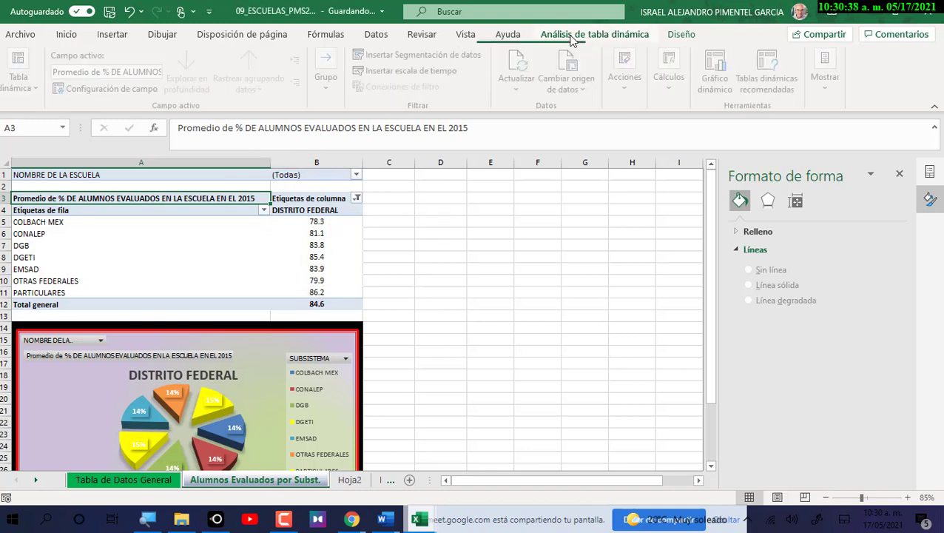
click(675, 36)
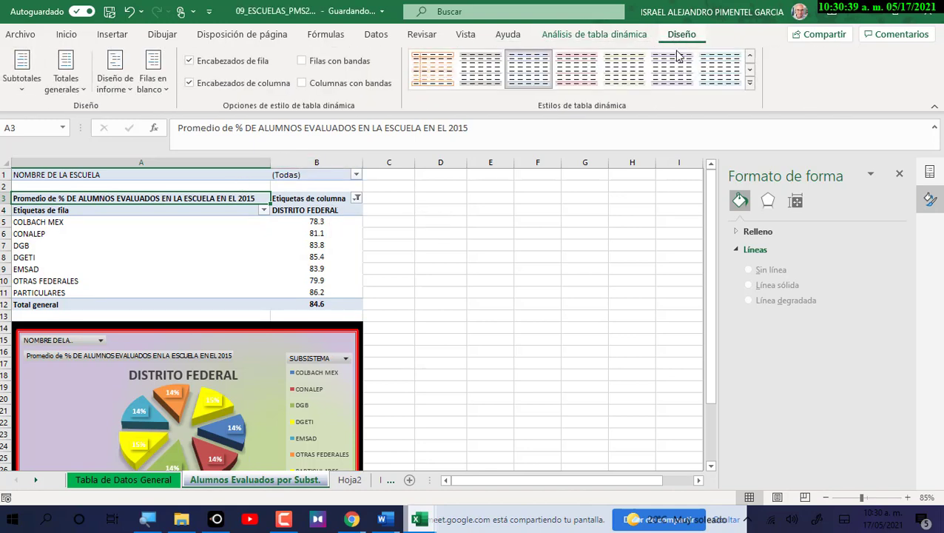
click(745, 82)
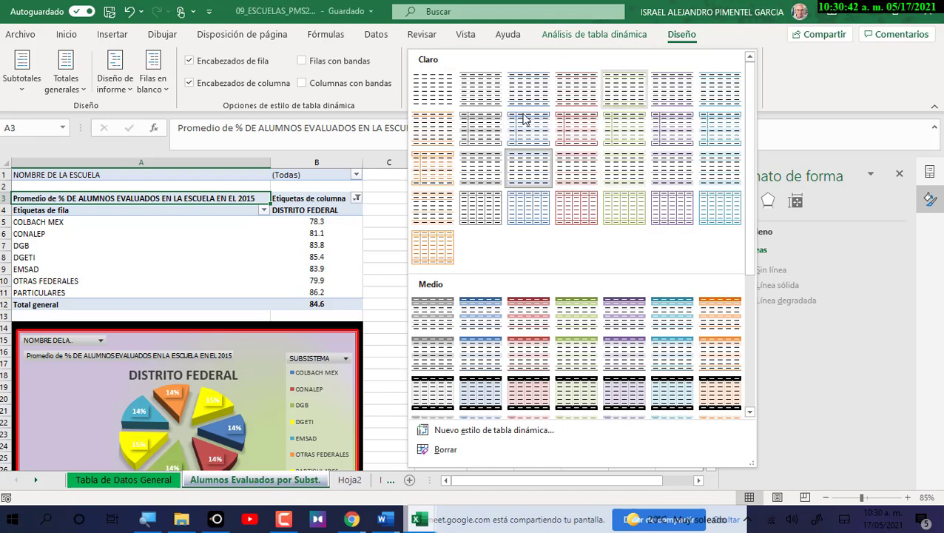
click(596, 176)
click(375, 195)
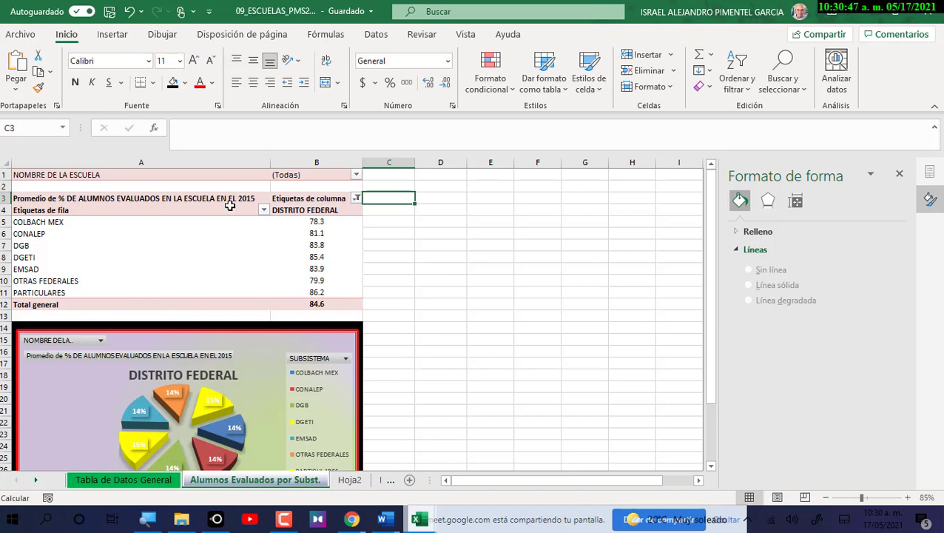
click(194, 199)
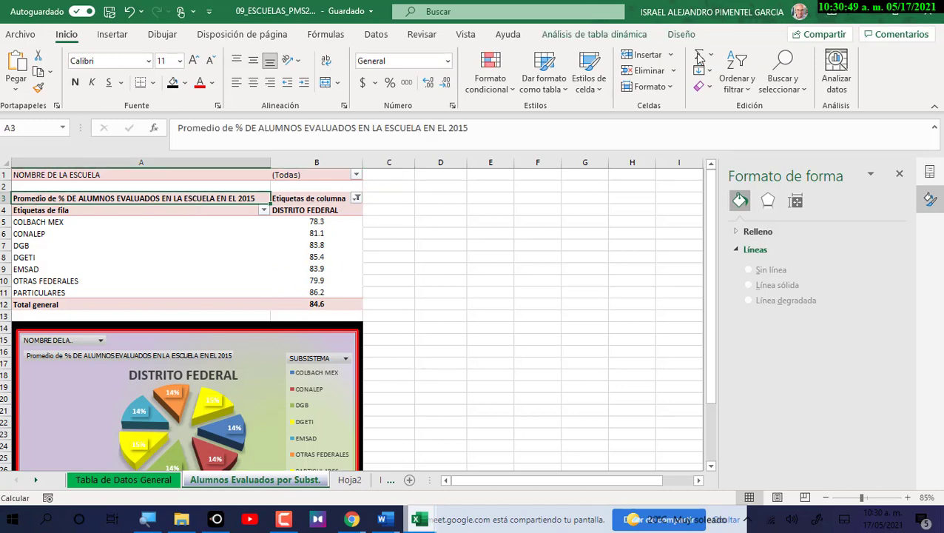
click(681, 34)
click(750, 84)
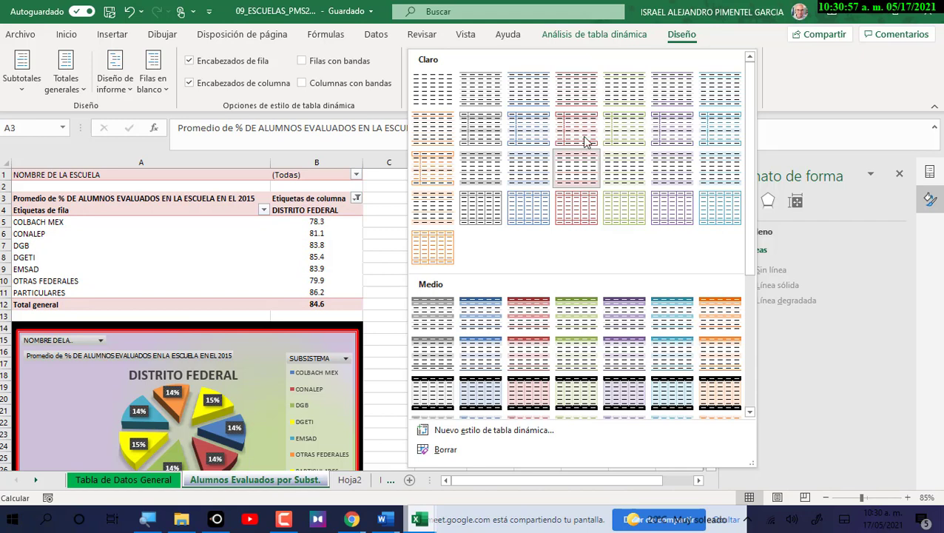
click(579, 164)
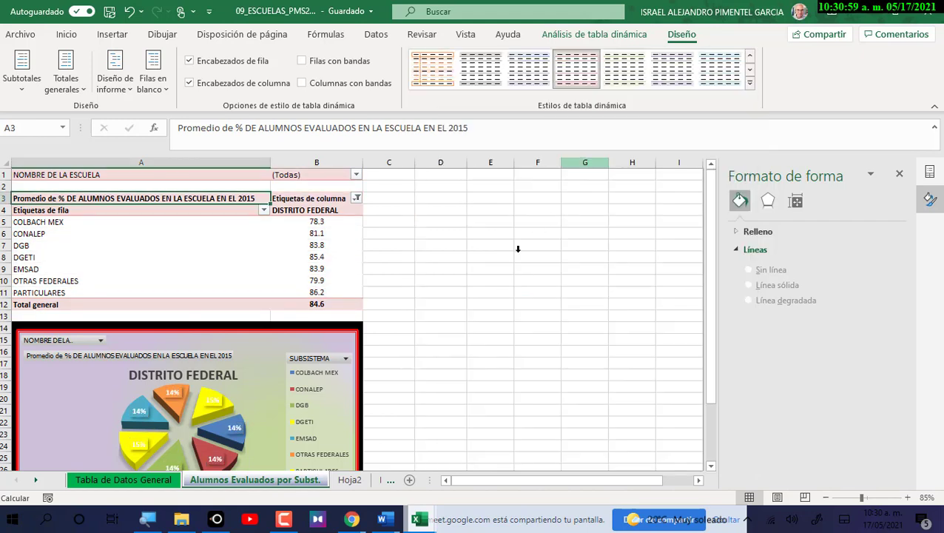
click(529, 257)
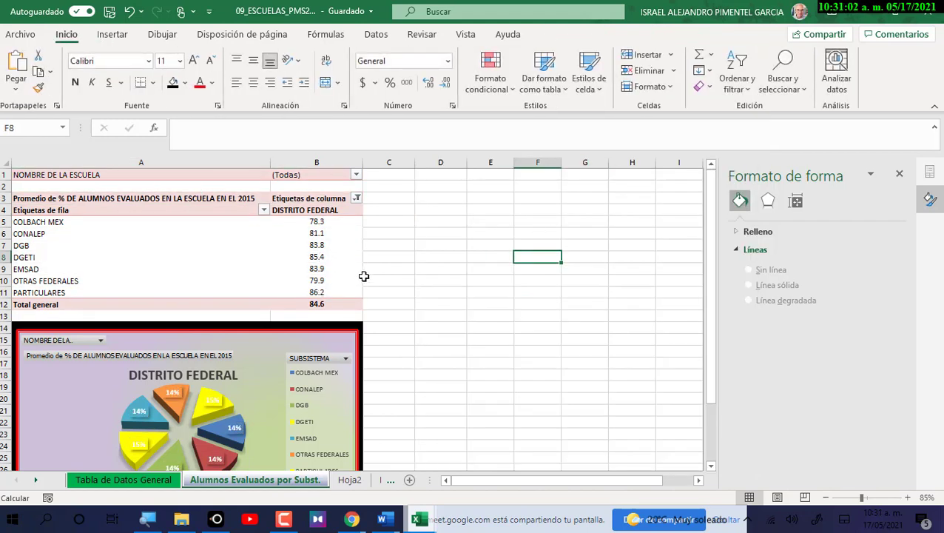
Scroll the sheet to review the styled pivot table and the red-bordered pie chart.
scroll(327, 285, down, 1)
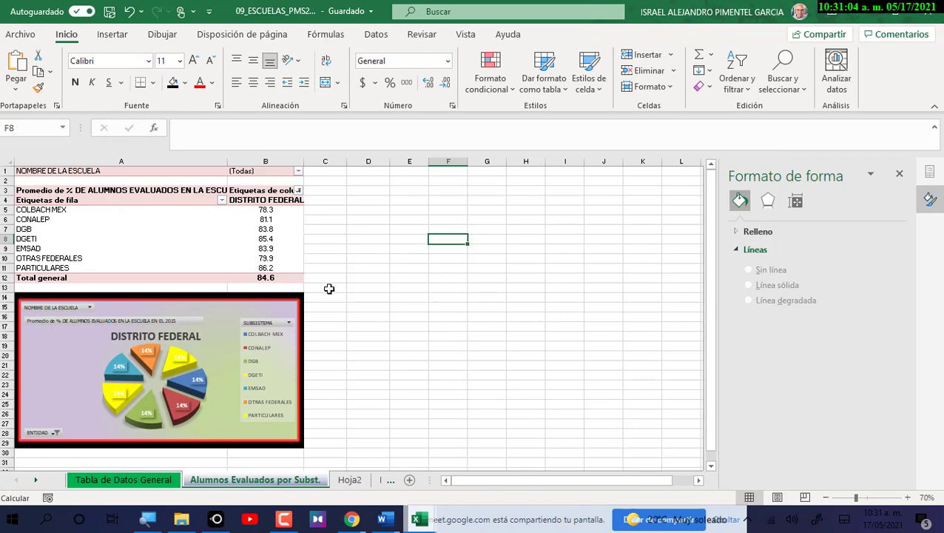
scroll(334, 285, up, 1)
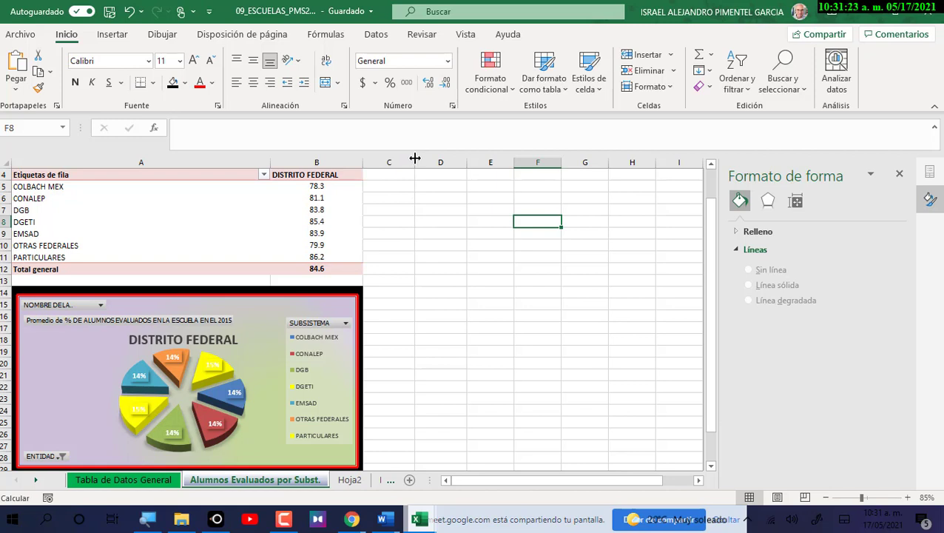
scroll(377, 189, up, 1)
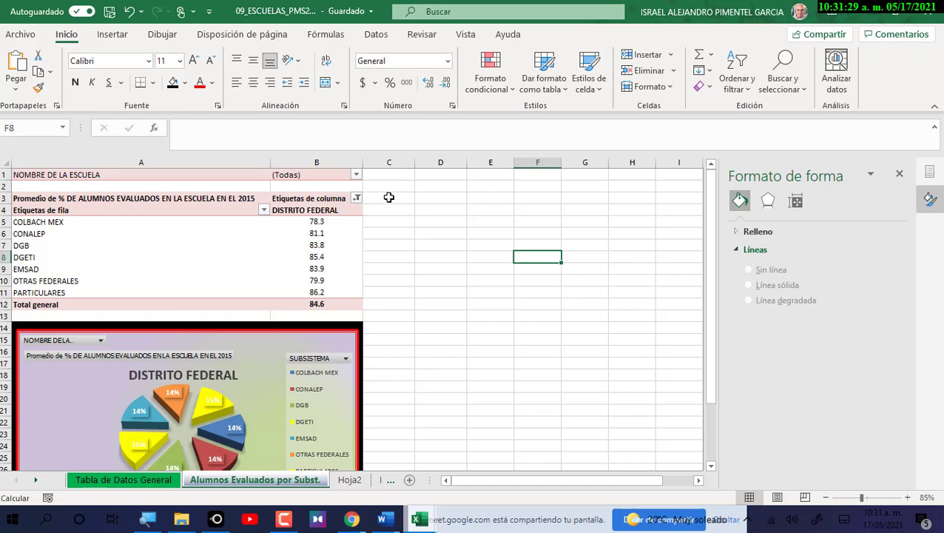
scroll(416, 209, down, 1)
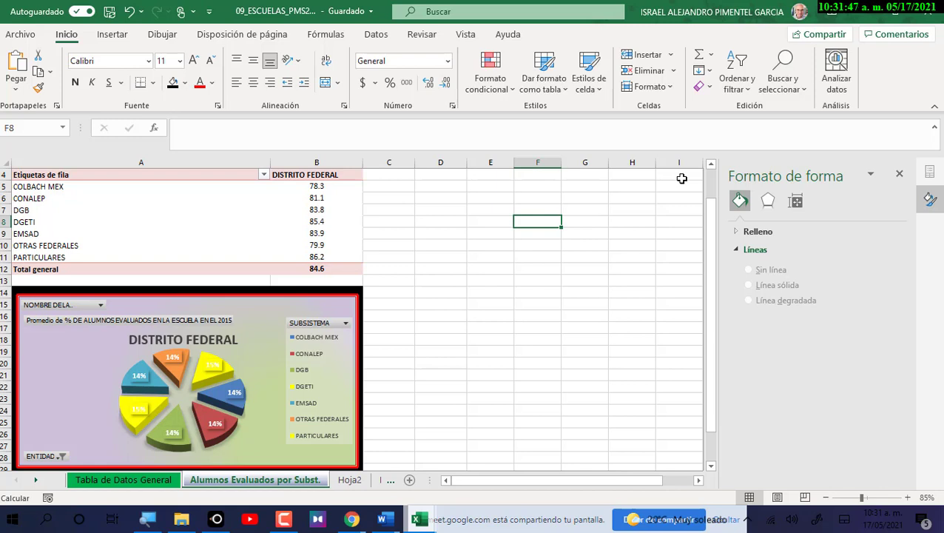
Switch to Chrome and bring up the Google Classroom class page.
click(356, 523)
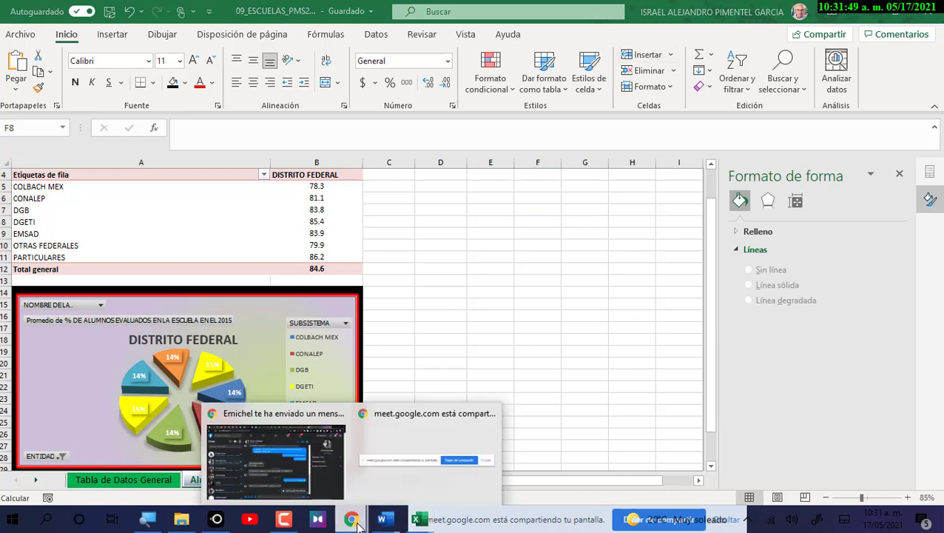
click(304, 458)
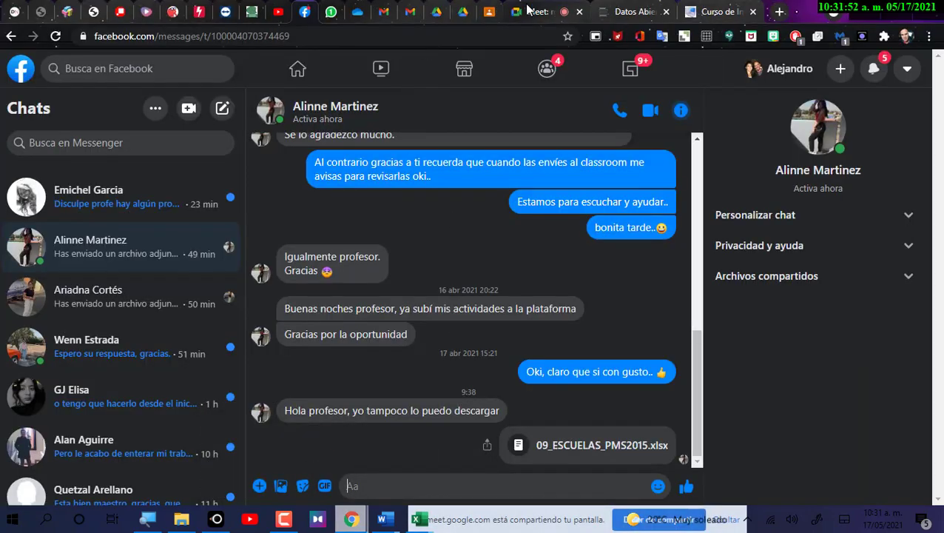
click(492, 14)
scroll(355, 140, up, 15)
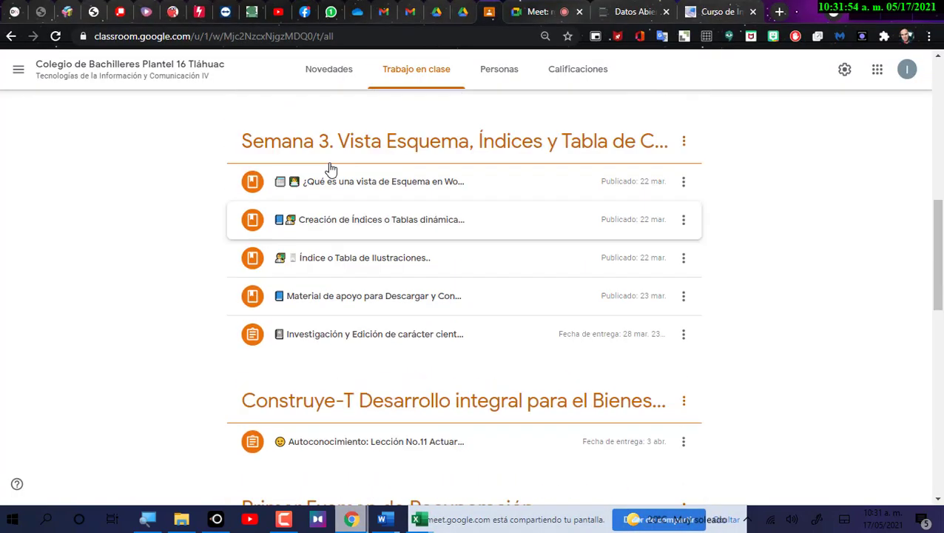
Expand and collapse the Pase de Lista Semanal post, then go to the Curso de Informática Básica tab.
click(426, 255)
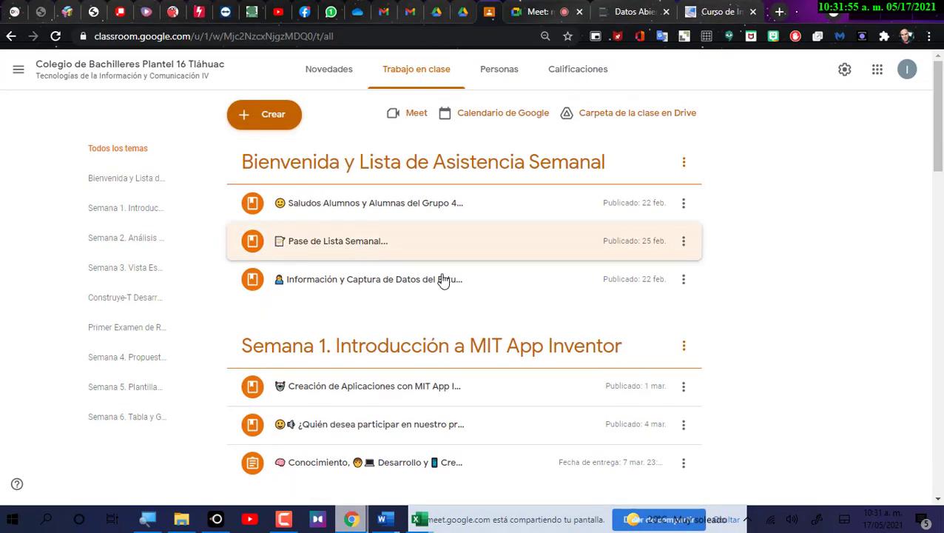
scroll(448, 285, down, 2)
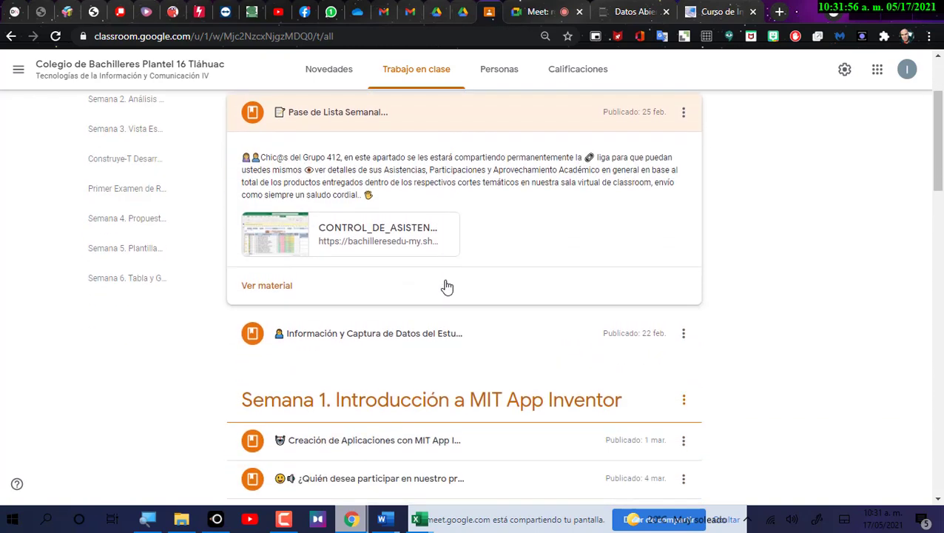
click(360, 119)
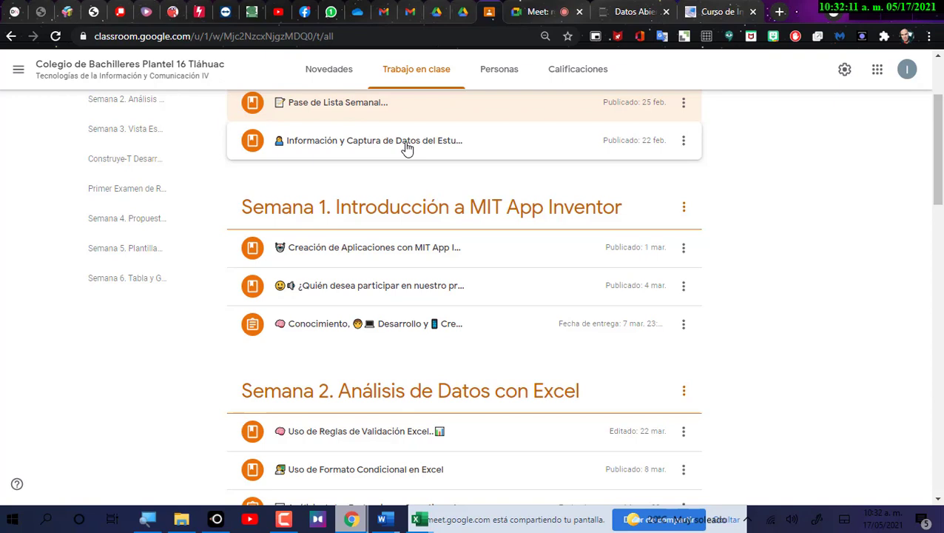
scroll(352, 181, up, 2)
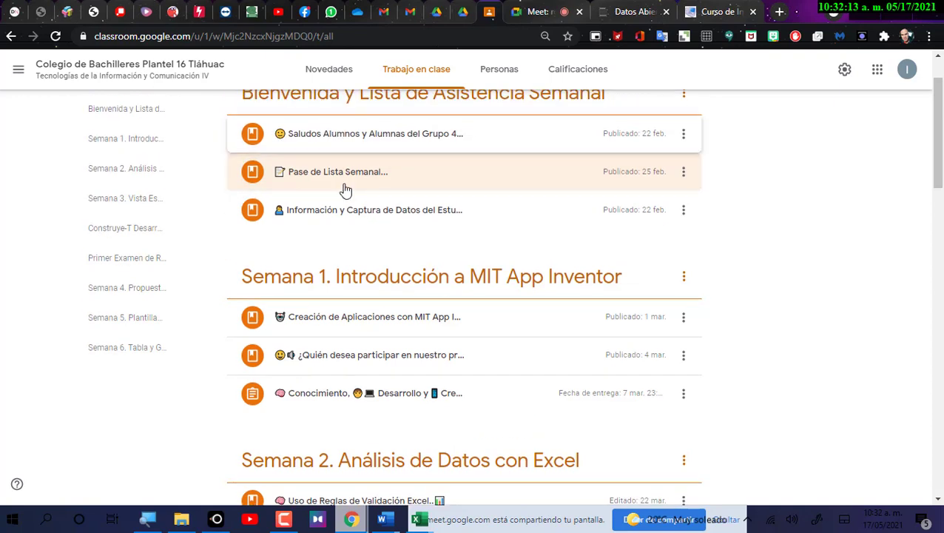
click(707, 16)
Search Google for 'descargar office 365 para estudiantes' in a new tab.
click(781, 13)
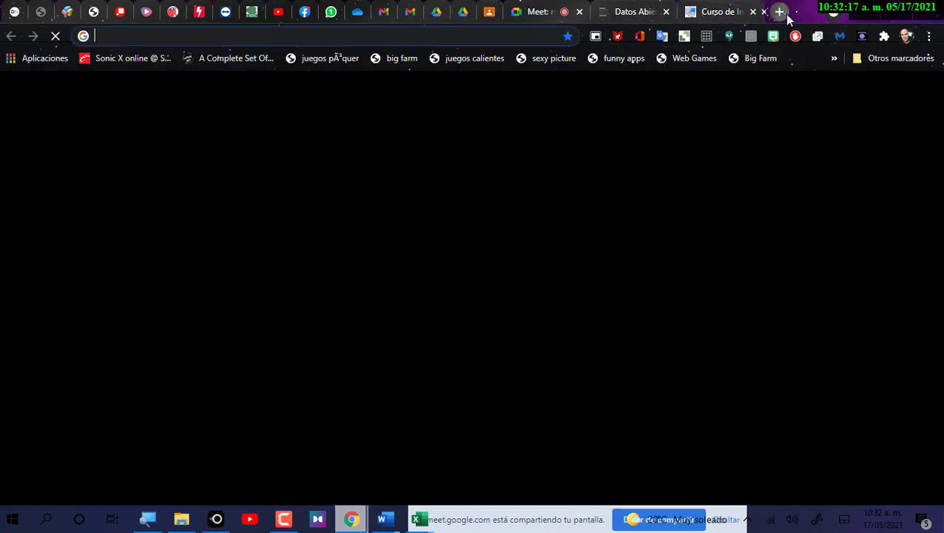
text(des)
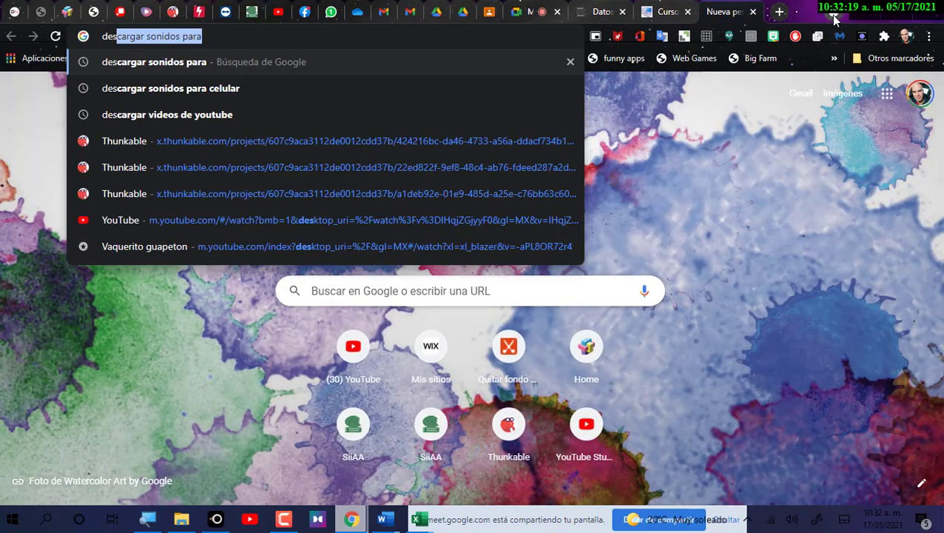
text(car)
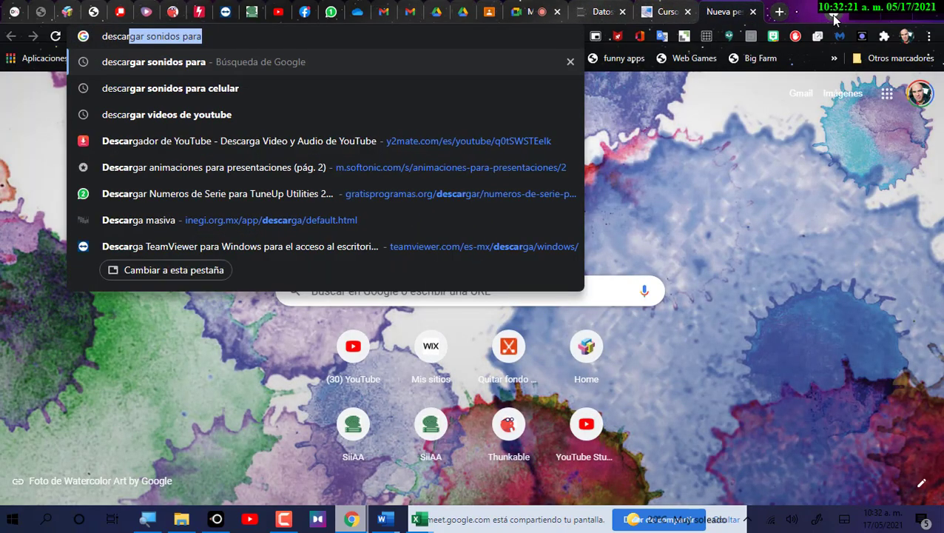
text(gar offci)
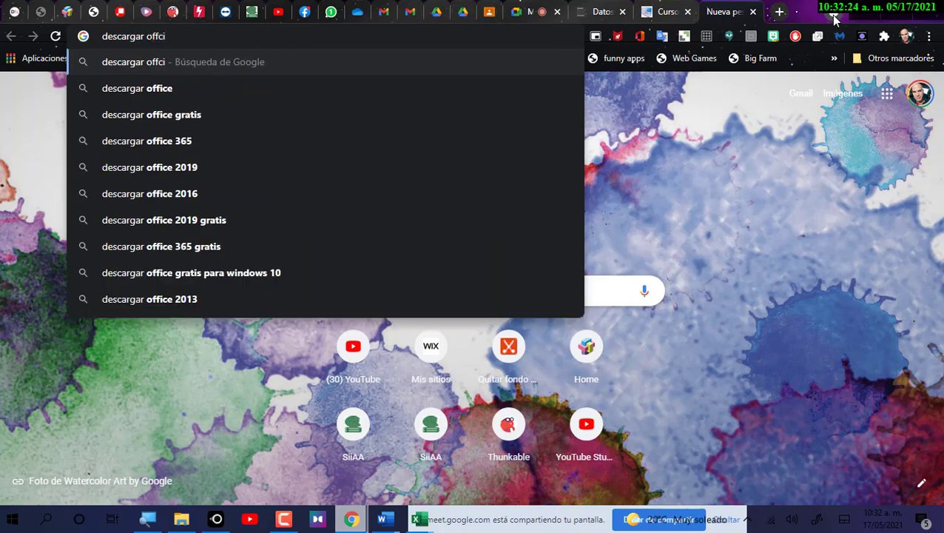
key(BackSpace)
text(e)
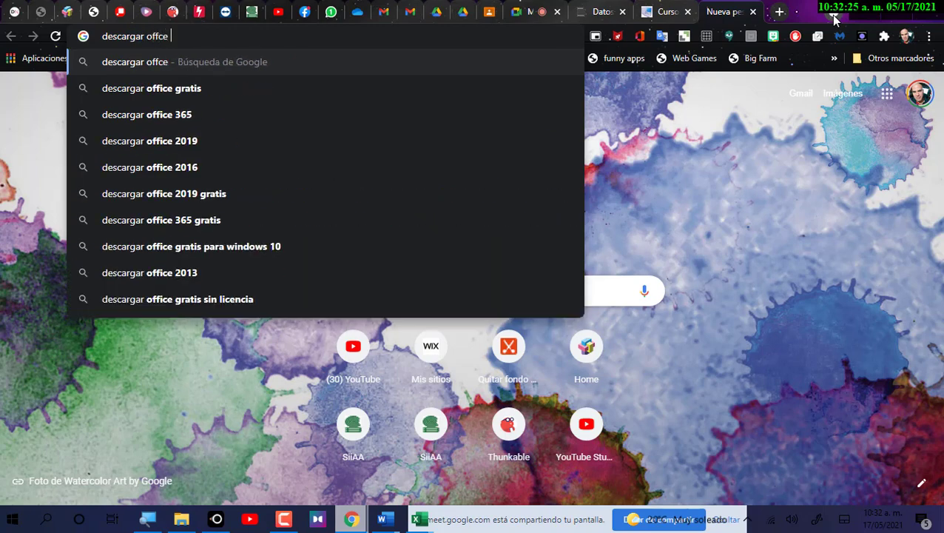
key(BackSpace)
key(BackSpace)
text(ice )
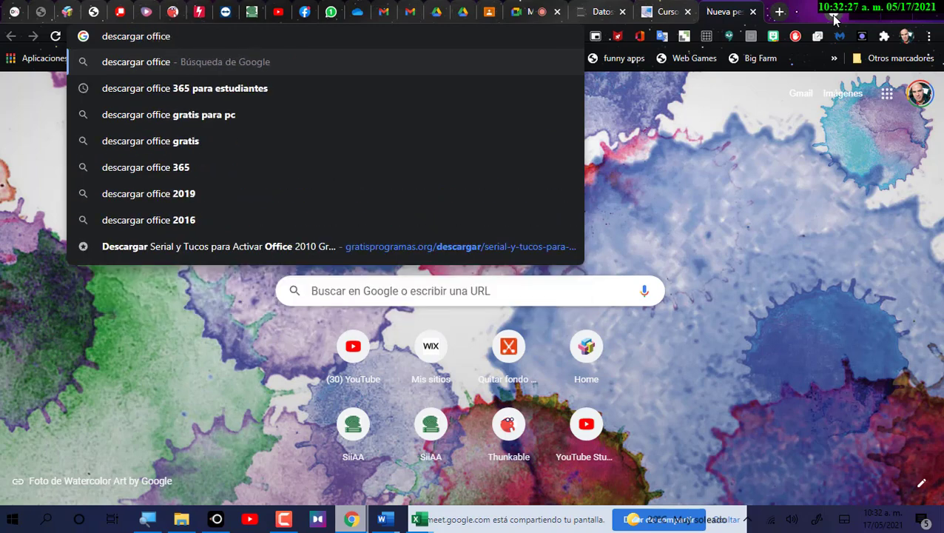
text(365 para es)
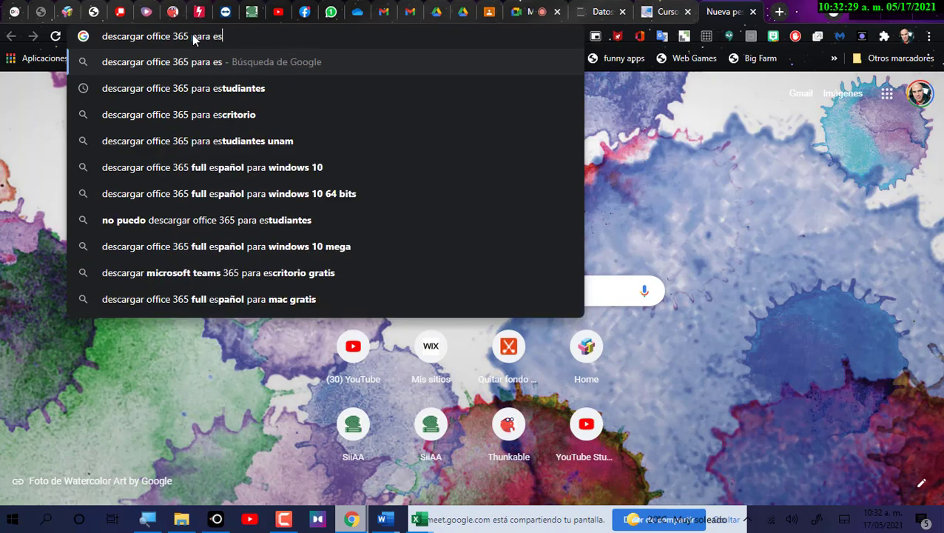
text(tudiantes)
key(Return)
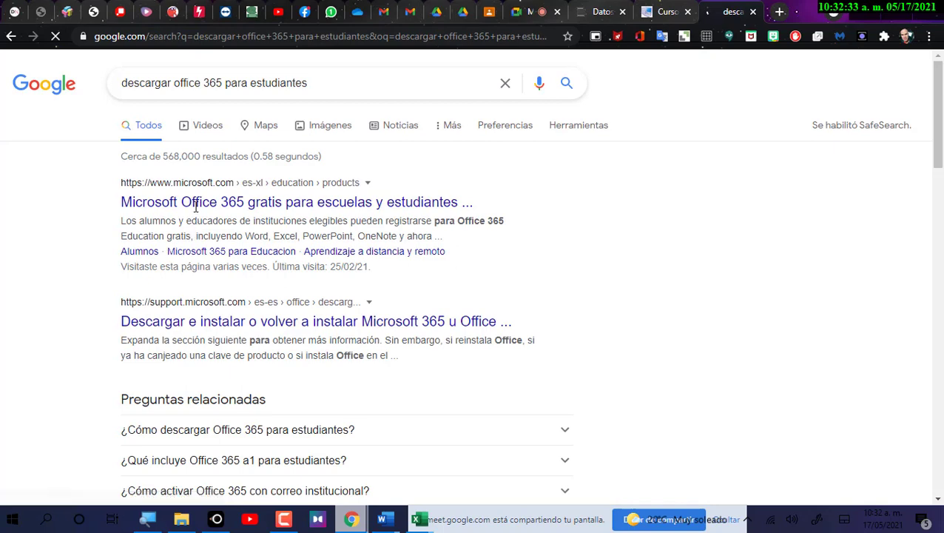
Open Microsoft's Office 365 for schools result and submit the school e-mail address.
click(220, 207)
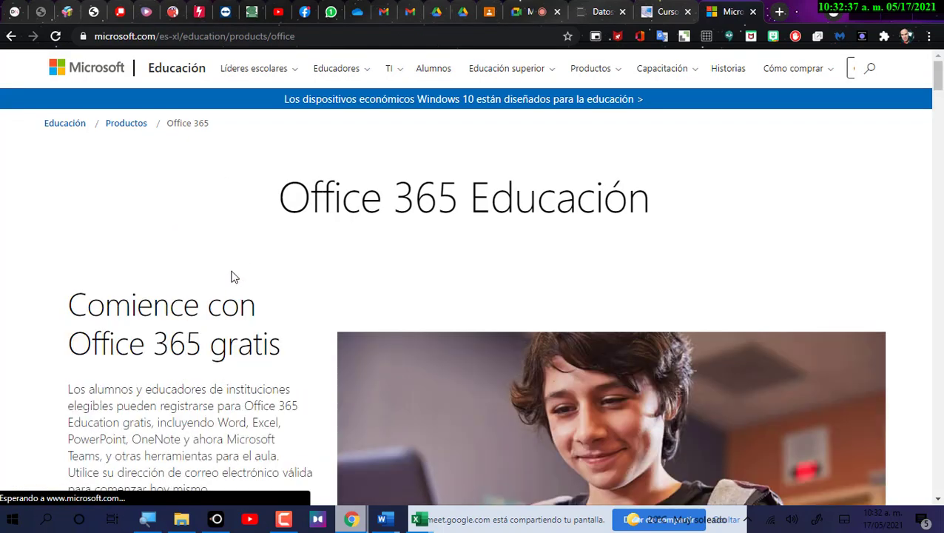
scroll(148, 222, down, 5)
click(163, 159)
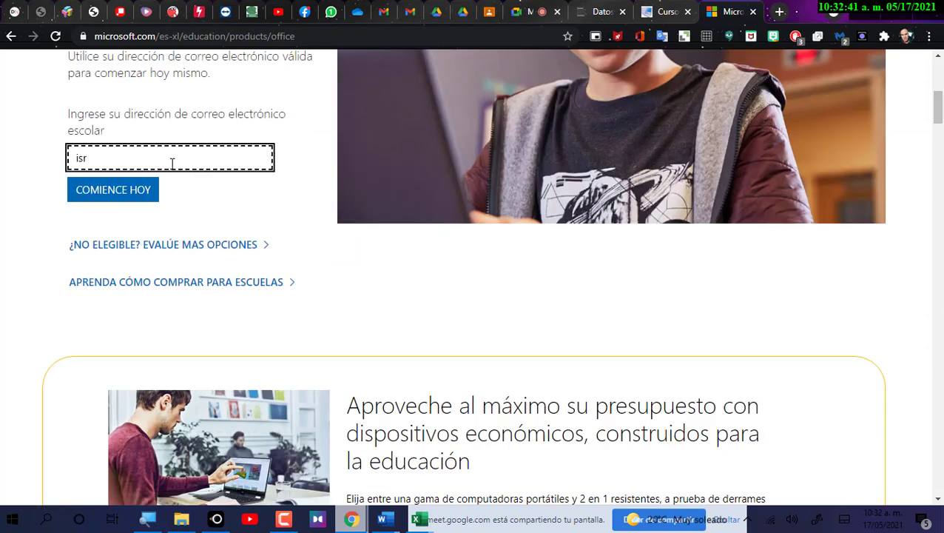
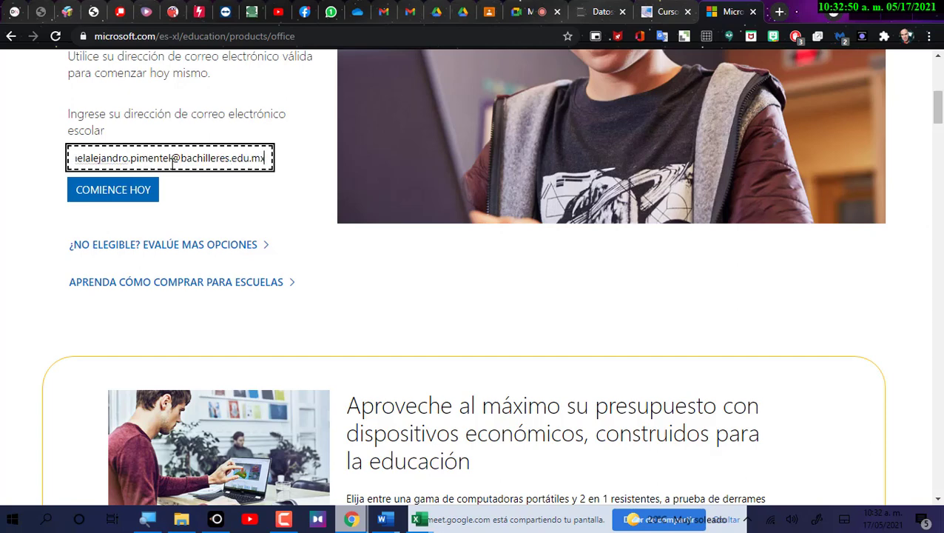
key(Return)
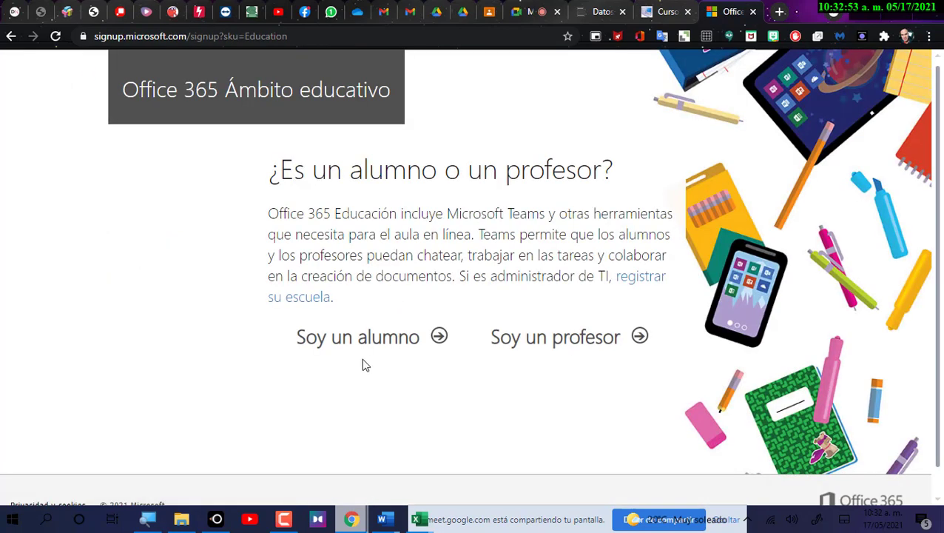
Sign up as a teacher, sign in with the existing account, then open Office's other installation options.
click(418, 338)
click(640, 337)
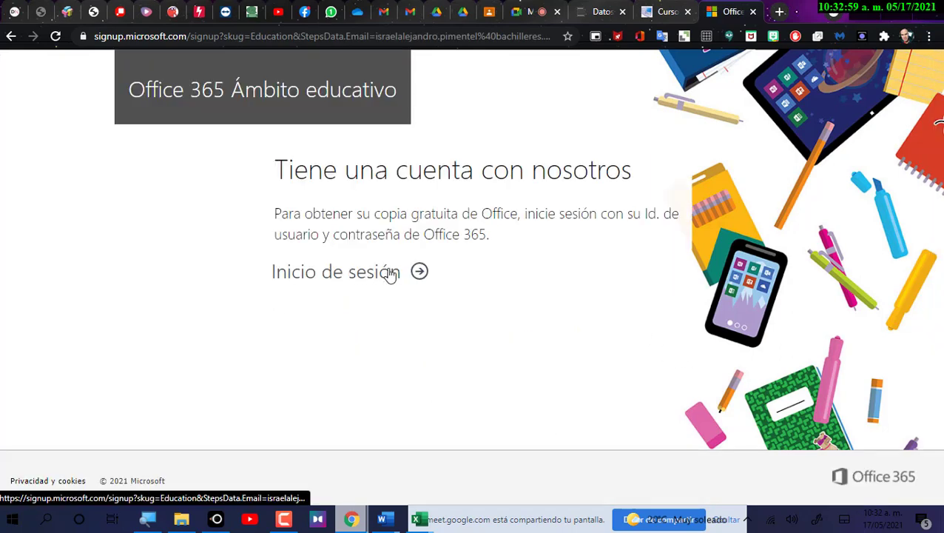
click(390, 273)
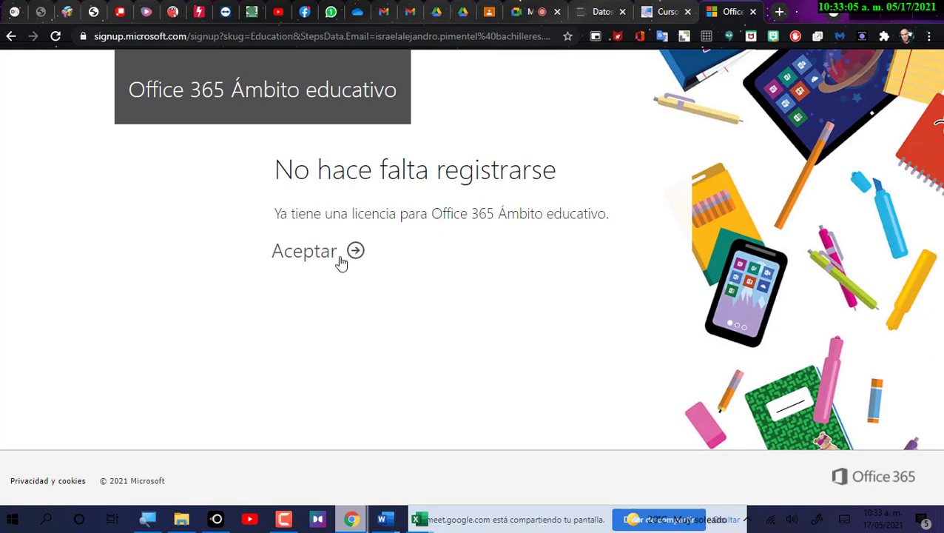
click(354, 250)
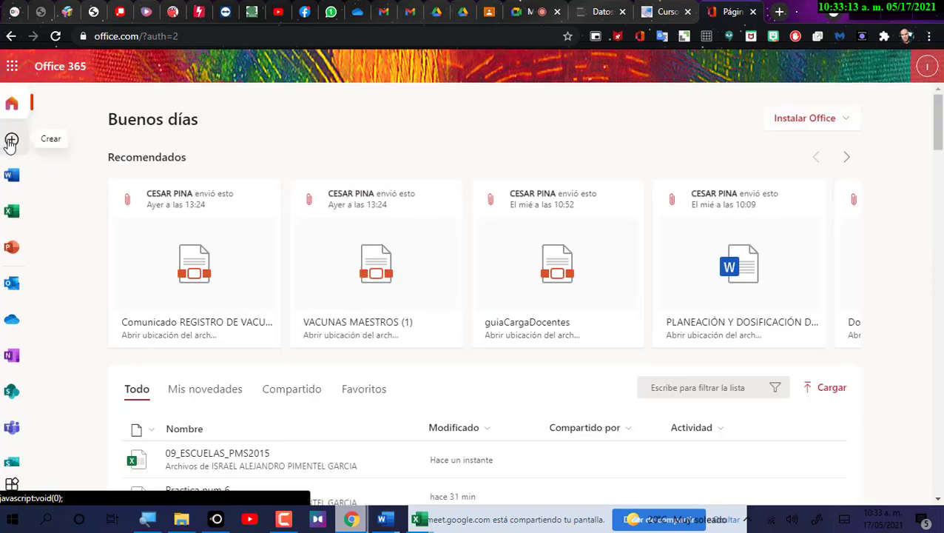
click(849, 120)
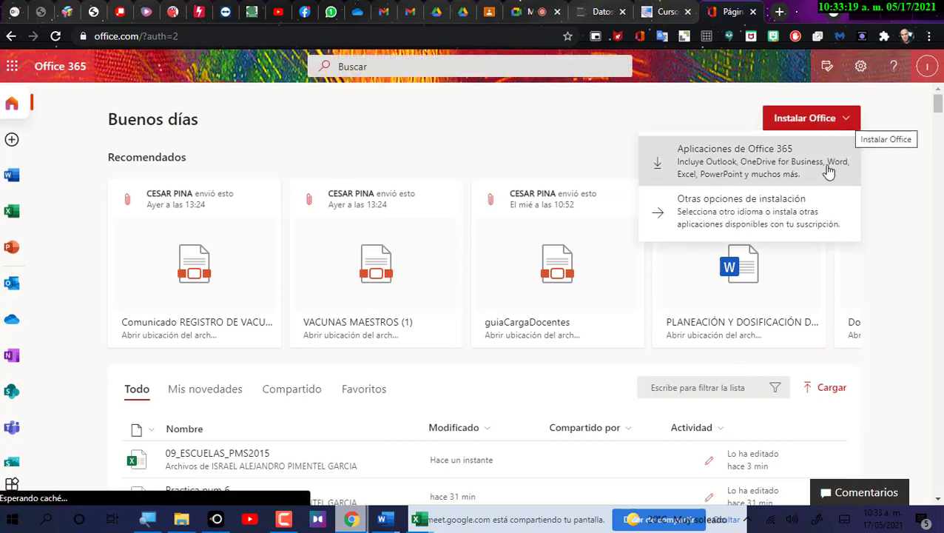
click(796, 223)
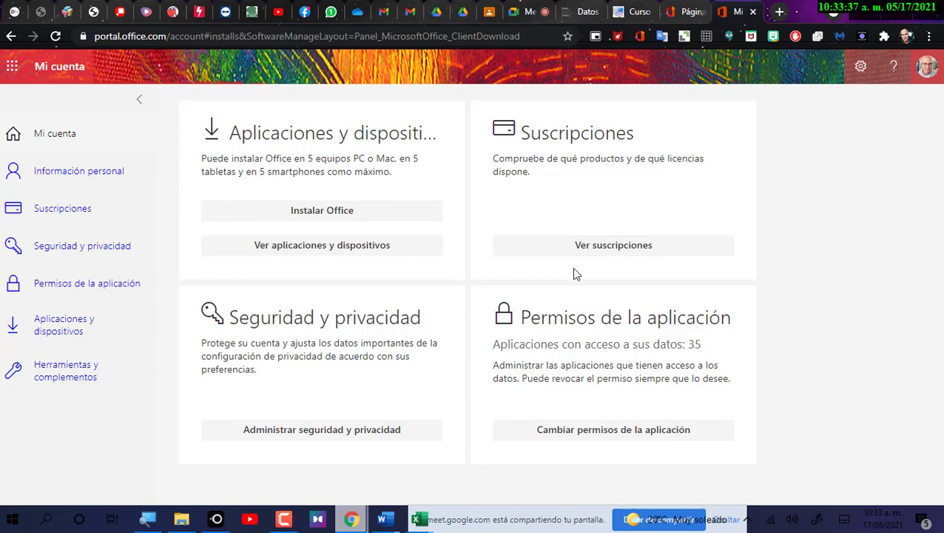
View apps and devices, checking the Idioma list (keeping español) and the DISPOSITIVOS list.
click(365, 252)
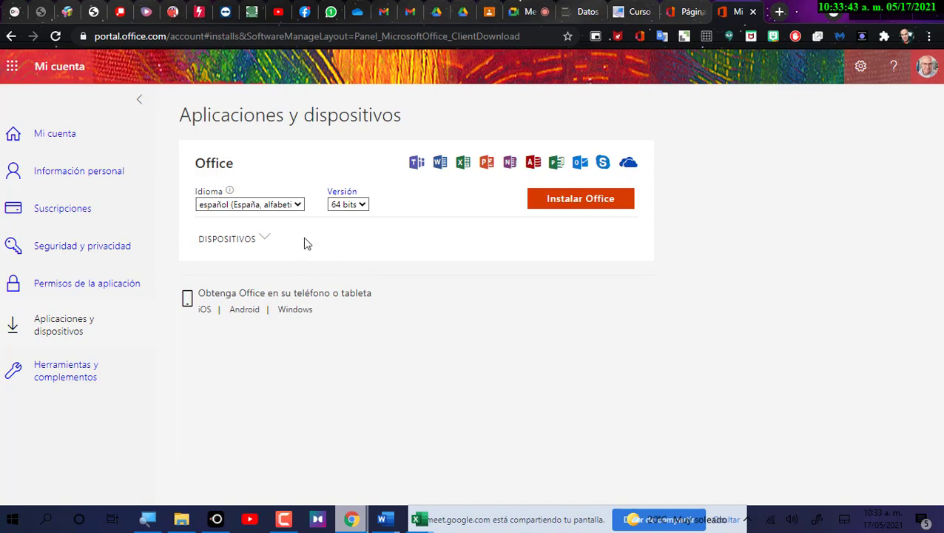
click(297, 208)
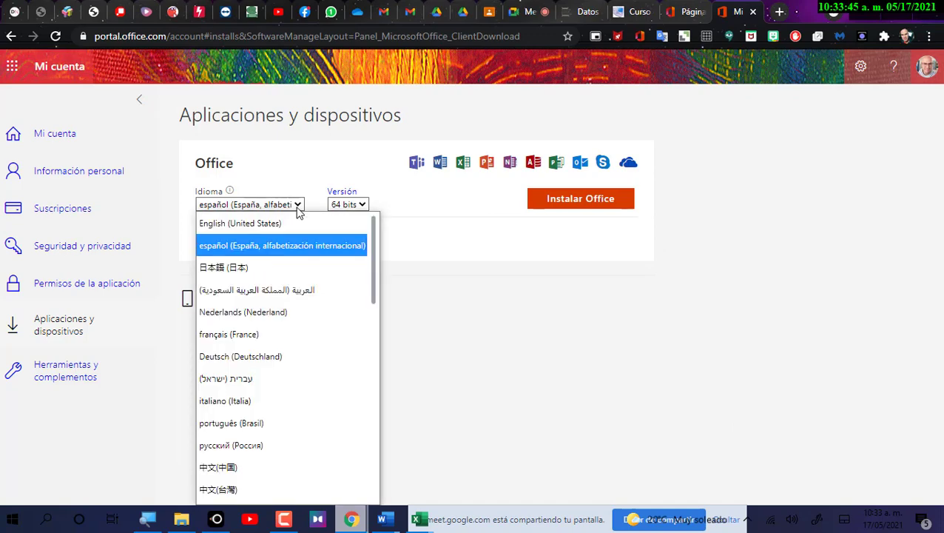
click(297, 208)
click(266, 239)
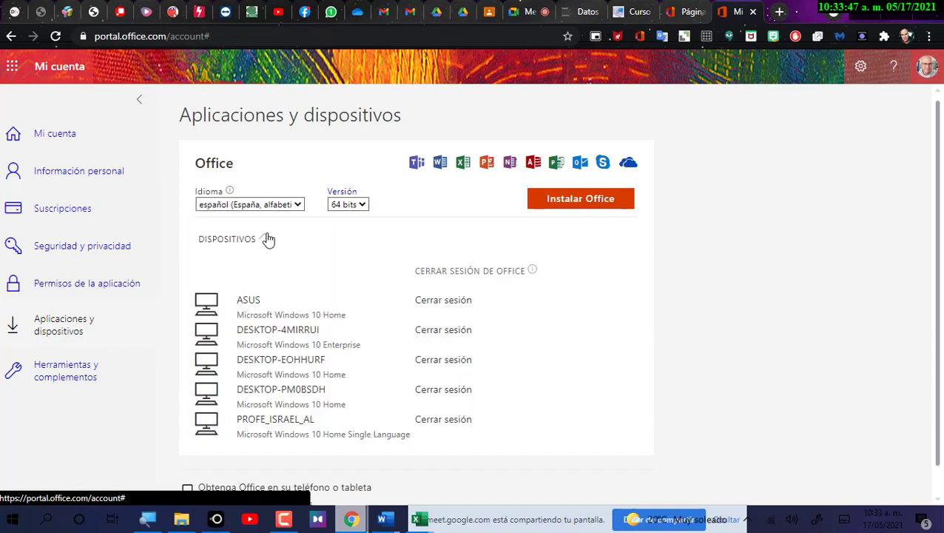
click(267, 239)
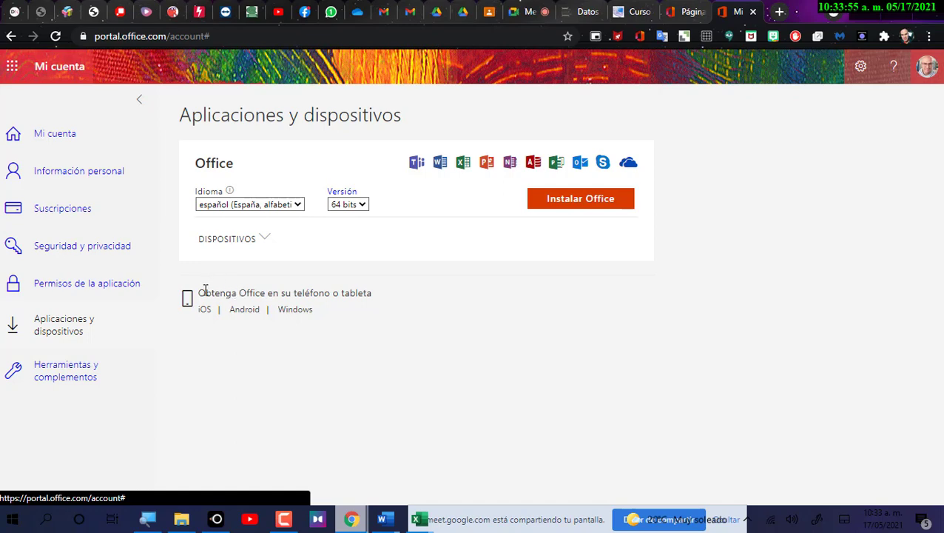
Highlight the Office phones and tablets text and open the Office app page for iOS.
drag(206, 293, 376, 295)
click(373, 326)
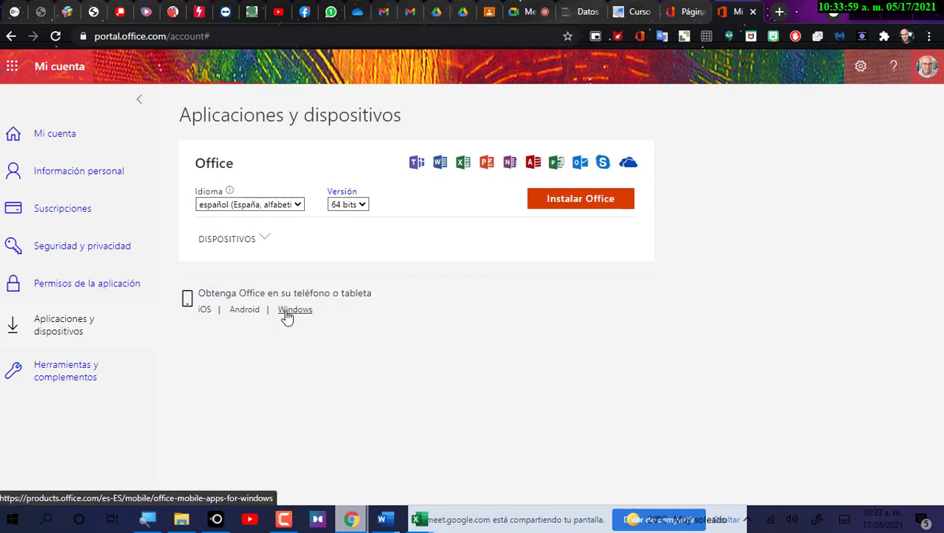
click(207, 311)
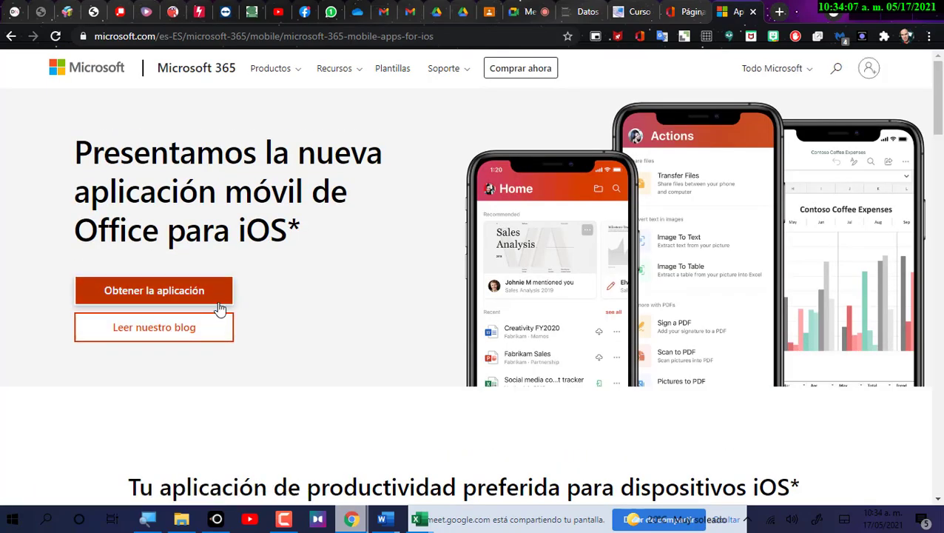
From the Office 365 home tab, reach apps and devices and open the Windows Office app page.
click(682, 12)
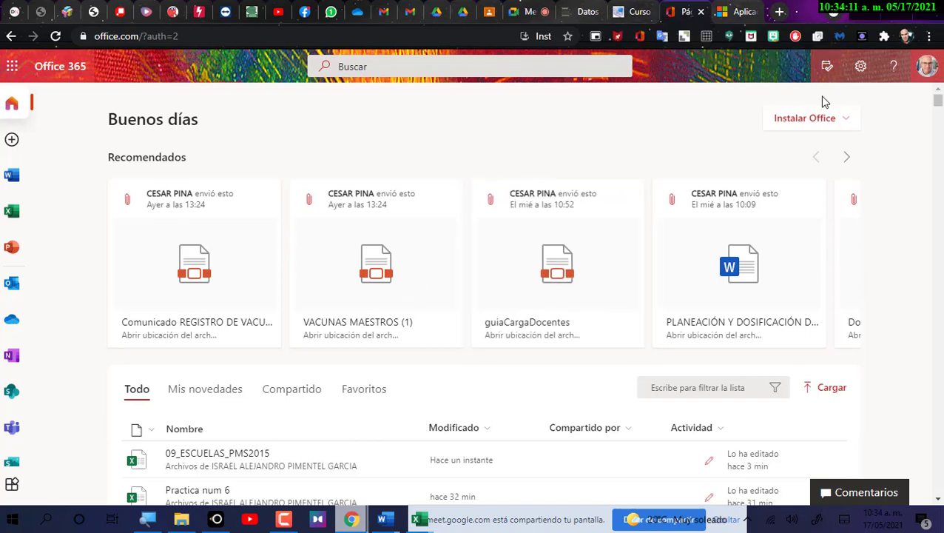
click(848, 125)
click(755, 213)
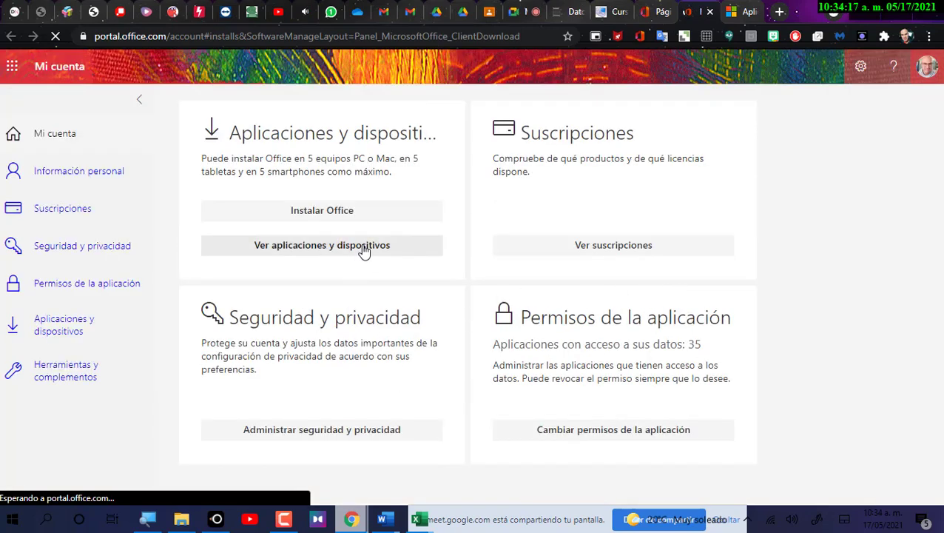
click(363, 247)
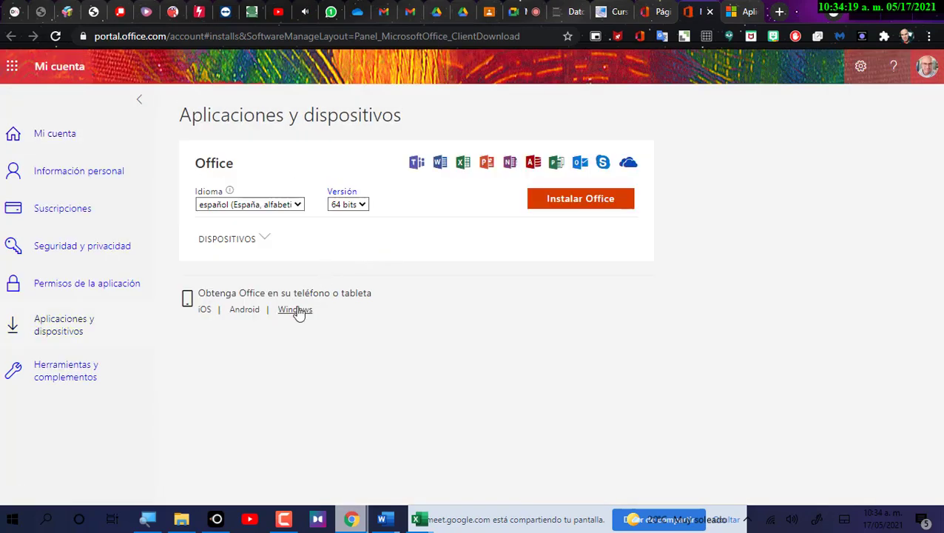
click(296, 311)
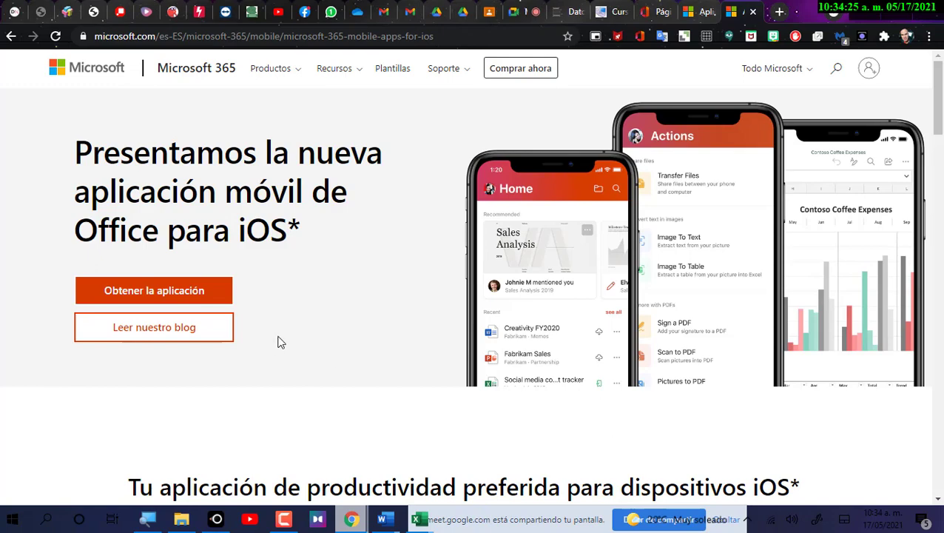
Read through the iOS apps page, highlighting its headline and the e-mail download-link instructions.
scroll(284, 351, down, 5)
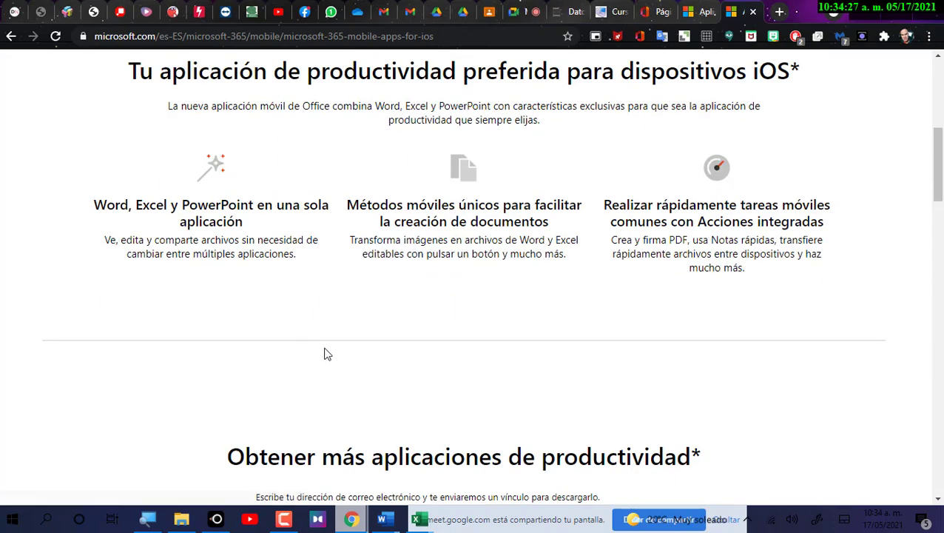
scroll(330, 354, down, 4)
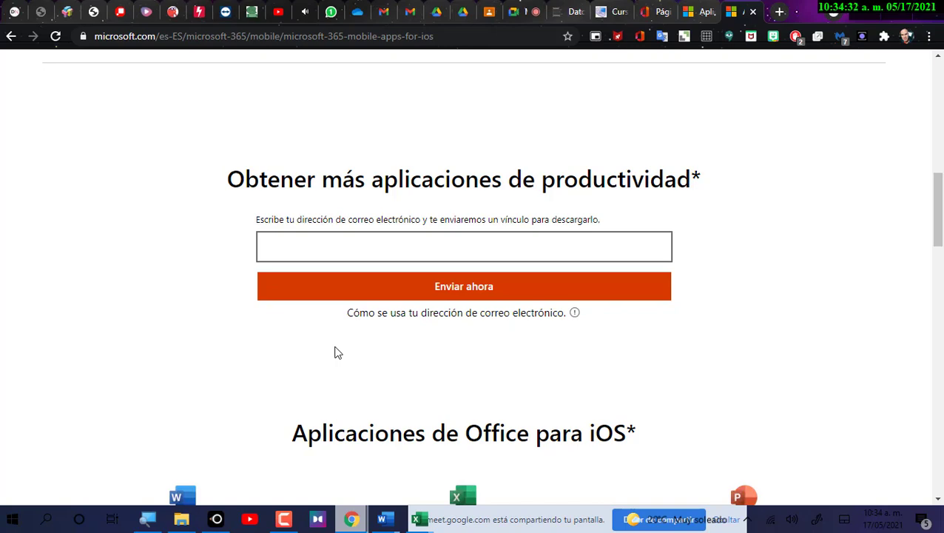
scroll(443, 253, up, 10)
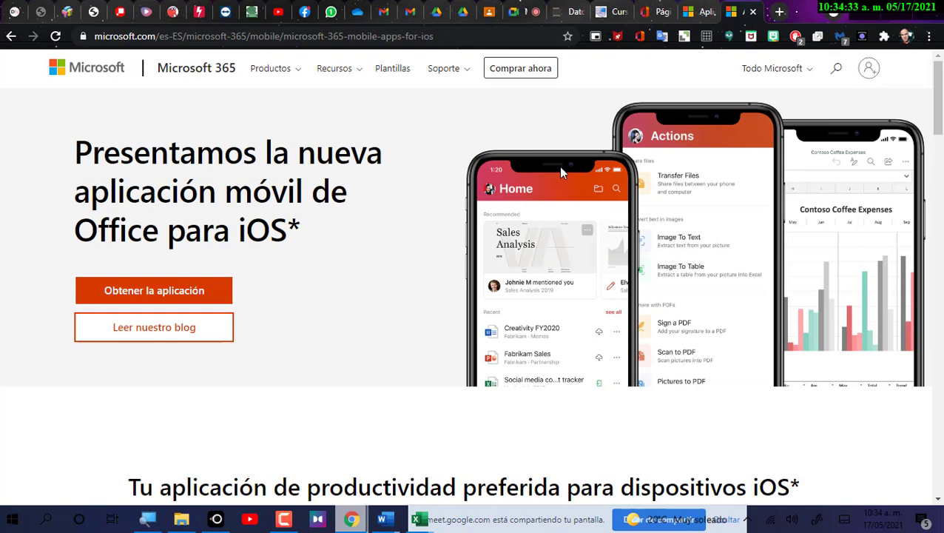
drag(92, 161, 361, 243)
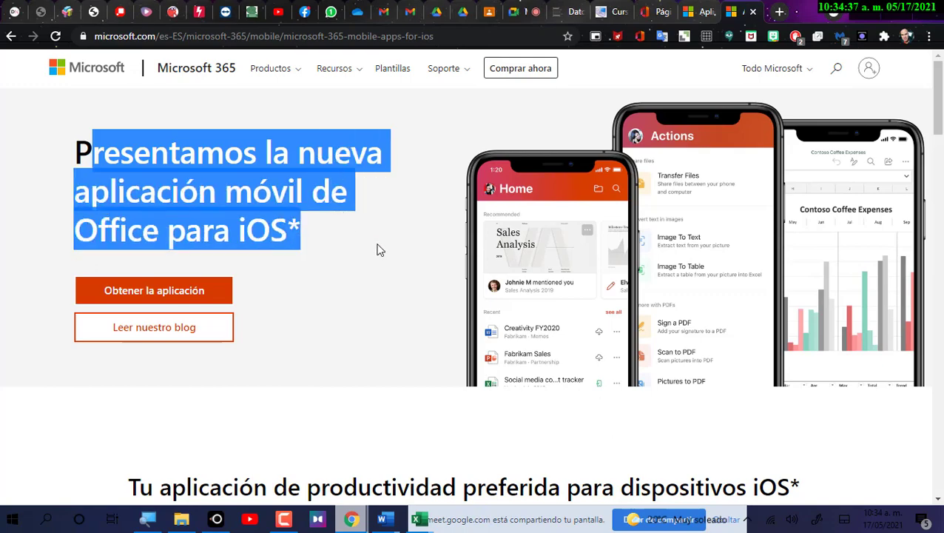
scroll(383, 250, down, 8)
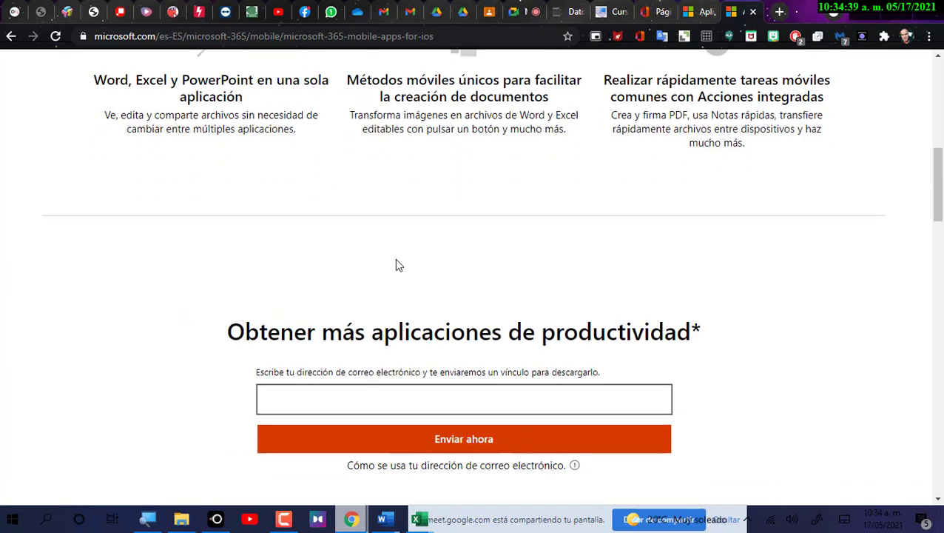
click(335, 381)
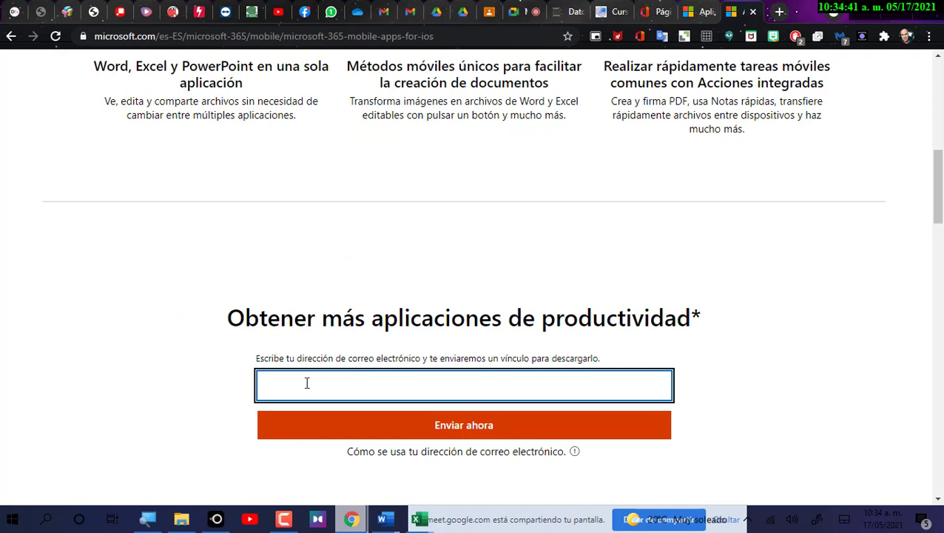
drag(350, 360, 426, 360)
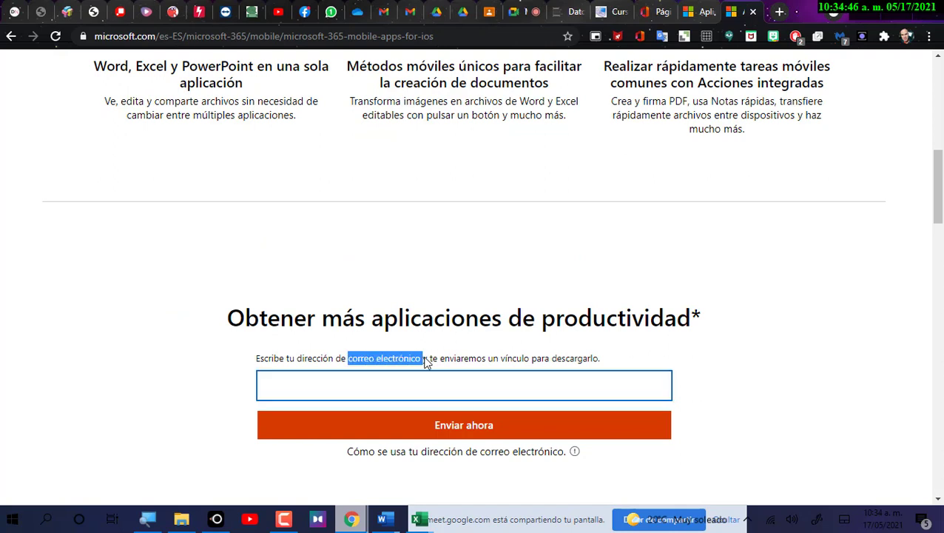
click(420, 382)
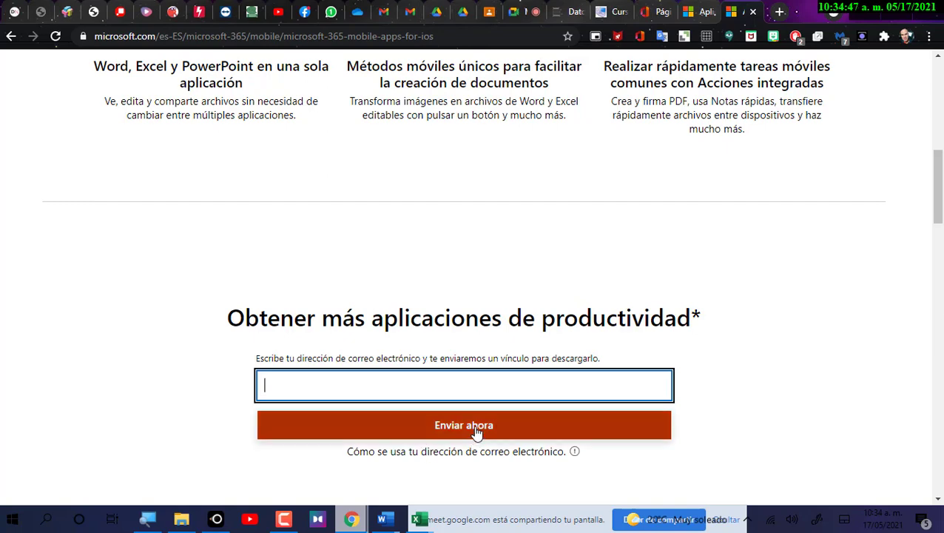
Highlight the Office apps for iOS heading and open Word's App Store page.
scroll(486, 434, down, 5)
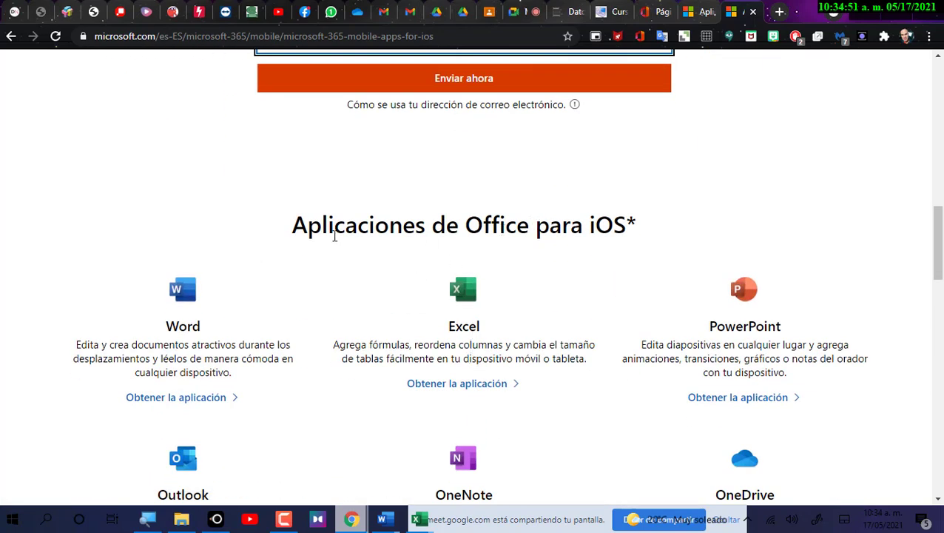
drag(307, 226, 685, 227)
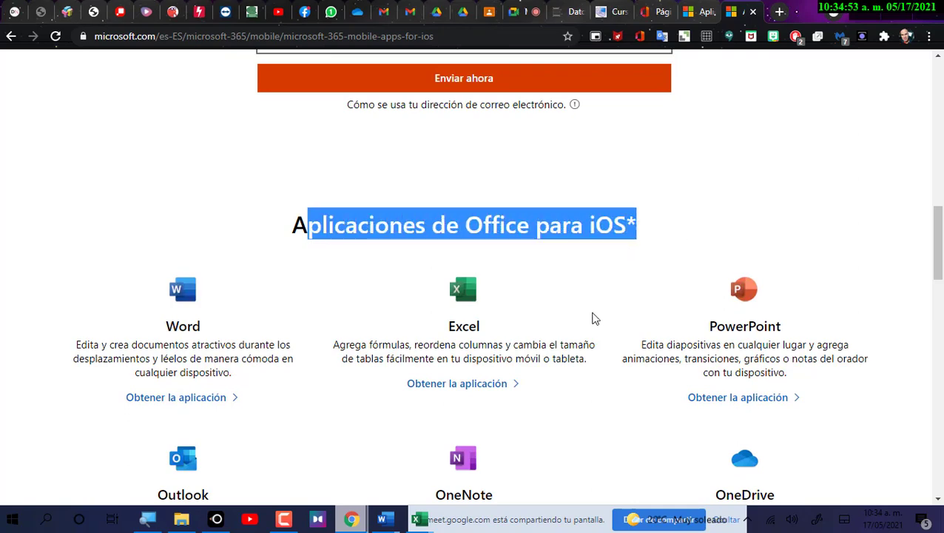
scroll(592, 320, down, 5)
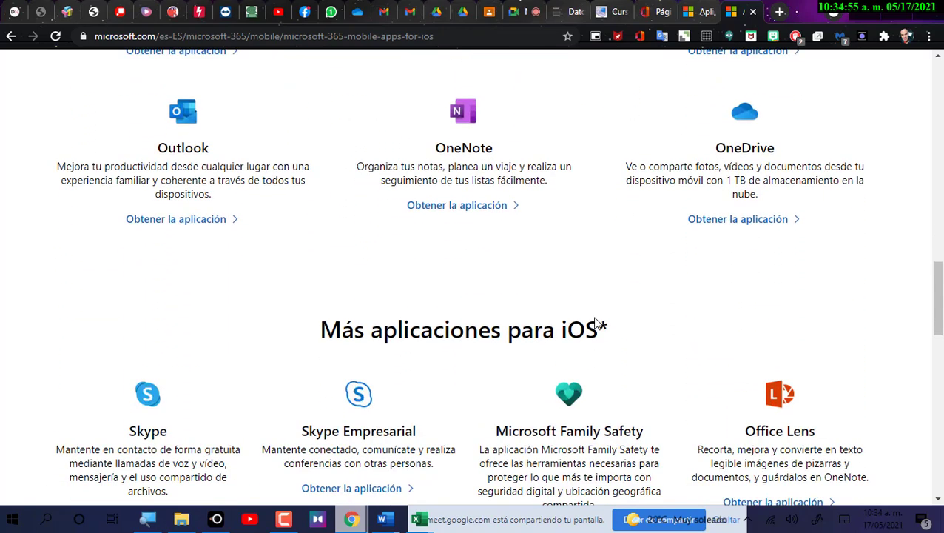
scroll(600, 319, up, 5)
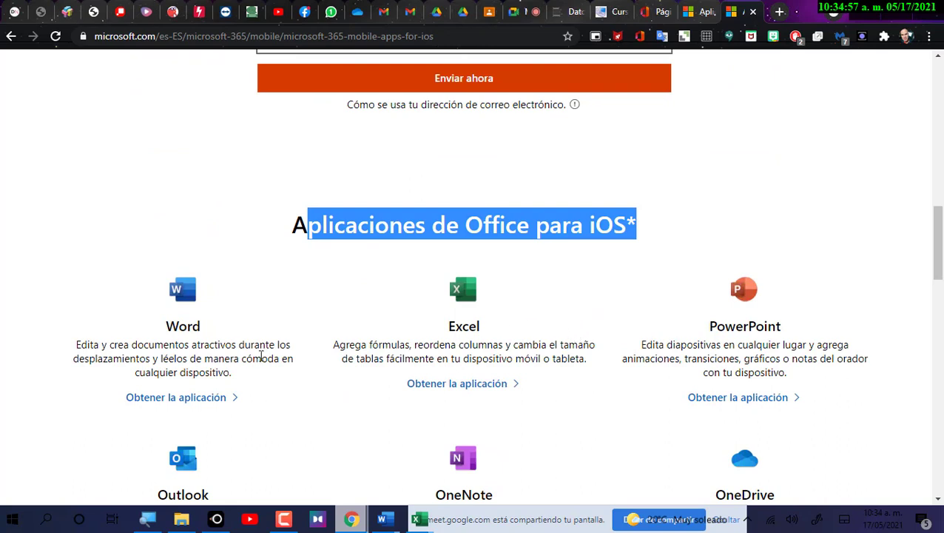
click(191, 404)
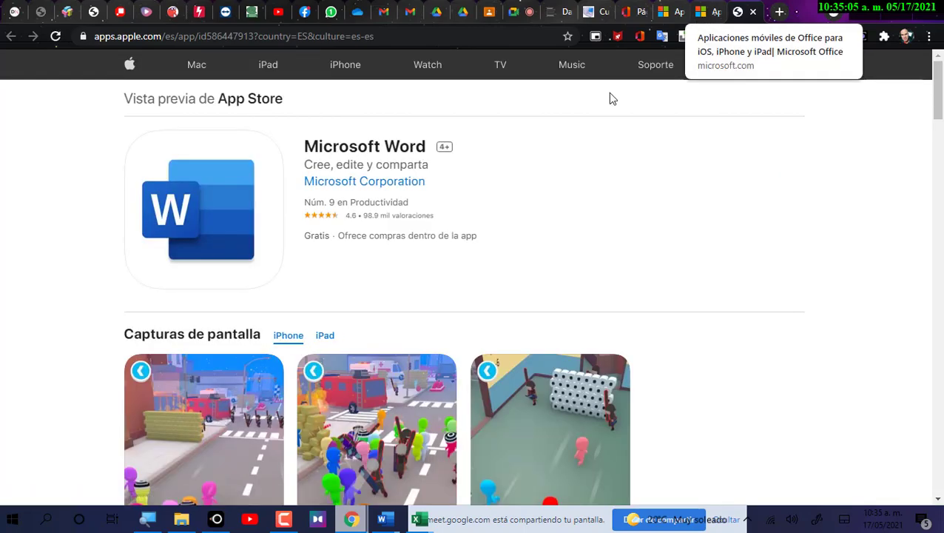
Browse Word's App Store screenshots and reviews, then go back to the Microsoft 365 iOS apps page.
scroll(407, 224, down, 5)
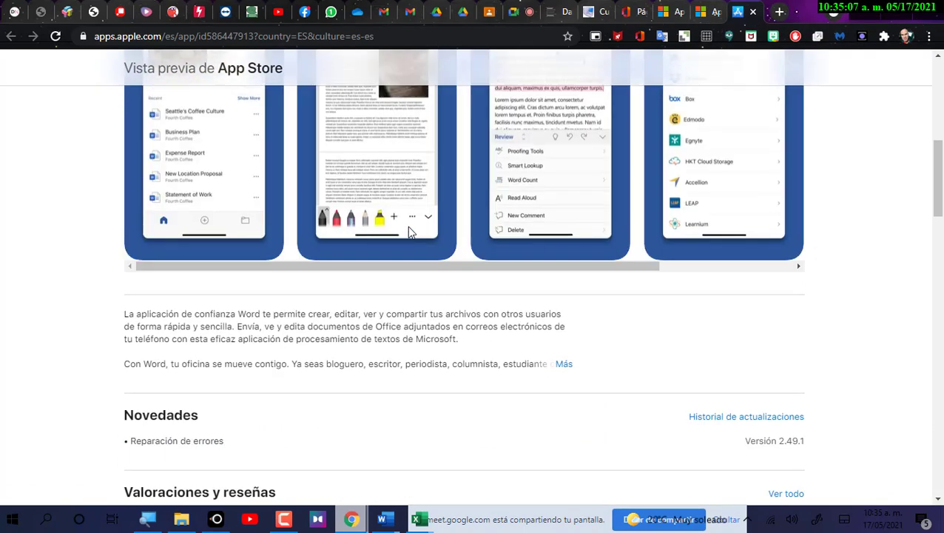
scroll(409, 231, up, 5)
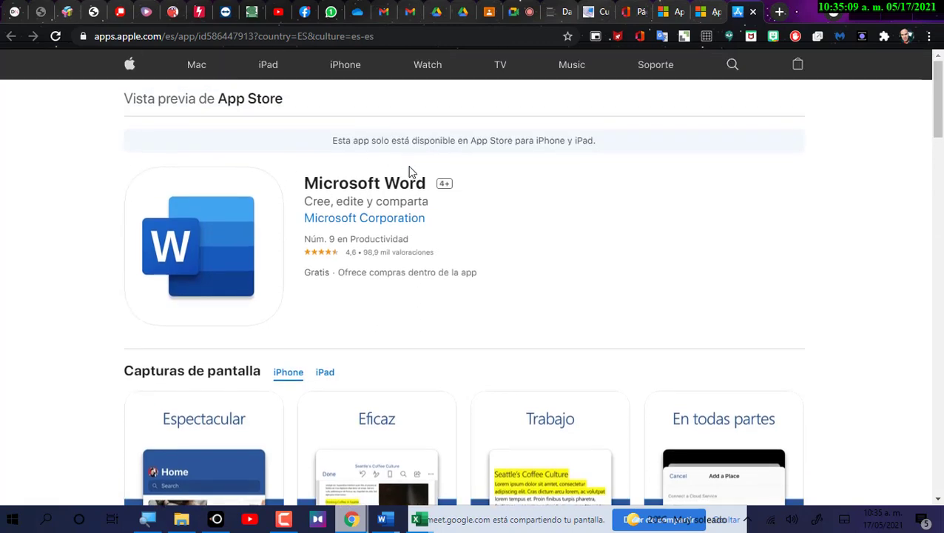
scroll(444, 210, down, 3)
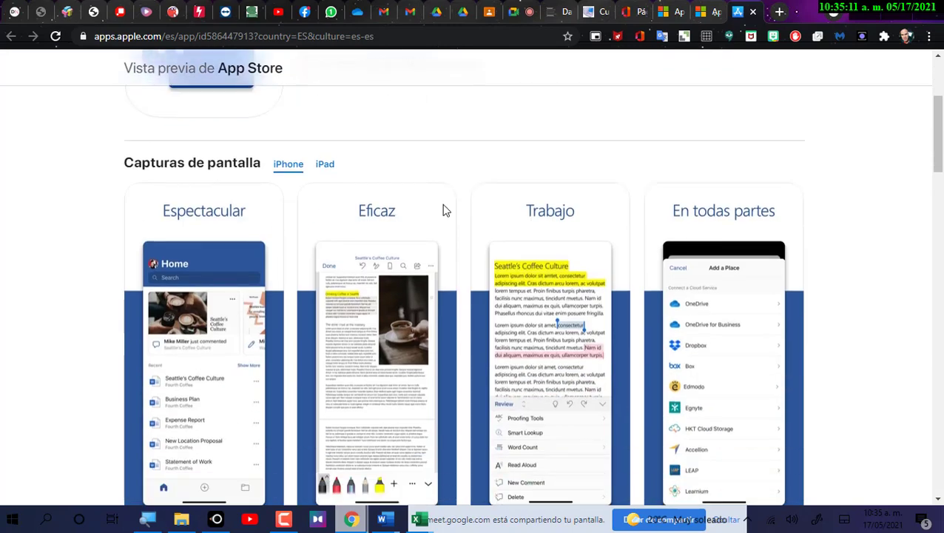
scroll(444, 210, down, 9)
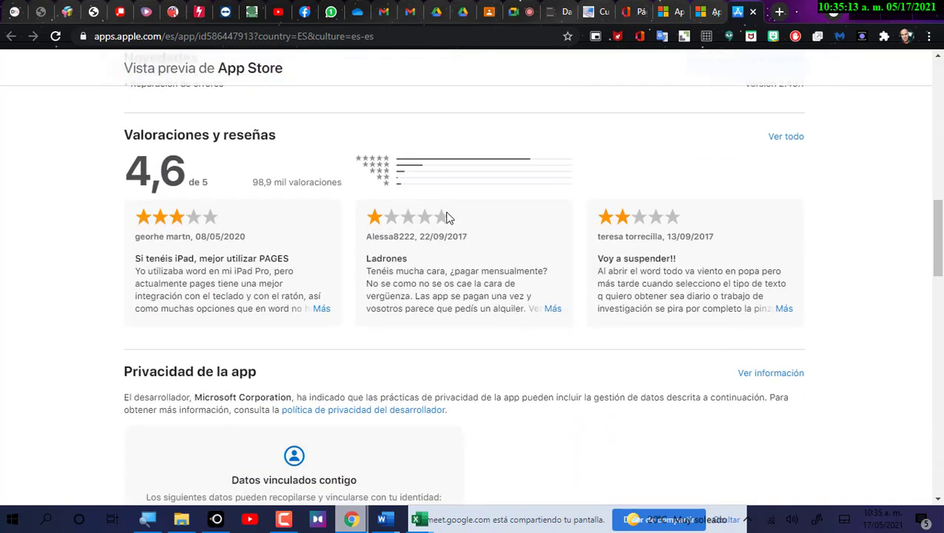
scroll(445, 216, down, 7)
scroll(445, 217, up, 9)
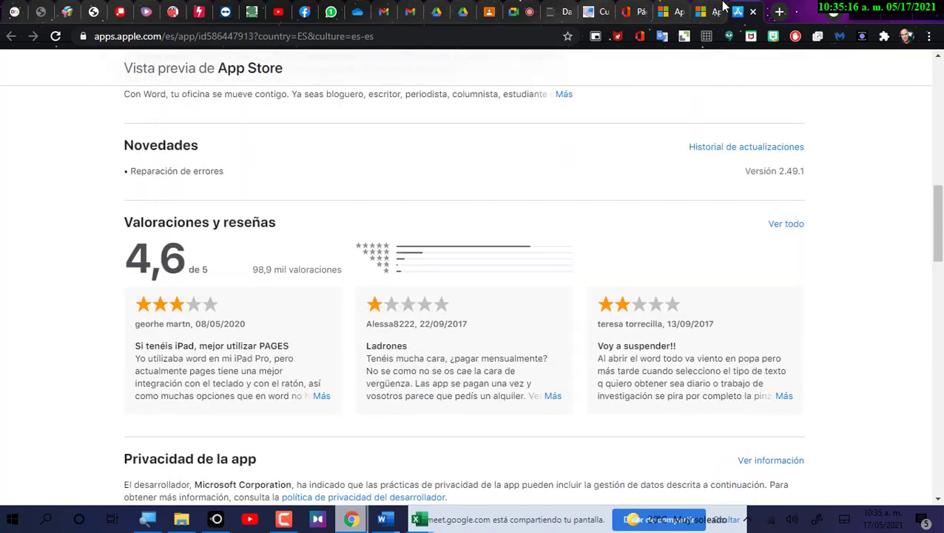
click(724, 7)
scroll(571, 249, down, 7)
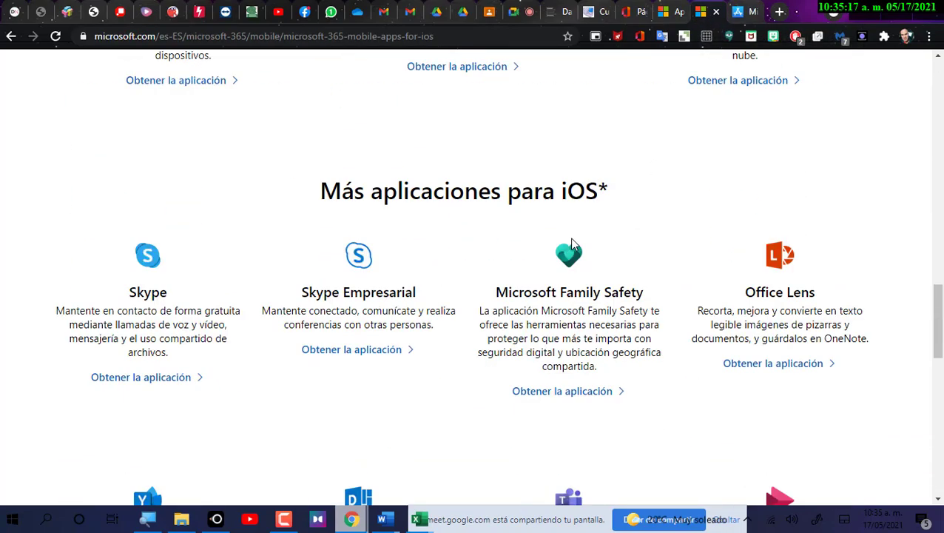
Scroll through the iOS apps page and highlight its Office apps for iOS heading.
scroll(572, 242, down, 5)
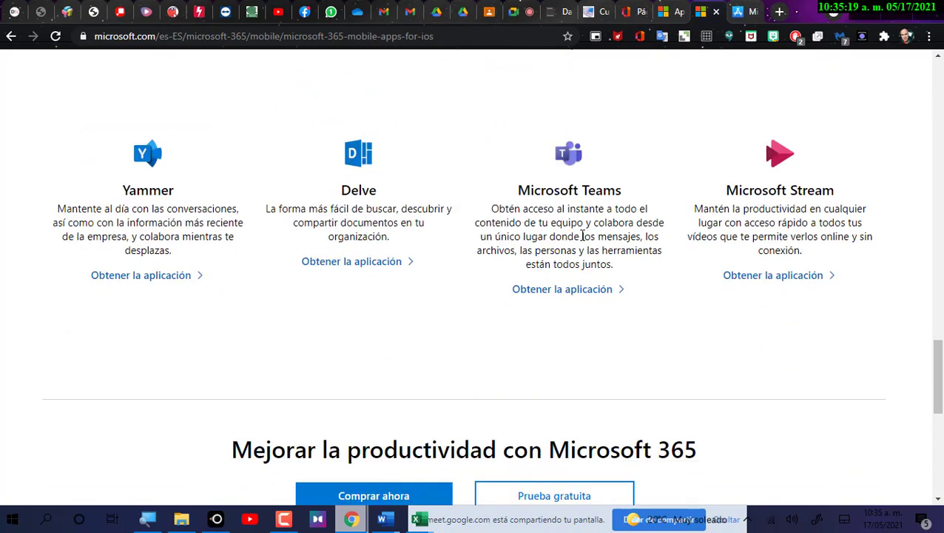
scroll(582, 235, down, 2)
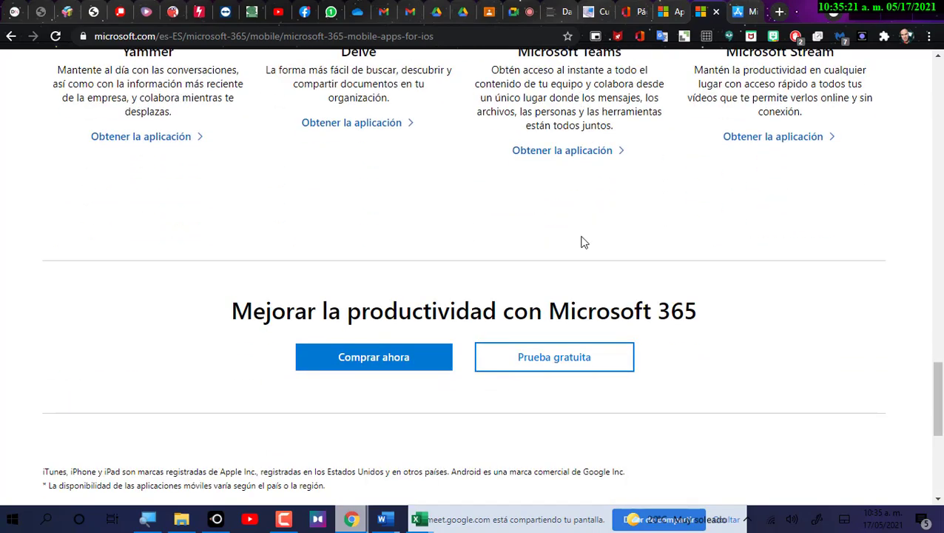
scroll(582, 242, down, 3)
scroll(581, 244, up, 10)
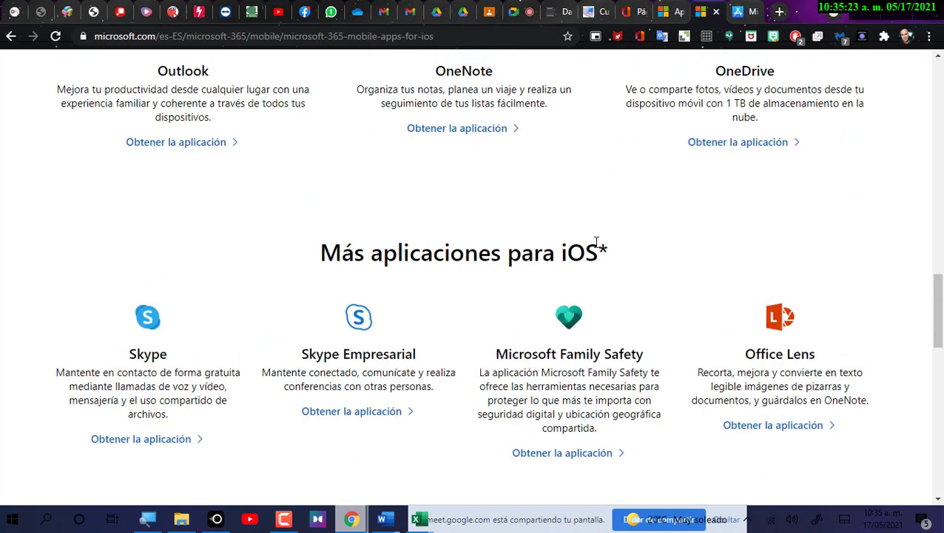
scroll(596, 241, up, 3)
scroll(611, 273, up, 4)
triple_click(613, 276)
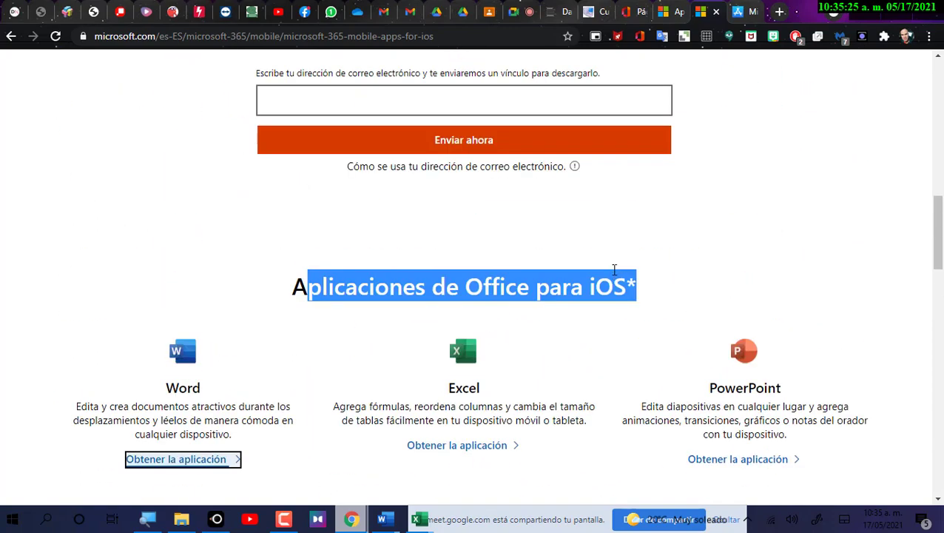
scroll(614, 270, up, 9)
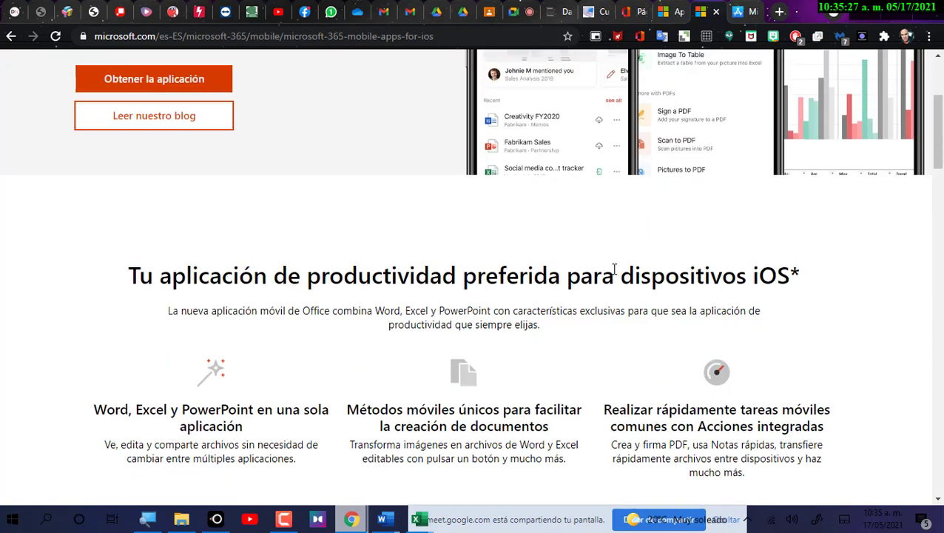
scroll(614, 269, up, 3)
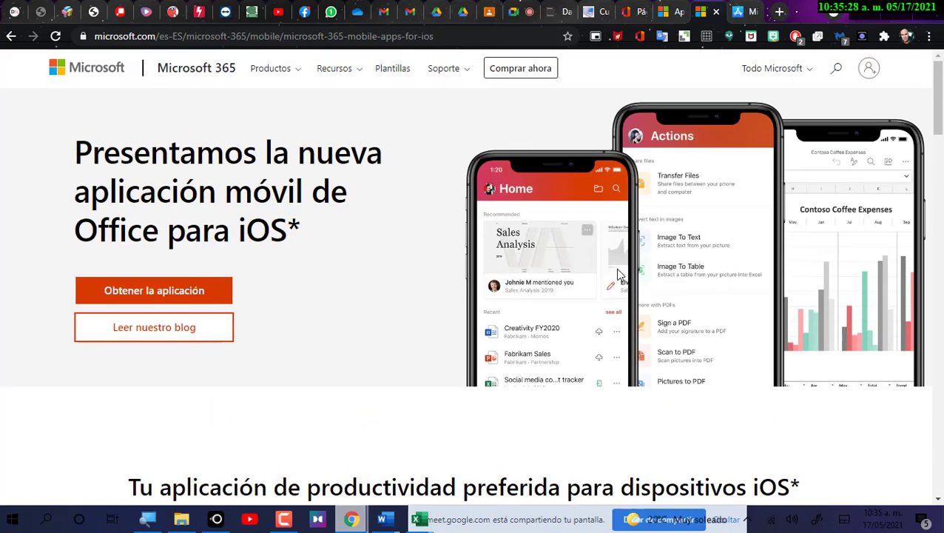
Close the Word App Store, iOS apps and Windows 10 Mobile tabs.
click(740, 13)
click(754, 13)
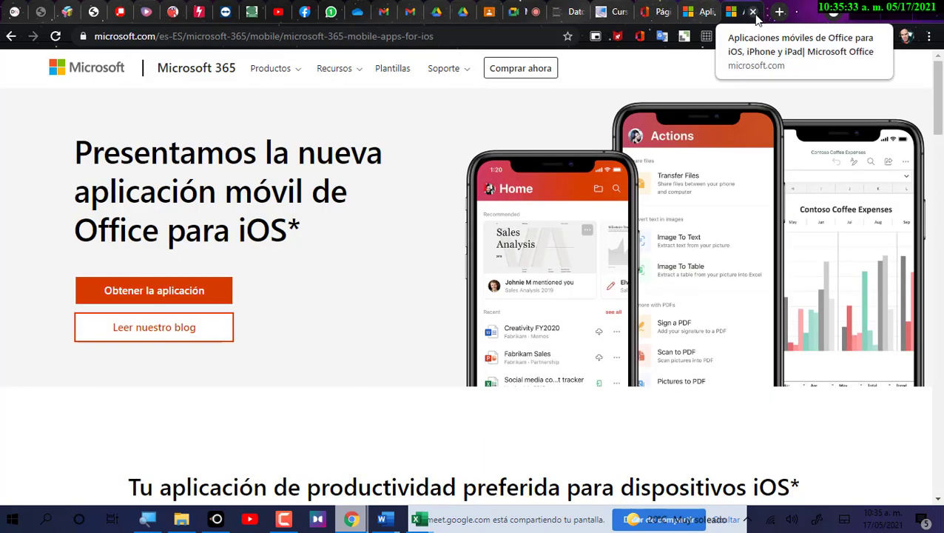
click(754, 13)
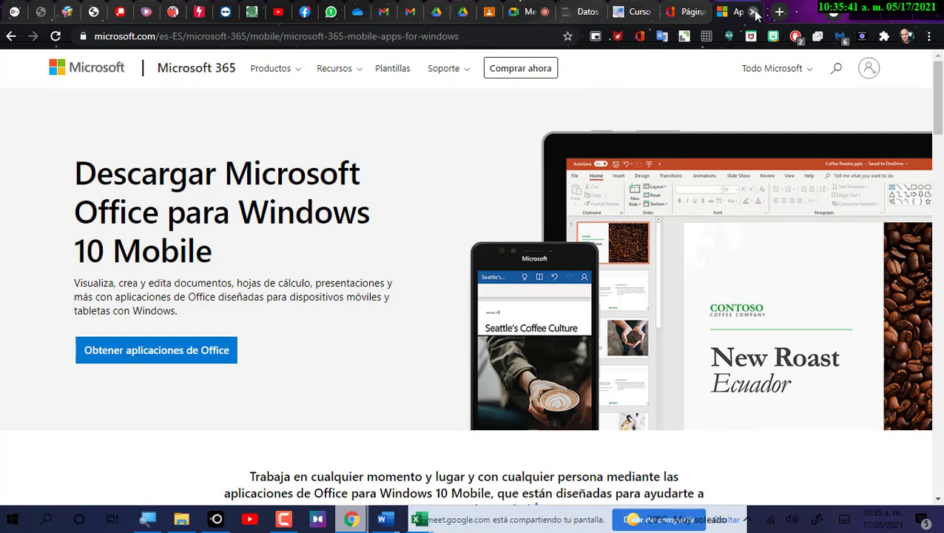
click(754, 12)
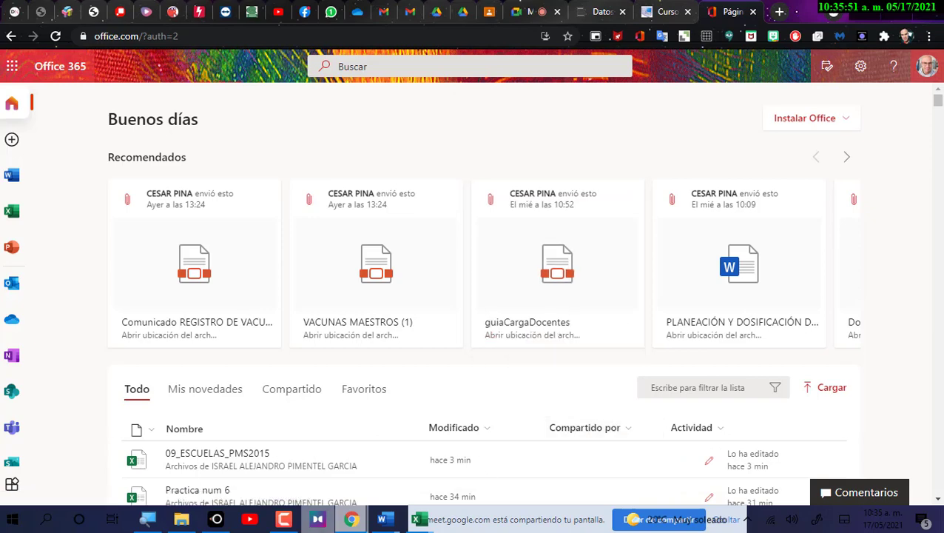
Bring Practica num 6 back to the front, showing its pivot table analysis tools.
mouse_move(419, 519)
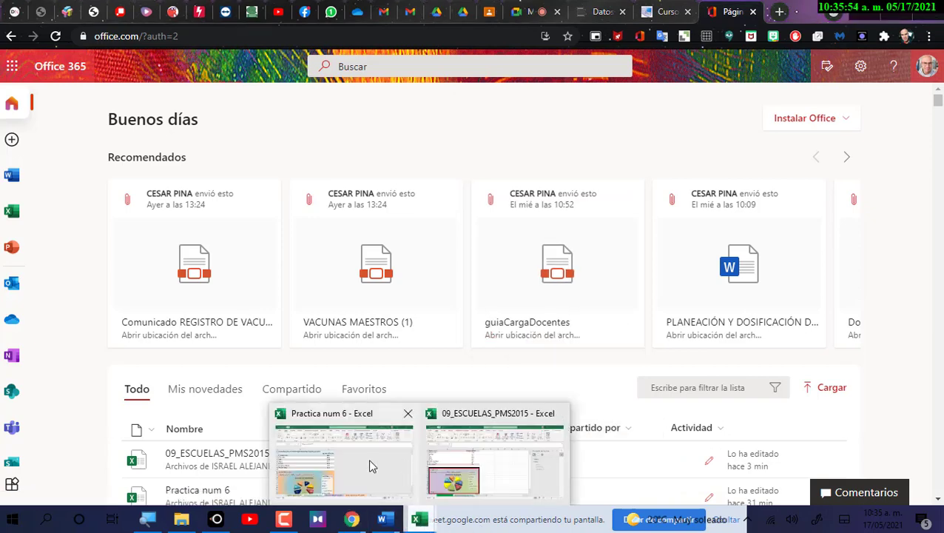
click(405, 462)
scroll(237, 261, down, 1)
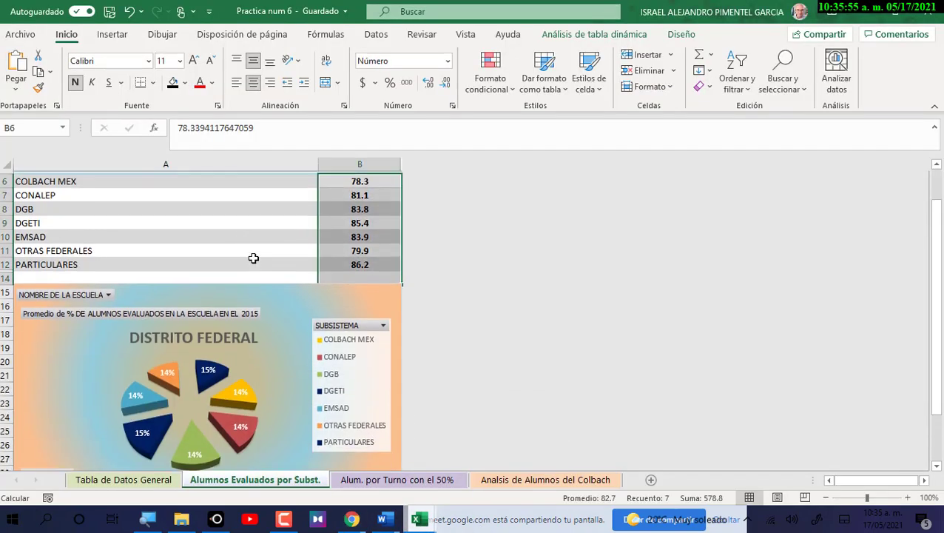
scroll(289, 268, up, 2)
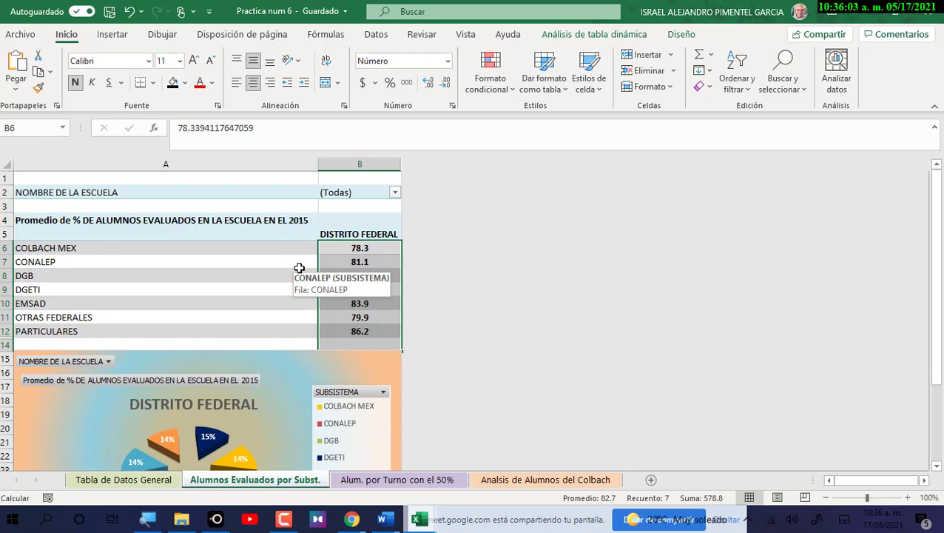
click(594, 34)
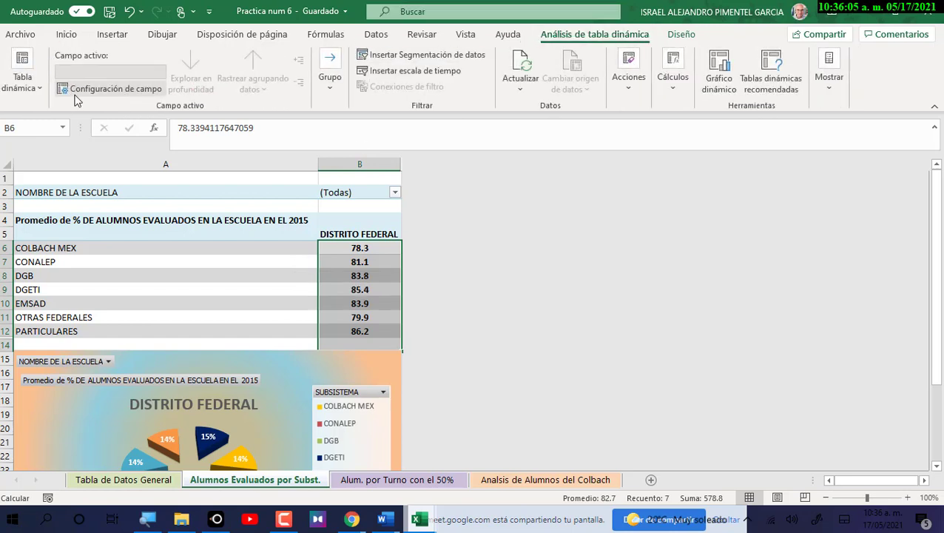
click(34, 92)
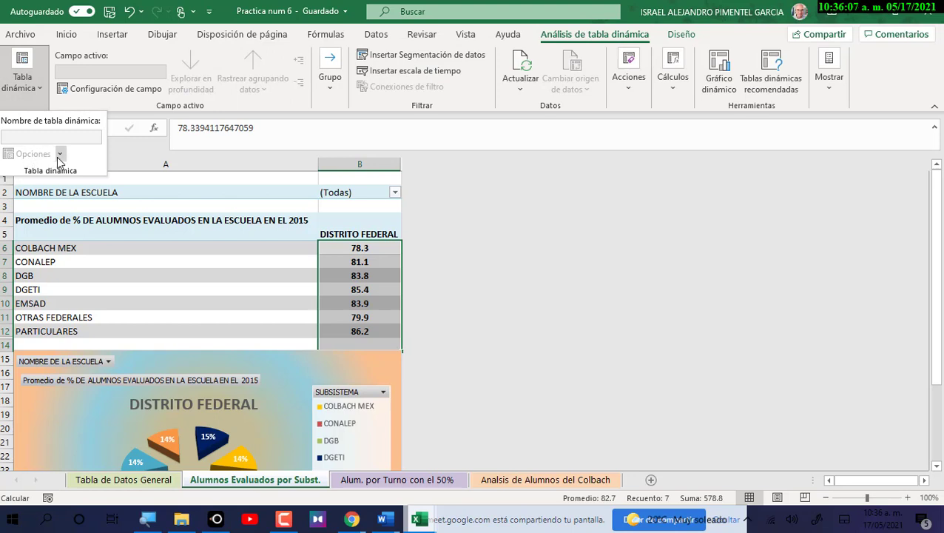
click(60, 154)
click(226, 262)
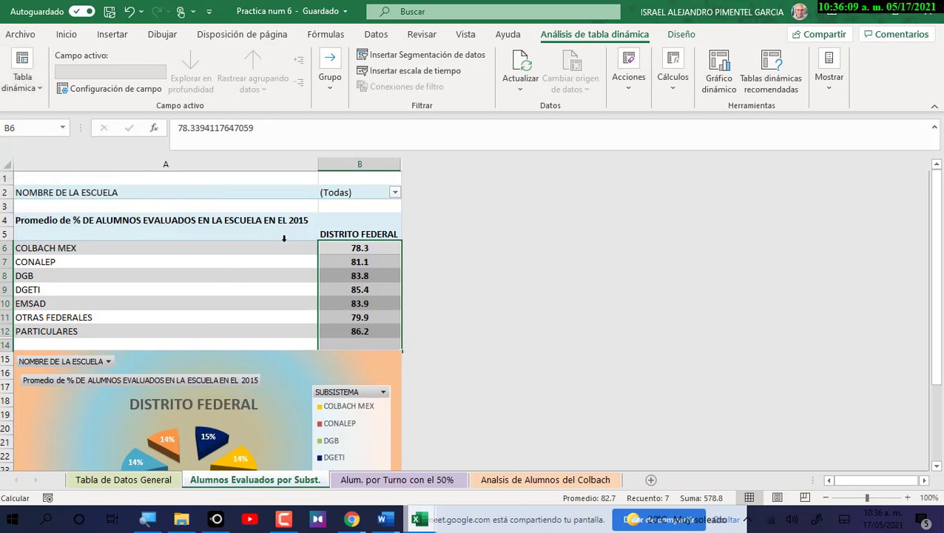
click(283, 243)
click(279, 221)
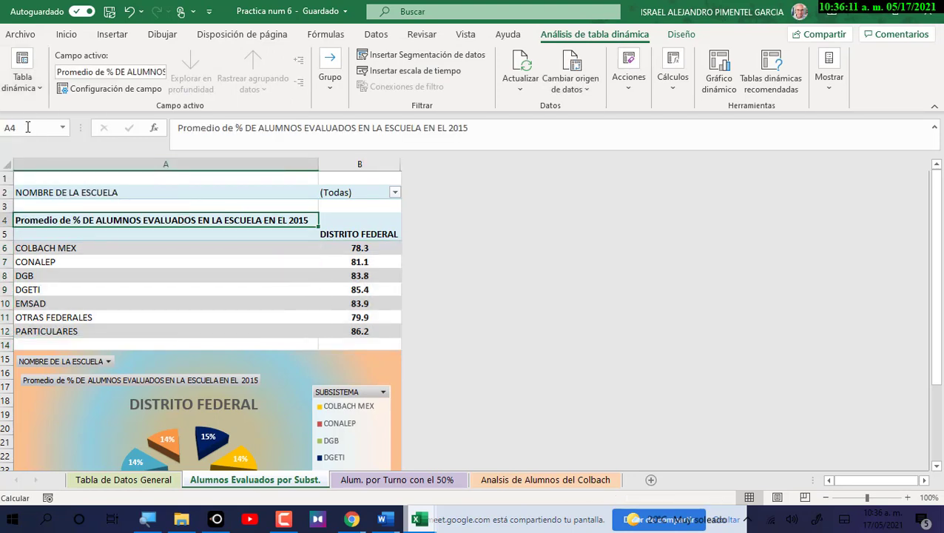
click(37, 89)
click(31, 153)
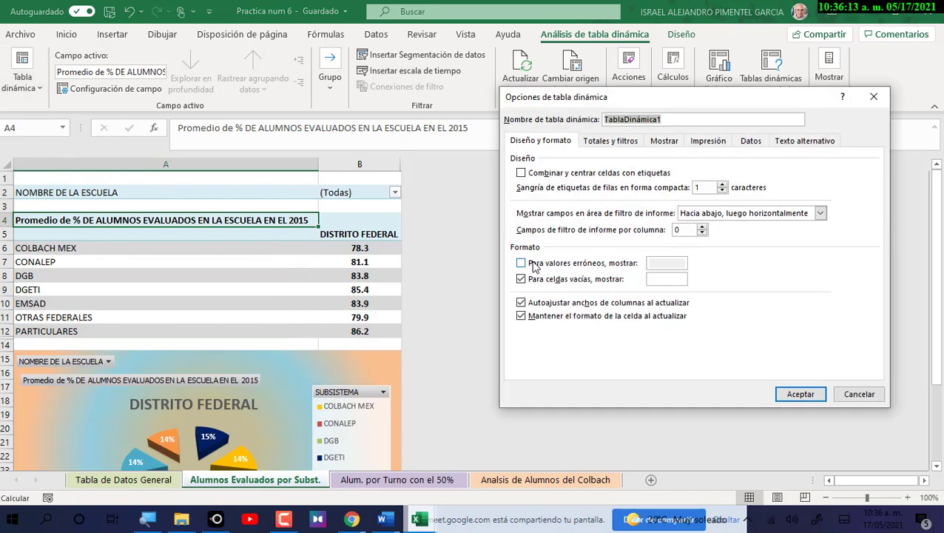
click(595, 143)
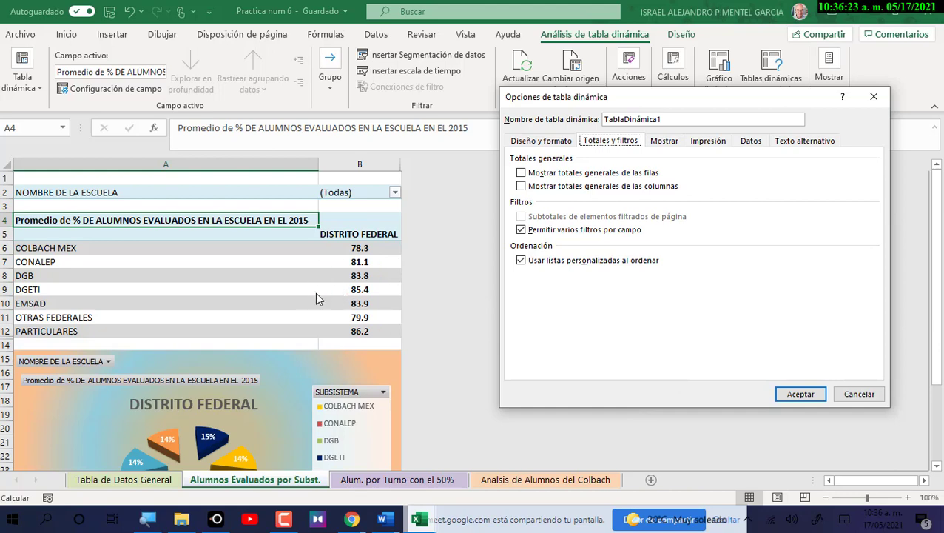
click(862, 394)
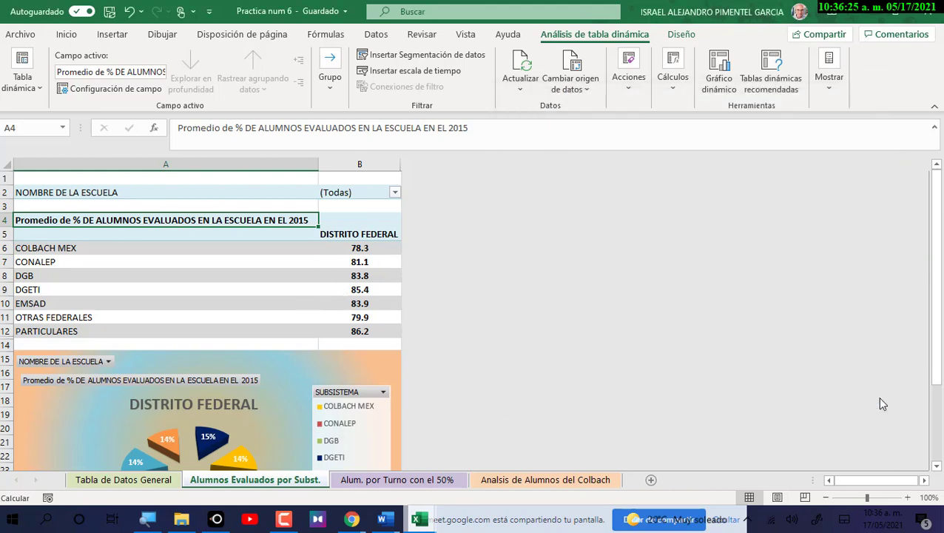
Search 'actu' to reach Windows Update and confirm everything is up to date.
click(49, 521)
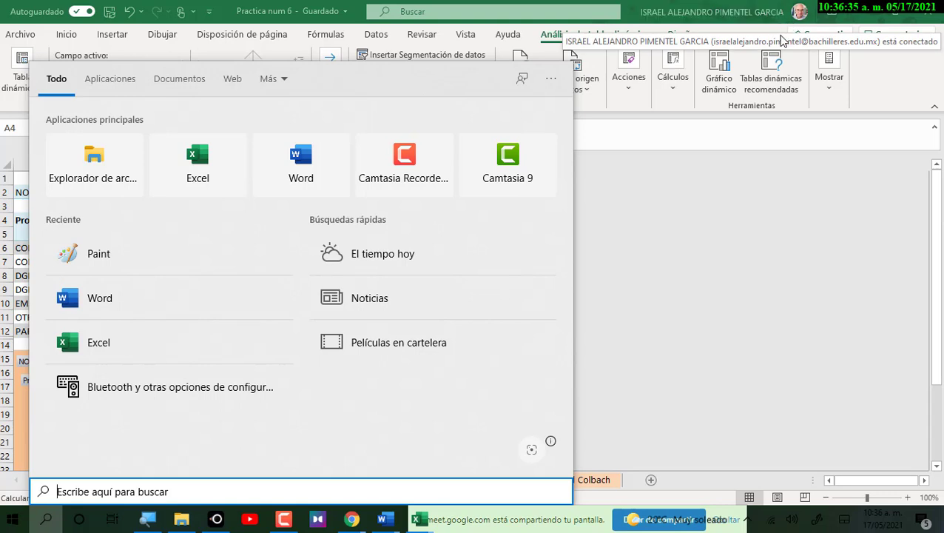
text(act)
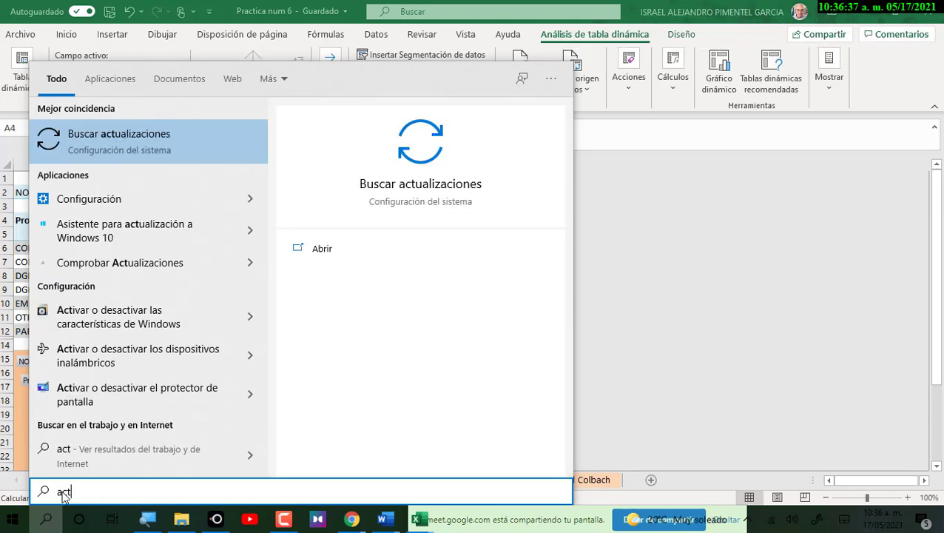
text(u)
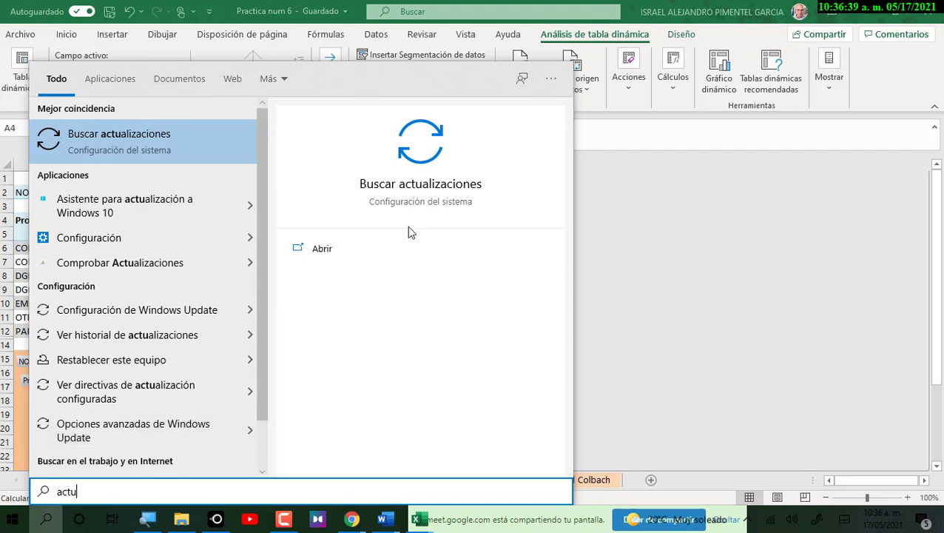
click(407, 191)
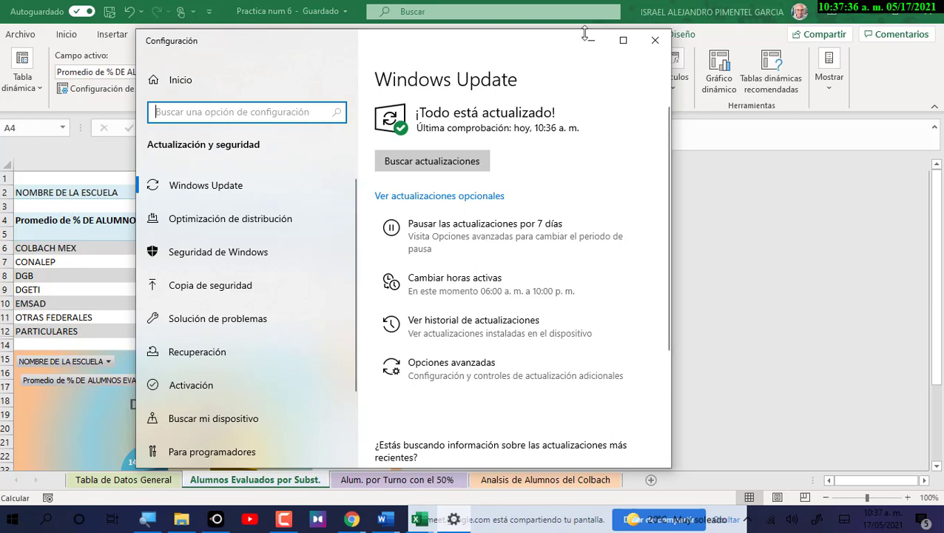
Close Settings and select the DGB entry in the SUBSISTEMA pivot table.
click(666, 42)
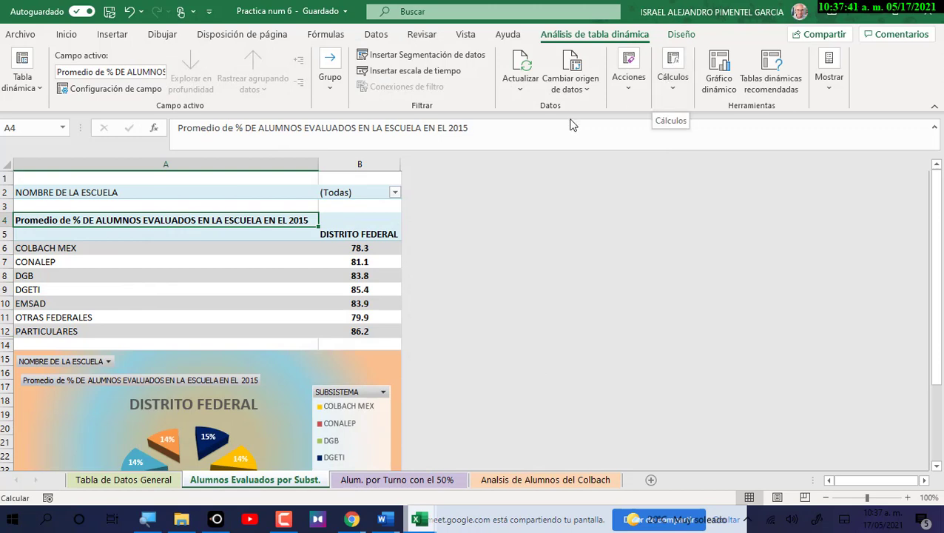
click(293, 276)
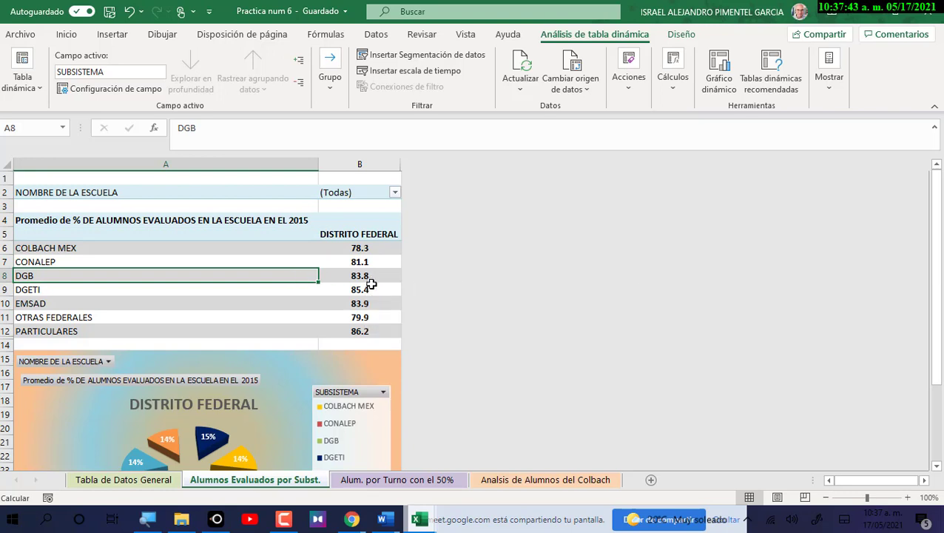
mouse_move(372, 284)
scroll(431, 243, down, 2)
scroll(432, 246, down, 1)
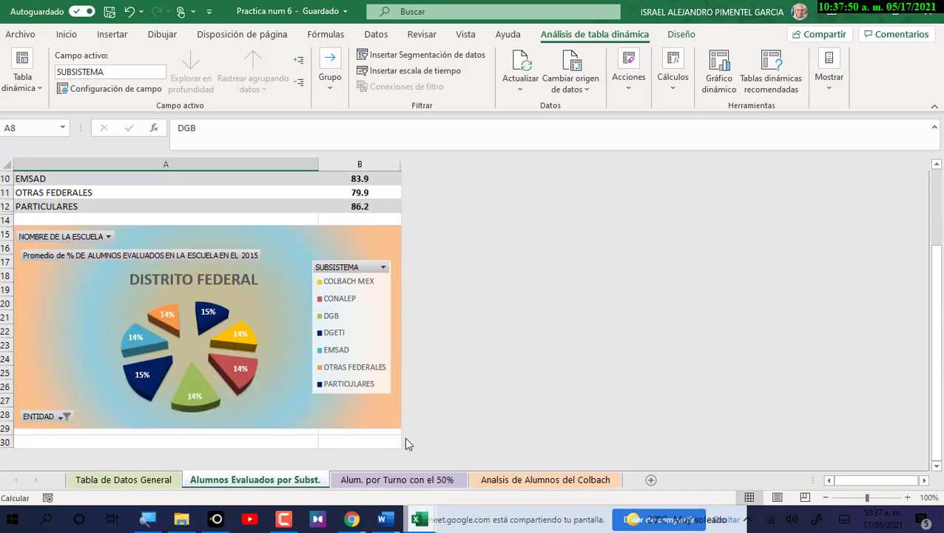
Compare the Alum. por Turno con el 50% and Alumnos Evaluados por Subst. sheets.
click(396, 480)
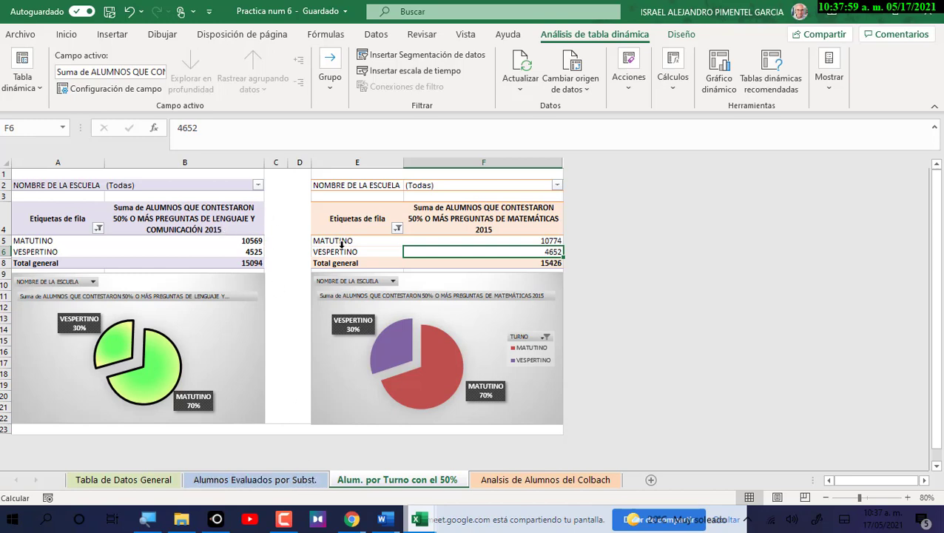
click(255, 480)
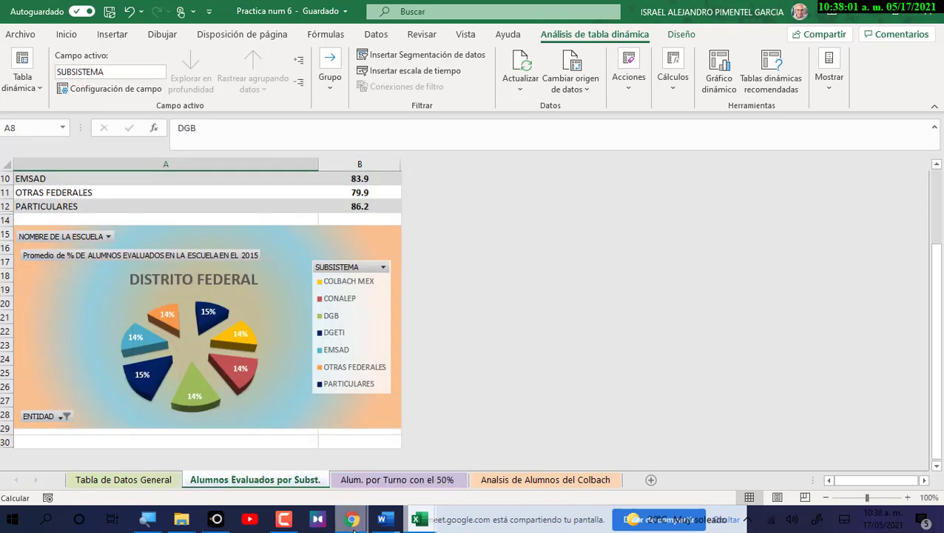
click(362, 479)
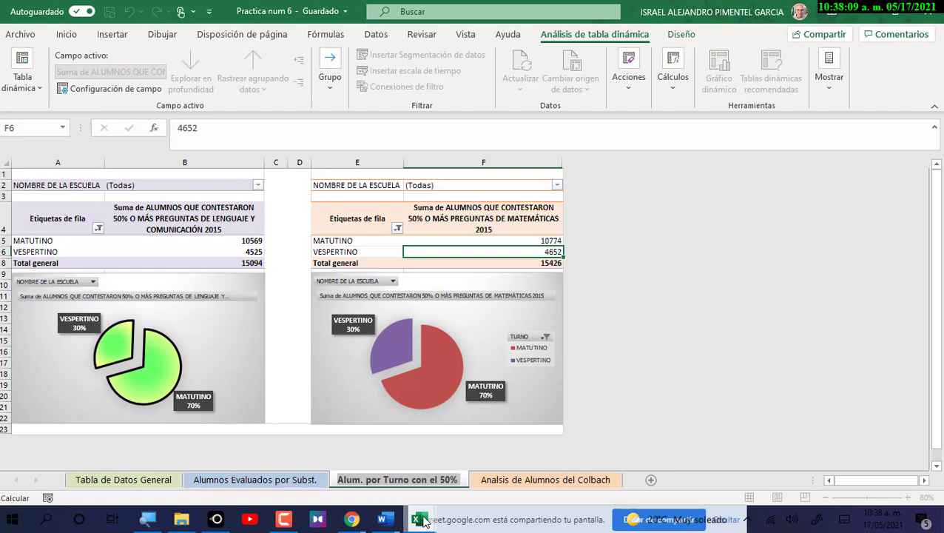
click(419, 519)
Bring 09_ESCUELAS_PMS2015 forward and go to its Alum. por Turno con el 50% sheet.
click(465, 483)
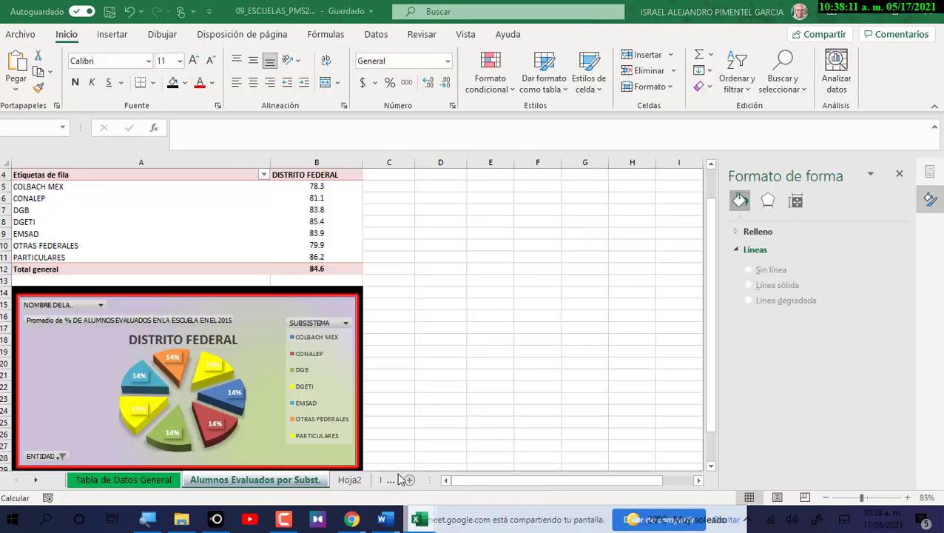
click(351, 480)
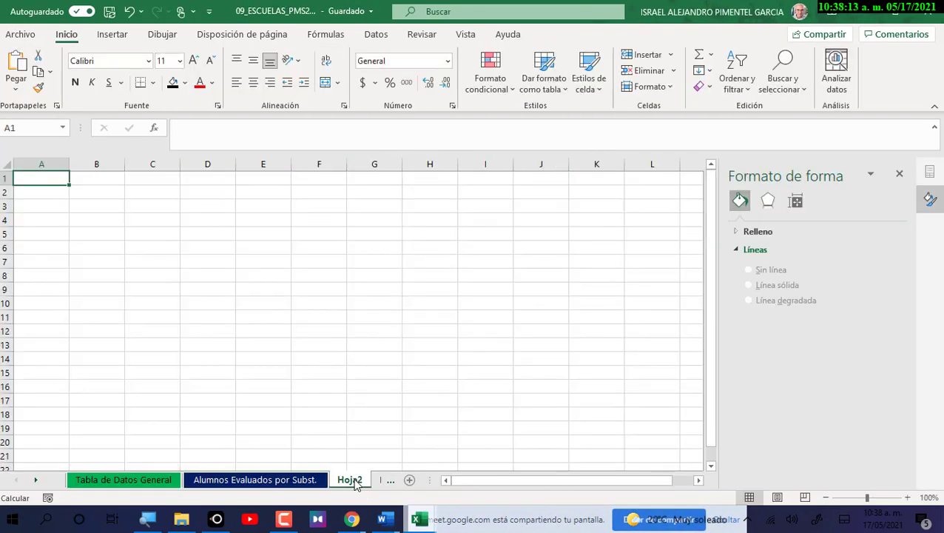
click(390, 481)
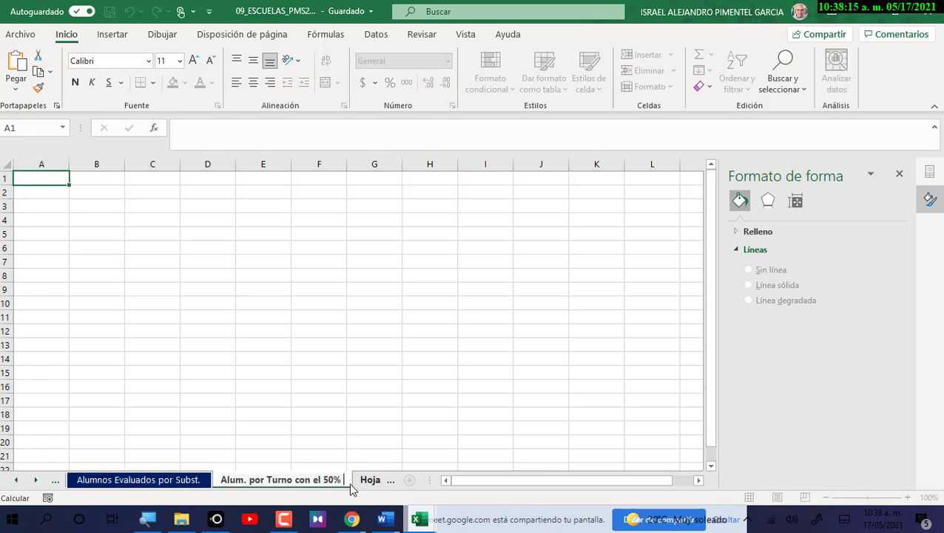
click(396, 400)
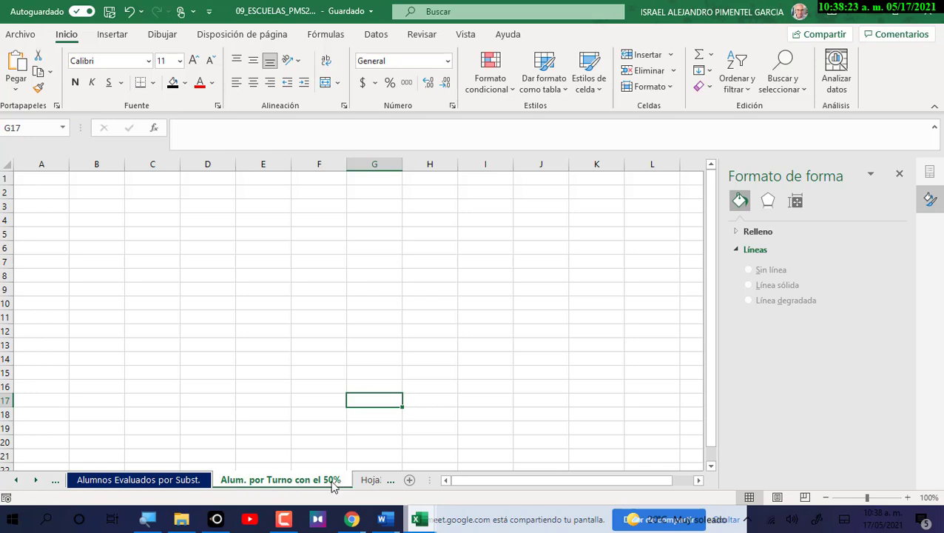
drag(433, 479, 457, 479)
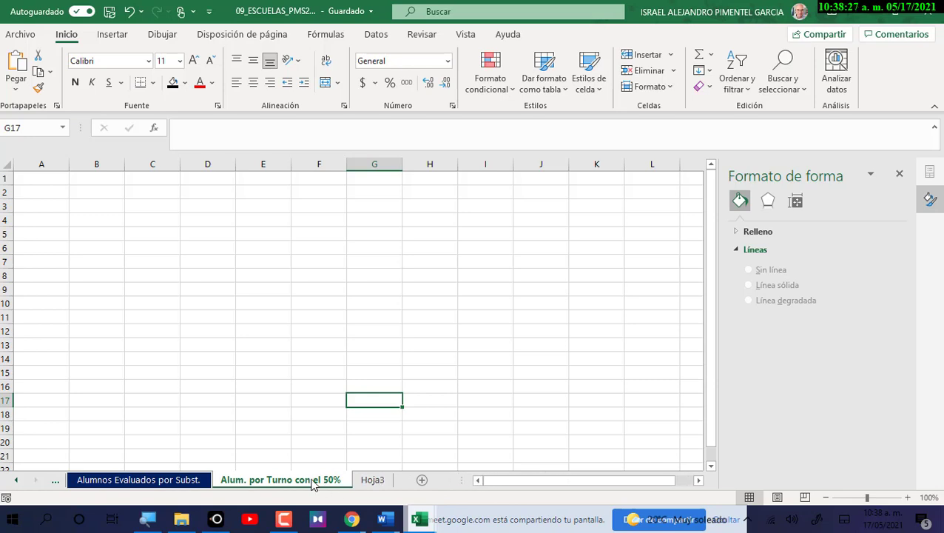
Colour the Alum. por Turno con el 50% sheet tab dark orange.
right_click(266, 484)
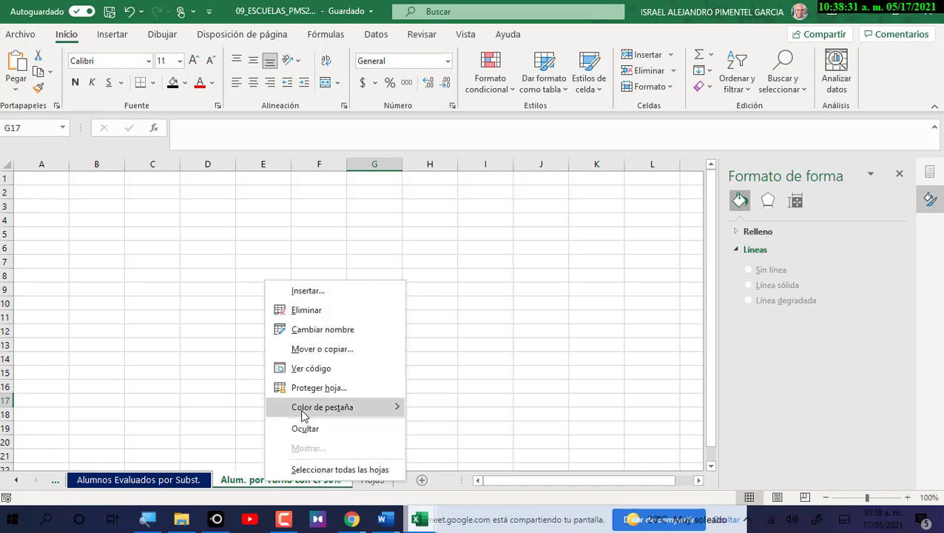
mouse_move(305, 409)
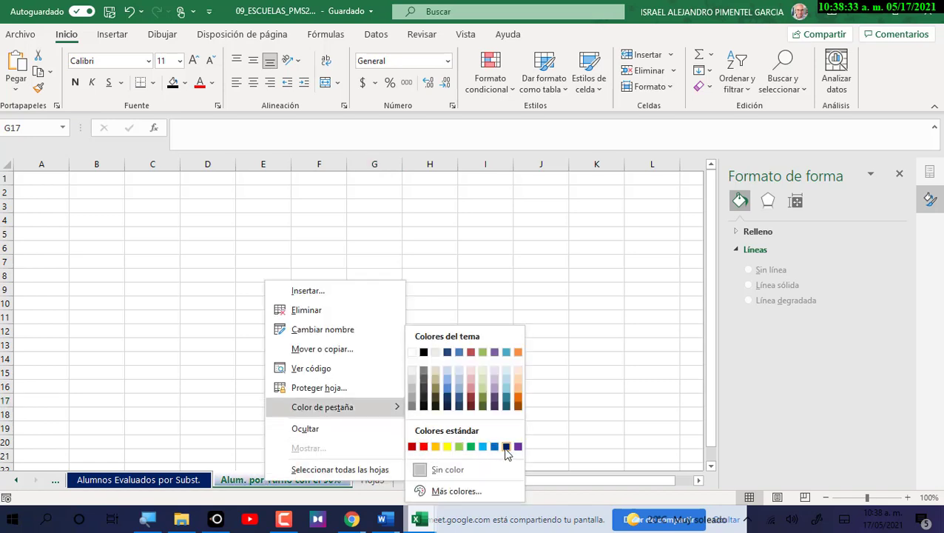
click(519, 403)
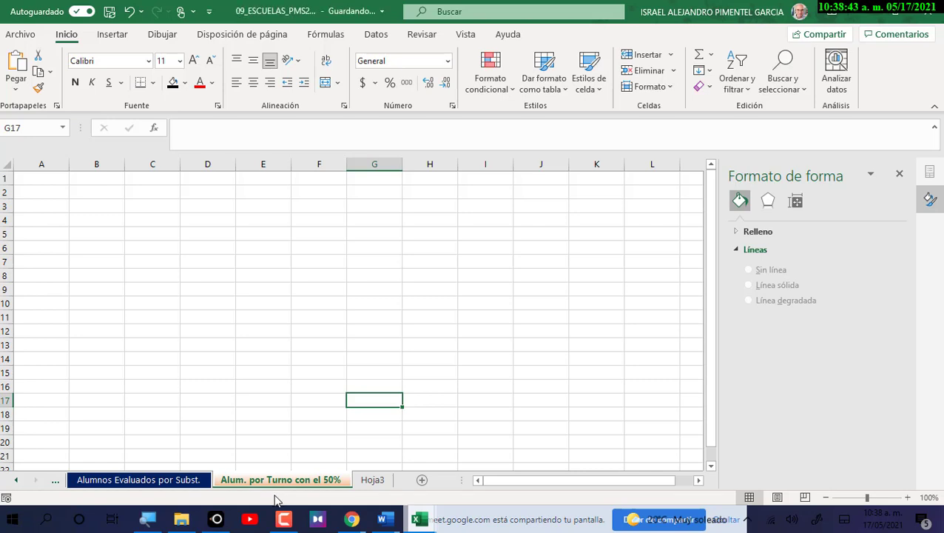
Review the earlier sheets, then insert a new blank worksheet, Hoja3.
click(16, 480)
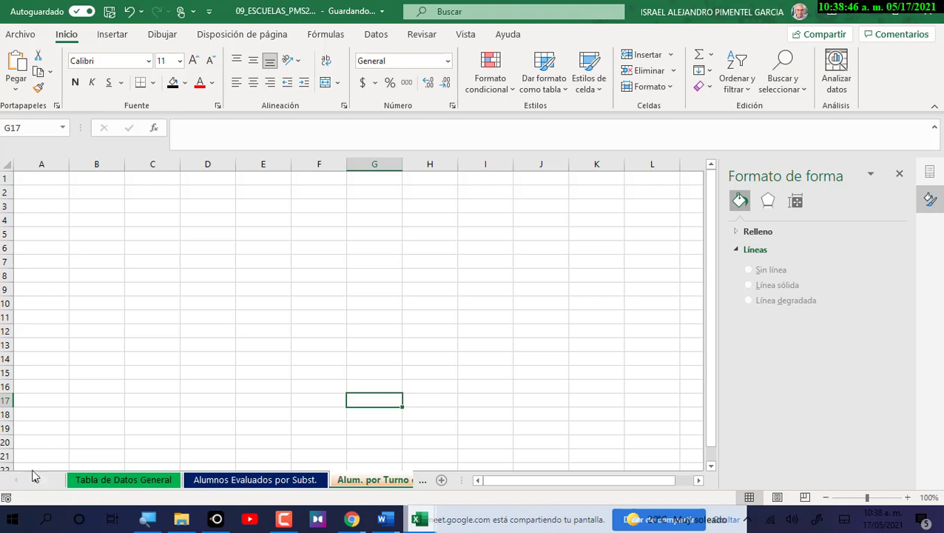
click(143, 481)
click(296, 481)
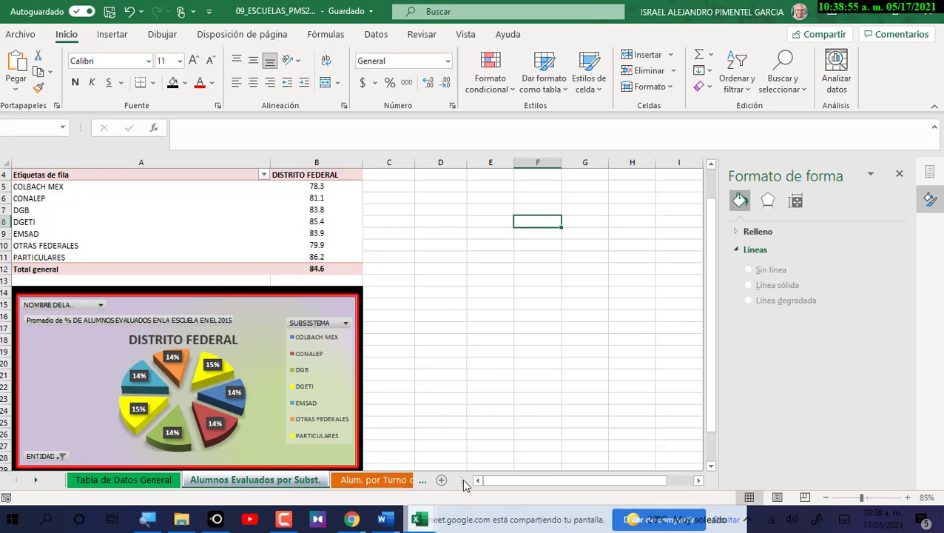
key(shift+F11)
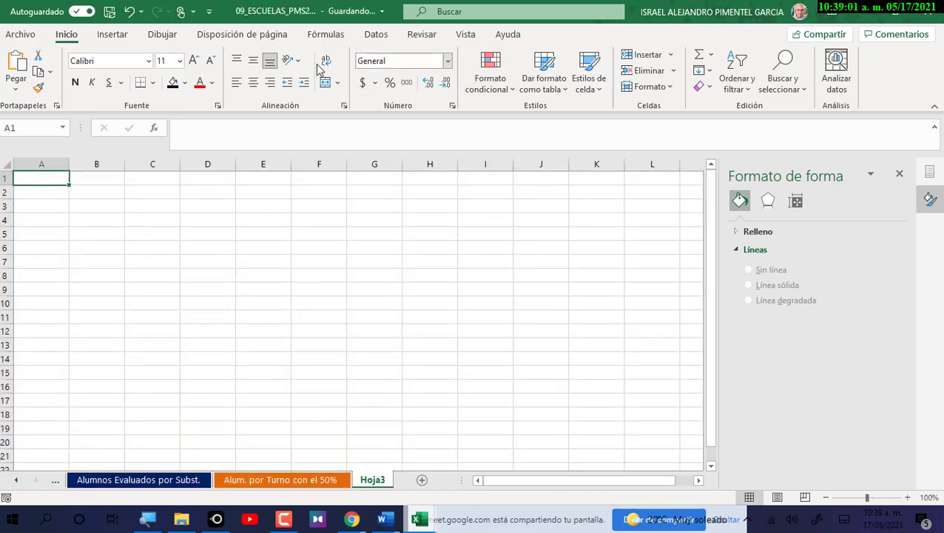
Create an empty pivot table at Hoja3!A1 from the Tabla_de_Datos_Gene… data table.
click(111, 36)
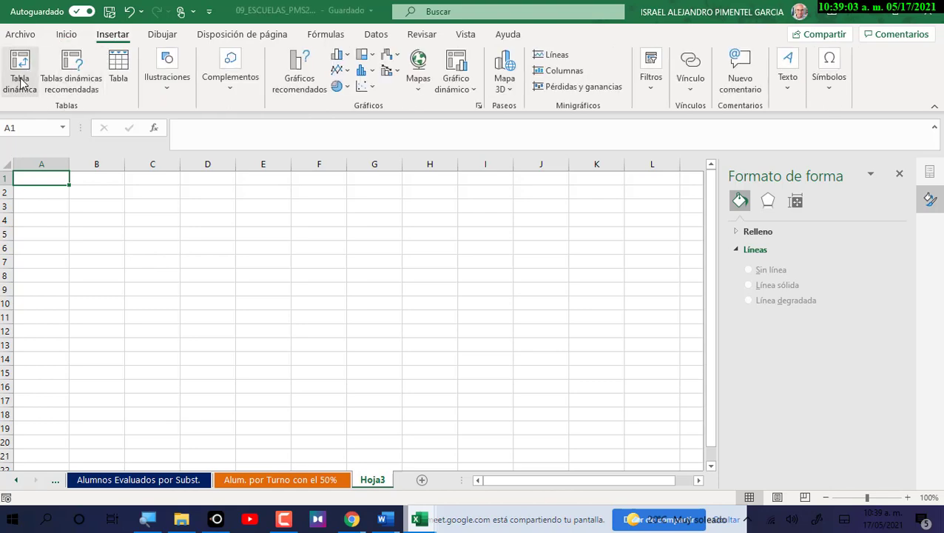
click(21, 81)
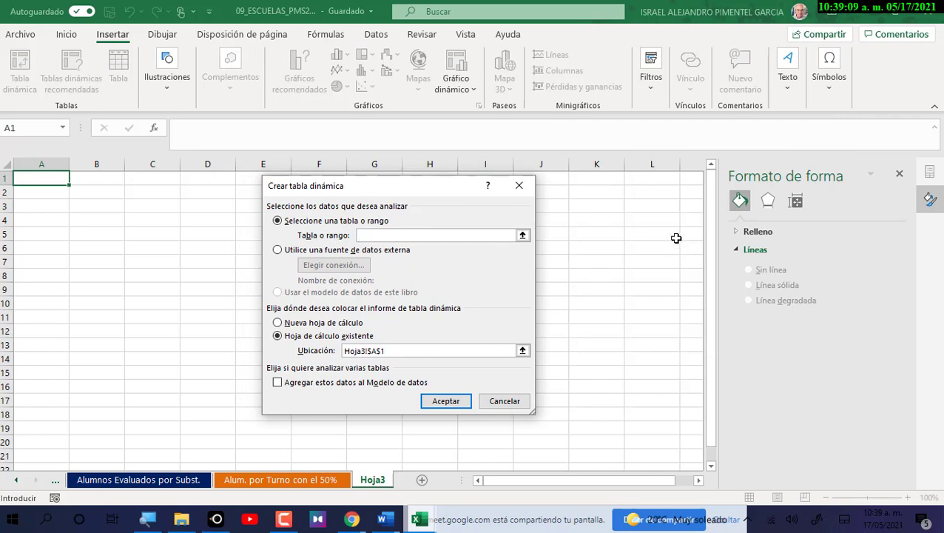
text(Tabla_de_Datos)
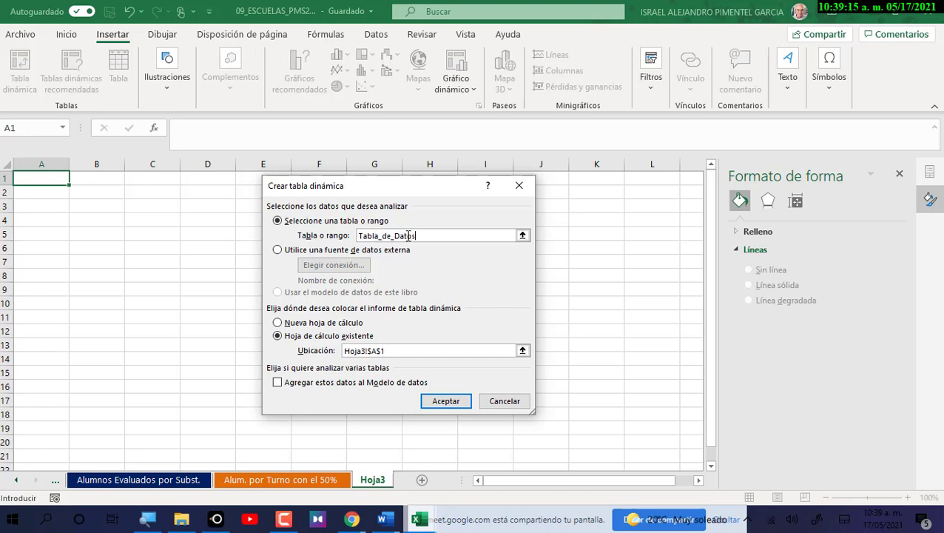
text(_General)
click(437, 401)
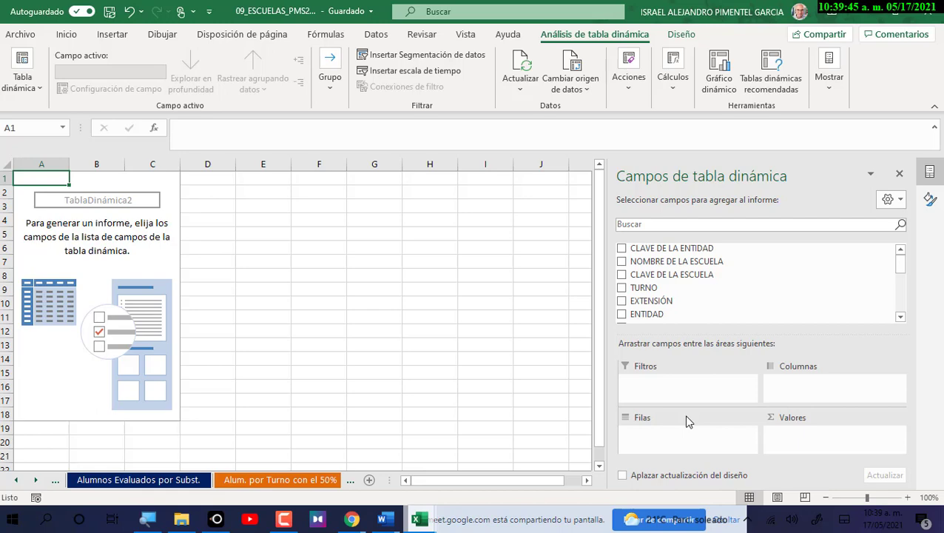
click(383, 519)
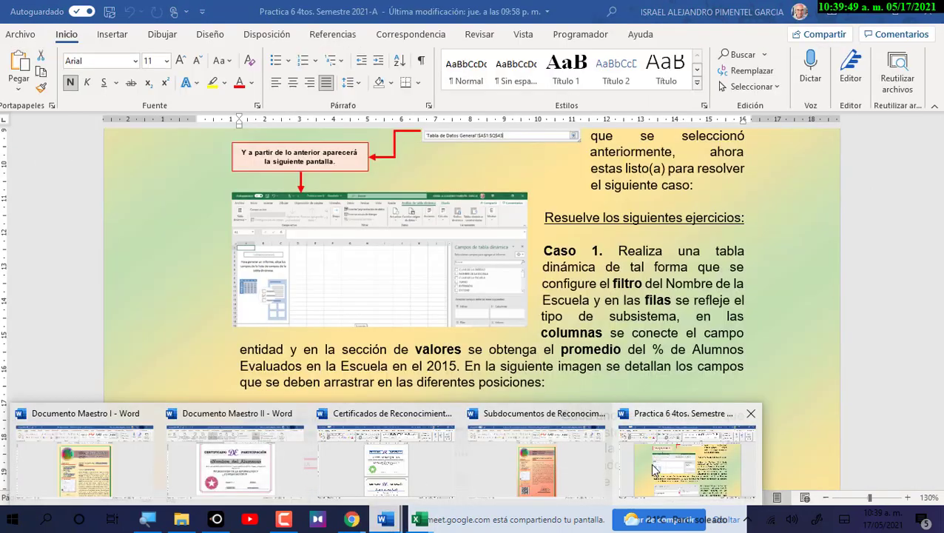
Bring up Practica 6 4tos. Semestre 2021-A and scroll to the Caso 2 instructions.
click(651, 467)
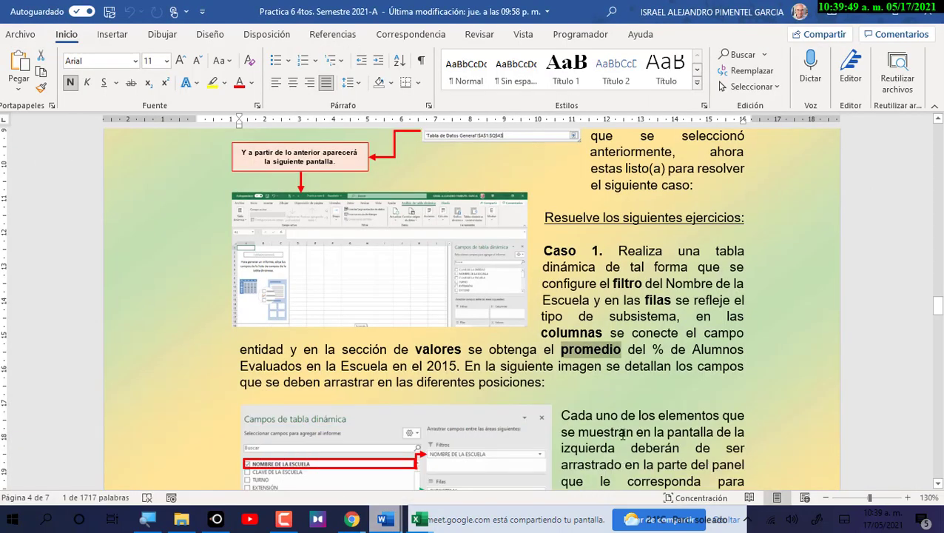
scroll(623, 435, down, 10)
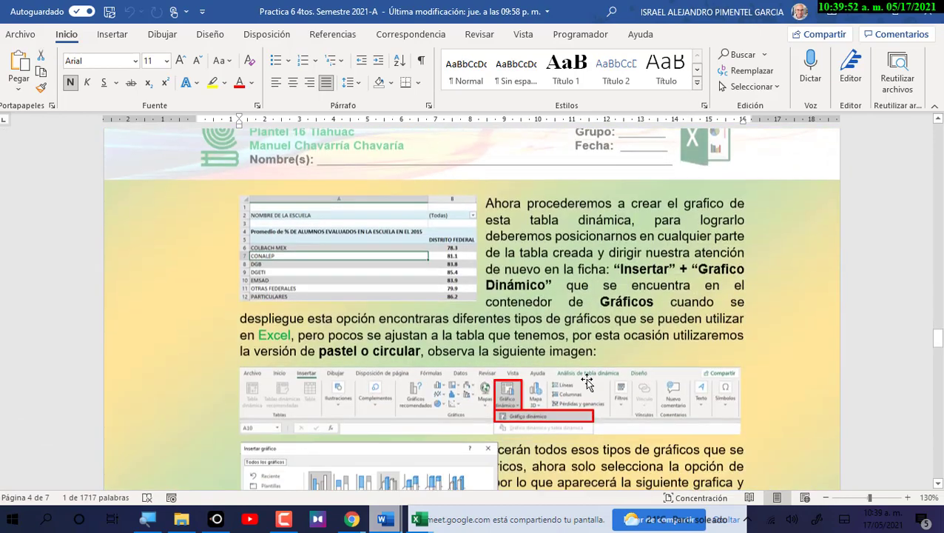
scroll(587, 381, down, 10)
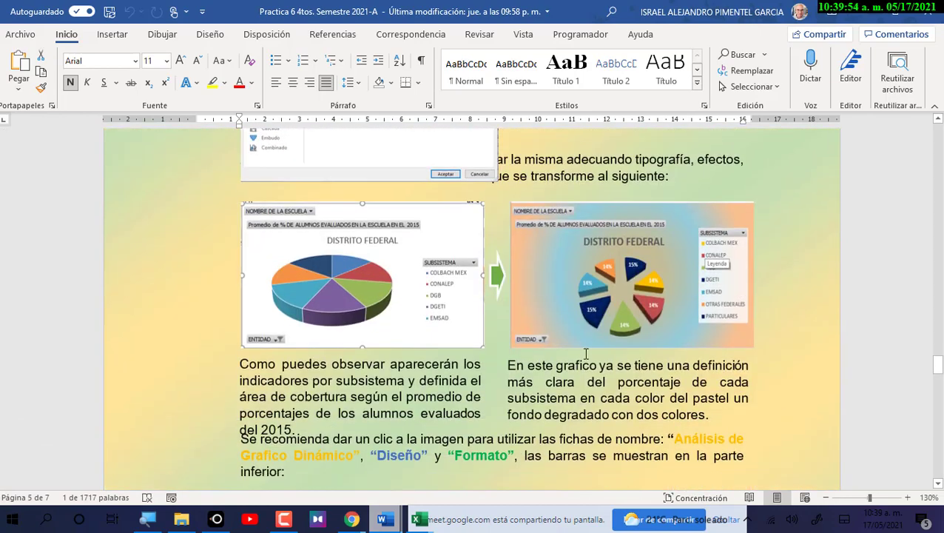
scroll(585, 348, down, 5)
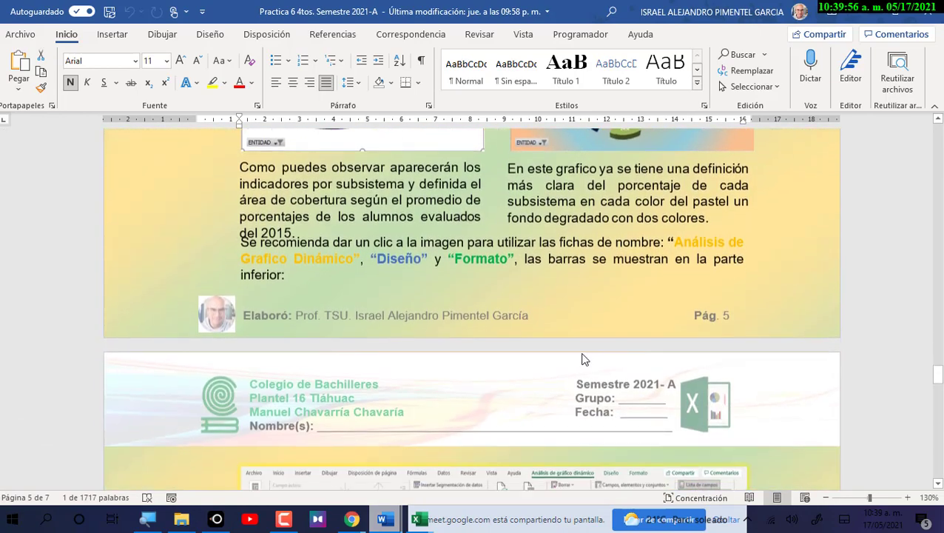
scroll(581, 359, down, 10)
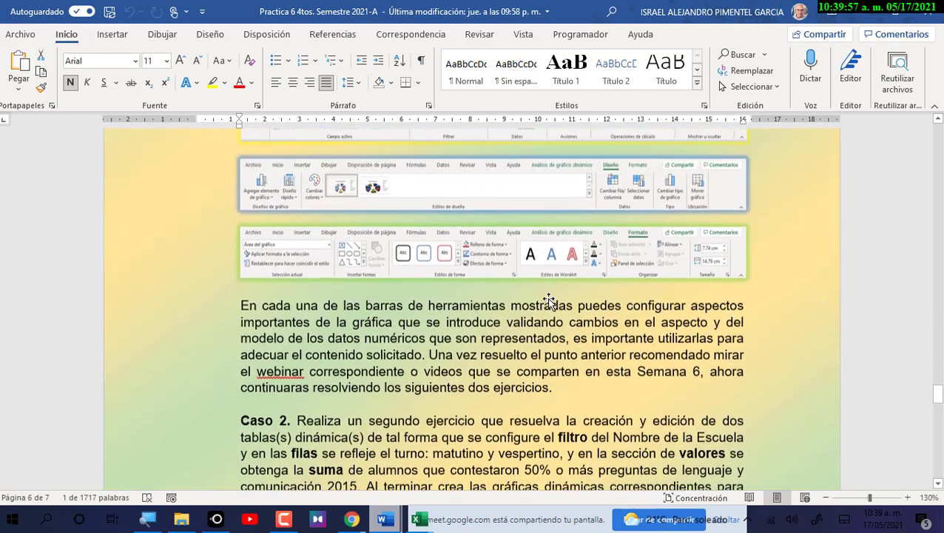
scroll(544, 267, up, 2)
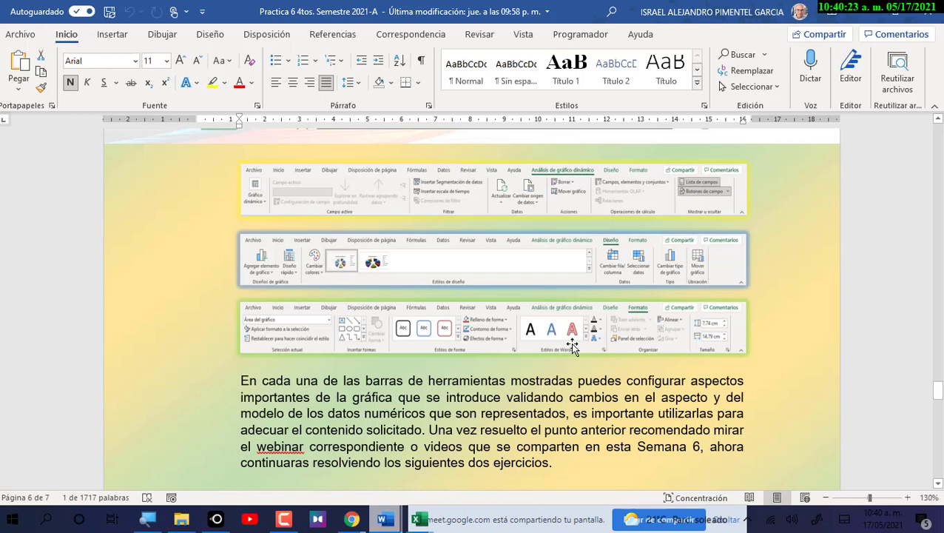
scroll(598, 370, down, 4)
scroll(601, 374, down, 3)
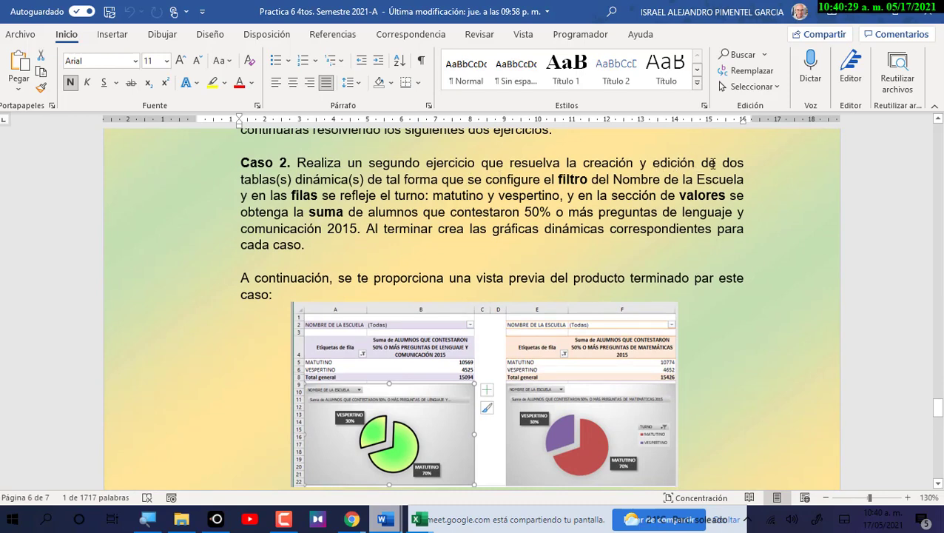
Mark the Caso 2 text about two pivot tables and the filter.
drag(728, 166, 366, 180)
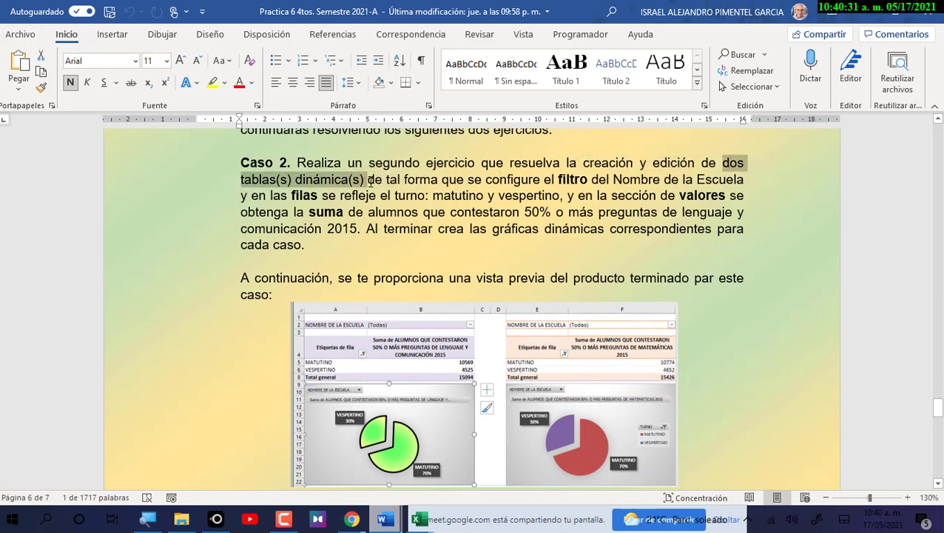
click(441, 179)
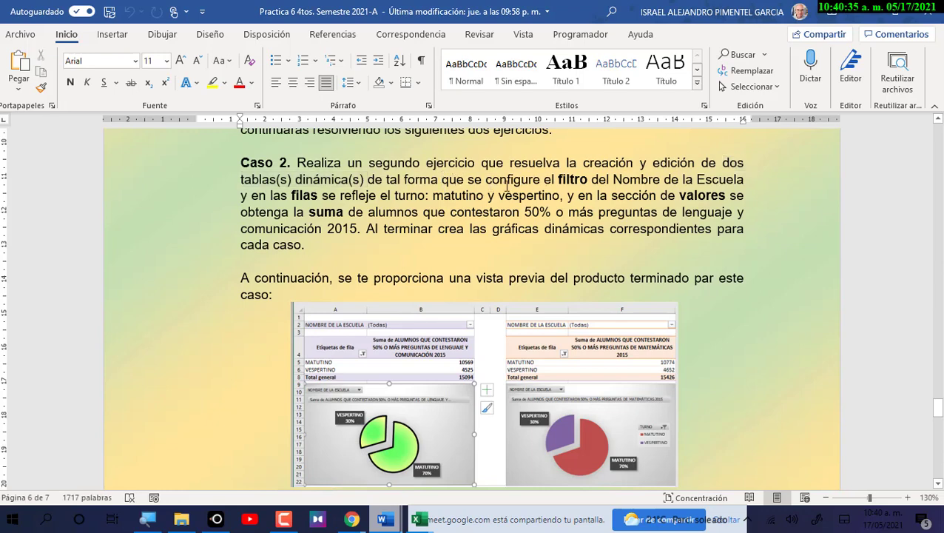
drag(560, 179, 744, 180)
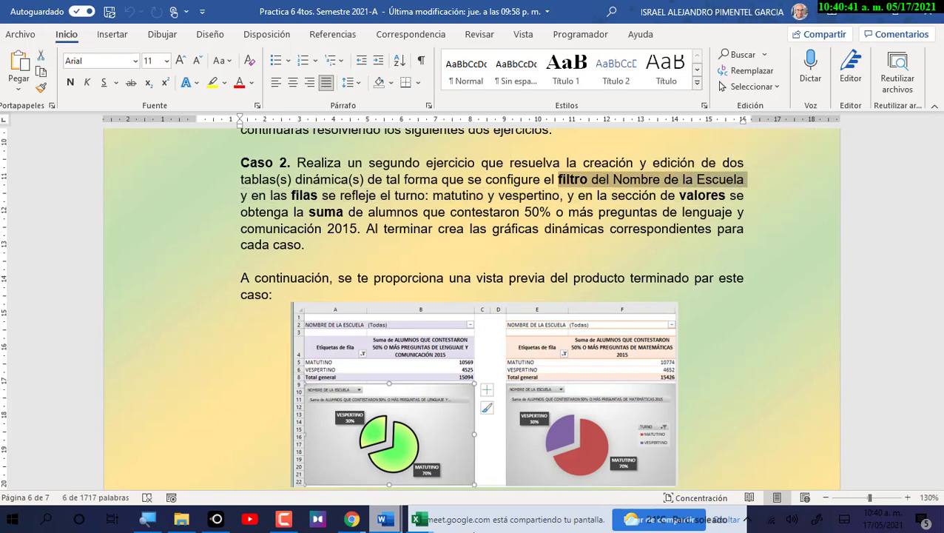
In 09_ESCUELAS, add NOMBRE DE LA ESCUELA as the pivot table filter.
mouse_move(419, 521)
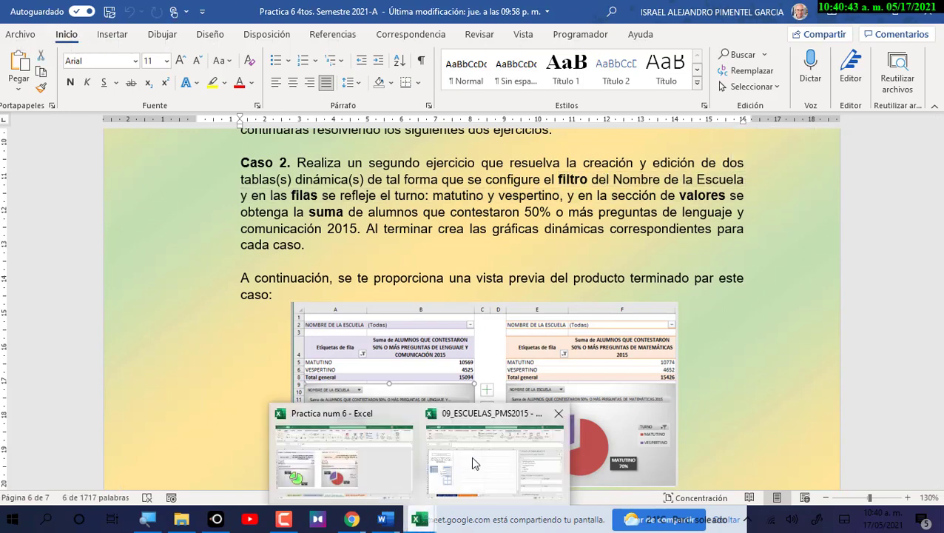
click(471, 456)
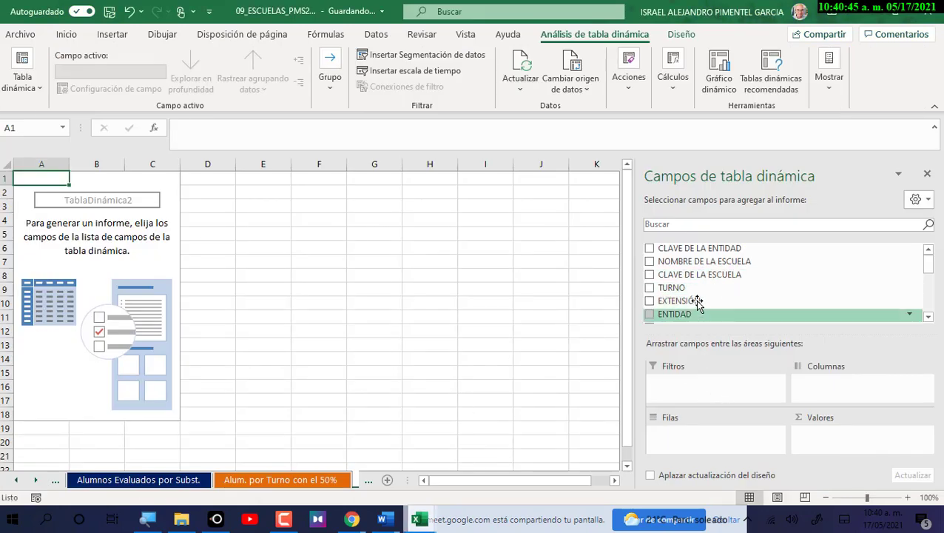
drag(696, 263, 695, 379)
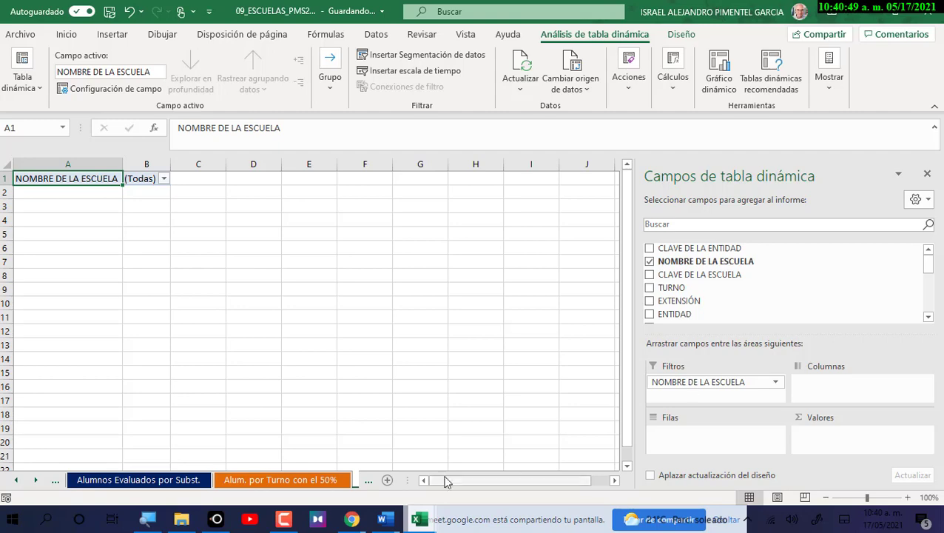
Glance at Practica num 6, then mark the Caso 2 requirement putting turno in rows.
click(416, 521)
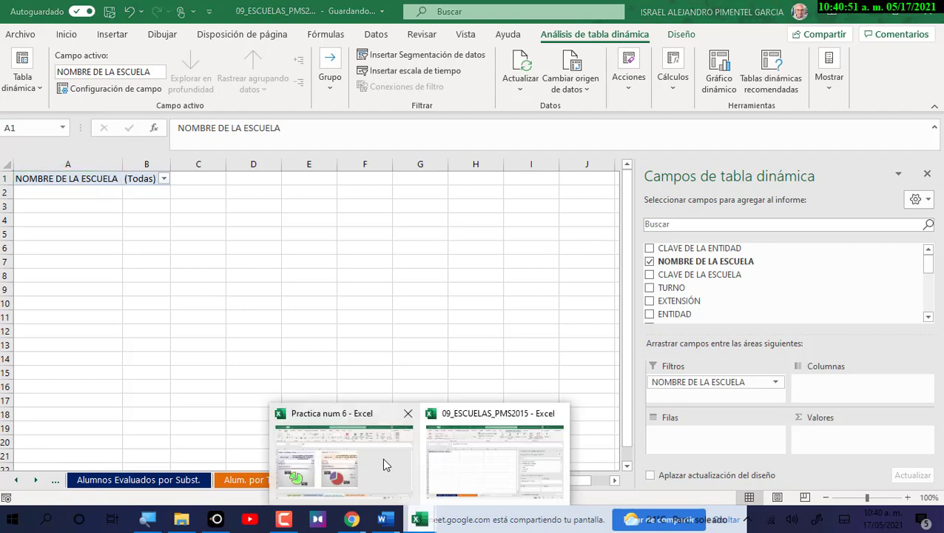
click(384, 464)
mouse_move(403, 513)
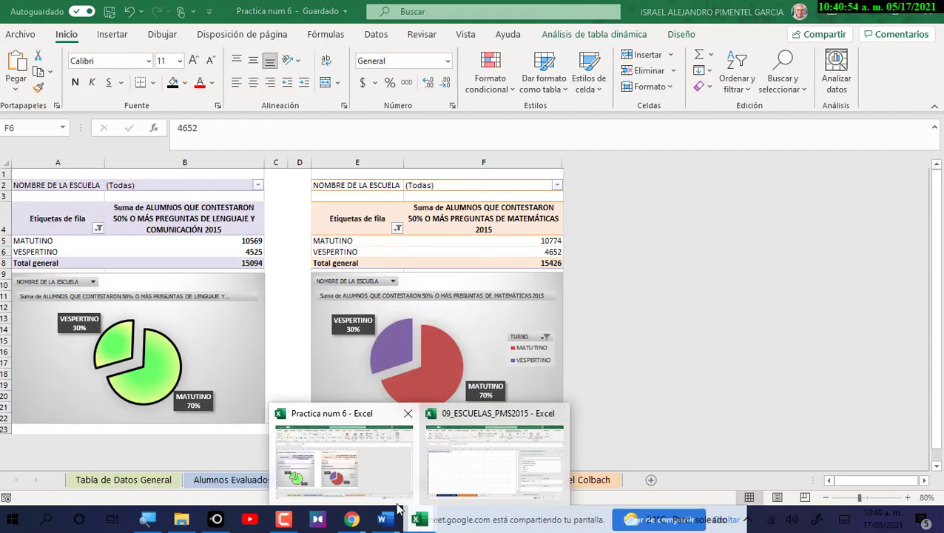
click(884, 465)
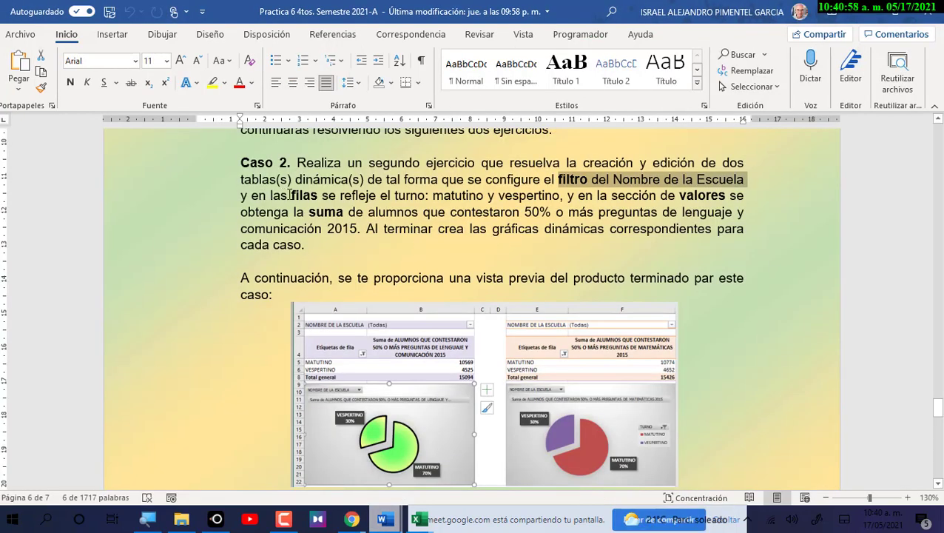
drag(290, 195, 557, 195)
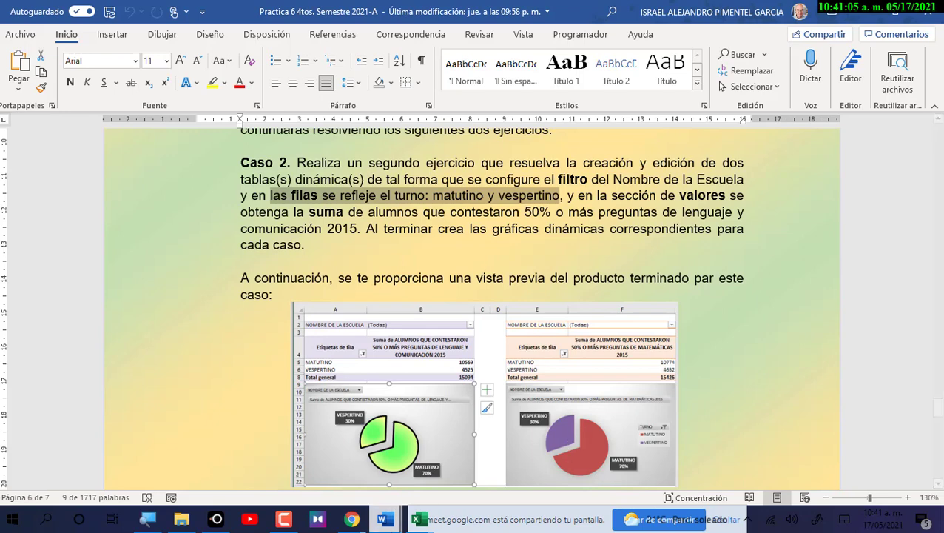
Place TURNO in the pivot table rows of the 09_ESCUELAS workbook.
click(419, 519)
click(489, 483)
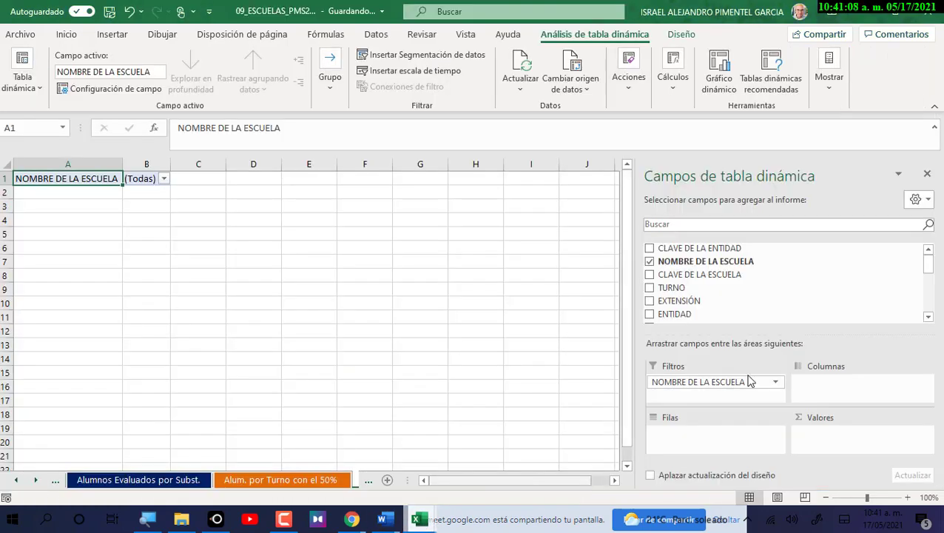
drag(673, 288, 693, 441)
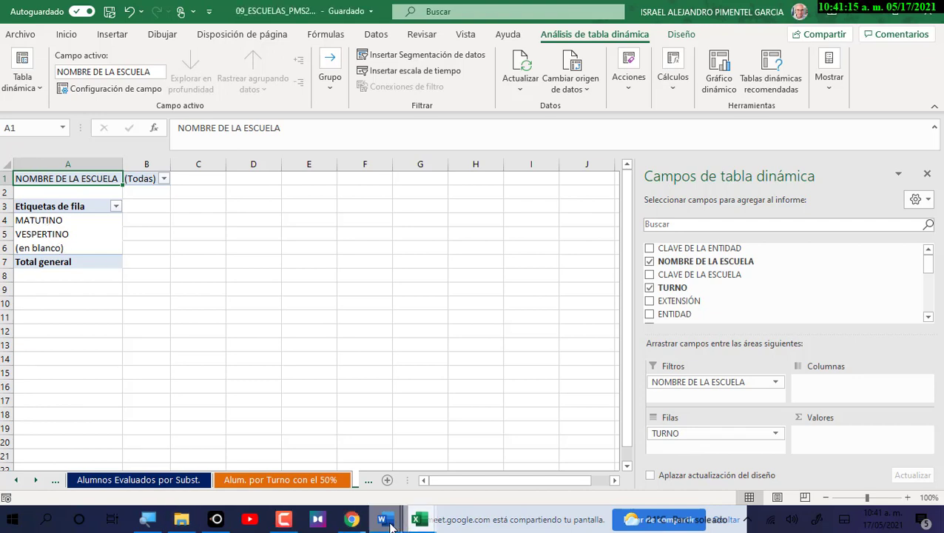
Mark the Word requirement on summing Lenguaje results, then return to Excel.
mouse_move(384, 519)
click(733, 482)
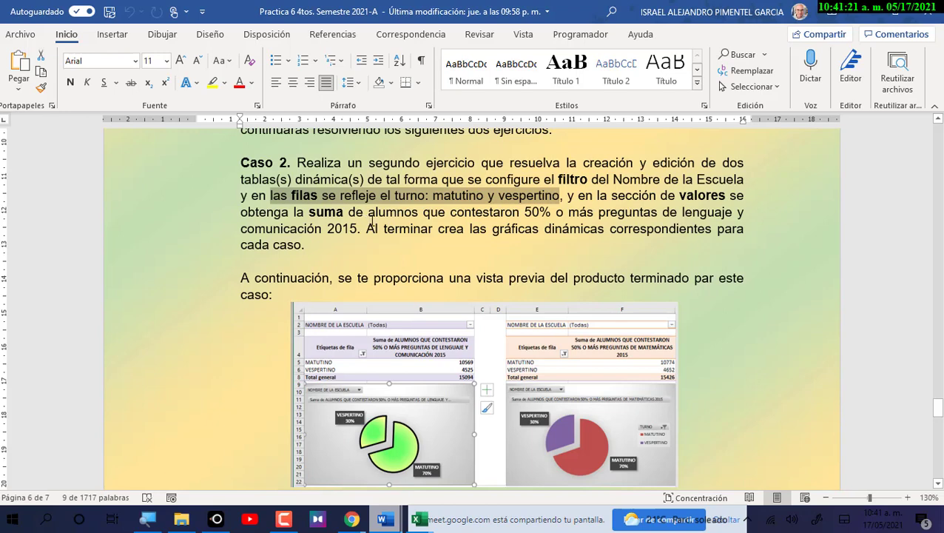
drag(680, 194, 360, 226)
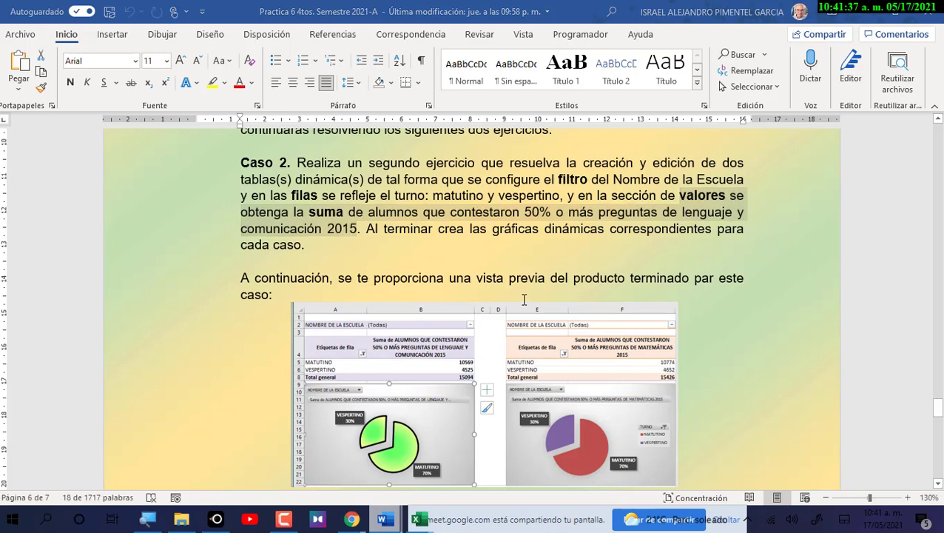
key(alt+Tab)
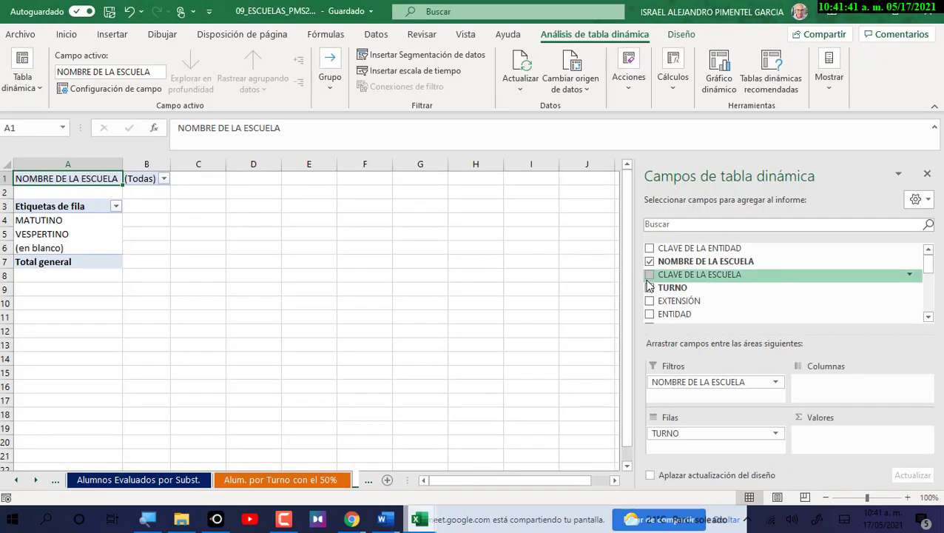
Add the Lenguaje y Comunicación 2015 field to Valores, giving MATUTINO 31511, VESPERTINO 14190, total 45701.
drag(631, 280, 521, 278)
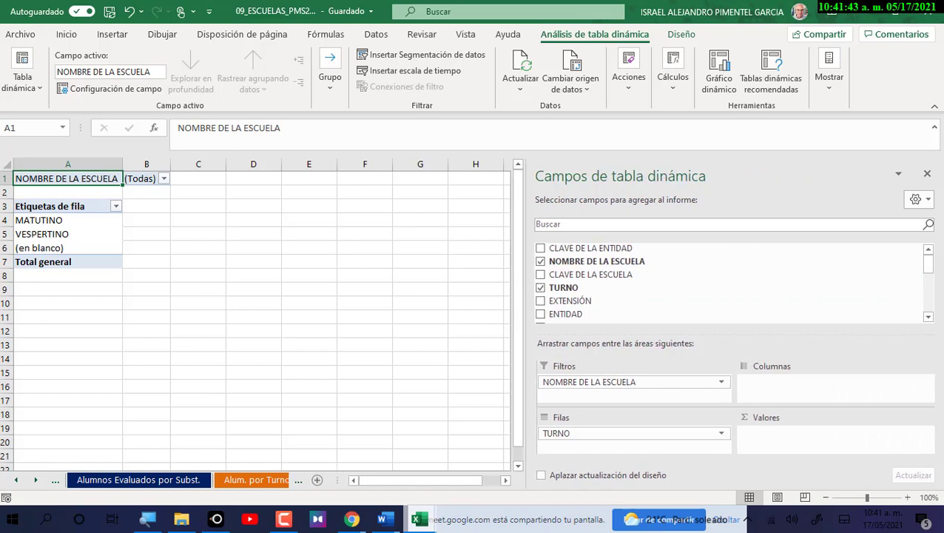
scroll(928, 320, down, 4)
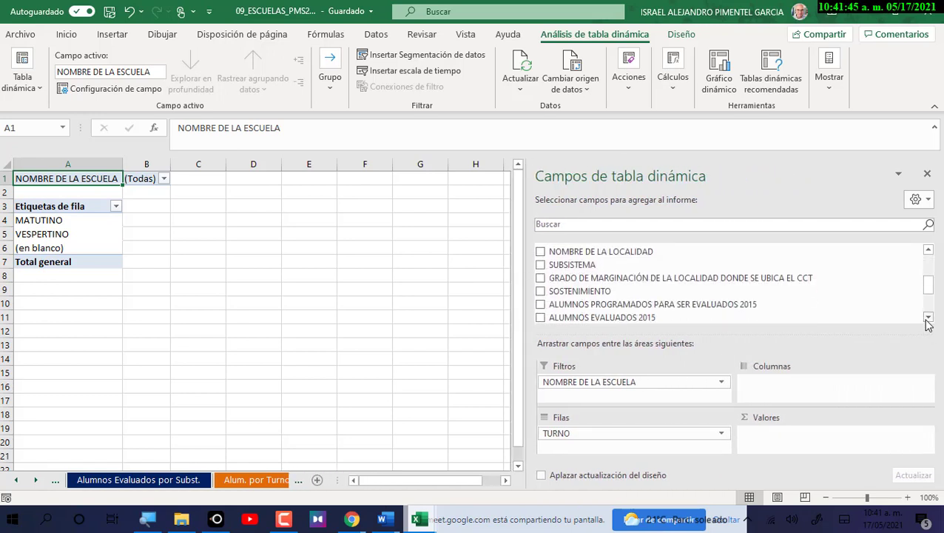
scroll(929, 320, down, 2)
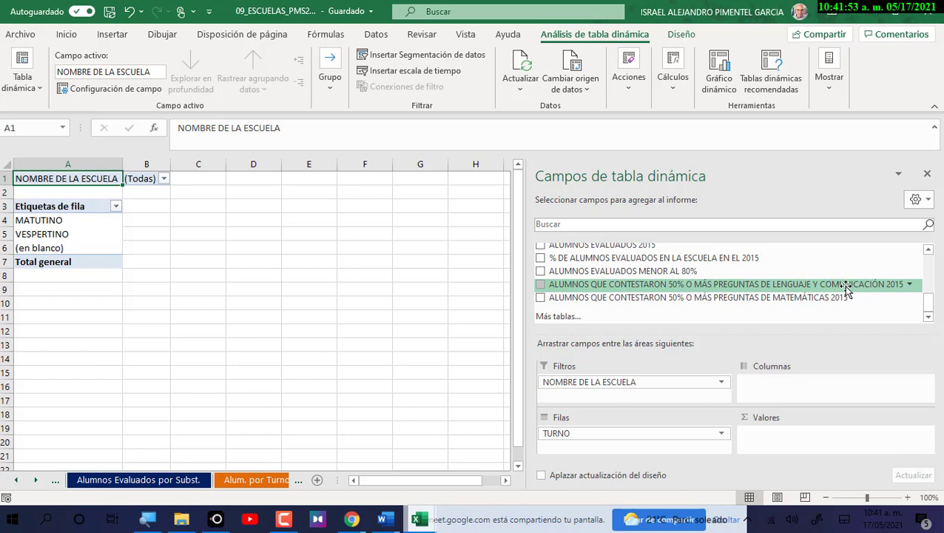
drag(847, 287, 826, 446)
drag(753, 432, 459, 380)
key(alt+Tab)
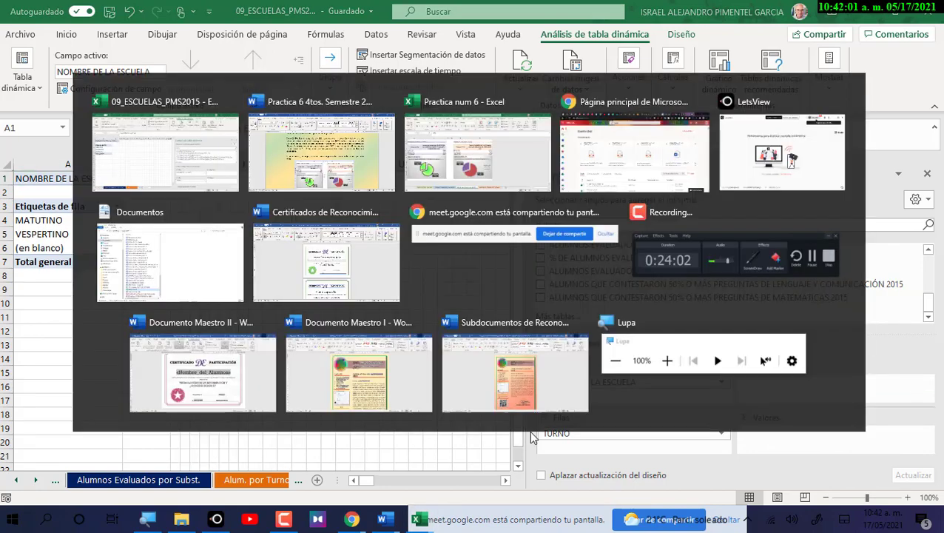
key(alt+Tab)
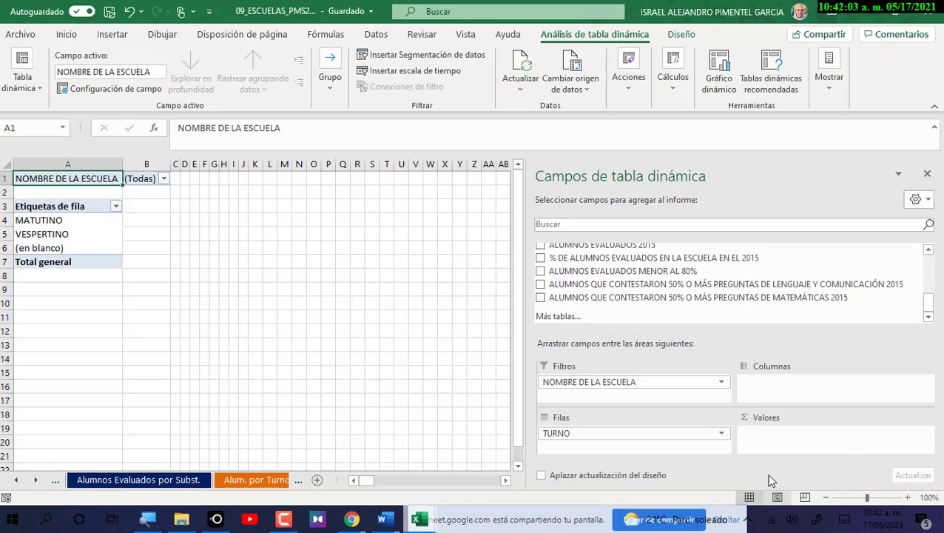
drag(751, 286, 786, 438)
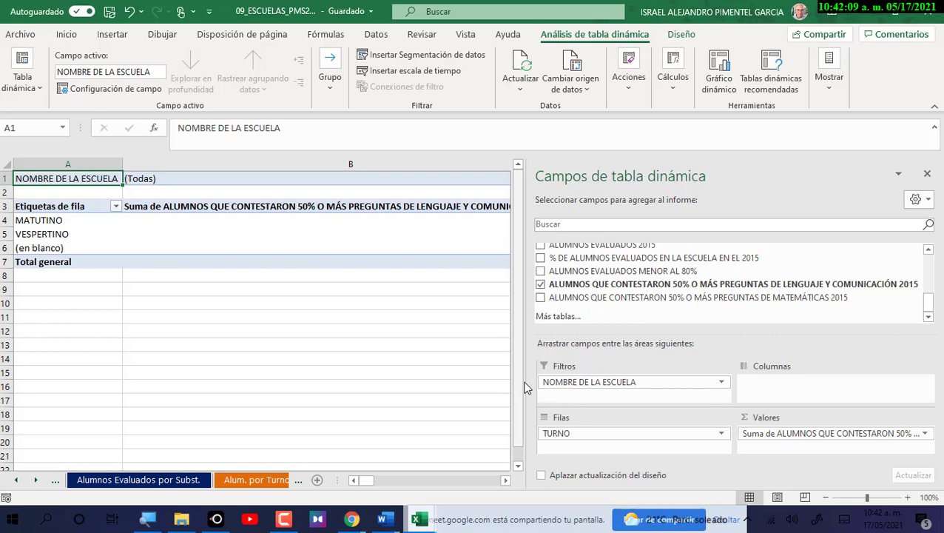
drag(527, 382, 629, 382)
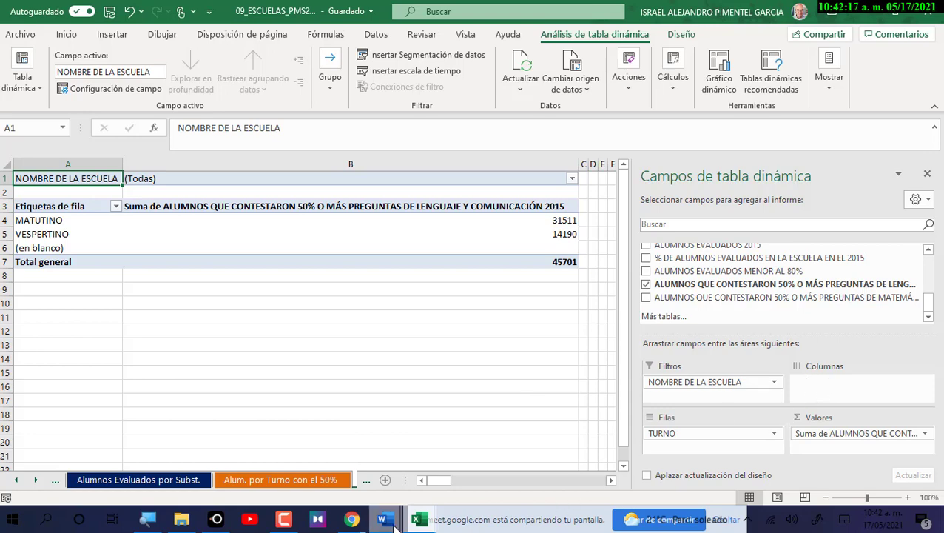
Check the Caso 2 instructions in Word, then return to the 09_ESCUELAS workbook.
mouse_move(385, 518)
click(658, 463)
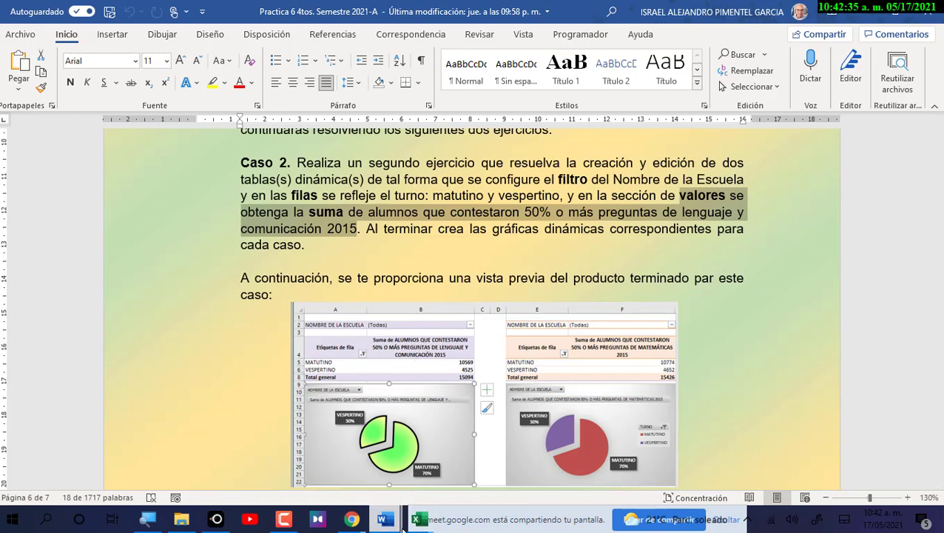
mouse_move(419, 521)
click(484, 447)
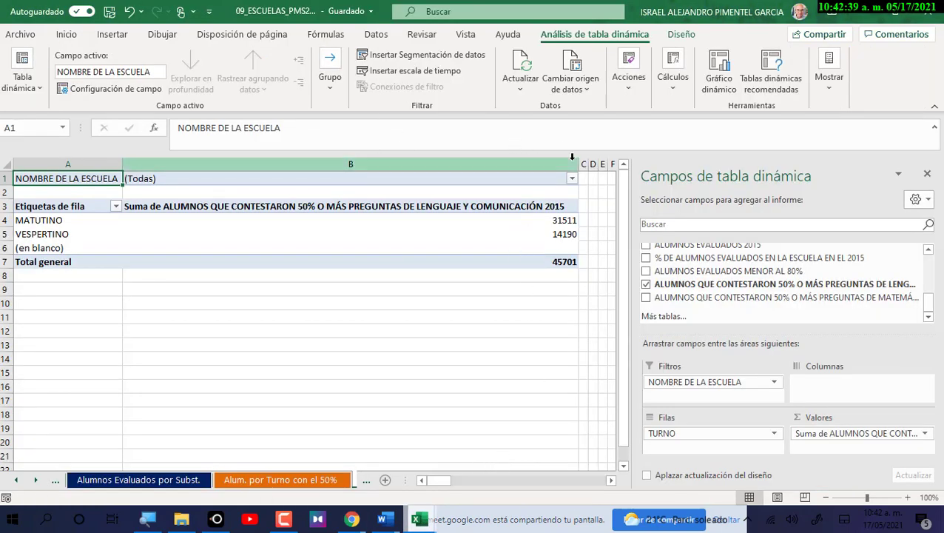
Narrow the pivot table's values column B to about half its width.
click(407, 163)
click(431, 248)
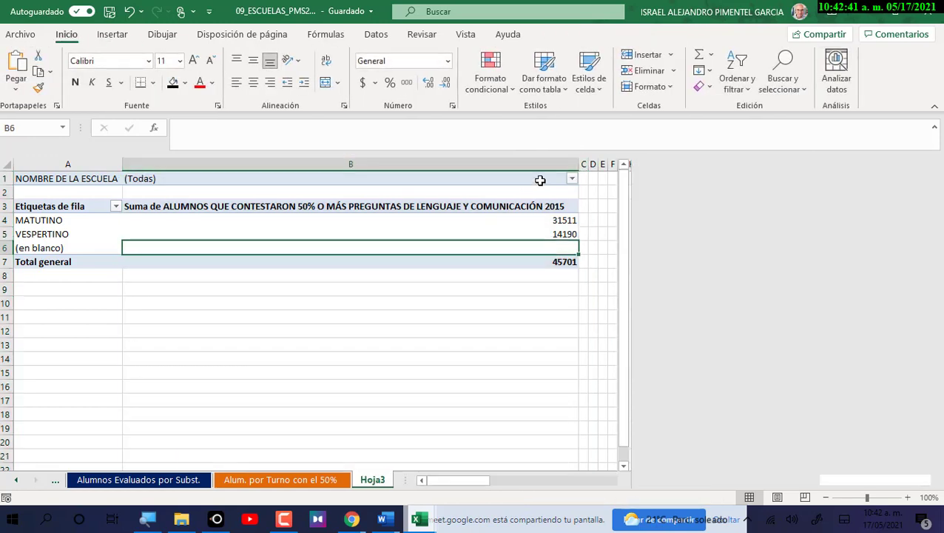
drag(581, 163, 397, 166)
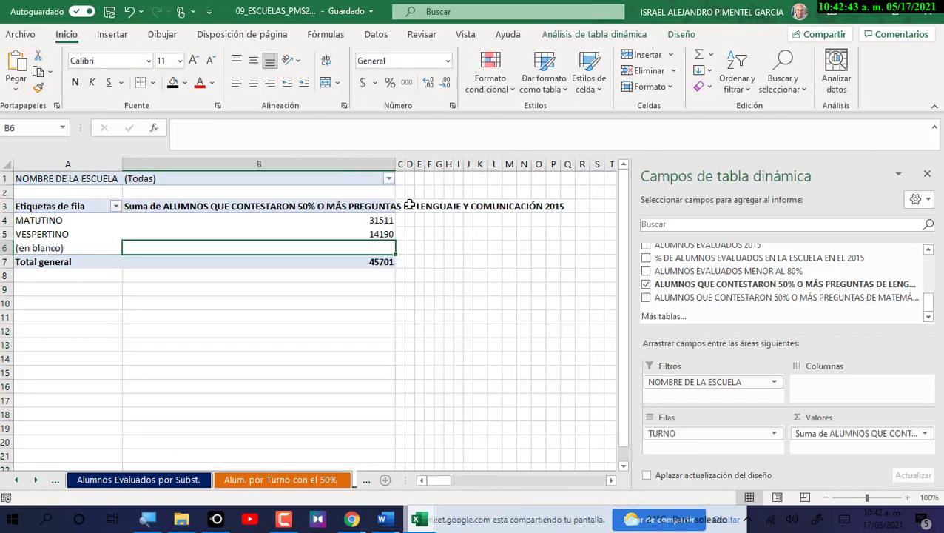
click(251, 206)
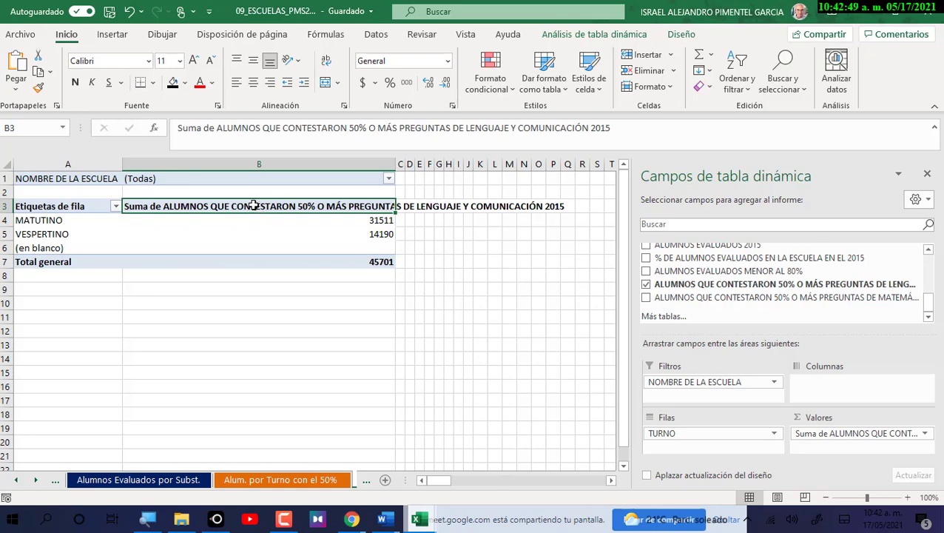
Make header cell B3 wrap its text, centred vertically and horizontally.
right_click(253, 206)
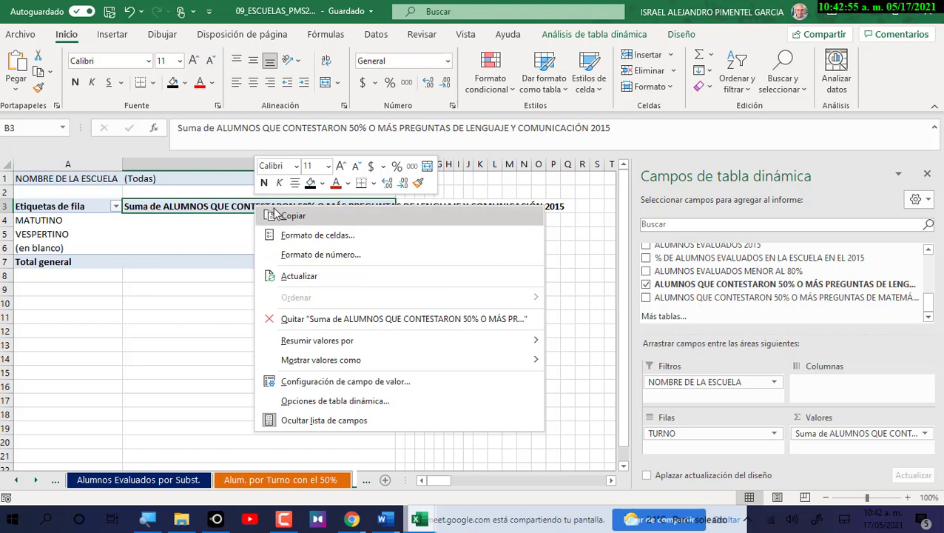
click(326, 232)
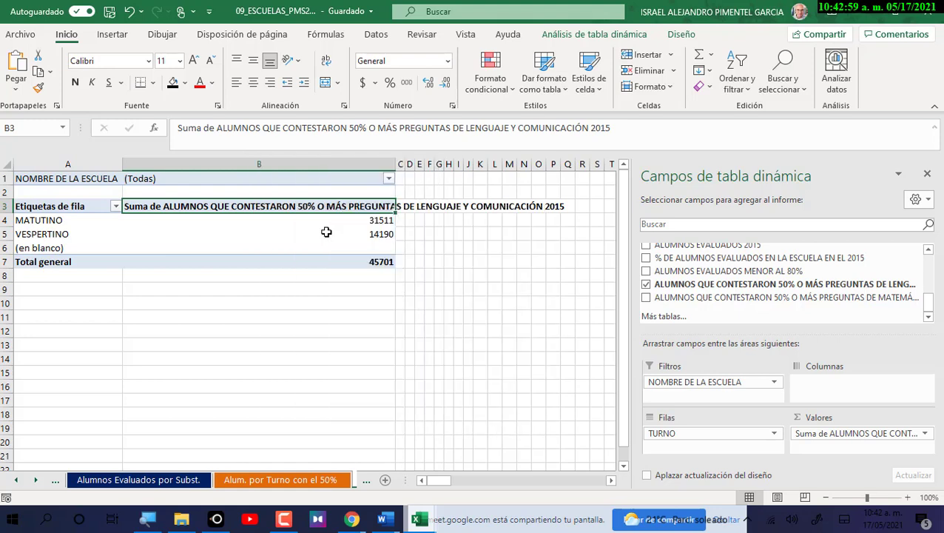
click(211, 90)
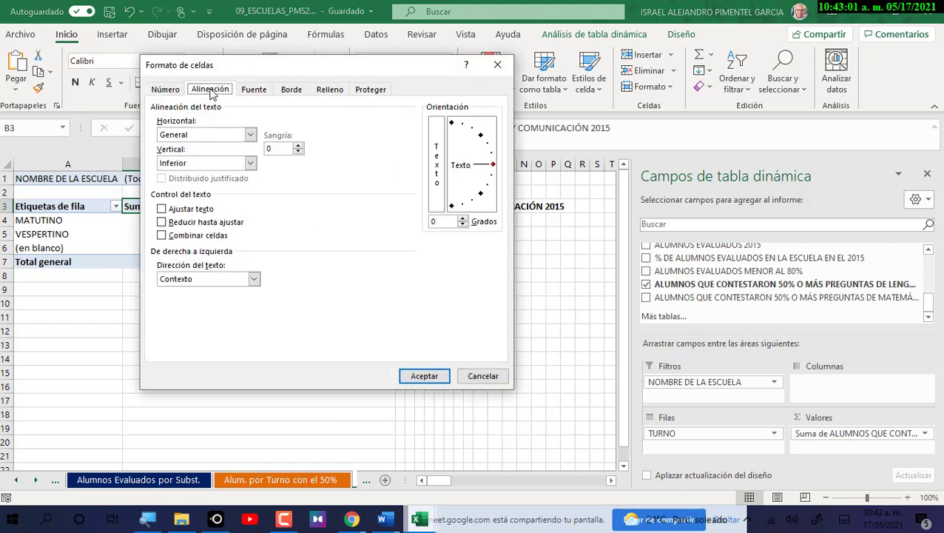
click(200, 210)
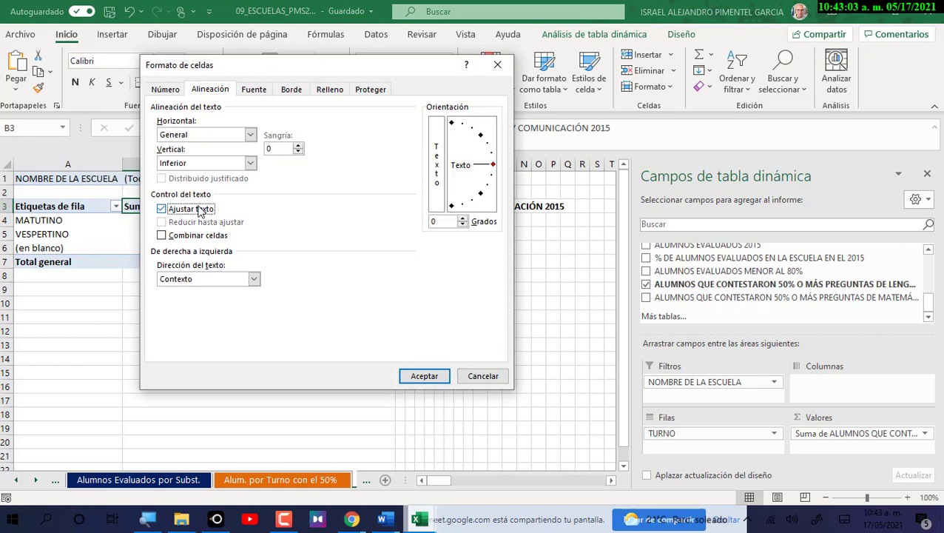
click(250, 164)
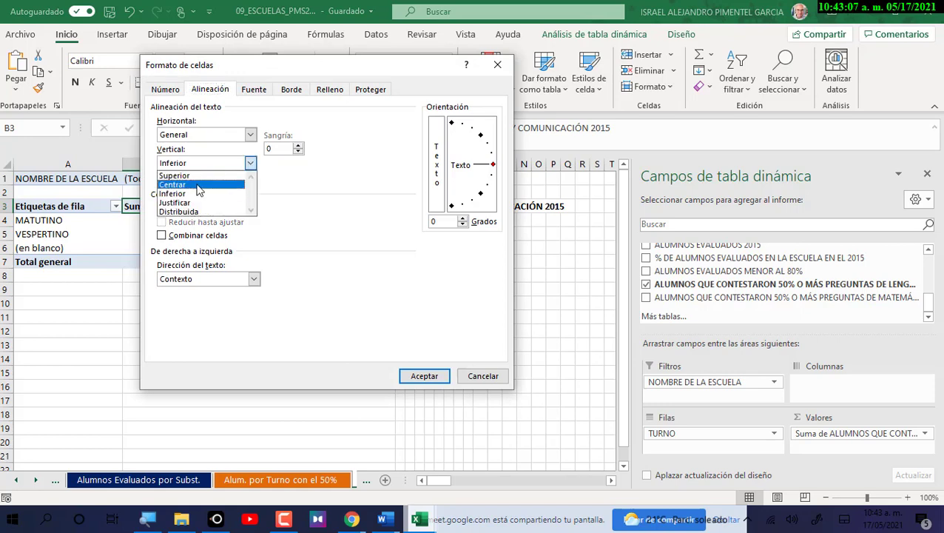
click(199, 185)
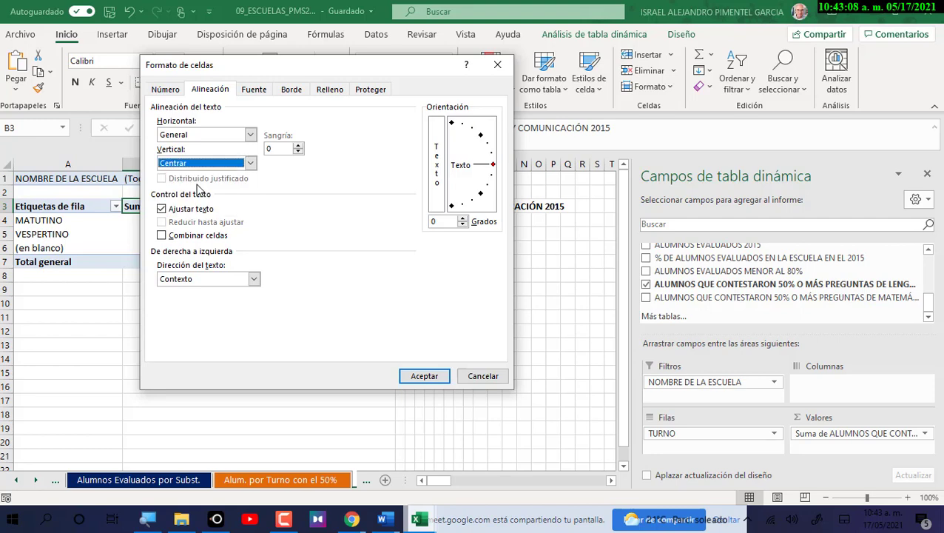
click(423, 376)
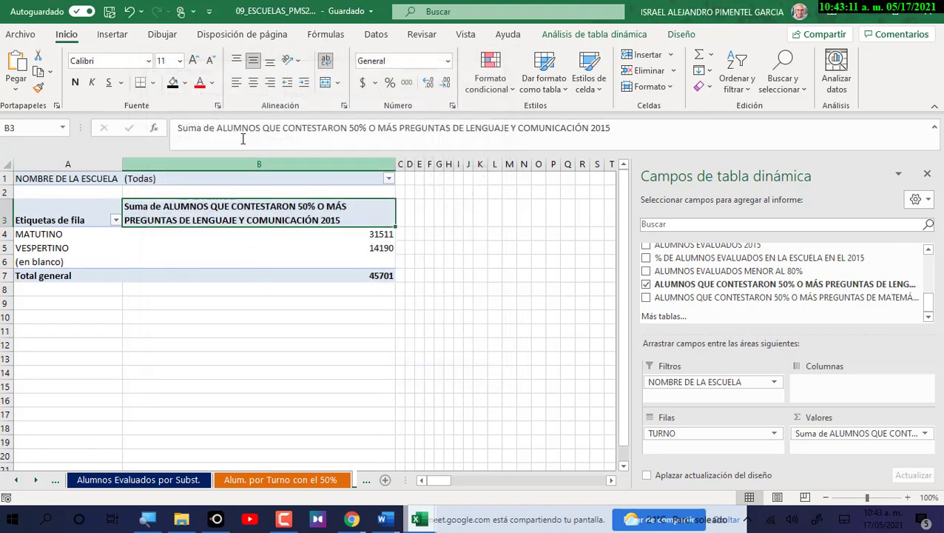
click(253, 83)
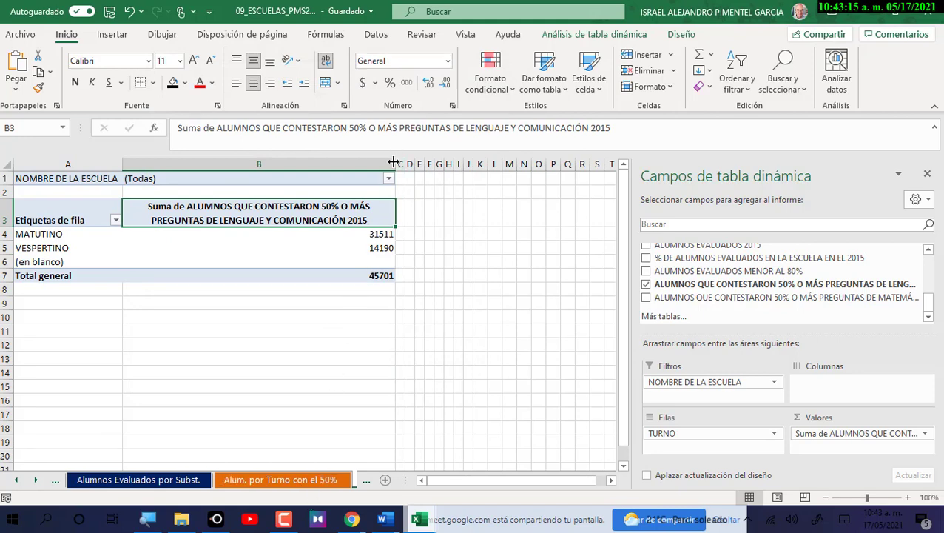
Narrow column B further so the two-line header fits snugly.
drag(395, 164, 377, 160)
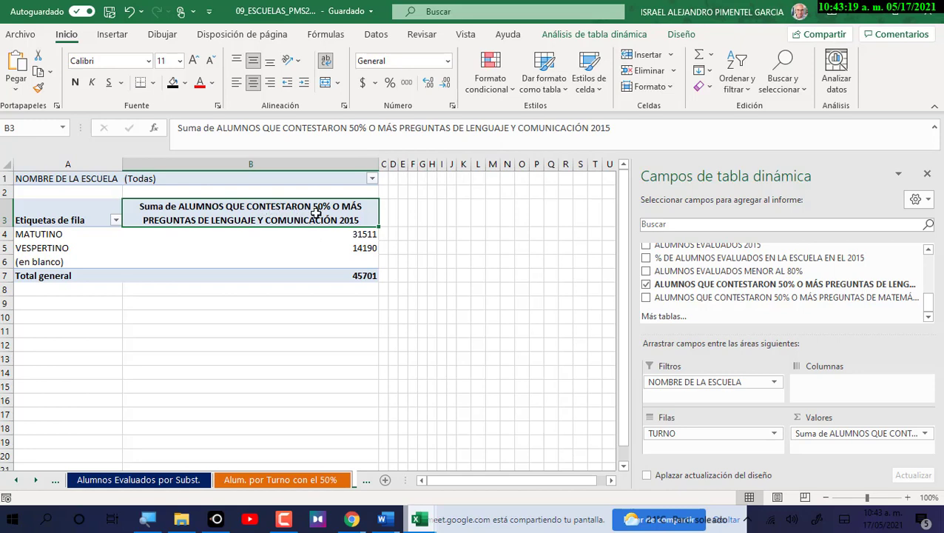
drag(378, 168, 360, 164)
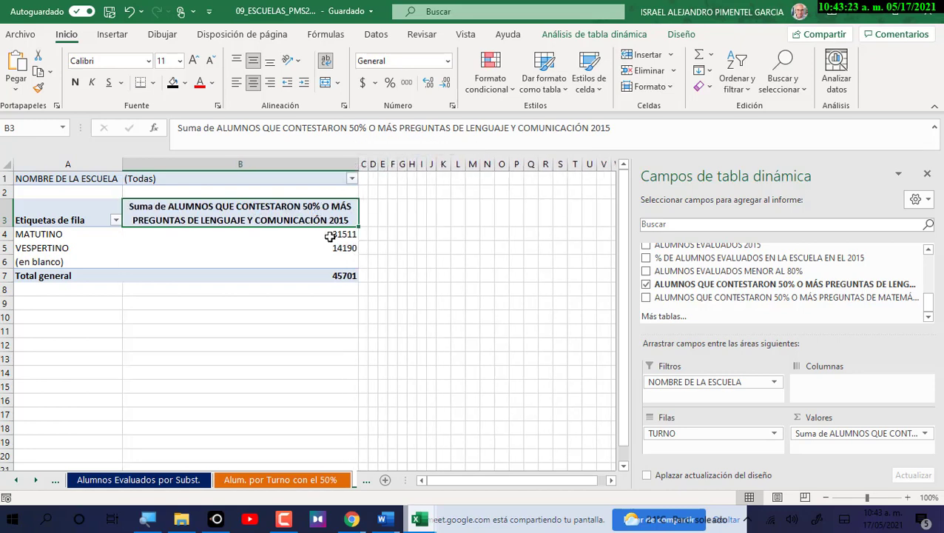
click(70, 261)
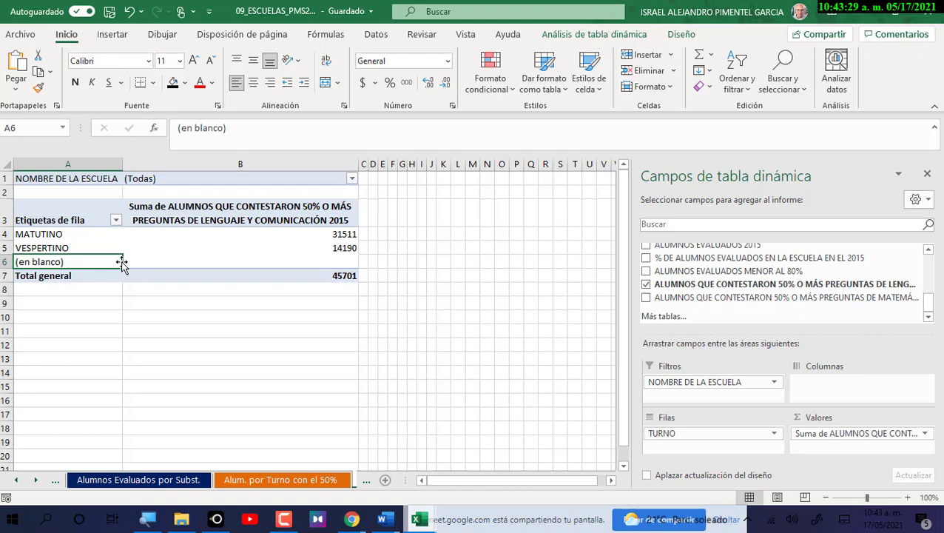
Turn off row grand totals in the PivotTable Options Totals & Filters settings.
click(619, 35)
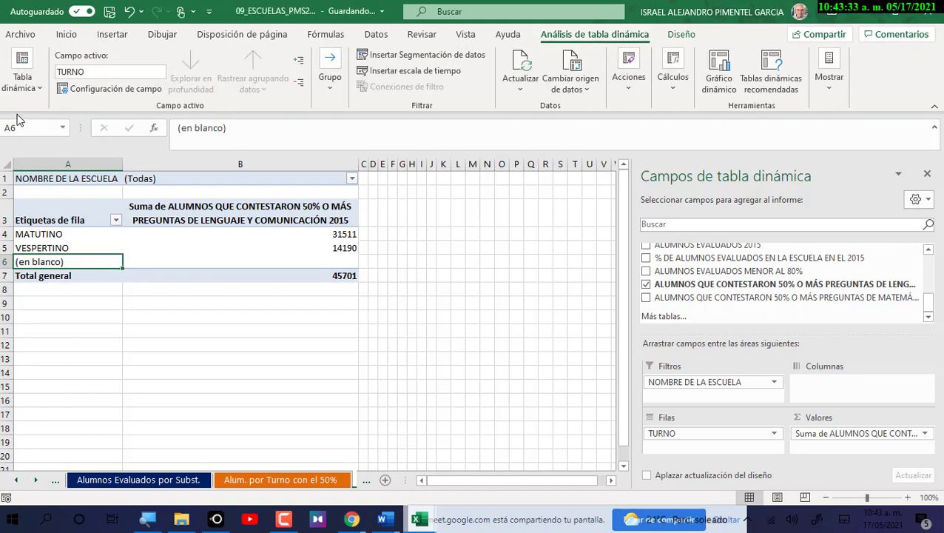
click(41, 98)
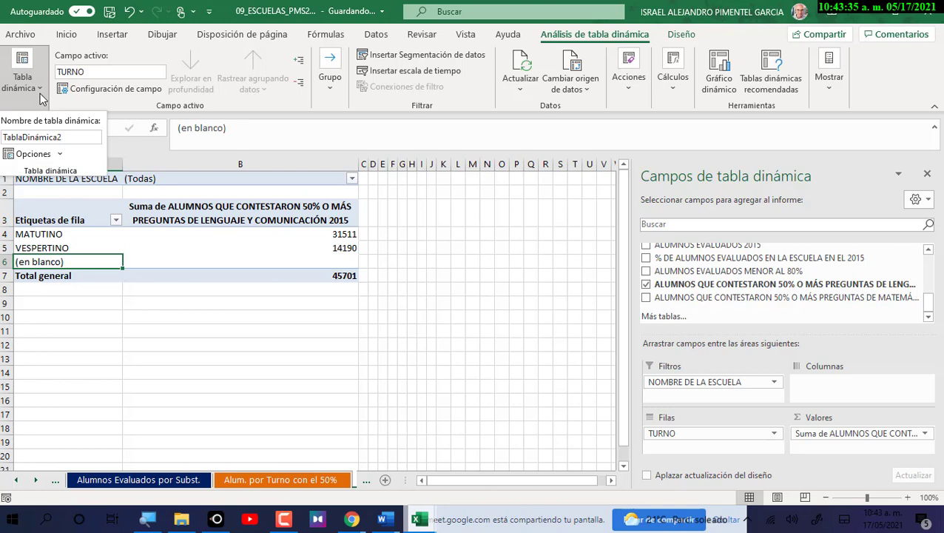
click(39, 154)
drag(300, 146, 533, 147)
click(534, 194)
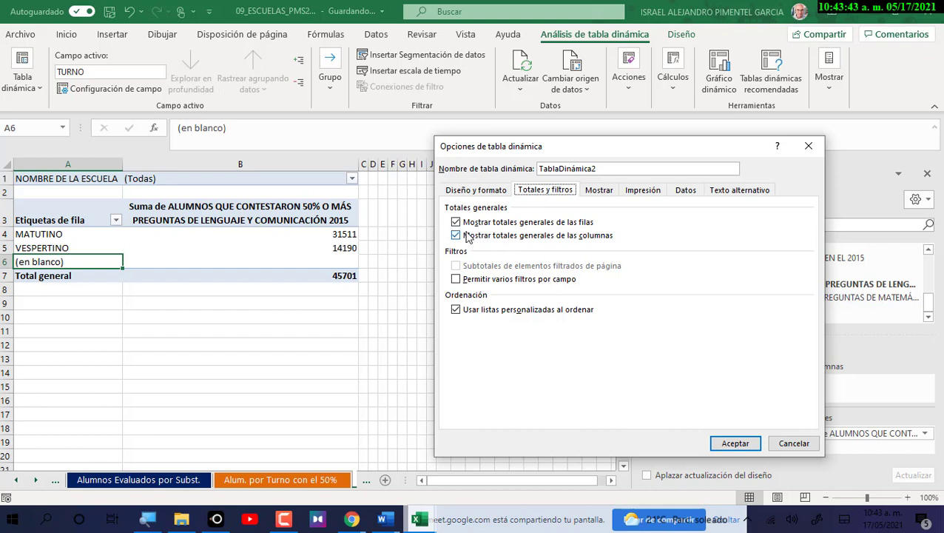
click(455, 223)
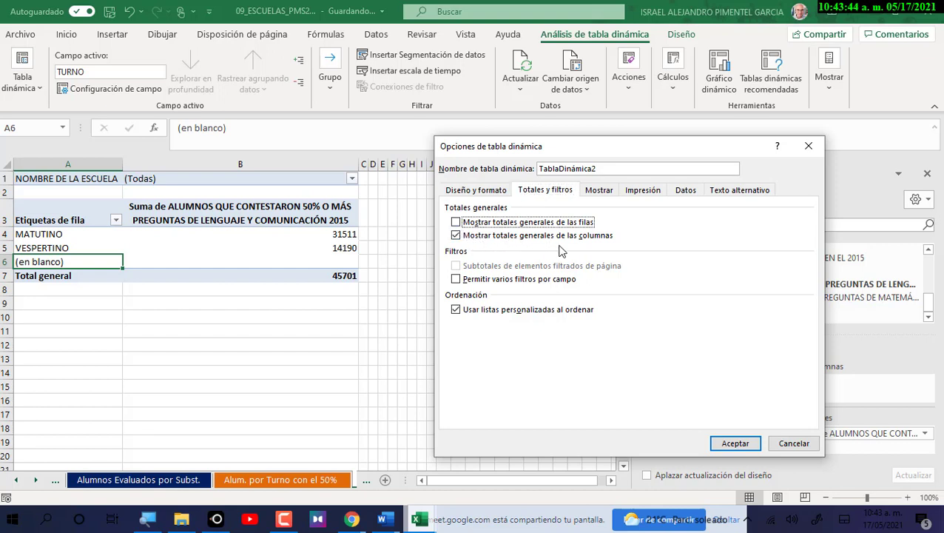
click(735, 443)
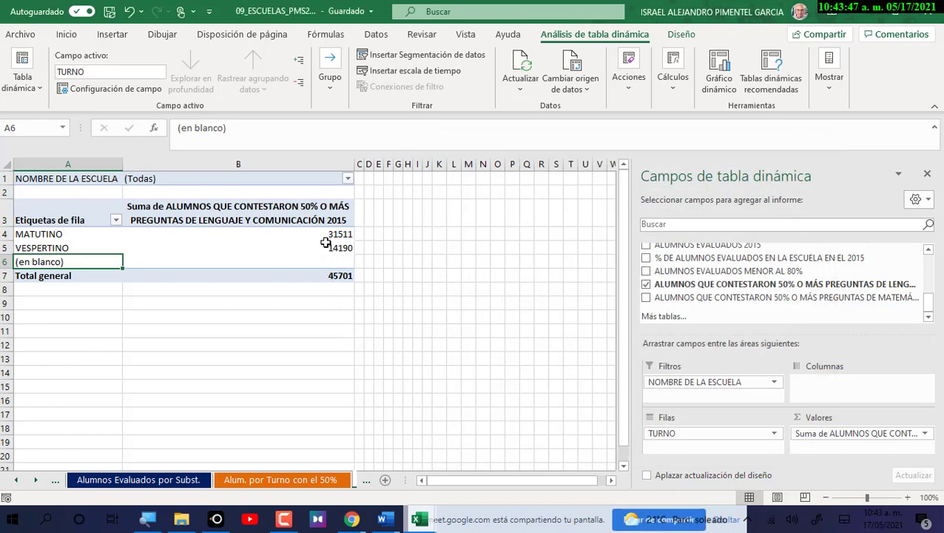
Filter the row labels to exclude (en blanco), leaving only MATUTINO and VESPERTINO.
click(116, 221)
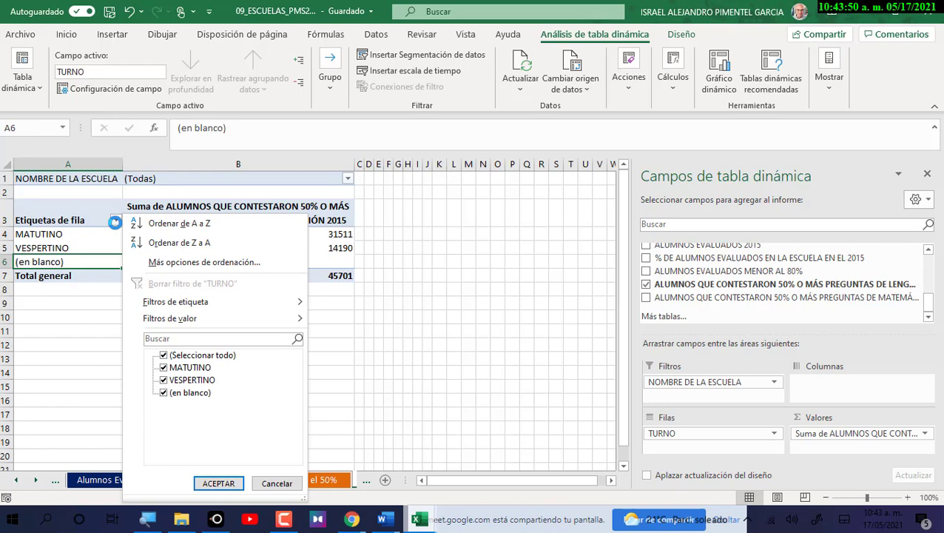
click(164, 393)
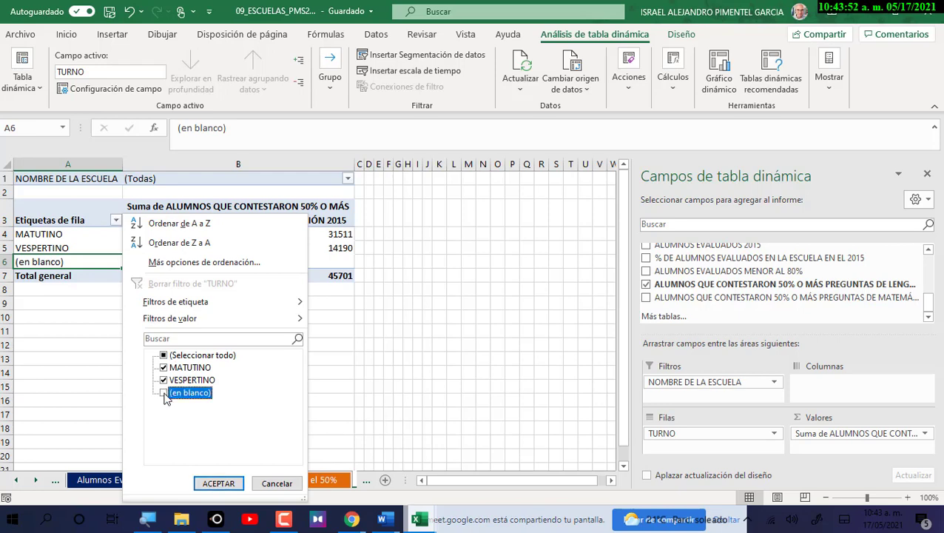
click(219, 483)
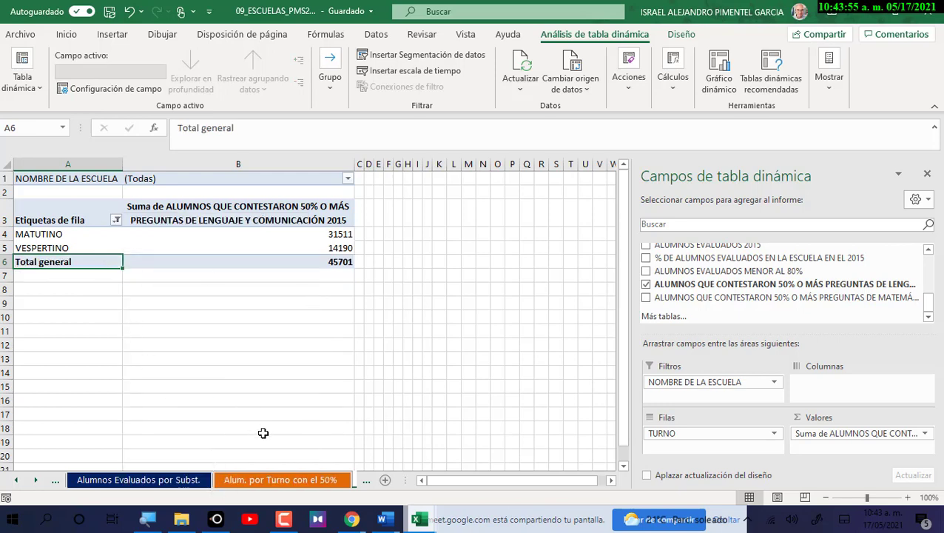
click(45, 235)
click(49, 247)
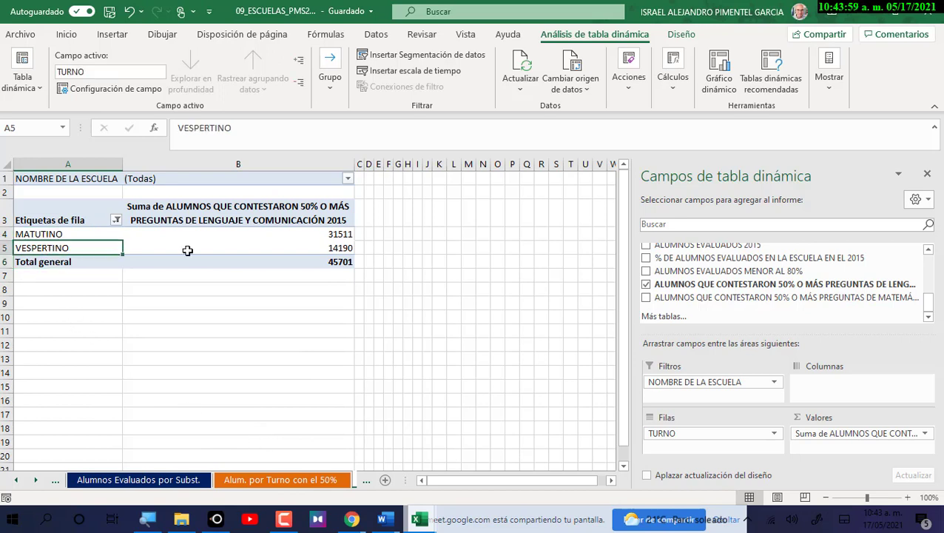
click(315, 249)
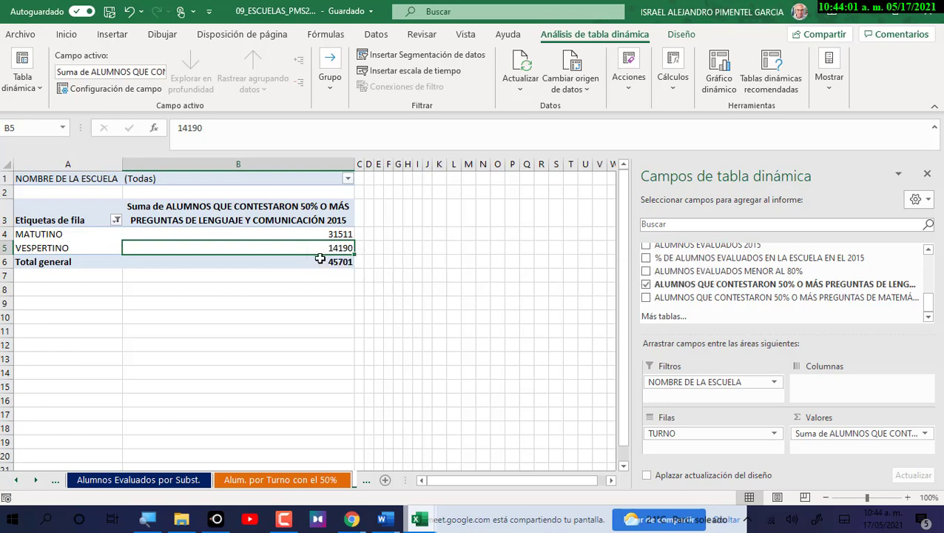
mouse_move(332, 241)
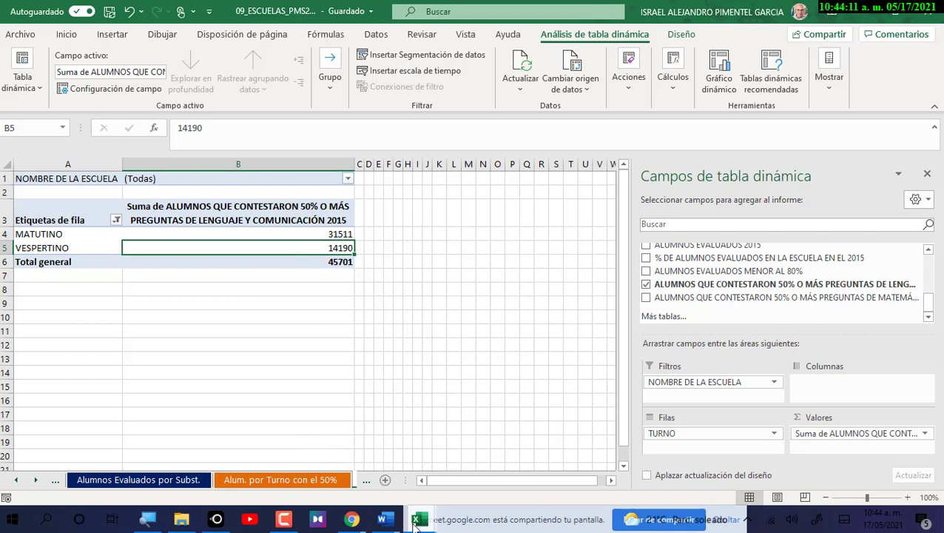
mouse_move(415, 523)
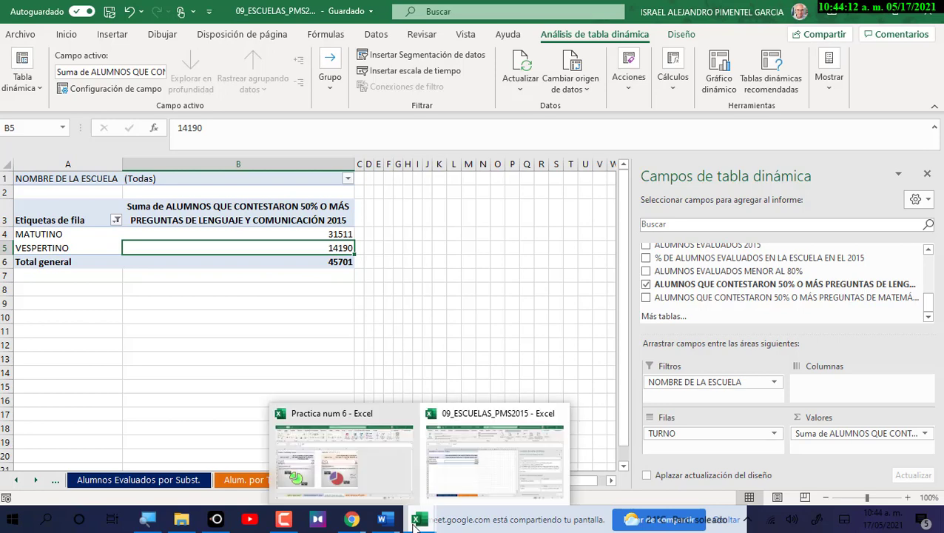
click(386, 476)
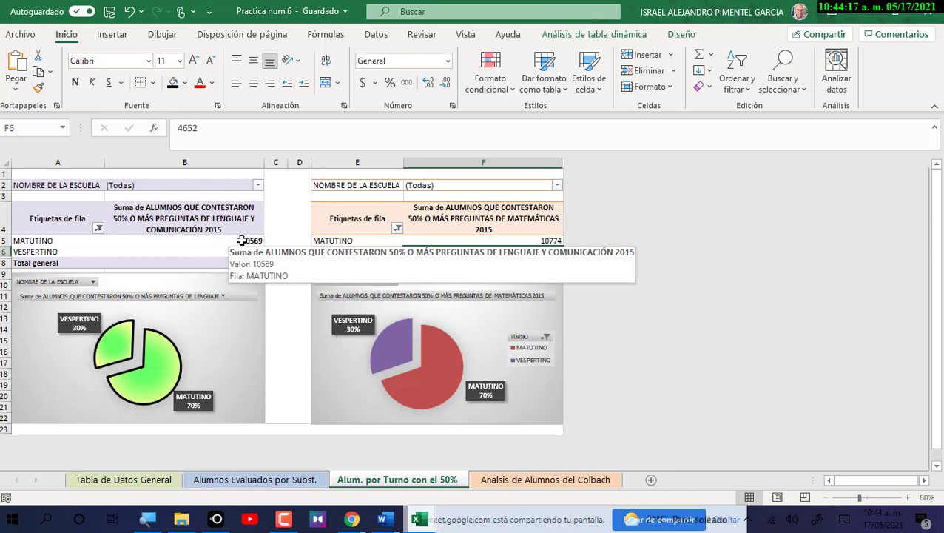
click(242, 241)
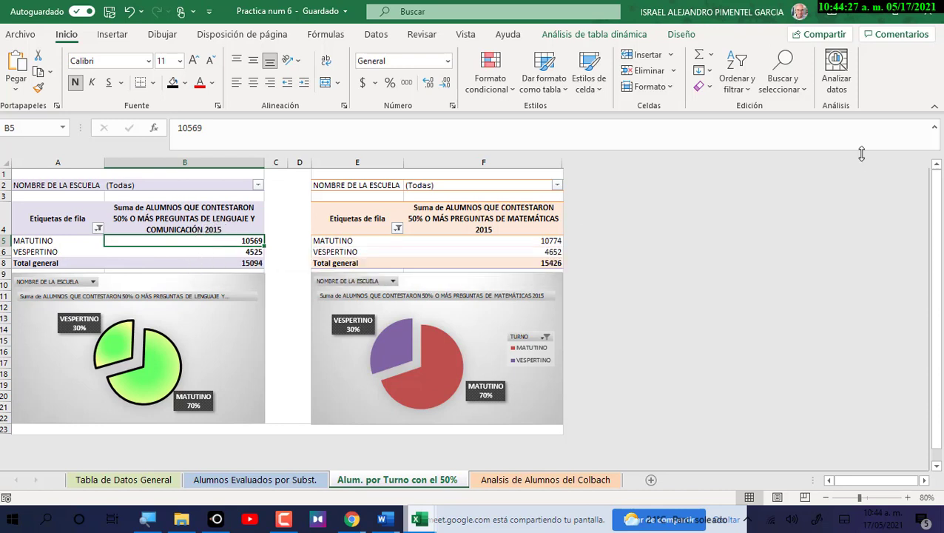
key(alt+Tab)
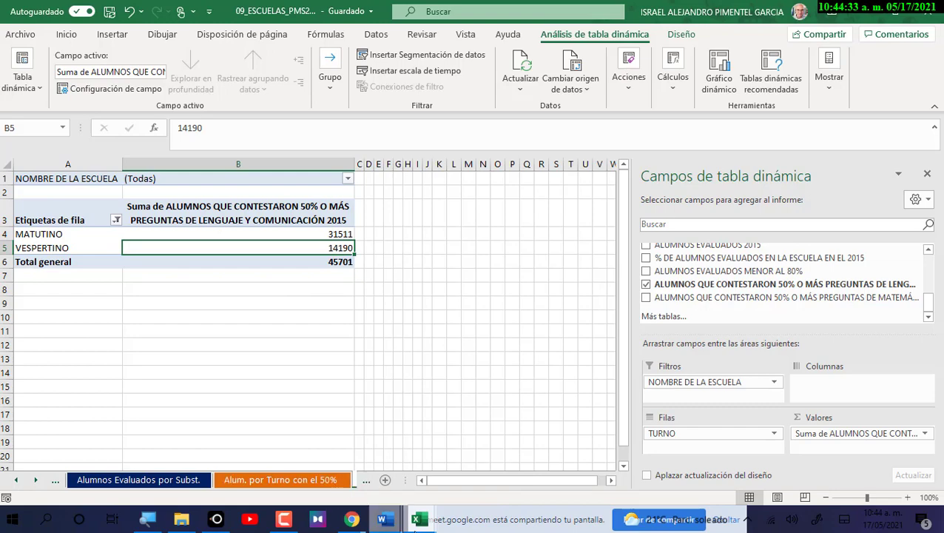
mouse_move(420, 522)
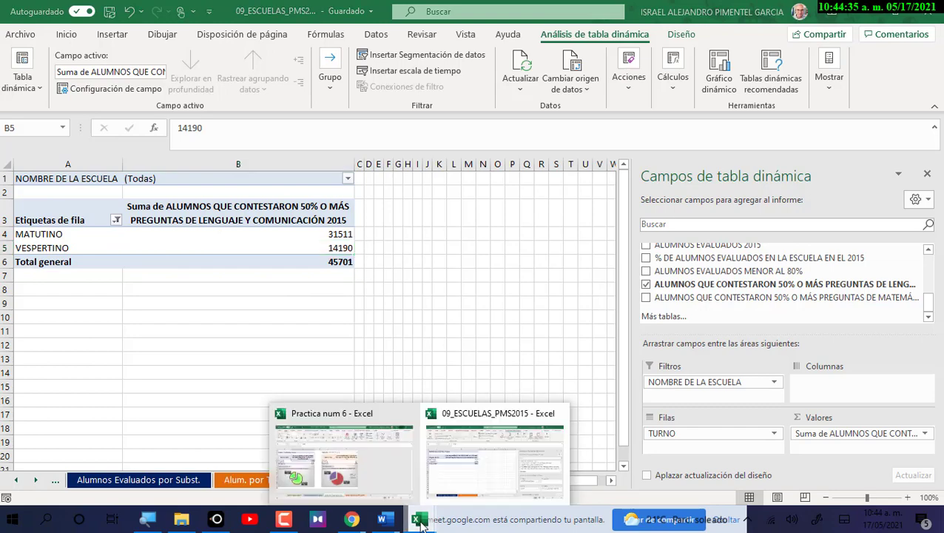
In Practica num 6, inspect the Lenguaje sum's Value Field Settings without changing anything.
click(375, 478)
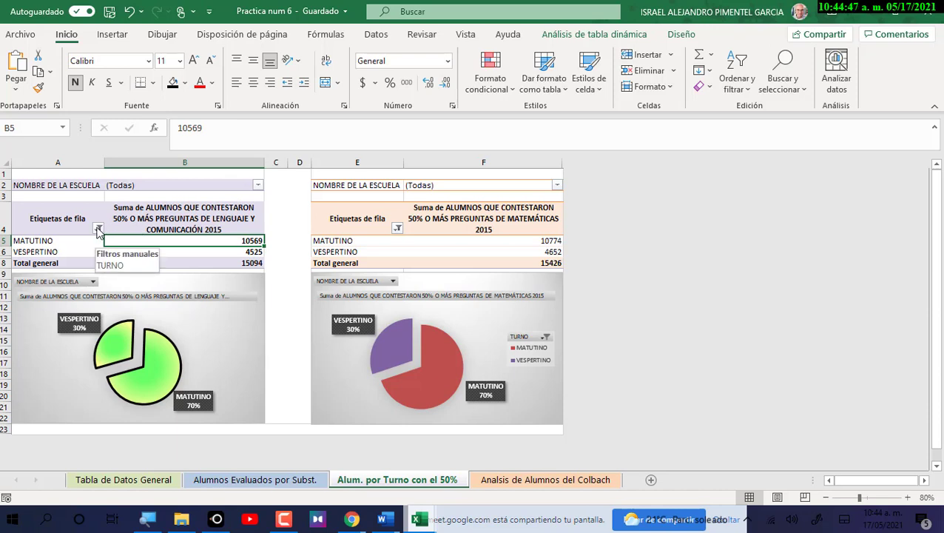
click(194, 211)
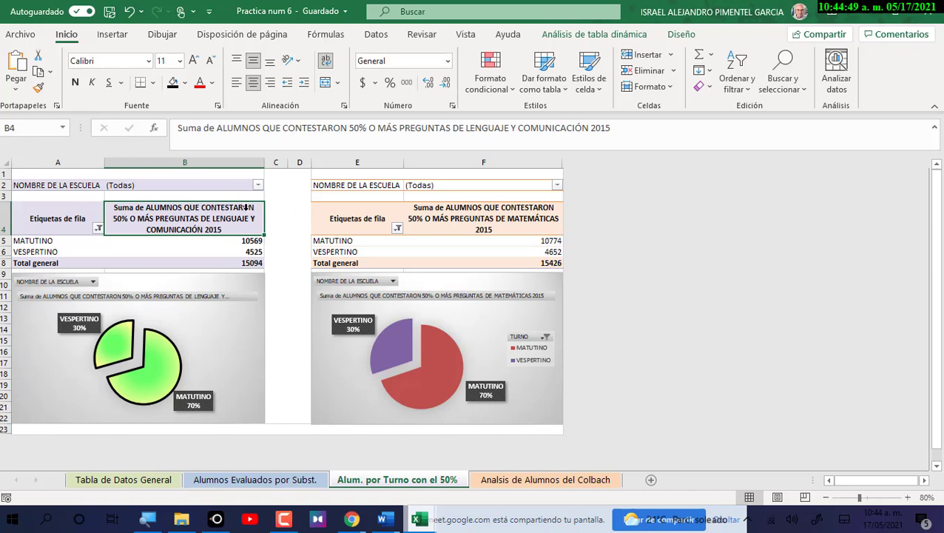
double_click(246, 213)
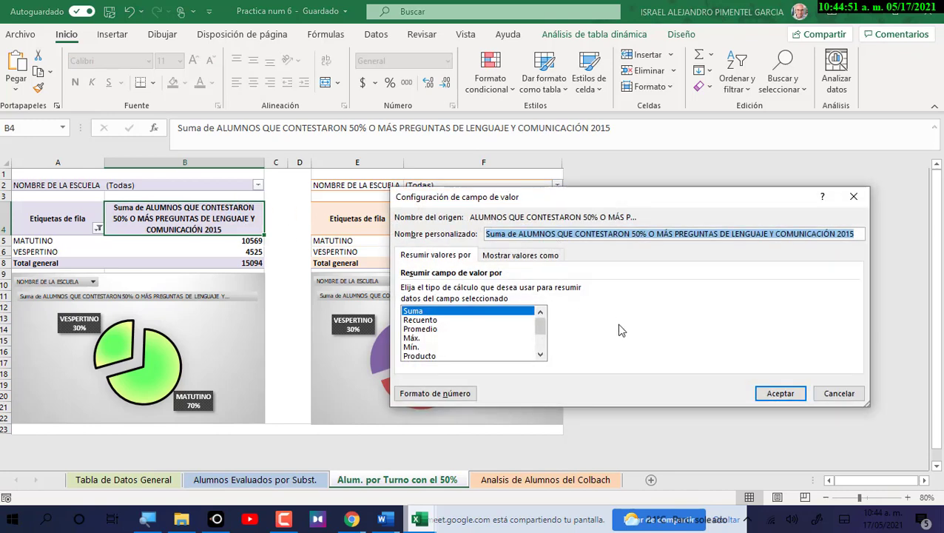
click(834, 397)
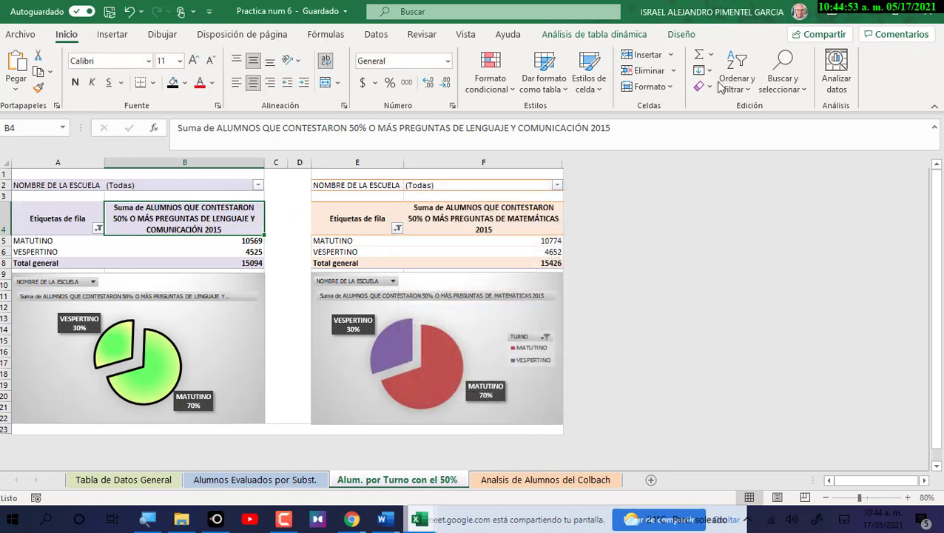
Show the PivotTable Fields pane via PivotTable Analyze > Show > Field List.
click(695, 39)
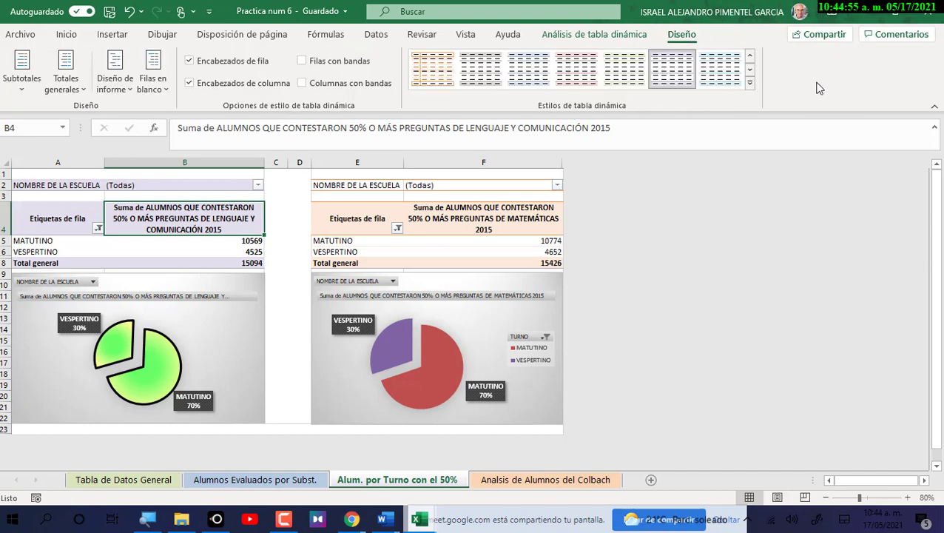
click(606, 36)
click(826, 93)
click(827, 137)
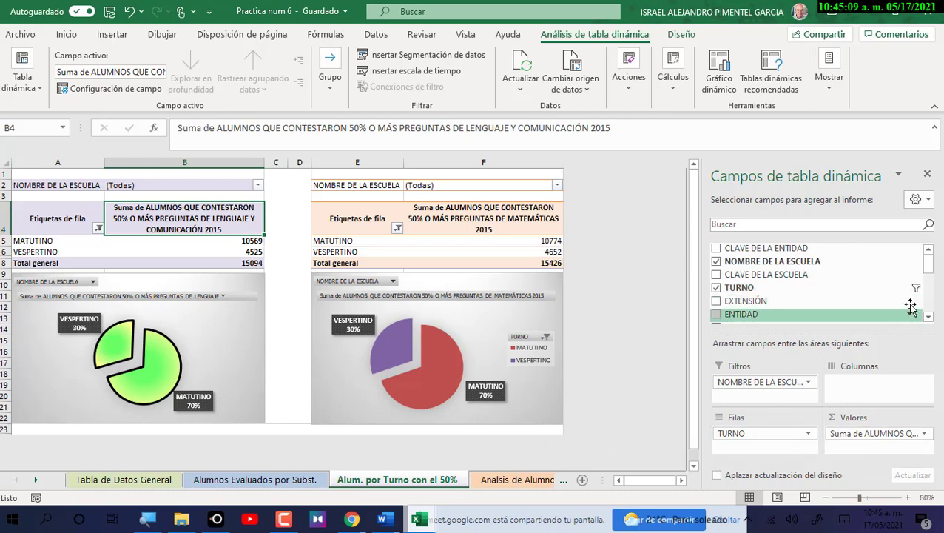
key(alt+Tab)
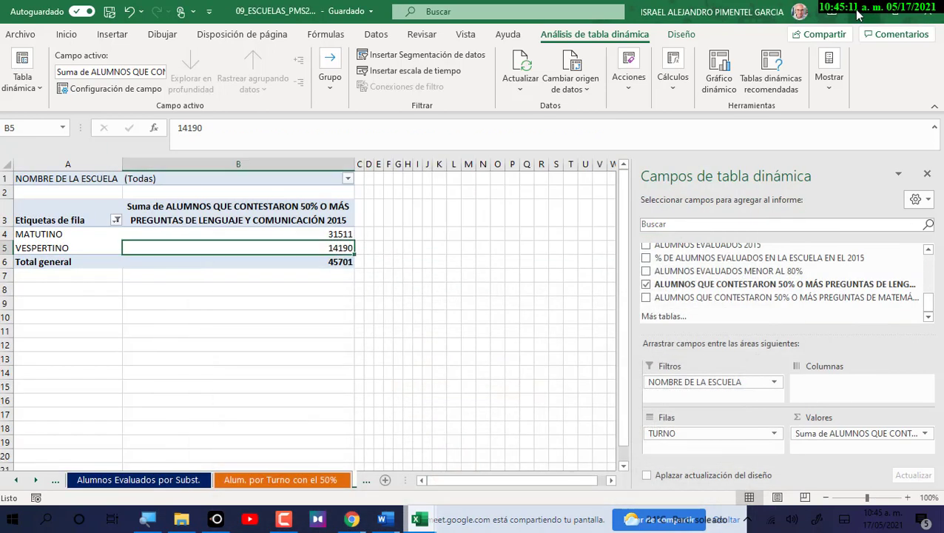
scroll(802, 296, up, 5)
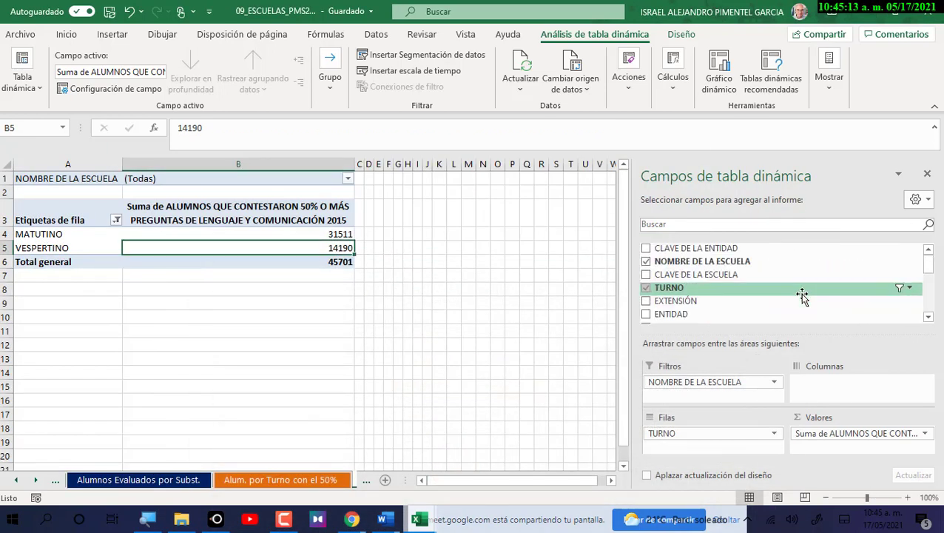
click(910, 289)
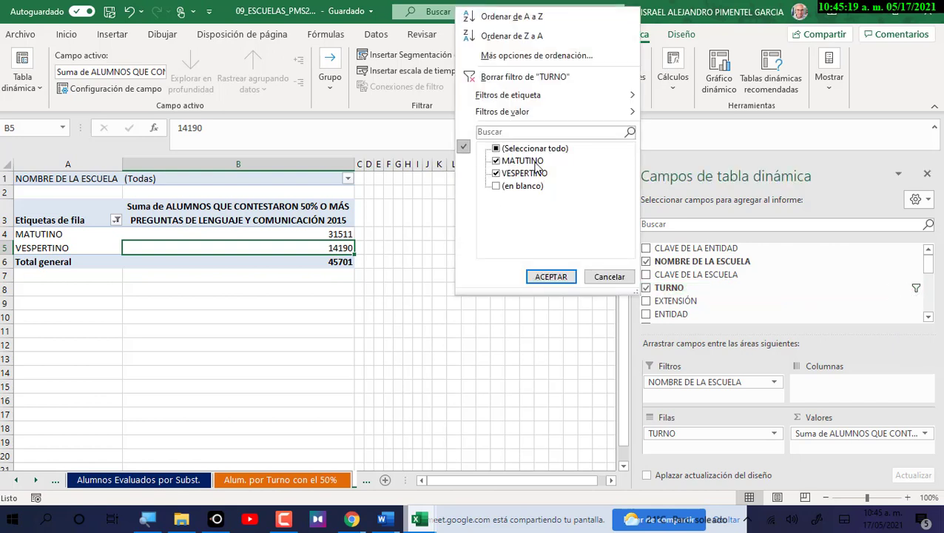
click(496, 186)
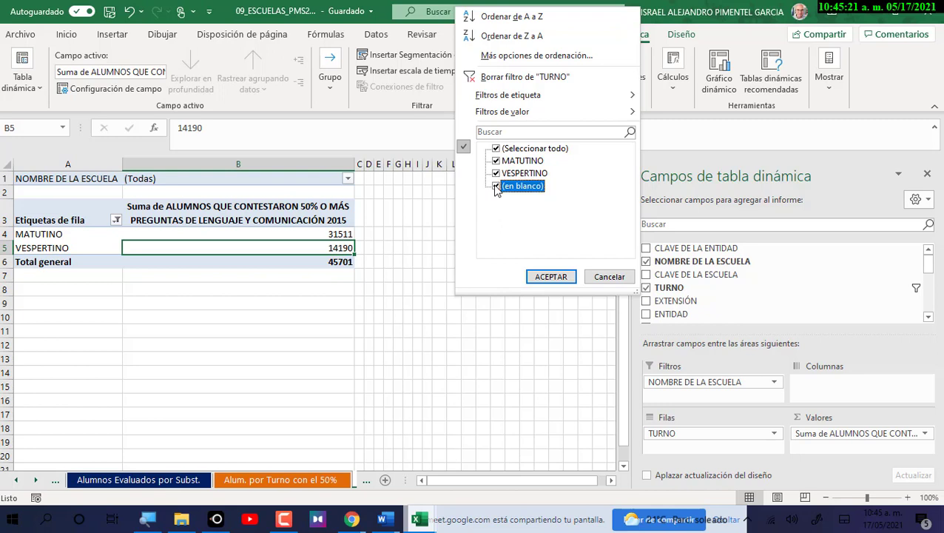
click(550, 276)
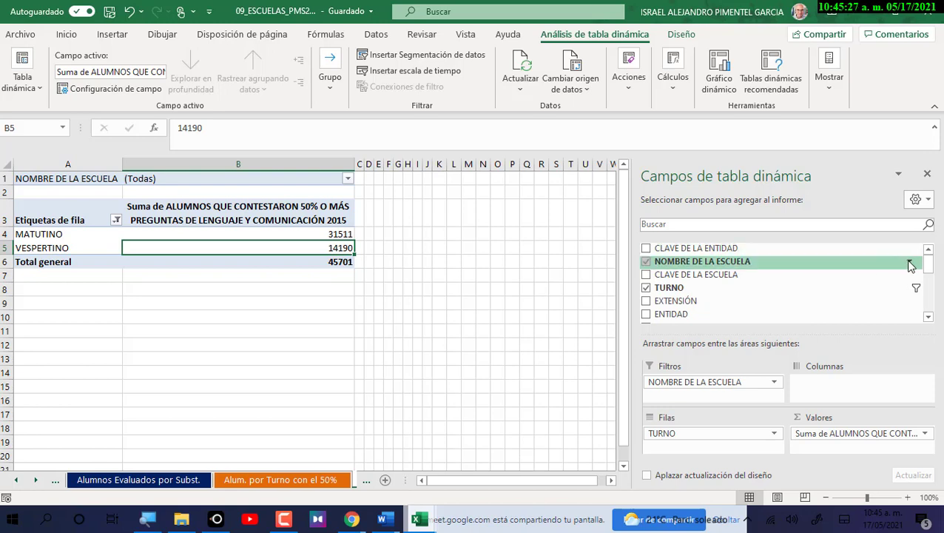
click(910, 262)
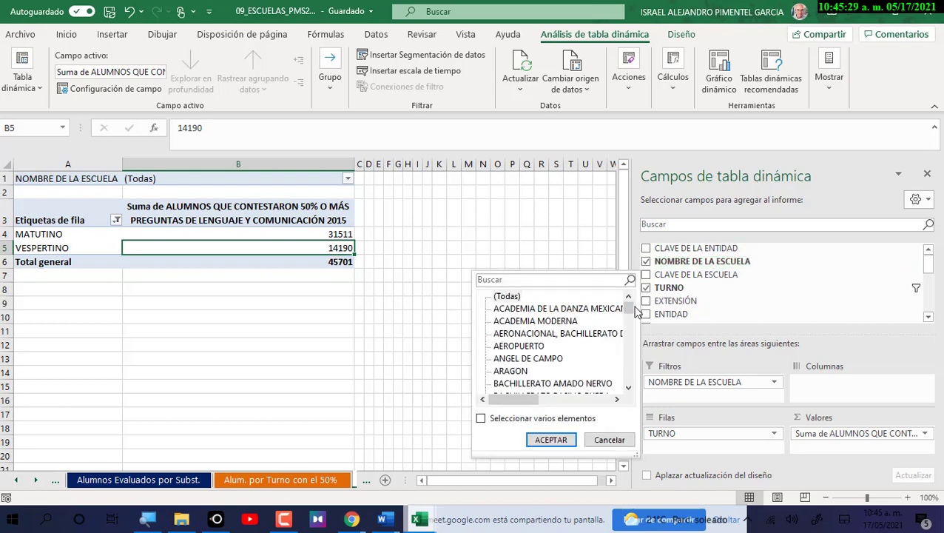
drag(634, 311, 626, 438)
click(626, 440)
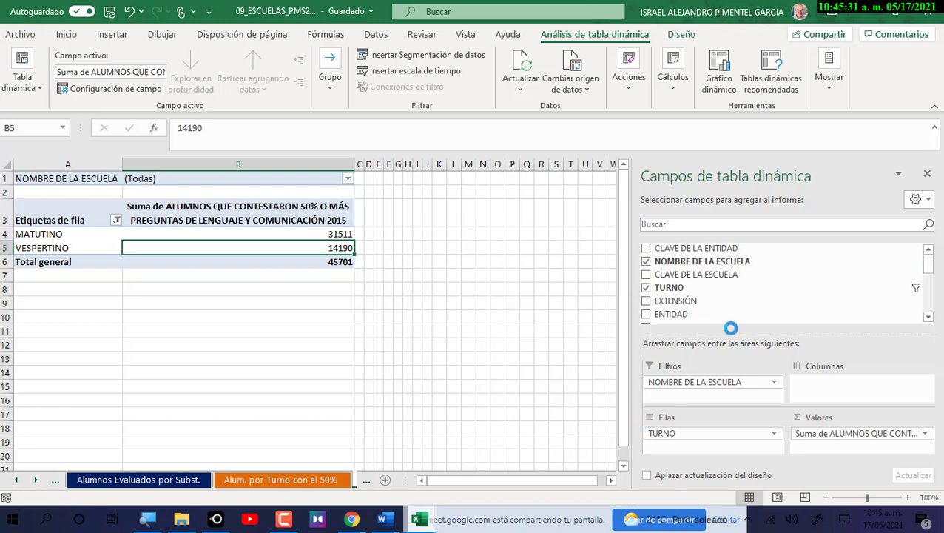
click(911, 289)
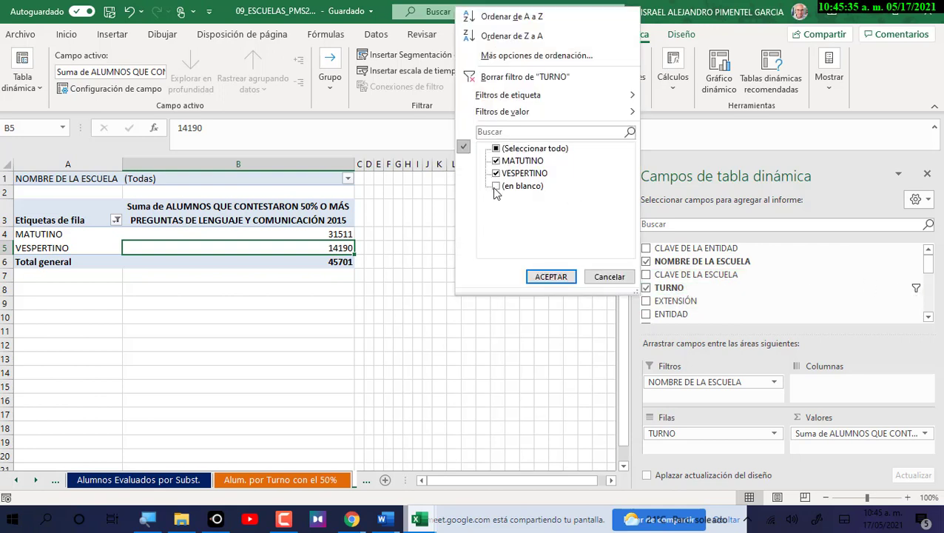
click(614, 277)
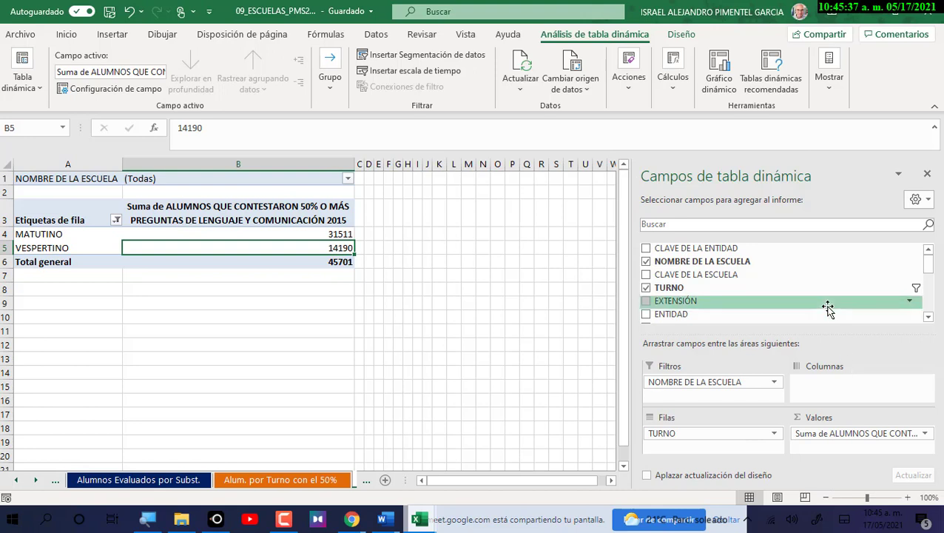
scroll(828, 310, down, 10)
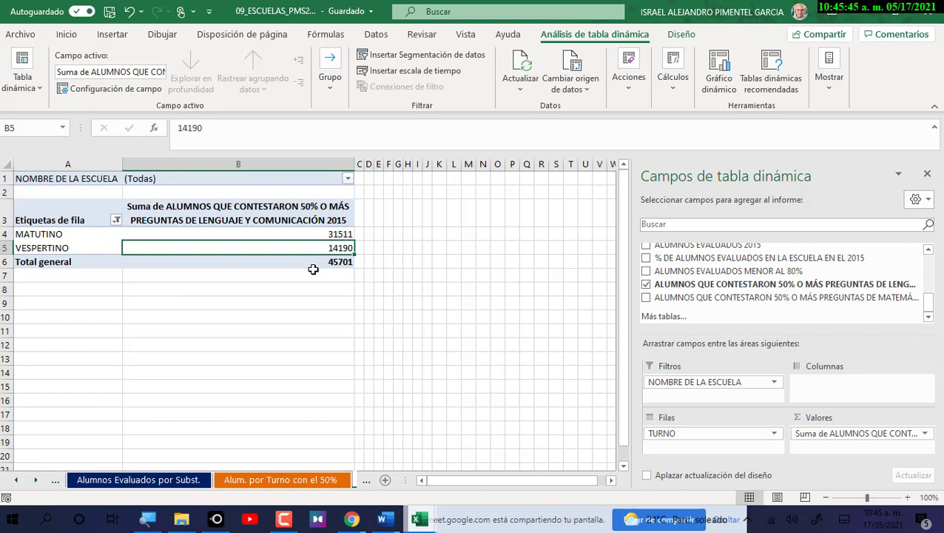
click(148, 213)
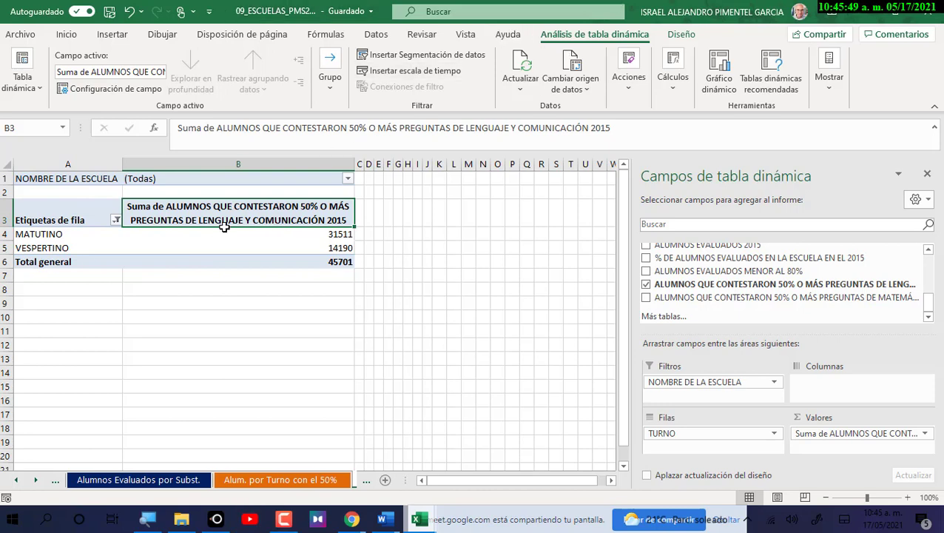
Insert a 3-D pie pivot chart of the TURNO totals and place it under the table.
click(717, 82)
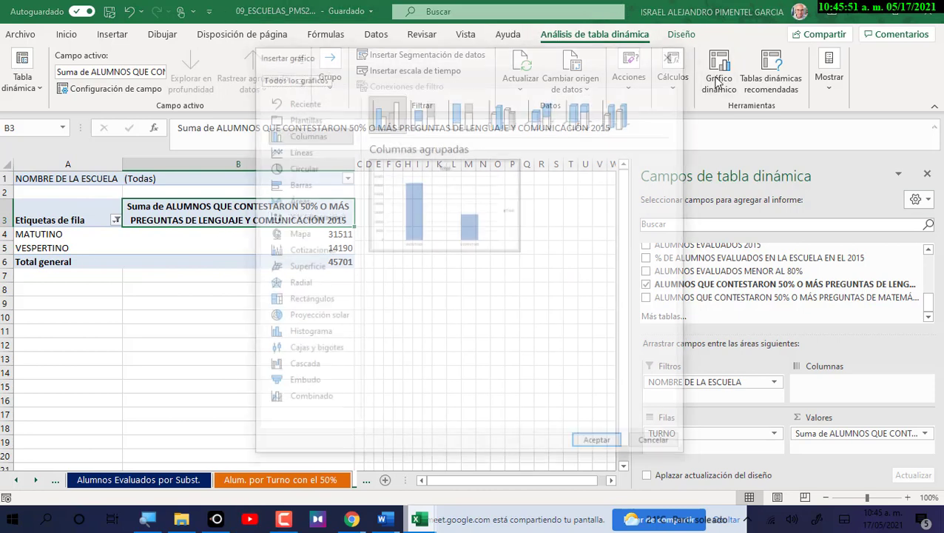
click(281, 168)
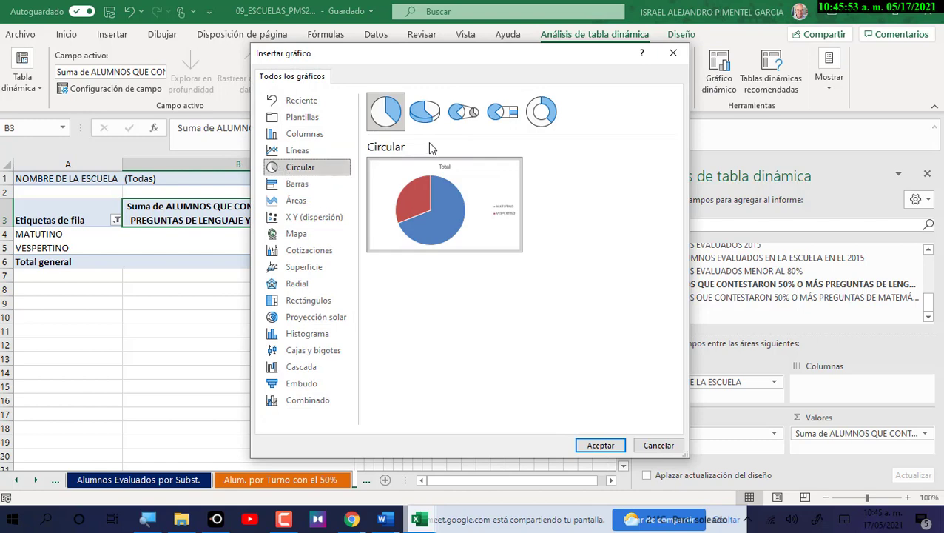
click(425, 111)
click(614, 447)
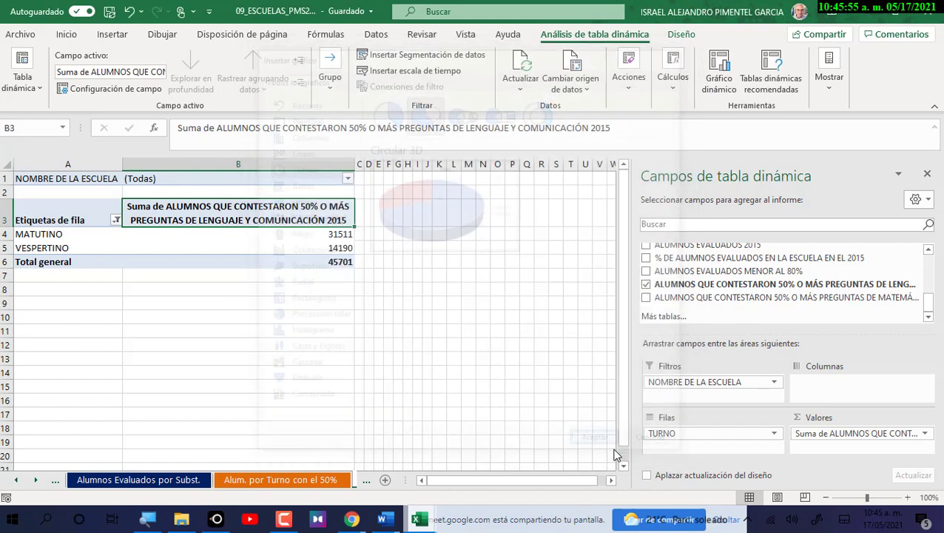
drag(375, 239, 216, 301)
Merge cells A8:B23 and fill the merged block with black.
click(117, 286)
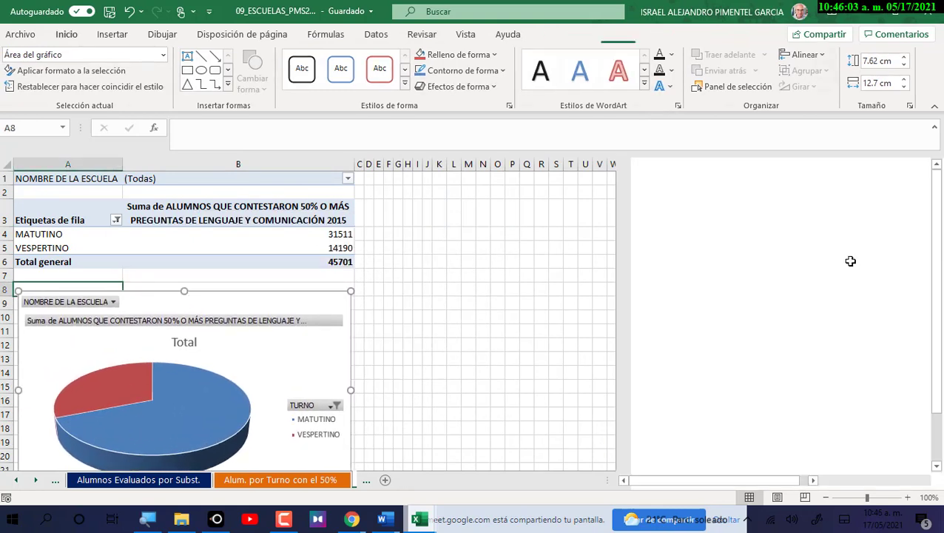
drag(67, 289, 236, 442)
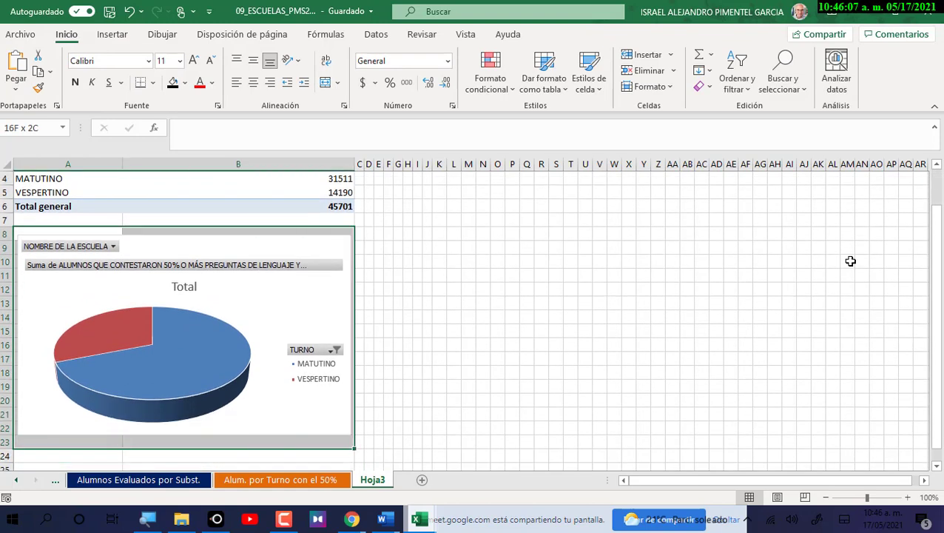
click(326, 82)
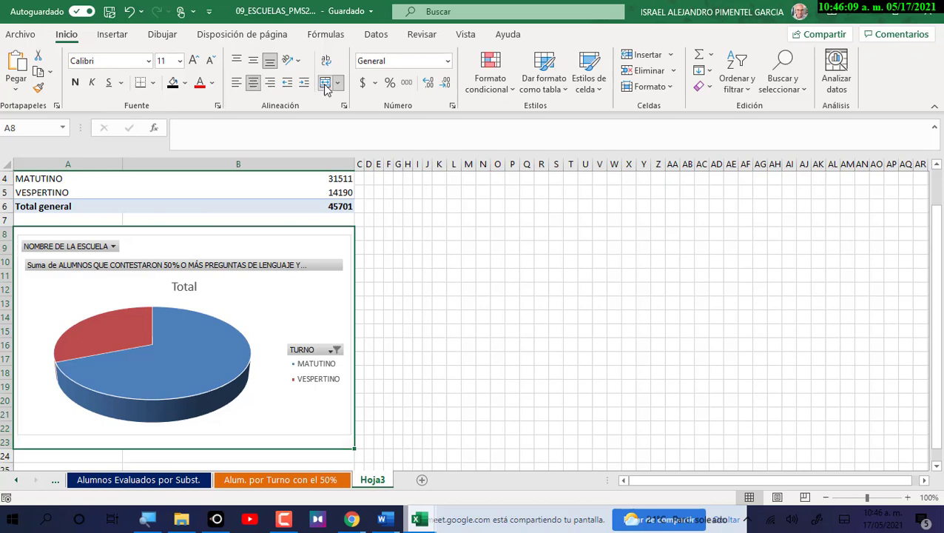
click(172, 82)
Fit the pie chart inside the black block, then bring up the Practica num 6 workbook.
click(326, 304)
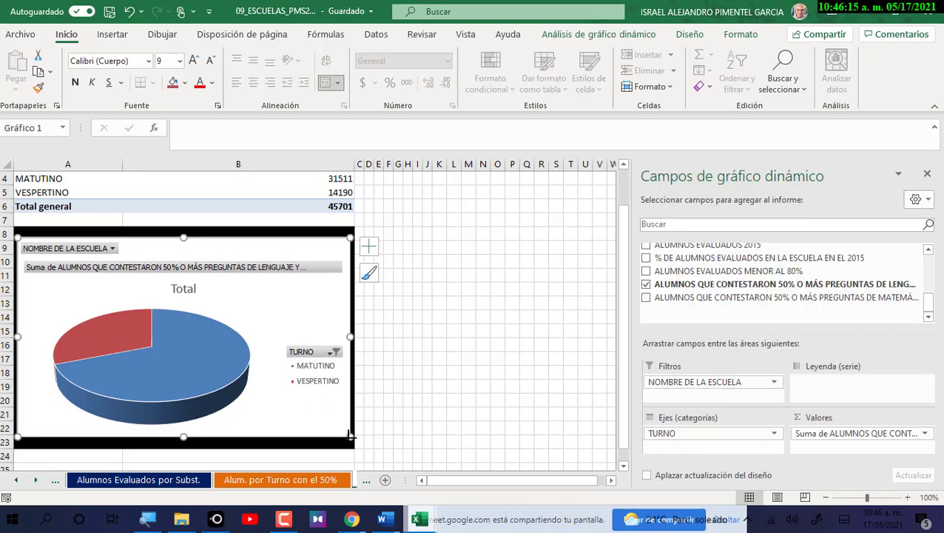
drag(350, 437, 320, 412)
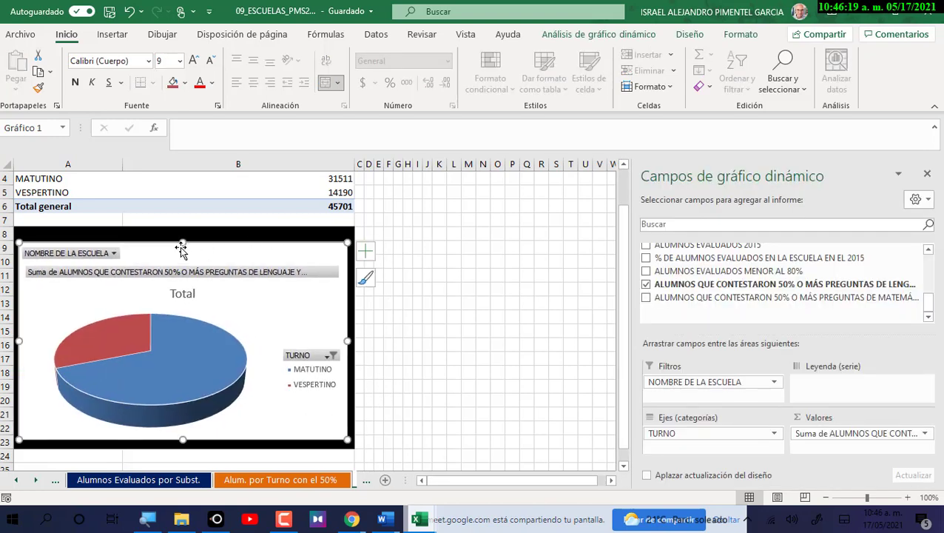
drag(182, 243, 185, 237)
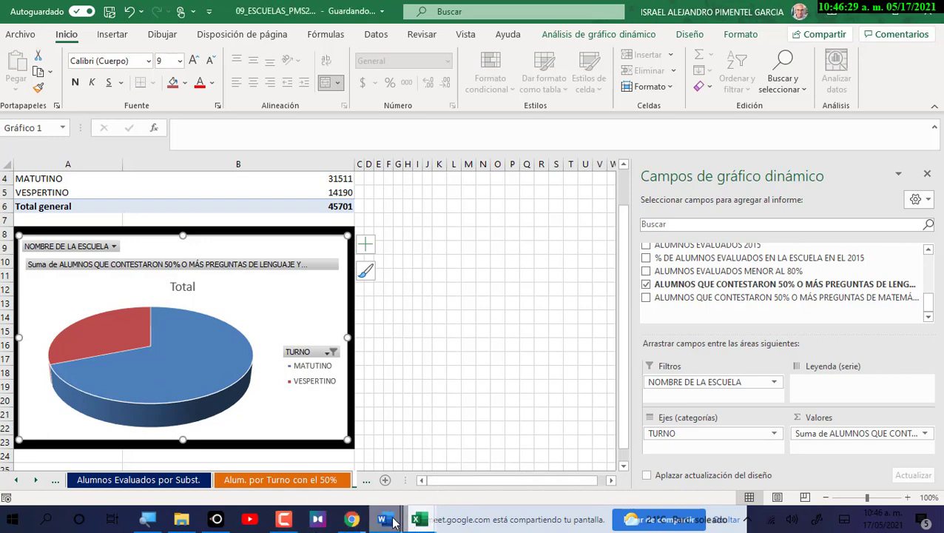
mouse_move(419, 519)
click(329, 461)
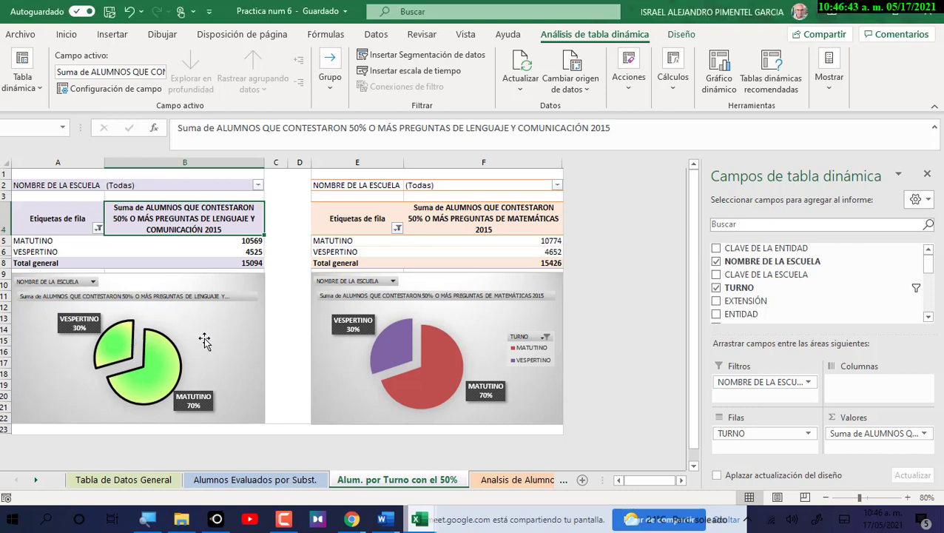
click(923, 434)
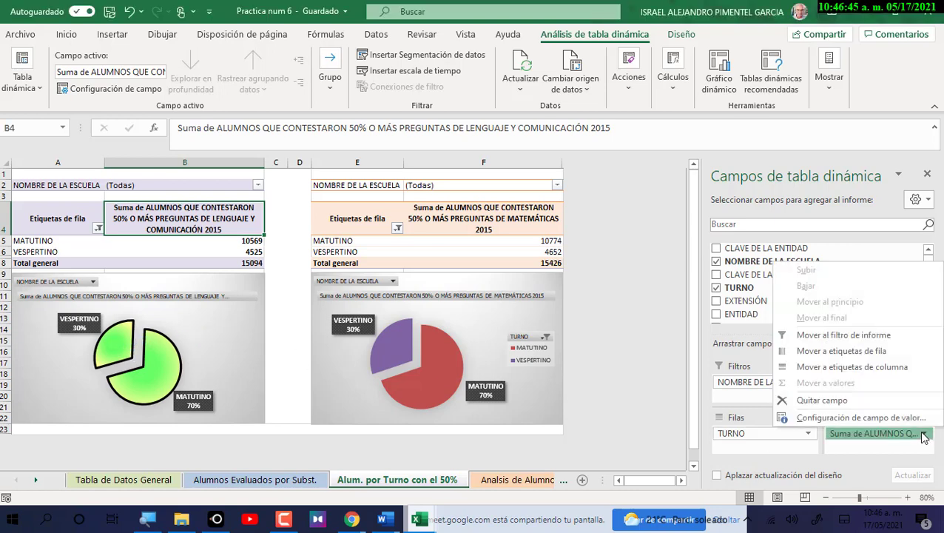
click(860, 418)
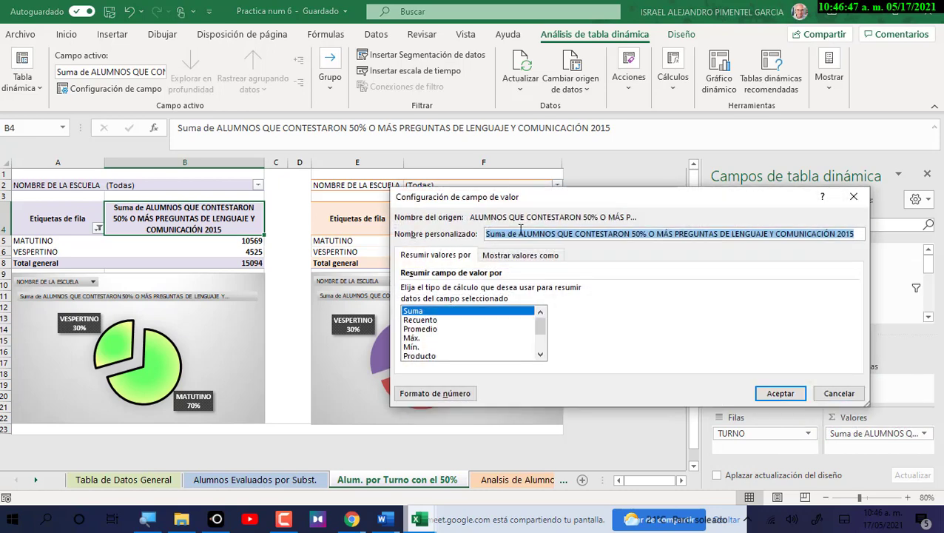
click(514, 259)
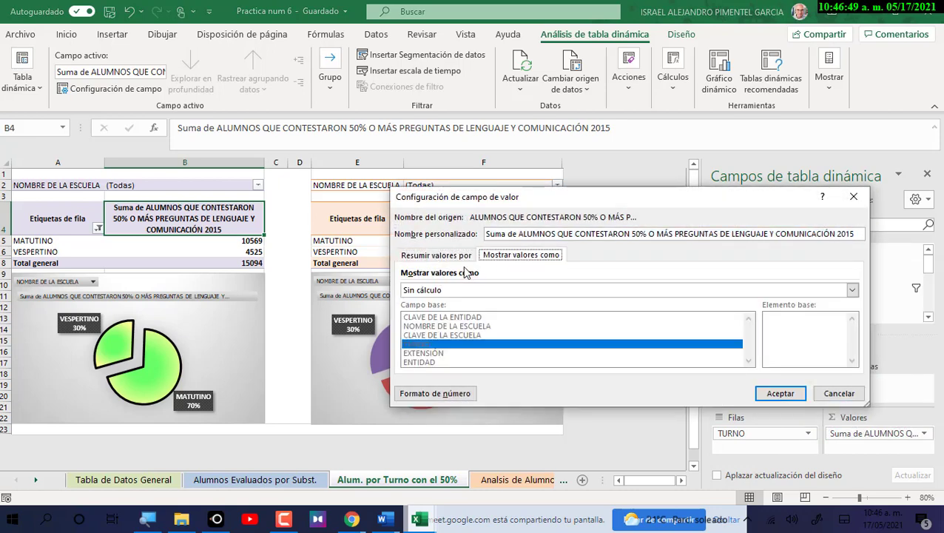
click(453, 255)
click(840, 393)
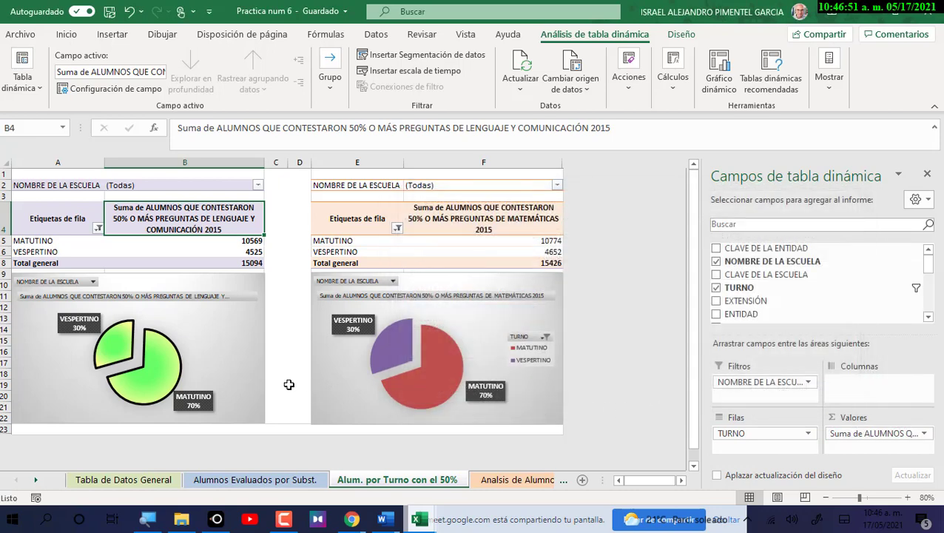
click(912, 288)
click(622, 277)
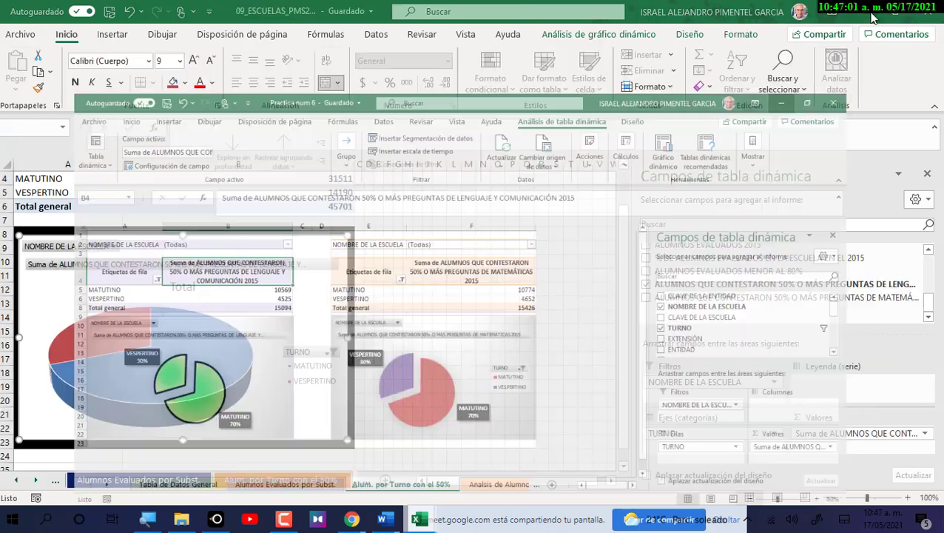
Minimize Practica num 6 and show the Diseño tools for the 3-D TURNO pie chart.
click(871, 18)
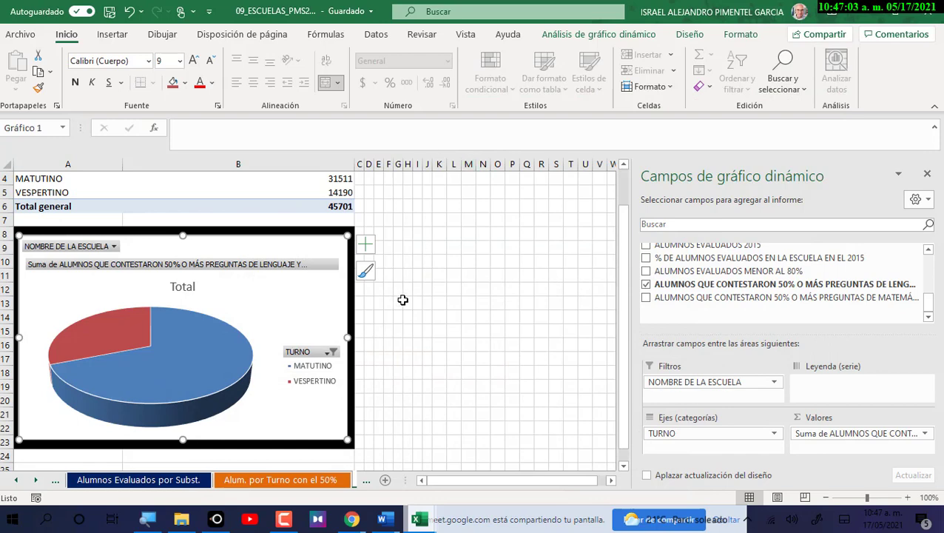
scroll(402, 299, up, 1)
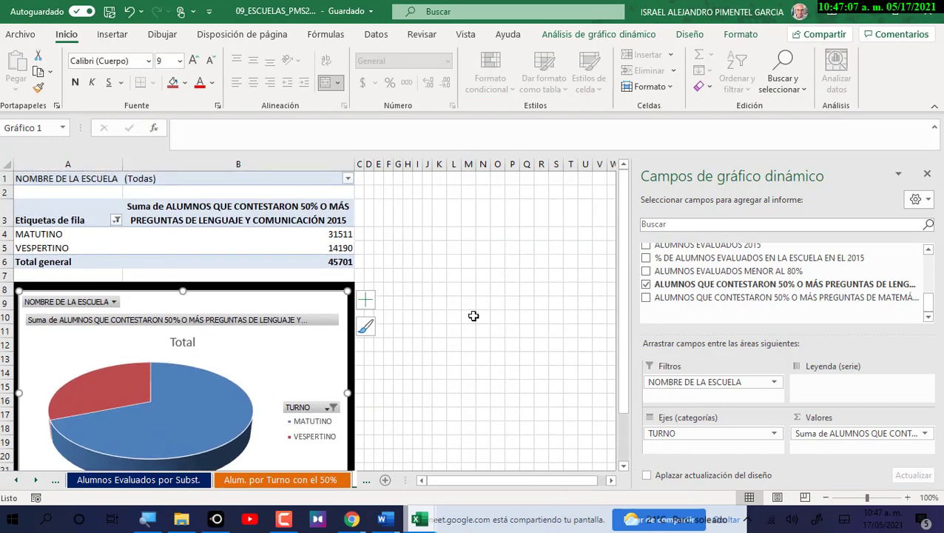
click(745, 37)
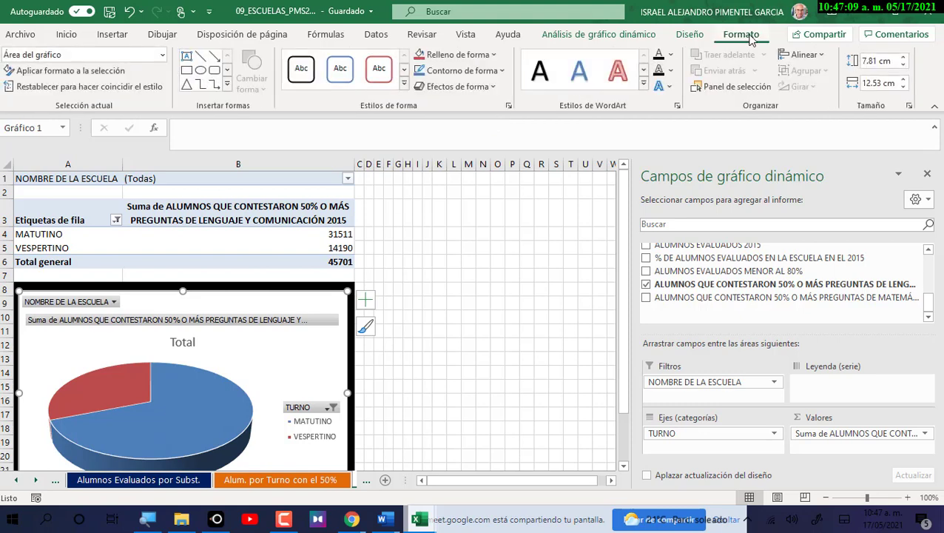
click(689, 34)
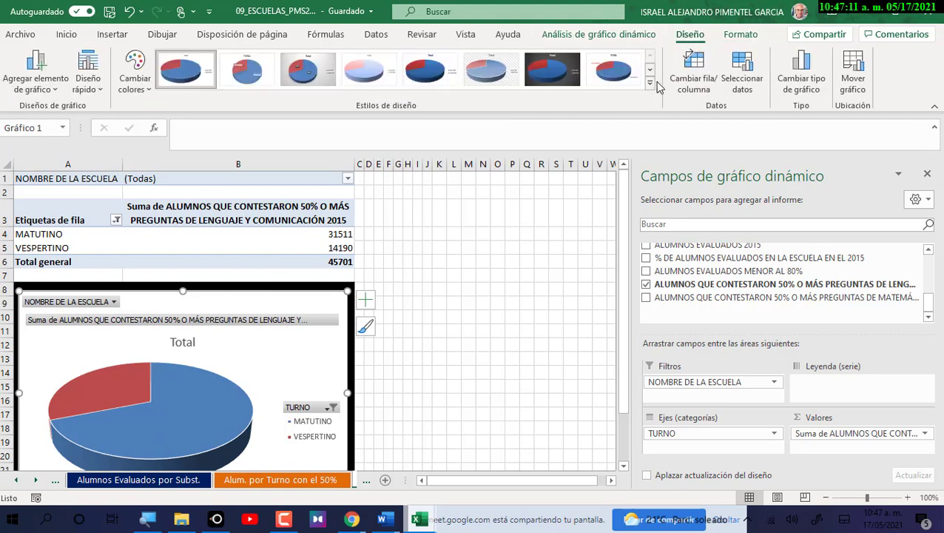
Change the pivot chart type to a flat 2-D pie.
click(808, 96)
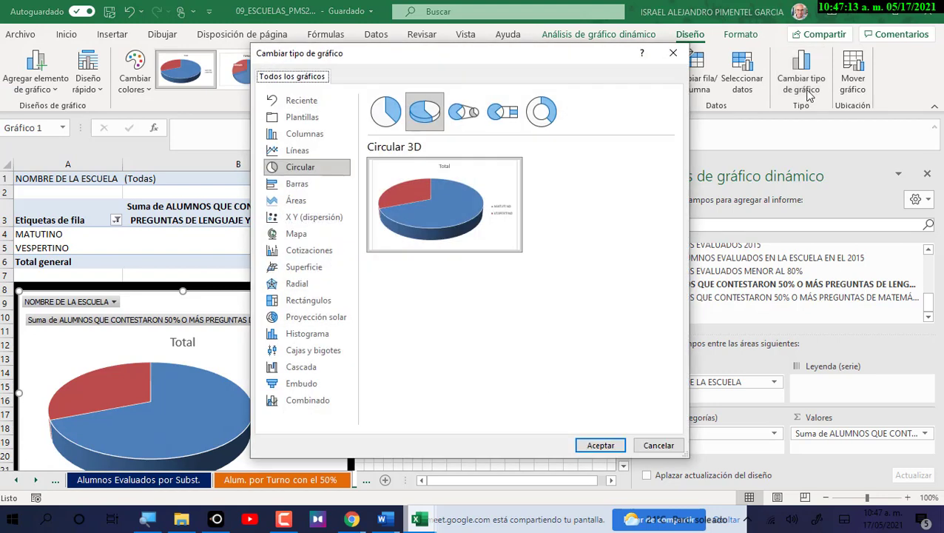
click(400, 115)
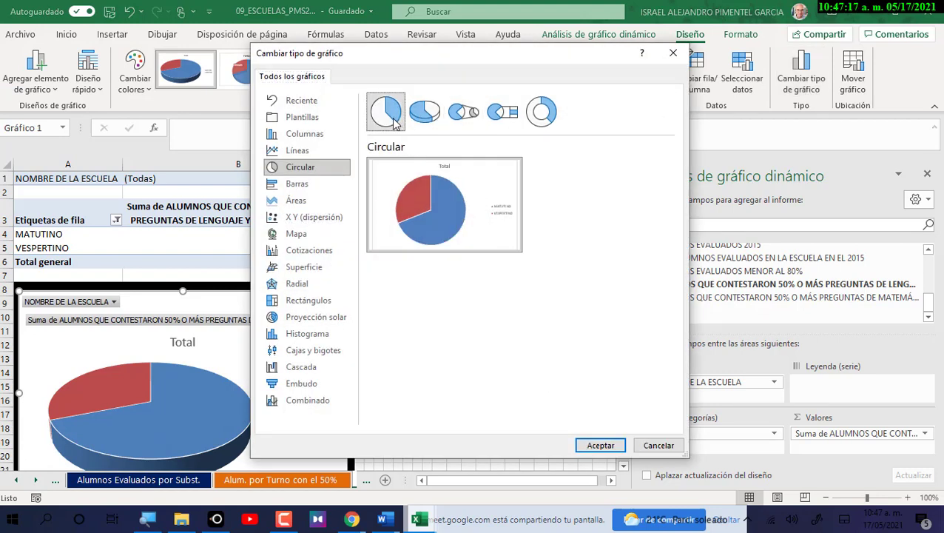
click(597, 445)
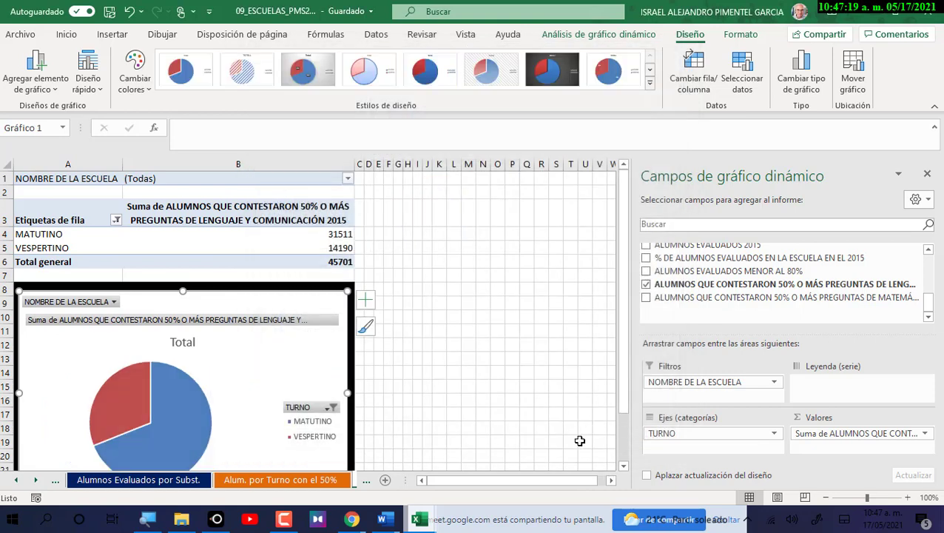
Set the pie series' Pie Explosion to 22% in Format Data Series.
right_click(190, 410)
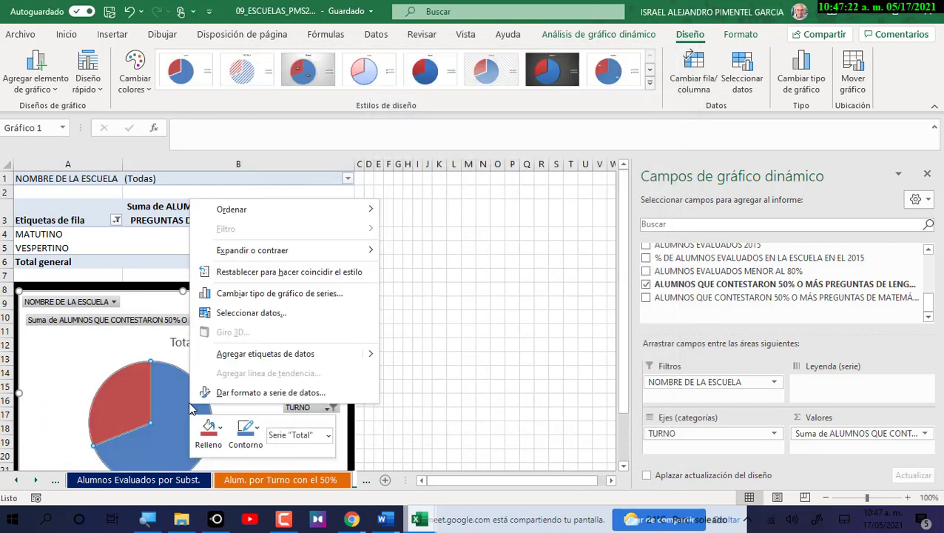
click(248, 393)
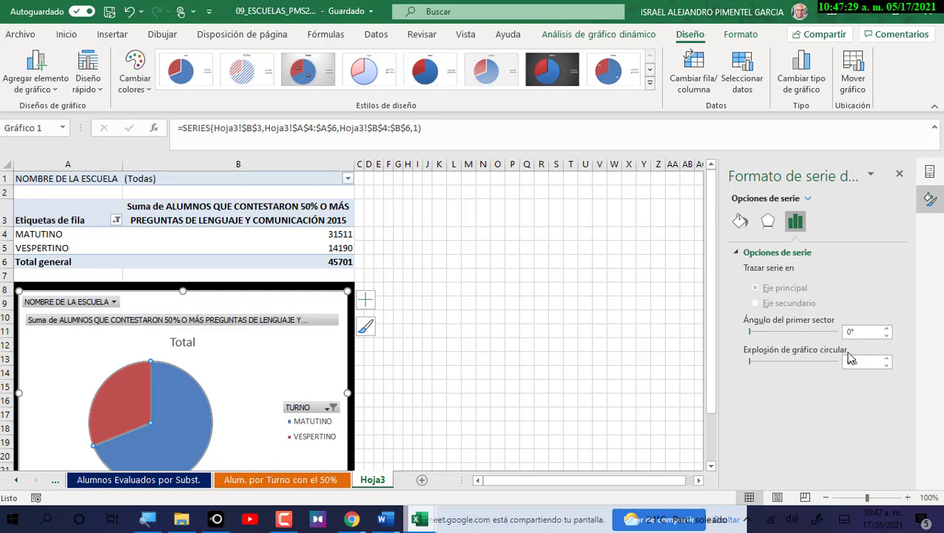
click(888, 360)
click(888, 360)
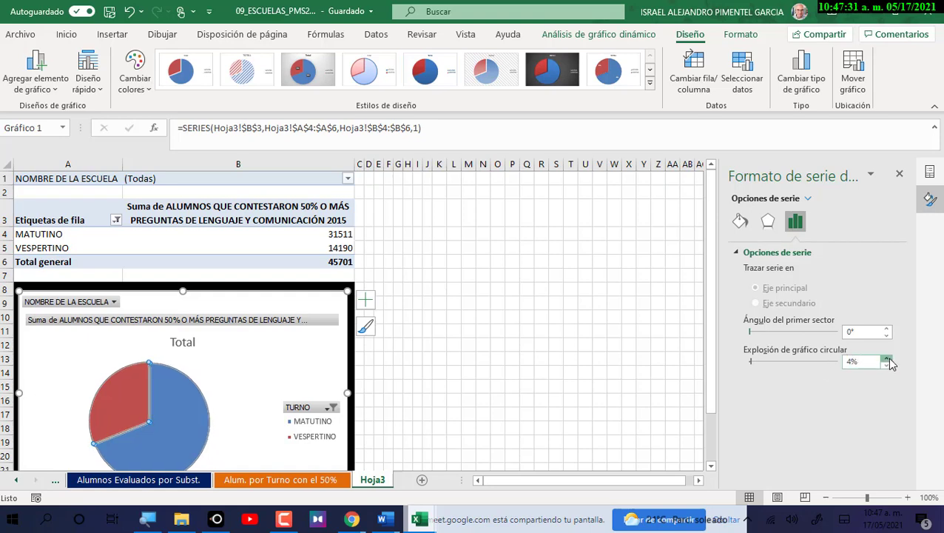
click(888, 360)
click(888, 359)
click(888, 360)
click(888, 360)
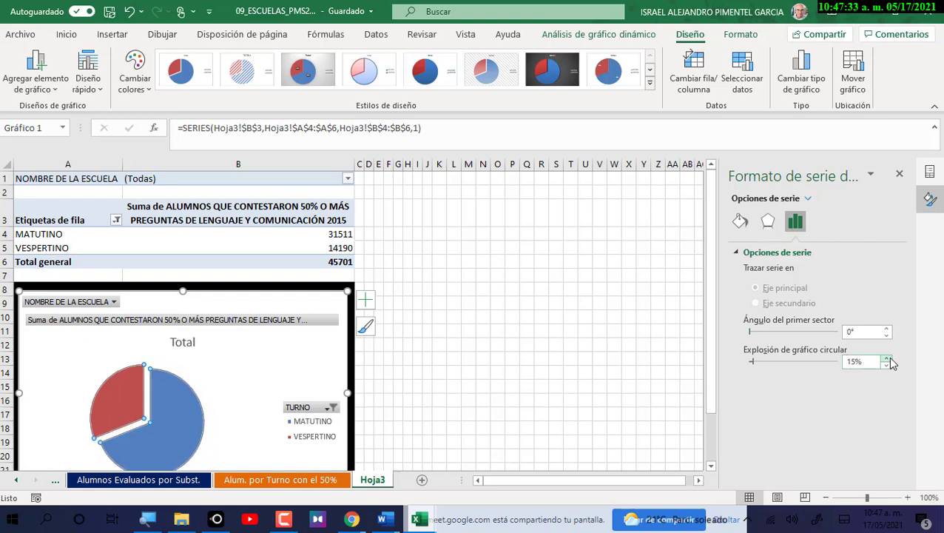
click(888, 360)
click(888, 359)
click(888, 359)
click(889, 359)
click(888, 359)
click(888, 359)
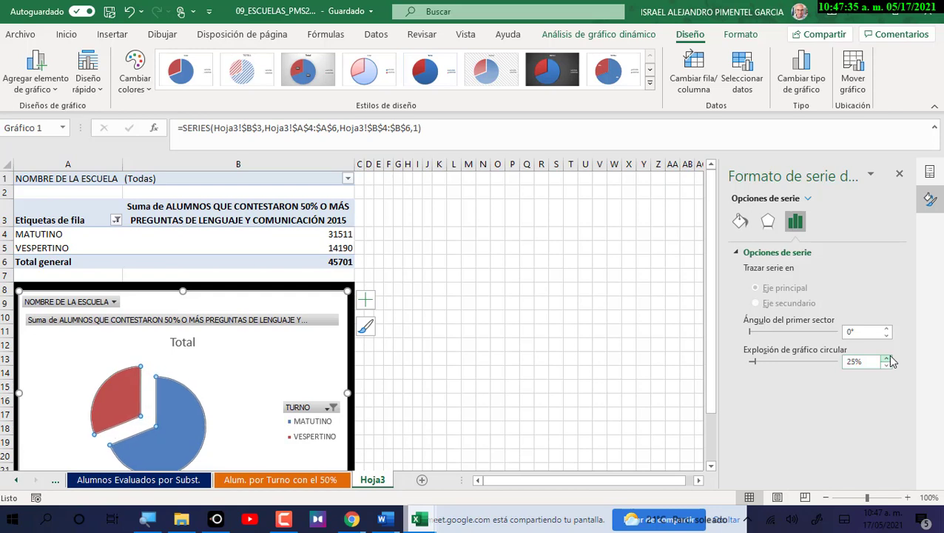
click(888, 360)
click(888, 359)
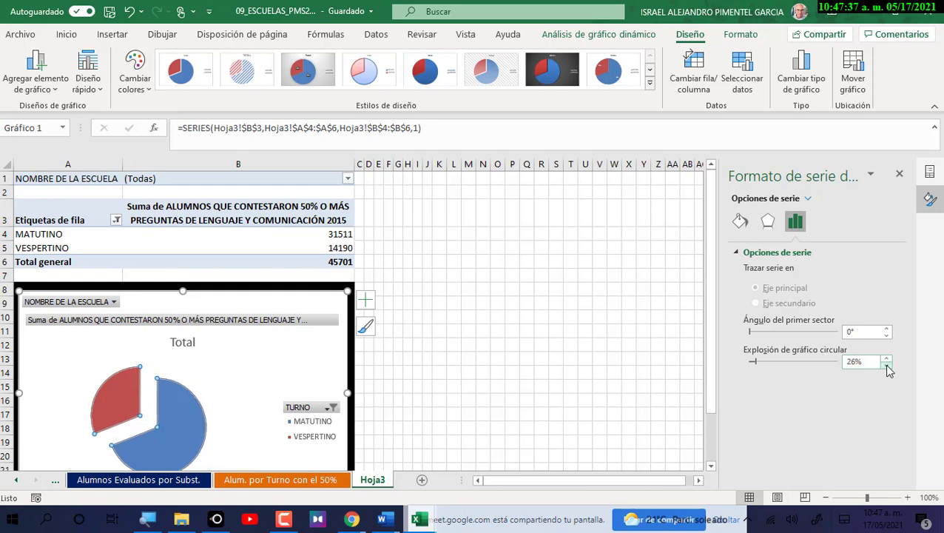
click(887, 365)
click(887, 366)
click(887, 366)
click(886, 366)
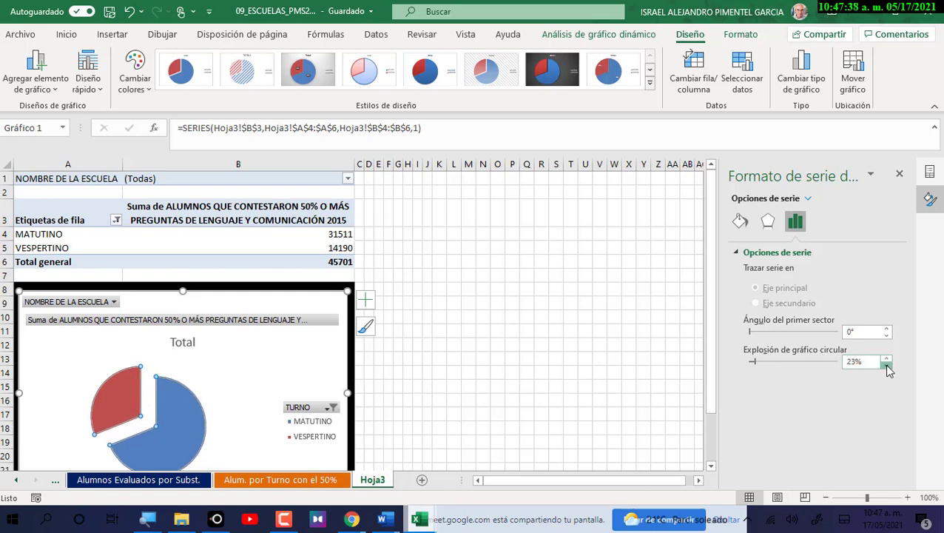
right_click(127, 388)
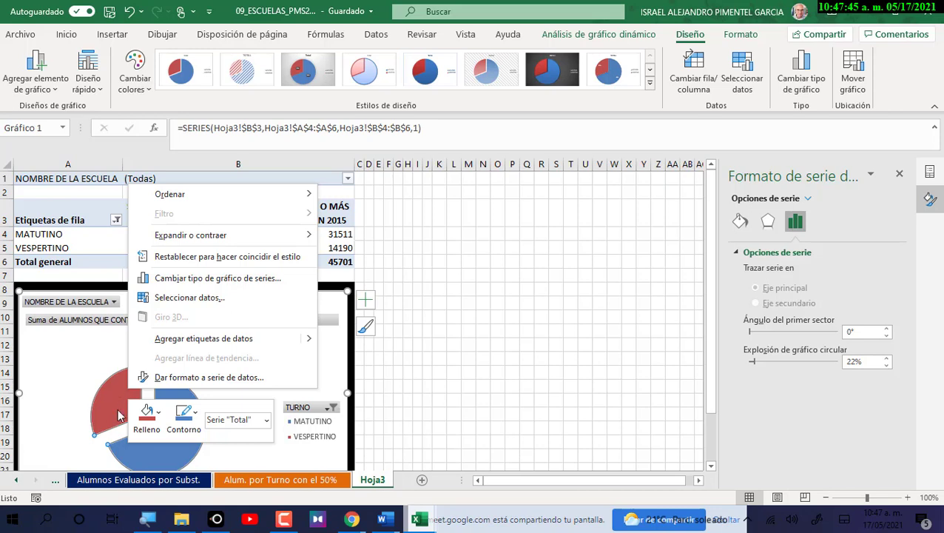
mouse_move(305, 340)
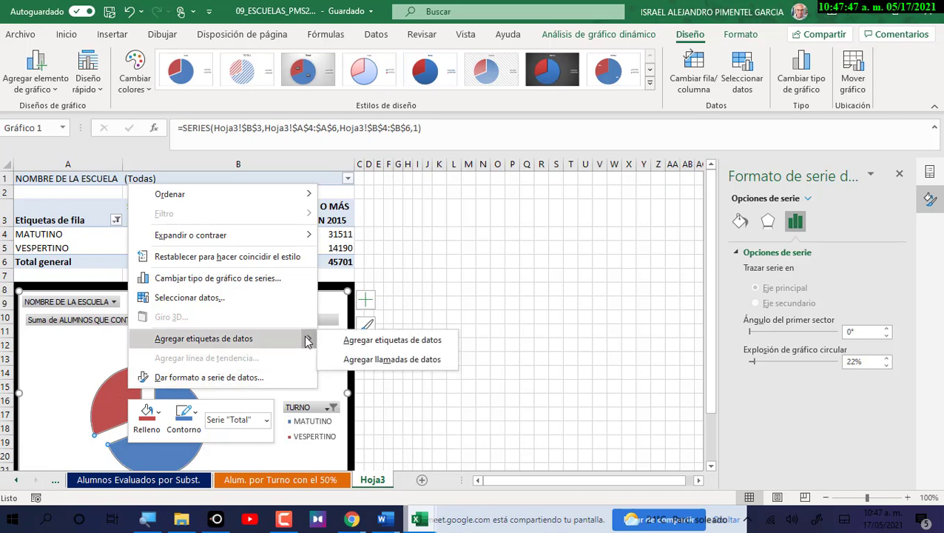
click(362, 342)
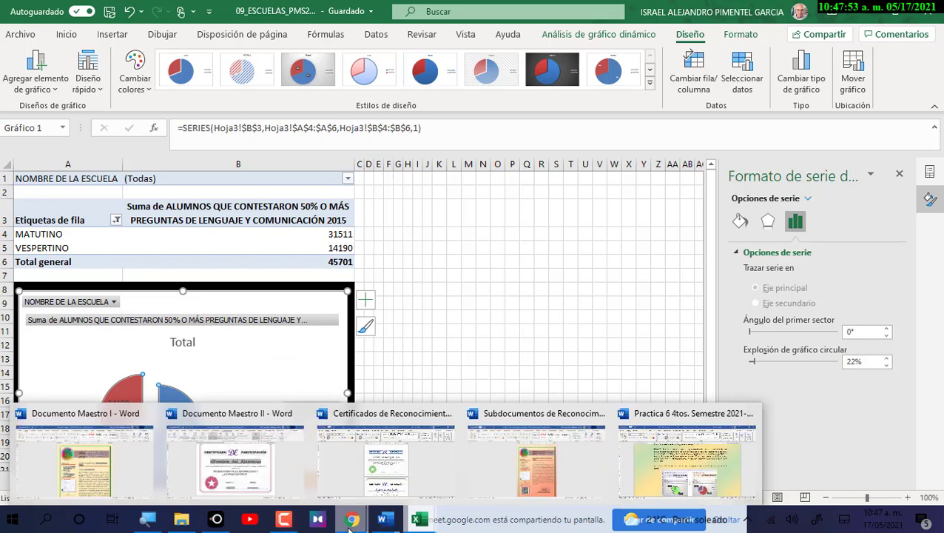
mouse_move(414, 523)
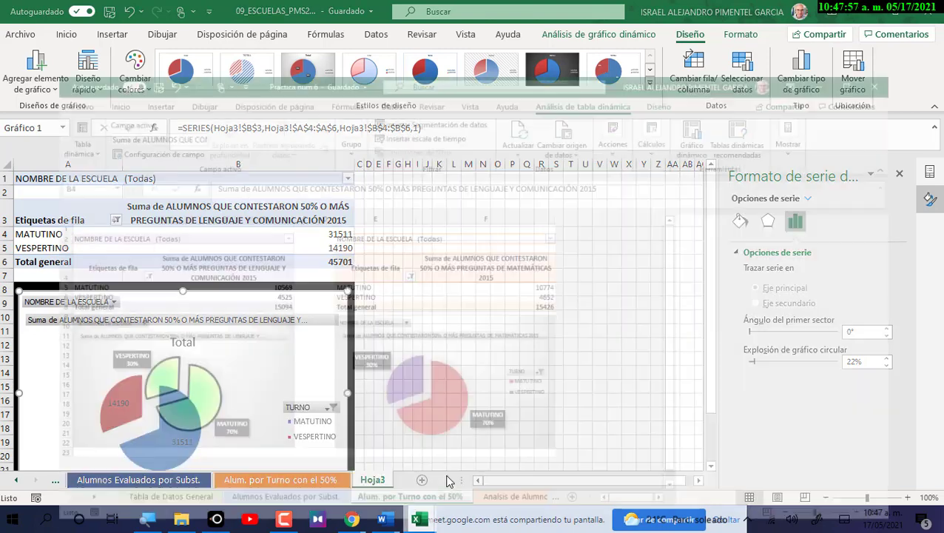
click(437, 494)
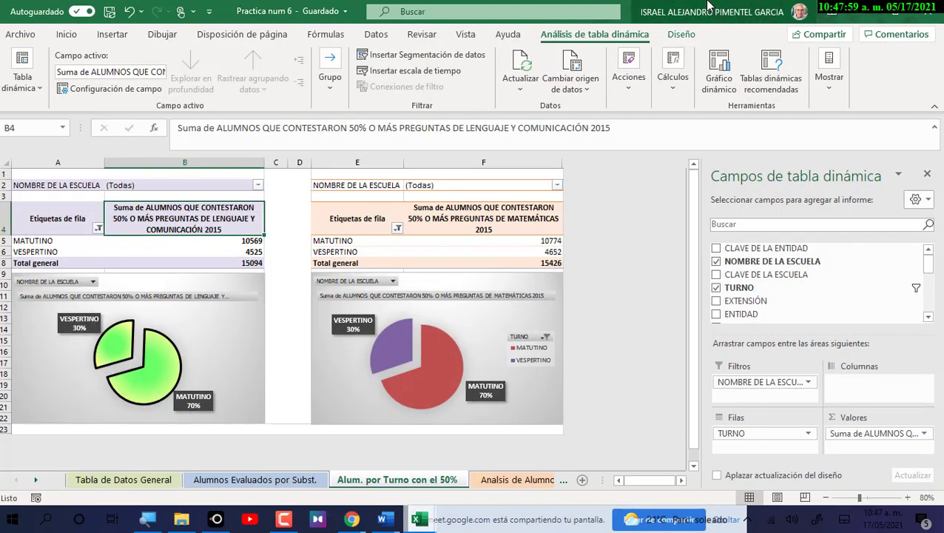
click(860, 10)
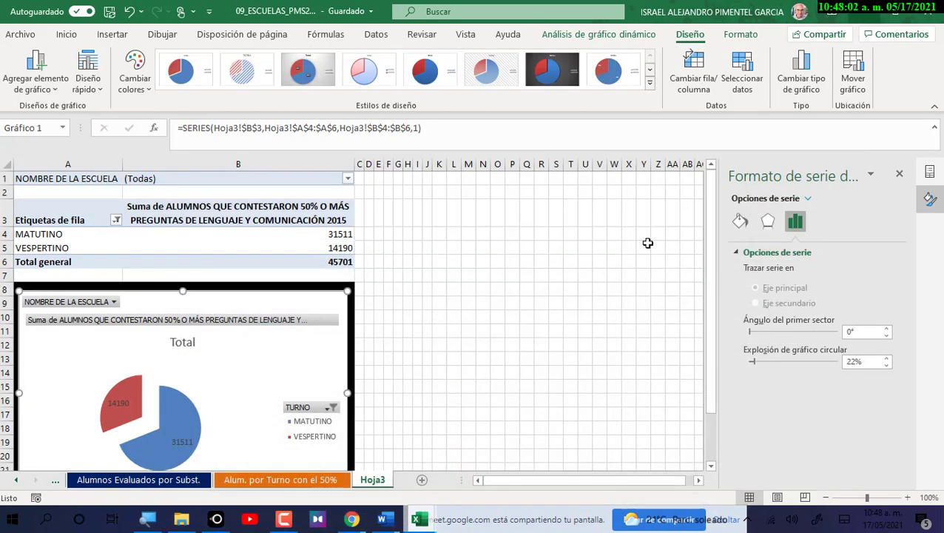
click(185, 442)
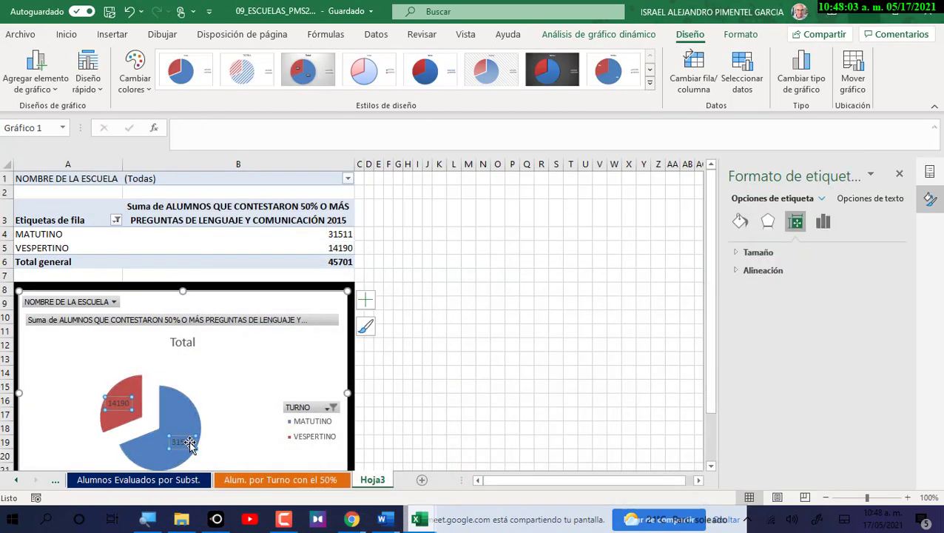
key(Delete)
Open the pie series' Change Series Chart Type dialog and cancel without changes.
click(176, 424)
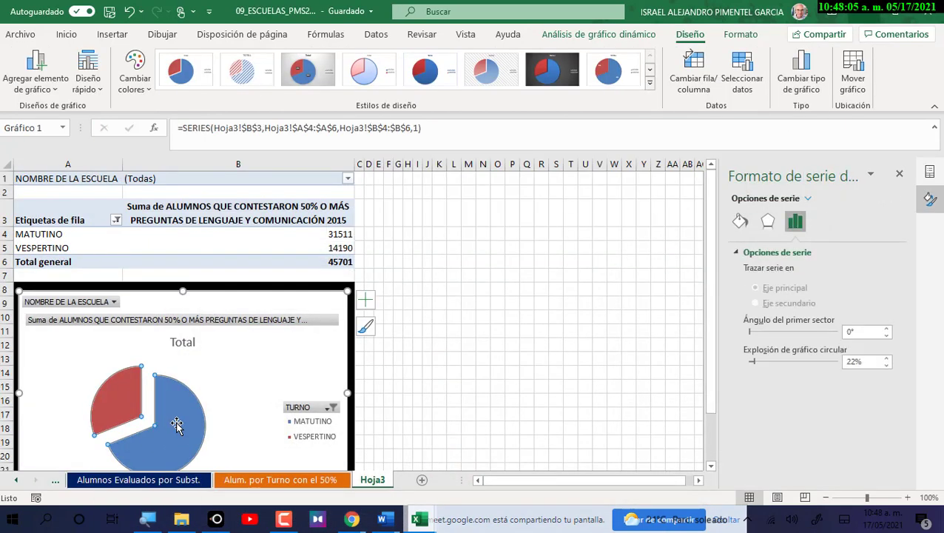
right_click(192, 427)
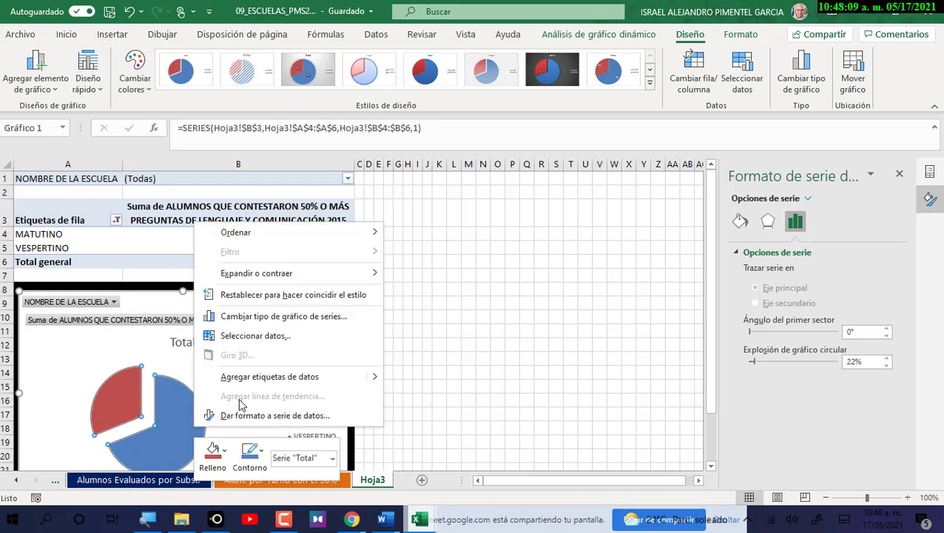
click(258, 323)
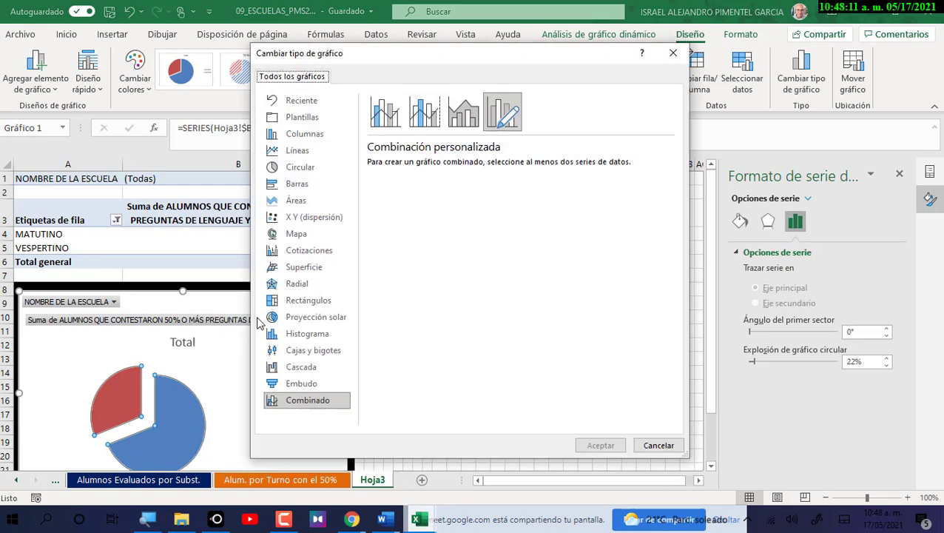
click(668, 448)
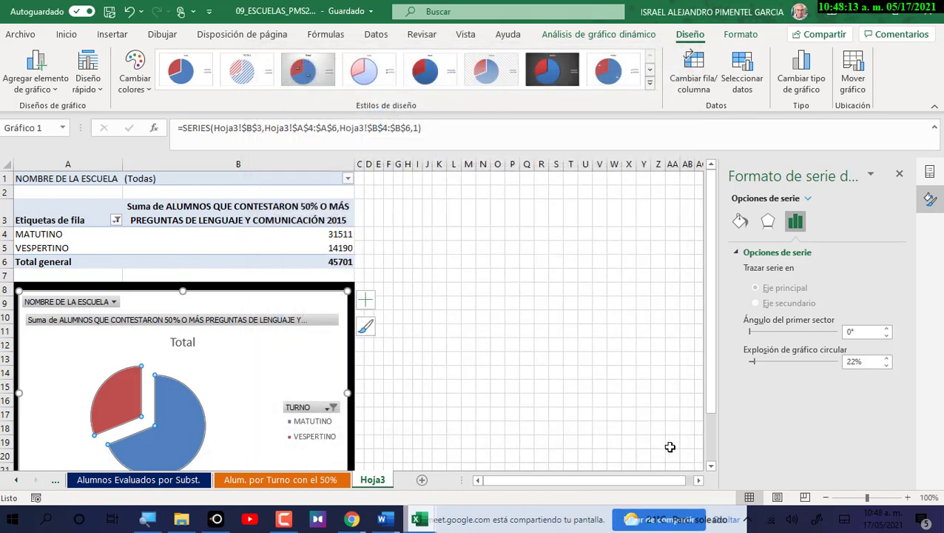
Browse the series effects, series options and plot area border settings in the format pane.
click(767, 220)
click(194, 395)
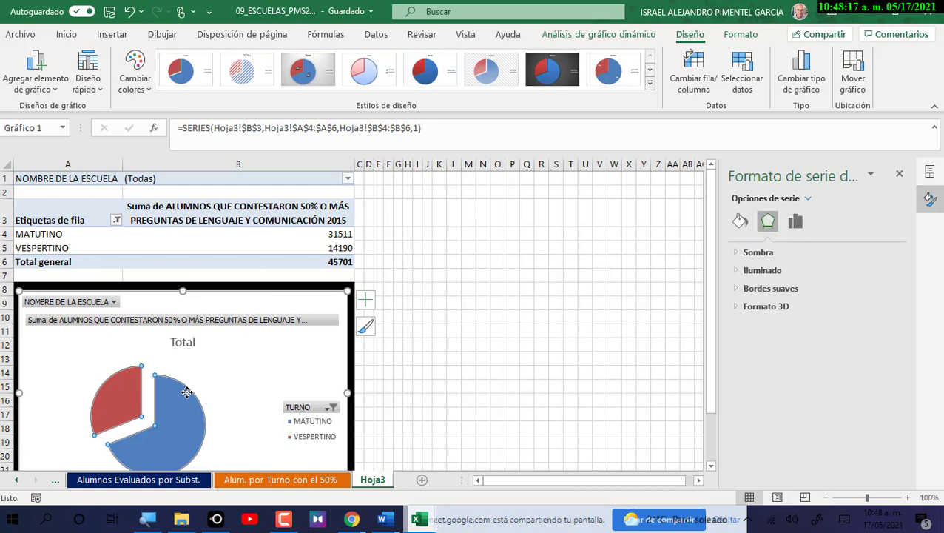
click(795, 220)
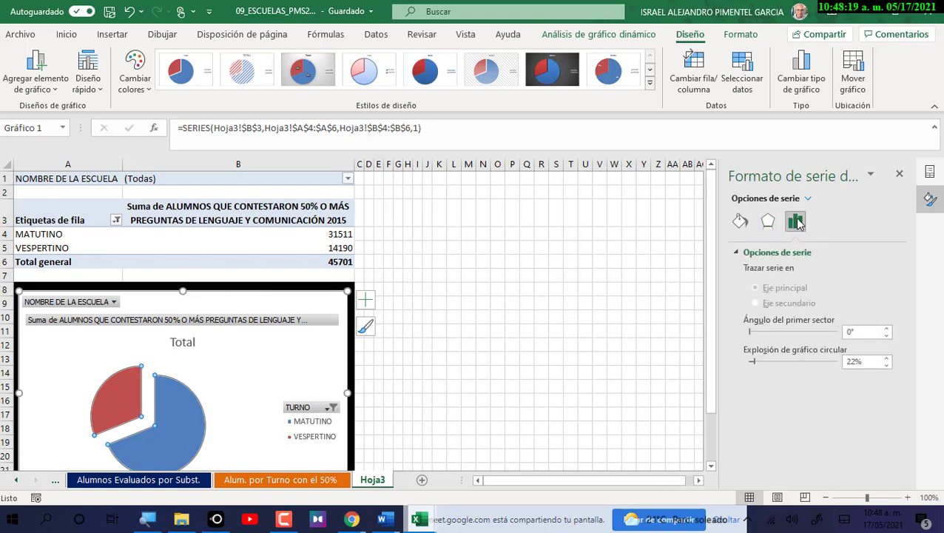
click(750, 253)
click(750, 254)
click(187, 414)
click(213, 411)
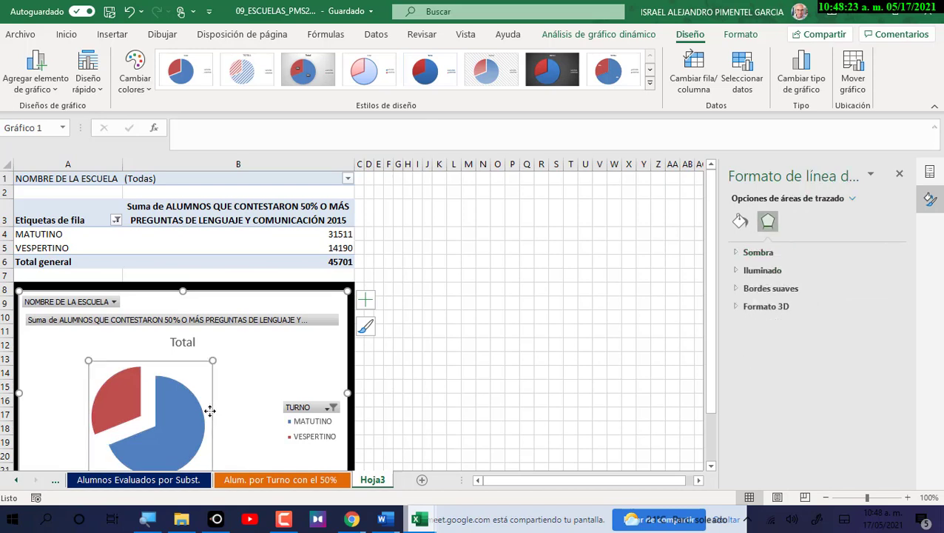
right_click(210, 413)
click(245, 400)
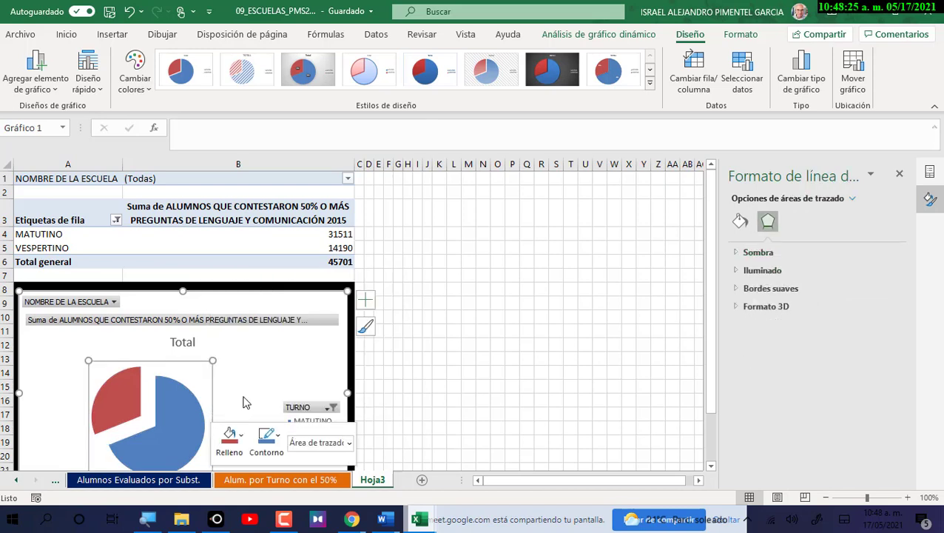
click(755, 270)
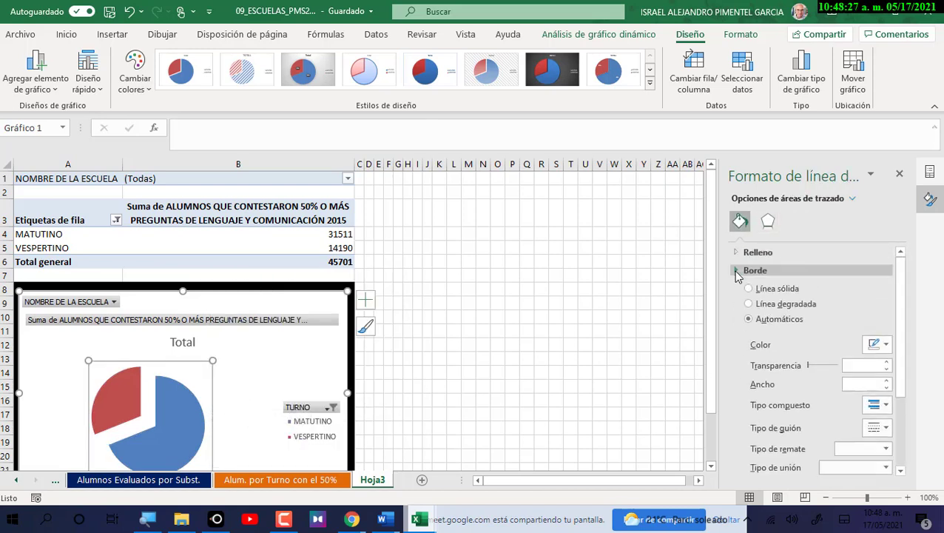
Bring up the pie series' Add Data Labels choices.
click(156, 401)
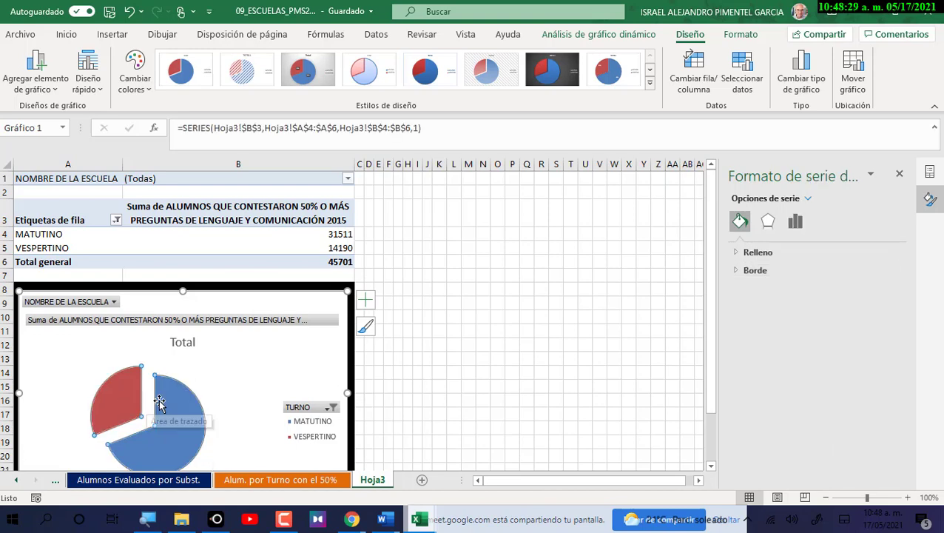
right_click(173, 412)
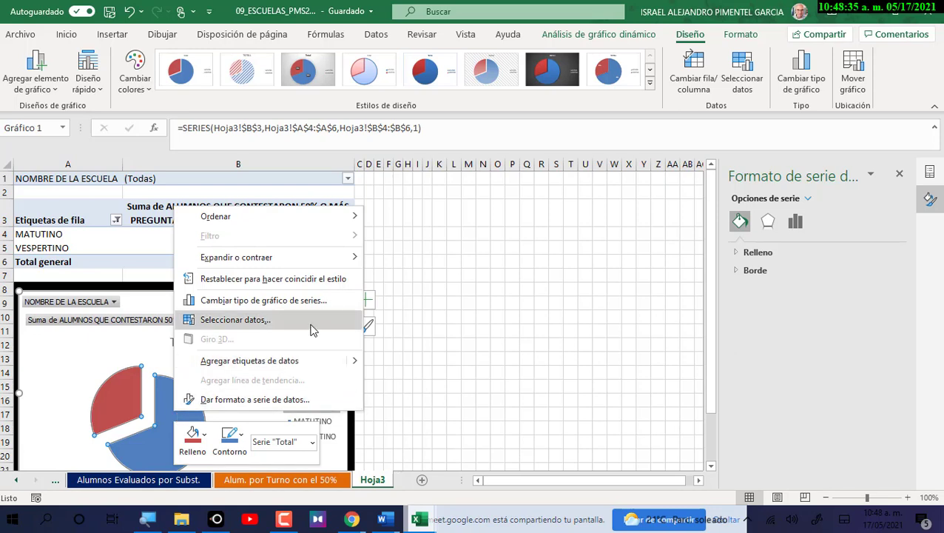
mouse_move(359, 362)
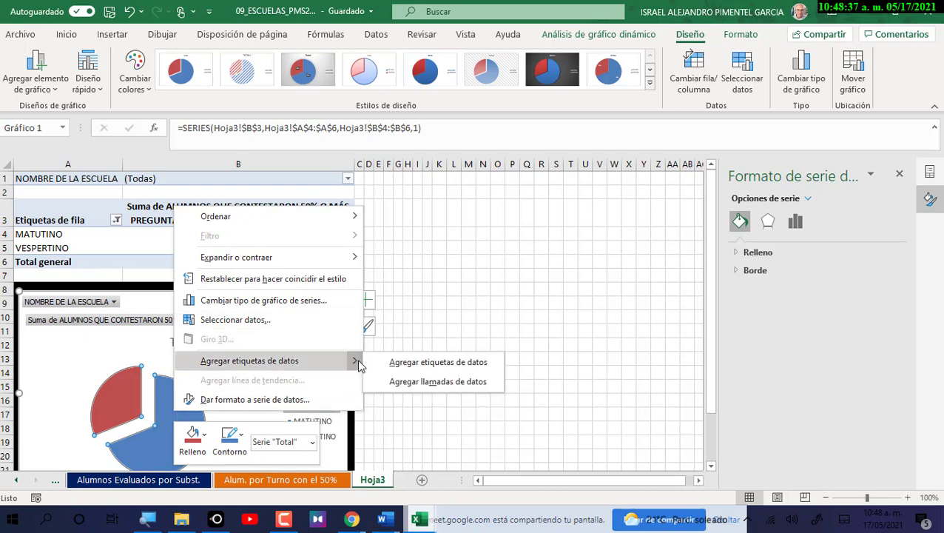
Add data callouts to the pie slices, showing VESPERTINO 31% and MATUTINO 69%.
click(397, 382)
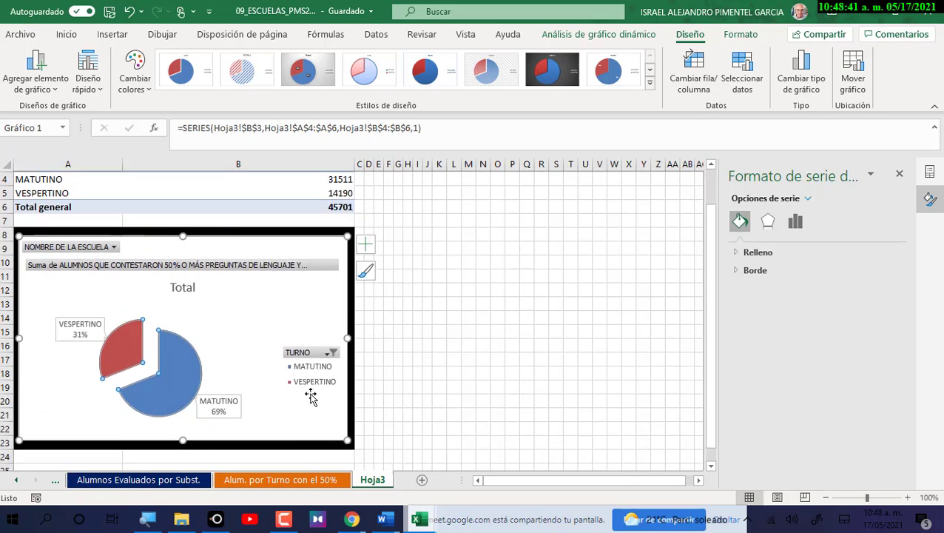
scroll(310, 393, down, 1)
right_click(185, 355)
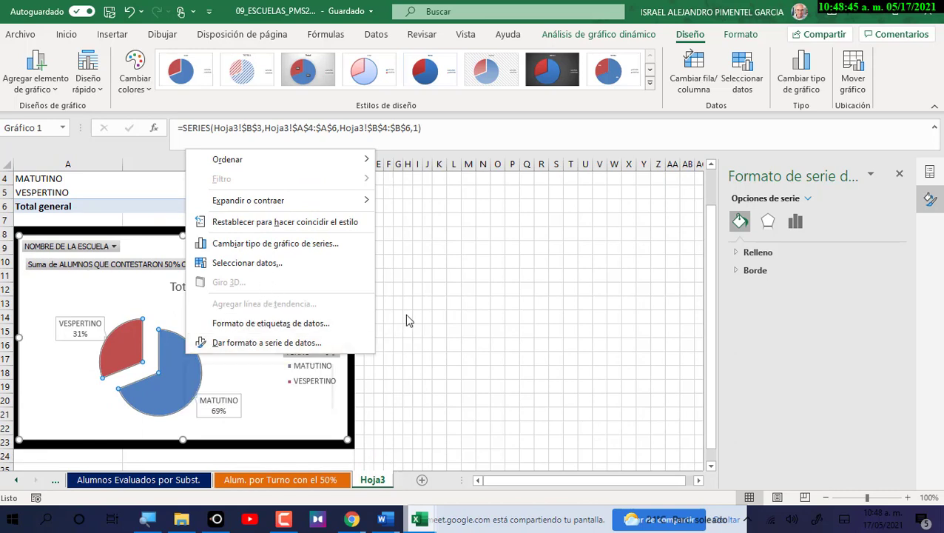
key(Escape)
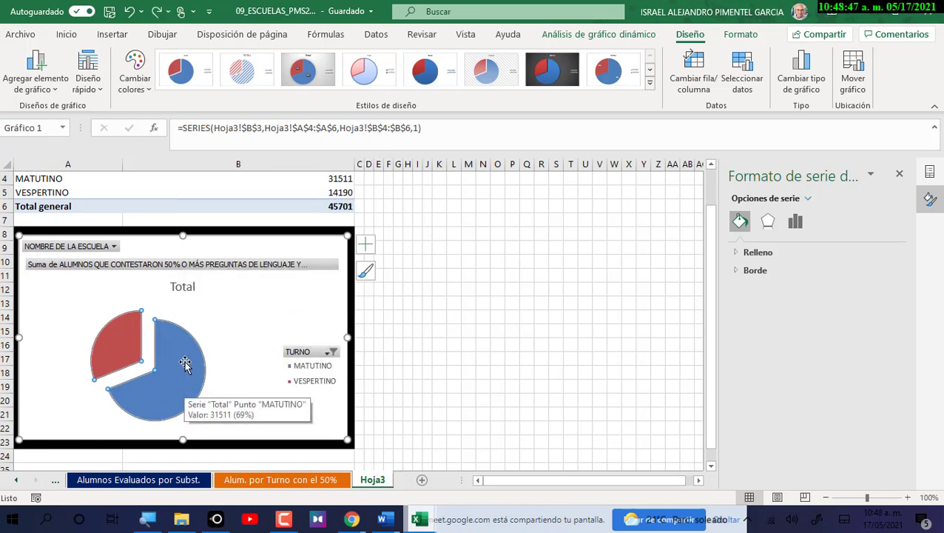
right_click(185, 374)
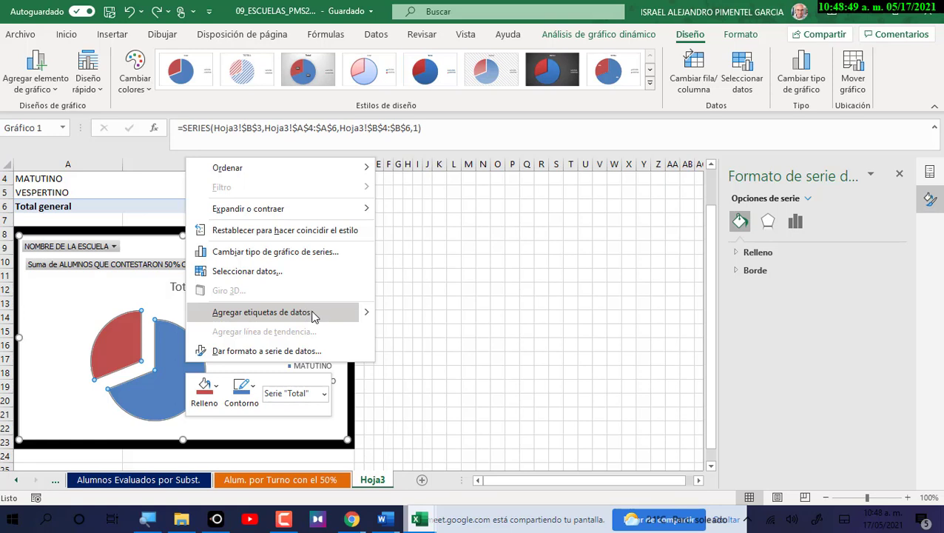
mouse_move(366, 312)
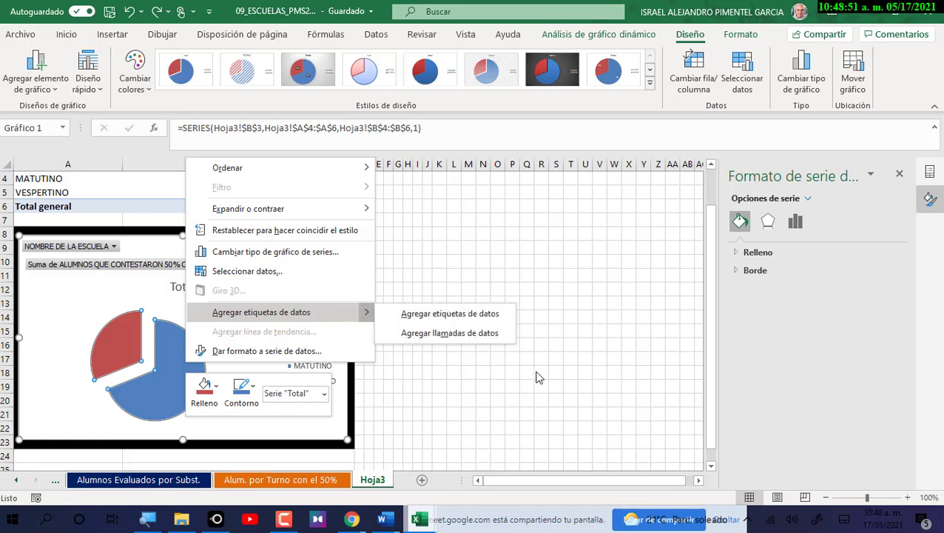
click(483, 334)
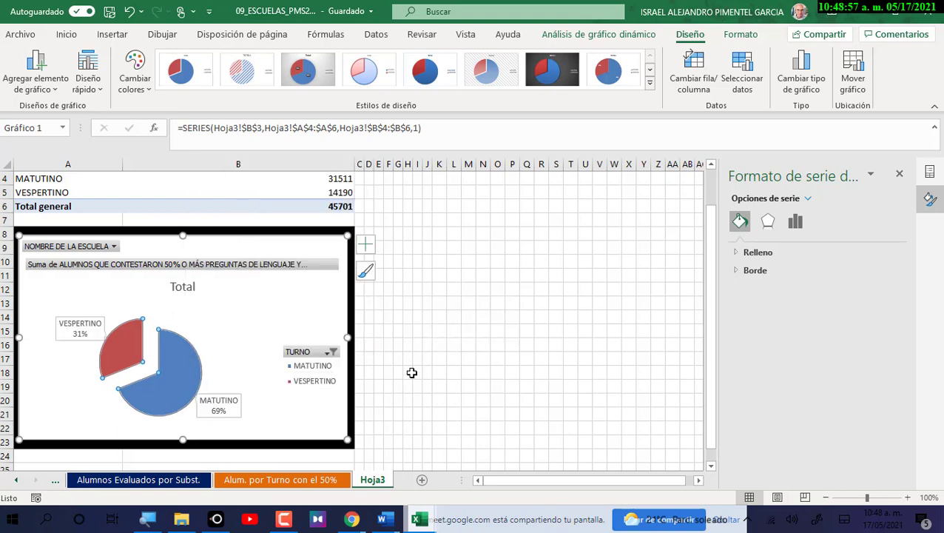
Select the callout labels and display the Change Colors chart colour schemes.
scroll(411, 373, up, 1)
scroll(415, 373, down, 1)
click(75, 320)
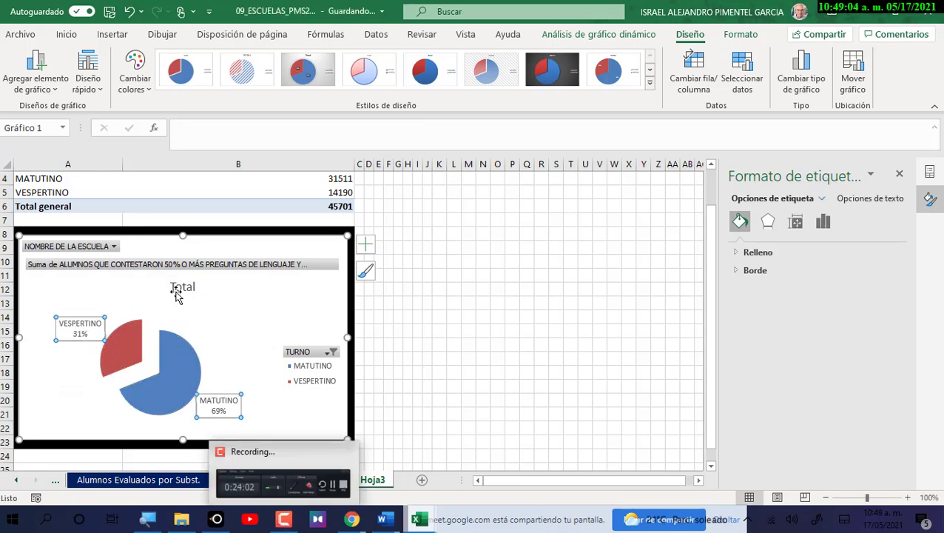
click(136, 87)
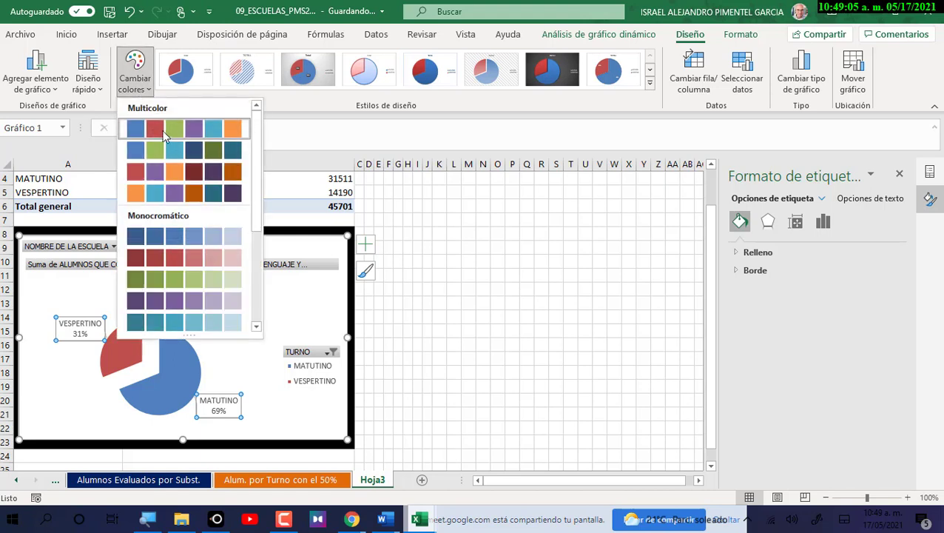
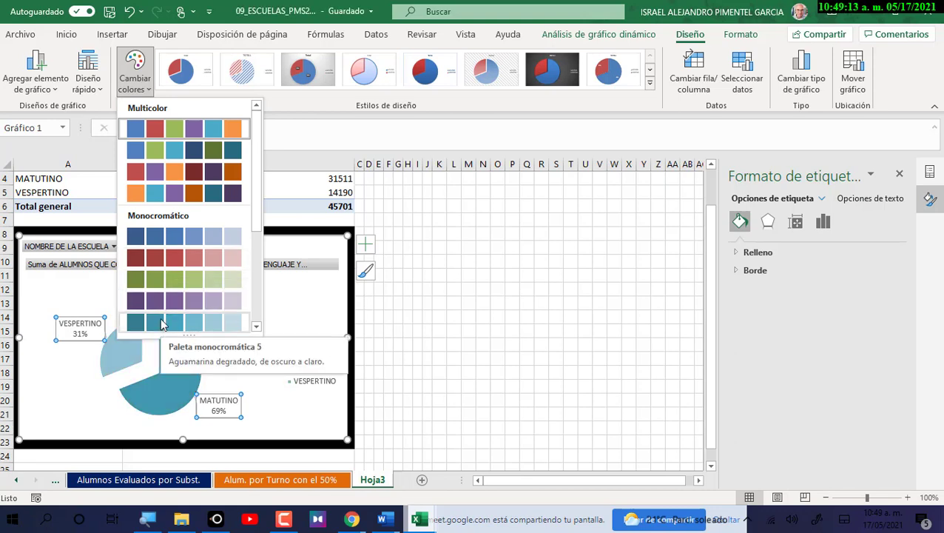
Apply the second blue-green Multicolor palette to the pie, then select both data labels.
click(183, 152)
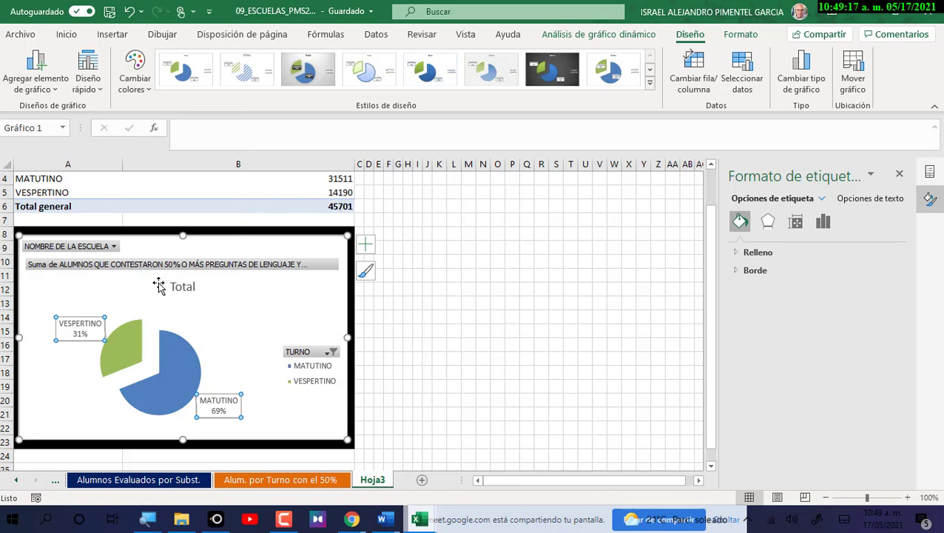
click(87, 317)
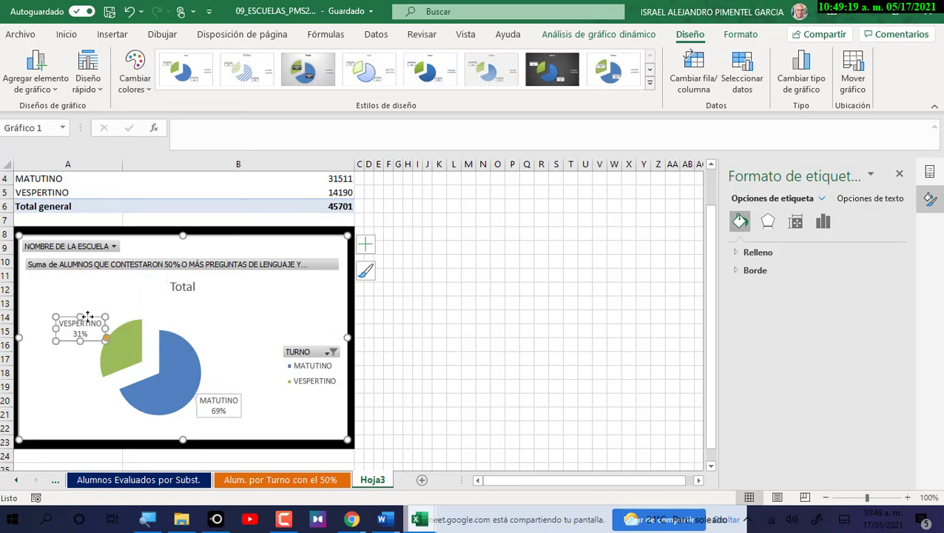
click(208, 393)
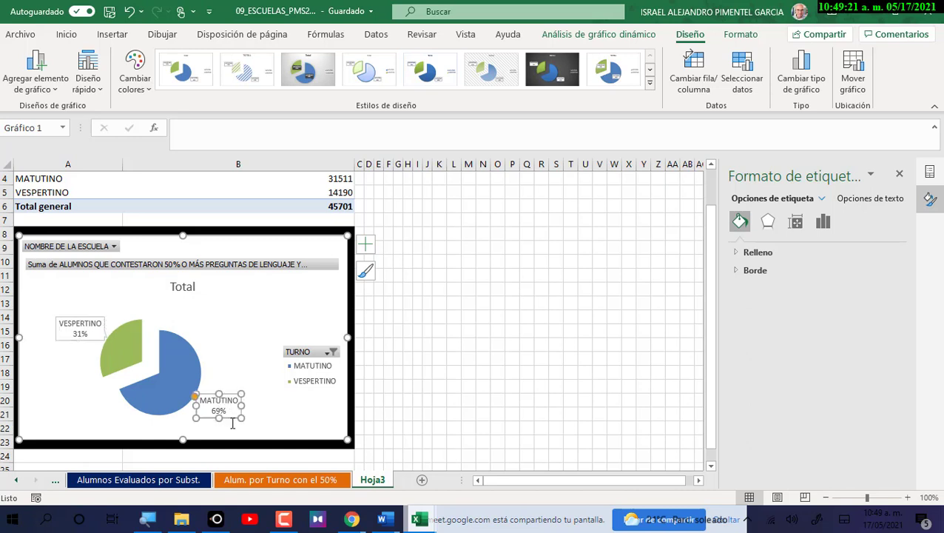
click(91, 329)
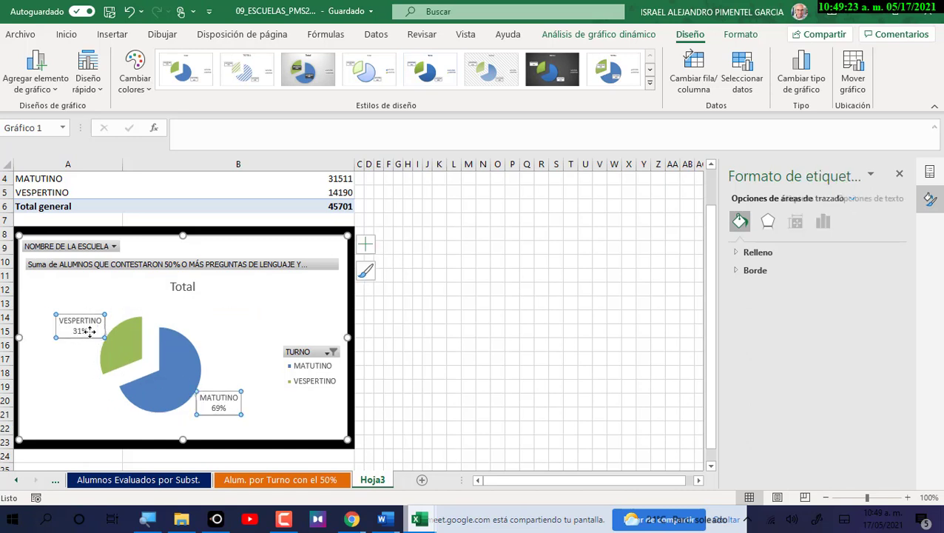
Switch the data labels' fill to a gradient fill, leaving the presets unchosen.
click(762, 253)
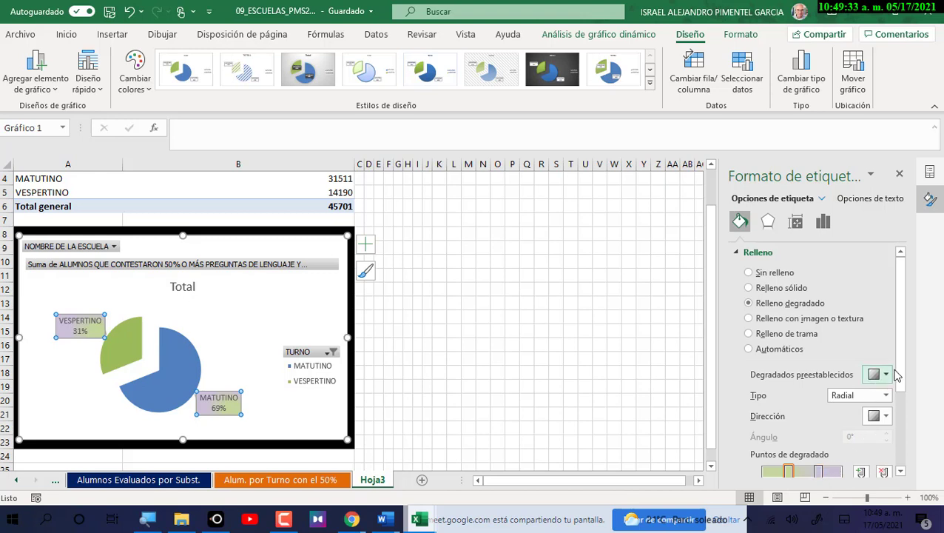
scroll(900, 393, down, 1)
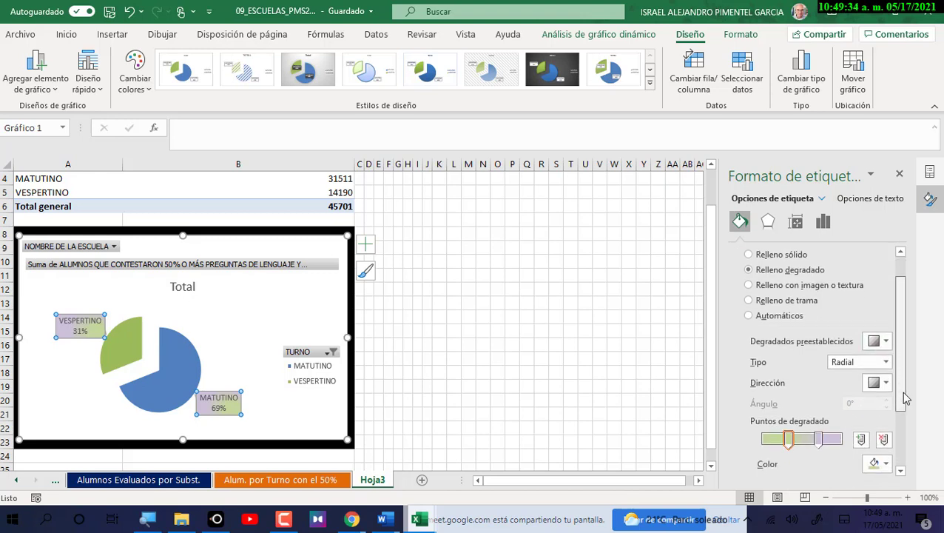
click(879, 339)
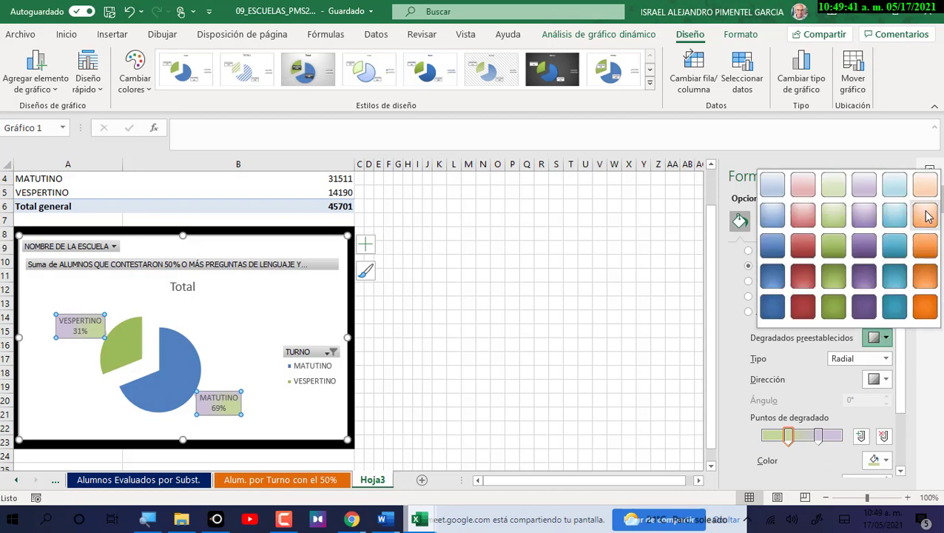
key(Escape)
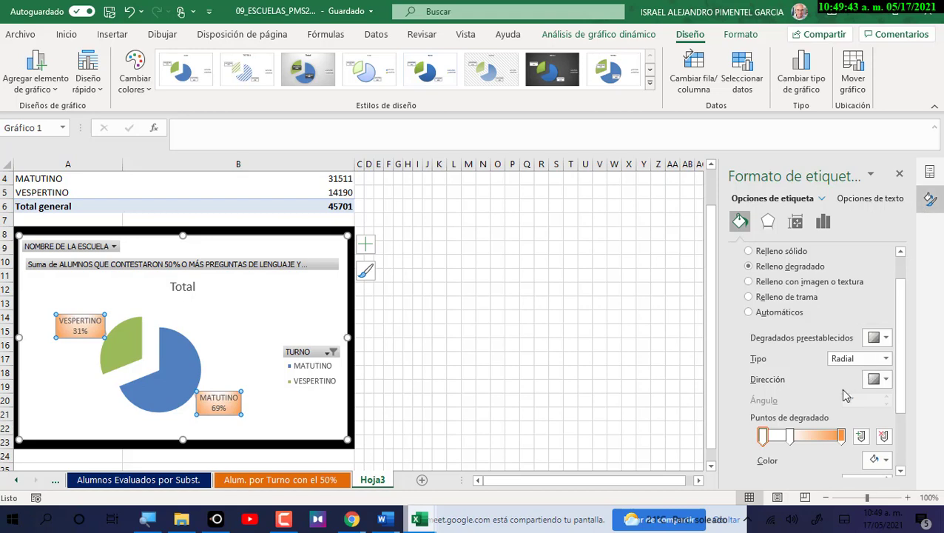
Shift the middle gradient stop right and colour it yellow for a yellow-orange blend.
drag(790, 436, 799, 438)
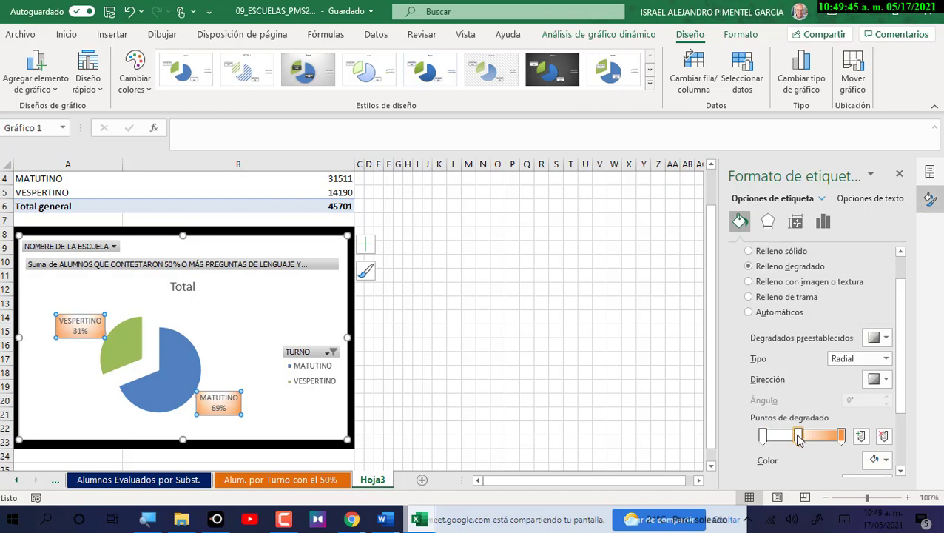
click(883, 460)
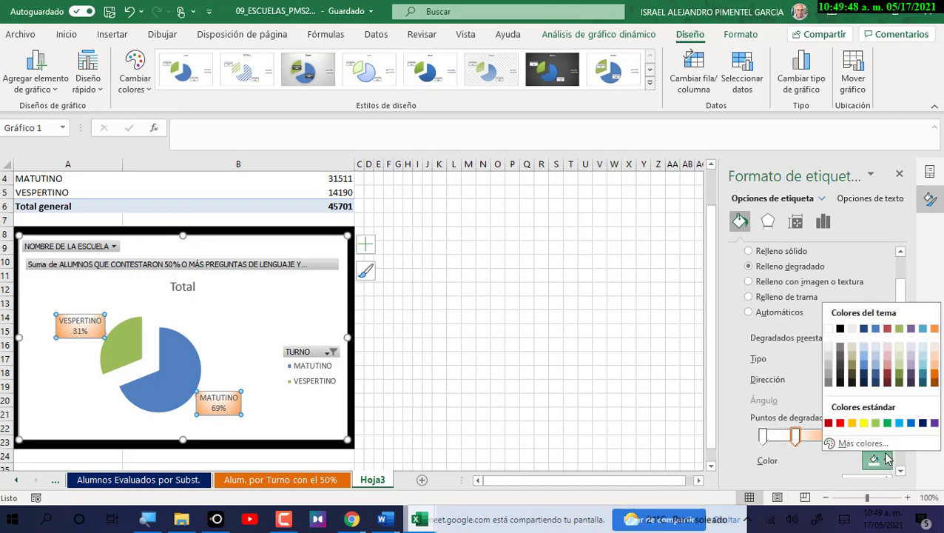
click(884, 354)
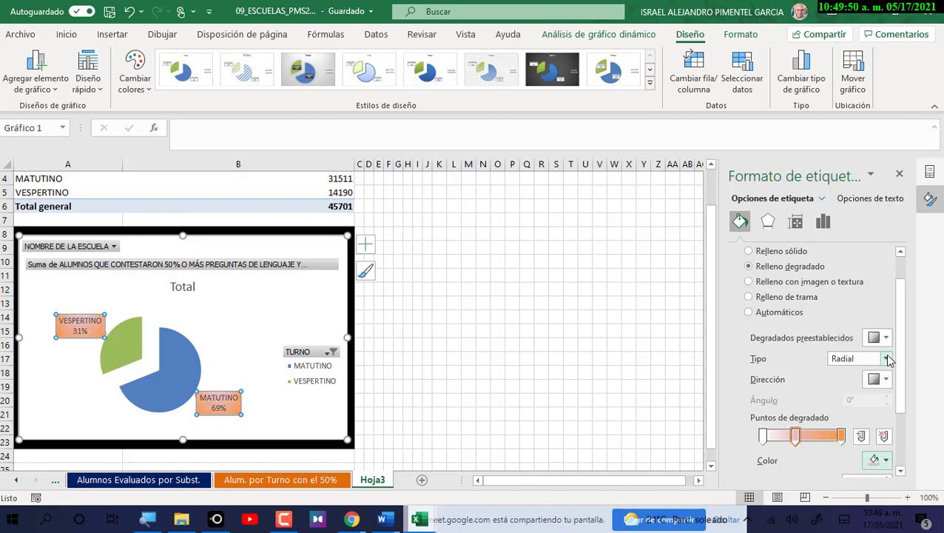
click(885, 459)
click(863, 423)
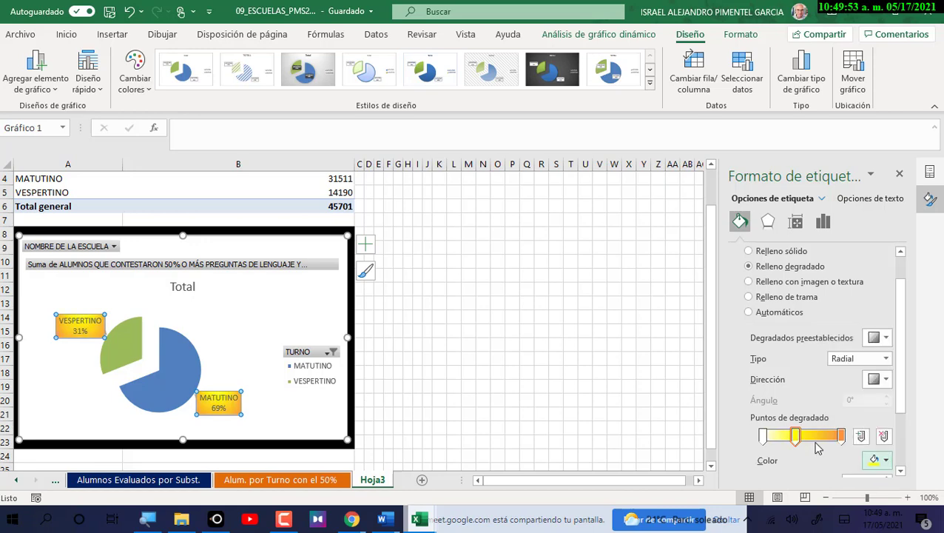
drag(798, 438, 799, 439)
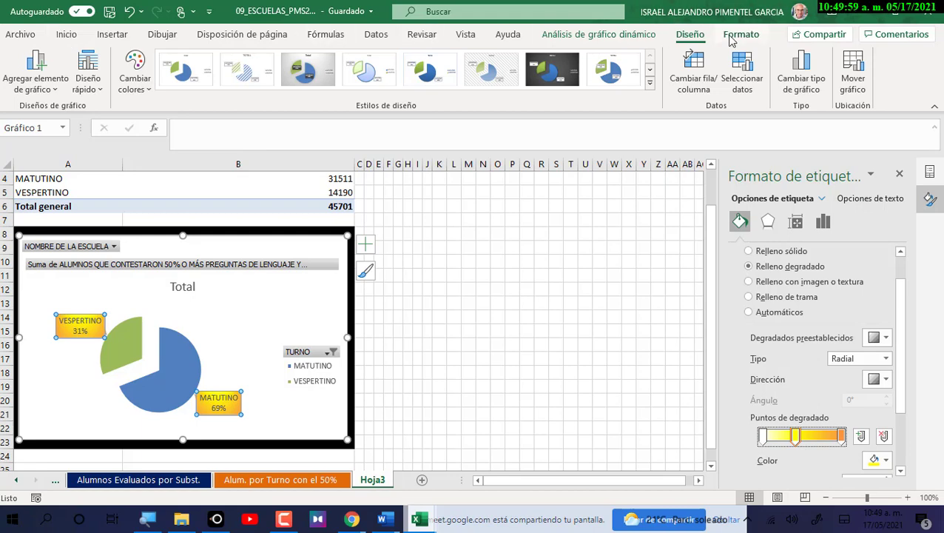
Apply the first black WordArt style to the data label text.
click(741, 35)
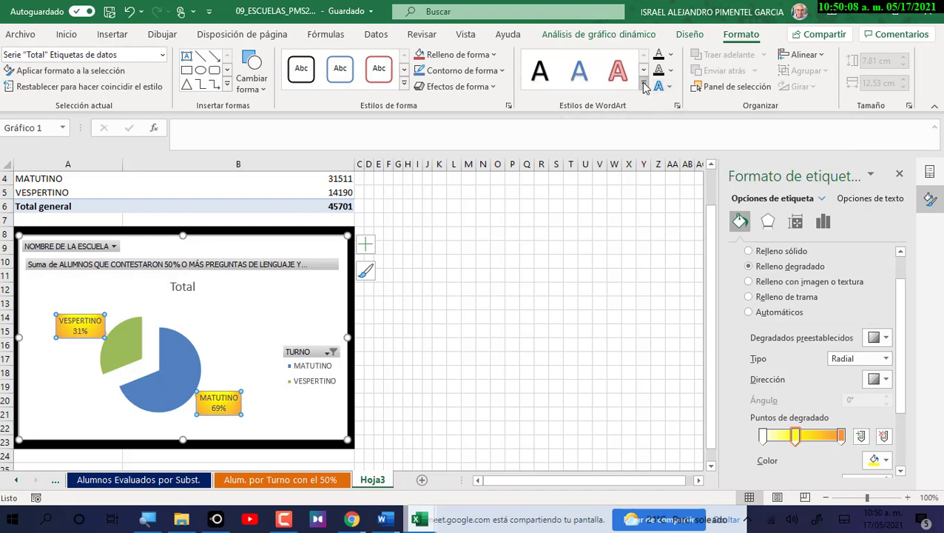
click(643, 86)
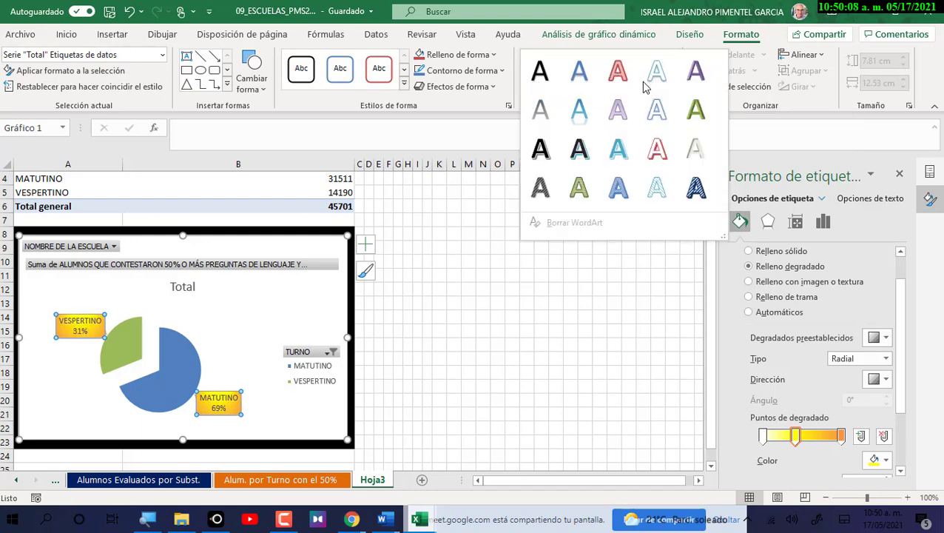
click(540, 71)
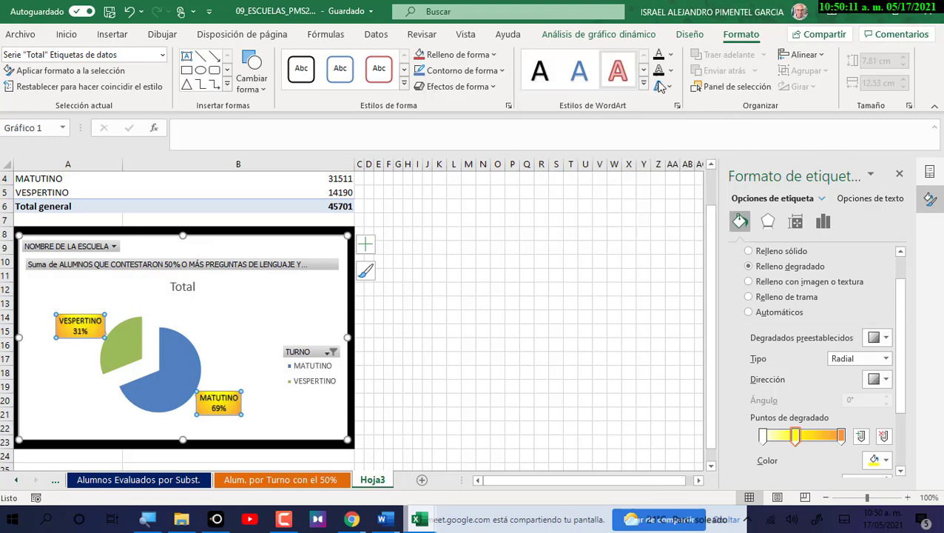
Add an Aquamarine, Accent 5 glow to the data label text.
click(660, 86)
mouse_move(695, 185)
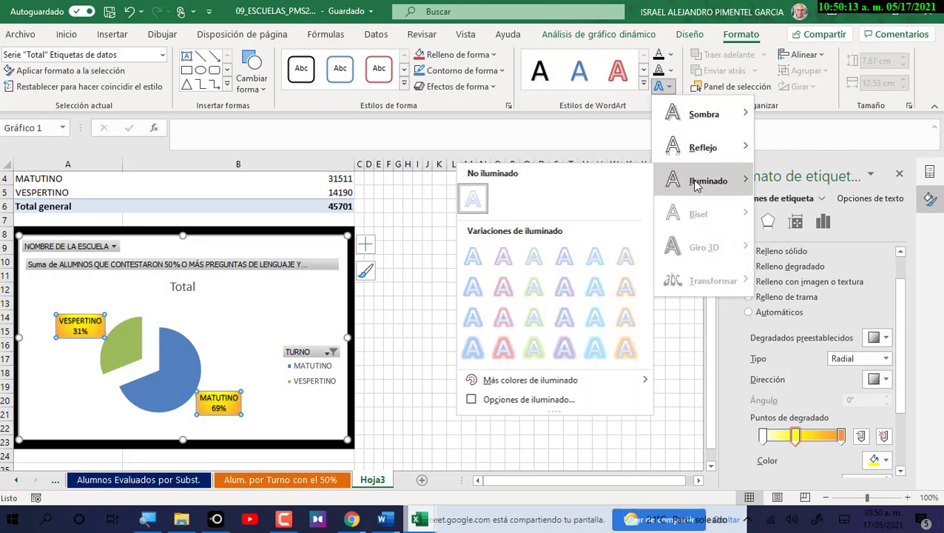
click(594, 288)
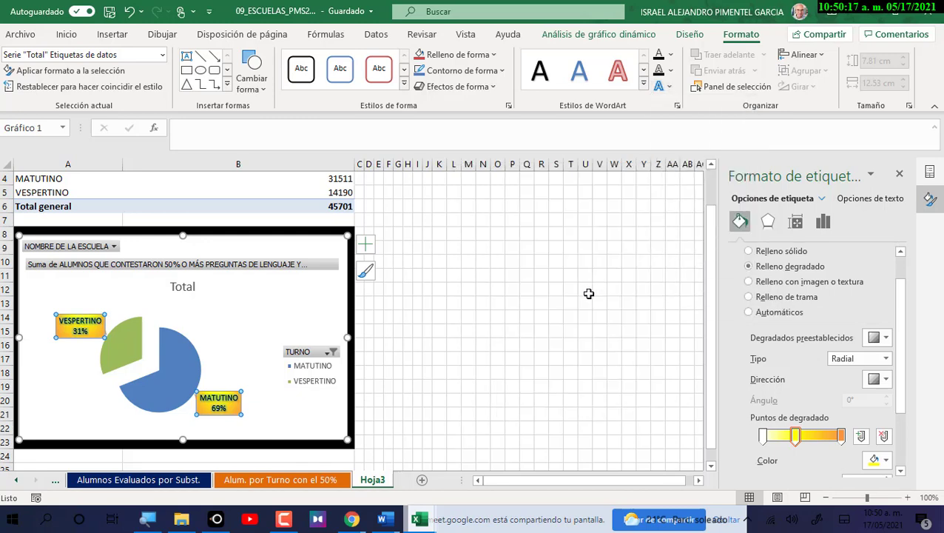
click(171, 370)
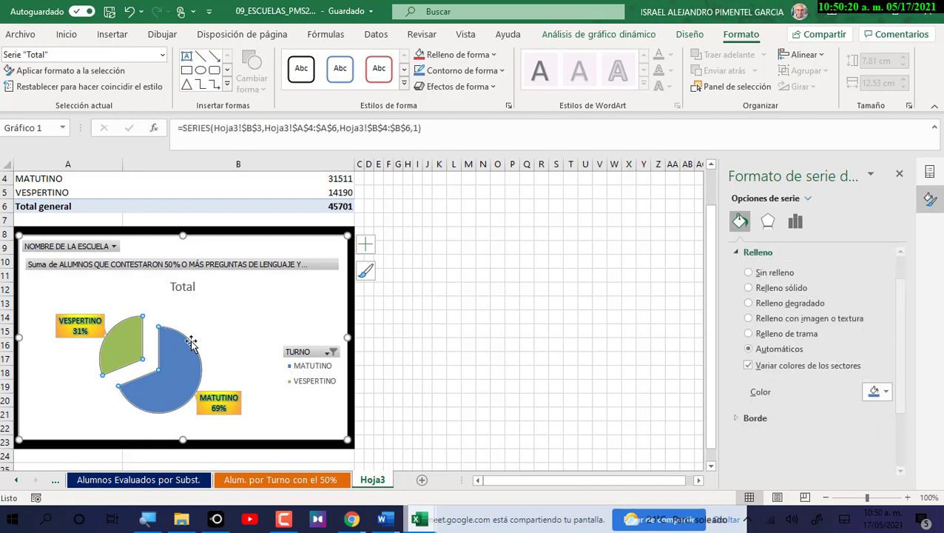
Try solid, no and gradient fills on the pie slices, then undo the gradient.
click(777, 288)
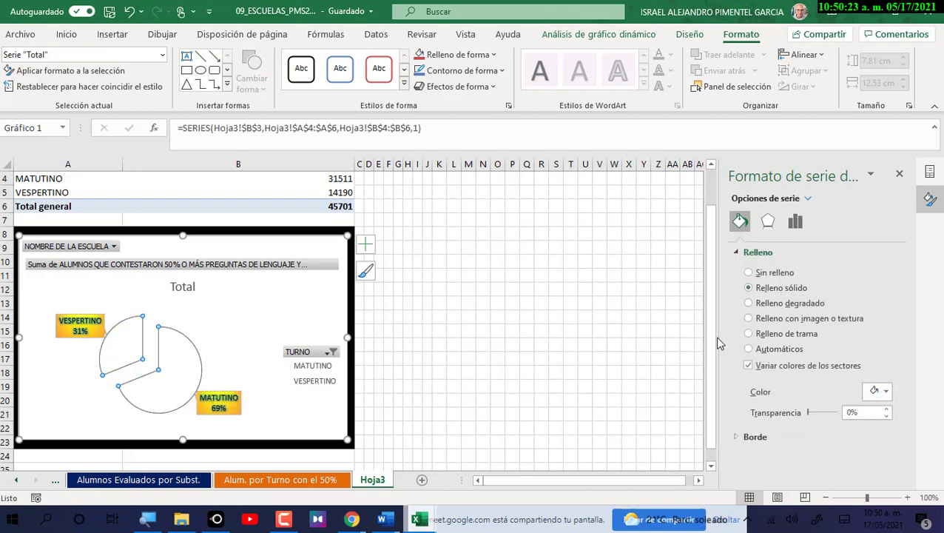
click(783, 277)
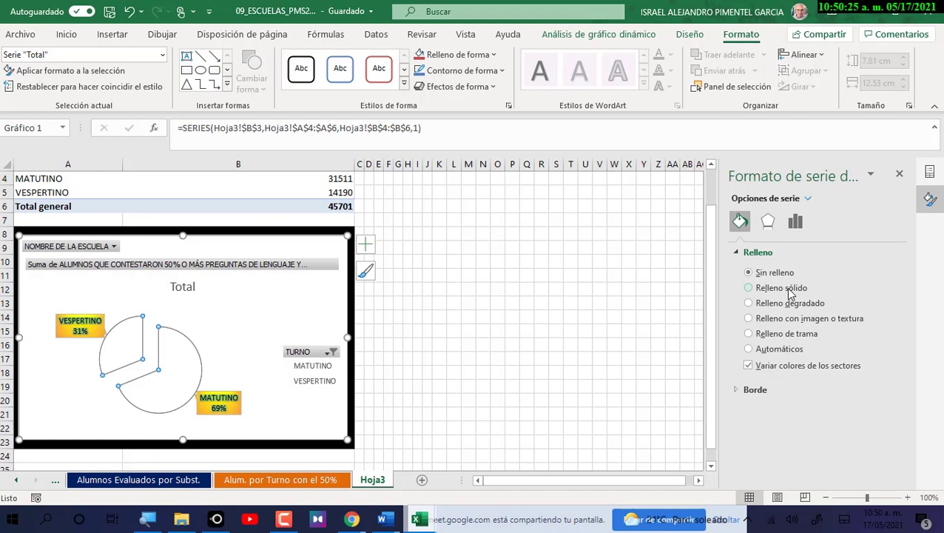
click(770, 304)
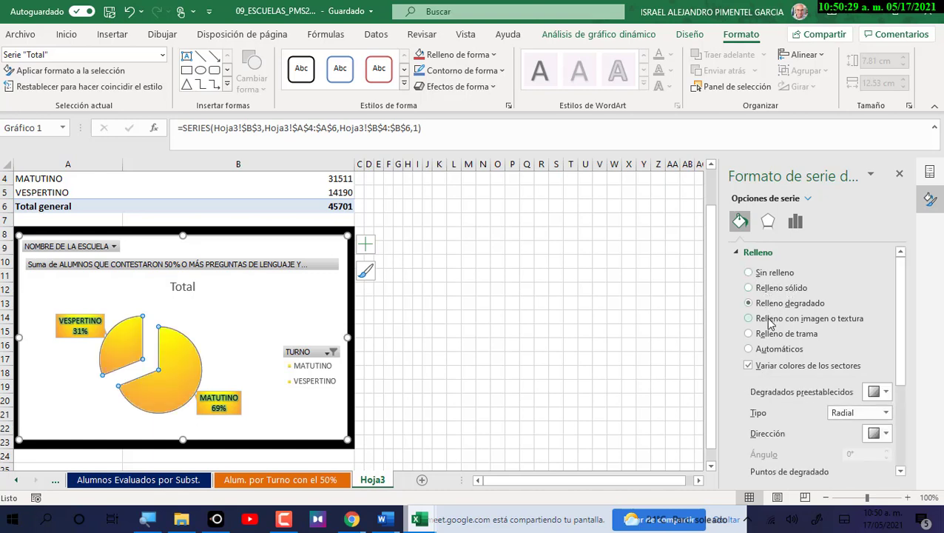
click(649, 288)
key(ctrl+z)
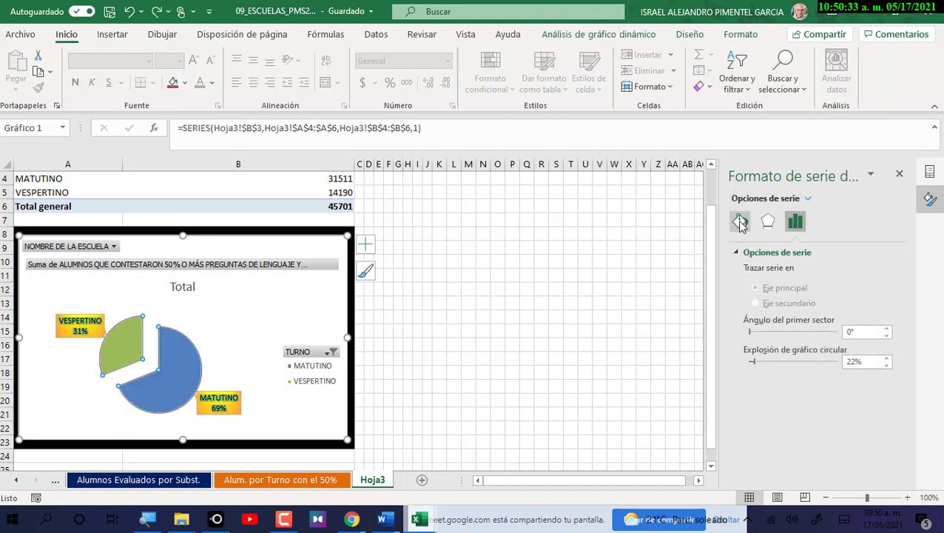
Give the pie slices a solid black border at 15% transparency.
click(740, 222)
click(749, 422)
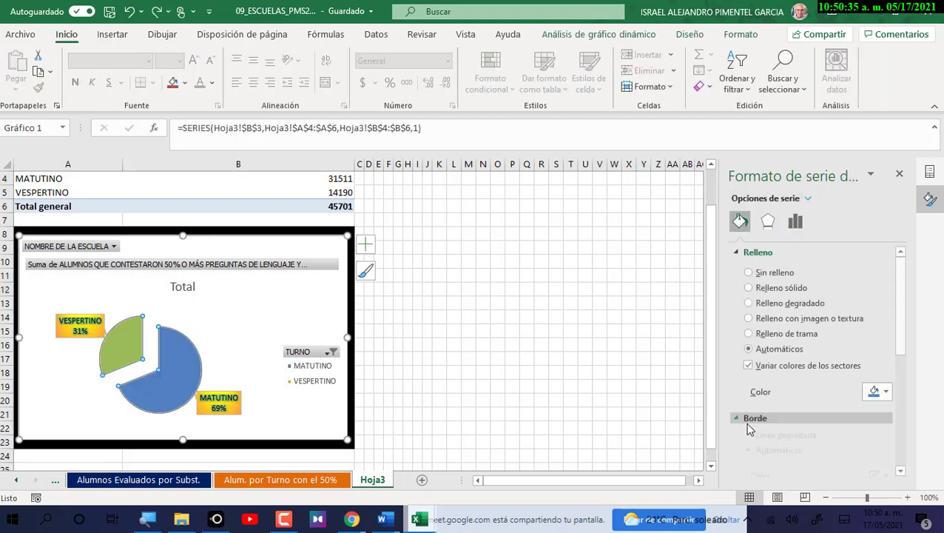
scroll(749, 429, down, 2)
click(769, 323)
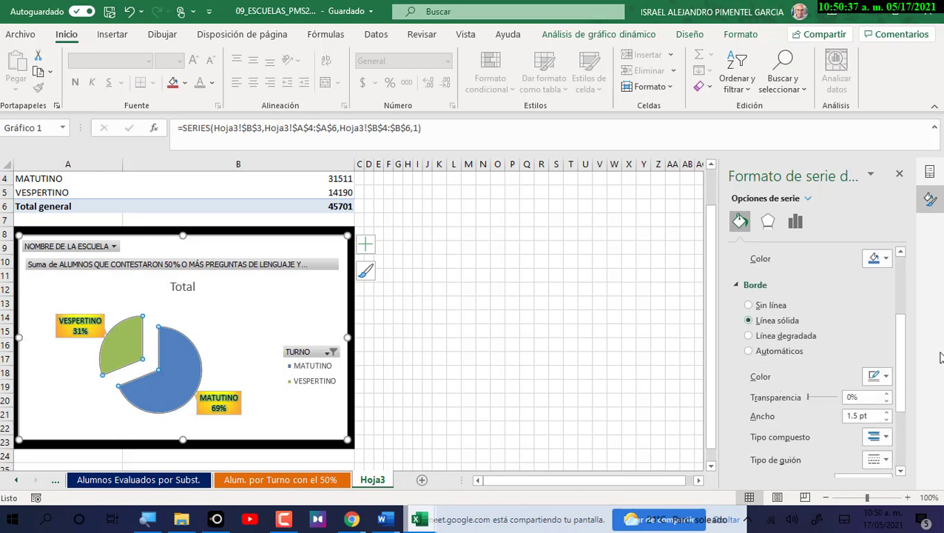
click(884, 378)
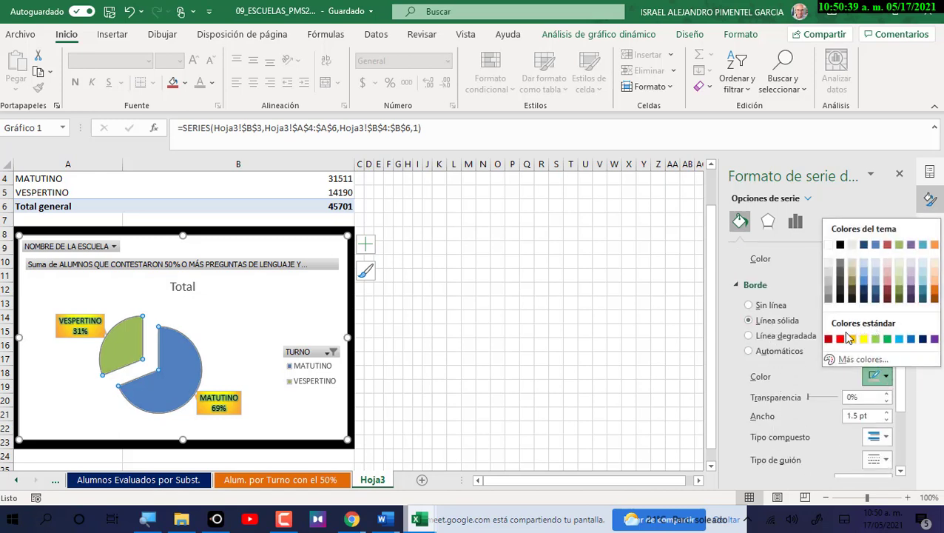
click(840, 244)
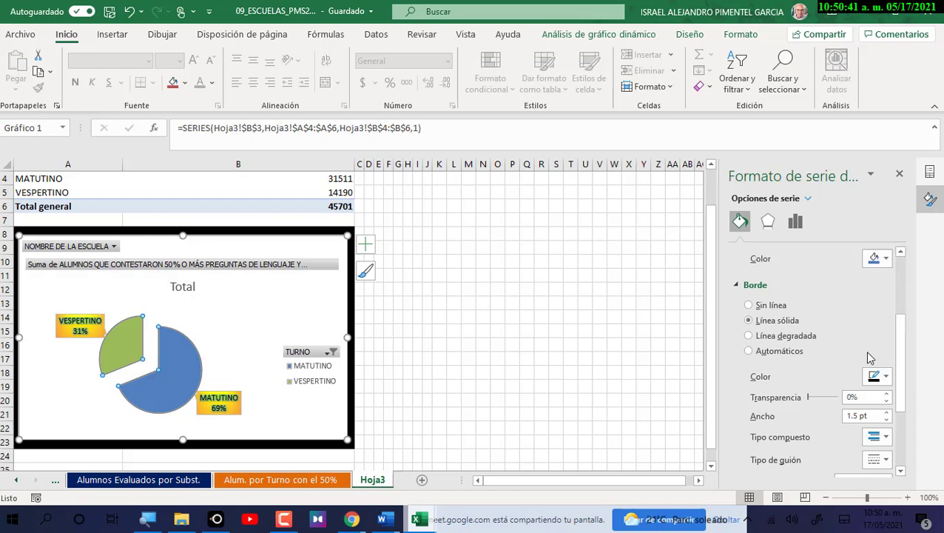
click(888, 395)
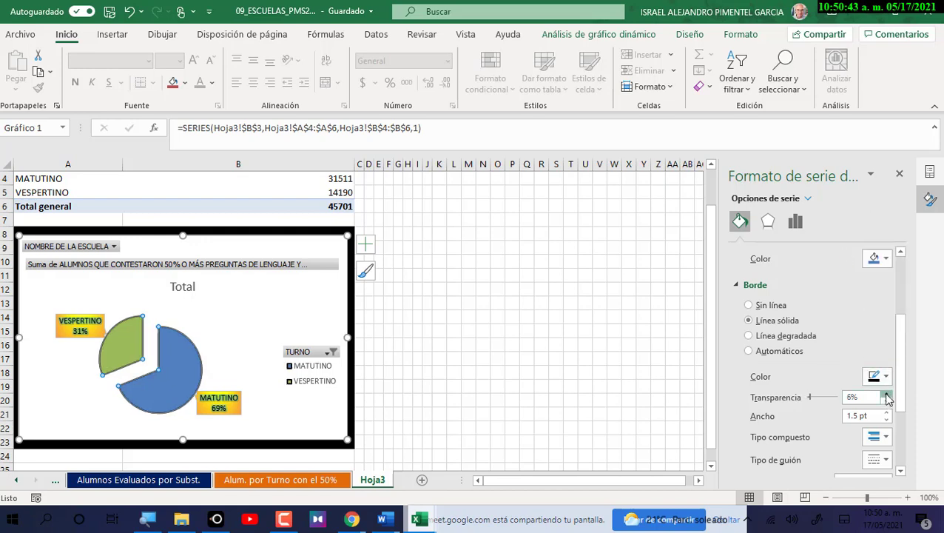
click(888, 395)
click(888, 395)
click(388, 385)
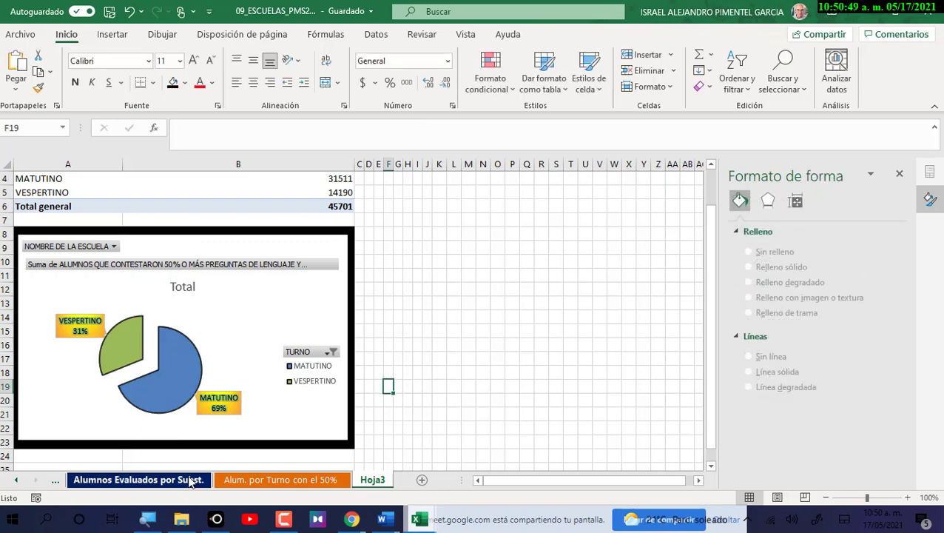
Give the chart area a gradient fill and remove one extra gradient stop.
click(230, 341)
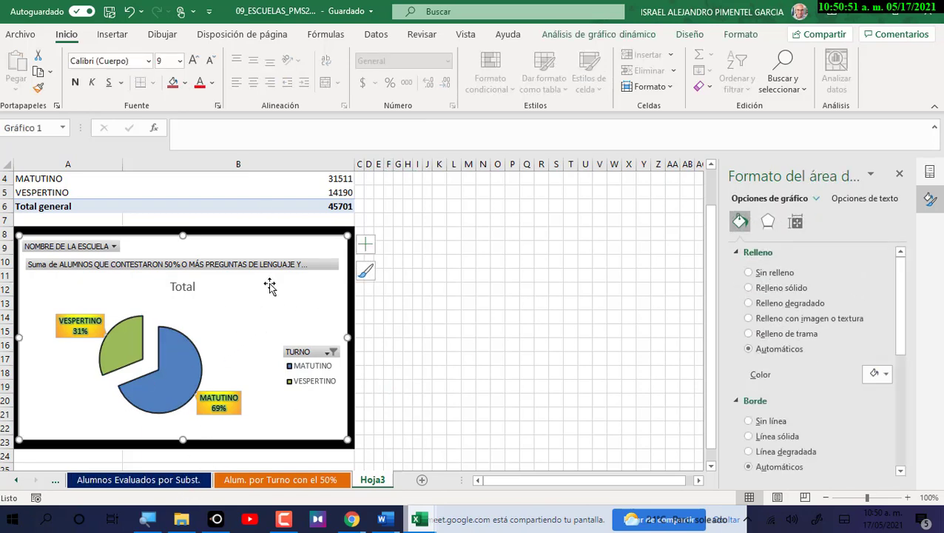
click(797, 288)
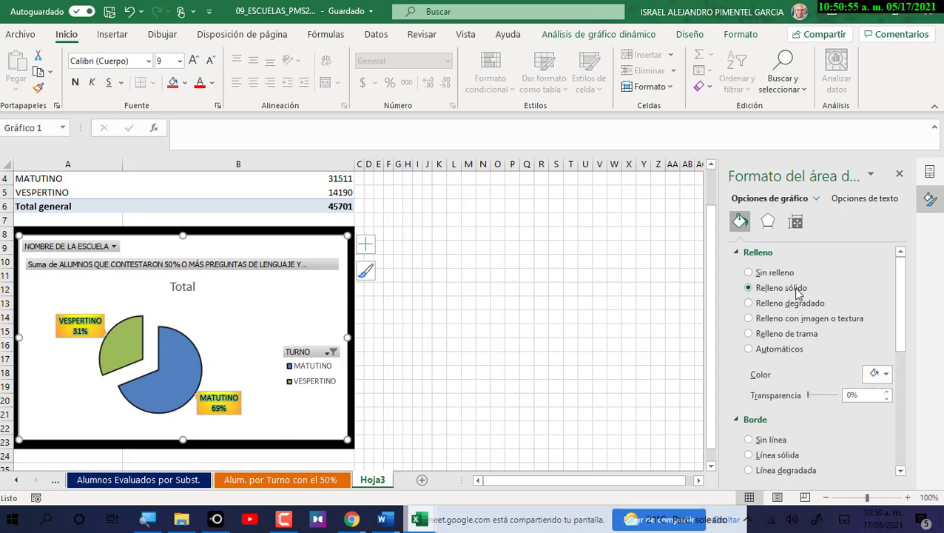
click(796, 303)
scroll(861, 443, down, 1)
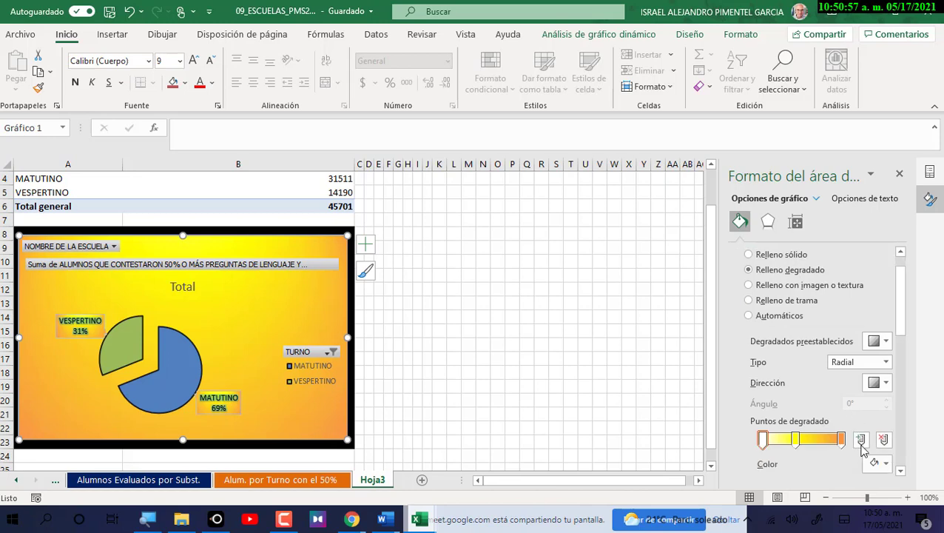
click(812, 446)
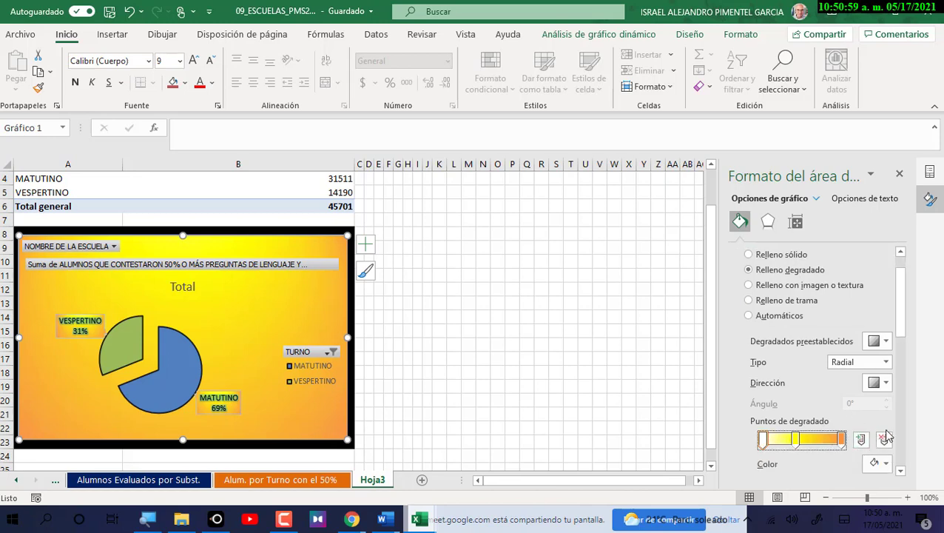
click(886, 442)
Colour the gradient stops pale green, light purple and green, shifting the middle stop right.
click(878, 463)
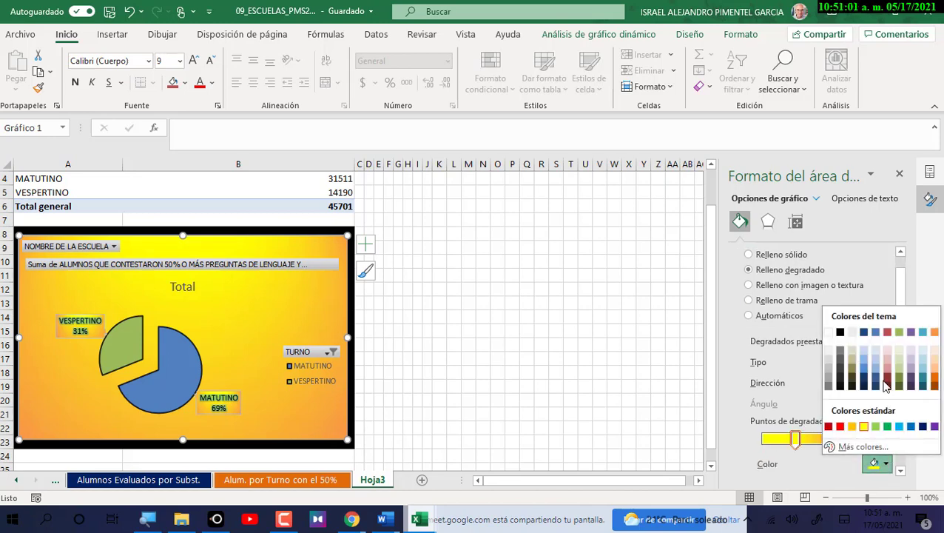
click(898, 349)
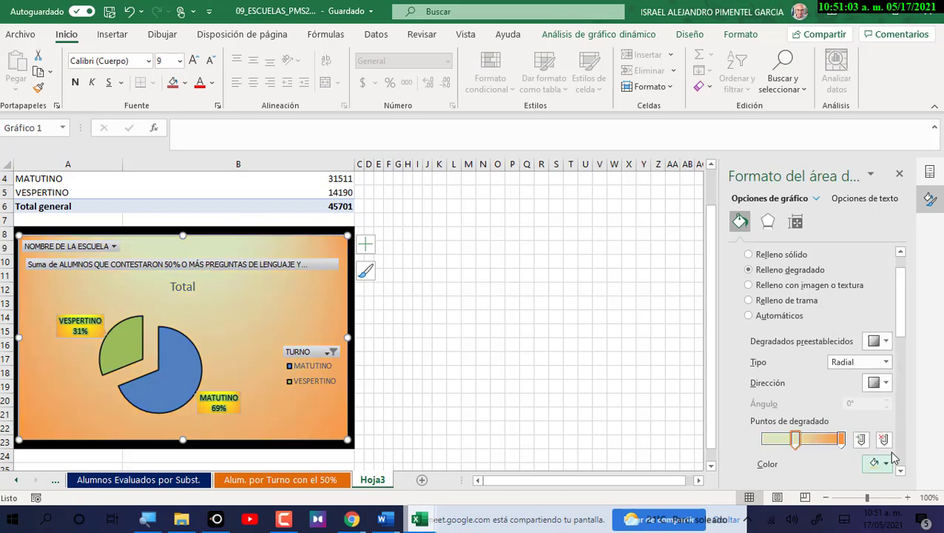
click(841, 439)
click(877, 463)
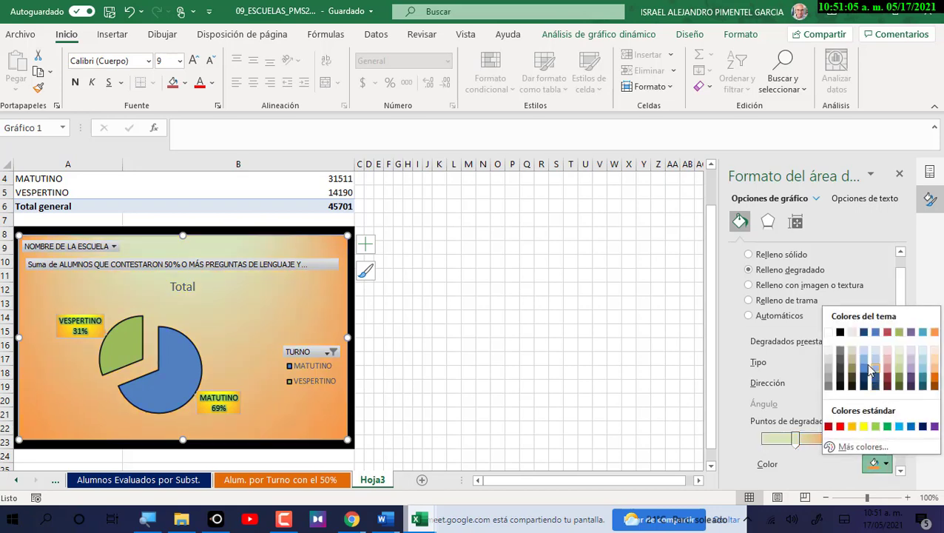
click(913, 359)
click(798, 441)
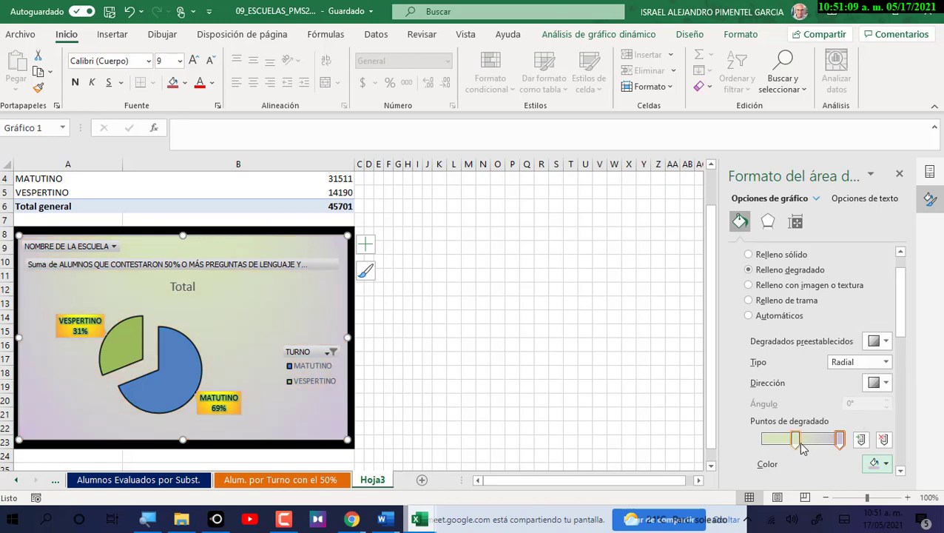
drag(797, 441, 829, 442)
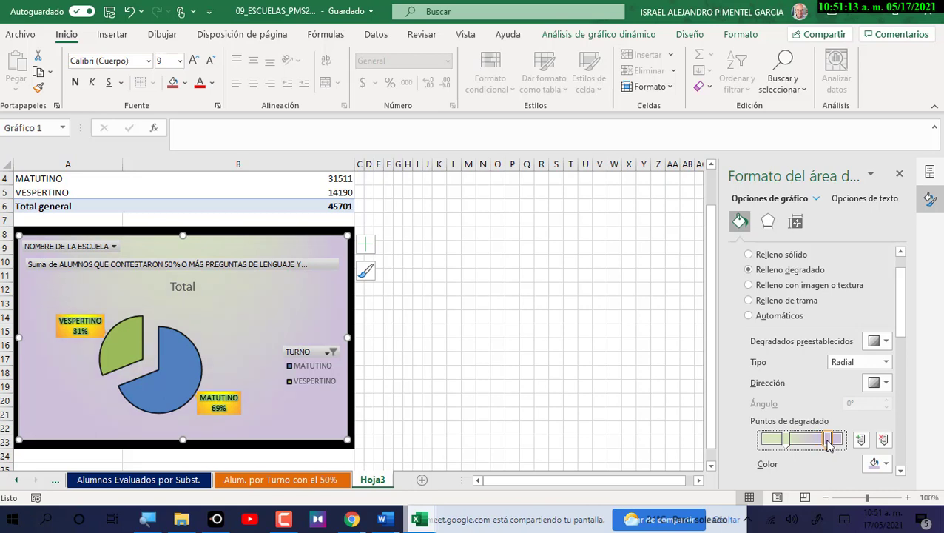
click(880, 463)
click(887, 427)
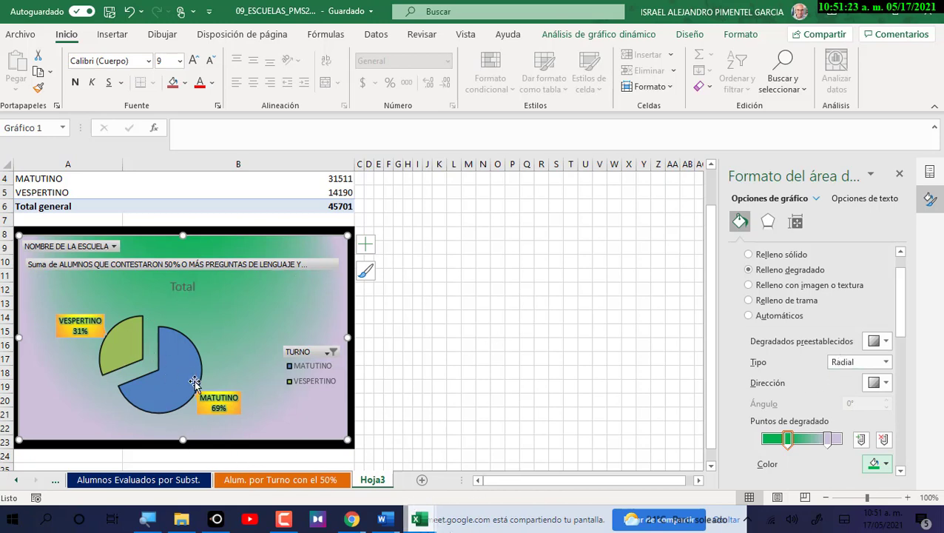
mouse_move(422, 527)
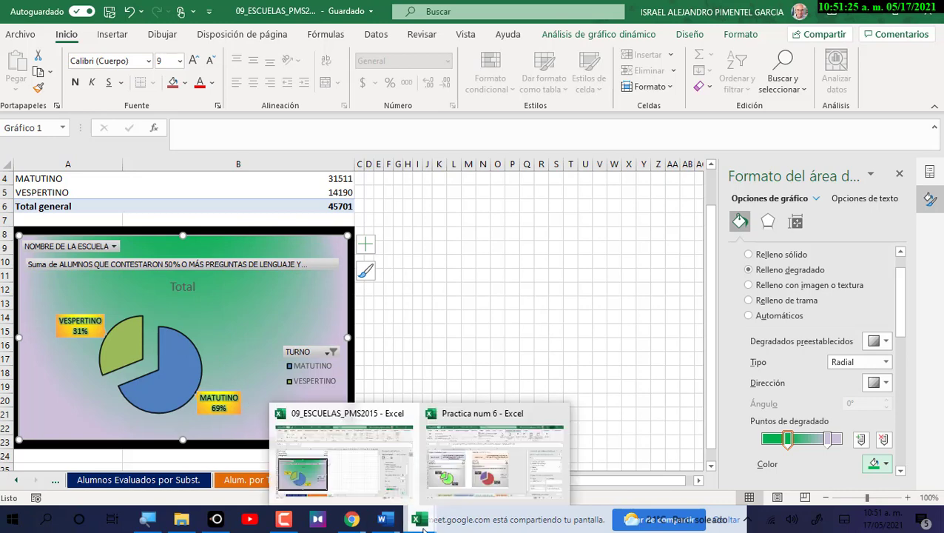
click(468, 481)
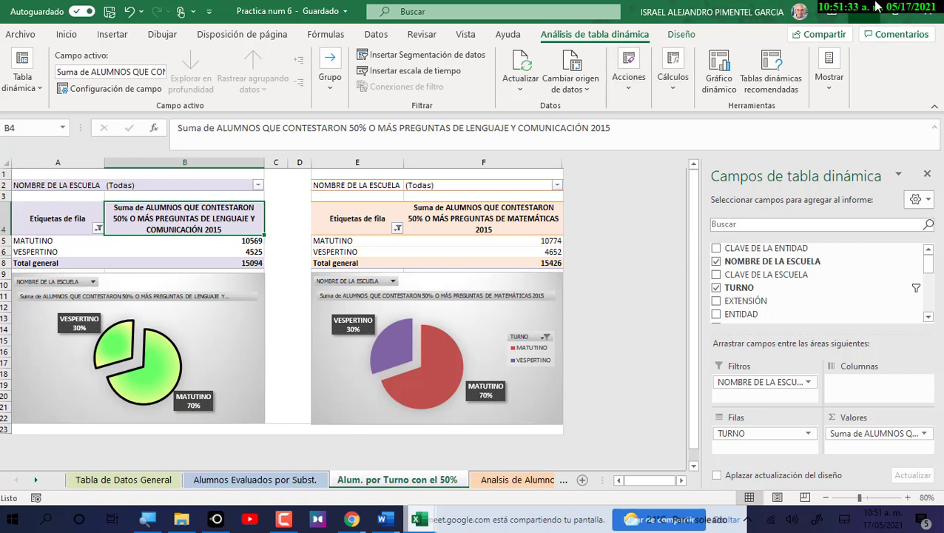
key(alt+Tab)
scroll(377, 201, up, 1)
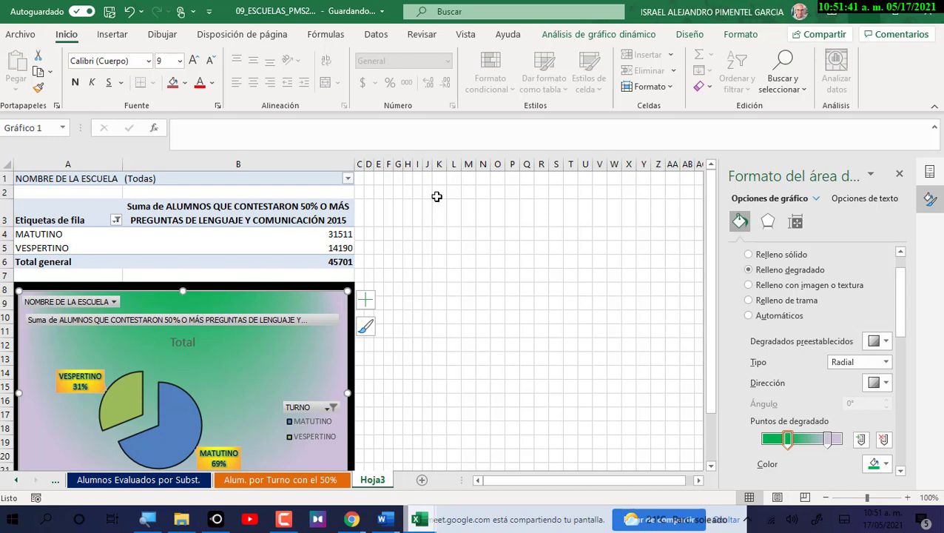
click(190, 343)
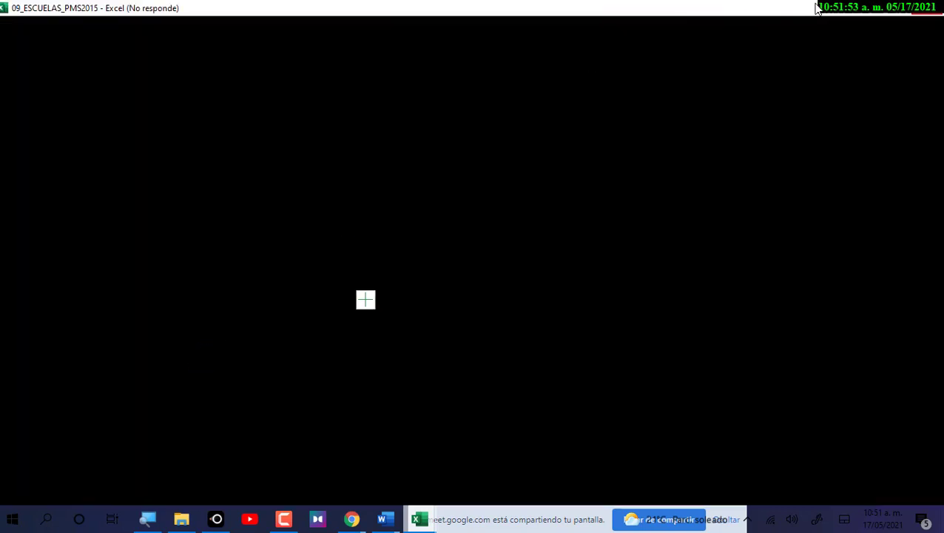
click(865, 8)
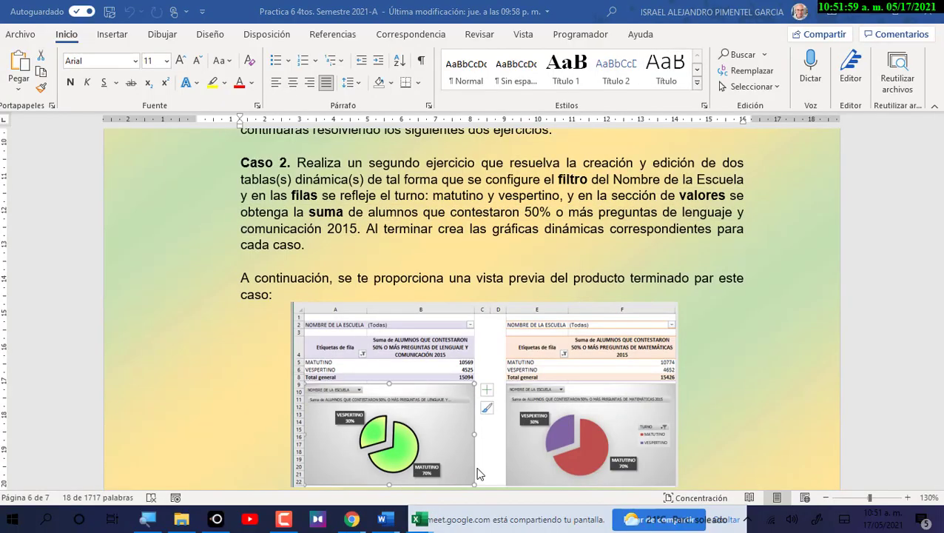
click(419, 518)
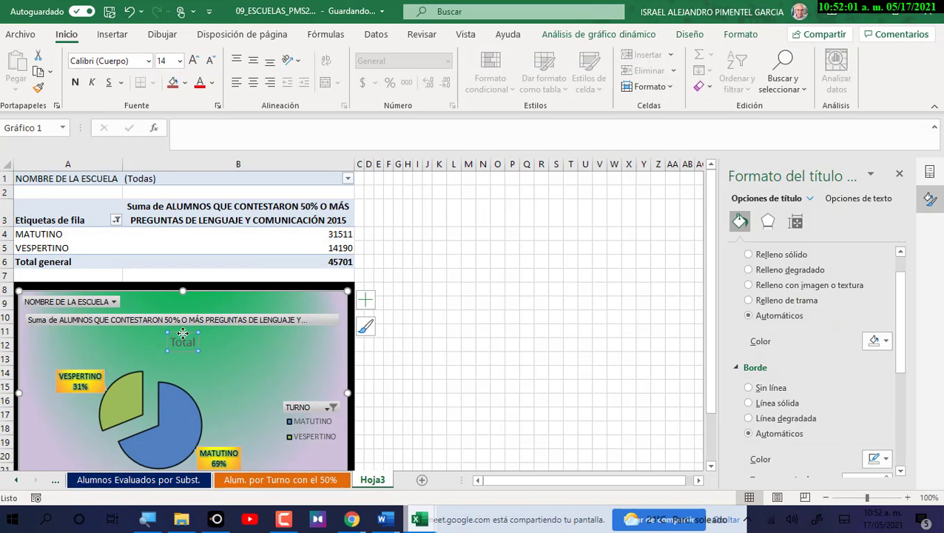
Delete the Total chart title and select the plot area around the pie.
key(Delete)
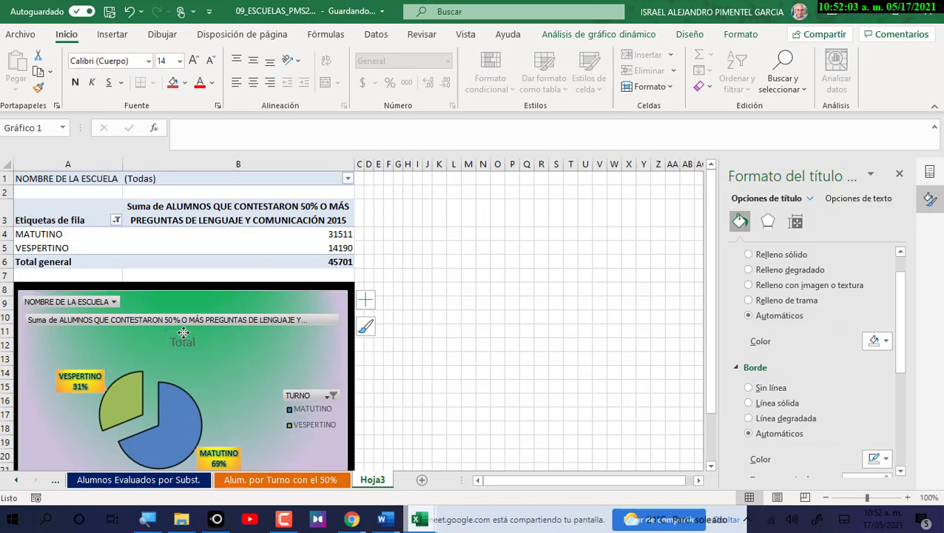
click(199, 374)
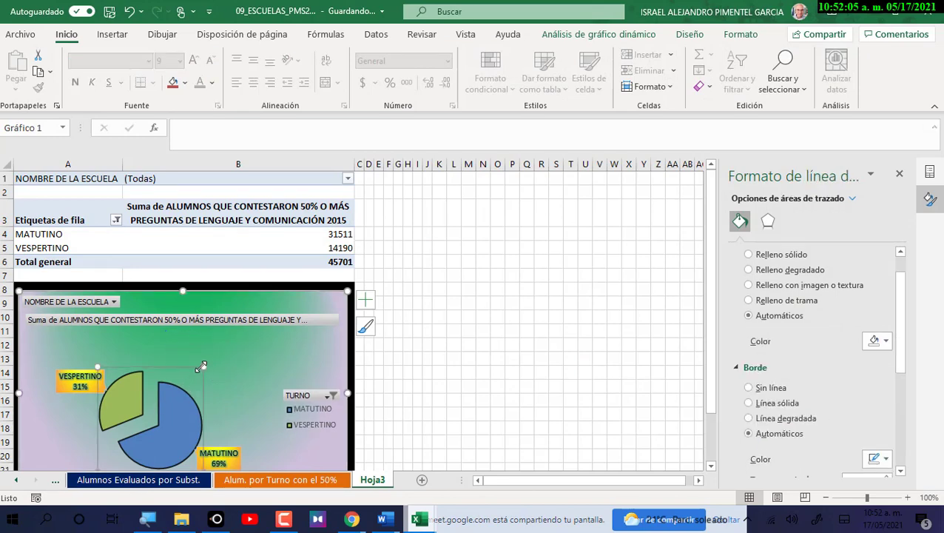
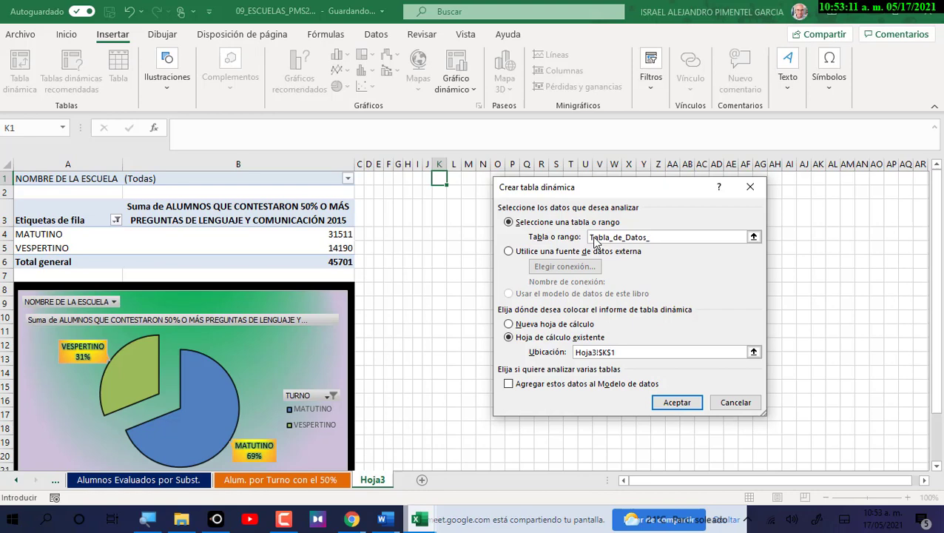
Finish the source range name and create the pivot table at K1.
text(General)
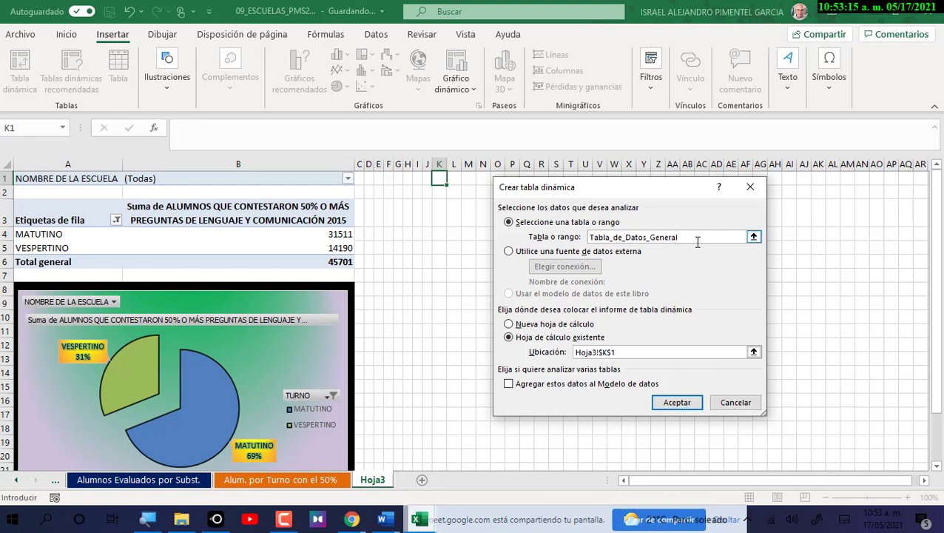
click(688, 404)
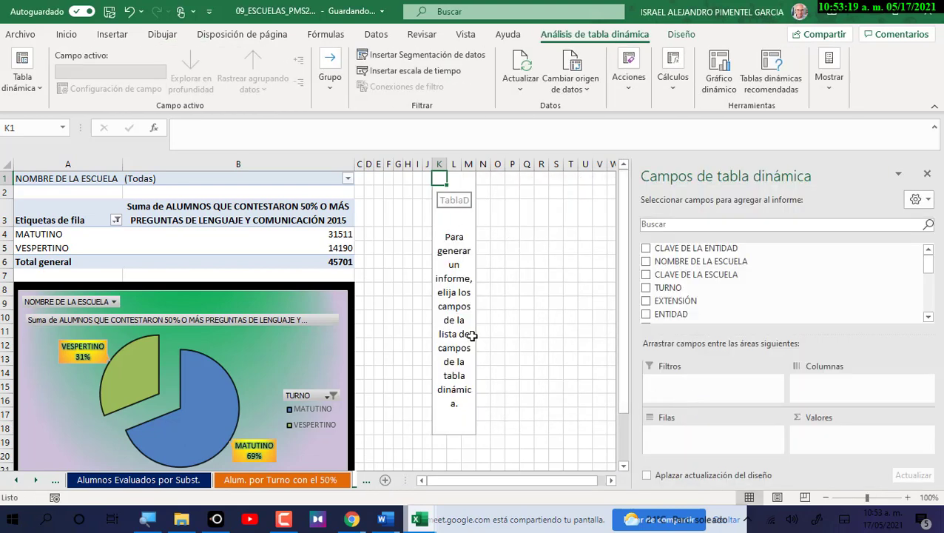
click(611, 481)
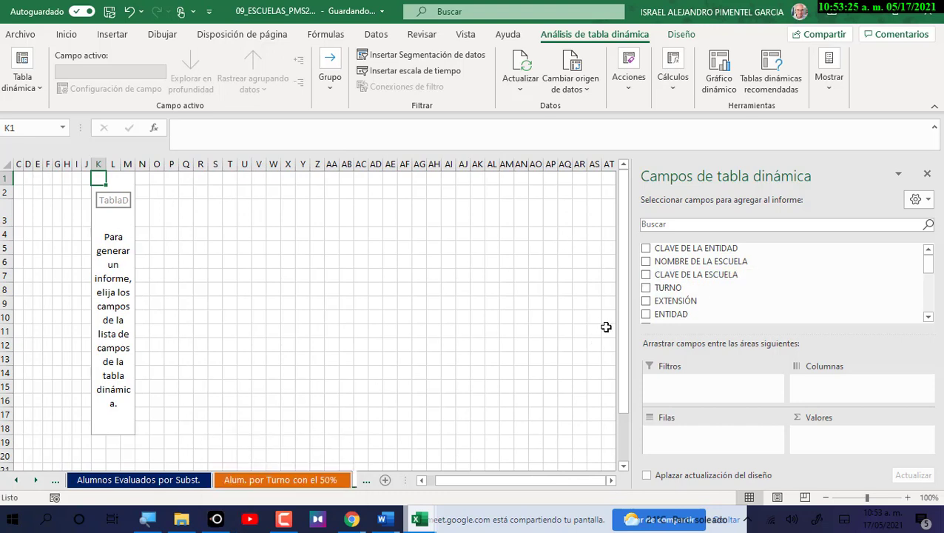
Put NOMBRE DE LA ESCUELA in Filters, TURNO in Rows and the math 50%+ students field in Values.
drag(695, 261, 703, 387)
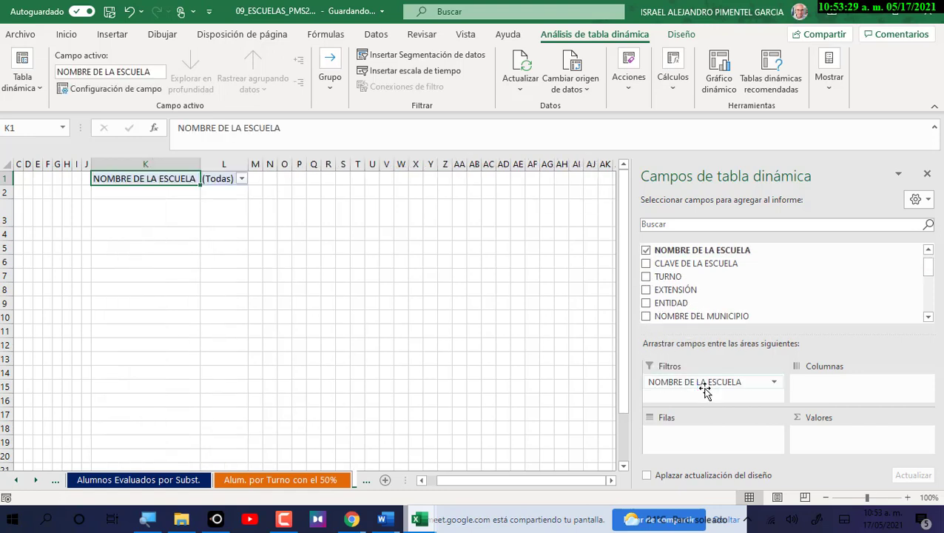
drag(689, 276, 703, 446)
scroll(716, 318, down, 10)
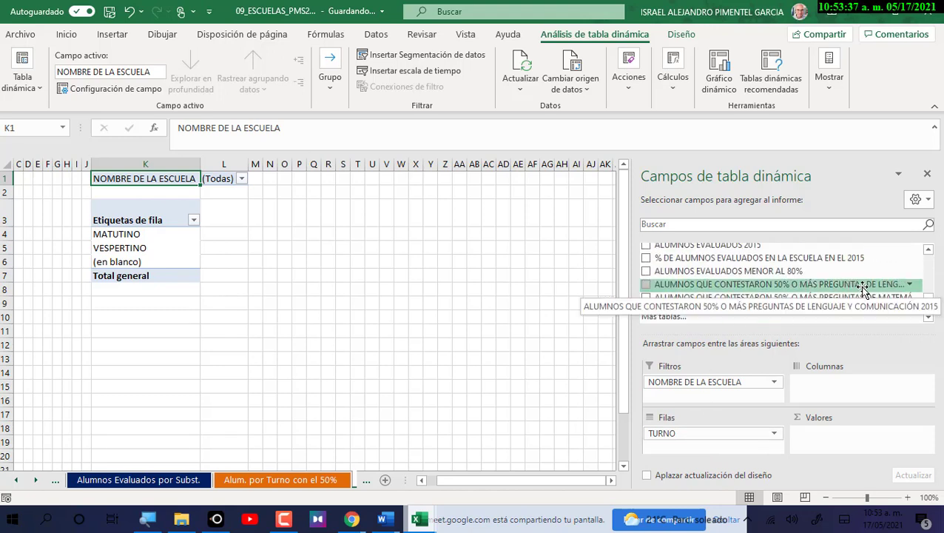
drag(857, 298, 892, 458)
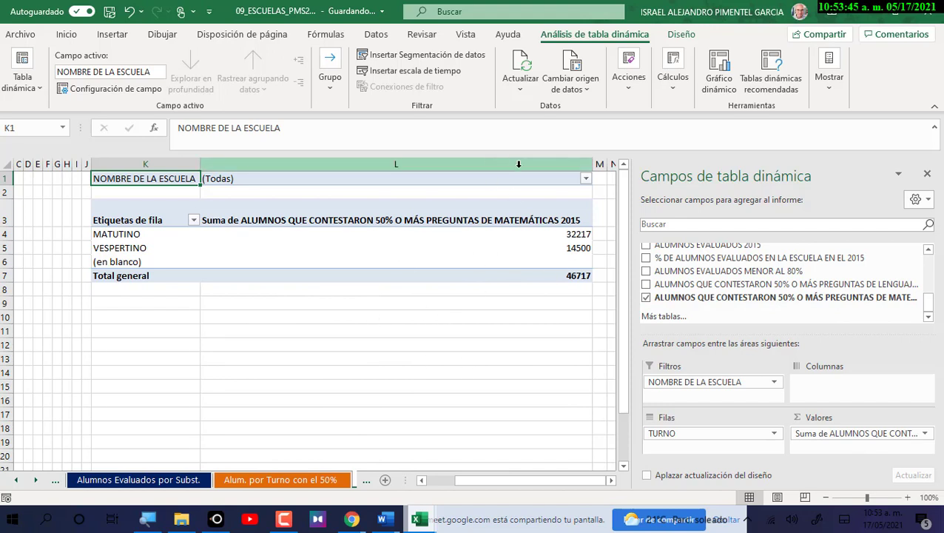
drag(498, 481, 410, 477)
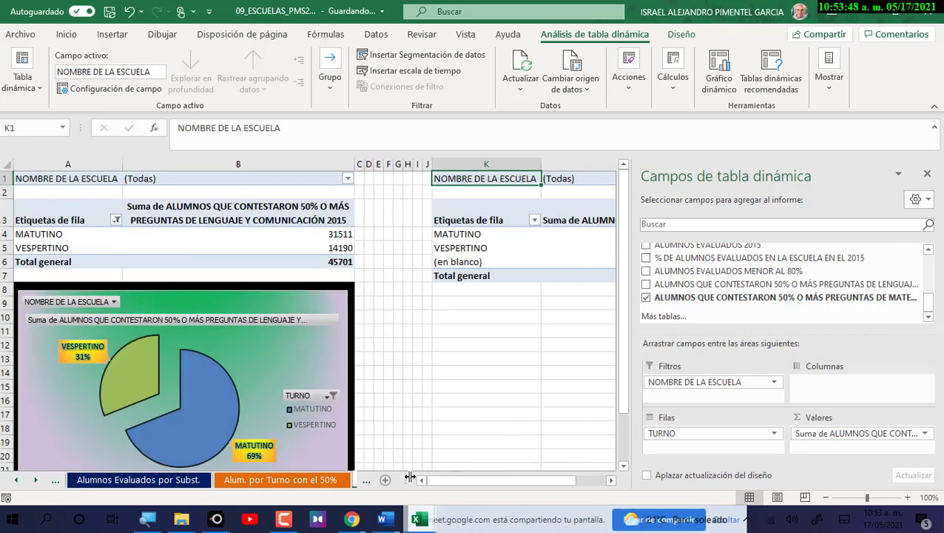
Check column B's current width of 47 without changing it.
click(227, 165)
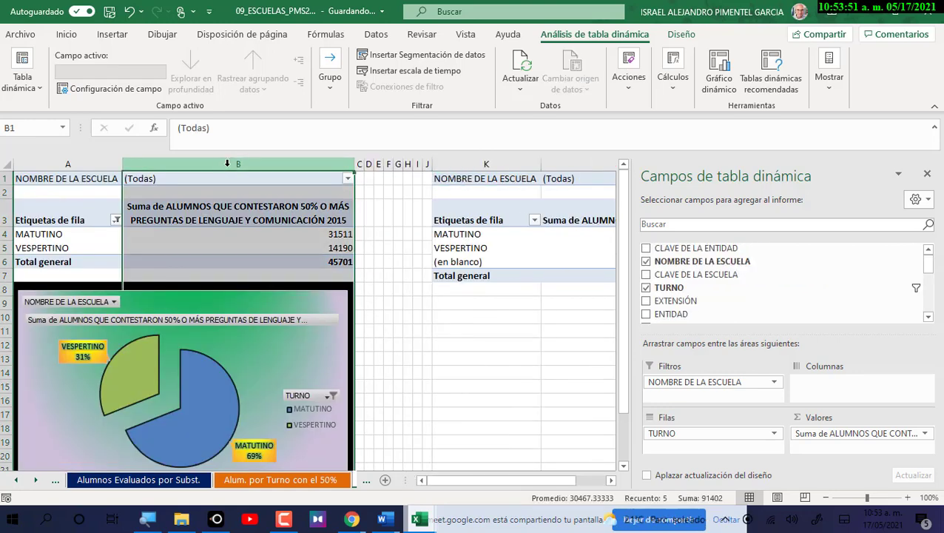
right_click(227, 164)
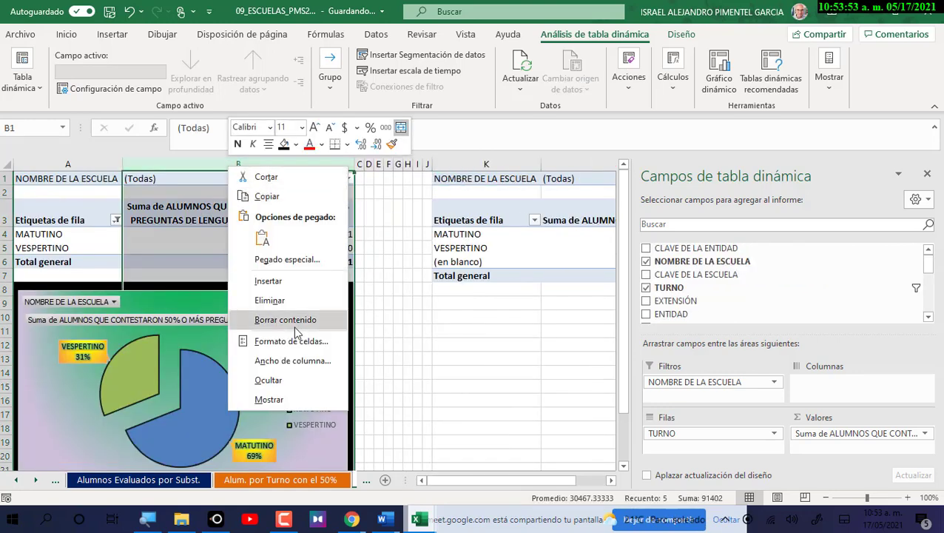
click(294, 362)
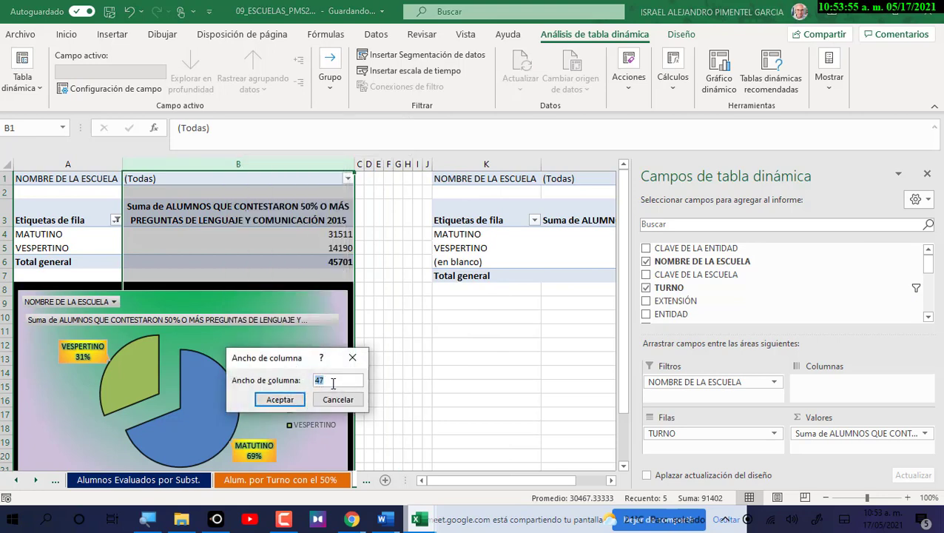
click(334, 403)
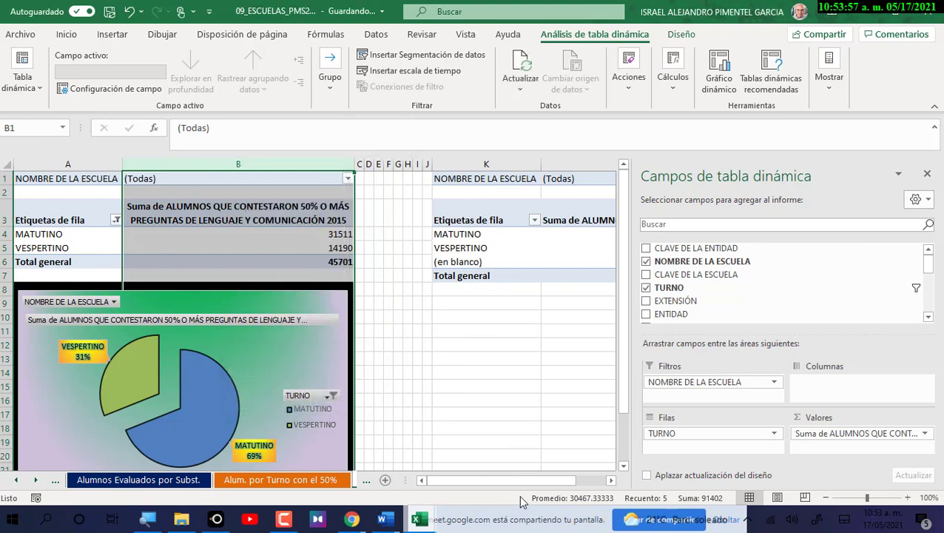
drag(524, 489, 548, 482)
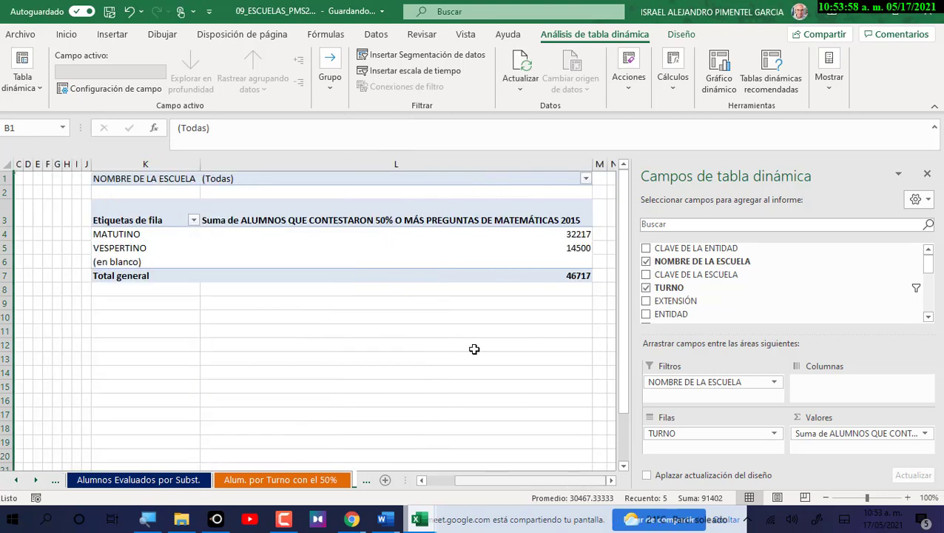
Set column L's width to 47 and select header cell L3.
click(404, 161)
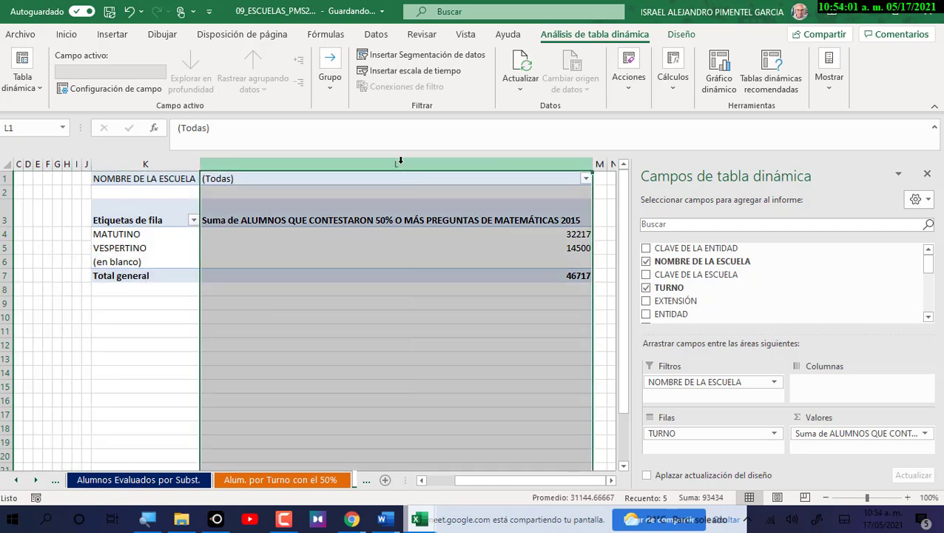
right_click(400, 160)
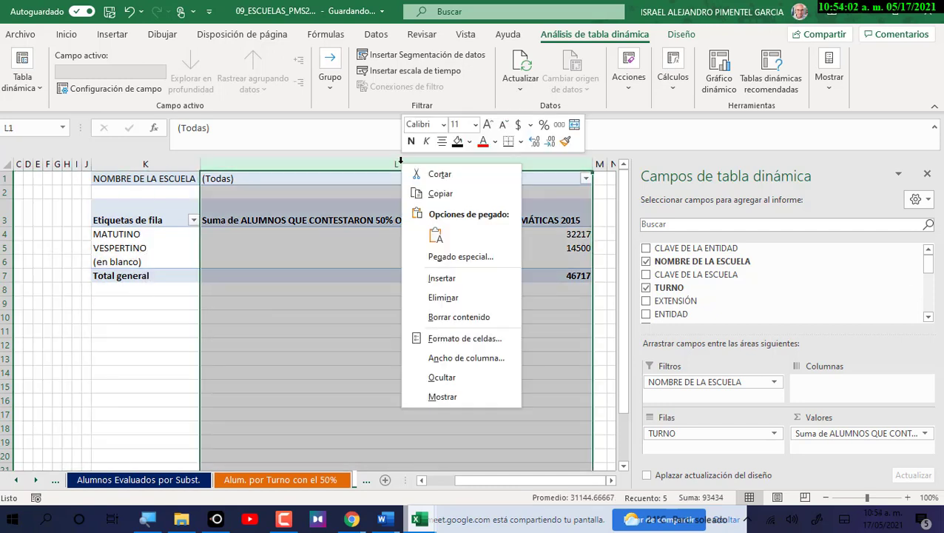
click(455, 357)
text(47)
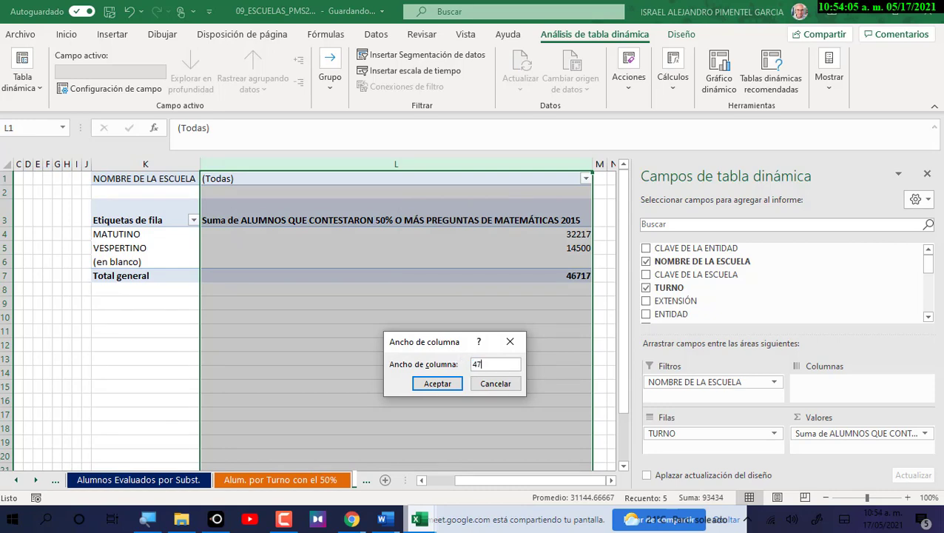
key(Return)
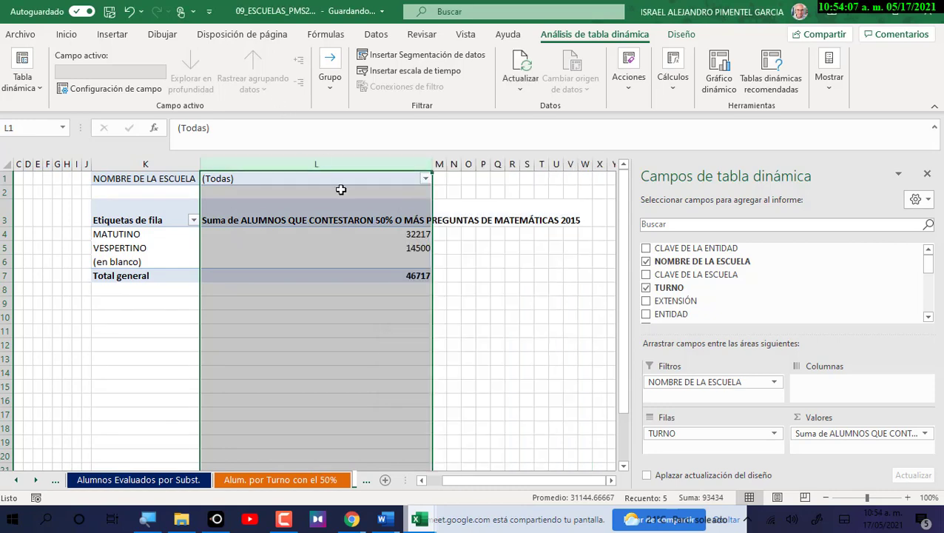
click(453, 213)
click(398, 218)
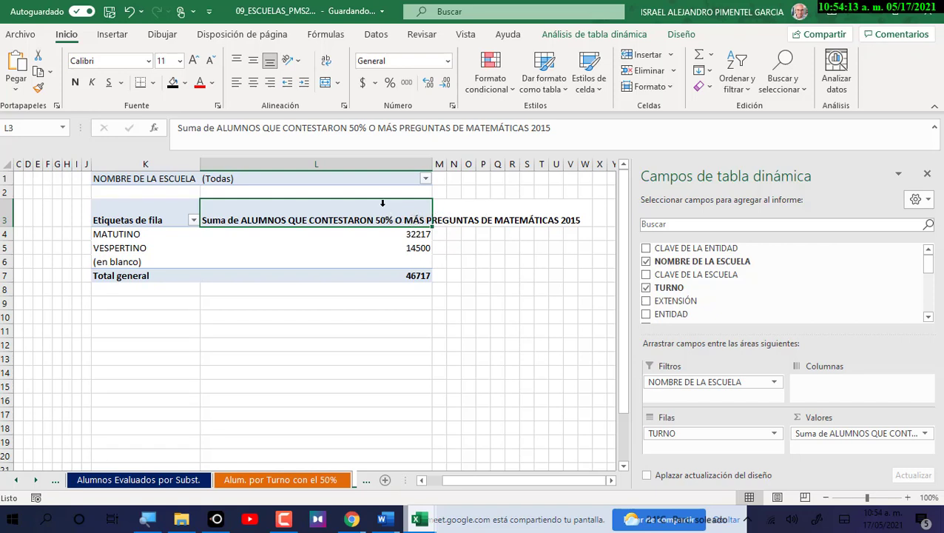
Centre header cell L3 vertically and make its text wrap.
click(344, 107)
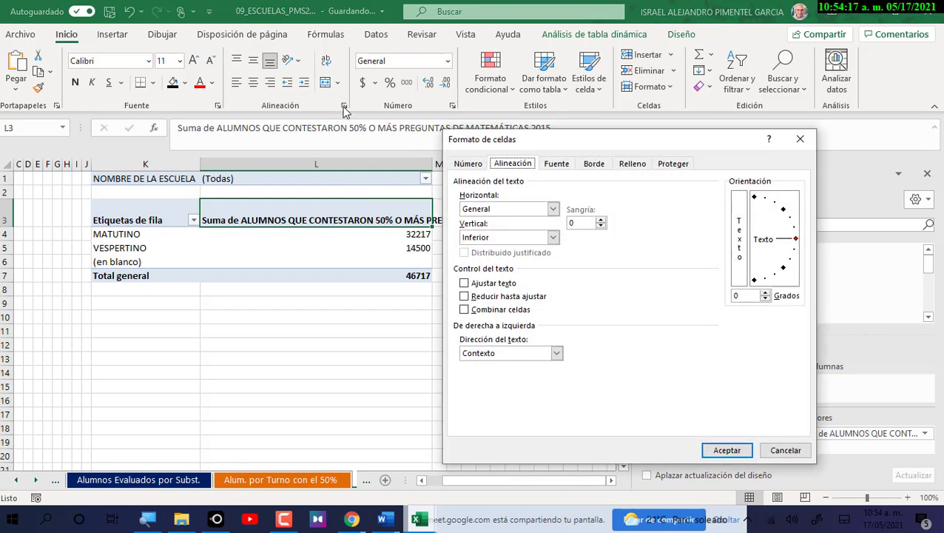
click(800, 139)
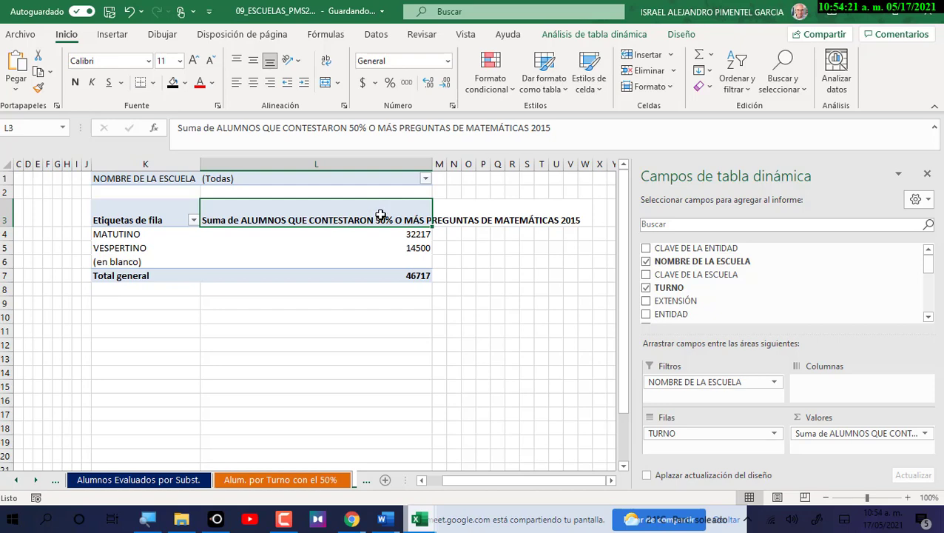
right_click(381, 214)
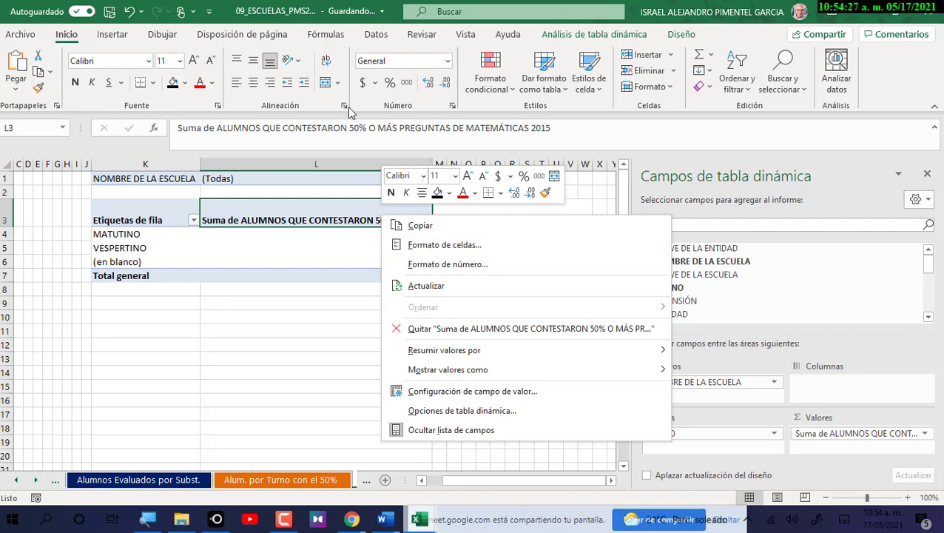
click(448, 245)
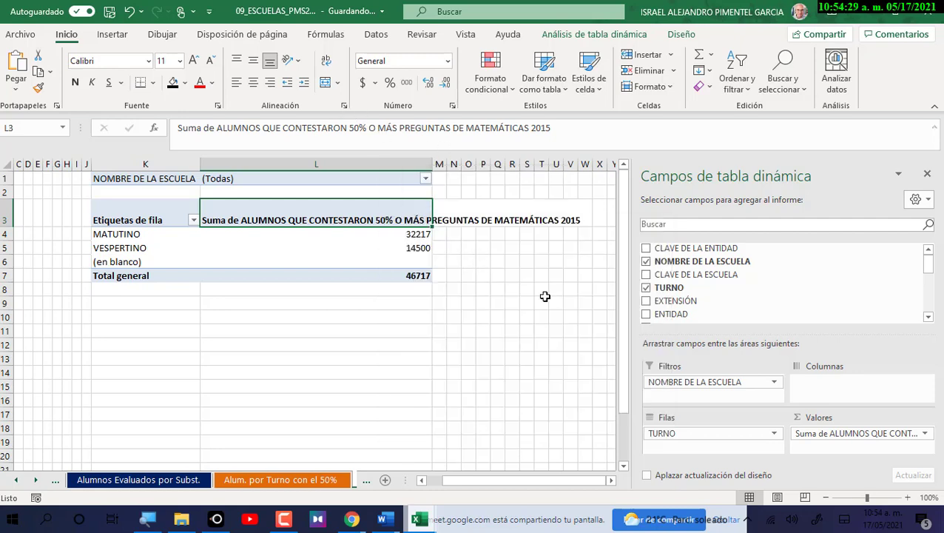
click(372, 173)
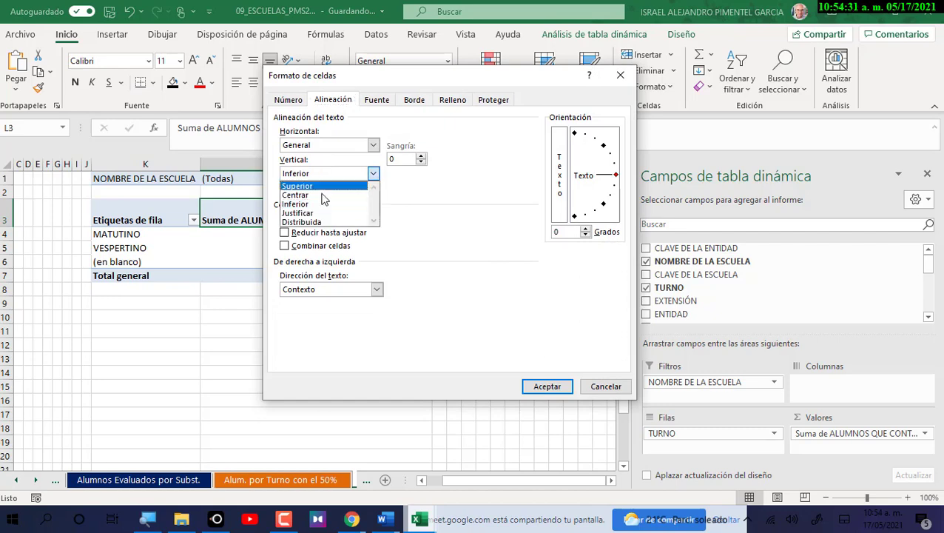
click(313, 196)
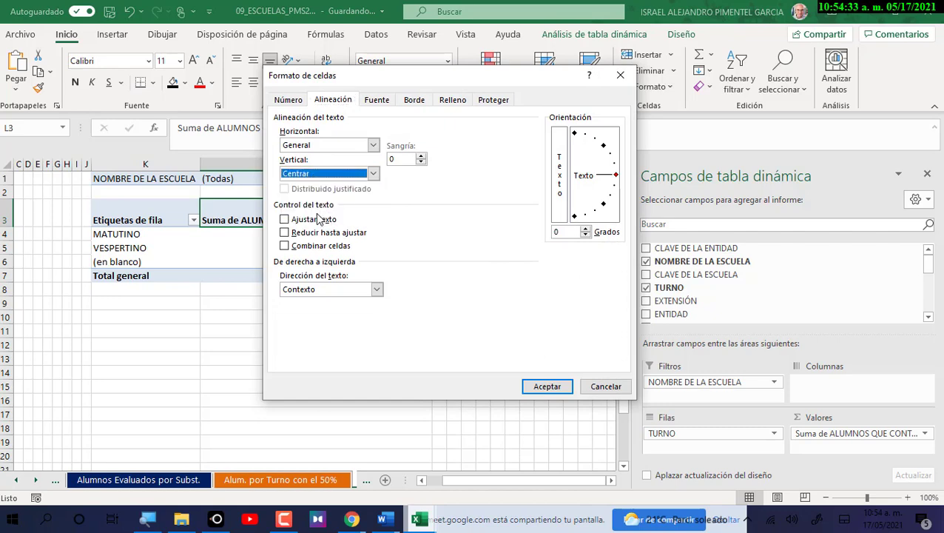
click(284, 219)
click(556, 387)
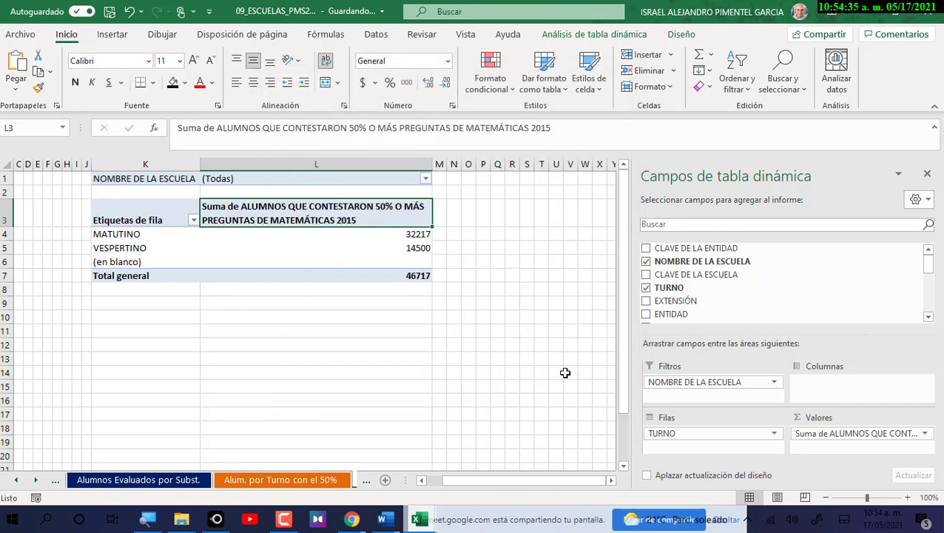
Centre the L3 header horizontally, then pick the (en blanco) shift row.
click(253, 82)
drag(470, 483, 437, 482)
click(268, 221)
click(576, 221)
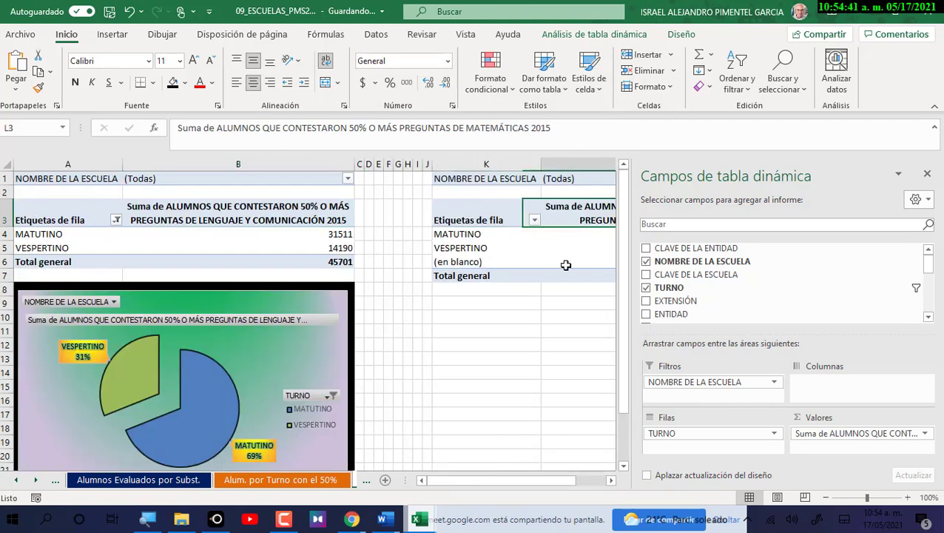
drag(549, 481, 573, 485)
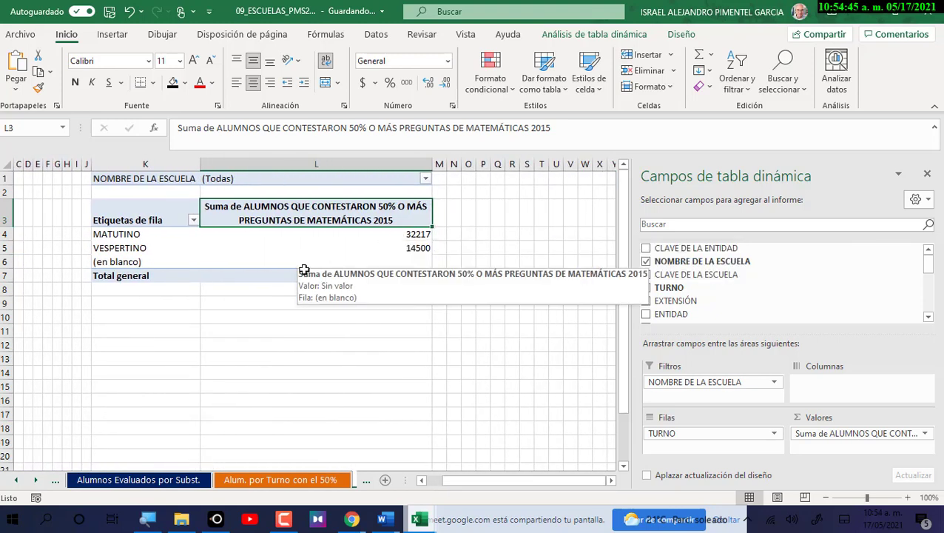
click(147, 263)
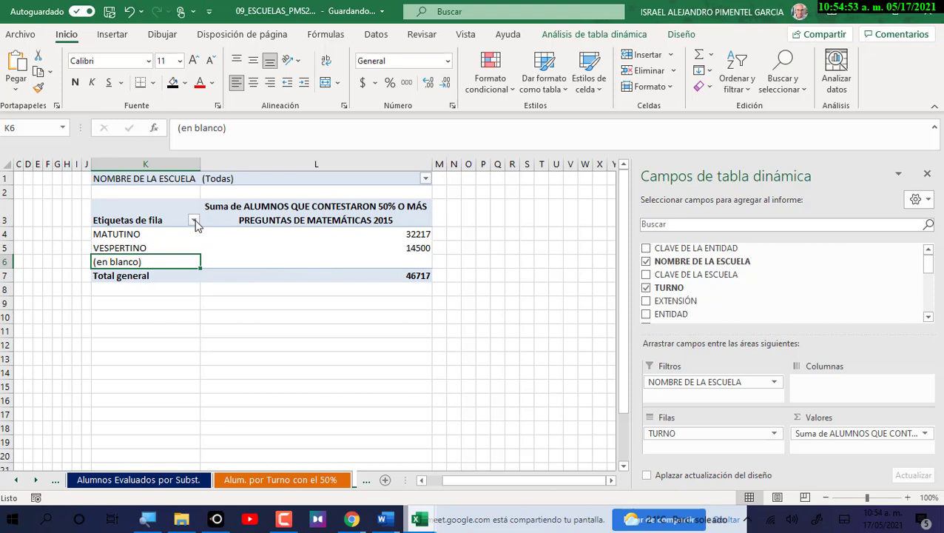
Filter the (en blanco) shift out of the row labels.
click(194, 221)
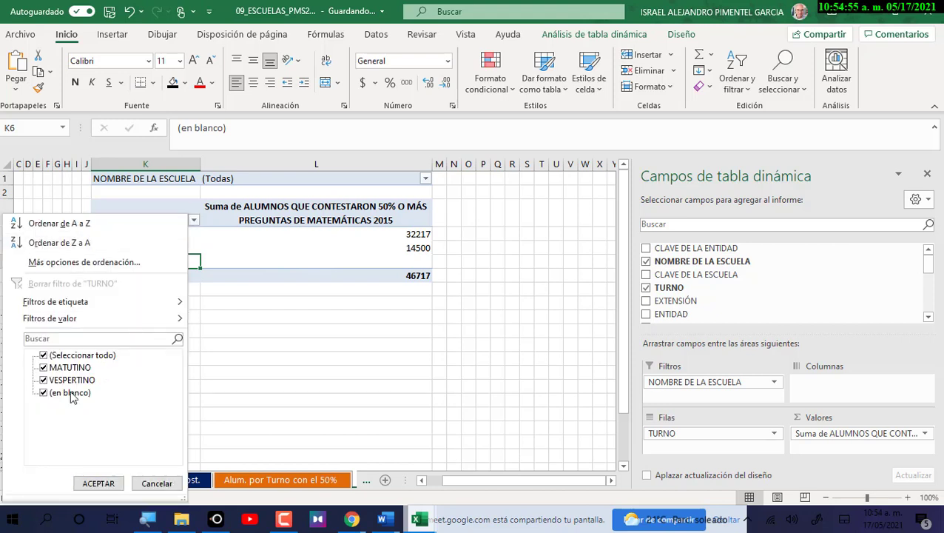
click(44, 393)
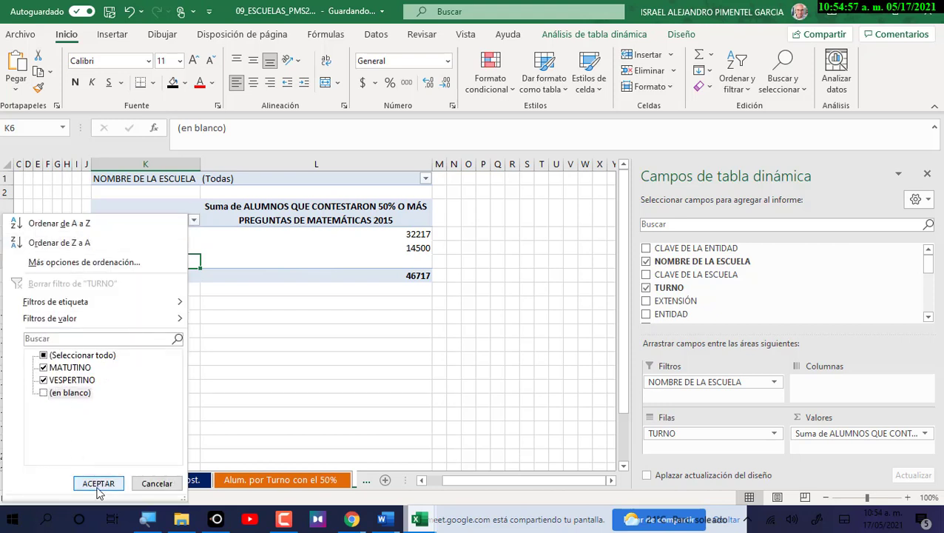
click(99, 483)
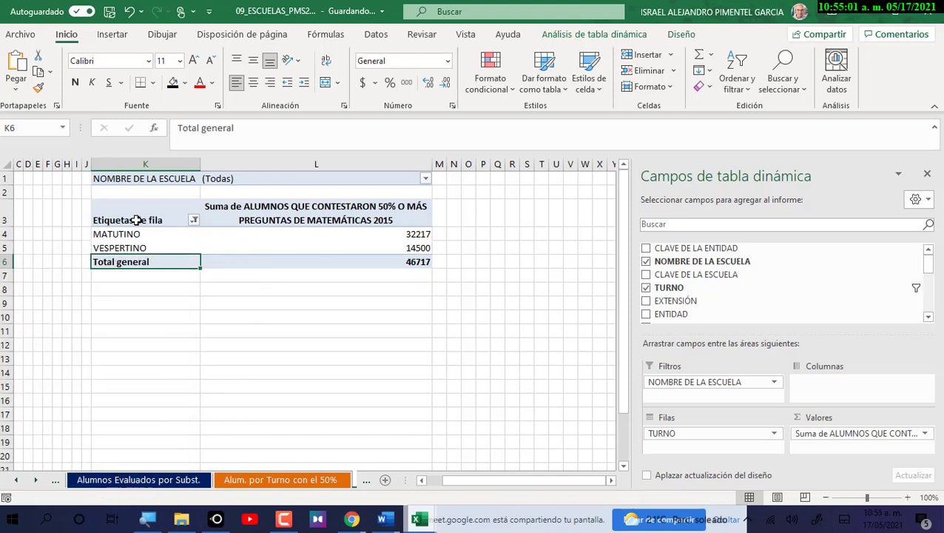
Turn off row grand totals in the PivotTable Options Totals & Filters settings.
click(555, 35)
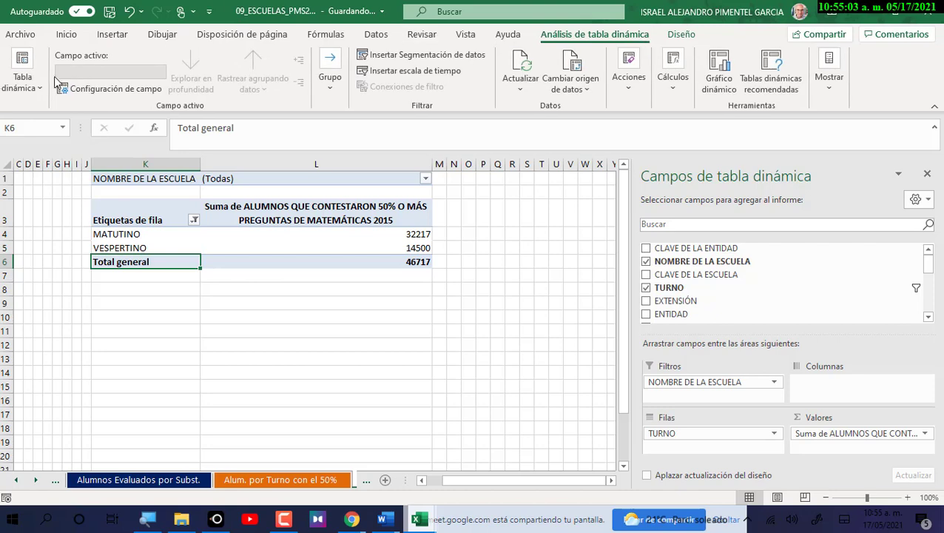
click(22, 83)
click(30, 152)
click(524, 191)
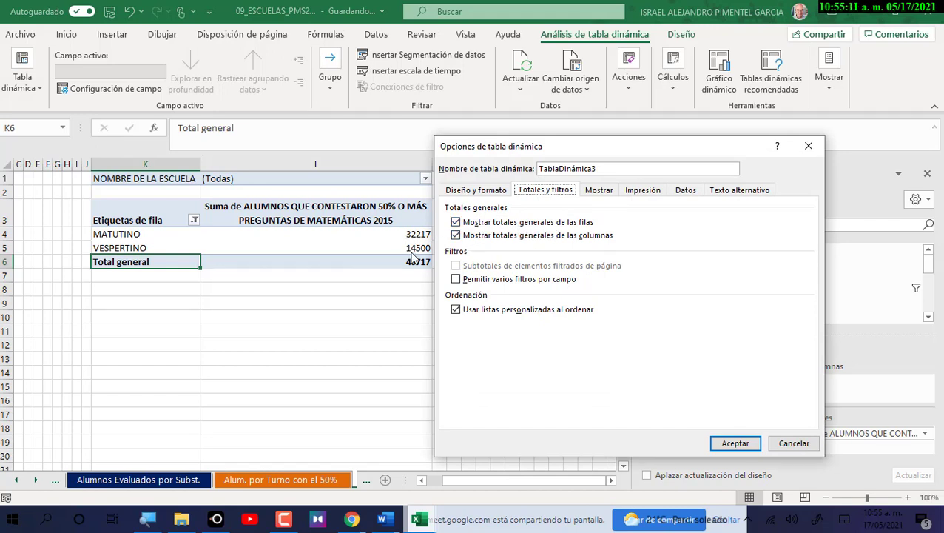
click(487, 224)
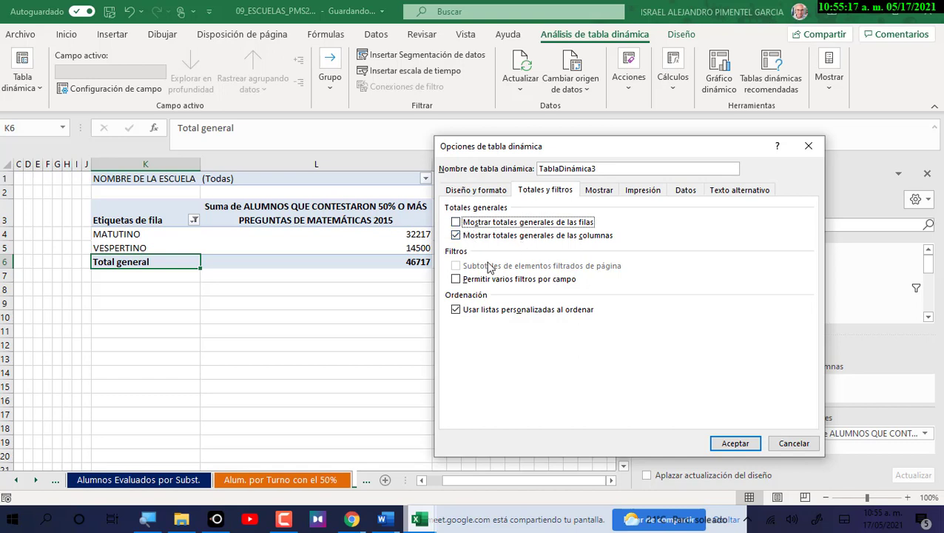
click(735, 443)
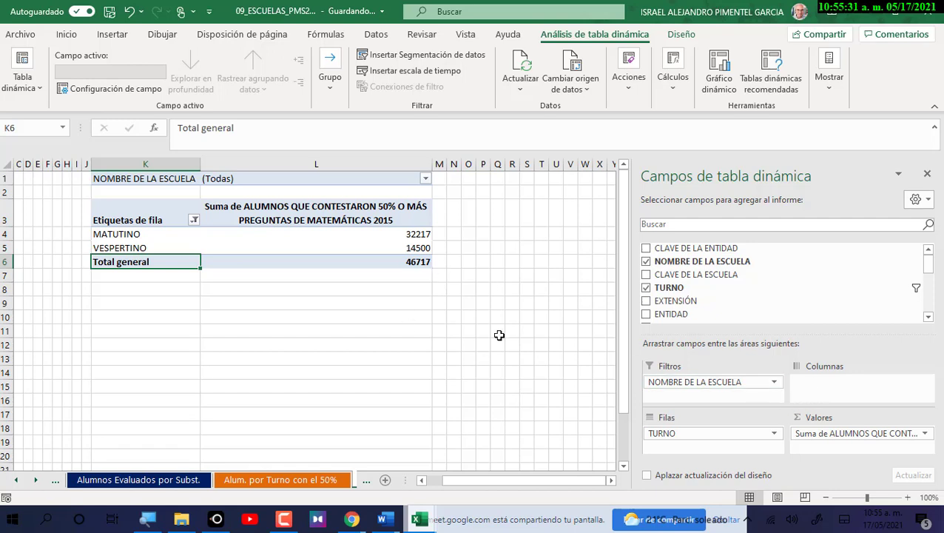
click(285, 220)
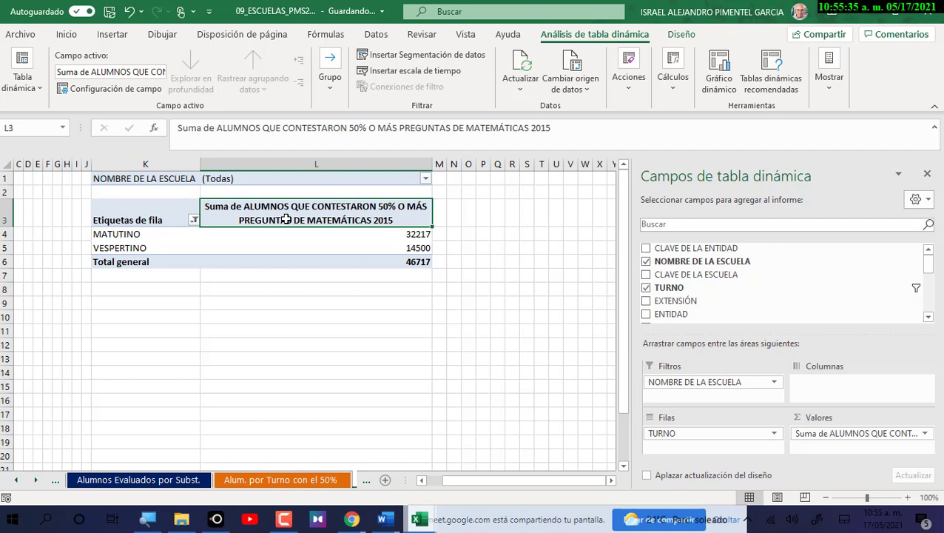
Insert a pie pivot chart of the shift totals and move it below the pivot table.
click(681, 34)
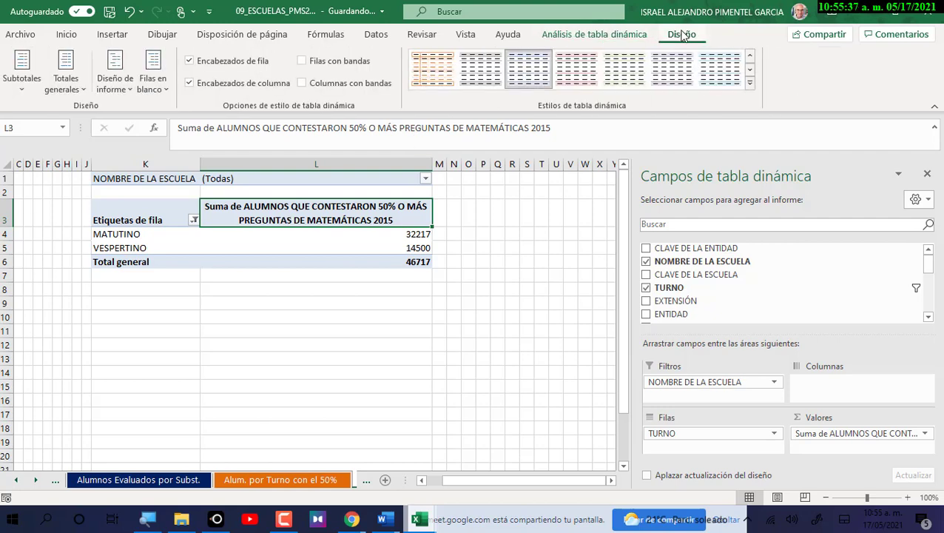
click(619, 36)
click(722, 74)
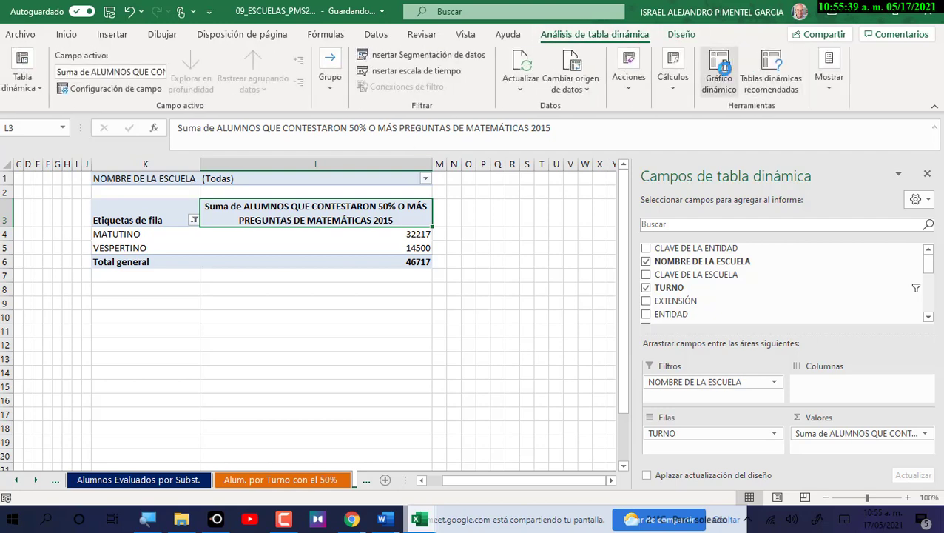
click(294, 167)
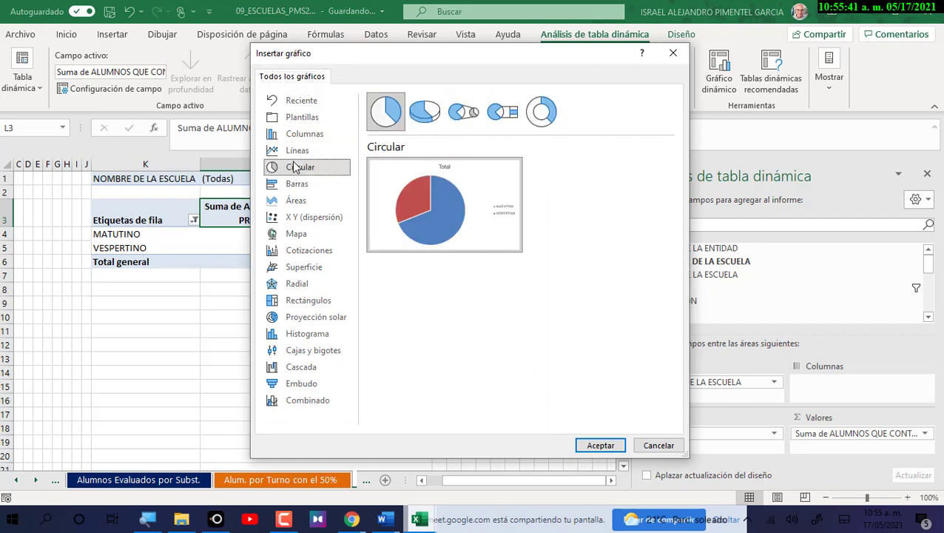
click(600, 446)
drag(376, 284, 322, 350)
Select K8:L23 and merge it into a single cell.
click(183, 273)
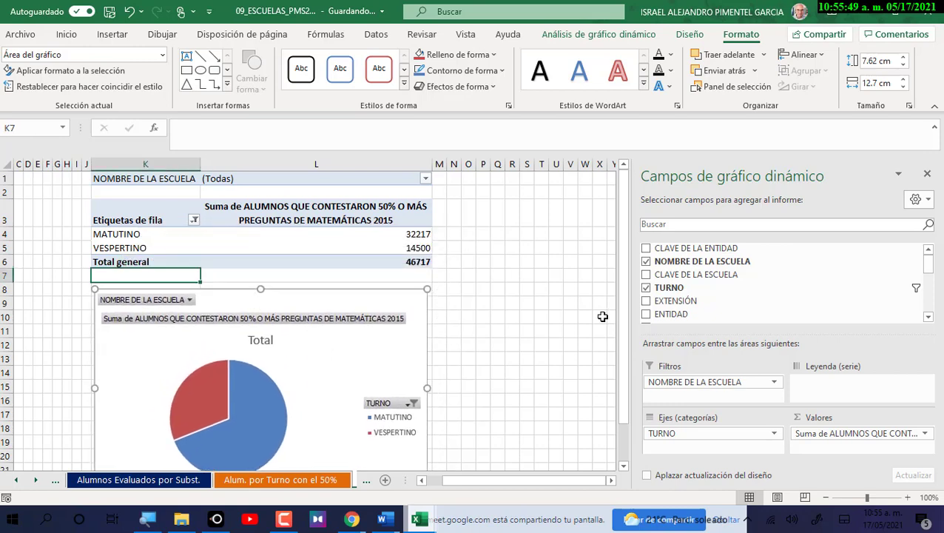
key(Down)
key(shift+Down)
key(shift+Down)
key(shift+Down)
key(shift+Down)
key(shift+Down)
key(shift+Down)
key(shift+Down)
key(shift+Down)
key(shift+Down)
key(shift+Down)
key(shift+Down)
key(shift+Down)
key(shift+Down)
key(shift+Down)
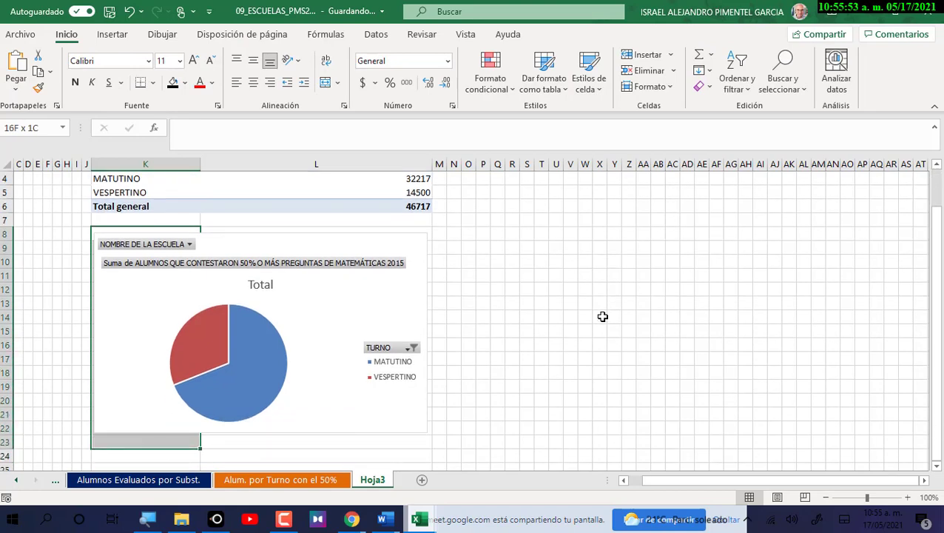
key(shift+Down)
key(shift+Right)
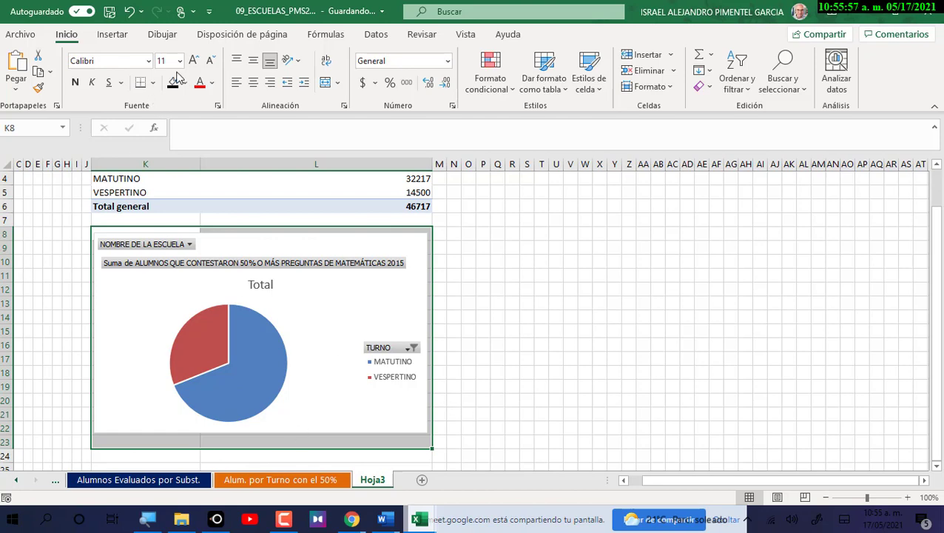
click(329, 84)
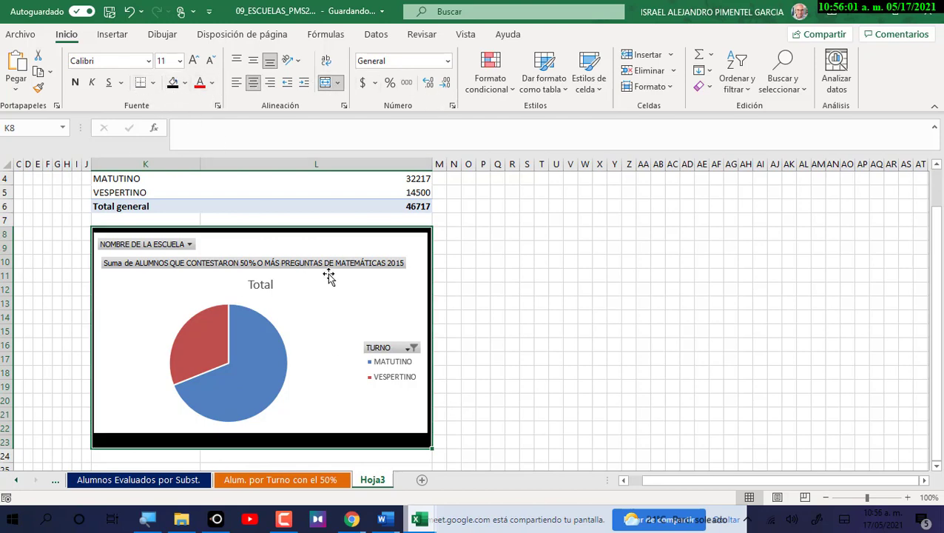
Select the pie pivot chart and start the suggested disk cleanup.
click(356, 291)
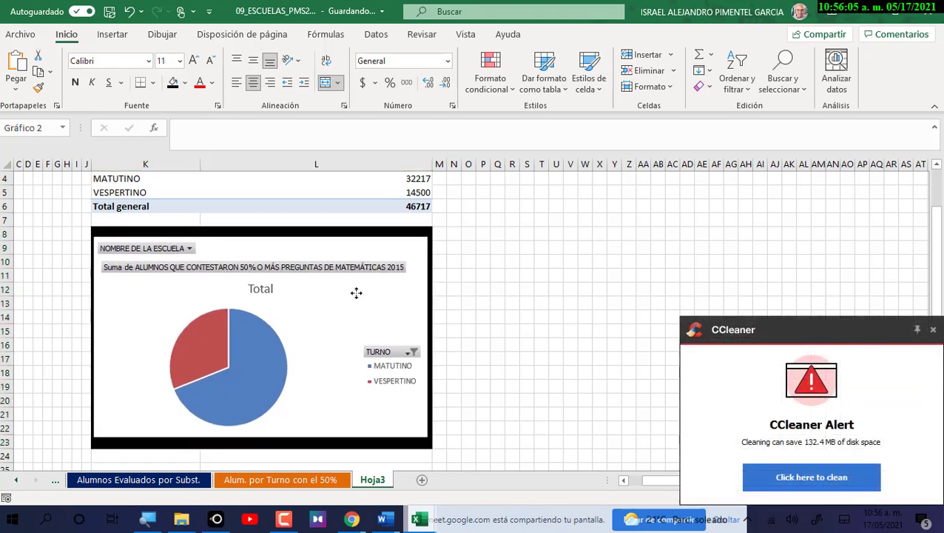
click(356, 293)
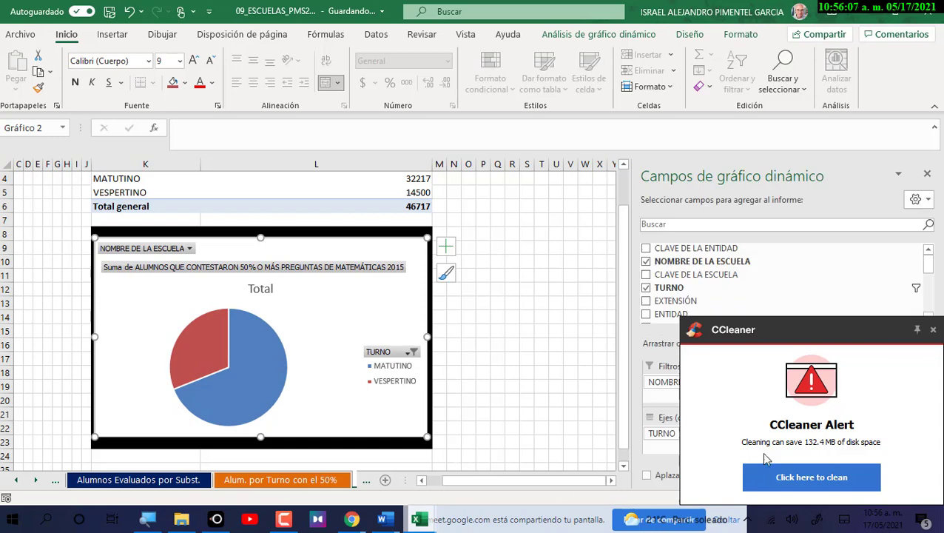
click(835, 471)
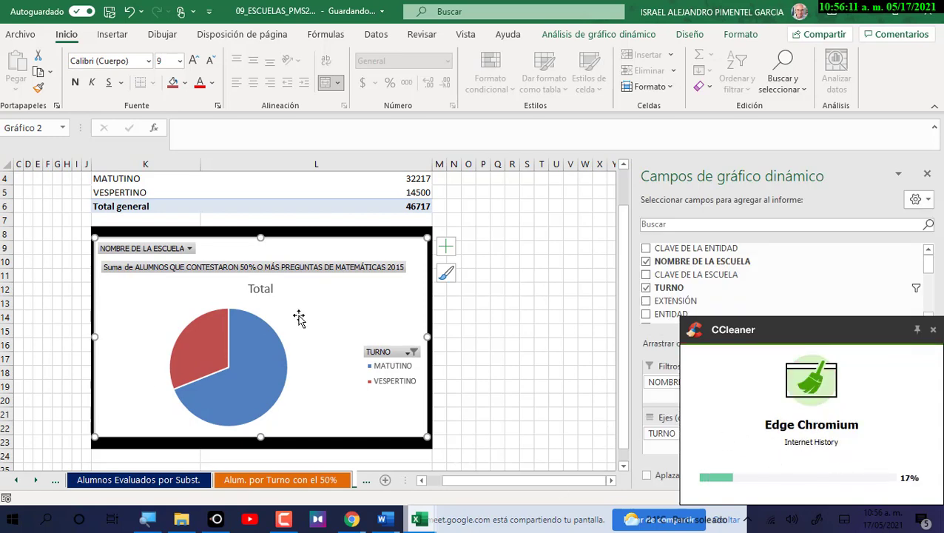
Add data callouts to the pie slices showing VESPERTINO 31% and MATUTINO 69%.
right_click(264, 352)
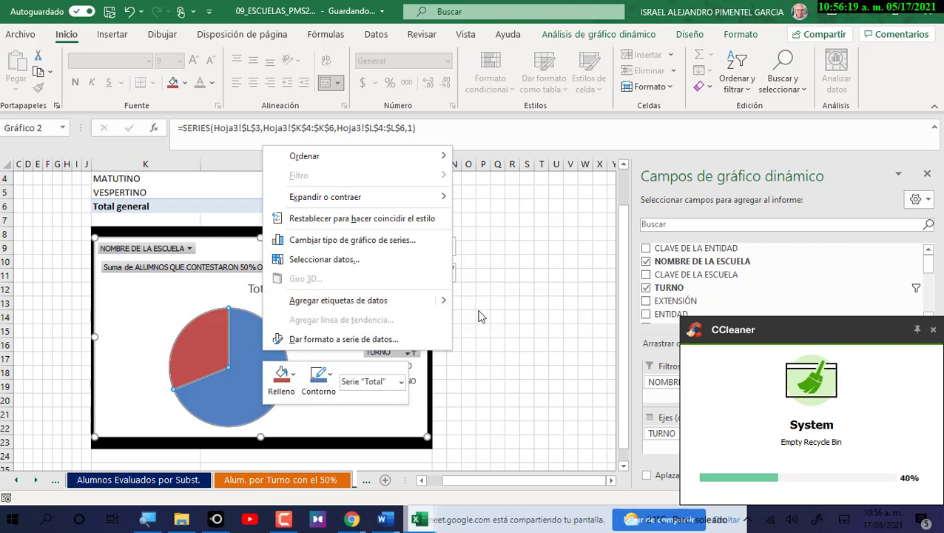
mouse_move(444, 305)
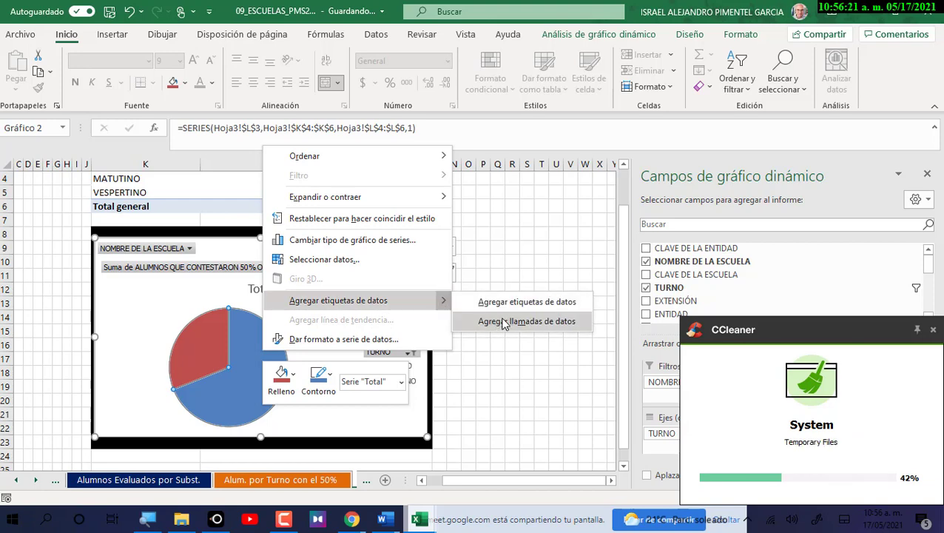
click(503, 322)
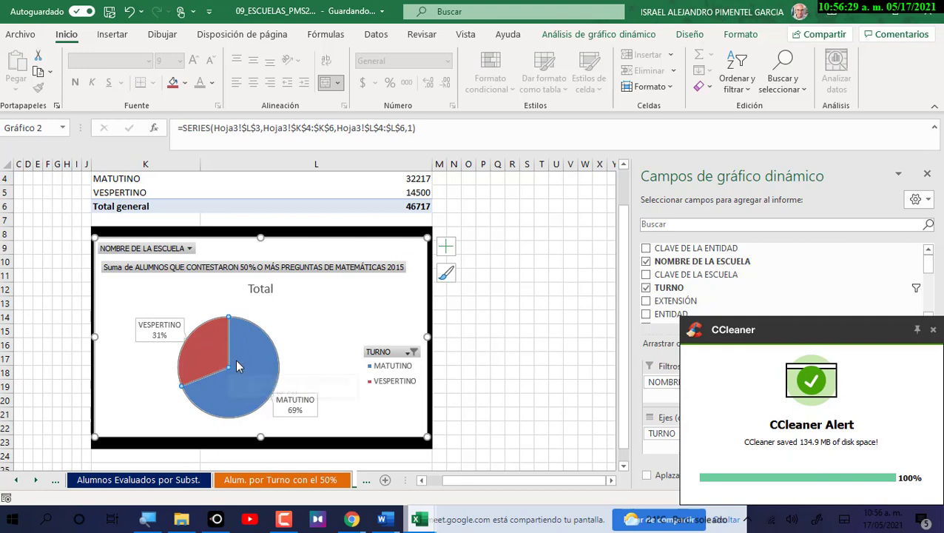
click(933, 331)
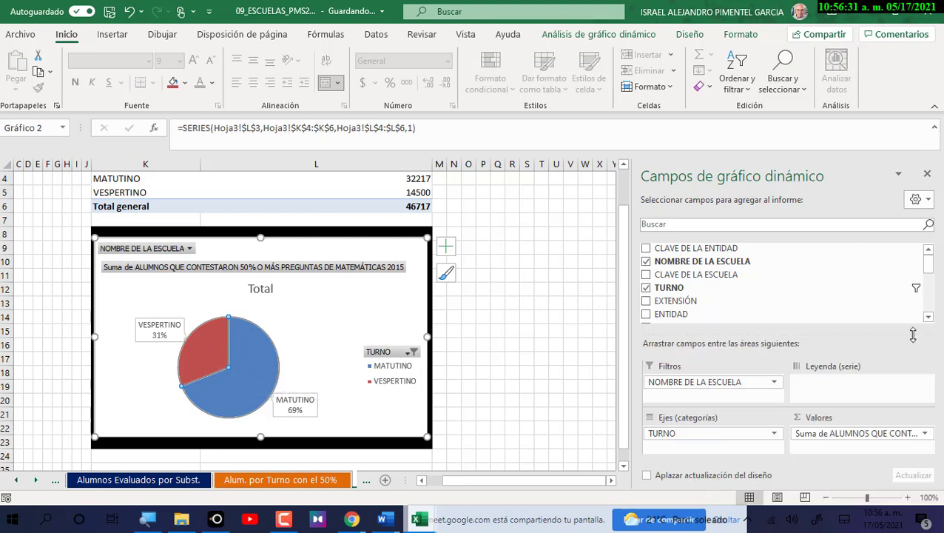
Set the pie series explosion to 12% in Format Data Series.
right_click(247, 338)
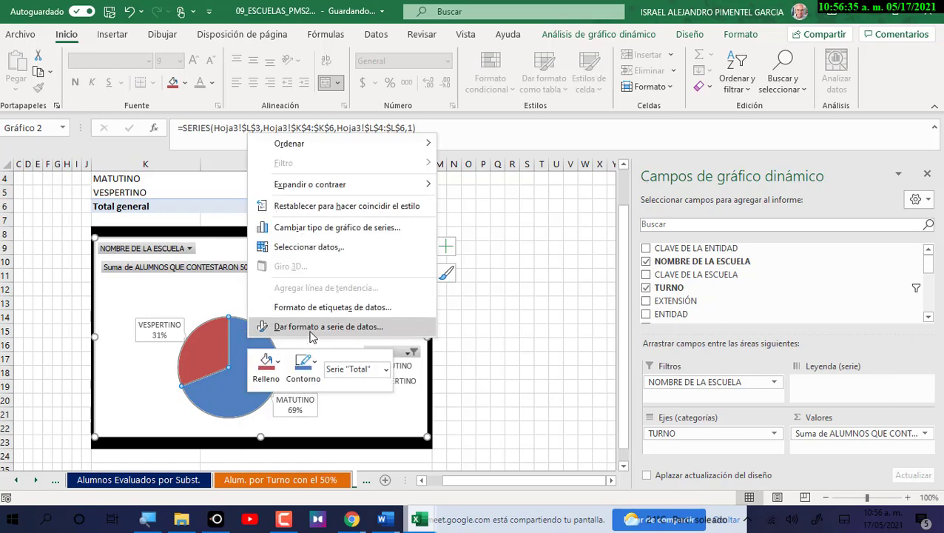
click(342, 327)
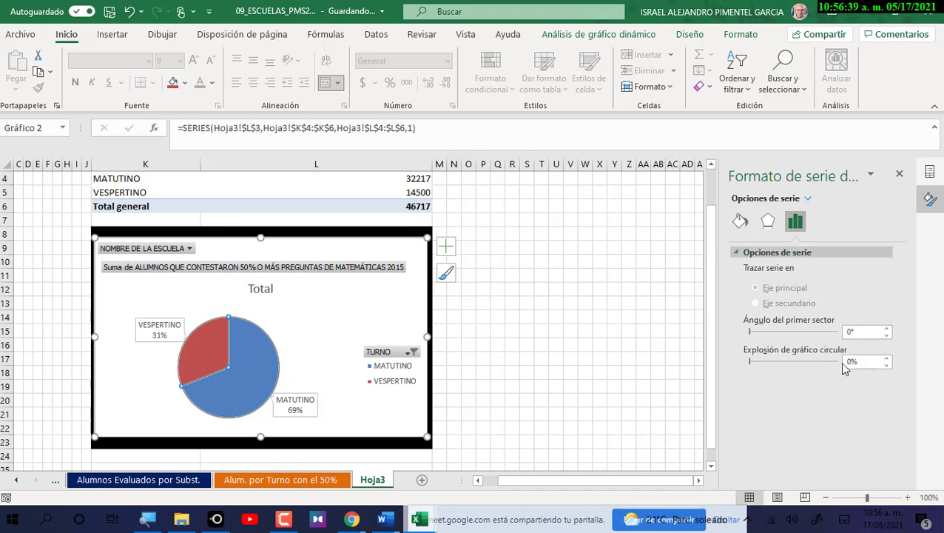
click(886, 360)
click(886, 360)
click(888, 360)
click(888, 360)
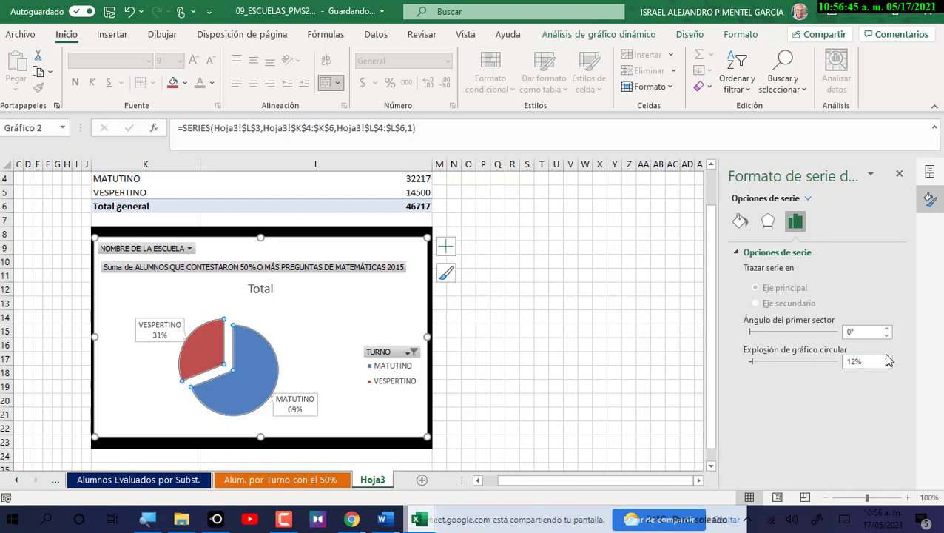
click(887, 361)
Delete the Total chart title and enlarge the pie's plot area.
click(266, 290)
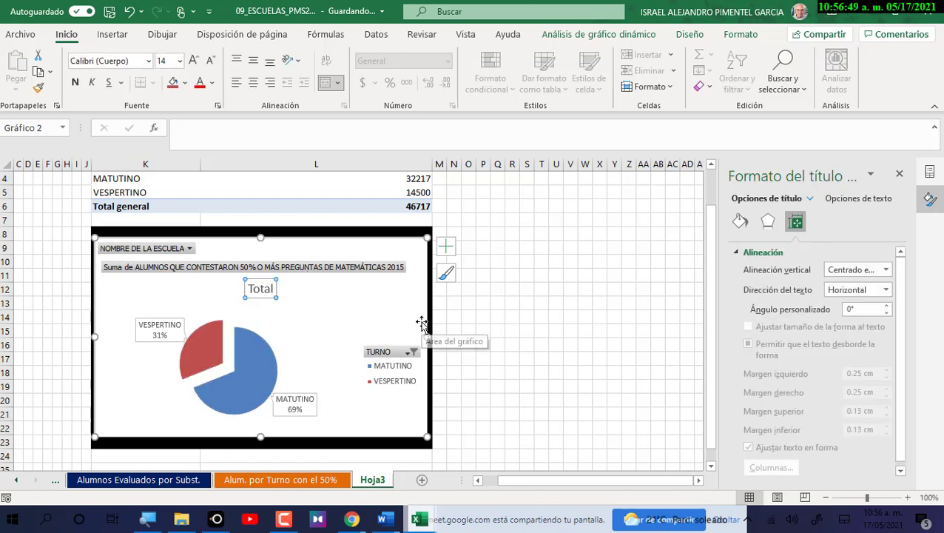
key(Delete)
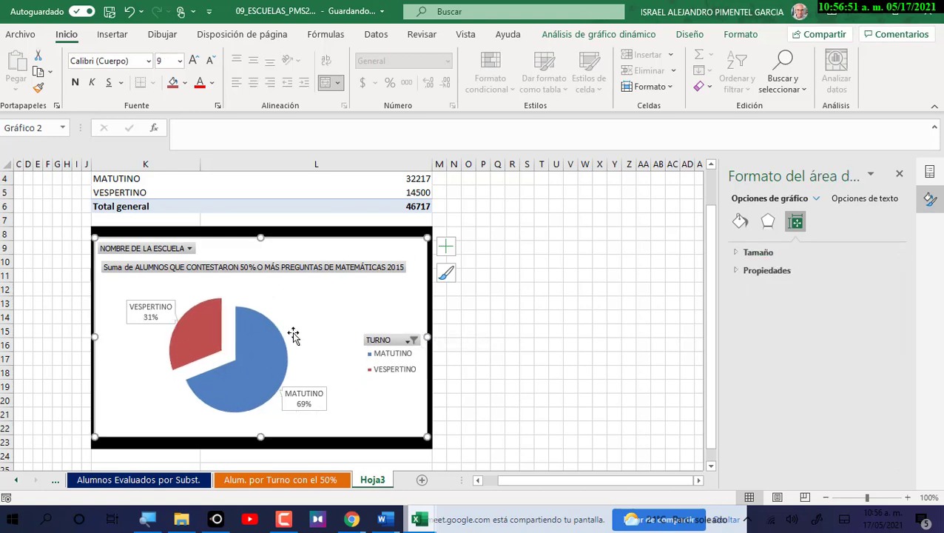
click(281, 336)
click(291, 327)
drag(291, 295, 302, 302)
click(303, 291)
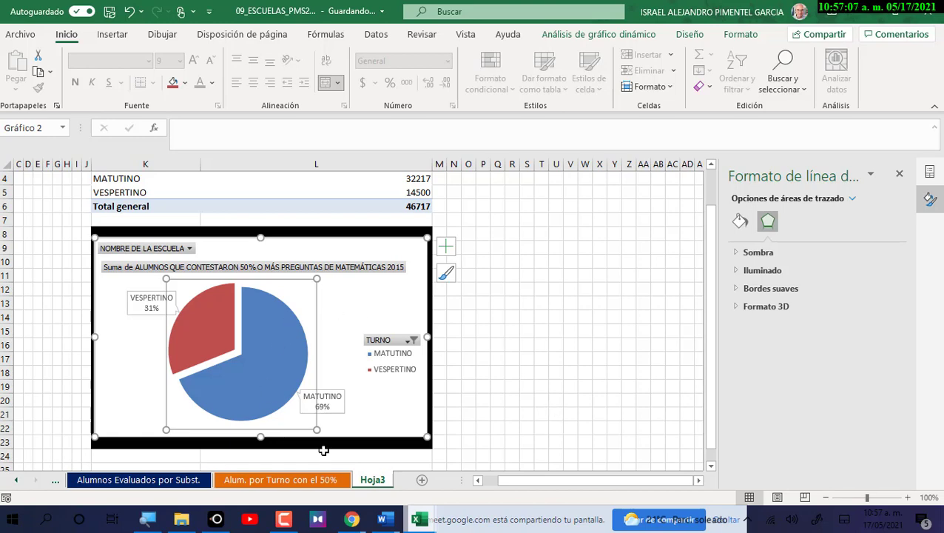
Give the pie slices a gradient fill, leaving the plot area ungraded.
click(740, 221)
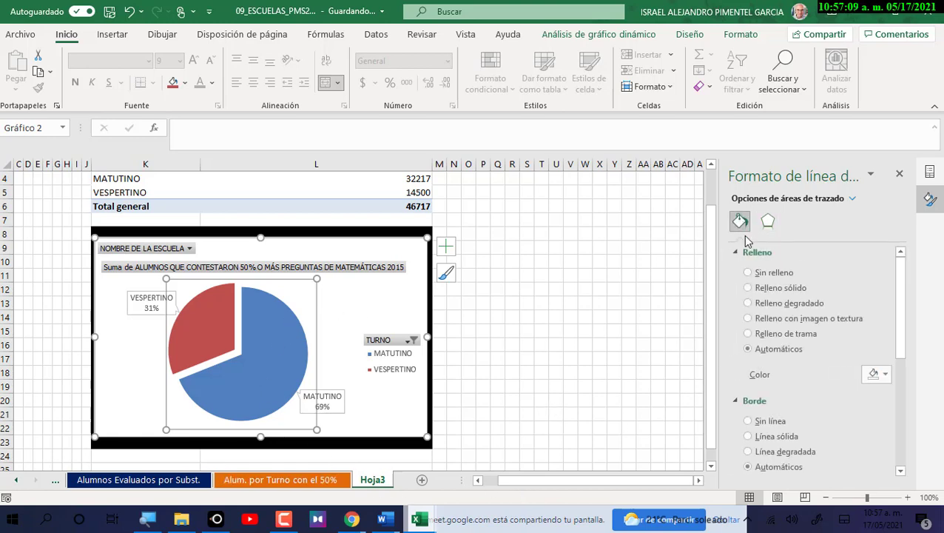
click(768, 303)
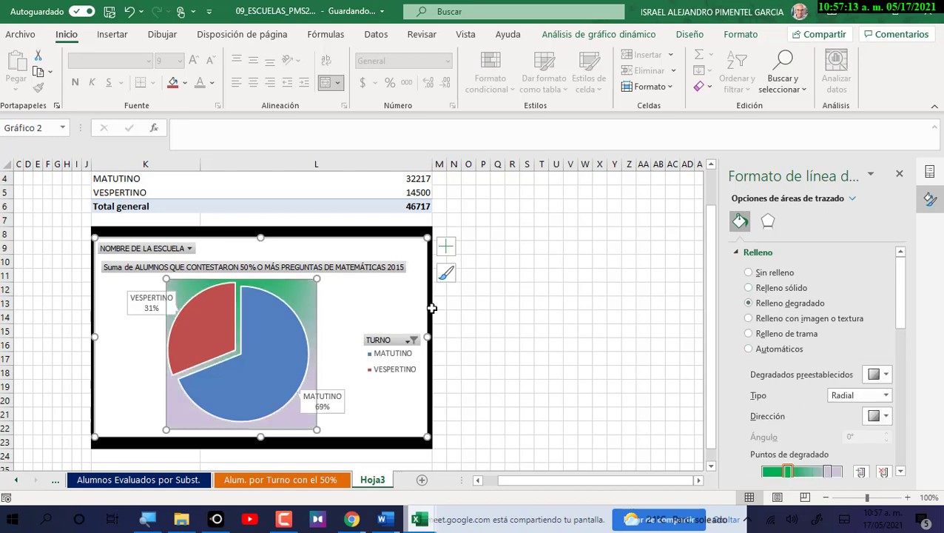
click(779, 288)
click(248, 318)
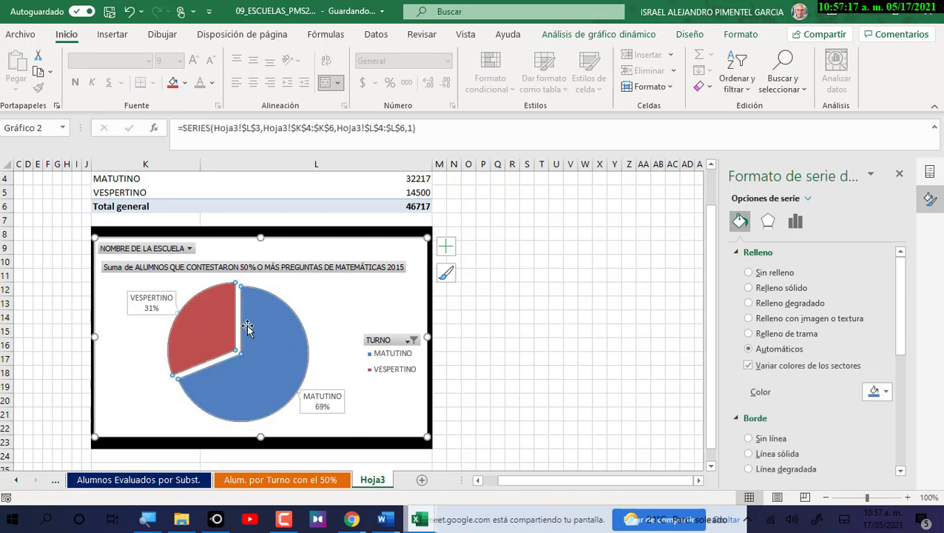
click(789, 303)
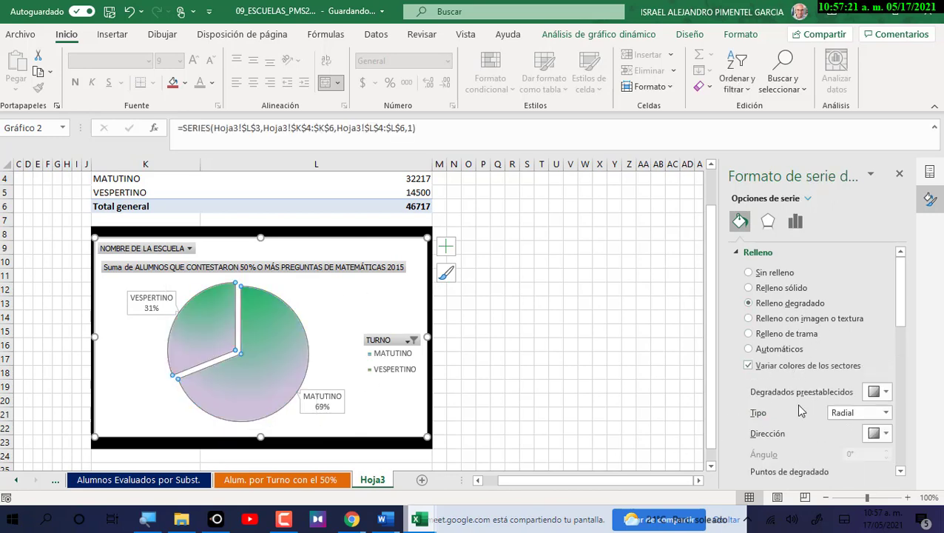
scroll(830, 441, down, 1)
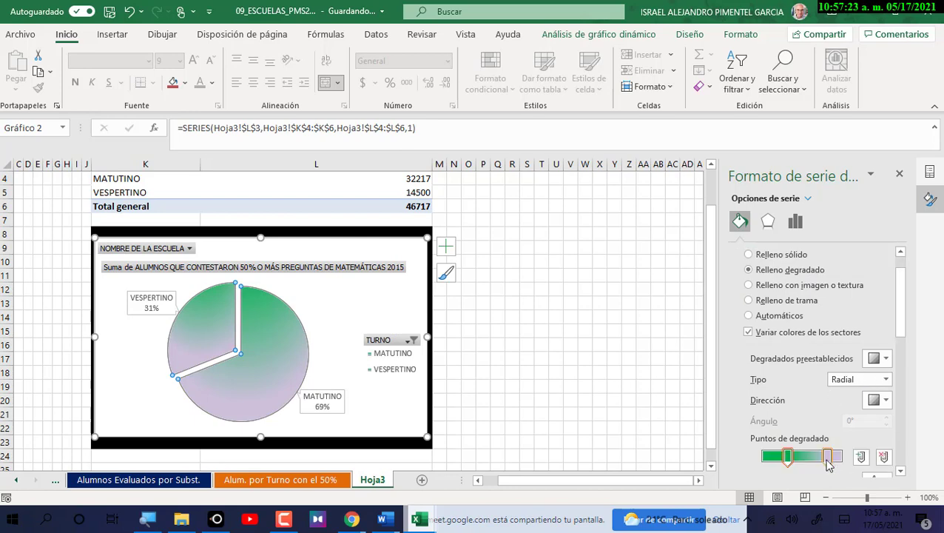
Set the gradient stops to red on the left and yellow on the right.
drag(828, 457, 820, 456)
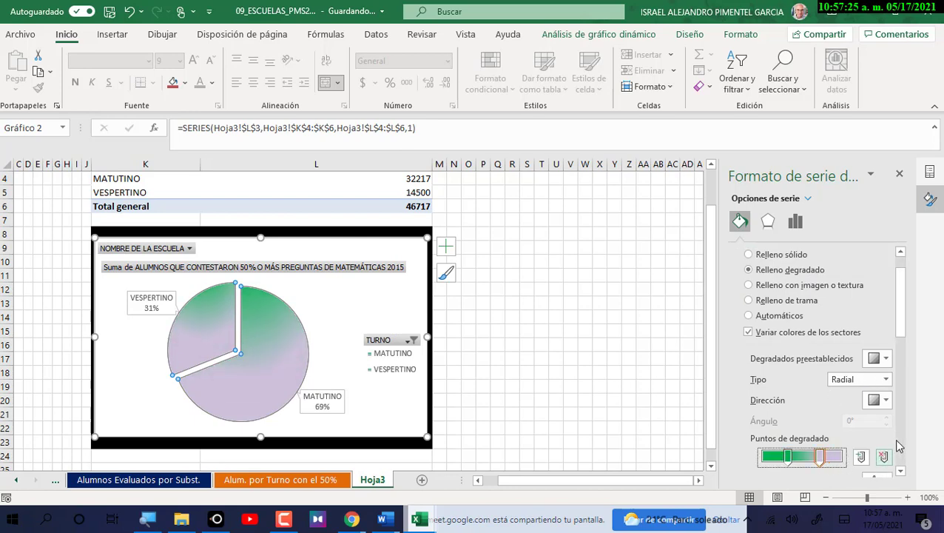
scroll(901, 337, down, 2)
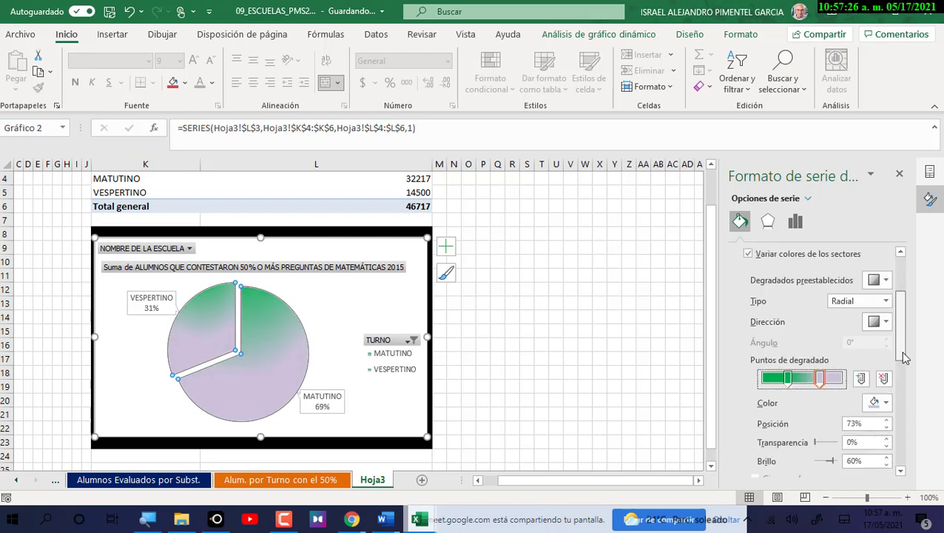
click(886, 397)
click(863, 361)
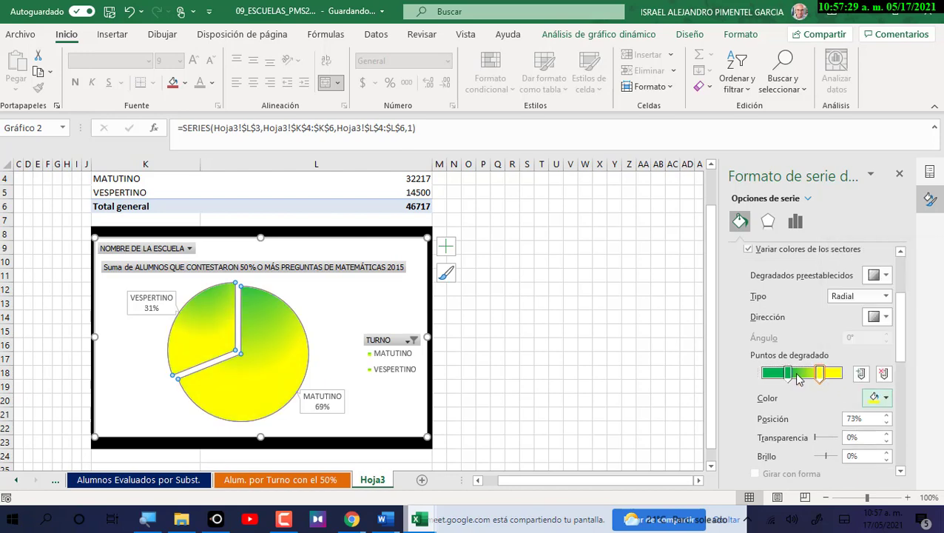
click(788, 373)
click(886, 398)
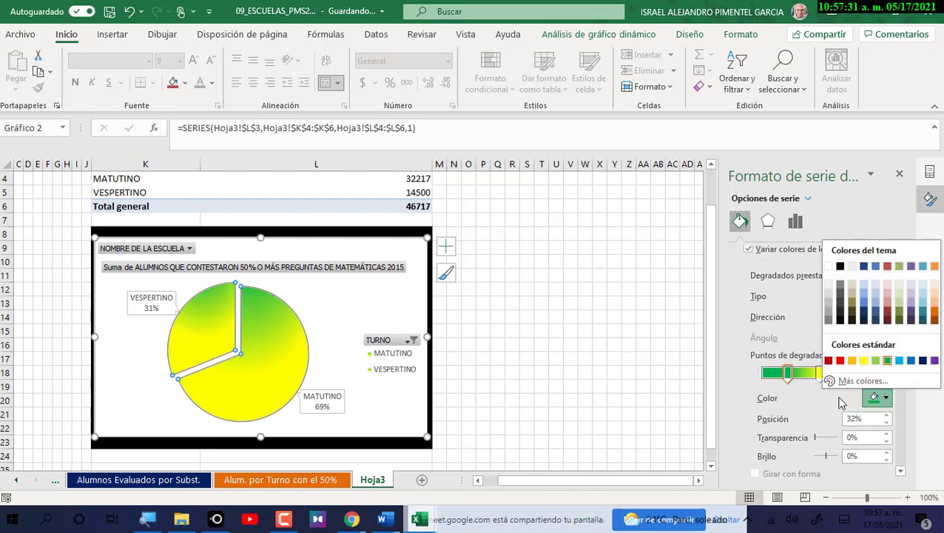
click(840, 361)
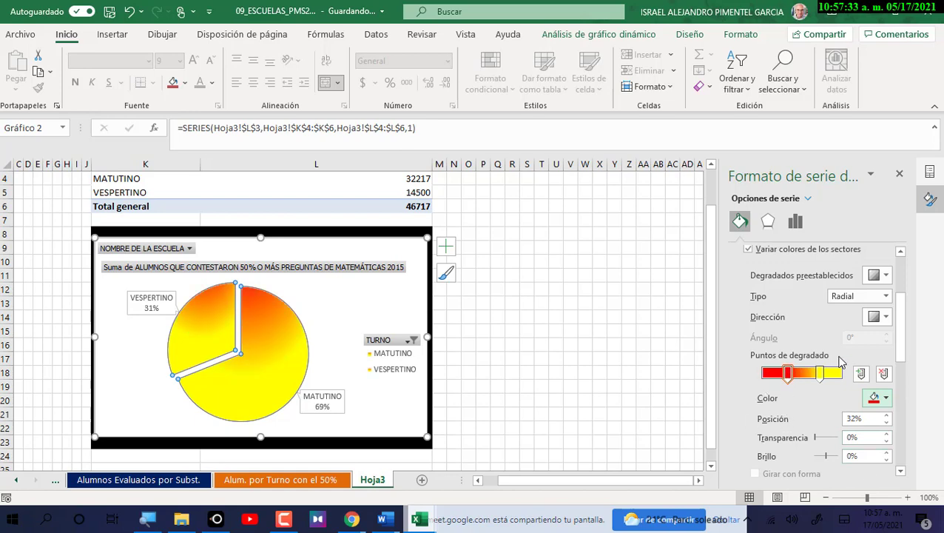
Change the gradient type to Ruta.
click(877, 296)
click(858, 335)
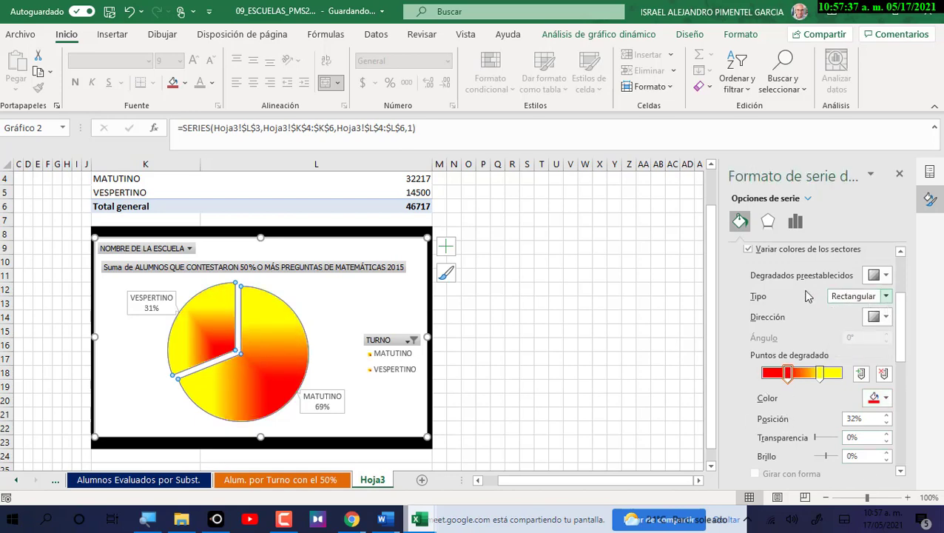
click(876, 296)
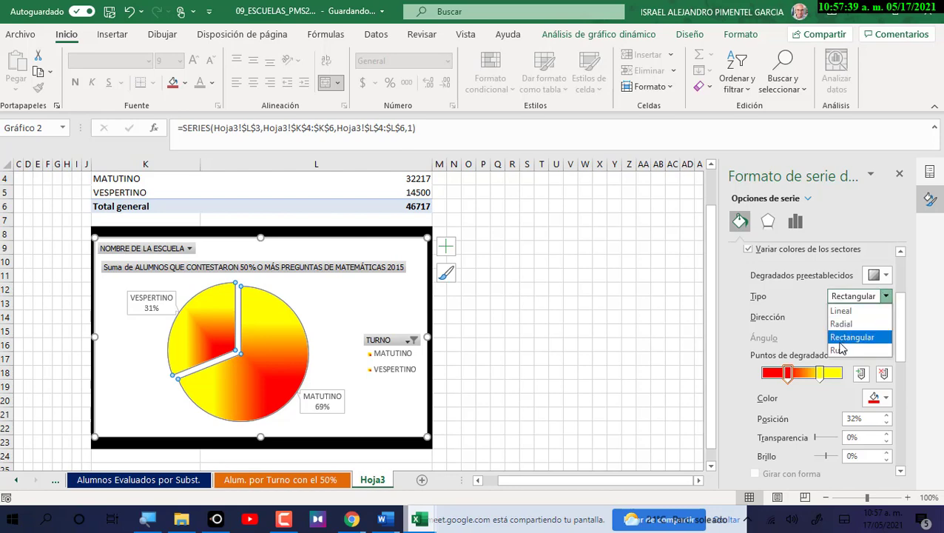
click(851, 336)
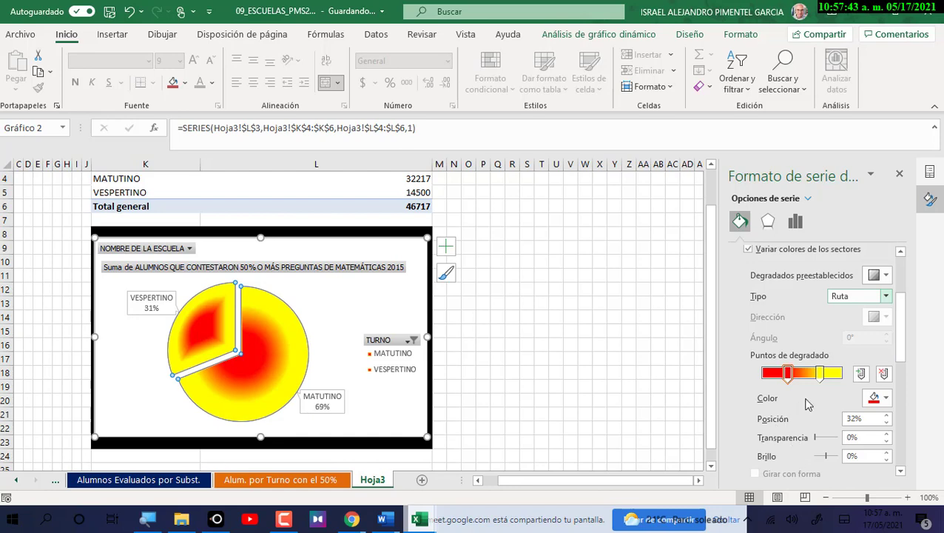
scroll(755, 266, up, 3)
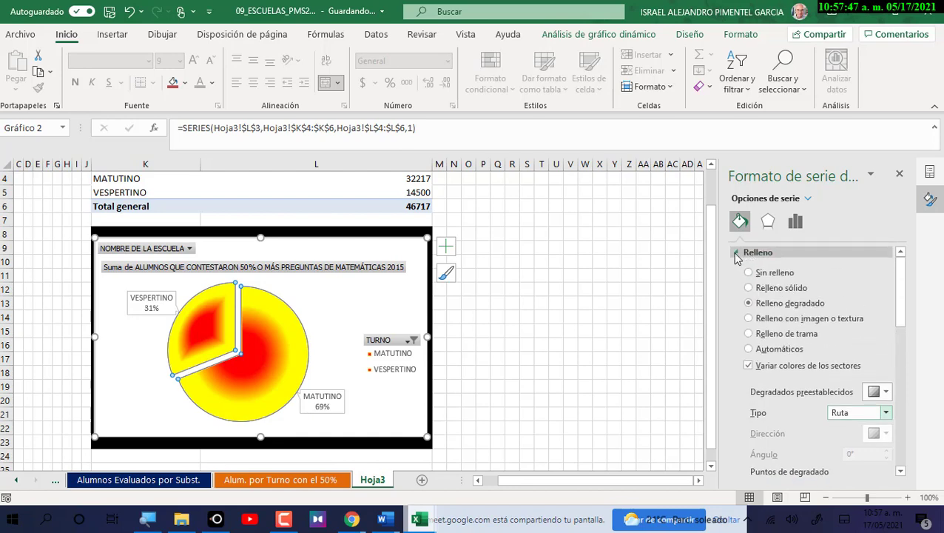
Give the pie slices a solid blue 3.75 pt outline.
click(737, 253)
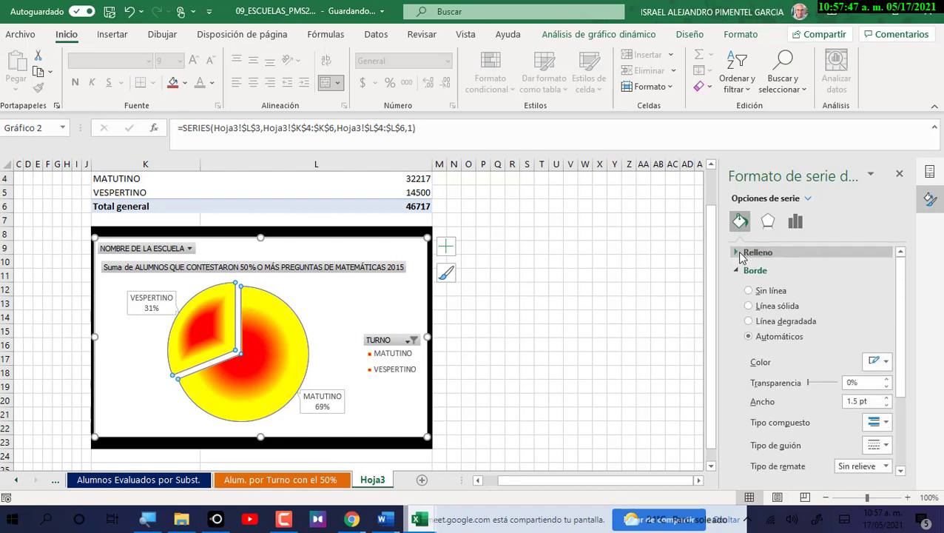
click(797, 308)
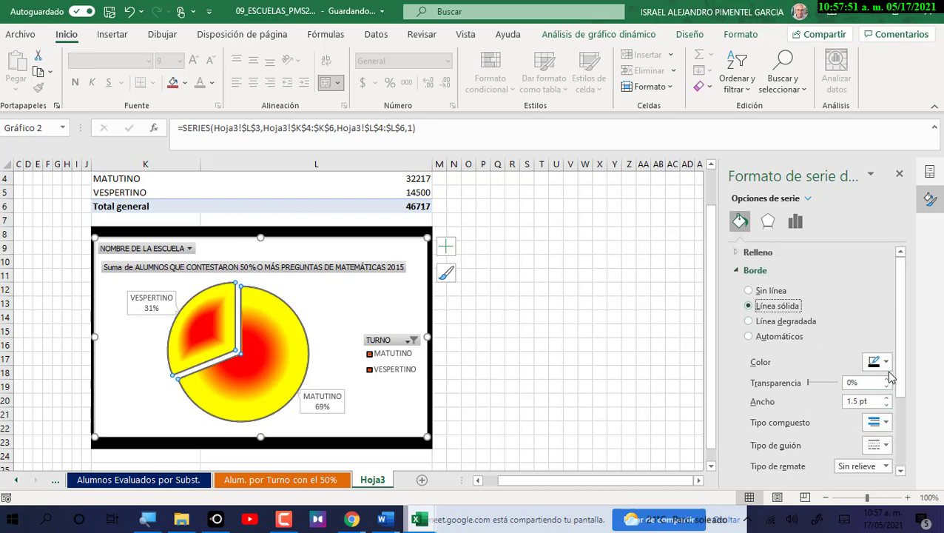
click(885, 363)
click(907, 348)
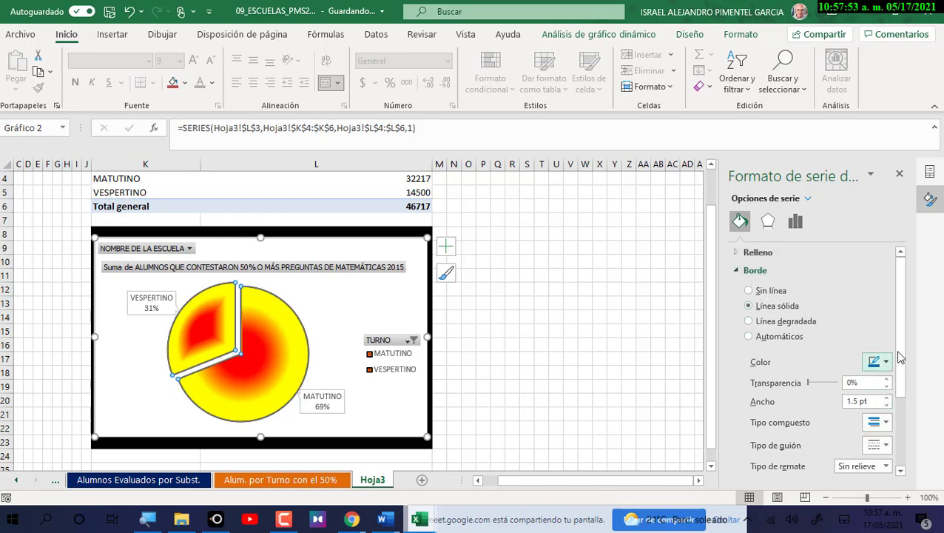
click(886, 398)
click(886, 397)
click(887, 397)
click(887, 397)
key(End)
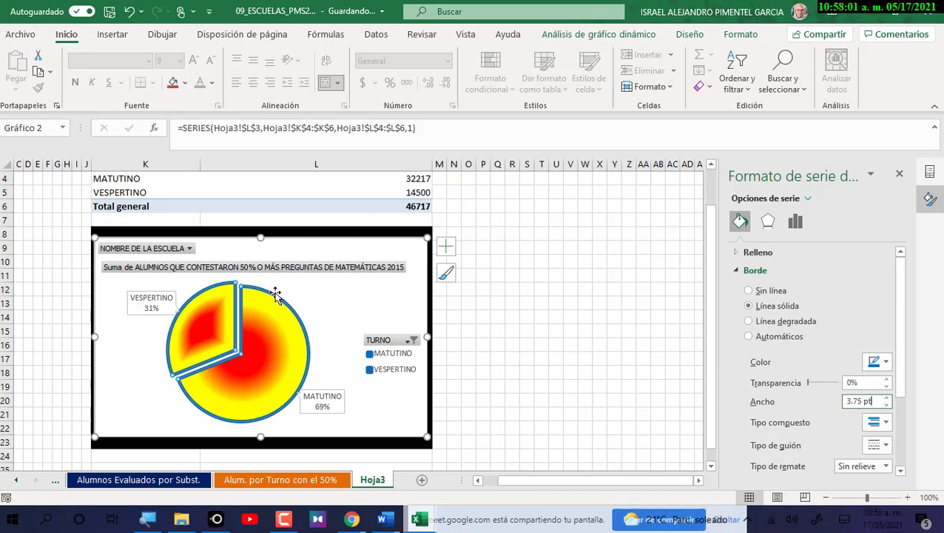
Give the pie's data labels a gradient fill.
click(172, 297)
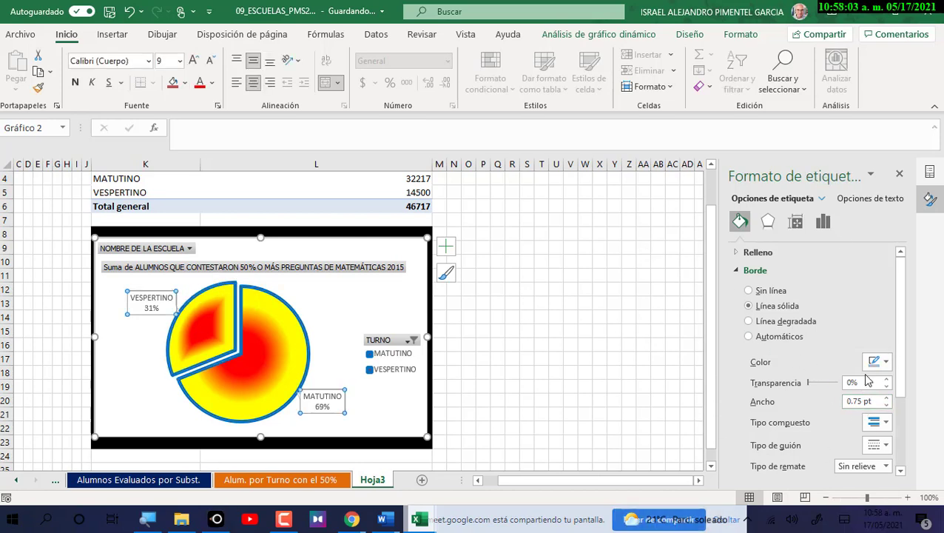
click(737, 254)
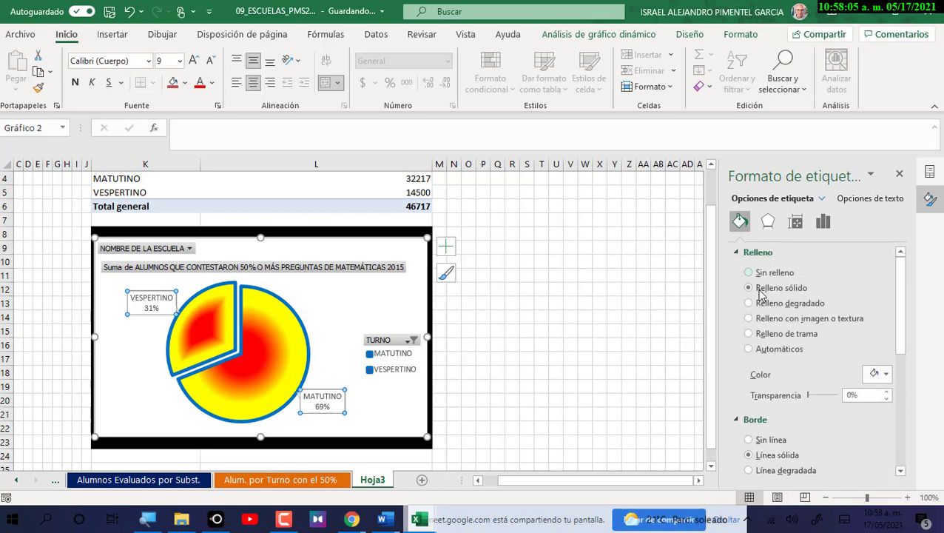
click(779, 307)
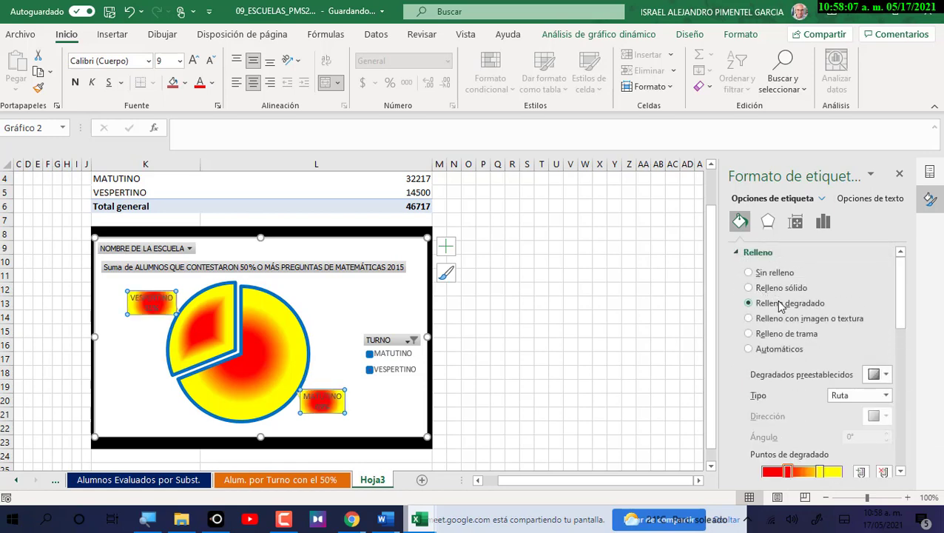
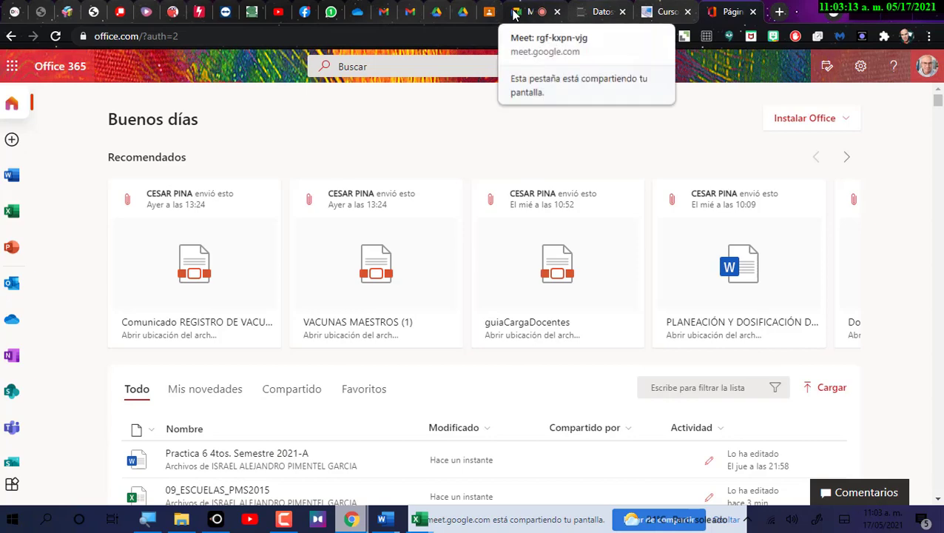
Close the datos.gob.mx and Office 365 tabs, leaving the TIC IV Classroom classwork page showing.
click(518, 13)
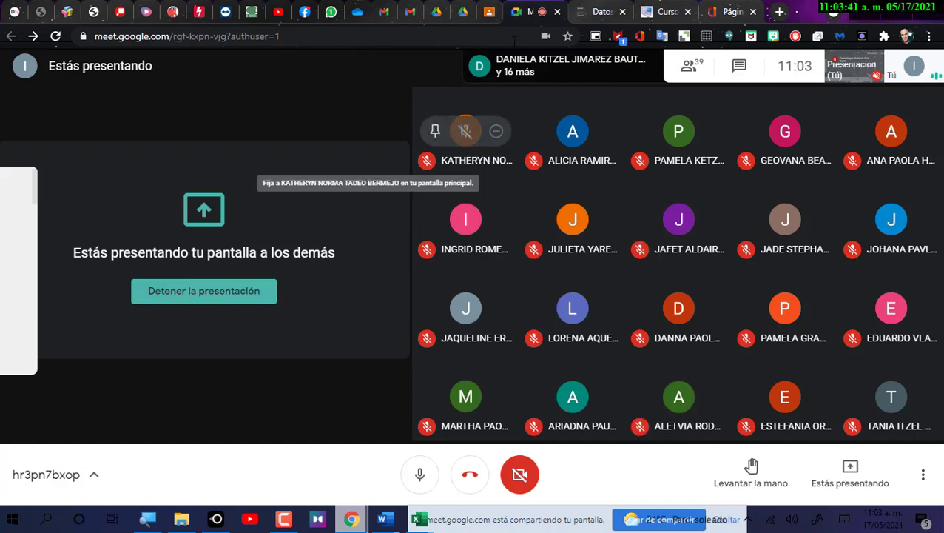
click(606, 9)
key(ctrl+Tab)
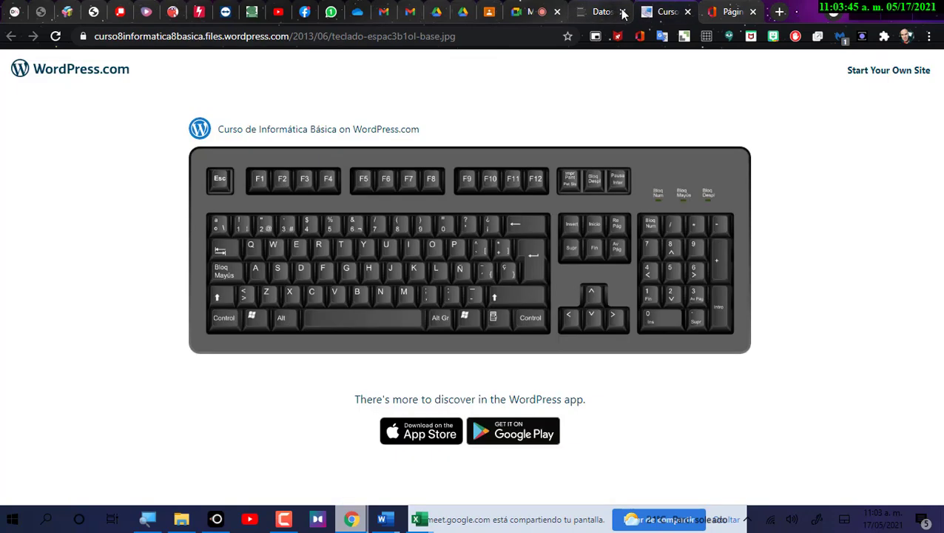
click(624, 13)
click(680, 12)
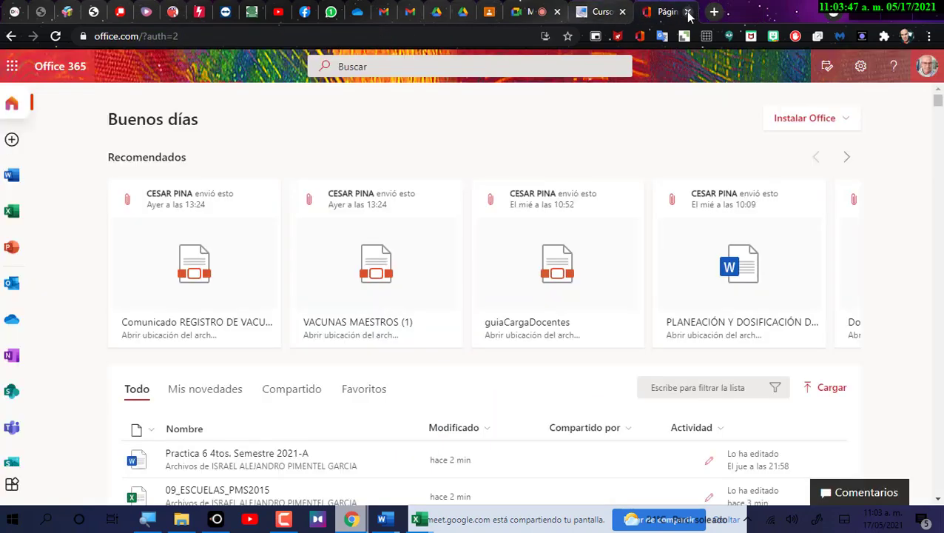
key(ctrl+w)
click(489, 12)
scroll(375, 284, up, 1)
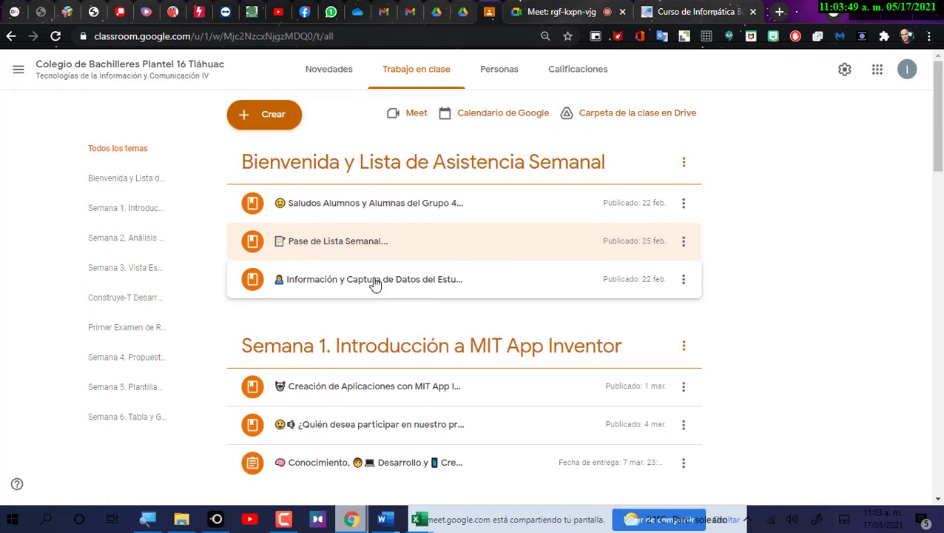
Drag the Pase de Lista Semanal post above Saludos and open its CONTROL_DE_ASISTENCIA 412 workbook.
click(331, 216)
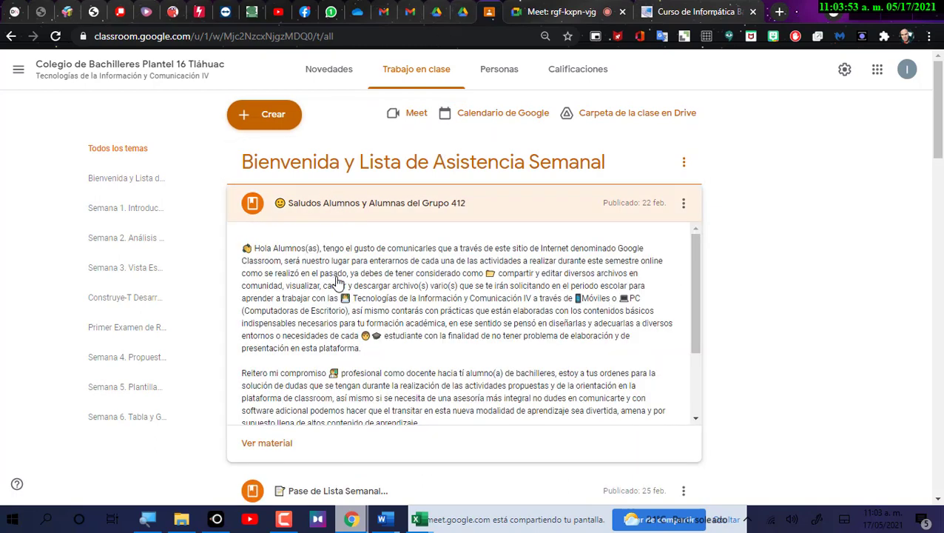
scroll(355, 289, down, 4)
scroll(347, 251, up, 5)
click(341, 211)
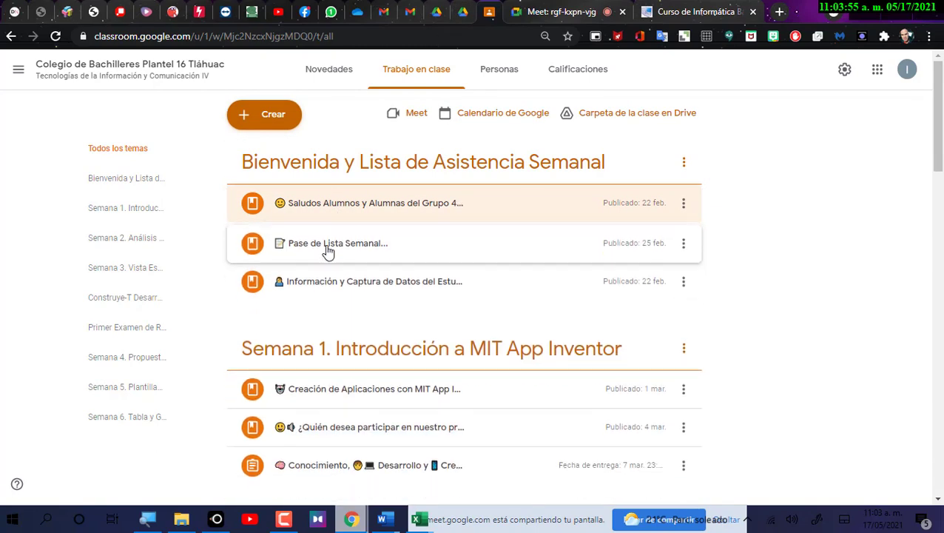
drag(328, 251, 336, 214)
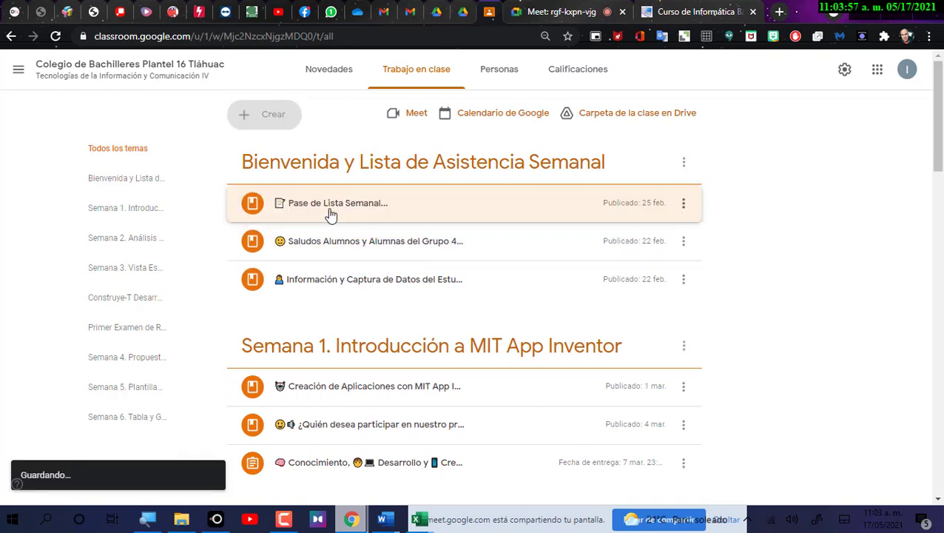
click(330, 214)
click(315, 334)
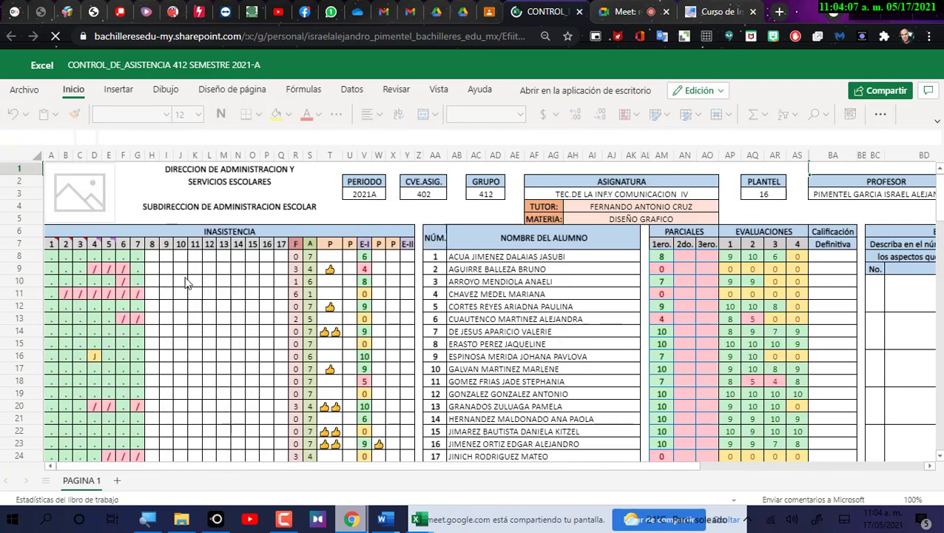
Mark day 8 for H8–H11: H8 present, and H9, H10 and H11 absent ('/').
click(151, 261)
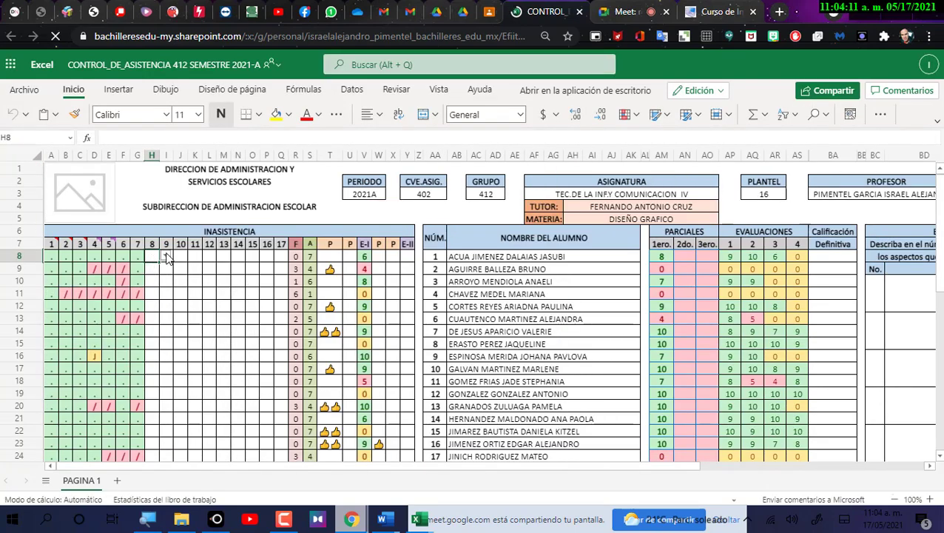
click(165, 257)
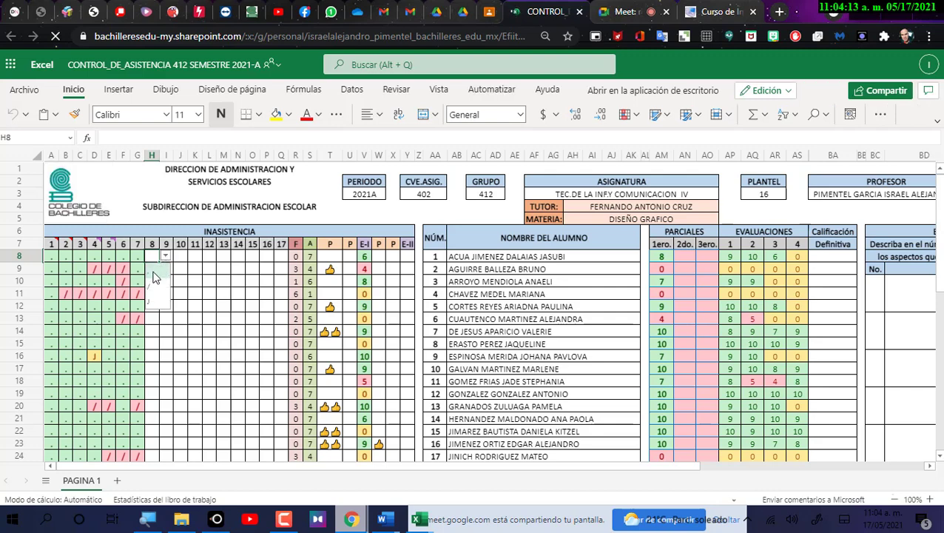
click(154, 276)
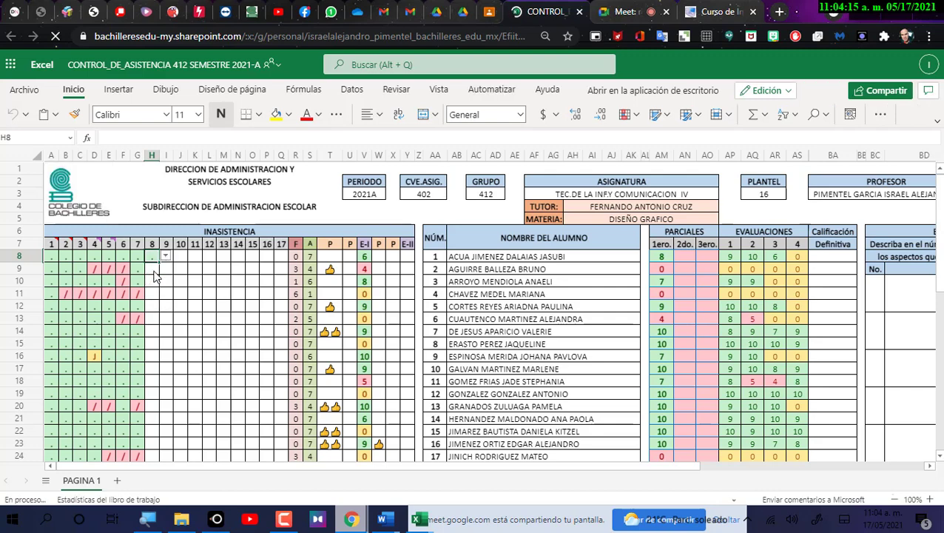
click(154, 269)
click(166, 268)
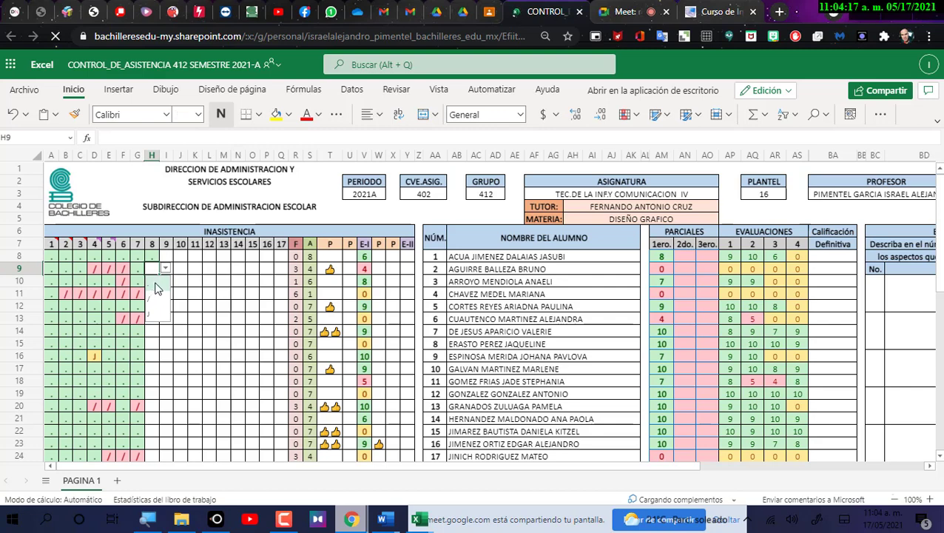
click(157, 299)
click(155, 281)
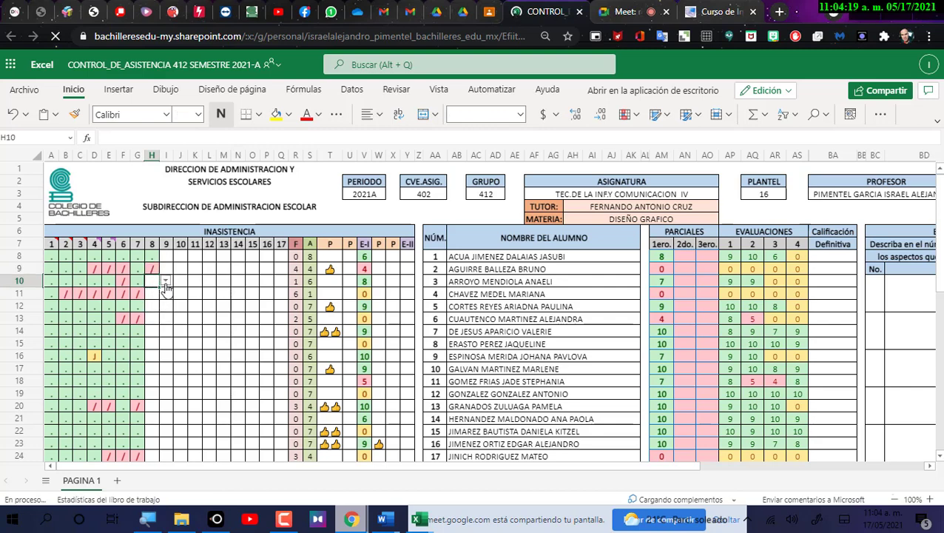
click(166, 281)
click(156, 310)
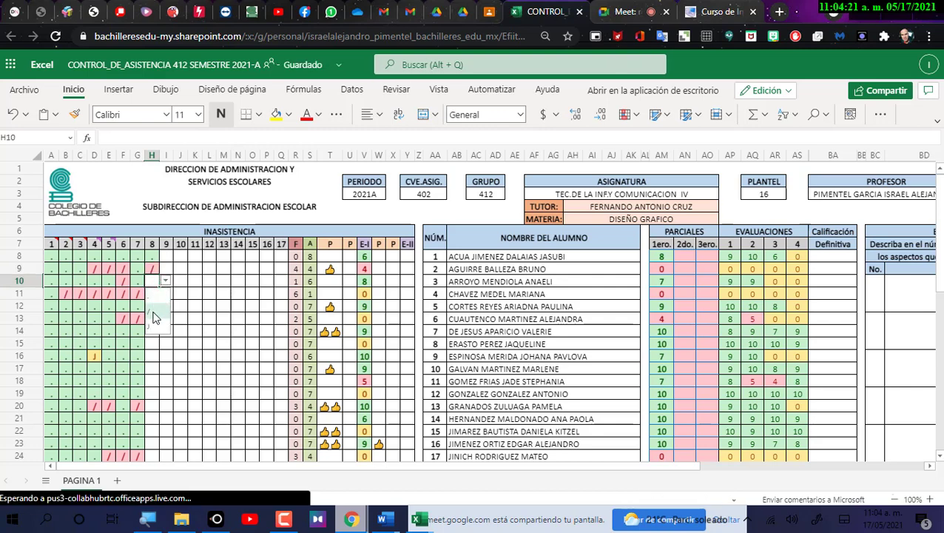
click(154, 294)
click(166, 293)
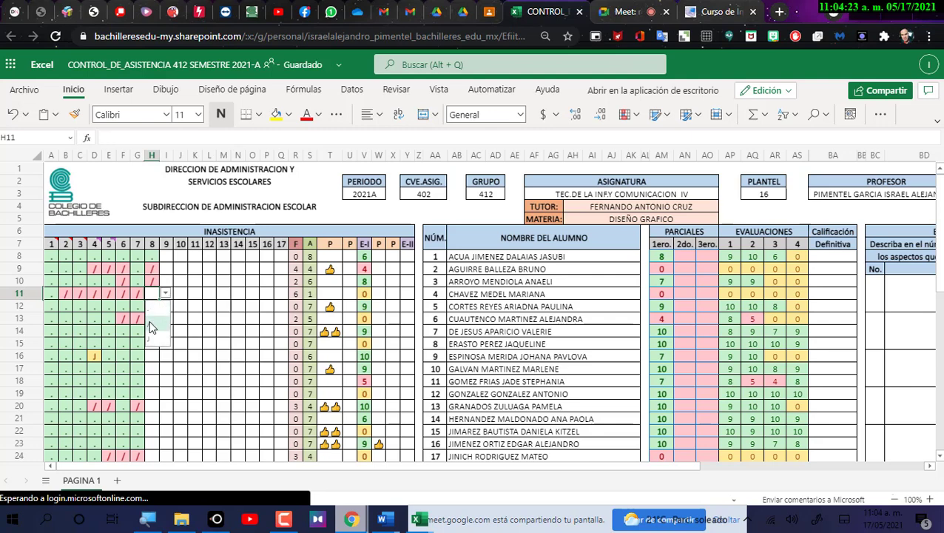
click(155, 323)
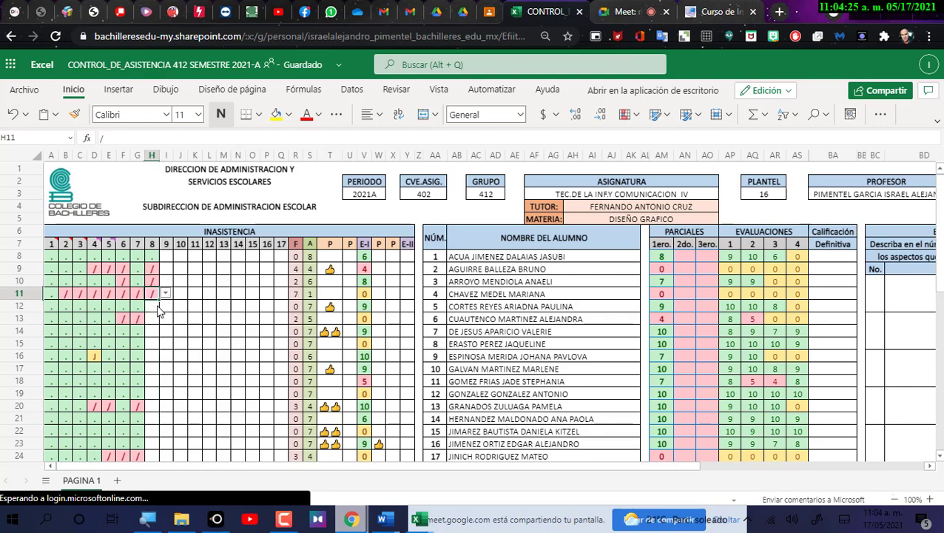
Set H12 to '.', H13 to '/' and H14 to '.'.
click(158, 309)
click(165, 305)
click(156, 325)
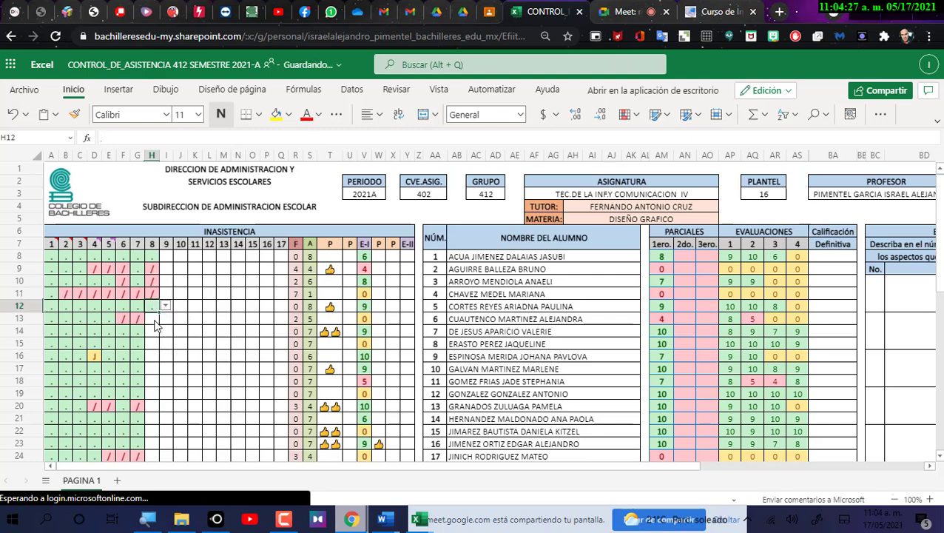
click(156, 320)
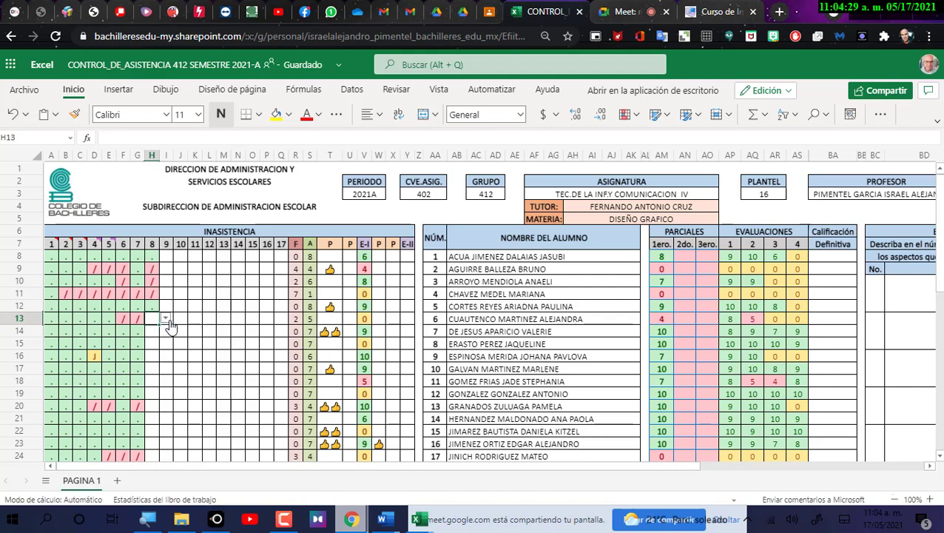
click(165, 319)
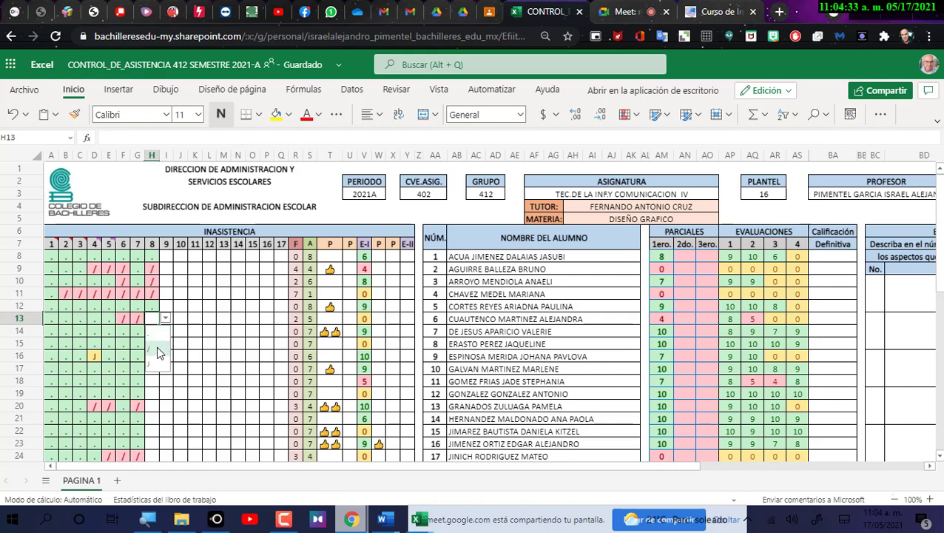
click(160, 350)
click(157, 331)
click(165, 330)
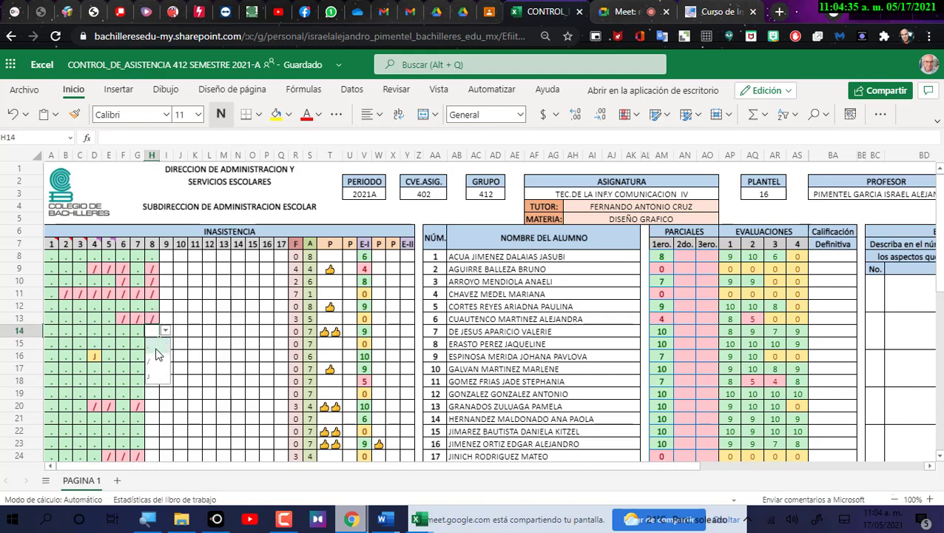
click(154, 345)
Set H15 and H16 to '.', H17 to '/' and H18 to '.'.
click(157, 344)
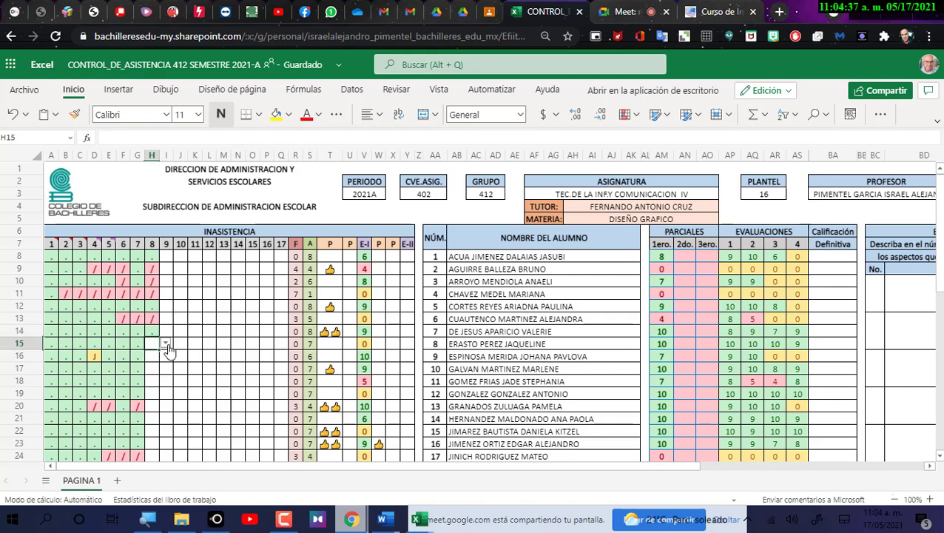
click(165, 344)
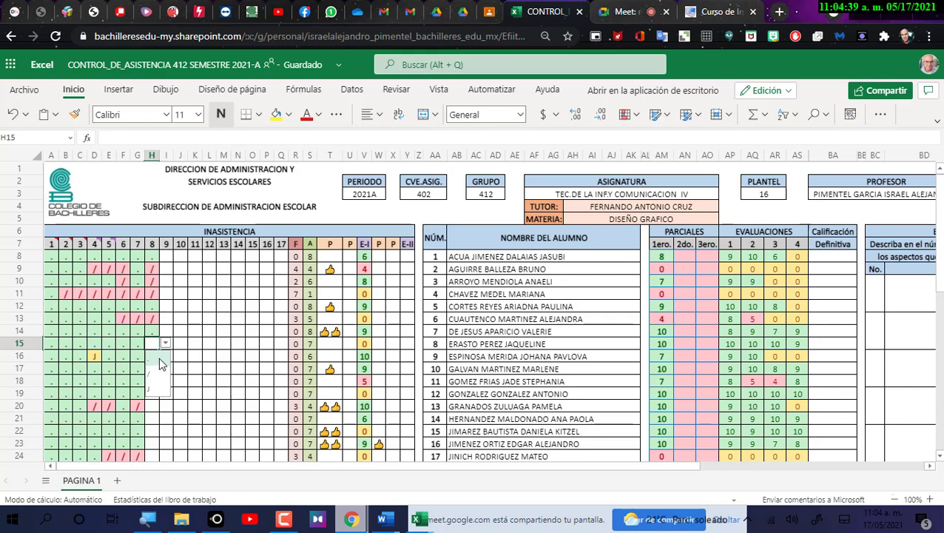
click(158, 354)
click(158, 356)
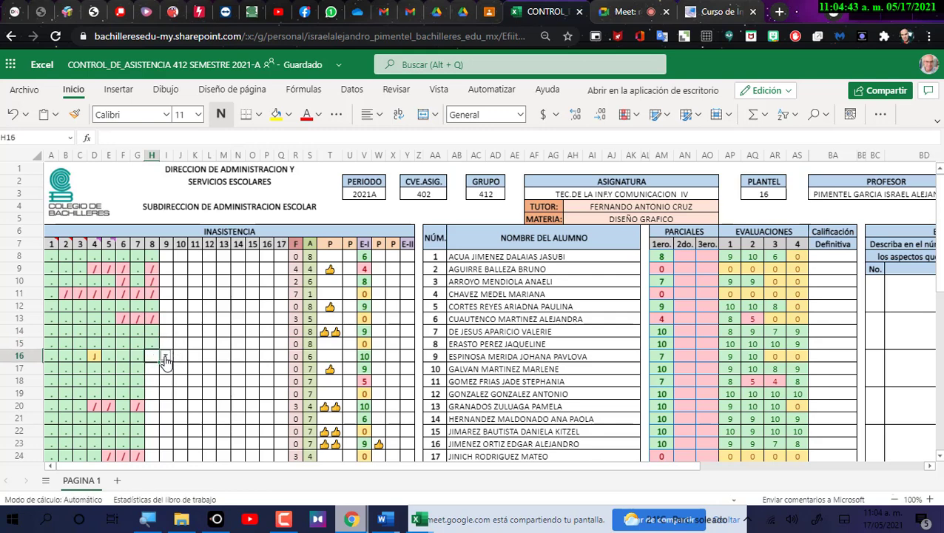
click(166, 355)
click(157, 373)
click(157, 373)
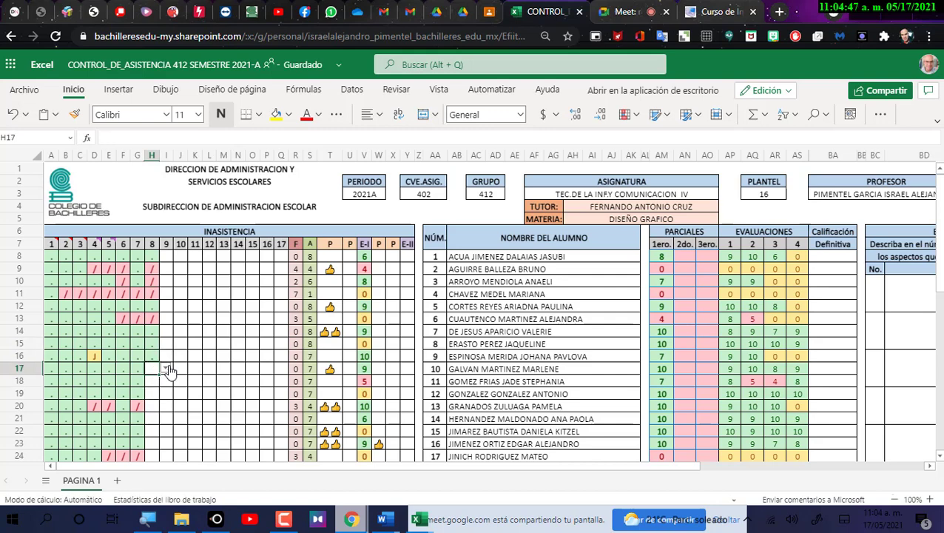
click(166, 367)
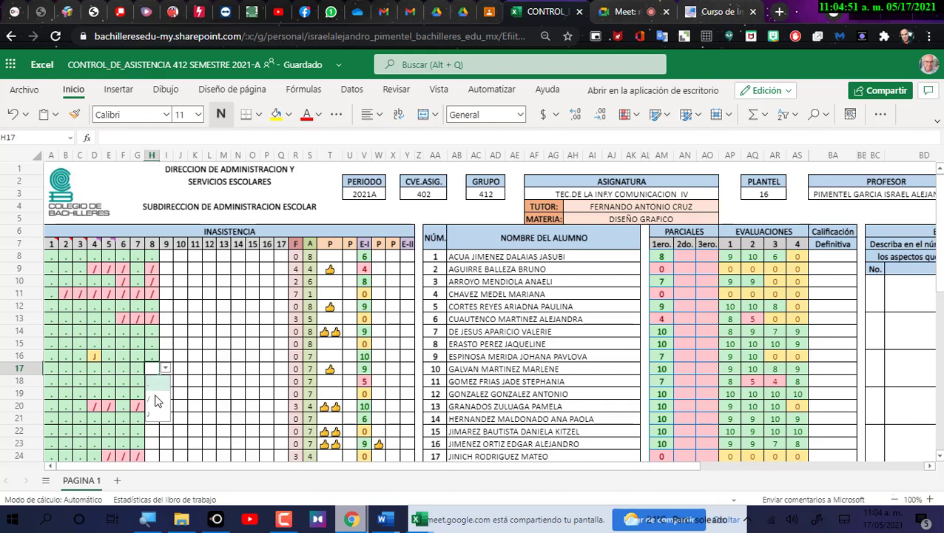
click(156, 401)
click(154, 380)
click(165, 381)
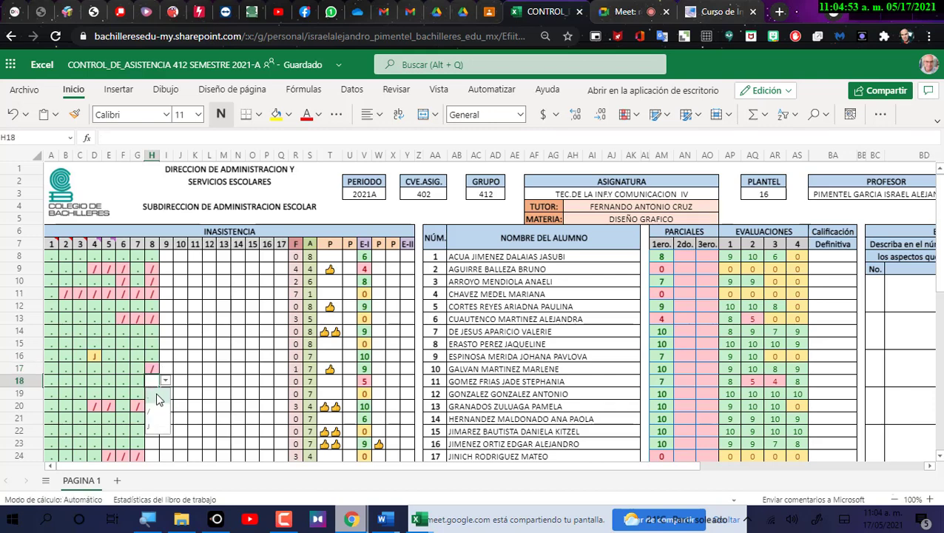
click(156, 398)
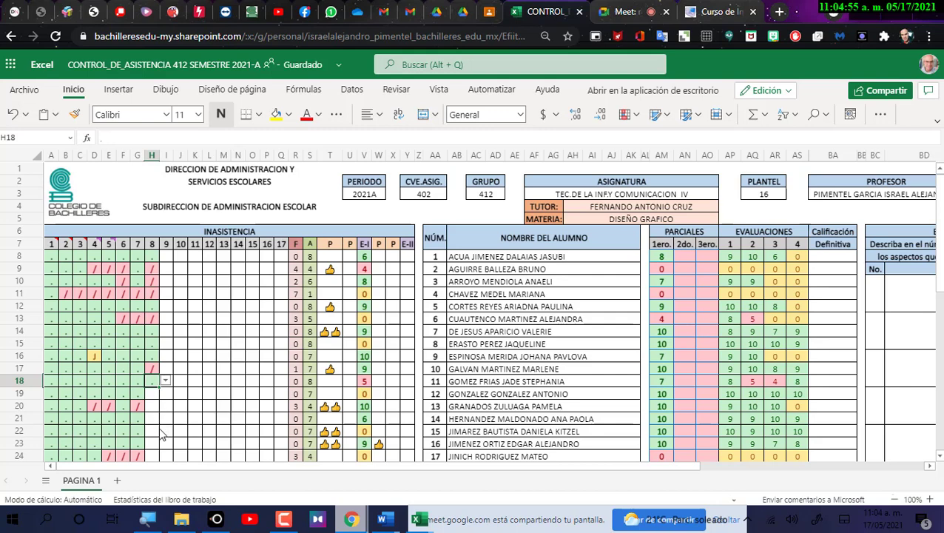
Mark H19 and H20 present ('.') after checking row 20's day-7 mark.
click(148, 394)
click(165, 393)
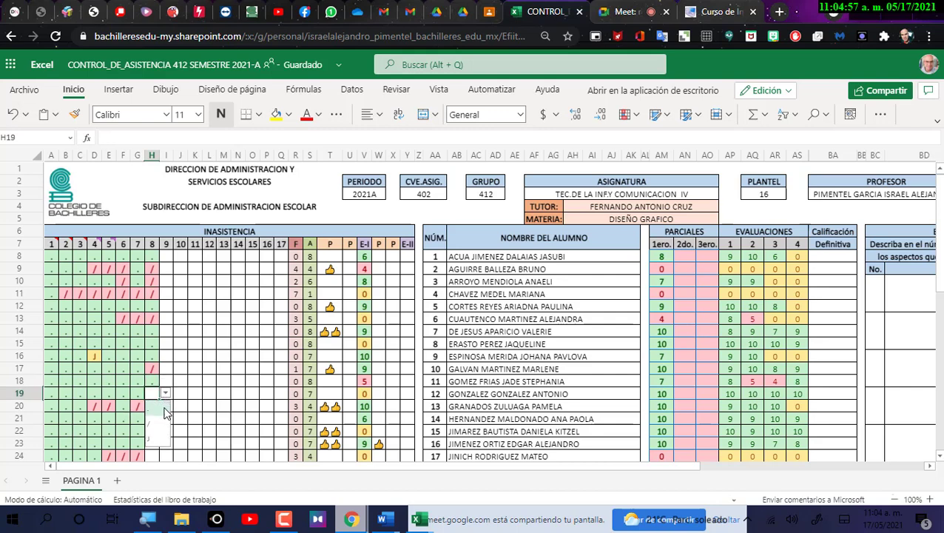
click(153, 412)
click(152, 413)
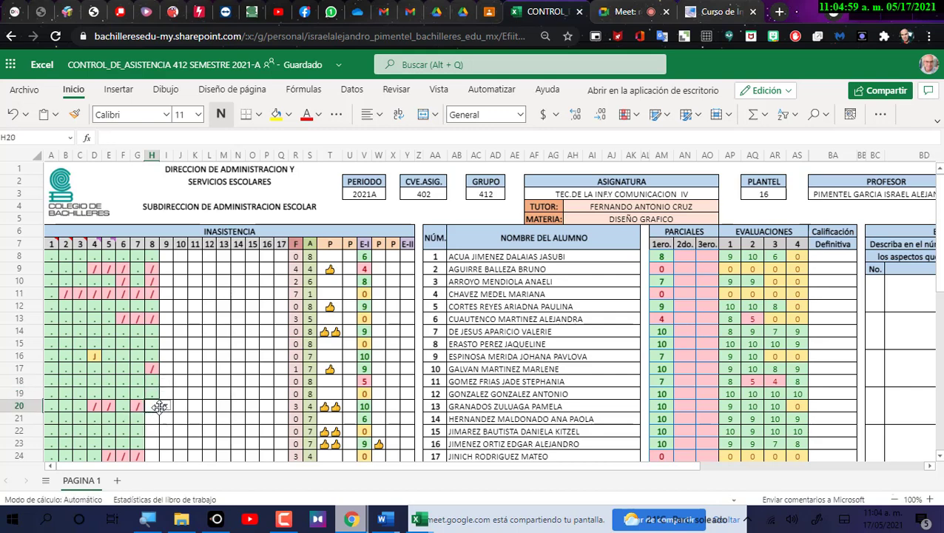
click(142, 409)
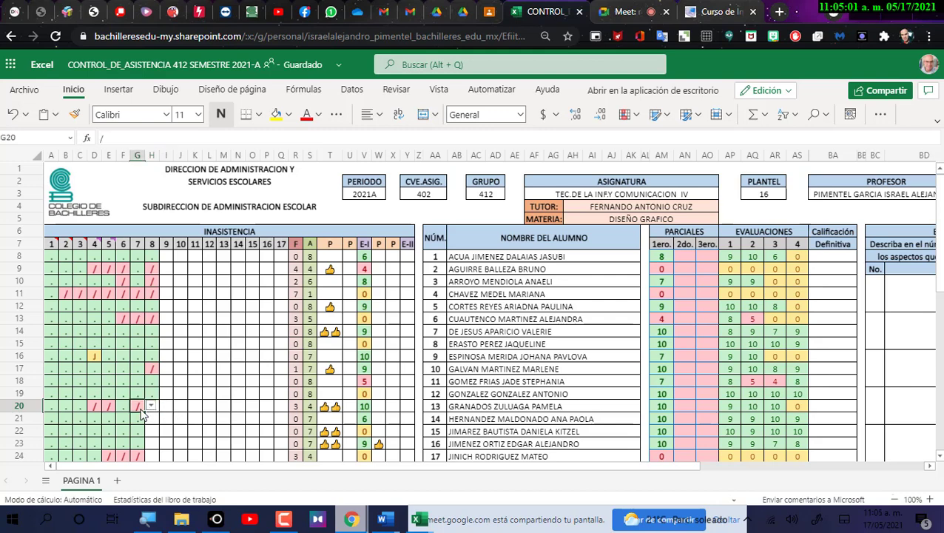
click(158, 408)
click(152, 414)
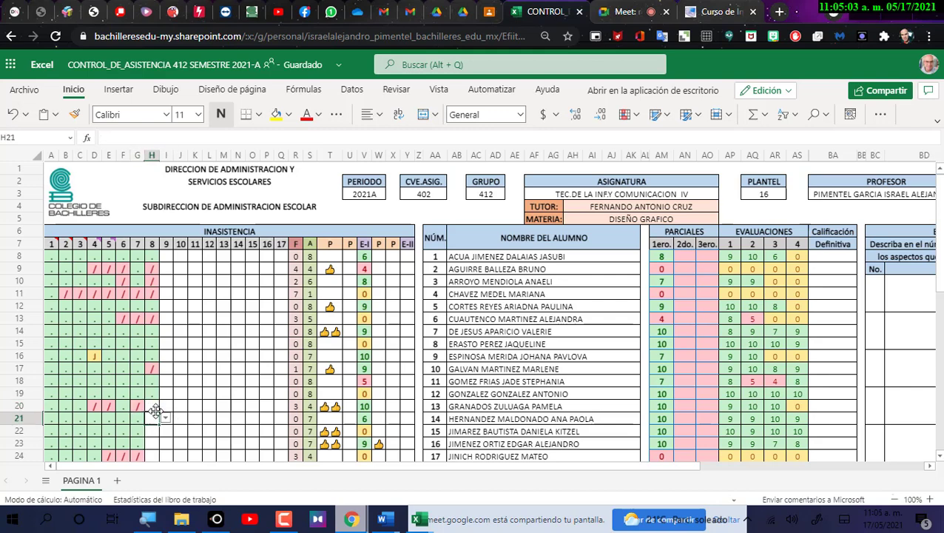
click(154, 407)
click(166, 405)
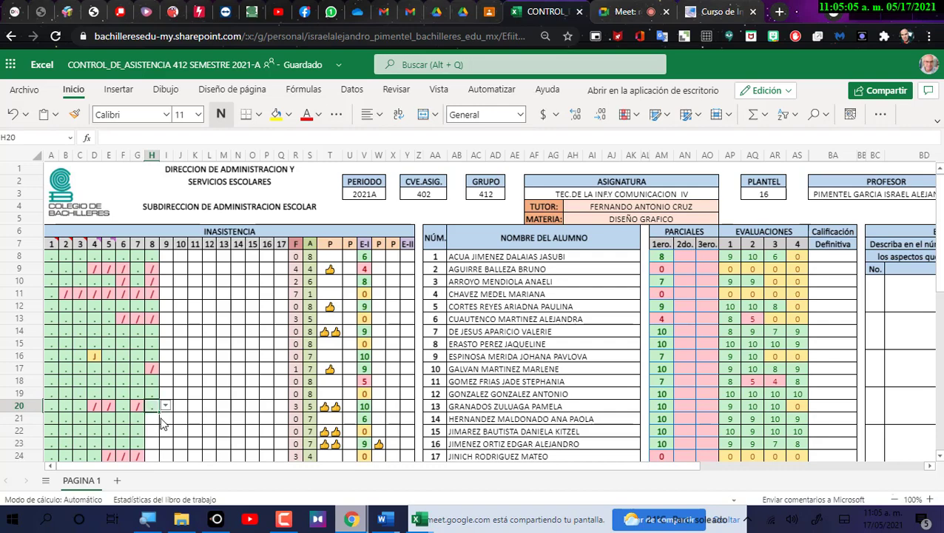
click(169, 420)
click(151, 420)
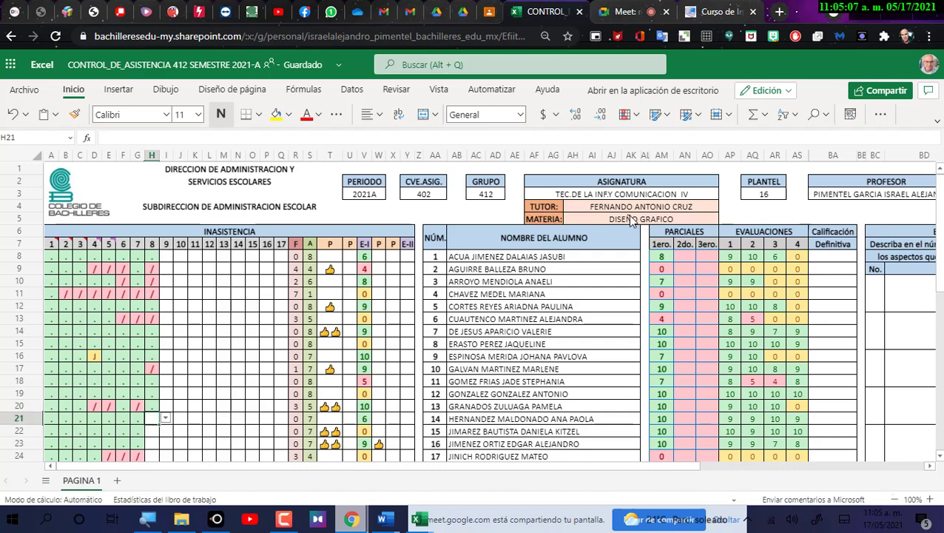
Read the student's Meet chat message (present but no audio), then return to the workbook.
click(620, 13)
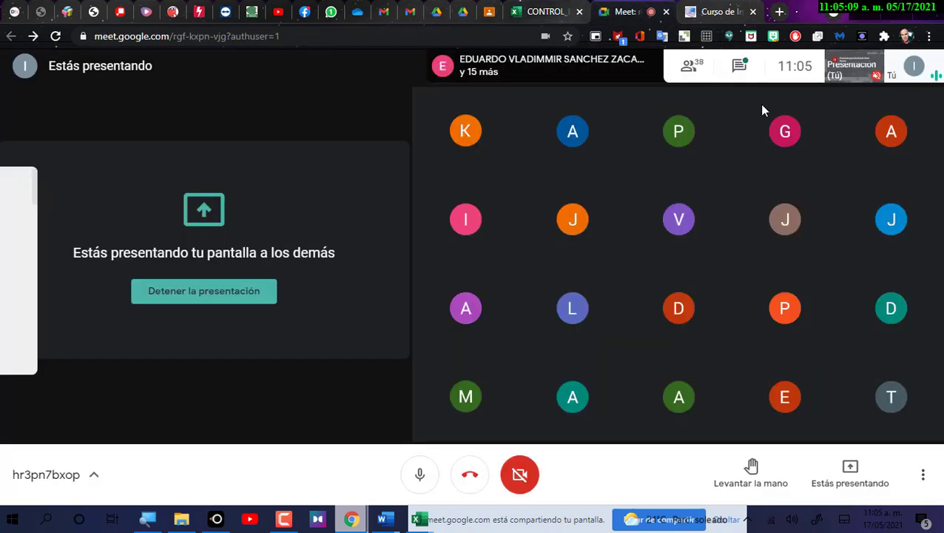
click(741, 67)
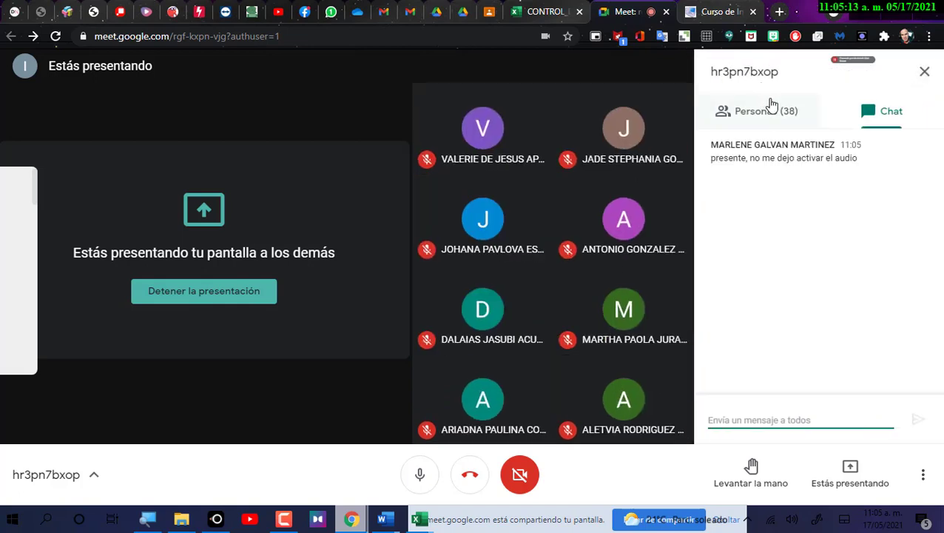
click(545, 14)
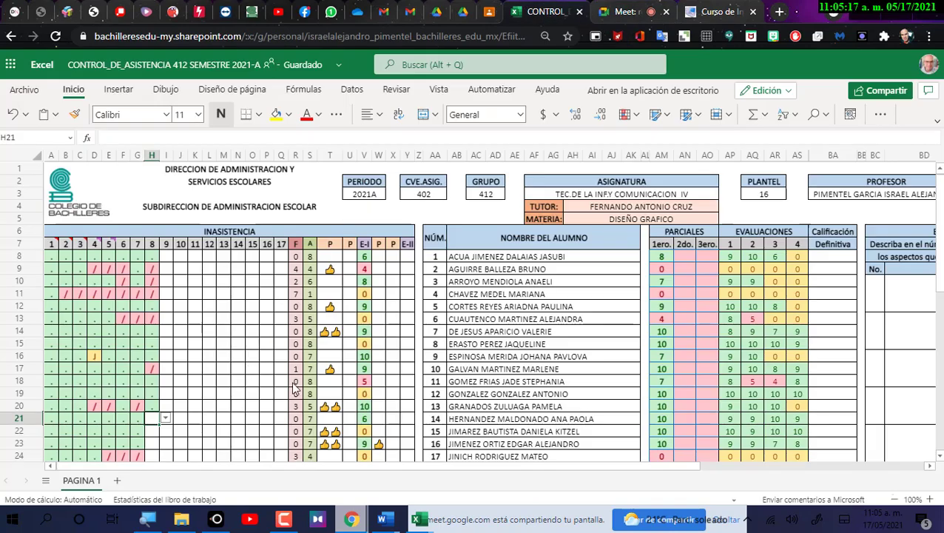
Change H17 from '/' to '.' and mark H20 absent ('/').
click(157, 370)
click(165, 368)
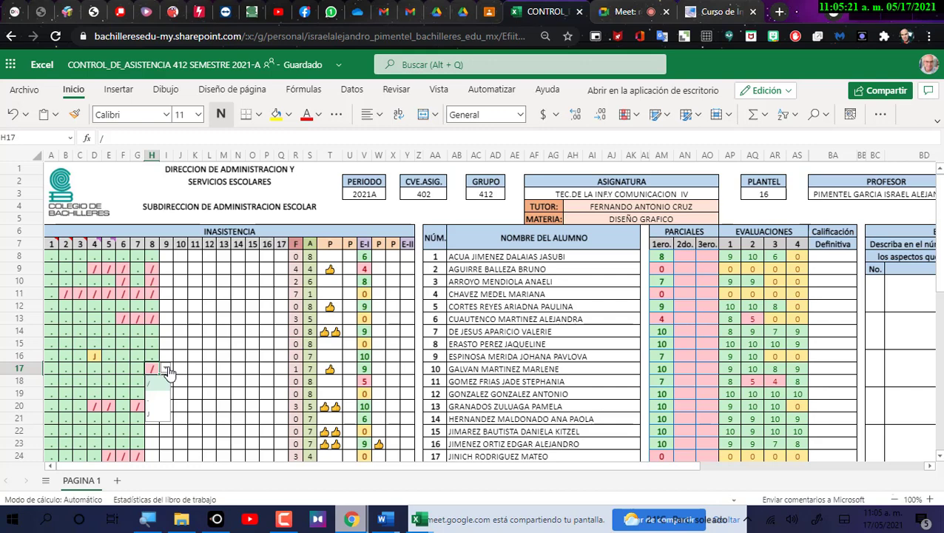
click(155, 418)
click(155, 419)
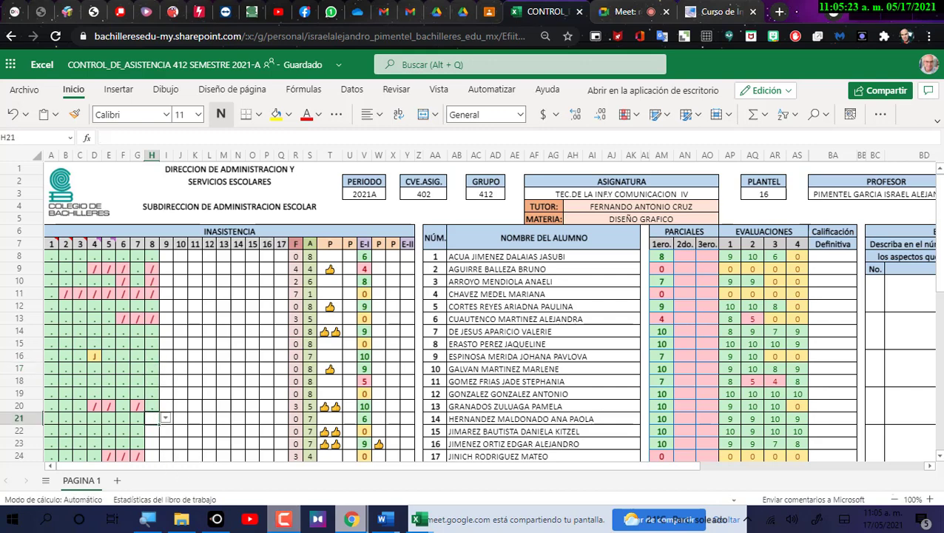
click(152, 407)
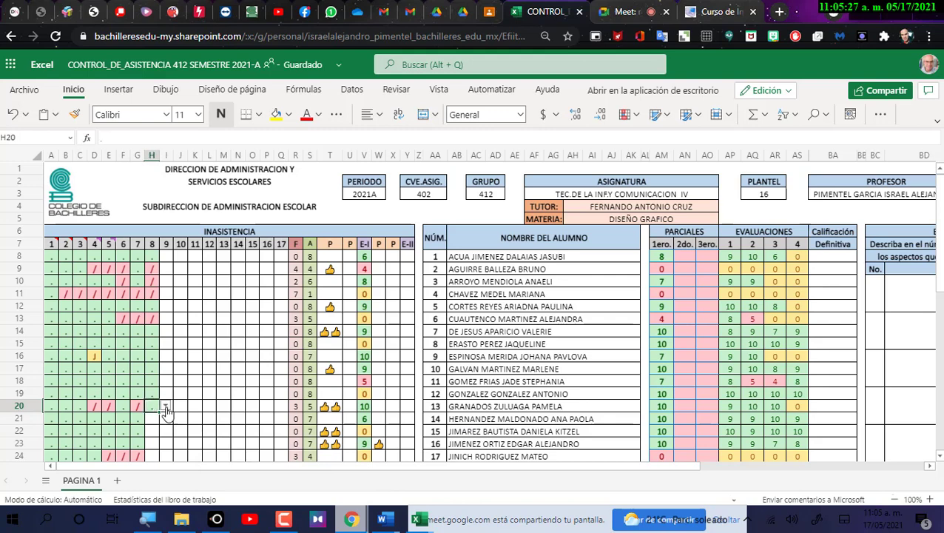
click(166, 407)
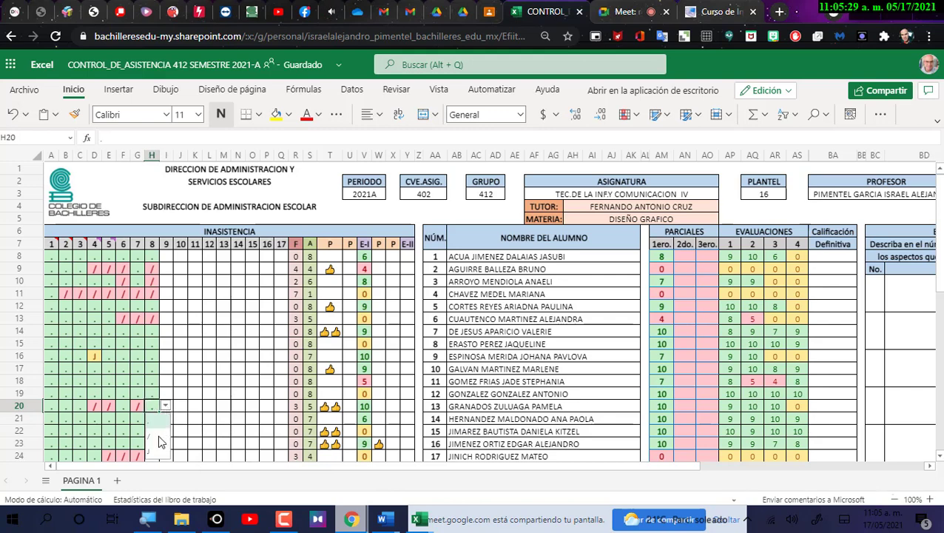
click(159, 438)
click(155, 422)
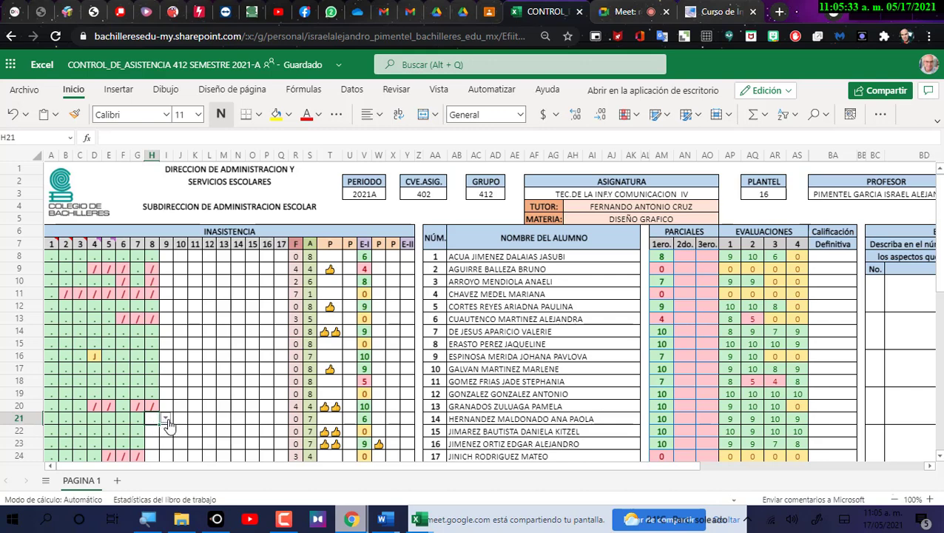
Mark H21 and H22 present ('.') and H23 absent ('/').
click(168, 424)
click(153, 432)
click(154, 432)
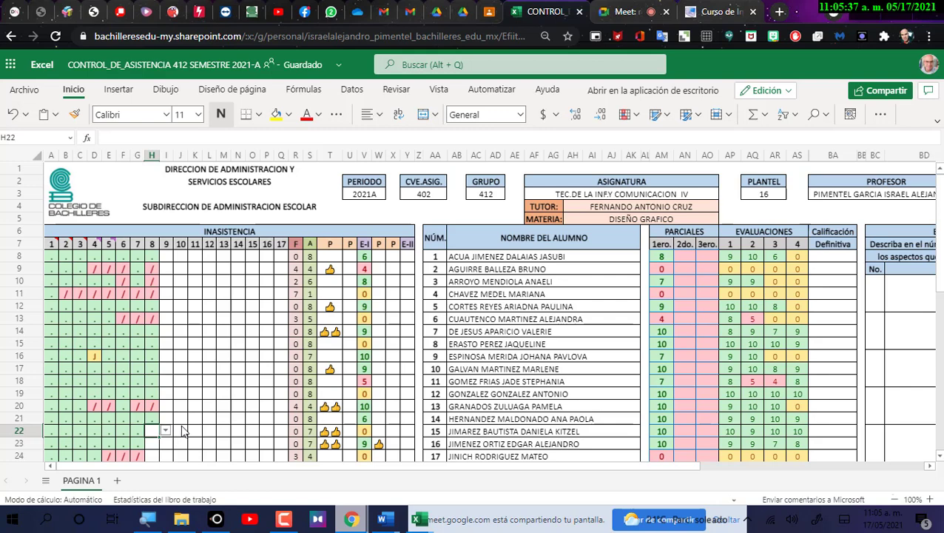
click(165, 432)
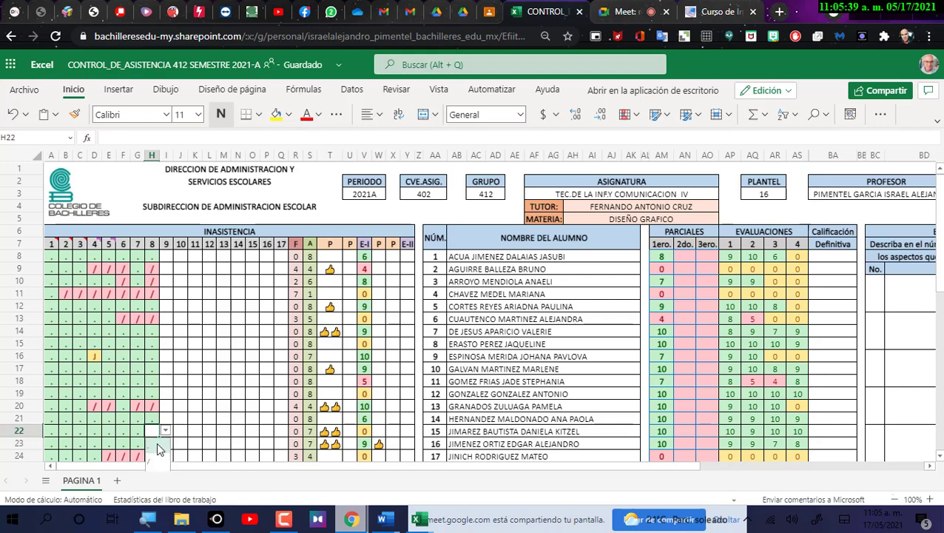
click(158, 448)
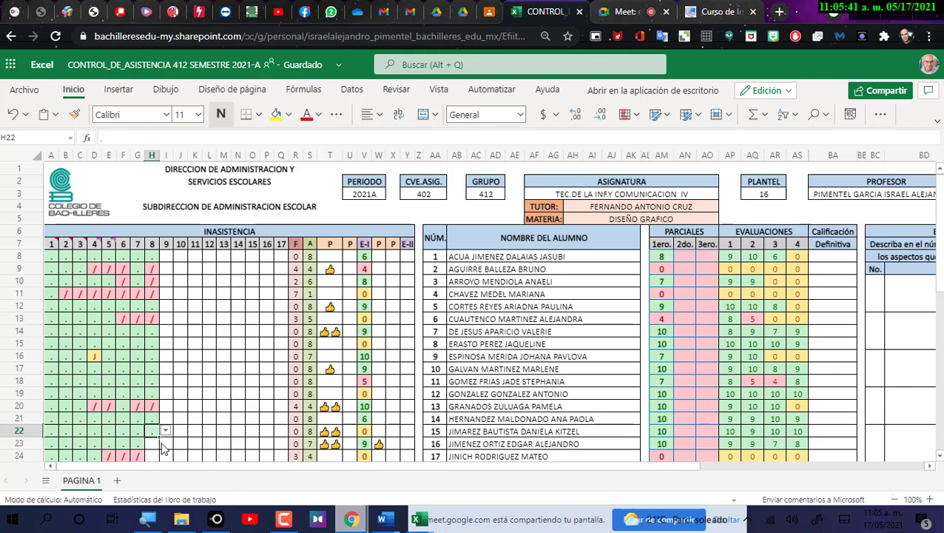
click(151, 444)
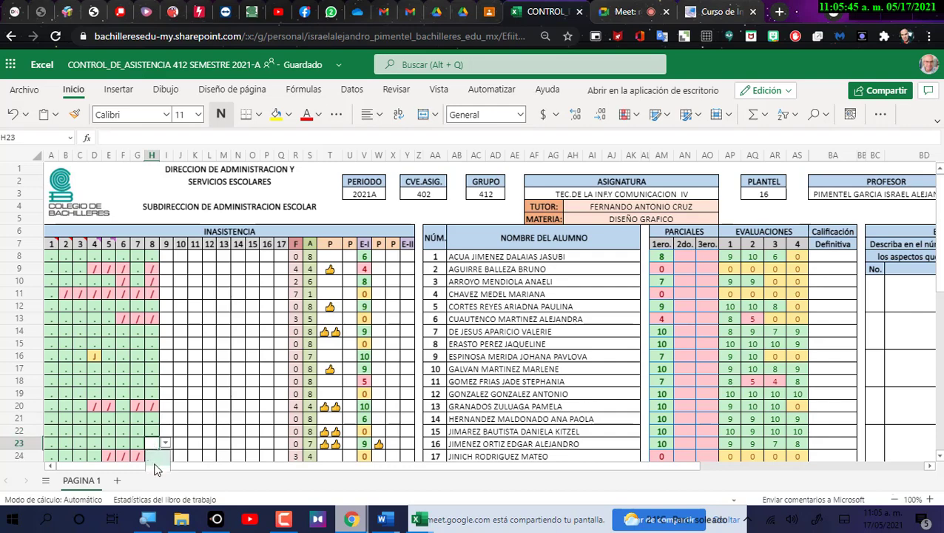
scroll(191, 433, down, 2)
click(166, 374)
click(154, 380)
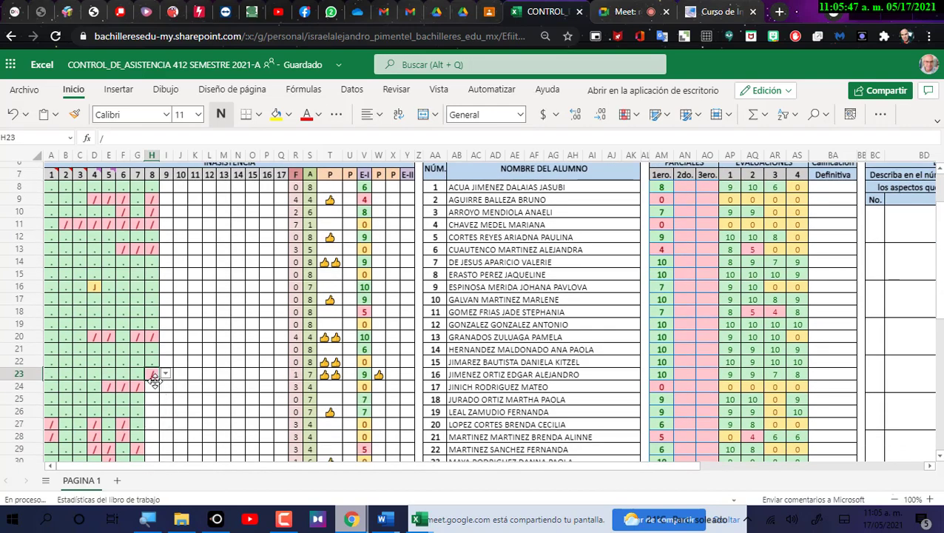
Mark H24 absent ('/') and H25 and H26 present ('.').
click(154, 386)
click(166, 387)
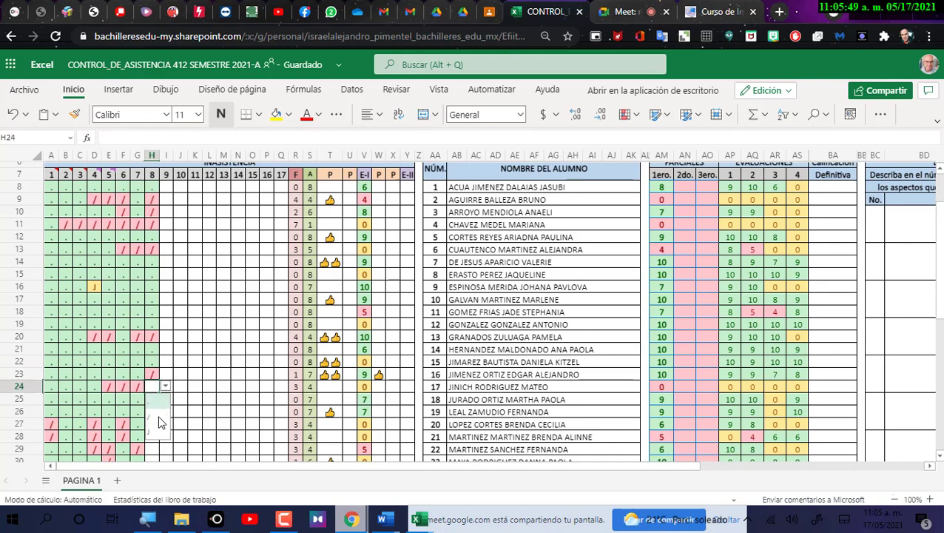
click(160, 418)
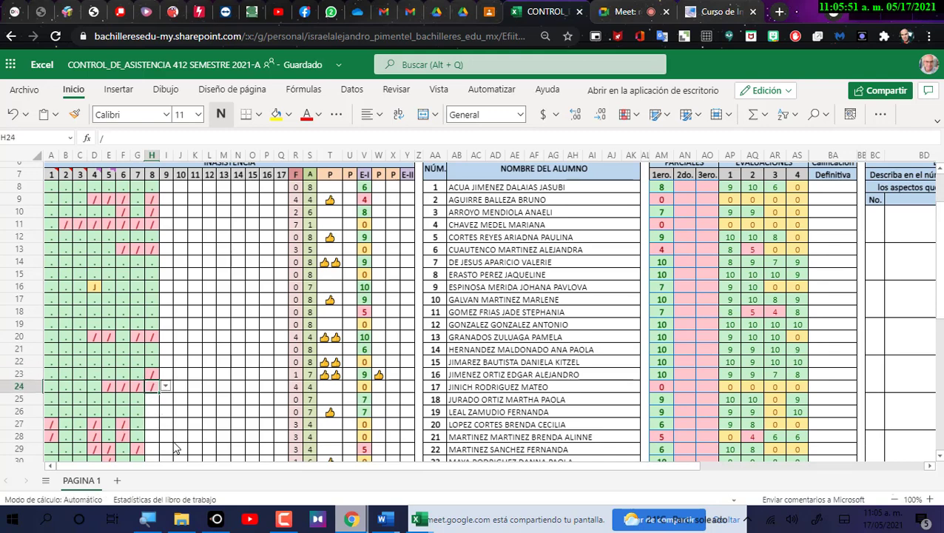
click(151, 400)
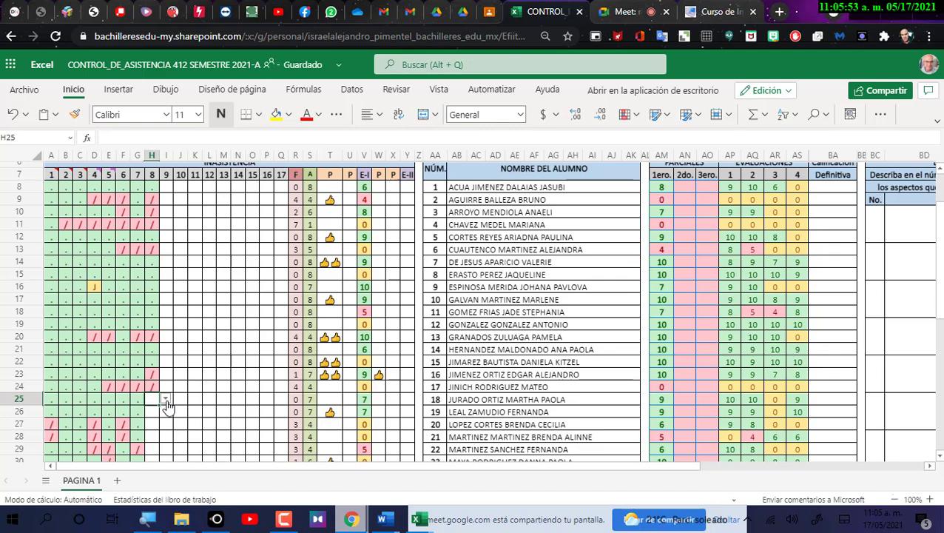
click(165, 399)
click(156, 417)
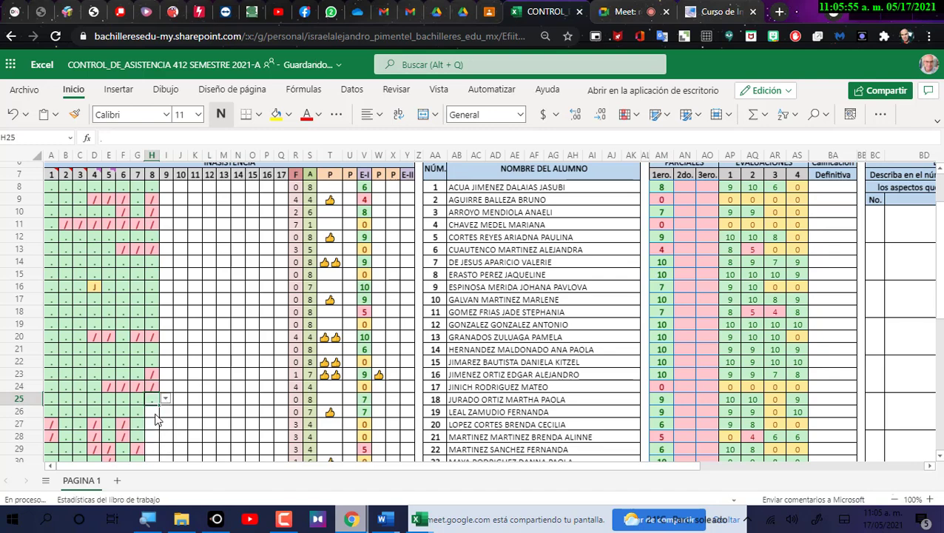
click(159, 412)
click(166, 414)
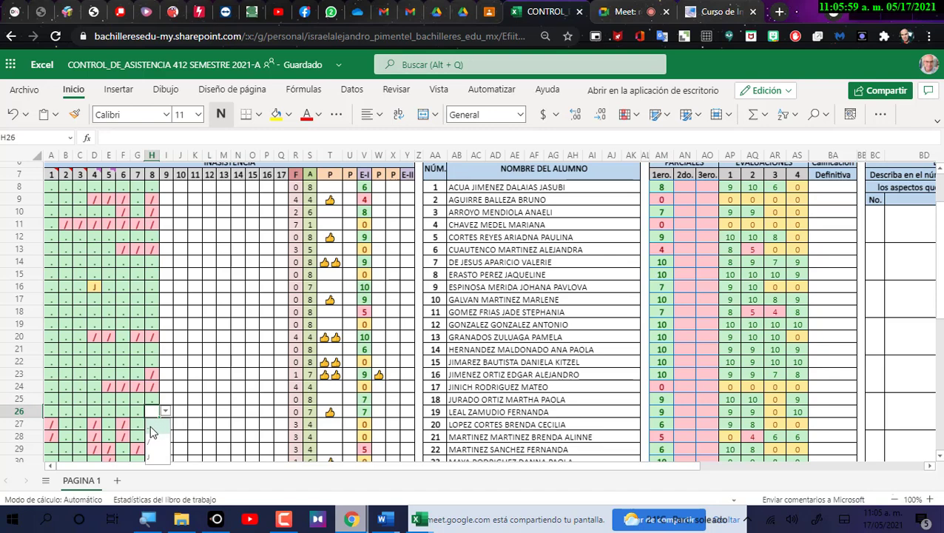
click(150, 428)
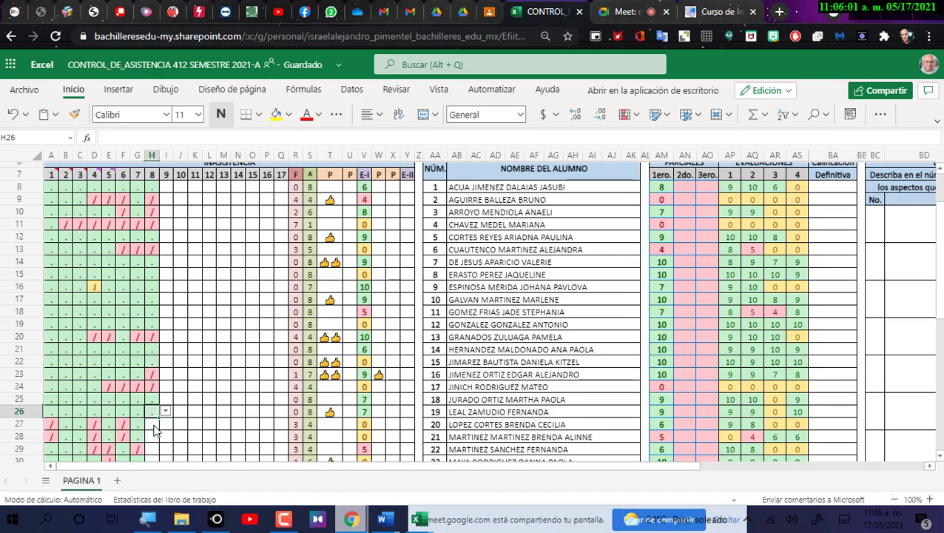
Mark H27 and H28 present ('.') for day 8.
click(151, 427)
click(166, 423)
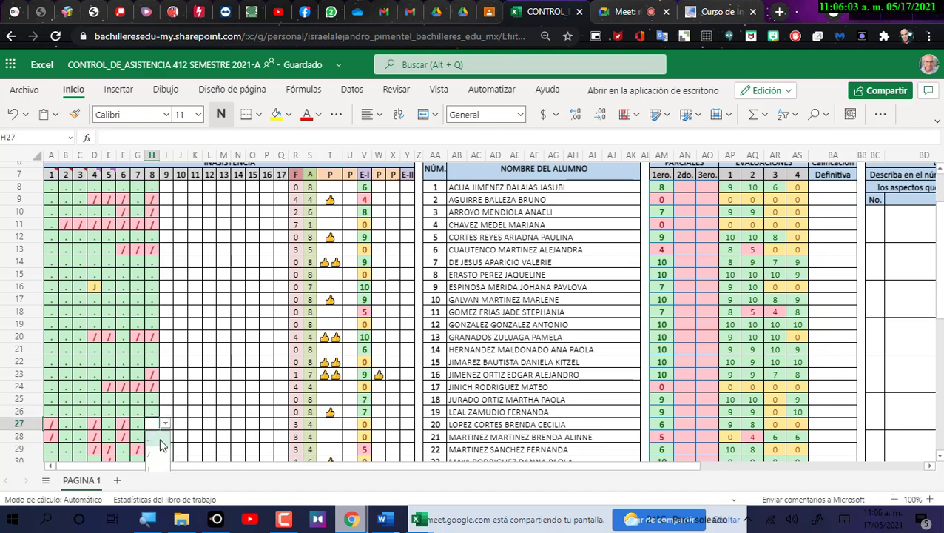
click(161, 440)
click(154, 438)
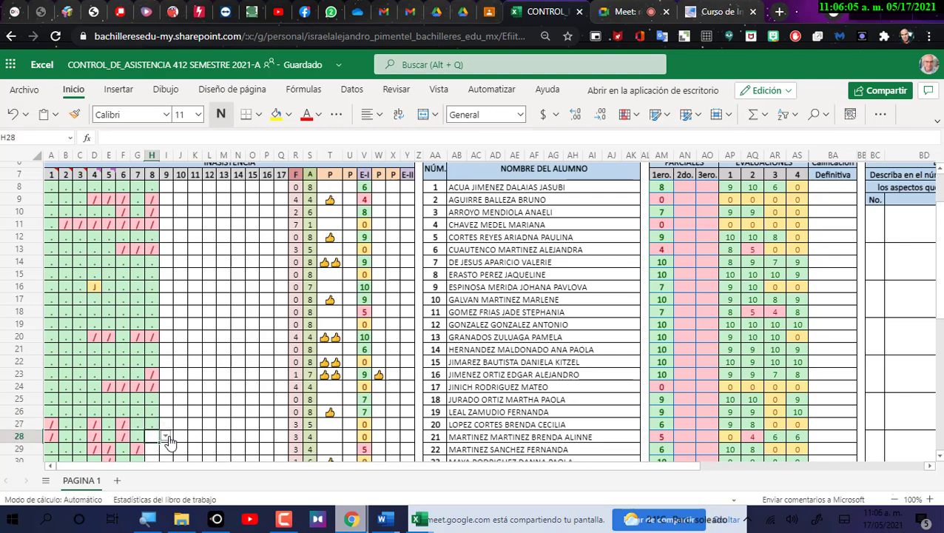
click(167, 438)
click(154, 457)
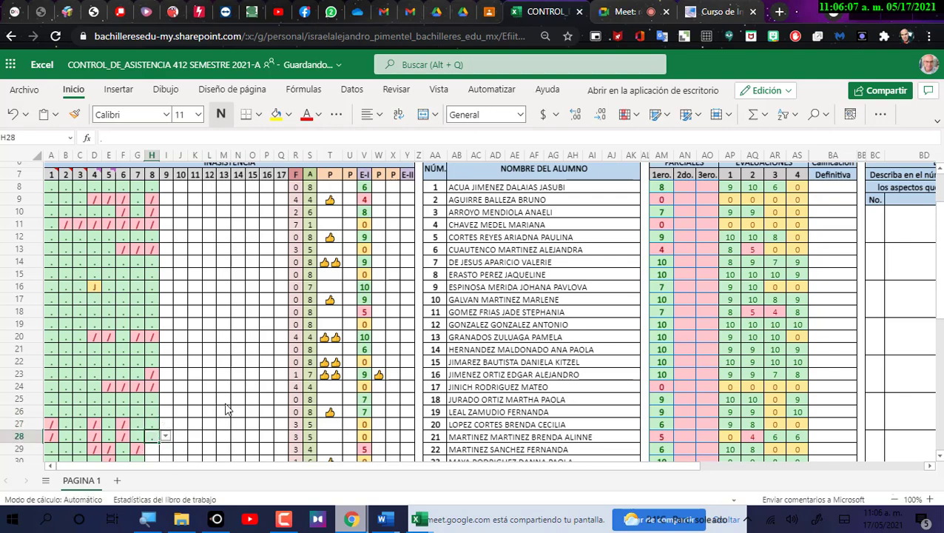
Mark H29 absent ('/') and H30 present ('.').
scroll(231, 409, down, 4)
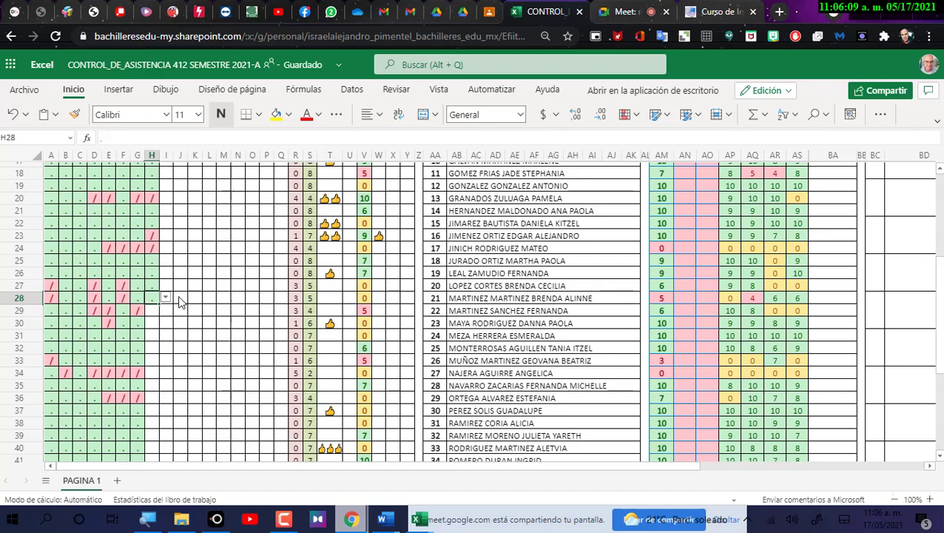
click(159, 312)
click(165, 311)
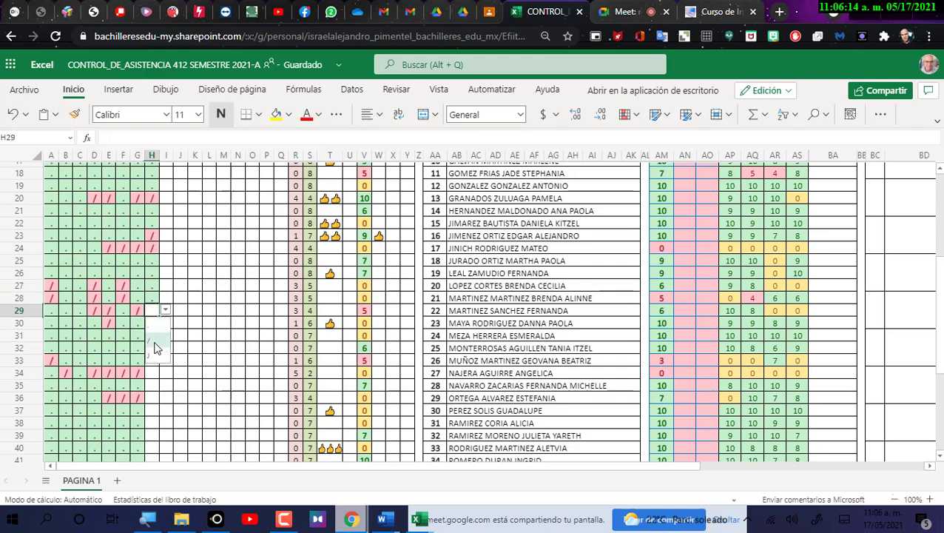
click(157, 340)
click(152, 330)
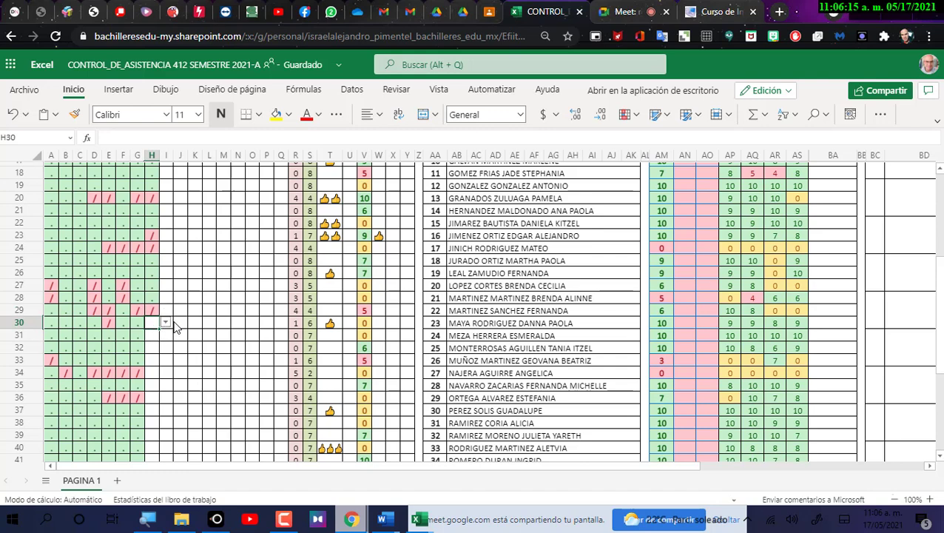
click(167, 322)
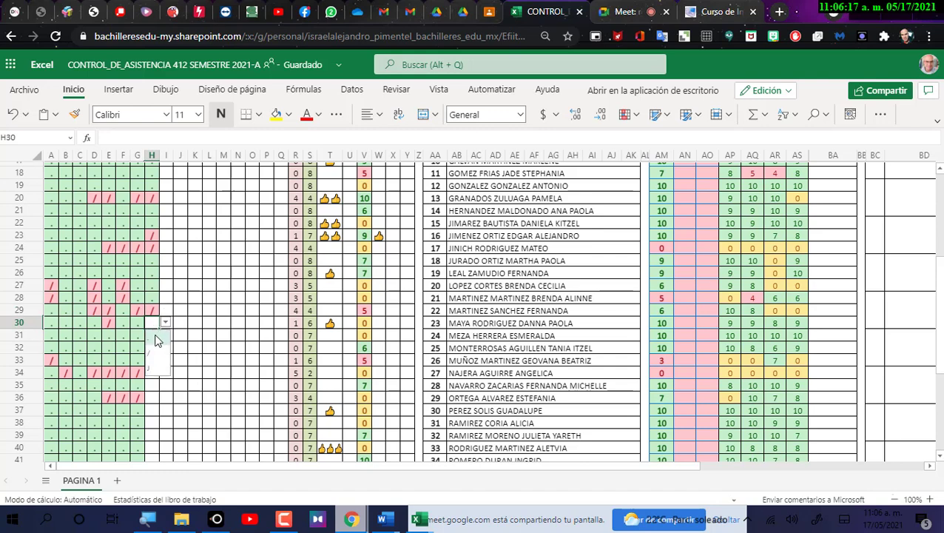
click(157, 340)
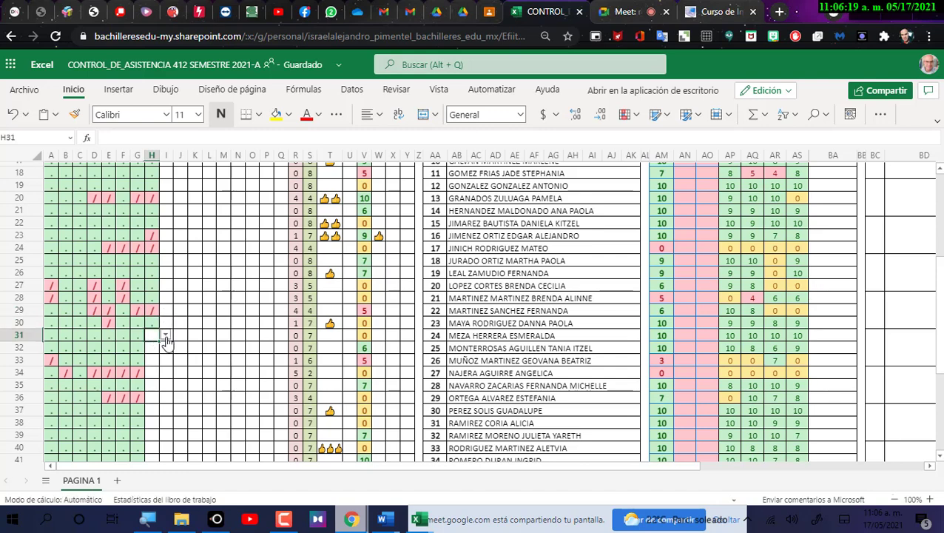
Set H31–H33 to '.', H34 to '/' and H35 to '.'.
click(166, 335)
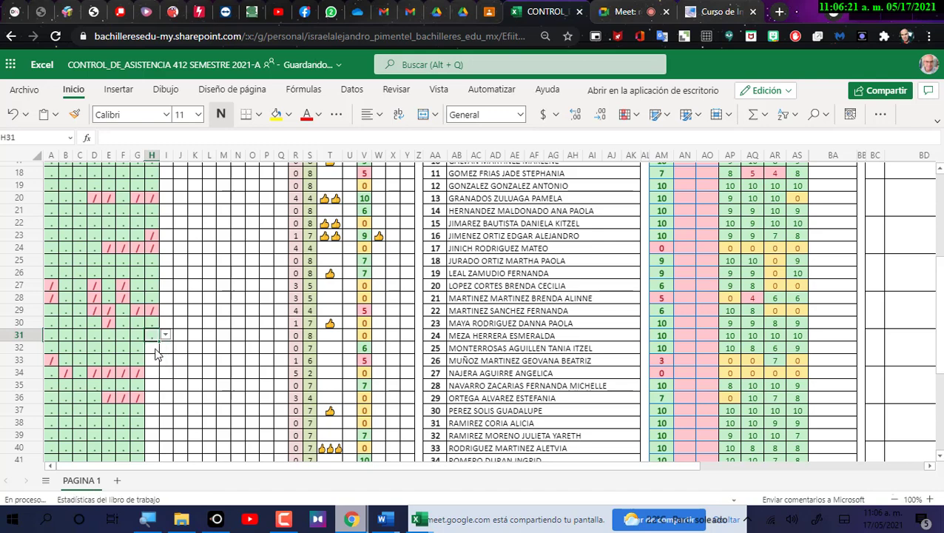
click(159, 349)
click(166, 347)
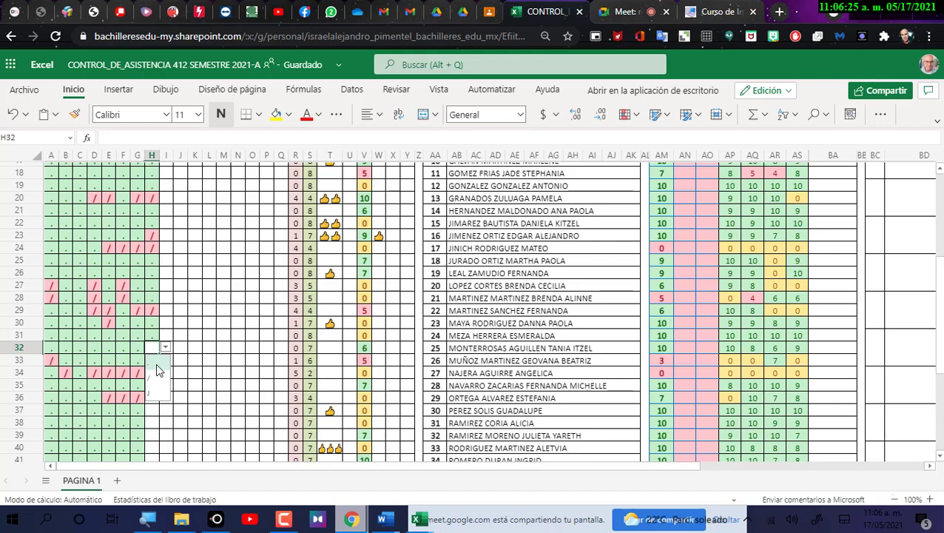
click(155, 362)
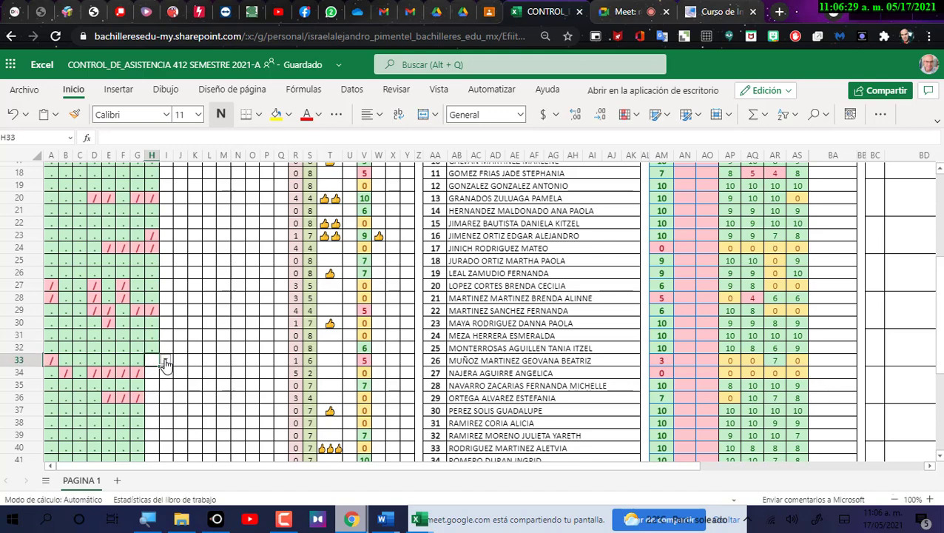
click(166, 361)
click(157, 376)
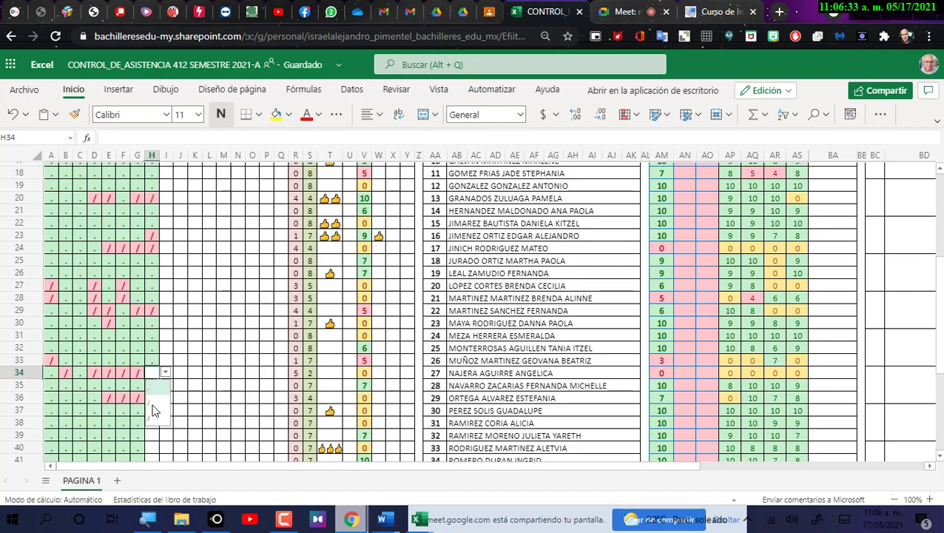
click(154, 404)
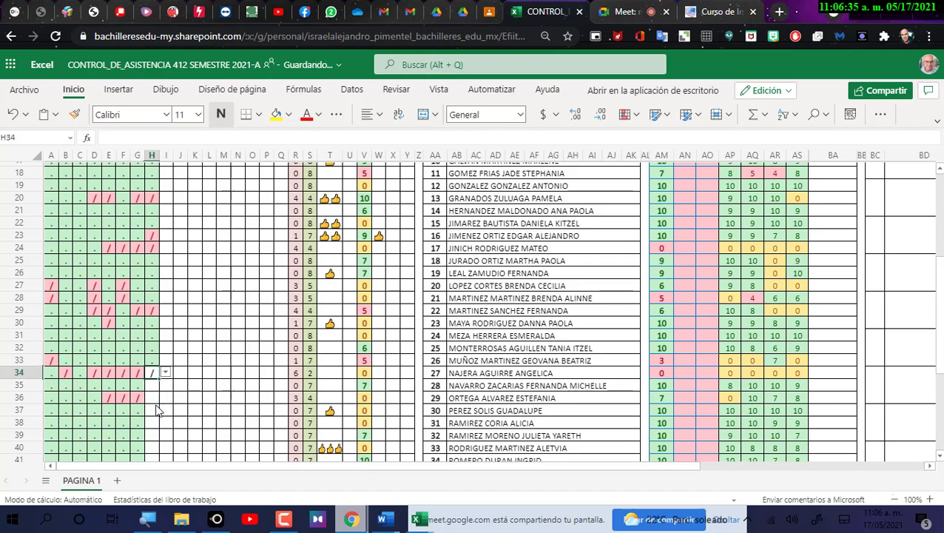
click(156, 388)
click(165, 385)
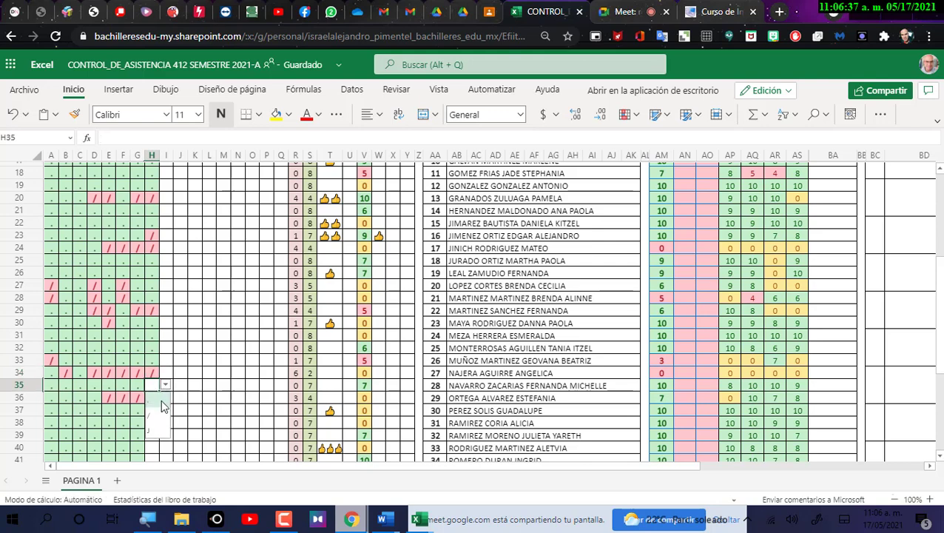
click(164, 406)
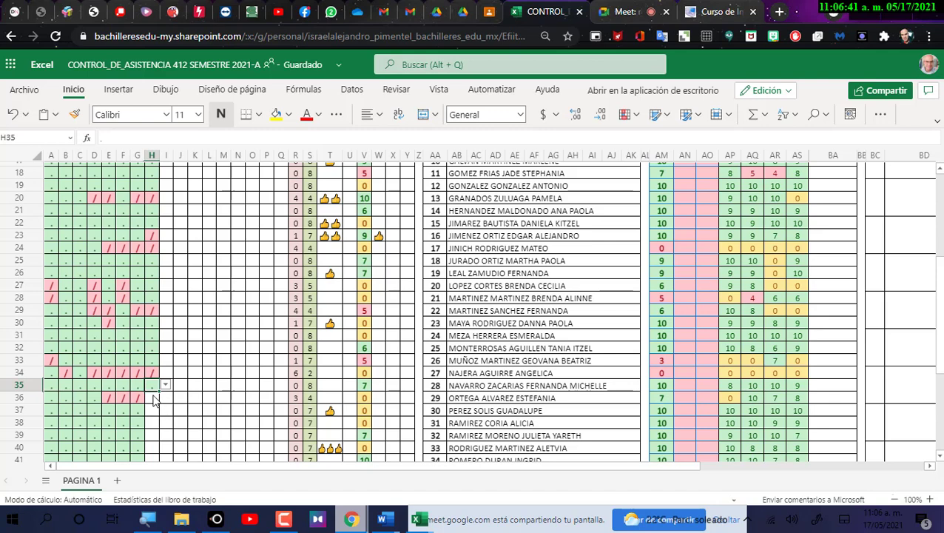
Set H36 to '/' and H37, H38 and H39 to '.'.
click(154, 400)
click(165, 398)
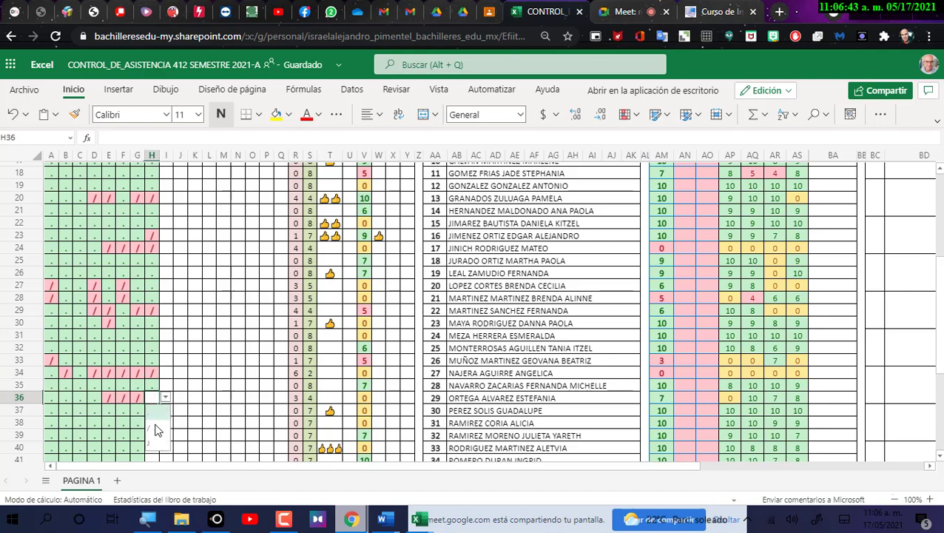
click(153, 428)
click(154, 411)
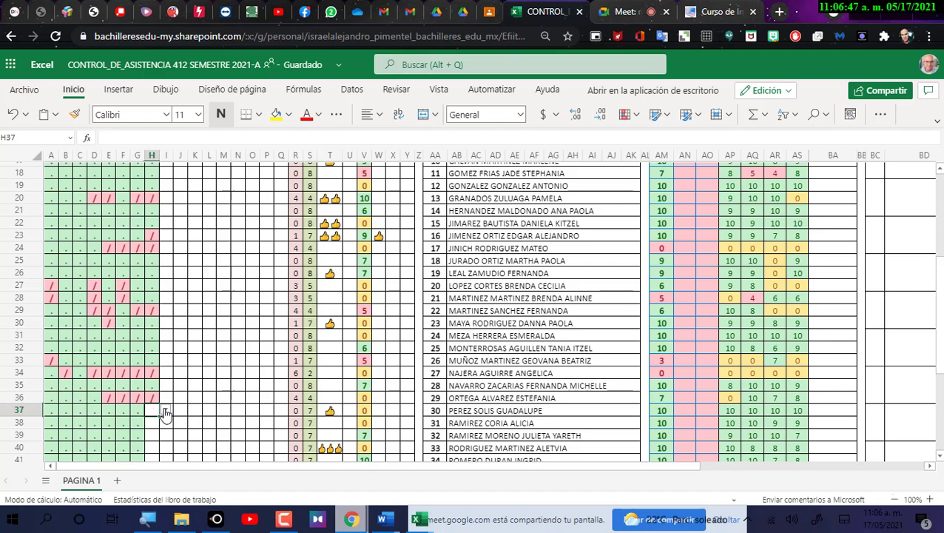
click(165, 411)
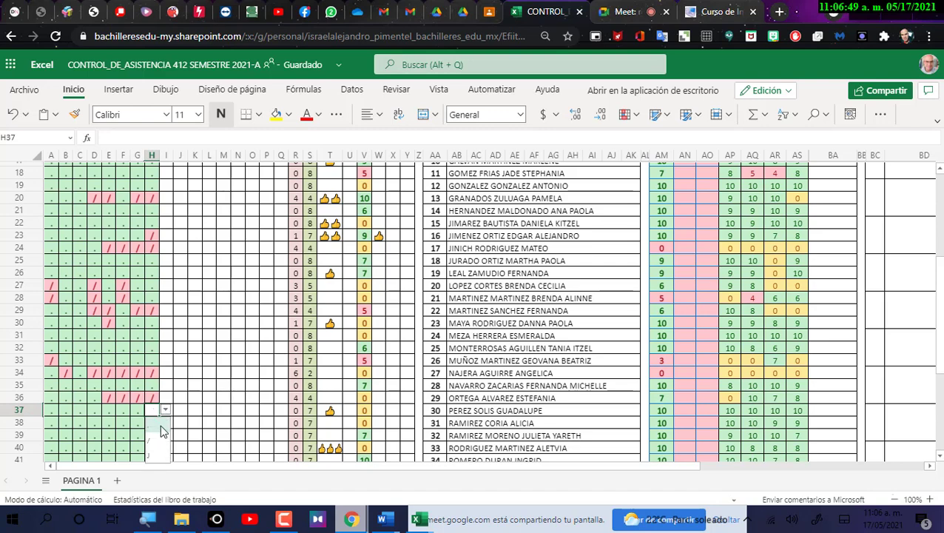
click(165, 429)
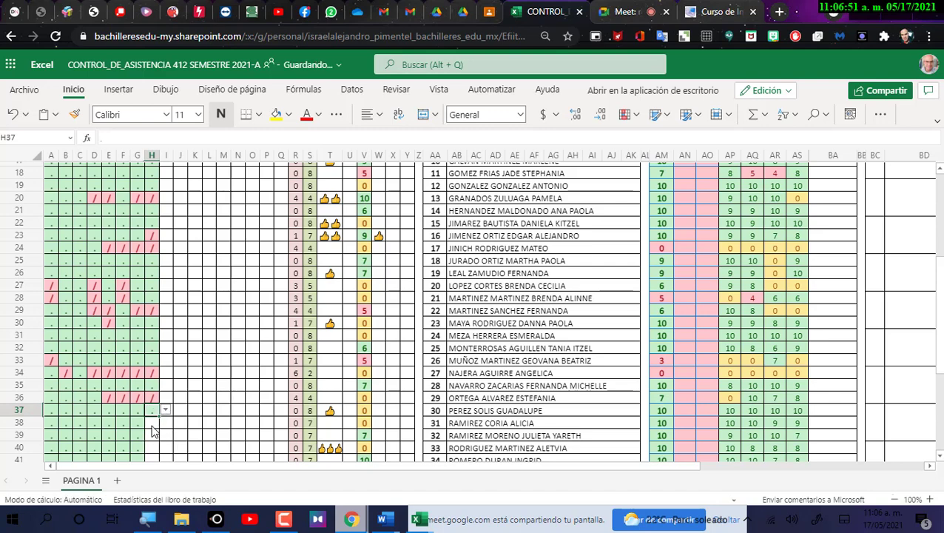
click(154, 431)
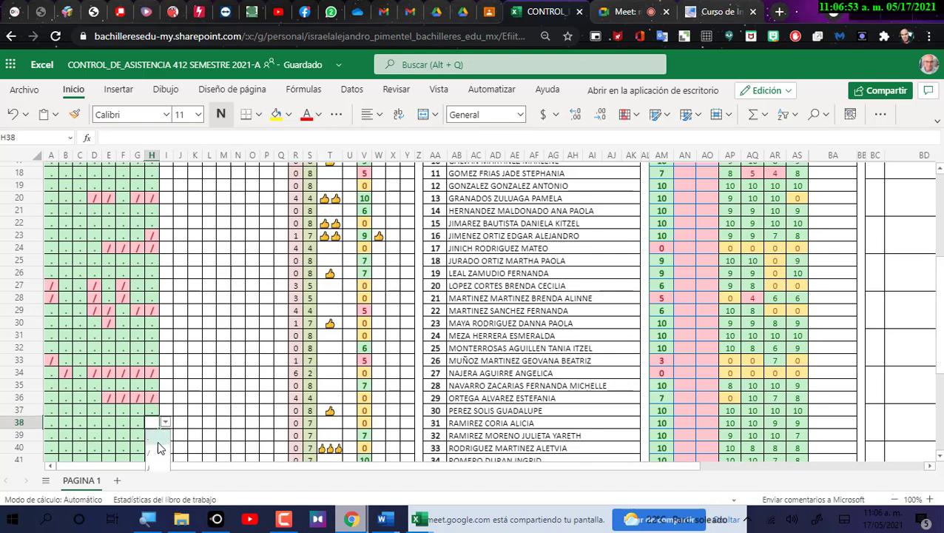
click(161, 440)
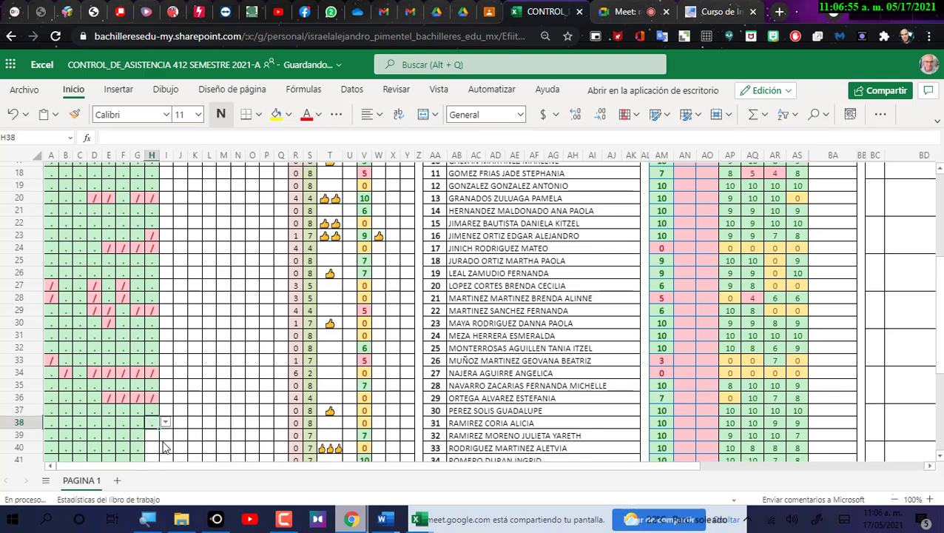
click(162, 439)
click(166, 436)
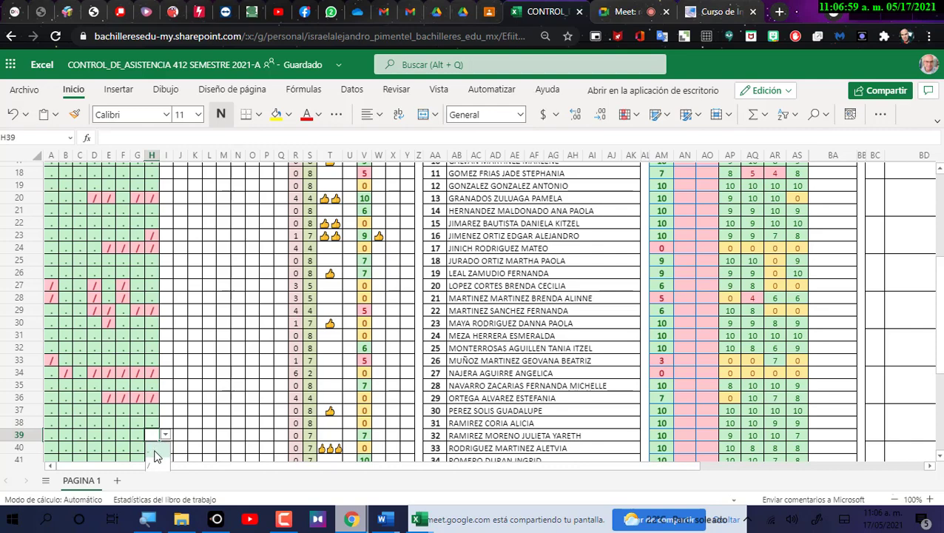
click(154, 455)
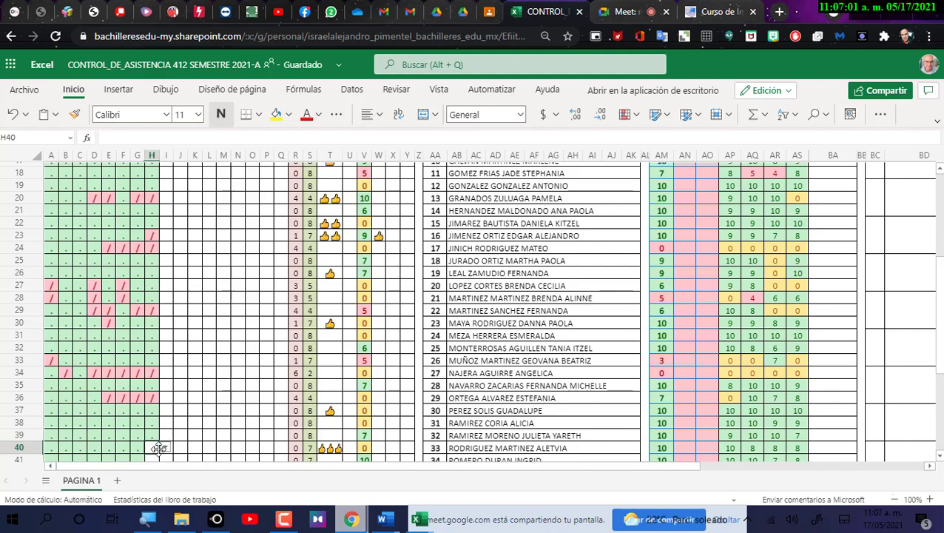
Mark H40 through H43 present with "." for day 8.
scroll(159, 447, down, 4)
click(166, 308)
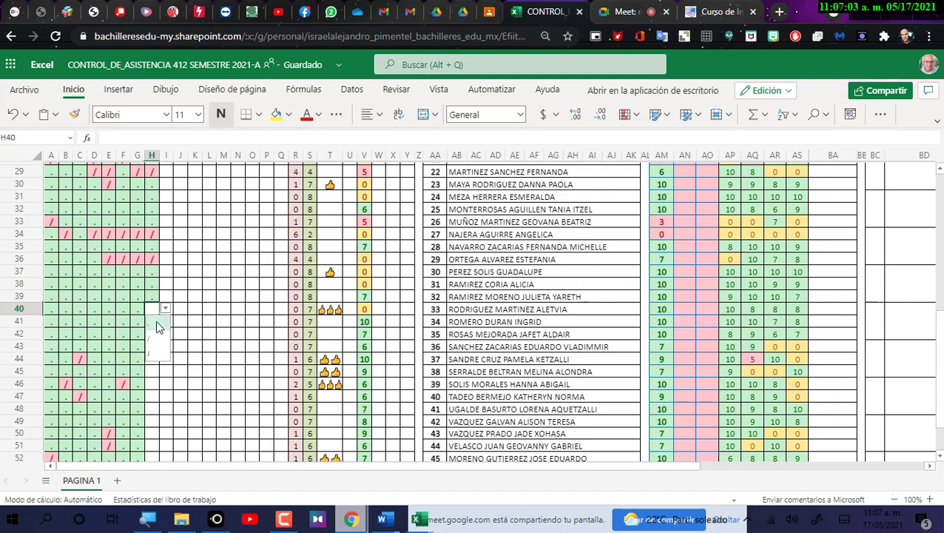
click(158, 327)
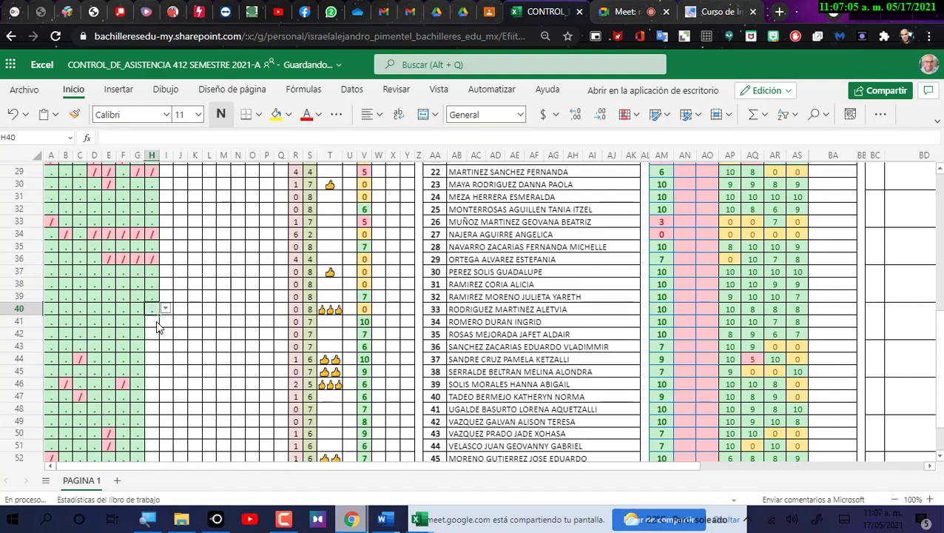
click(158, 320)
click(166, 320)
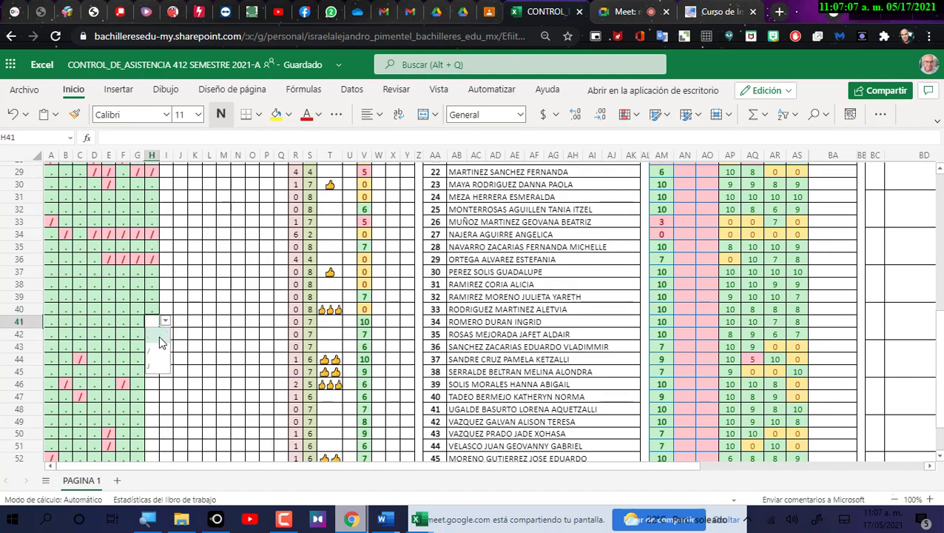
click(158, 342)
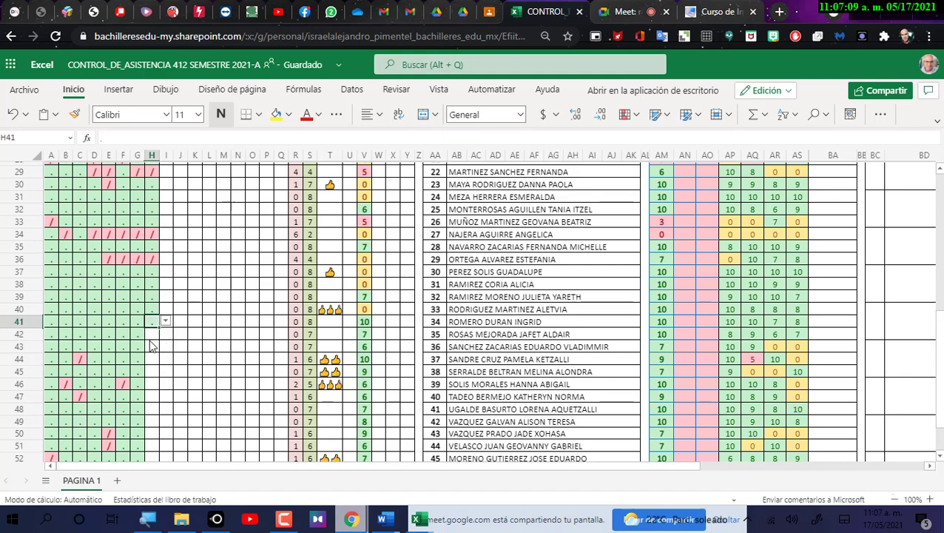
click(150, 337)
click(166, 333)
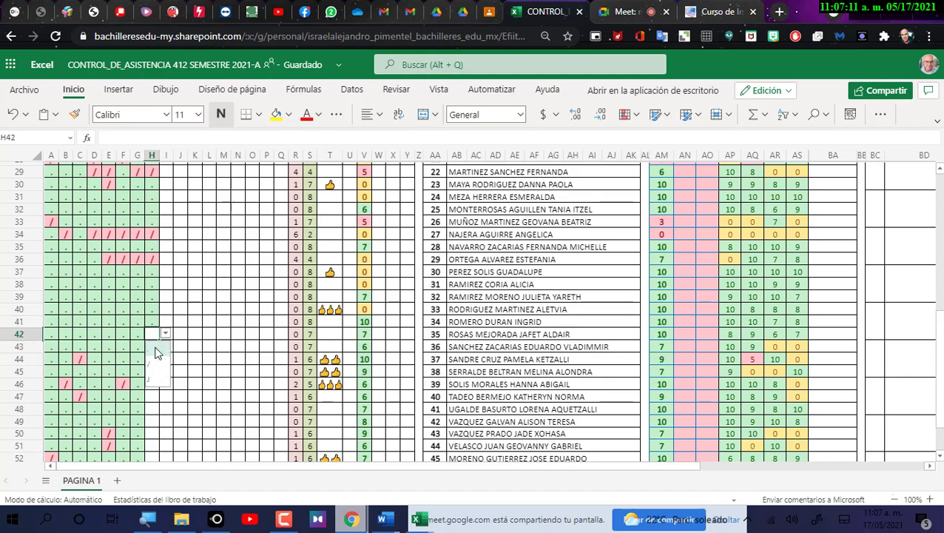
click(158, 353)
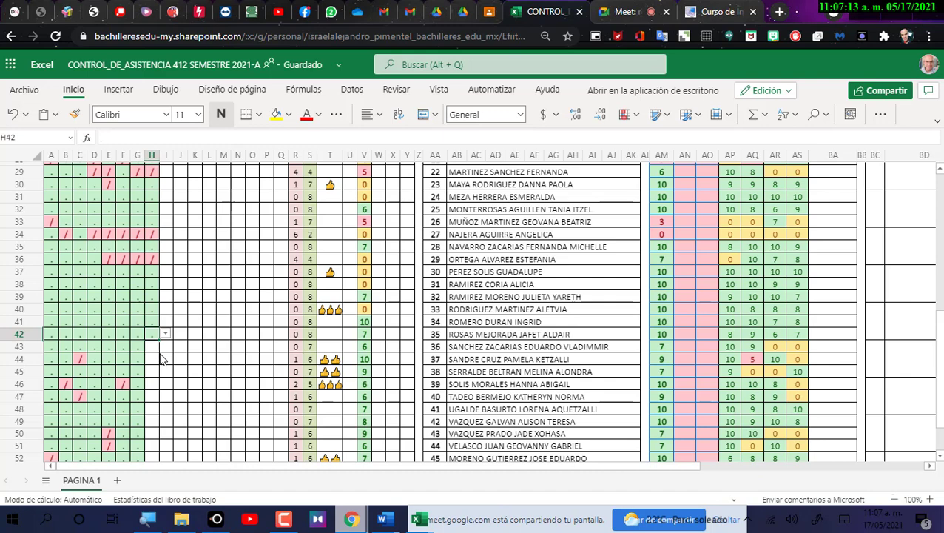
click(158, 345)
click(165, 346)
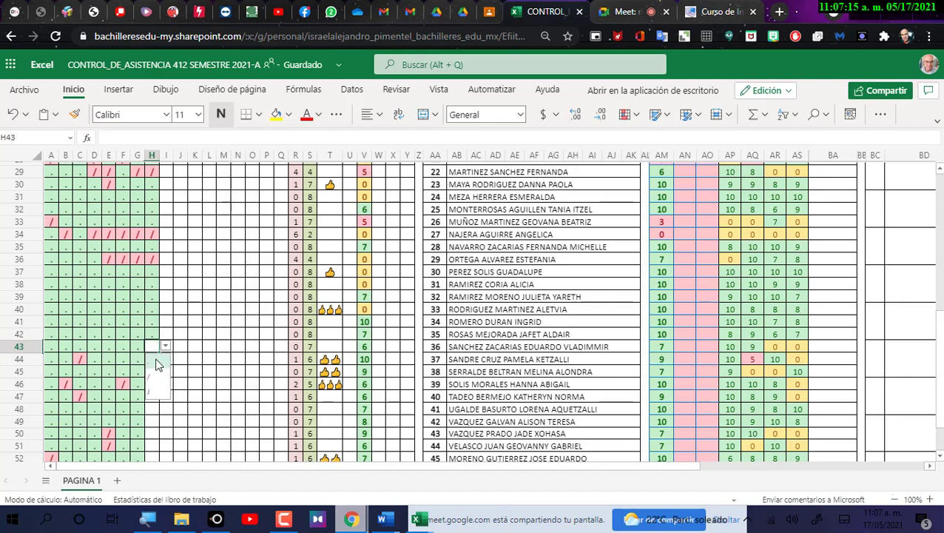
click(157, 364)
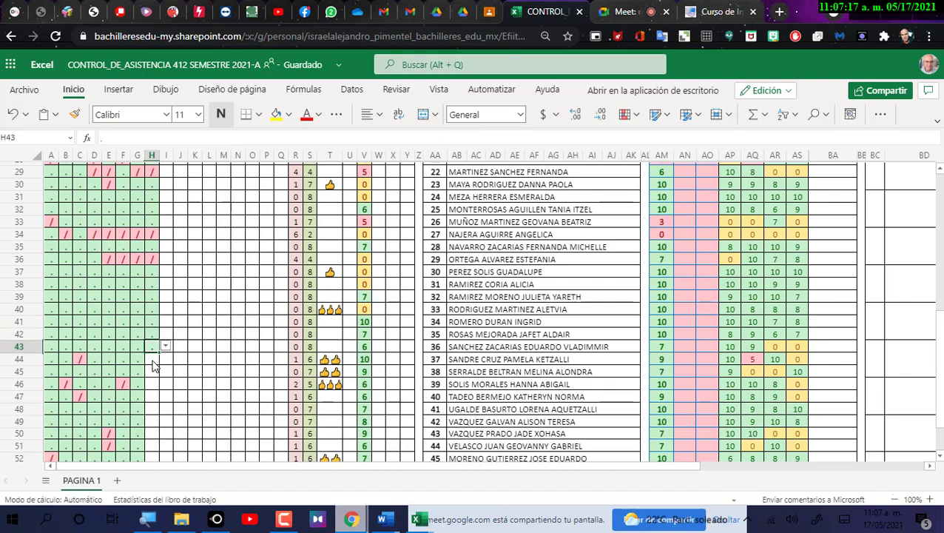
Mark H44 and H45 present, H46 absent with "/", and H47 present.
click(154, 364)
click(165, 360)
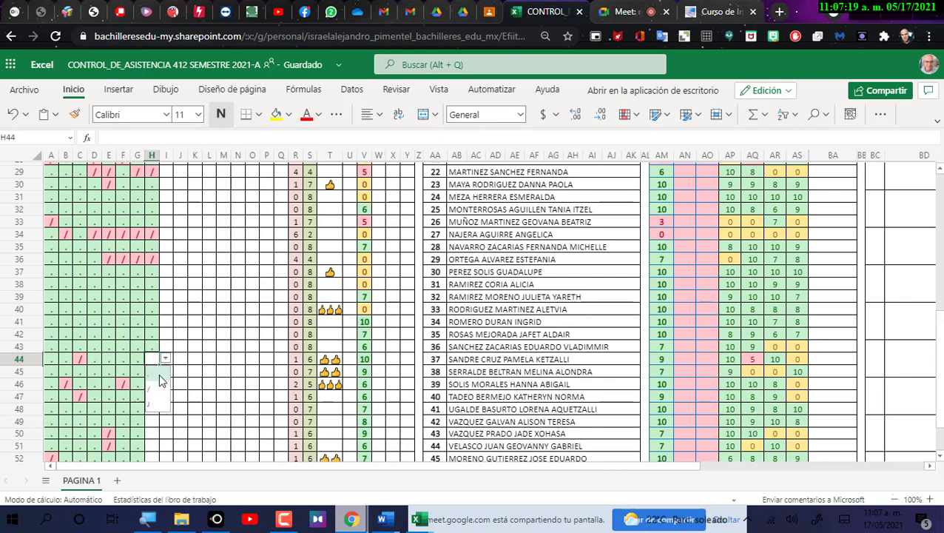
click(159, 376)
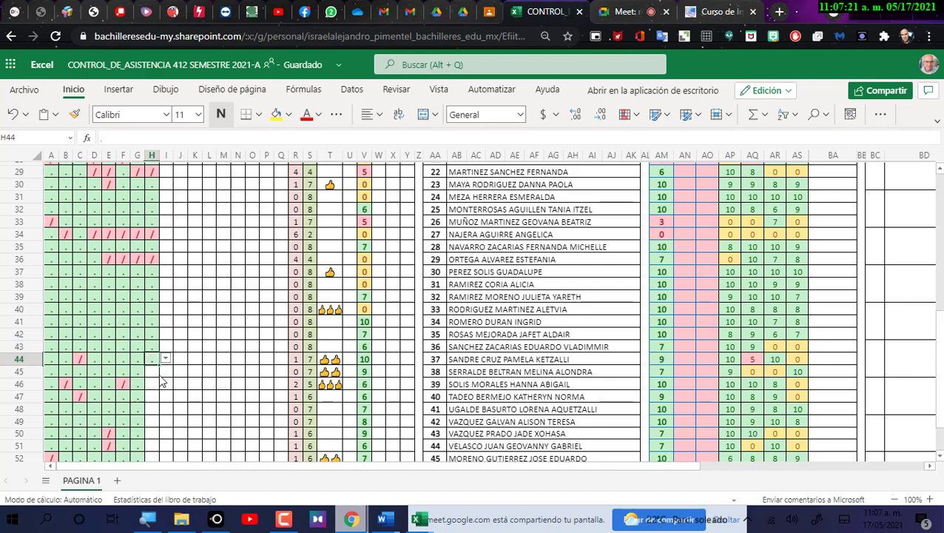
click(153, 376)
click(165, 371)
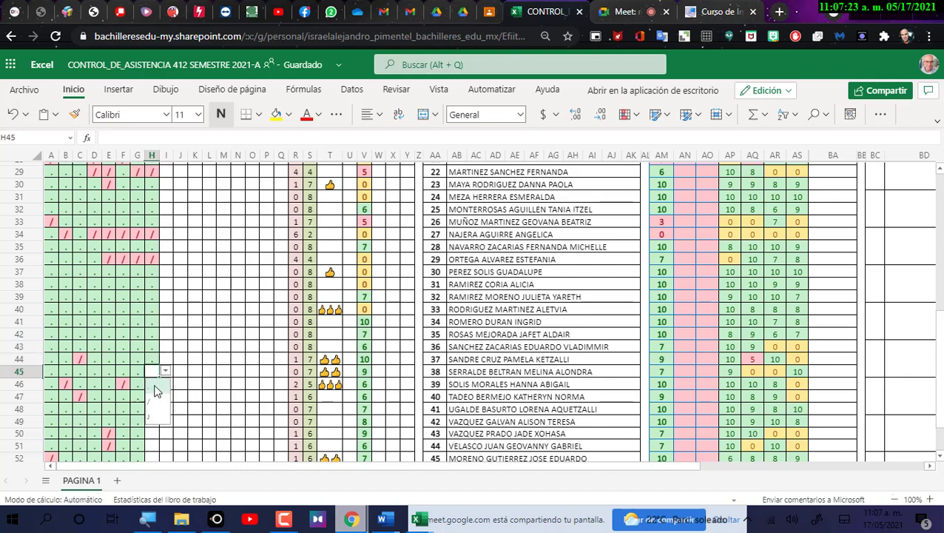
click(157, 383)
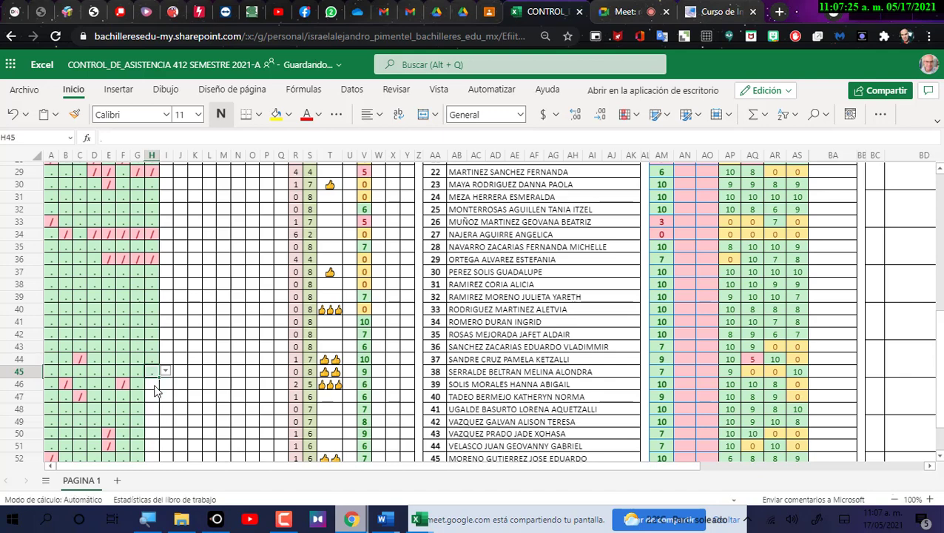
click(156, 386)
click(165, 383)
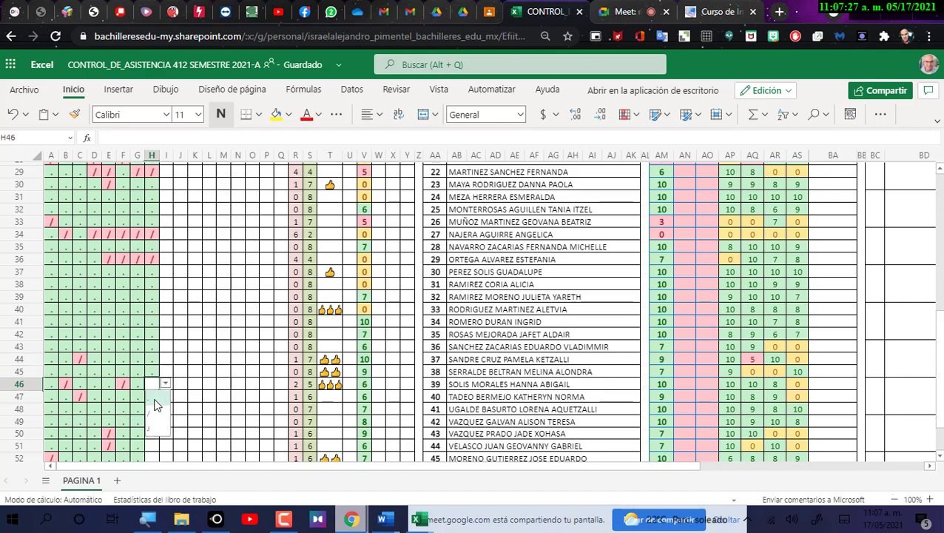
click(153, 413)
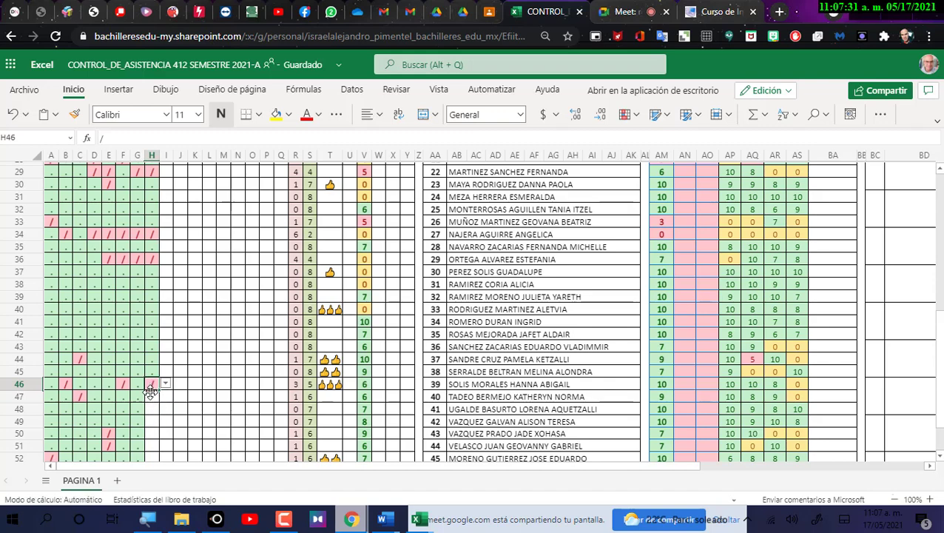
click(156, 397)
click(165, 396)
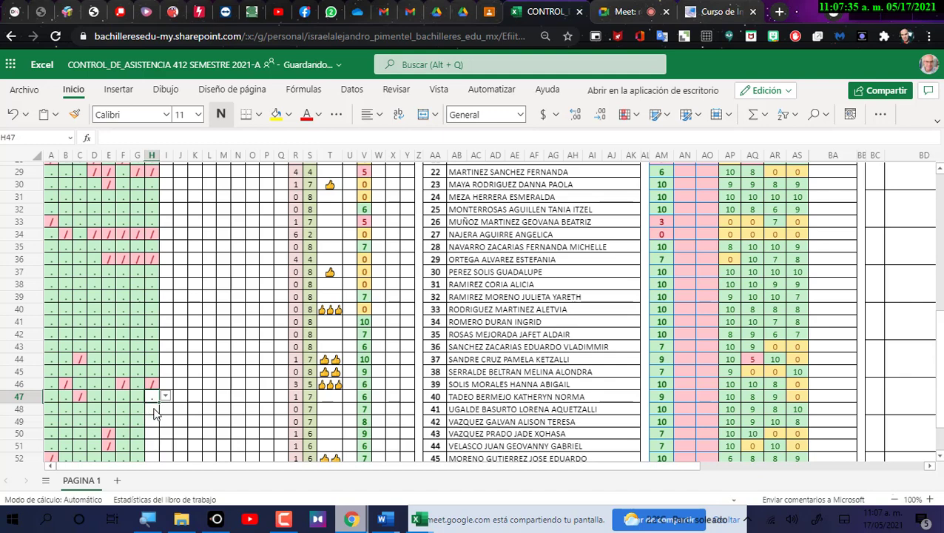
click(157, 414)
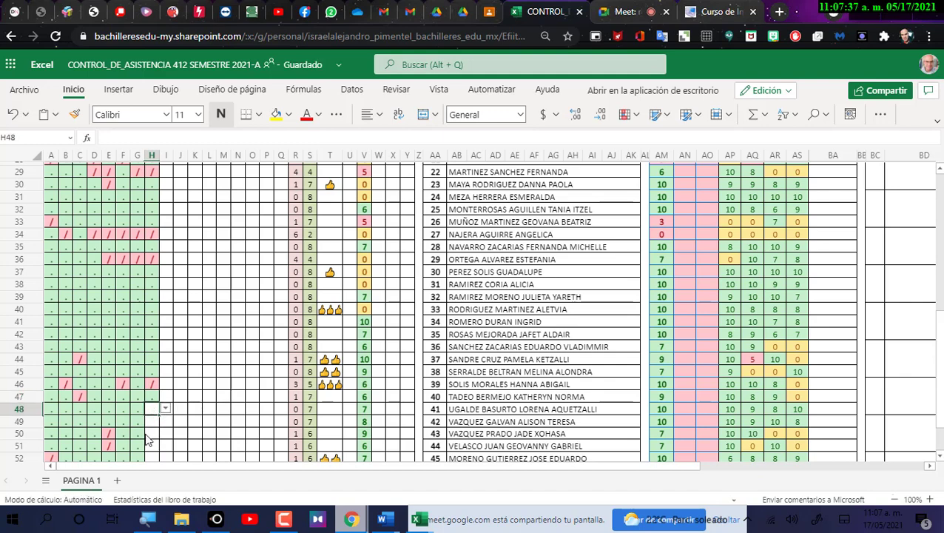
Mark rows 48, 49 and 50 present with "." and move to H51.
click(165, 410)
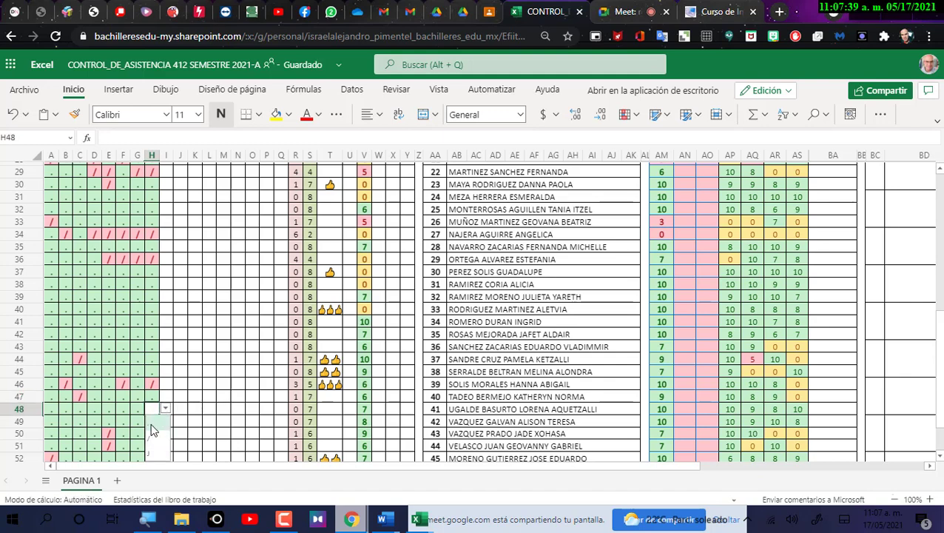
click(154, 427)
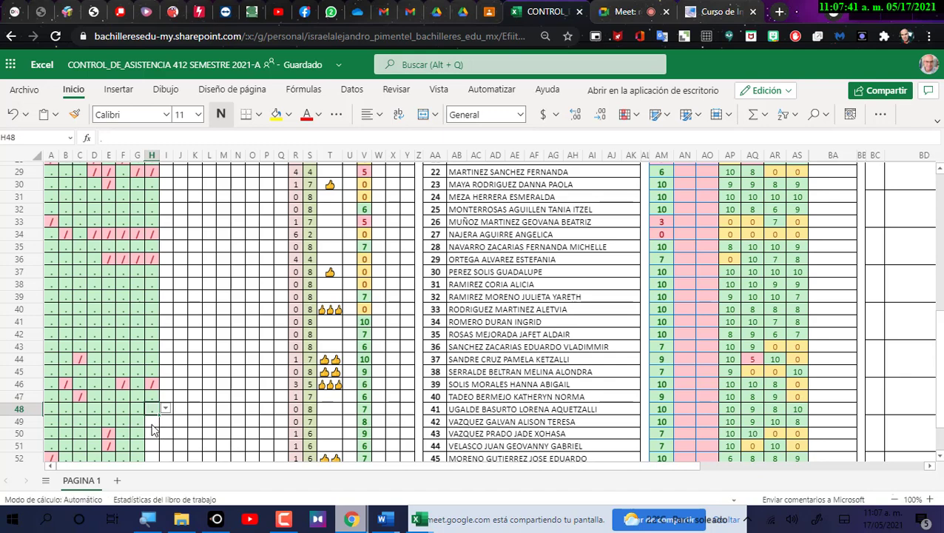
click(152, 425)
click(157, 439)
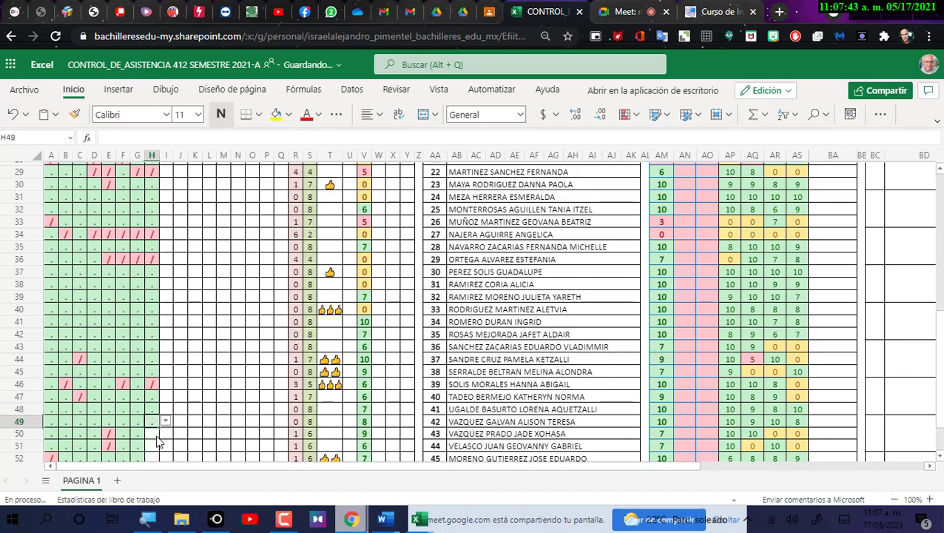
click(153, 434)
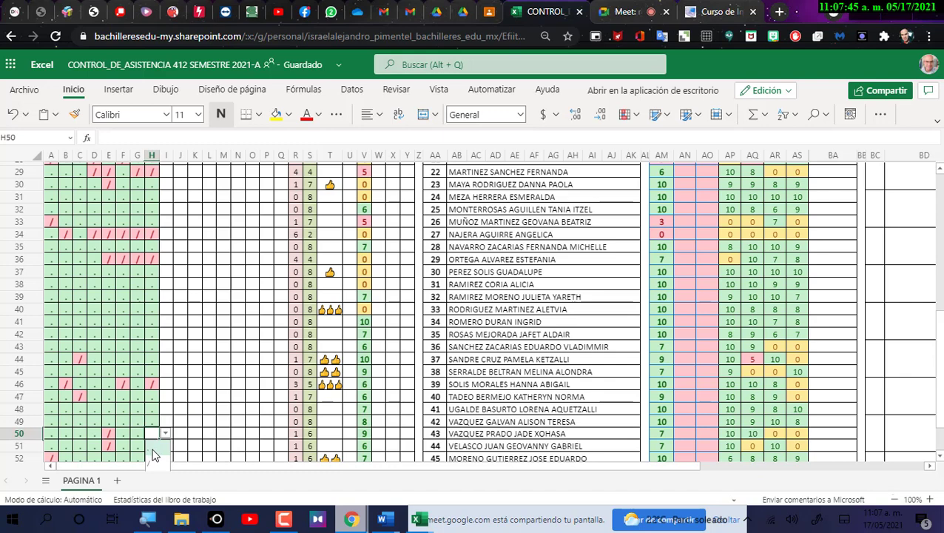
click(153, 453)
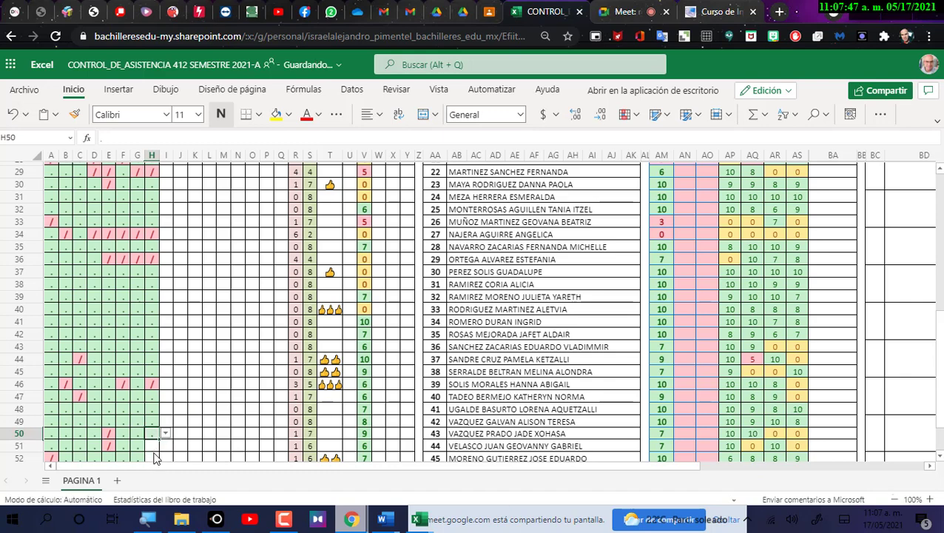
click(153, 448)
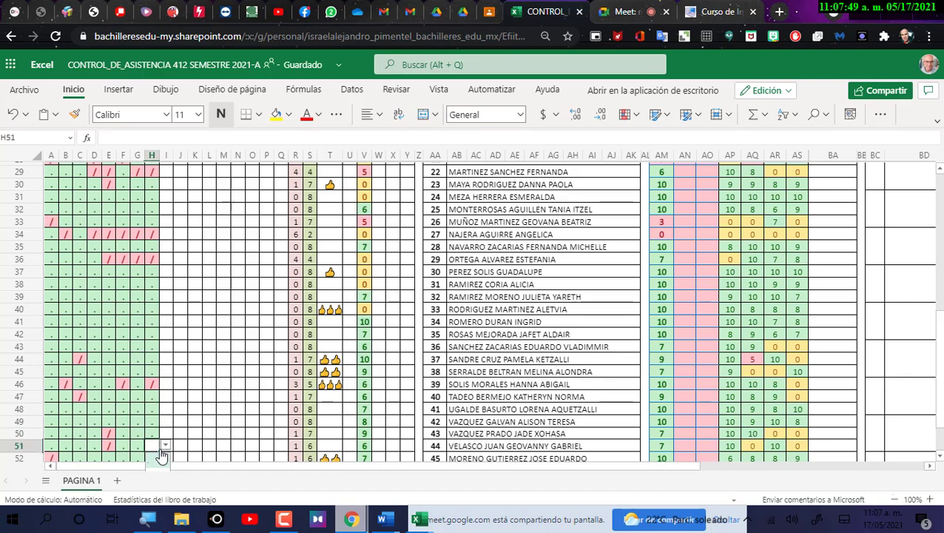
scroll(160, 461, down, 2)
Set H51 to "/" (absent) for day 8 and commit the entry.
click(165, 393)
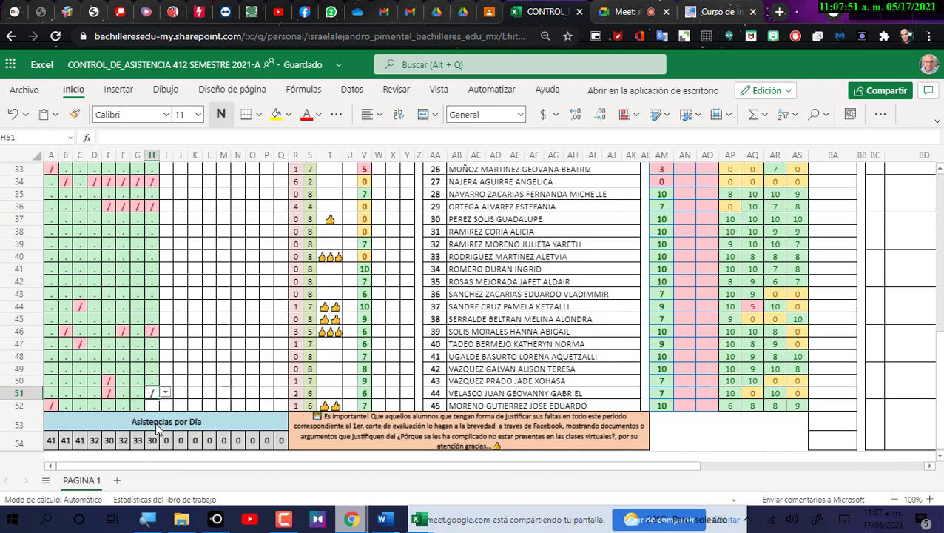
click(160, 429)
click(153, 406)
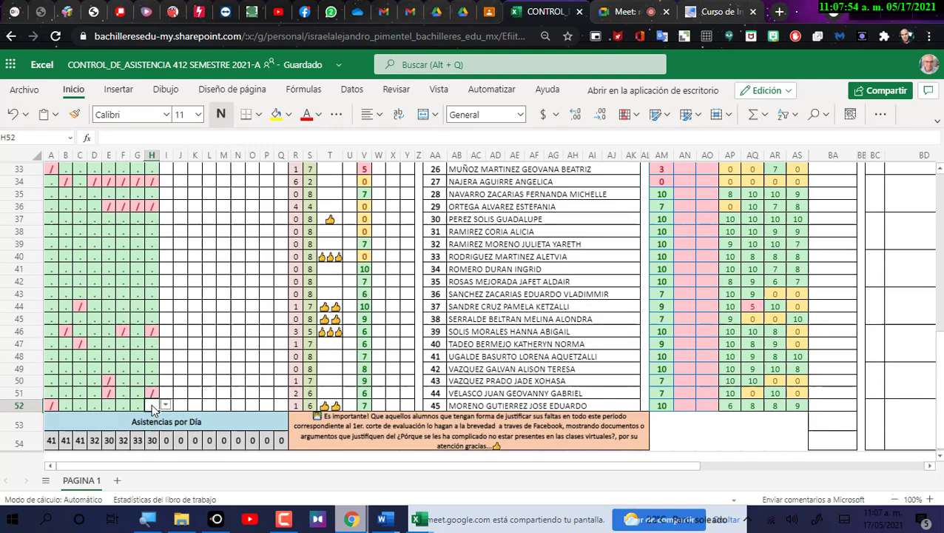
click(211, 309)
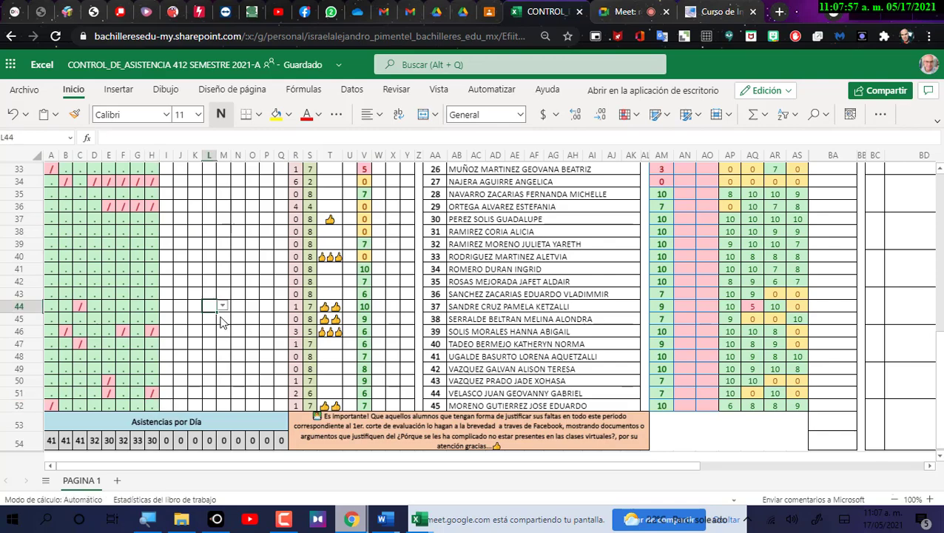
Review the day-8 column and compare it against the Google Meet chat for late arrivals.
scroll(220, 322, up, 10)
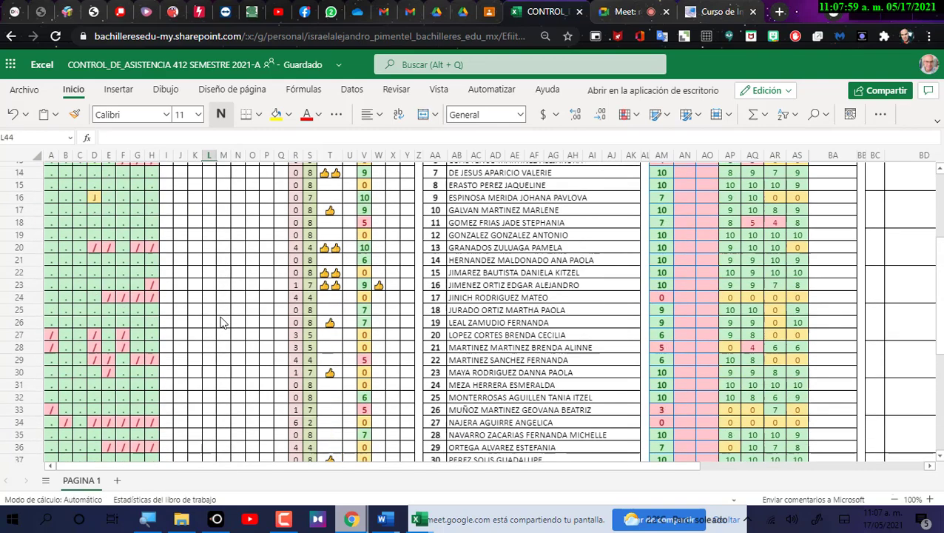
scroll(265, 394, down, 5)
scroll(267, 392, down, 4)
scroll(270, 385, up, 15)
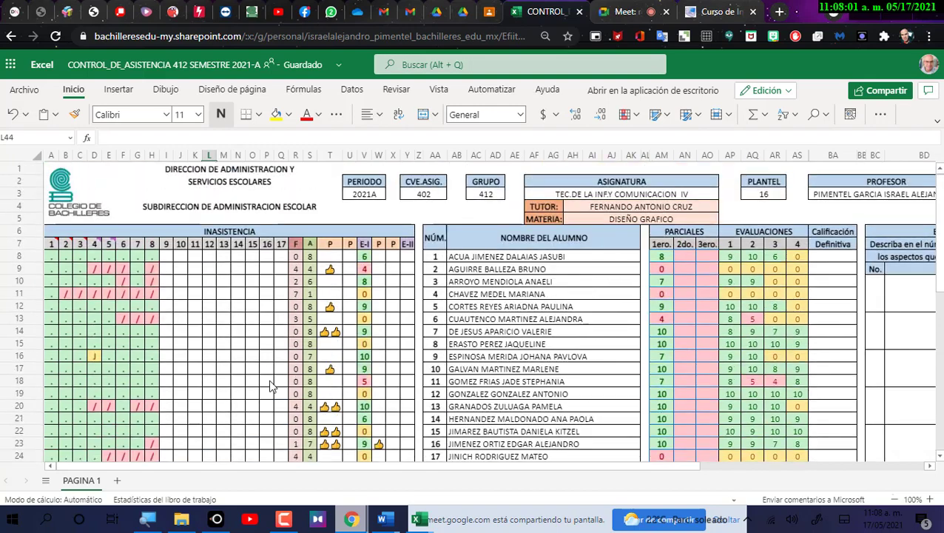
click(635, 14)
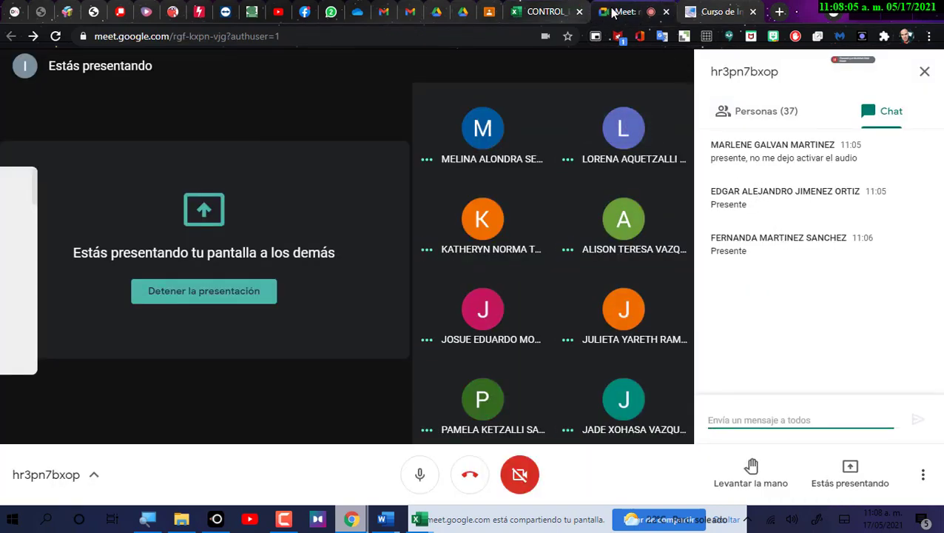
click(551, 12)
scroll(392, 328, down, 5)
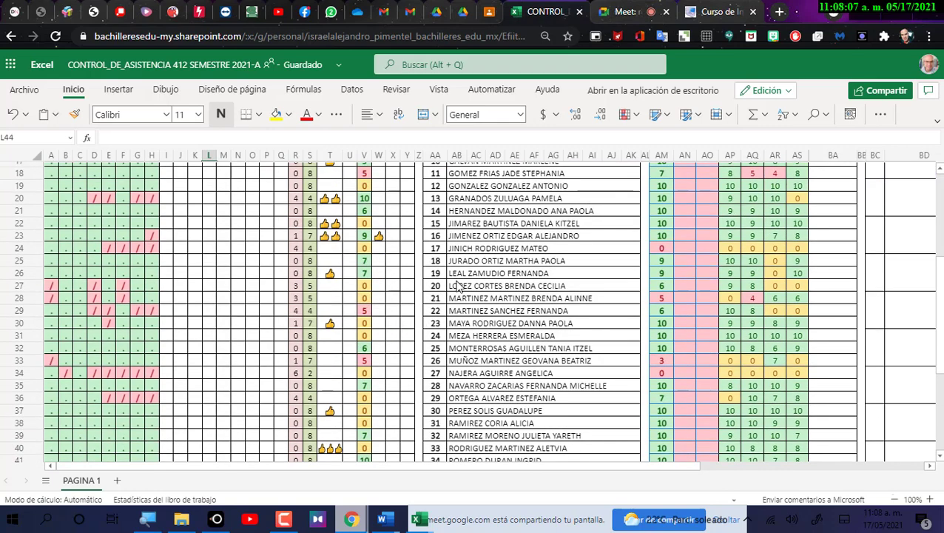
Change H23 from "/" to "." for the student who answered in the chat.
click(464, 240)
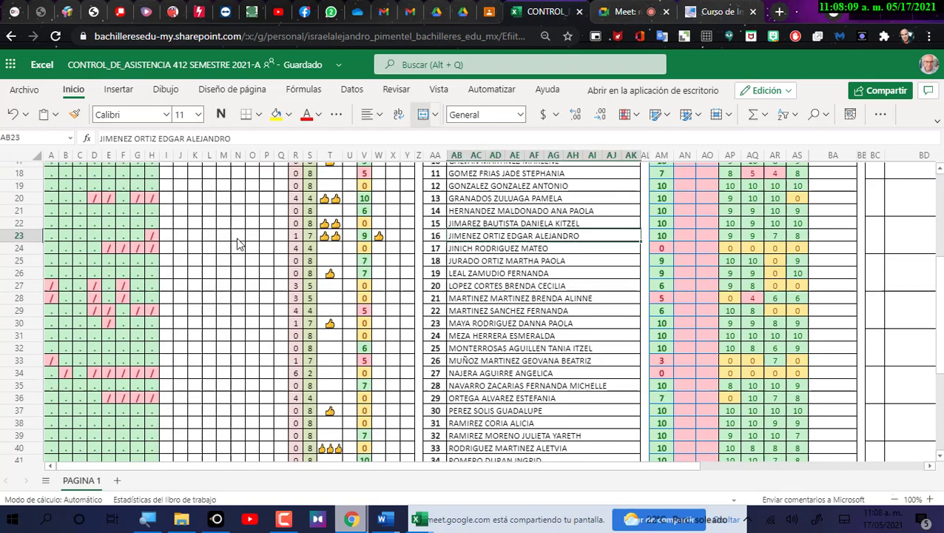
click(153, 237)
click(166, 235)
click(153, 279)
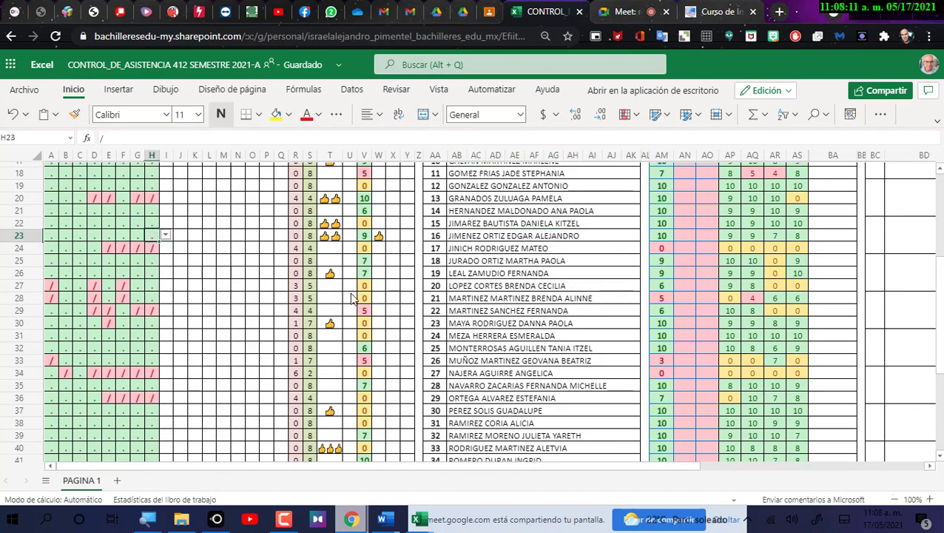
Change H29 to "." as well, then recheck the Meet chat.
click(469, 312)
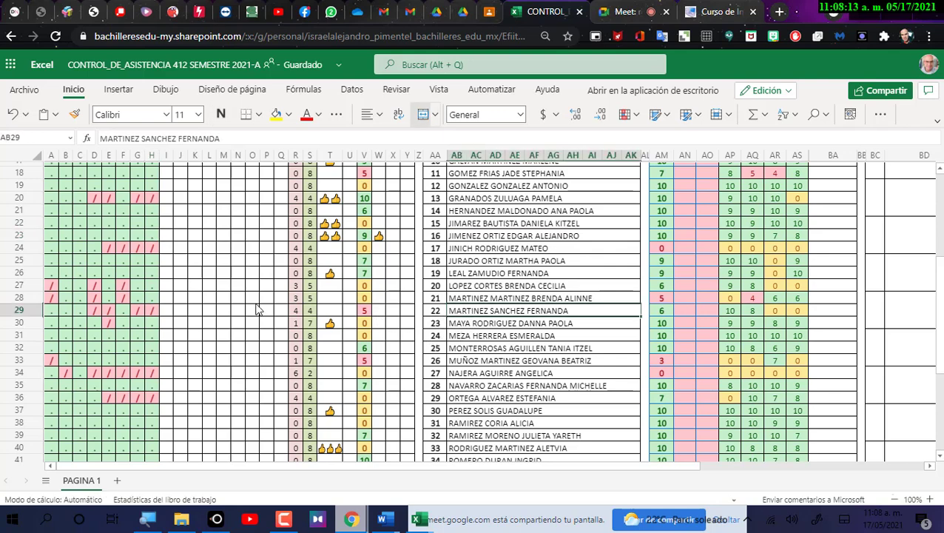
click(153, 311)
click(166, 310)
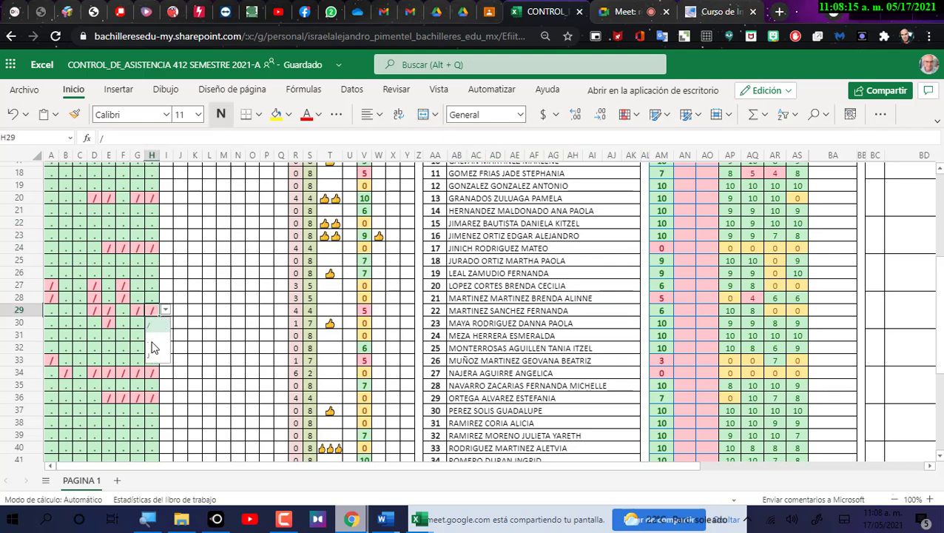
click(152, 346)
click(626, 15)
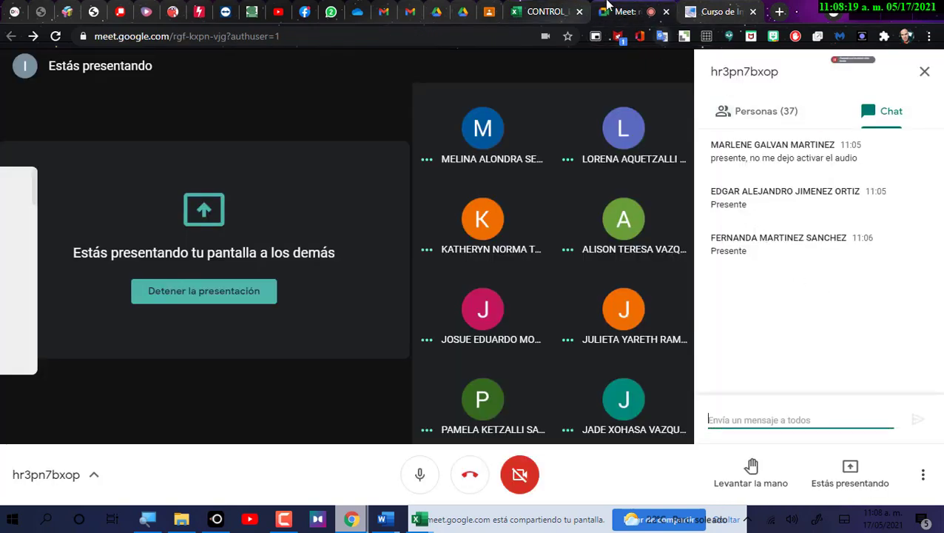
click(541, 13)
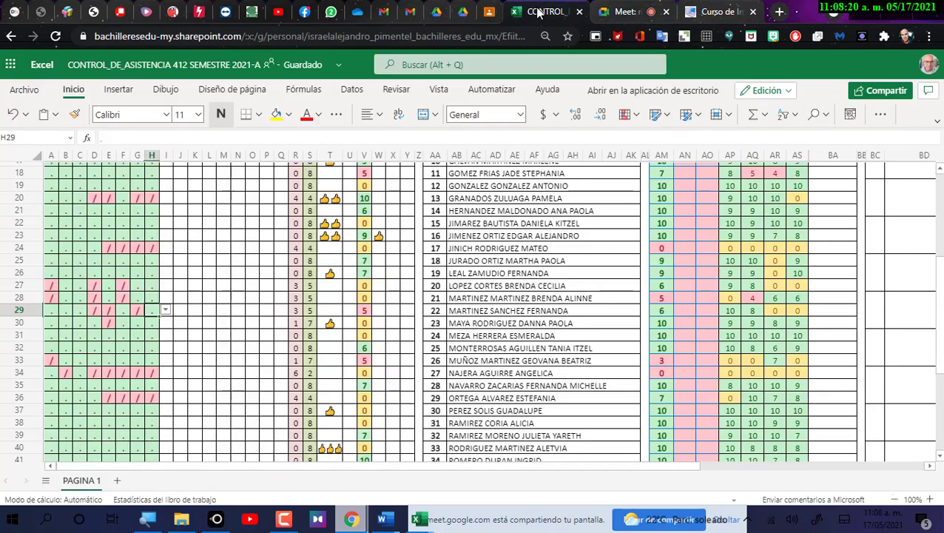
click(270, 213)
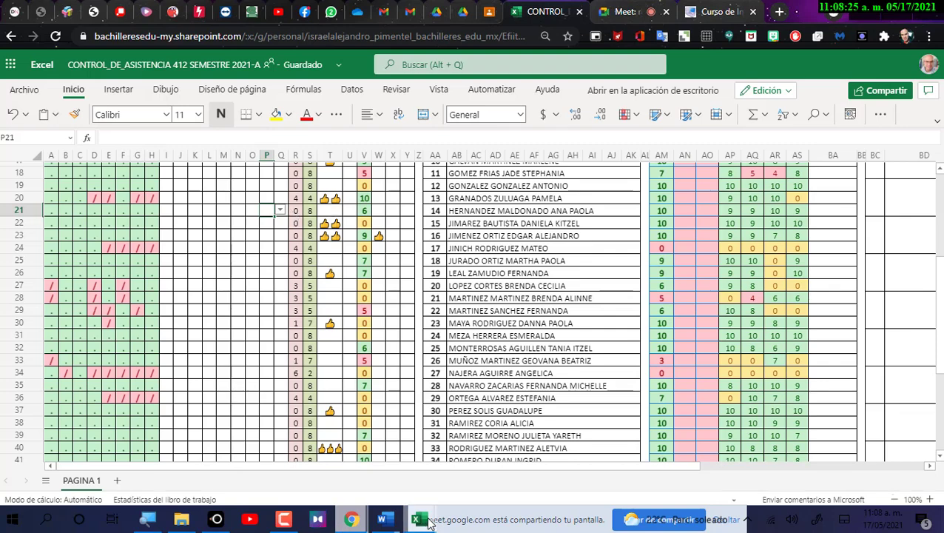
mouse_move(429, 522)
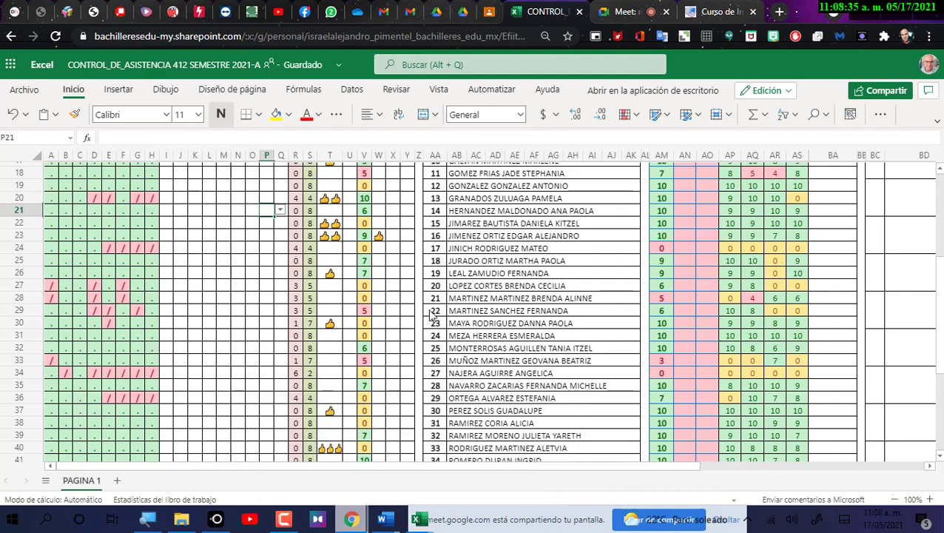
click(874, 527)
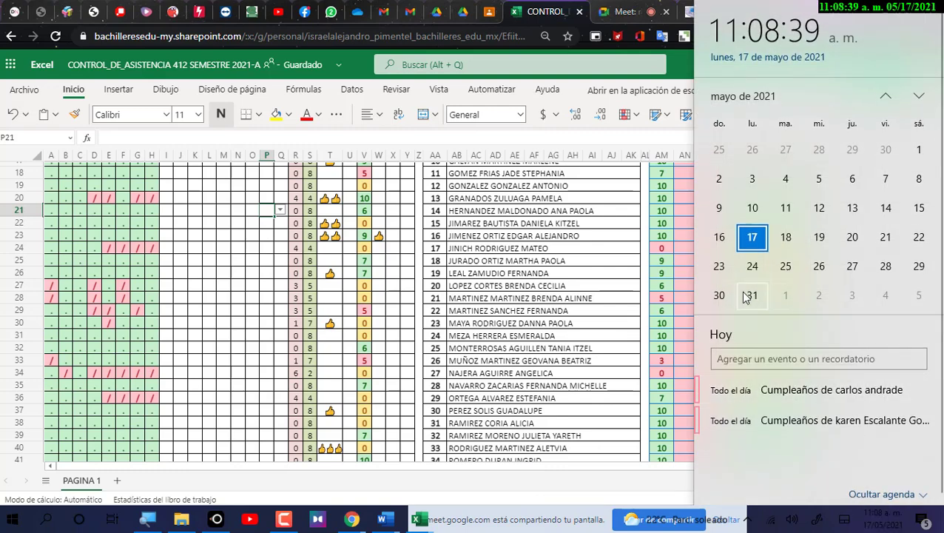
Check the calendar for events on Wednesday 2 June, close it, and return to the Meet call.
click(815, 297)
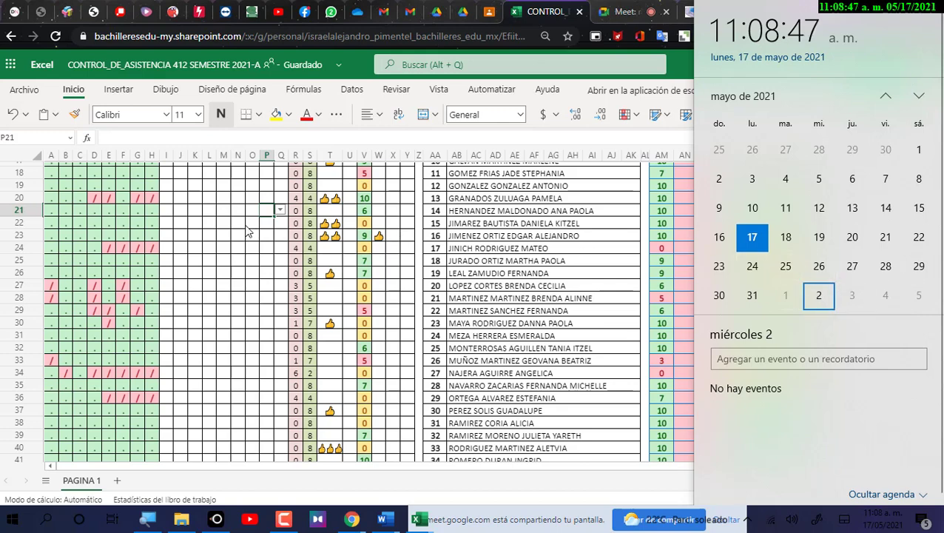
click(270, 263)
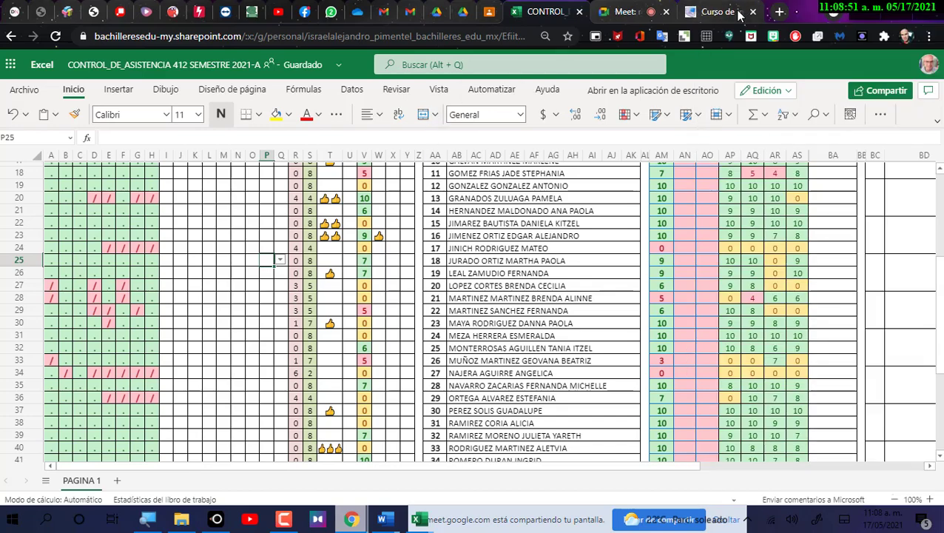
click(714, 12)
click(625, 12)
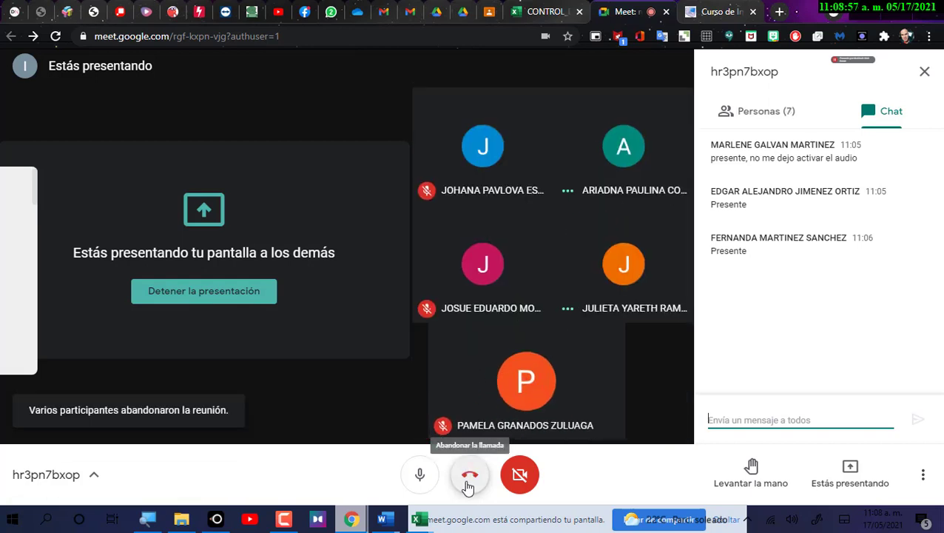
Hang up the Google Meet call and close its tab.
click(468, 481)
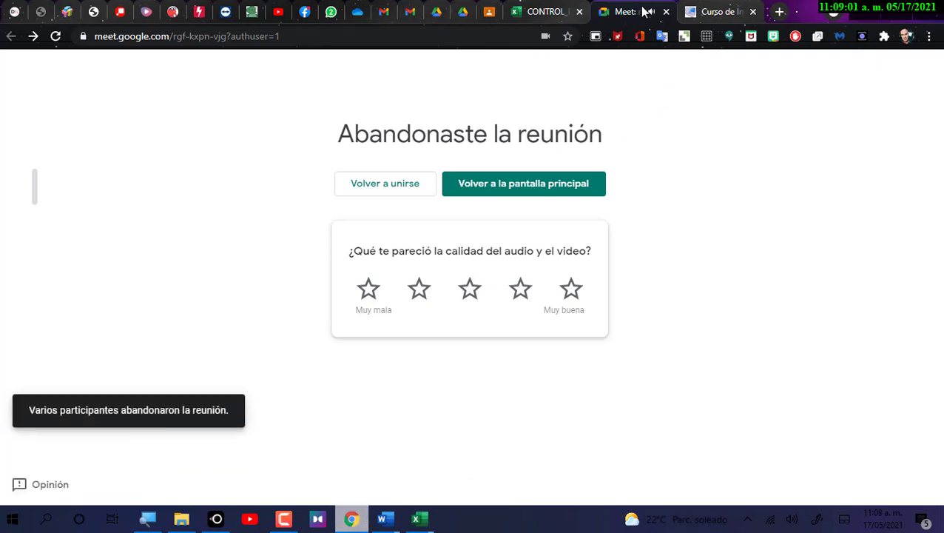
click(667, 12)
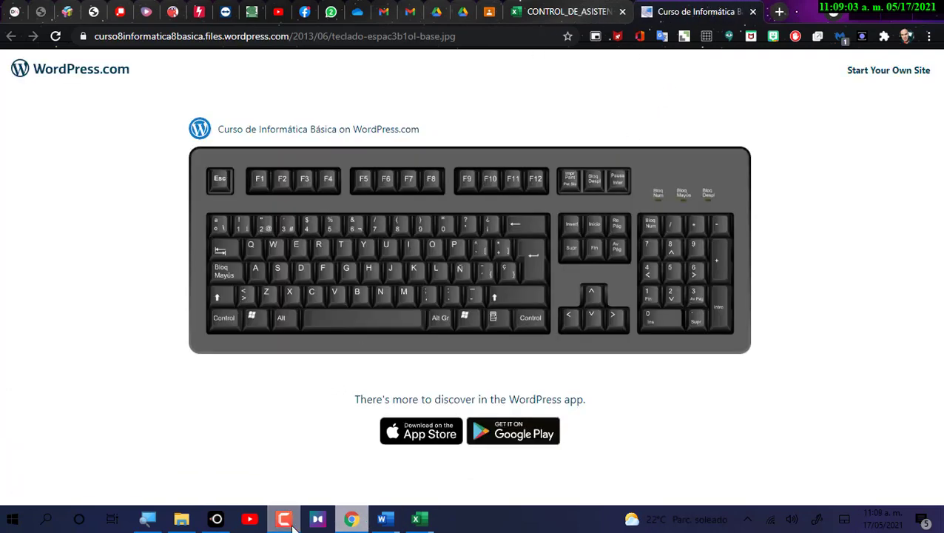